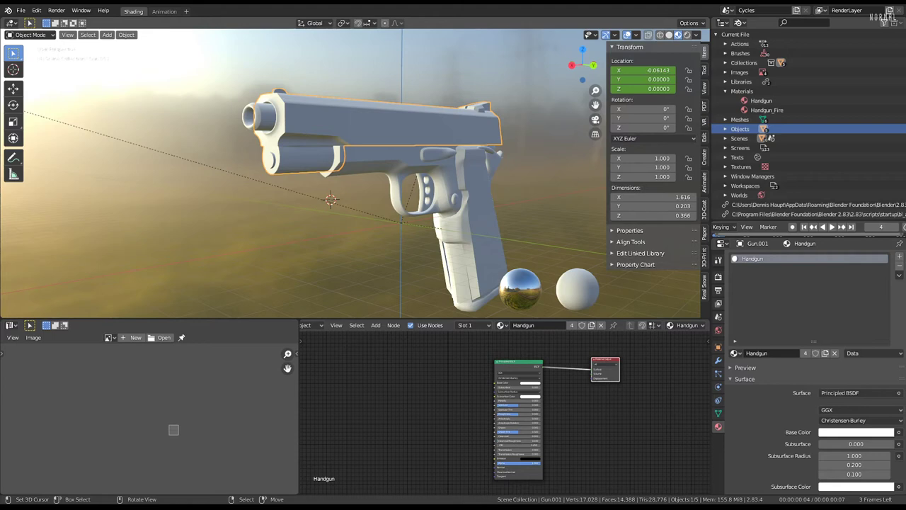
Add the handgun_Col.jpg texture to the Handgun material and link its Color to Base Color.
middle_click_drag(465, 189, 453, 198)
scroll(496, 432, "up", 1)
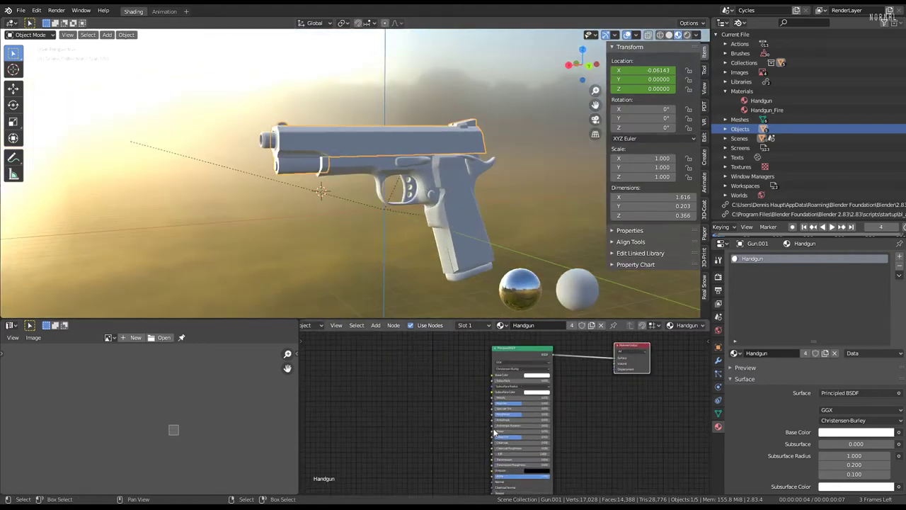
middle_click_drag(495, 432, 507, 424)
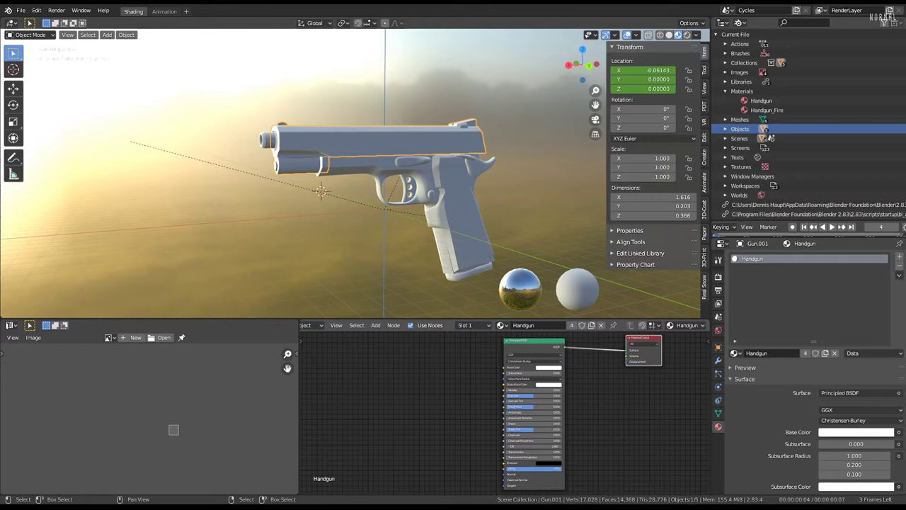
left_click_drag(300, 397, 365, 382)
scroll(373, 408, "up", 1)
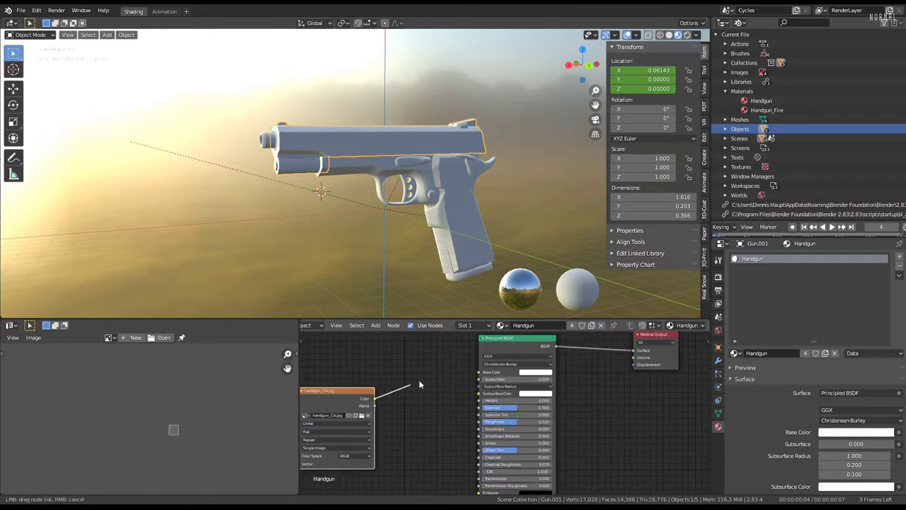
left_click_drag(478, 371, 479, 372)
scroll(334, 155, "up", 2)
scroll(334, 155, "up", 2)
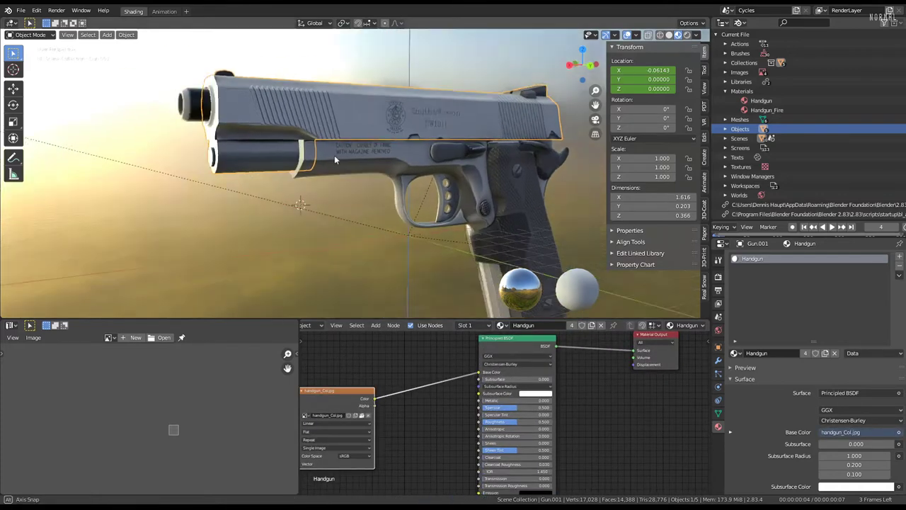
Inspect the textured gun from other sides and move the colour texture node further left.
mouse_move(334, 155)
middle_mouse_down()
mouse_move(522, 173)
mouse_move(358, 172)
mouse_move(262, 185)
mouse_move(432, 178)
middle_mouse_up()
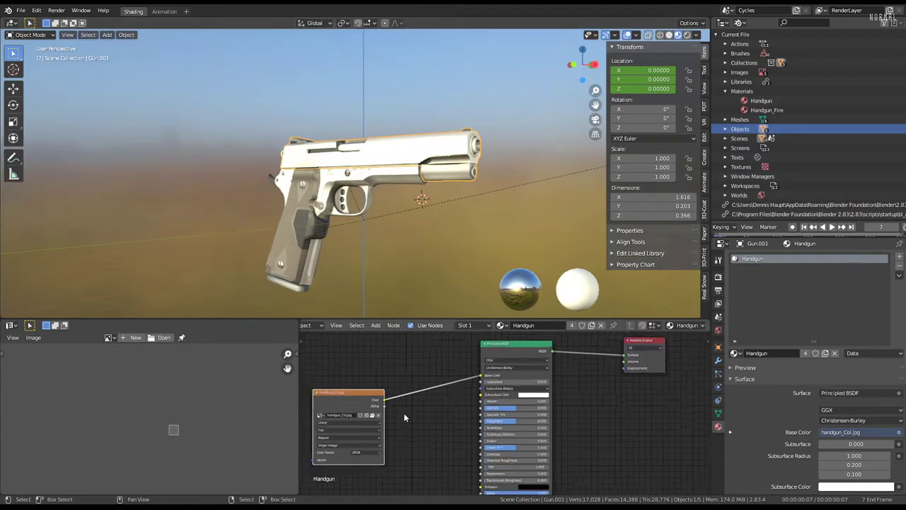
scroll(404, 413, "down", 2)
middle_click_drag(404, 412, 434, 395)
left_click_drag(435, 394, 397, 375)
middle_click_drag(489, 406, 470, 365)
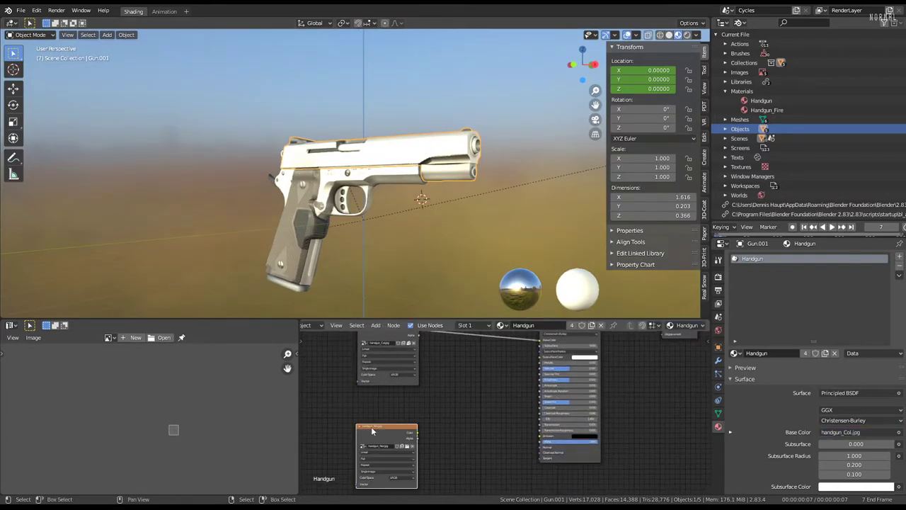
Add a Normal Map node between handgun_Nor.jpg and the Principled BSDF Normal input.
scroll(371, 429, "up", 3)
key("shift+a")
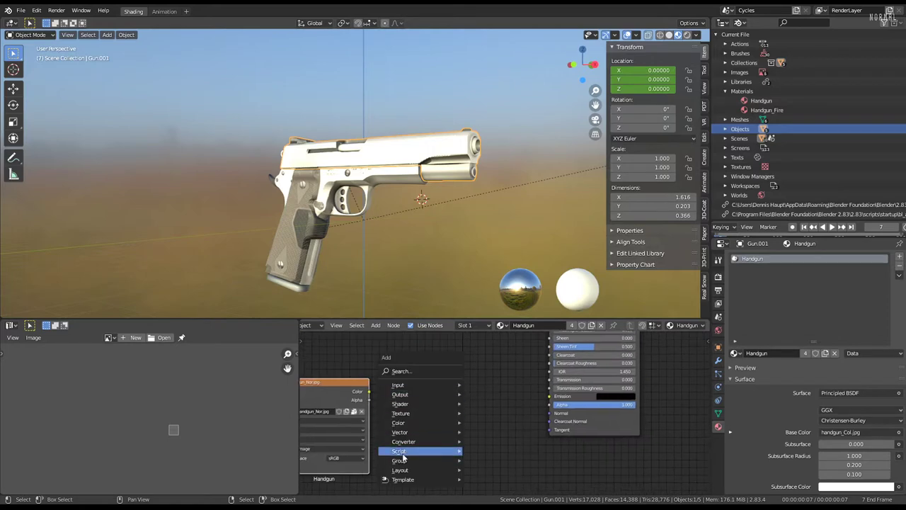
mouse_move(401, 432)
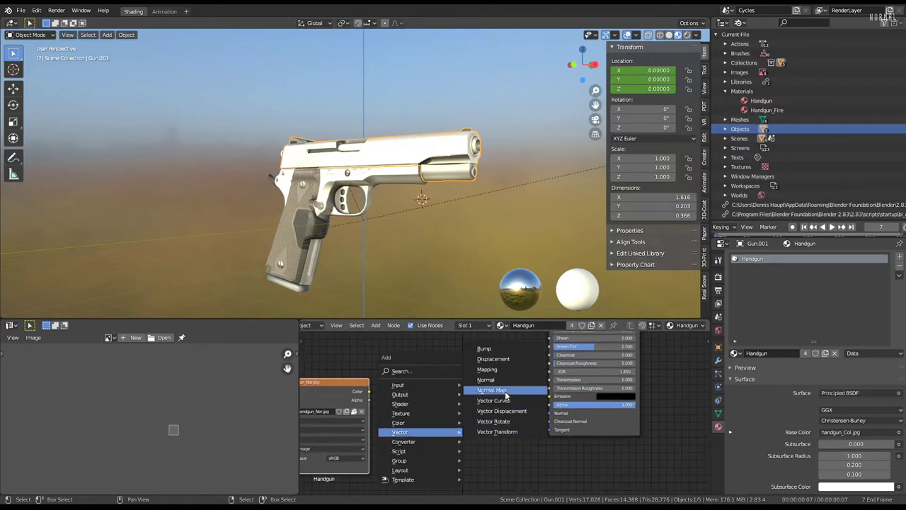
left_click(506, 395)
left_click(501, 396)
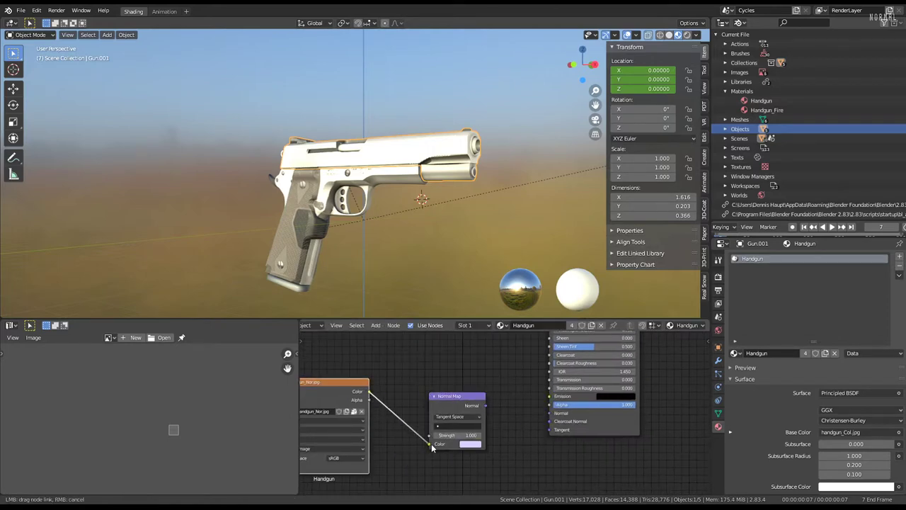
left_click_drag(432, 448, 430, 444)
middle_click_drag(490, 419, 459, 435)
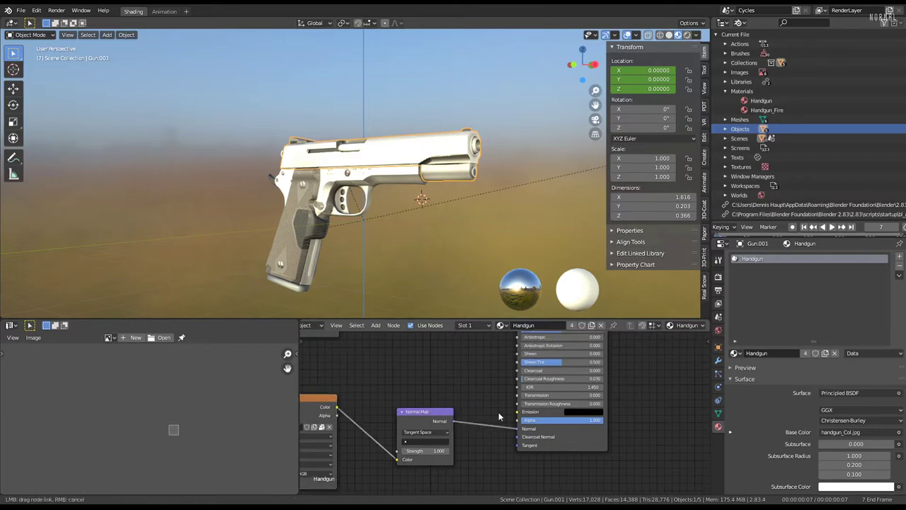
left_click_drag(498, 417, 500, 417)
Set the handgun_Nor.jpg texture's colour space to Non-Color.
scroll(499, 170, "up", 3)
mouse_move(500, 185)
middle_mouse_down()
mouse_move(499, 168)
mouse_move(465, 170)
mouse_move(452, 158)
middle_mouse_up()
middle_click_drag(301, 482, 376, 440)
left_click(394, 432)
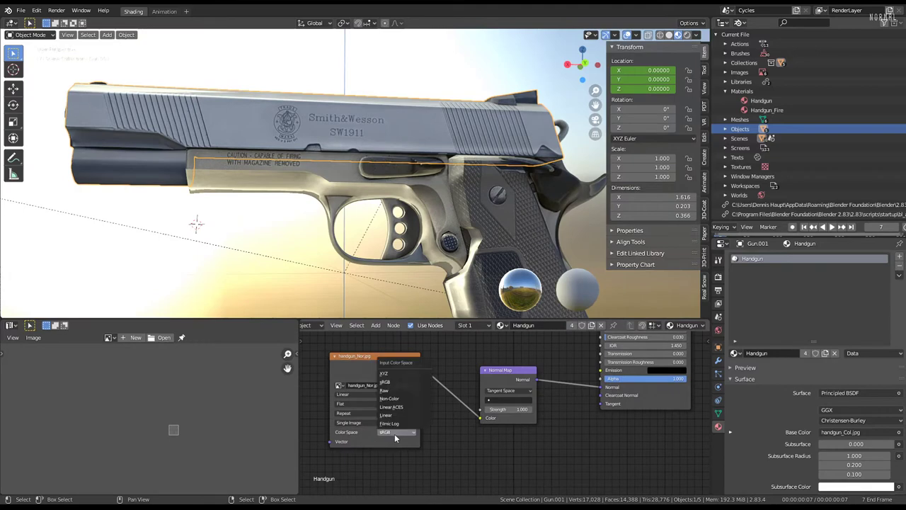
left_click(402, 402)
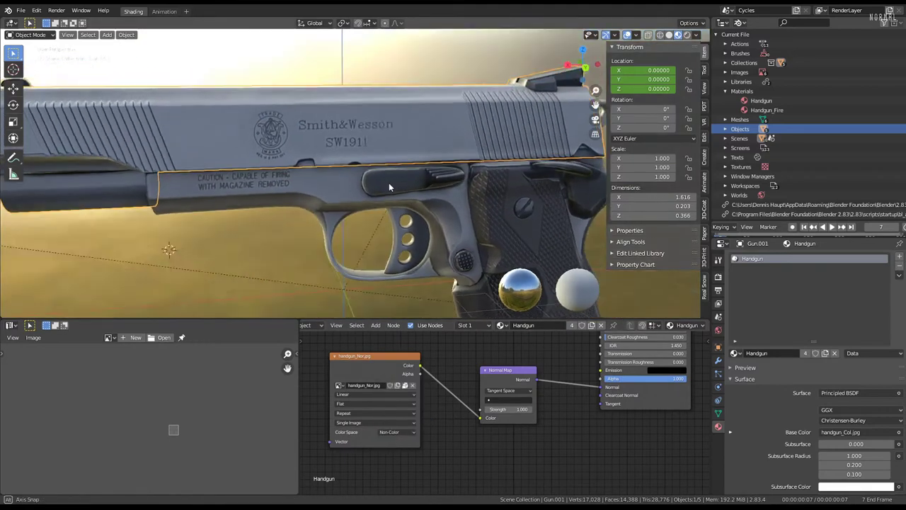
mouse_move(389, 183)
middle_mouse_down()
mouse_move(321, 167)
mouse_move(386, 181)
mouse_move(392, 167)
mouse_move(488, 176)
mouse_move(347, 177)
mouse_move(465, 199)
mouse_move(488, 190)
middle_mouse_up()
Preview the animation, then switch the viewport lighting to a studio HDRI.
key("space")
key("Escape")
left_click(697, 35)
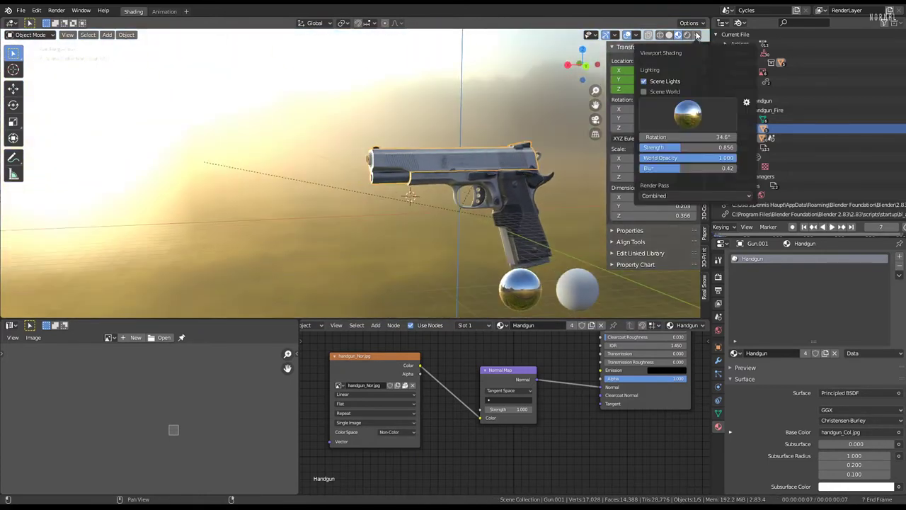
left_click(688, 115)
left_click(663, 147)
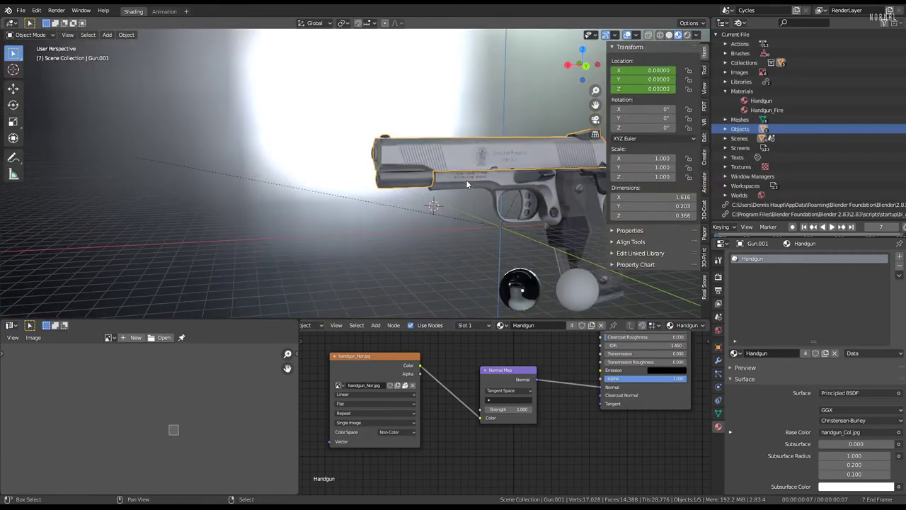
Replay the firing animation with overlays hidden and select the trigger to inspect it.
middle_click_drag(425, 163, 500, 159)
key("space")
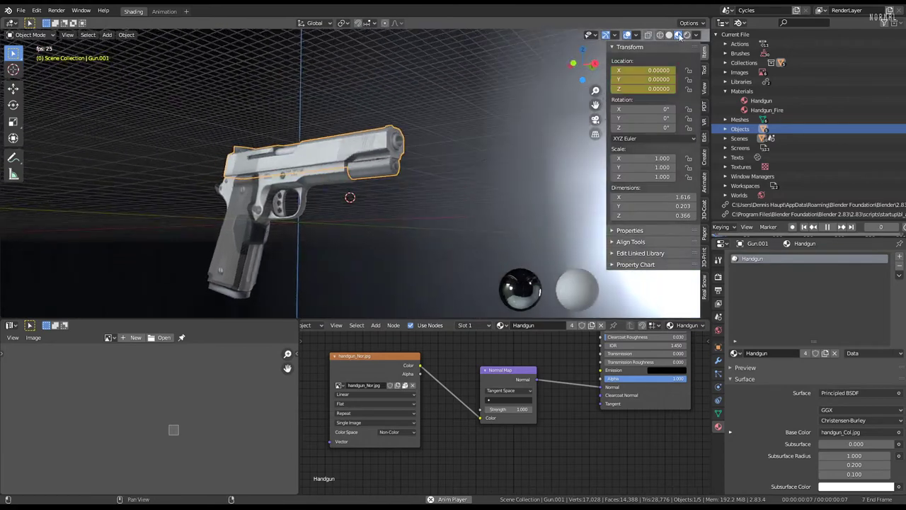
left_click(627, 35)
scroll(260, 165, "up", 3)
mouse_move(260, 165)
middle_mouse_down()
mouse_move(316, 173)
mouse_move(274, 177)
mouse_move(432, 189)
mouse_move(449, 150)
mouse_move(421, 149)
mouse_move(437, 175)
middle_mouse_up()
left_click(475, 213)
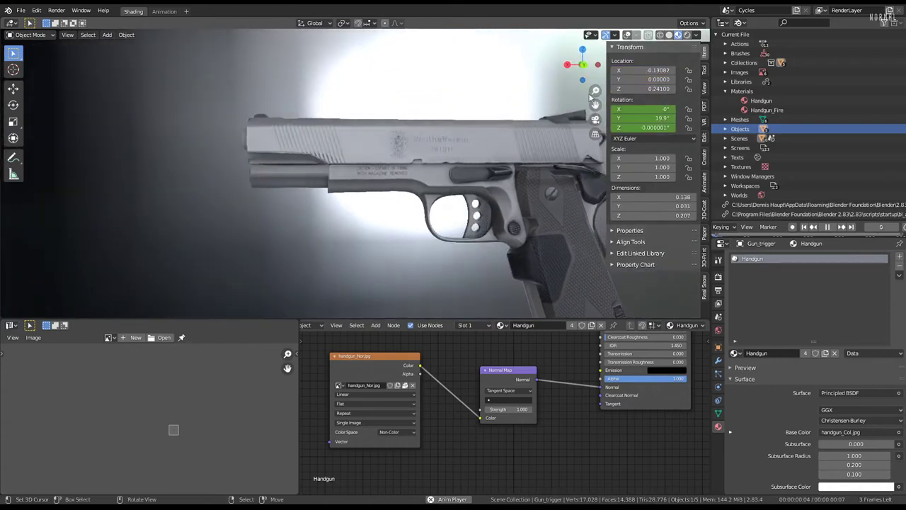
Restore the overlays, restart playback and select the muzzle-flash object to show Handgun_Fire.
left_click(627, 36)
scroll(354, 177, "down", 2)
middle_click_drag(368, 163, 314, 129)
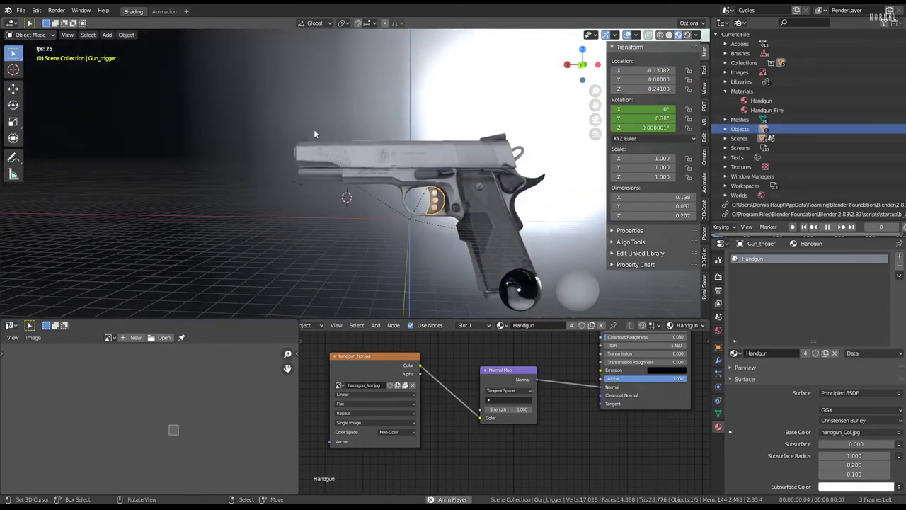
key("Escape")
key("space")
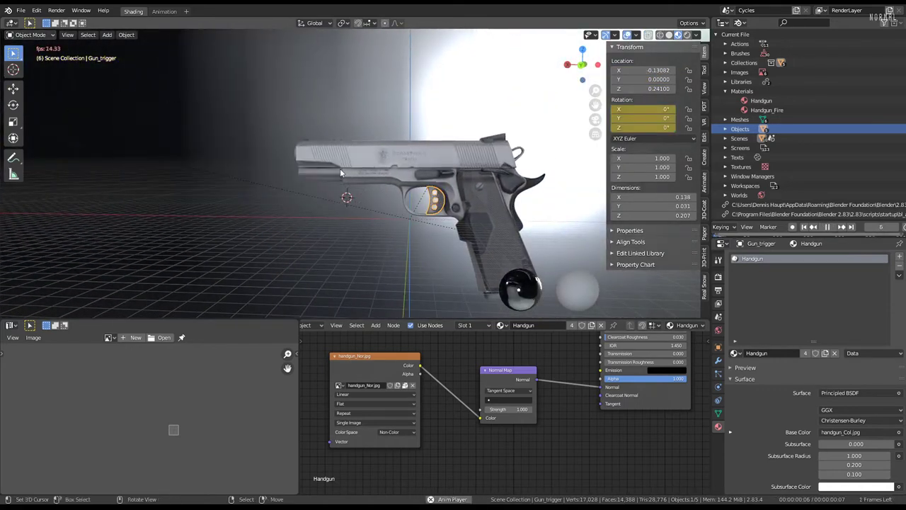
left_click(258, 150)
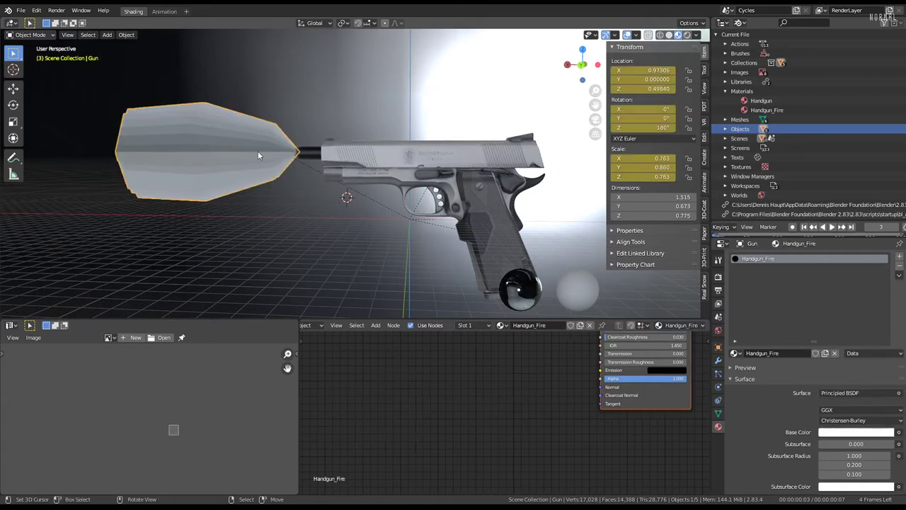
Check the muzzle flash's Subsurf modifier by toggling it off and back on.
left_click(719, 362)
left_click(832, 294)
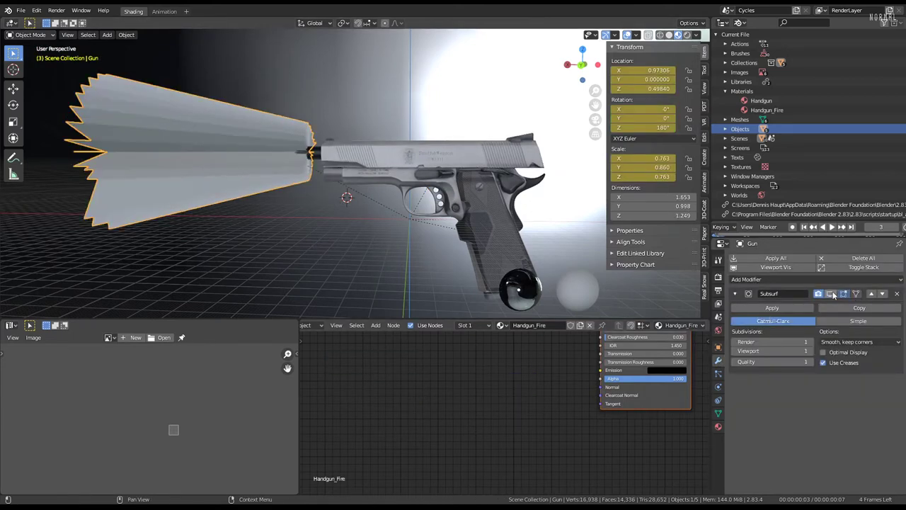
left_click(832, 294)
scroll(396, 198, "down", 2)
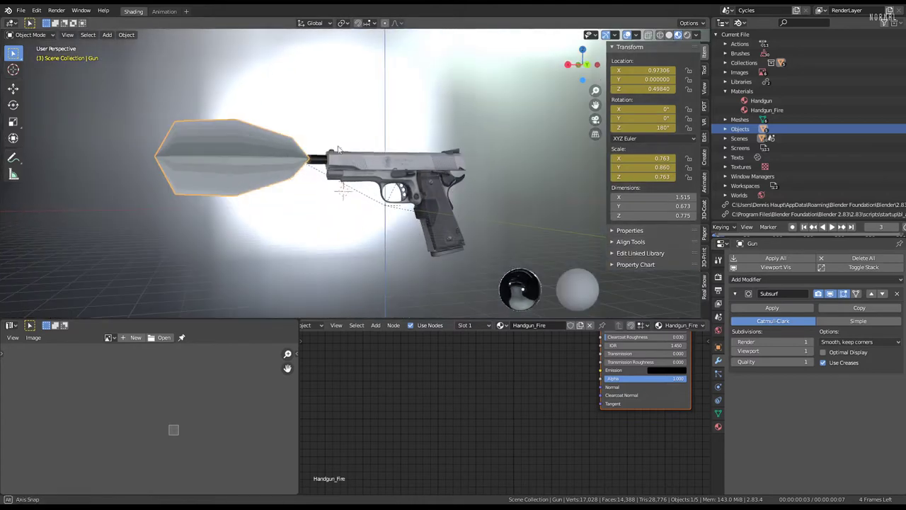
middle_click_drag(481, 366, 463, 441)
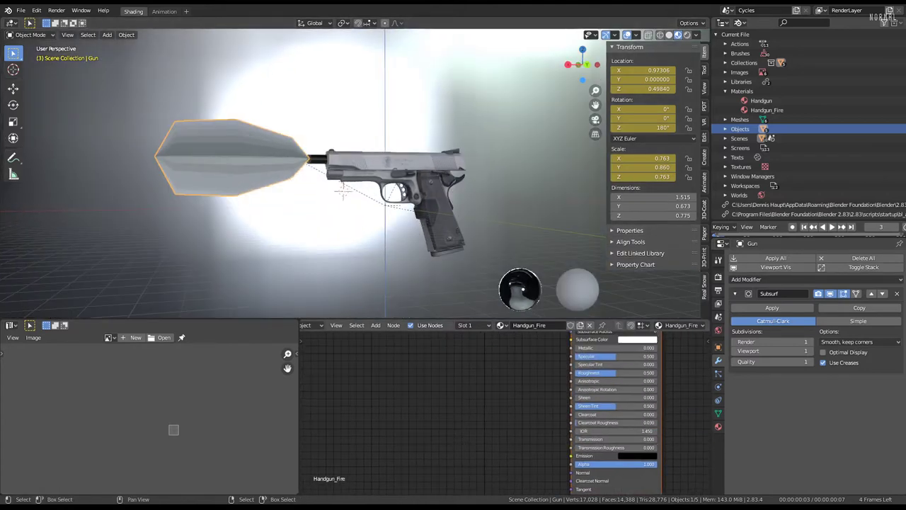
Paste the handgun_Fire.png Image Texture node and link its Color to Base Color.
key("ctrl+v")
key("g")
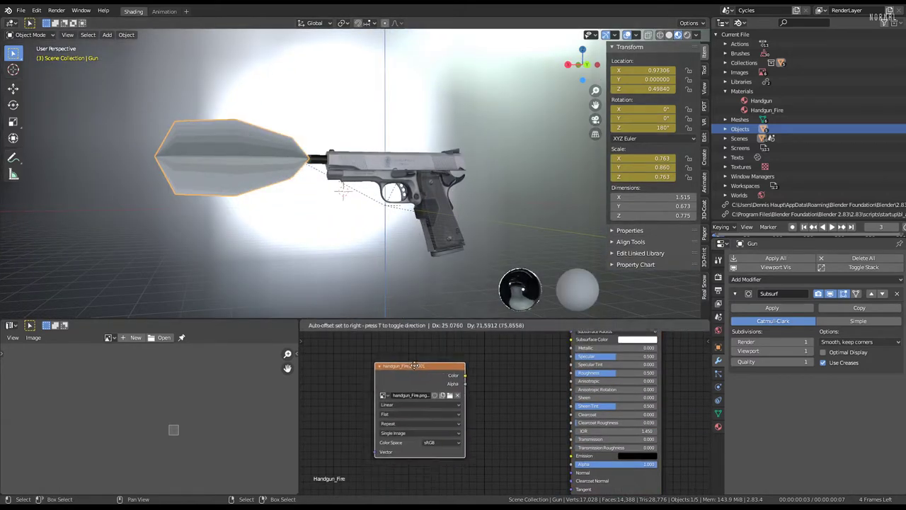
left_click(412, 362)
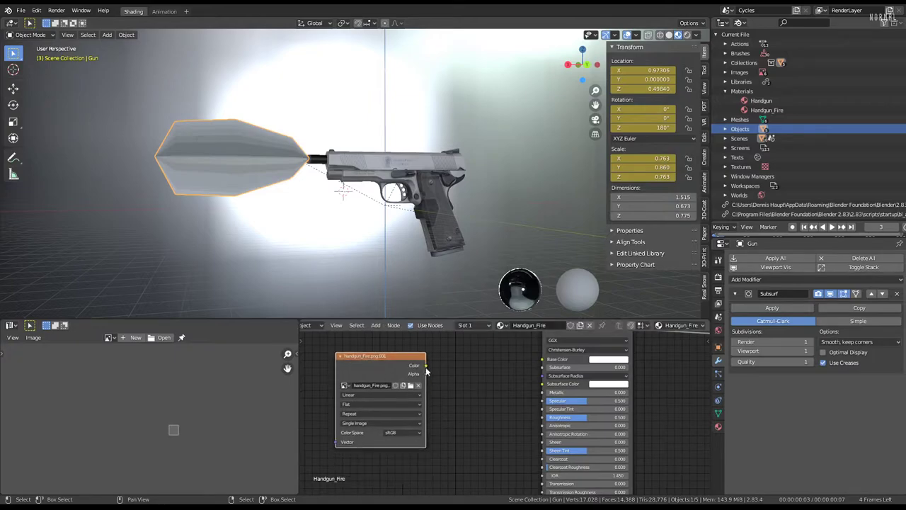
left_click_drag(549, 364, 543, 359)
Move the fire texture node left and link its Alpha to the shader's Alpha input.
mouse_move(485, 166)
middle_mouse_down()
mouse_move(526, 200)
mouse_move(505, 190)
middle_mouse_up()
scroll(506, 189, "up", 3)
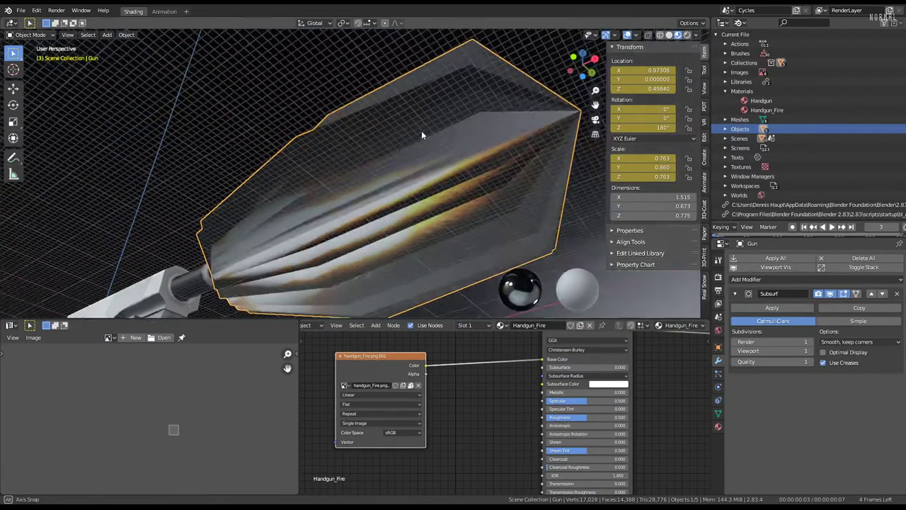
middle_click_drag(421, 130, 354, 162)
scroll(280, 197, "up", 4)
scroll(545, 368, "down", 2)
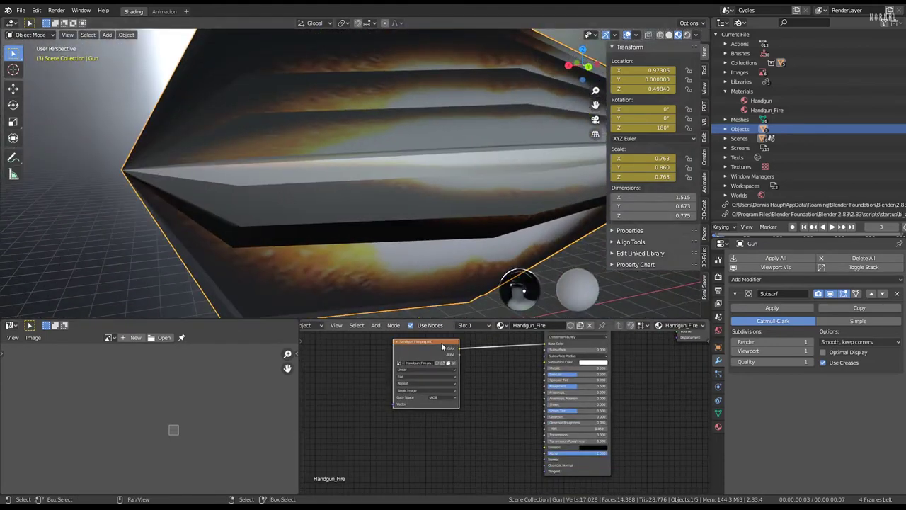
left_click_drag(443, 347, 347, 368)
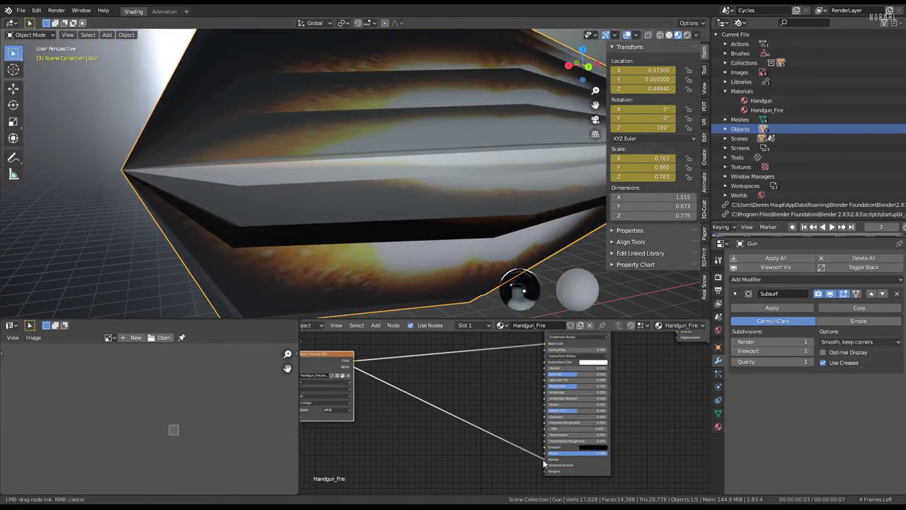
left_click_drag(546, 457, 546, 457)
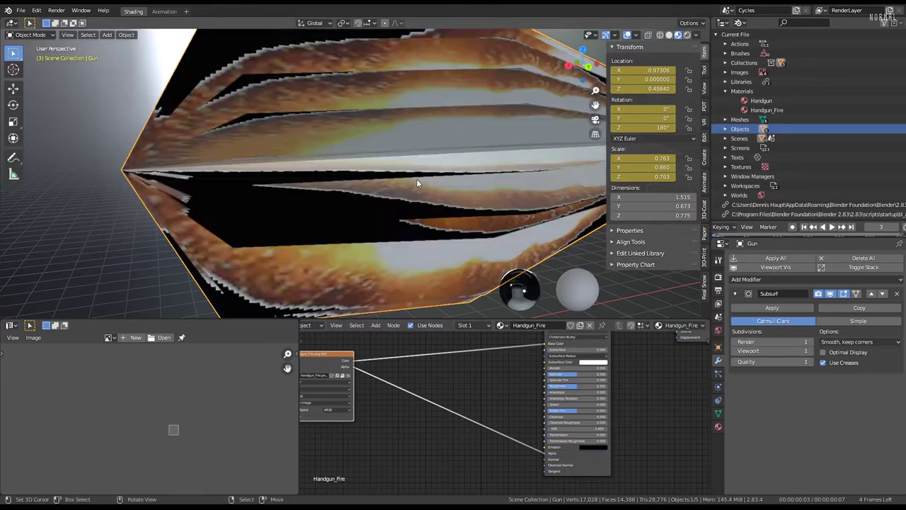
mouse_move(416, 178)
middle_mouse_down()
mouse_move(313, 180)
mouse_move(333, 186)
middle_mouse_up()
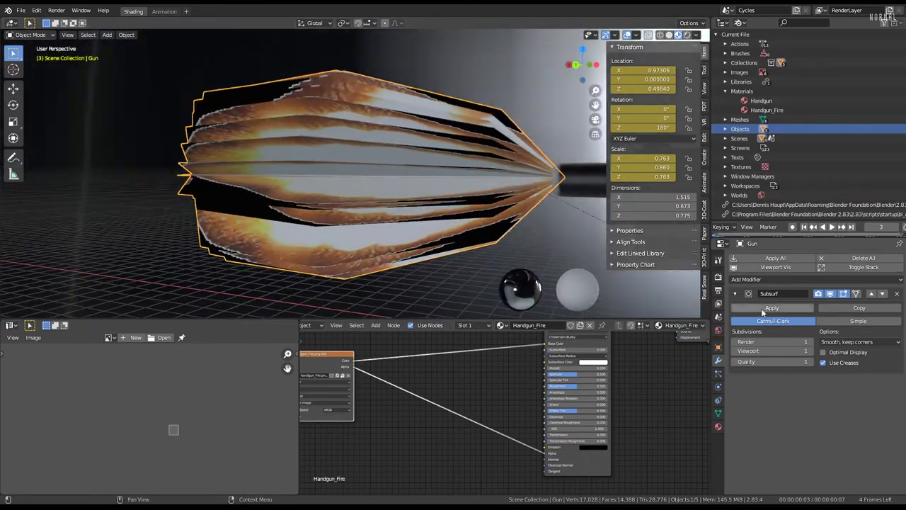
Open the Handgun_Fire Material Properties and expand its Settings panel.
left_click(719, 426)
scroll(822, 355, "down", 5)
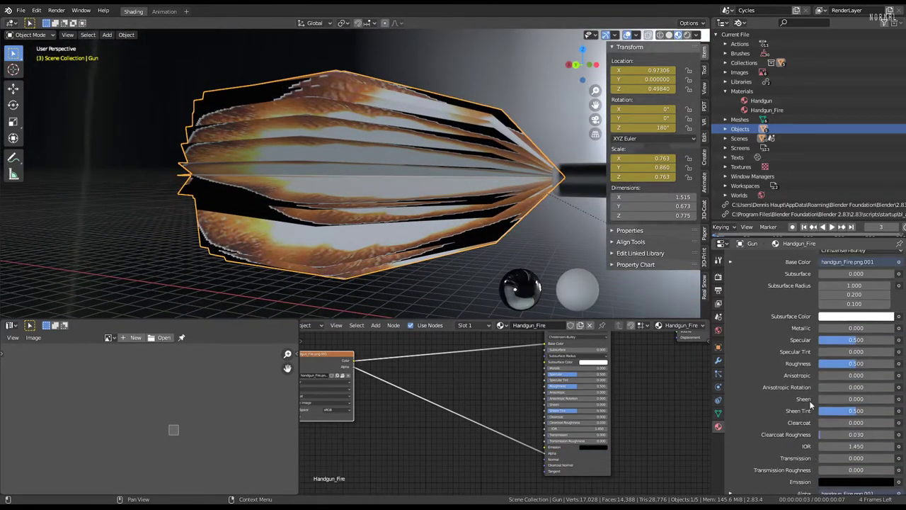
scroll(813, 394, "down", 4)
scroll(815, 388, "down", 3)
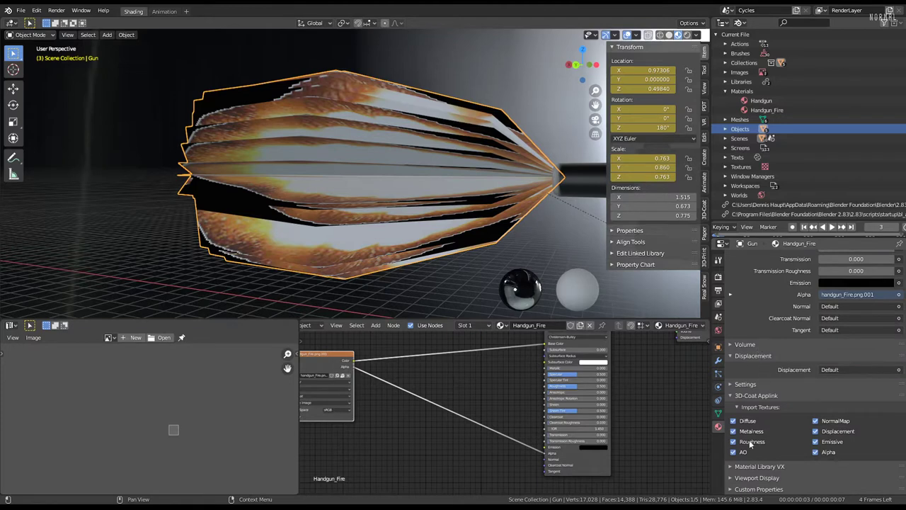
scroll(778, 351, "up", 1)
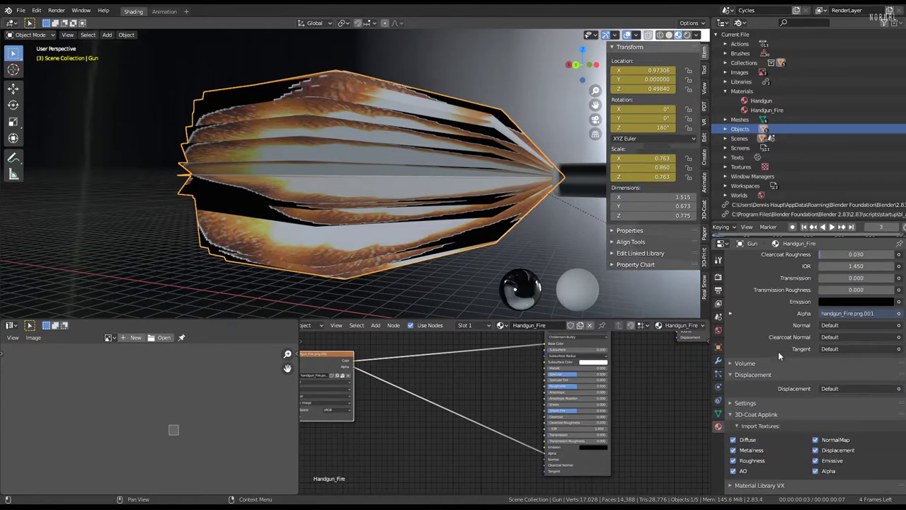
scroll(736, 372, "down", 1)
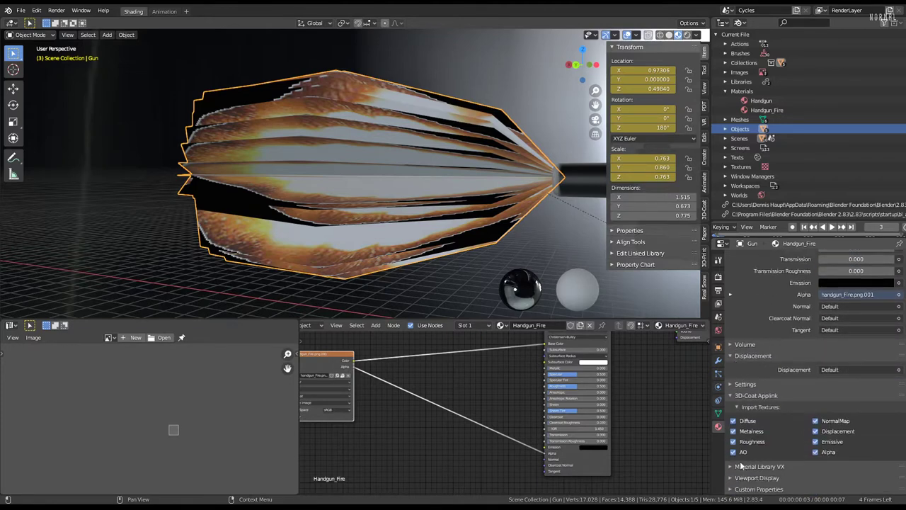
scroll(737, 453, "up", 3)
scroll(744, 425, "up", 8)
scroll(757, 396, "up", 8)
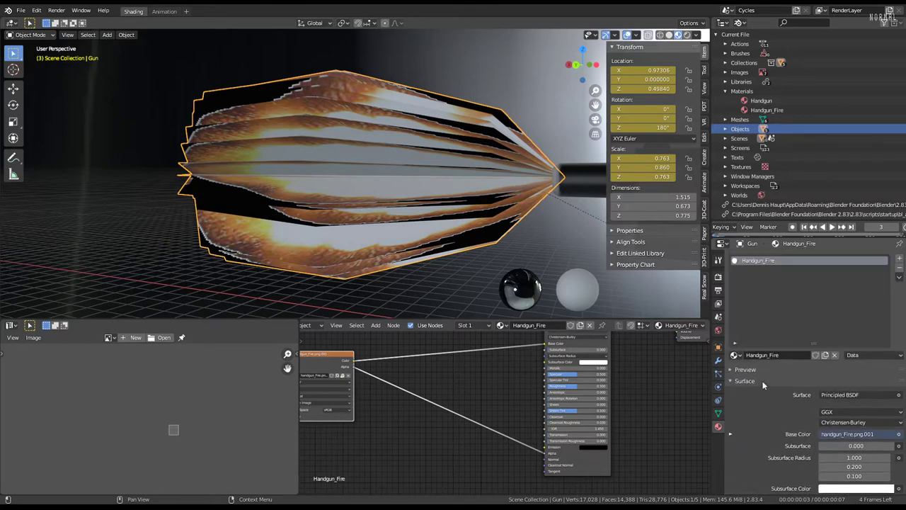
scroll(780, 352, "down", 7)
scroll(782, 351, "down", 10)
scroll(772, 368, "down", 2)
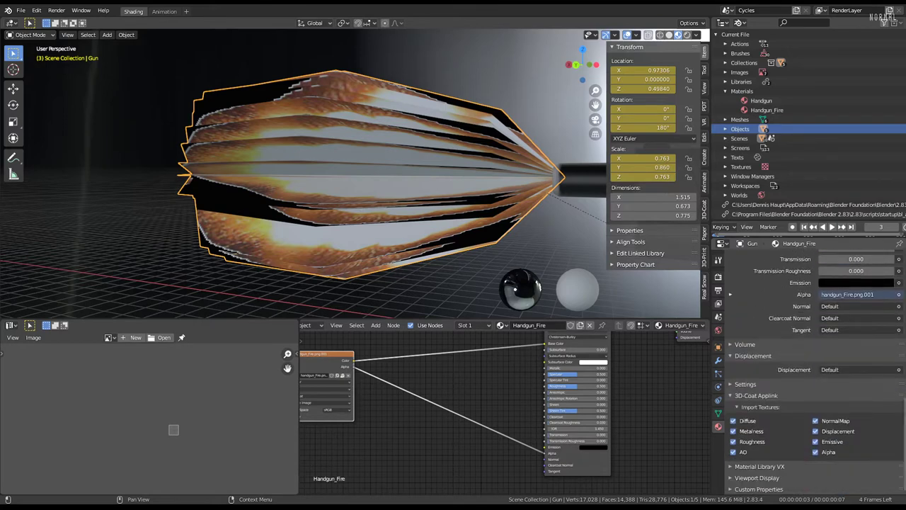
left_click(734, 384)
Frame all material nodes in the Shader Editor and expand the material Preview panel.
scroll(734, 382, "down", 3)
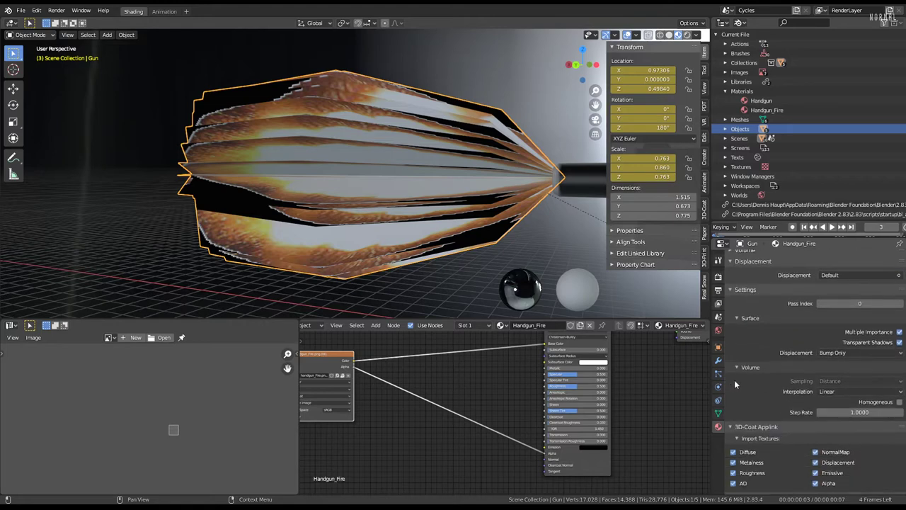
scroll(863, 357, "down", 1)
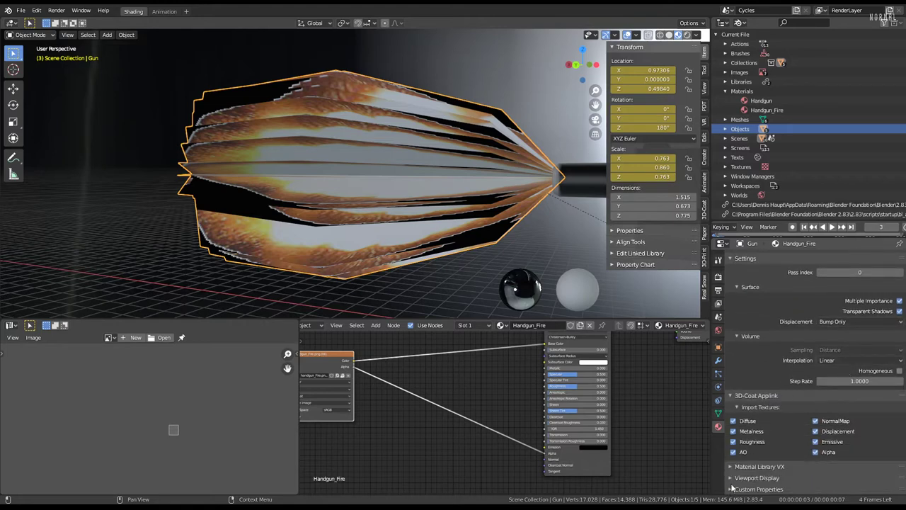
scroll(743, 389, "up", 2)
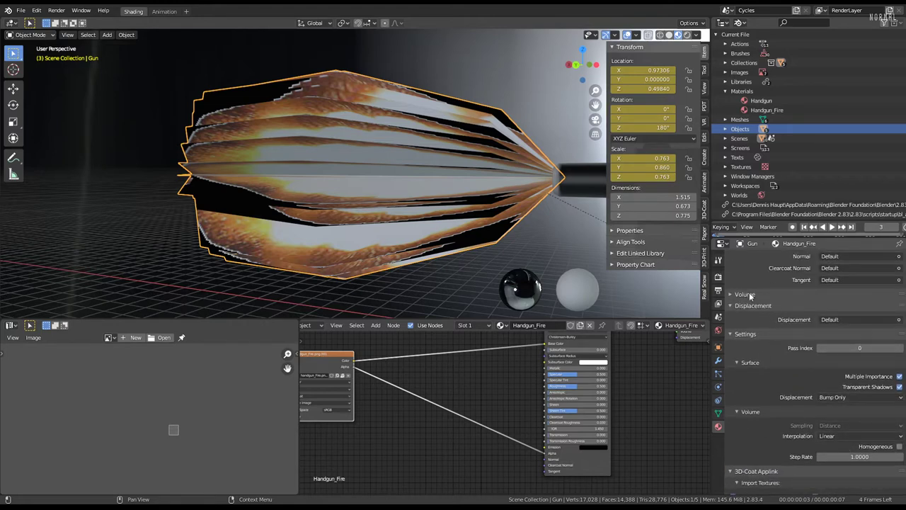
key("Home")
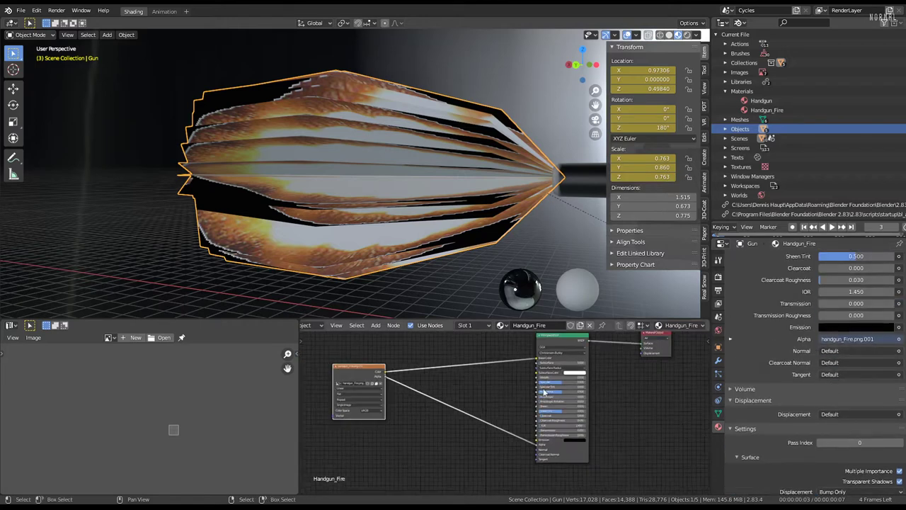
scroll(778, 393, "up", 3)
scroll(778, 393, "up", 5)
scroll(779, 388, "up", 3)
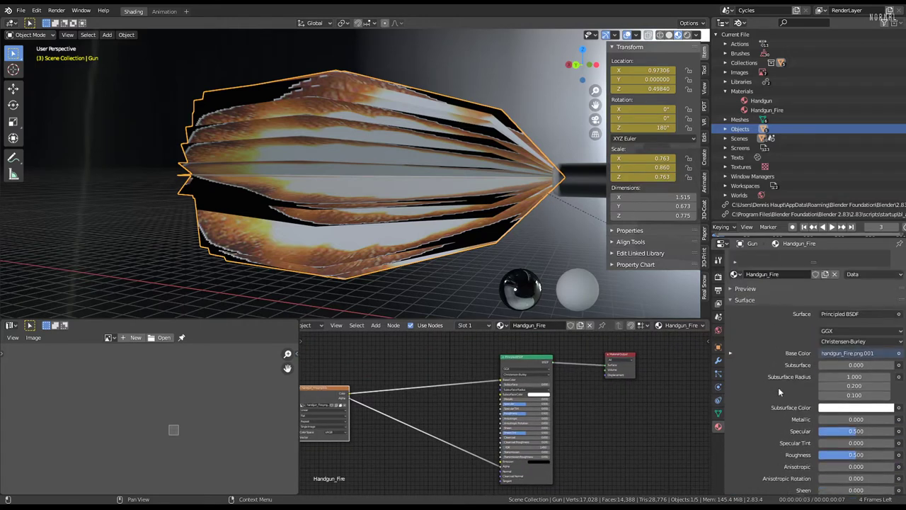
scroll(758, 367, "up", 1)
left_click(737, 345)
scroll(773, 379, "down", 3)
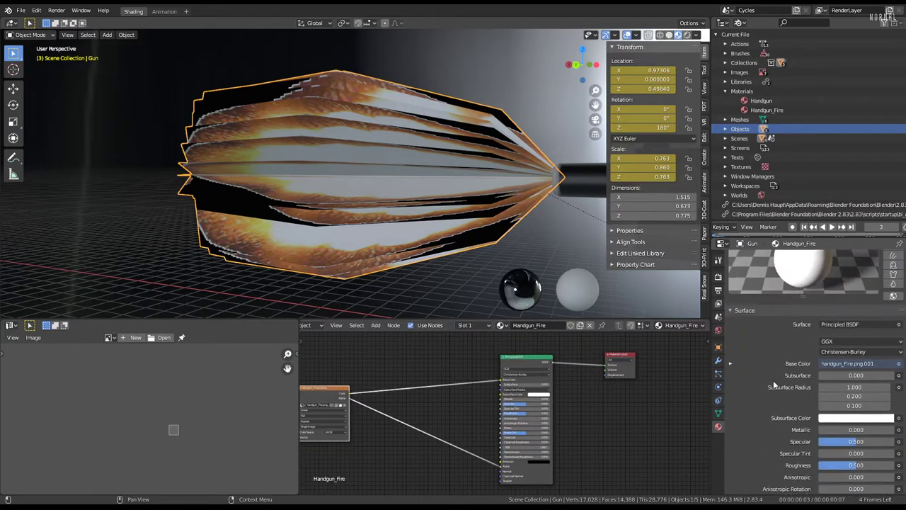
scroll(773, 379, "down", 4)
scroll(775, 383, "down", 3)
scroll(774, 383, "down", 2)
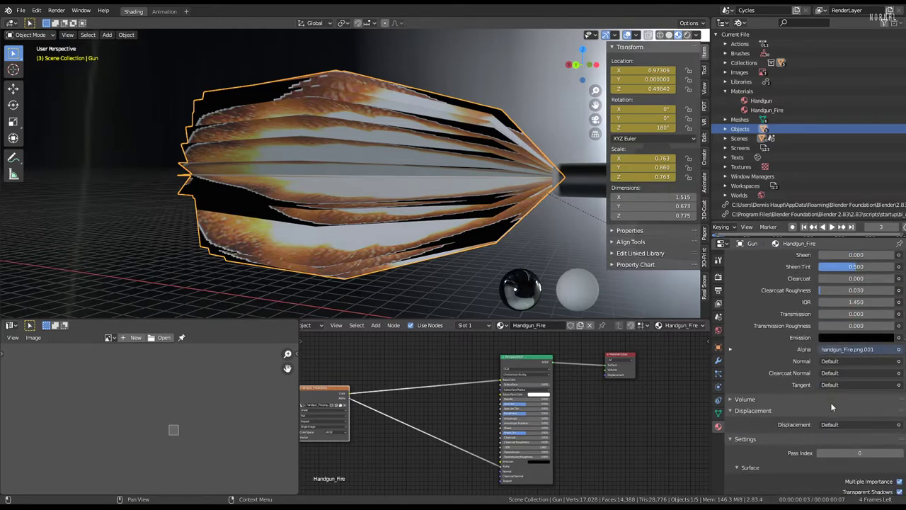
scroll(830, 403, "down", 1)
Collapse the 3D-Coat Applink and Material Library VX panels to reveal Viewport Display.
left_click(758, 364)
scroll(757, 364, "down", 3)
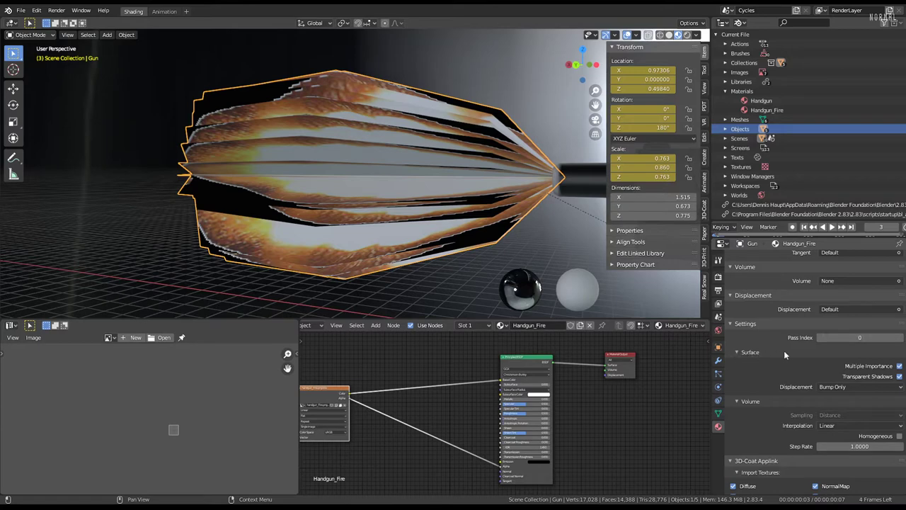
scroll(787, 351, "down", 3)
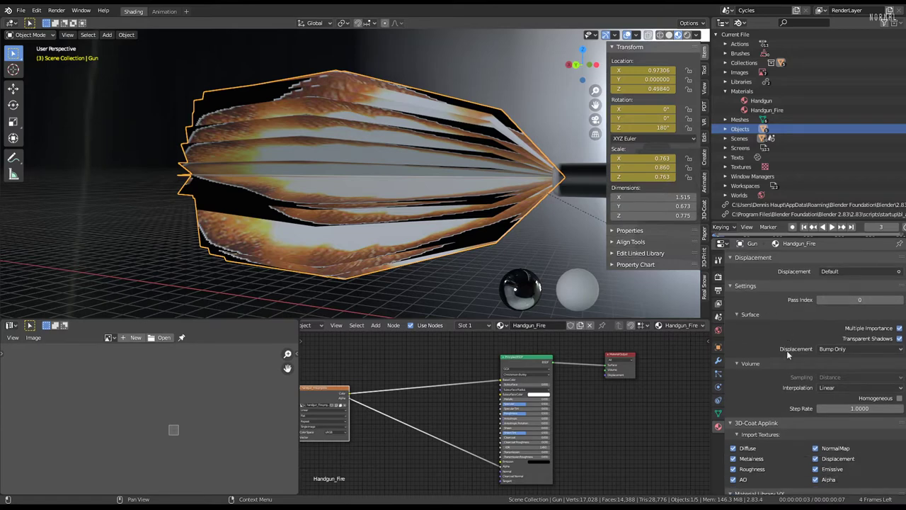
scroll(766, 395, "down", 2)
left_click(767, 398)
scroll(758, 372, "down", 1)
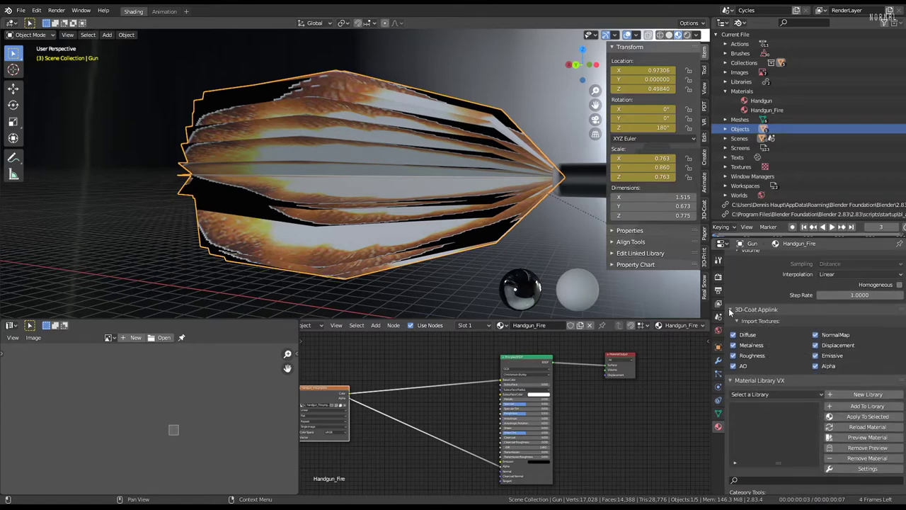
left_click(731, 310)
left_click(732, 321)
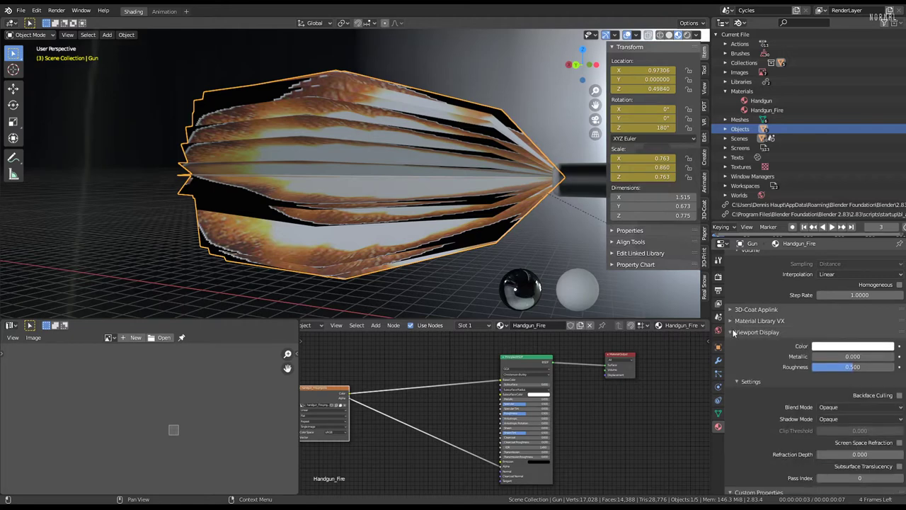
Set the Handgun_Fire material's Blend Mode to Alpha Blend.
scroll(736, 340, "down", 1)
left_click(893, 385)
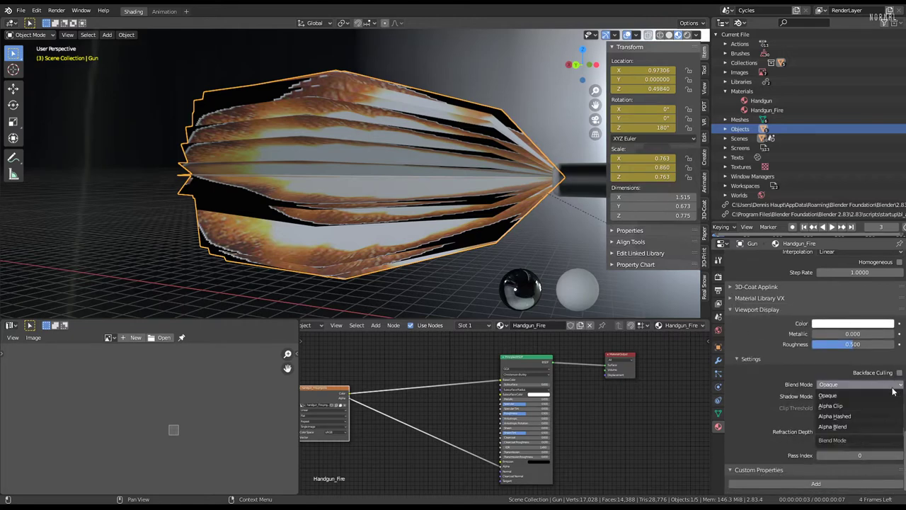
left_click(844, 429)
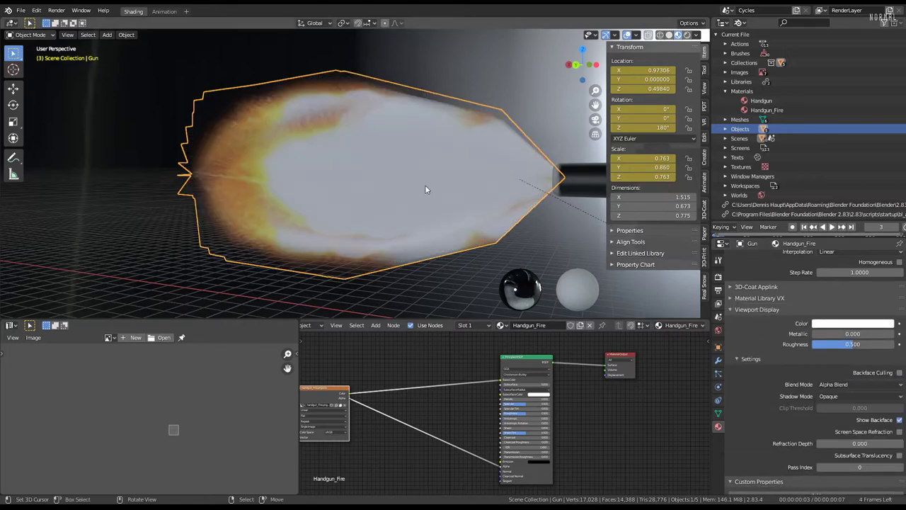
mouse_move(425, 189)
middle_mouse_down()
mouse_move(414, 200)
mouse_move(529, 174)
middle_mouse_up()
Raise viewport lighting Strength, lower World Opacity and increase Blur in Viewport Shading.
left_click(695, 35)
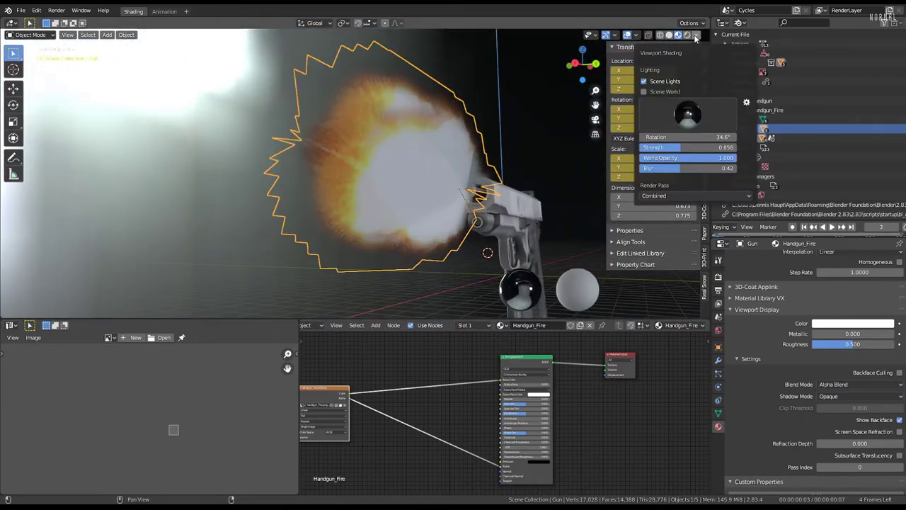
mouse_move(680, 147)
left_mouse_down()
mouse_move(691, 146)
mouse_move(655, 168)
left_mouse_up()
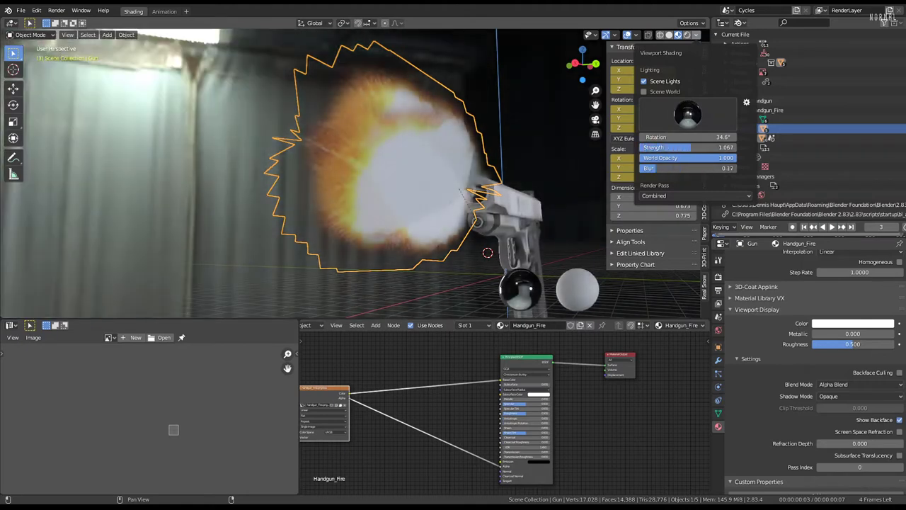
mouse_move(708, 158)
left_mouse_down()
mouse_move(662, 157)
mouse_move(686, 168)
mouse_move(644, 157)
left_mouse_up()
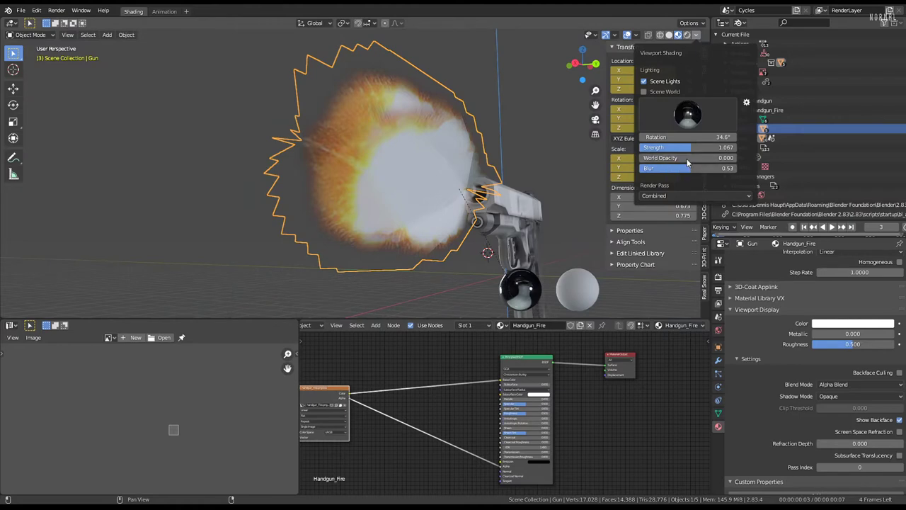
mouse_move(539, 121)
middle_mouse_down()
mouse_move(470, 114)
mouse_move(470, 129)
mouse_move(413, 136)
mouse_move(128, 132)
middle_mouse_up()
scroll(471, 130, "down", 3)
scroll(472, 128, "up", 3)
Try Alpha Clip as the flame material's Blend Mode.
scroll(842, 362, "down", 1)
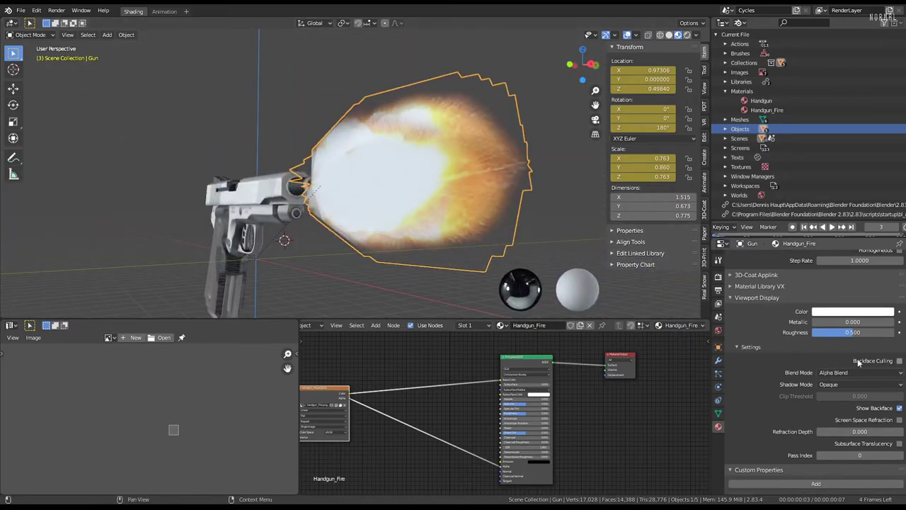
left_click(850, 373)
left_click(830, 394)
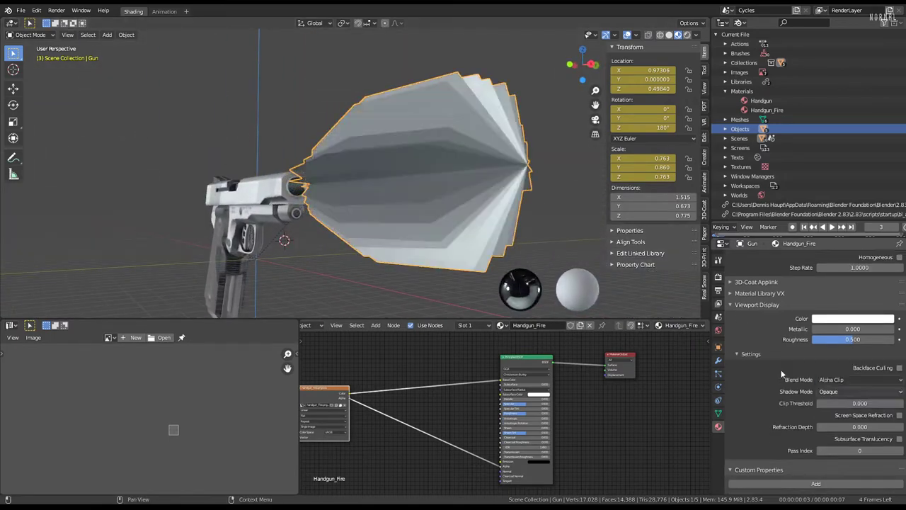
scroll(835, 396, "up", 1)
scroll(477, 197, "up", 4)
mouse_move(472, 175)
middle_mouse_down("alt")
mouse_move(494, 180)
mouse_move(425, 145)
middle_mouse_up("alt")
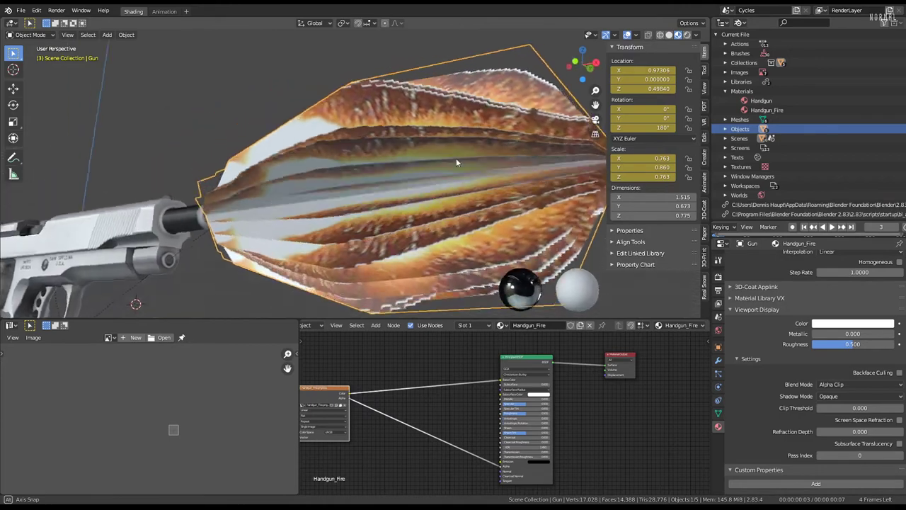
Set Shadow Mode to Alpha Clip and enable Backface Culling on Handgun_Fire.
left_click(857, 384)
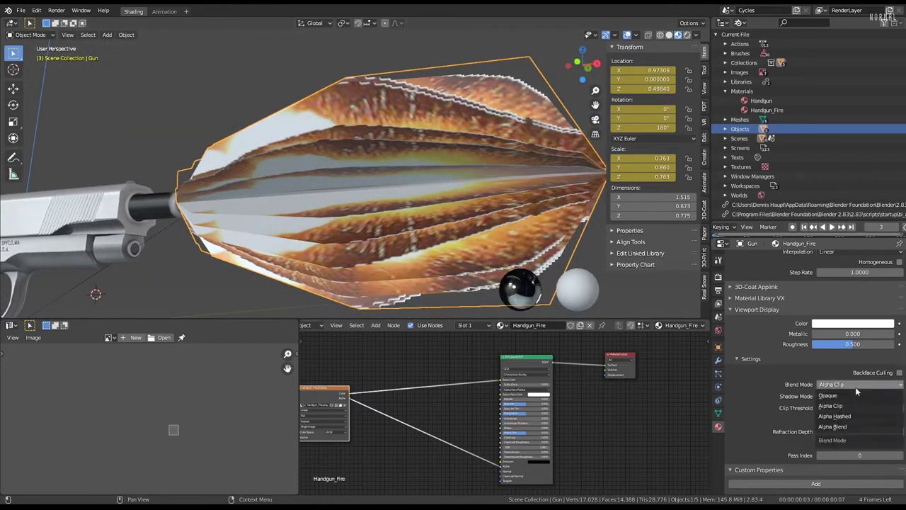
left_click(855, 387)
left_click(850, 396)
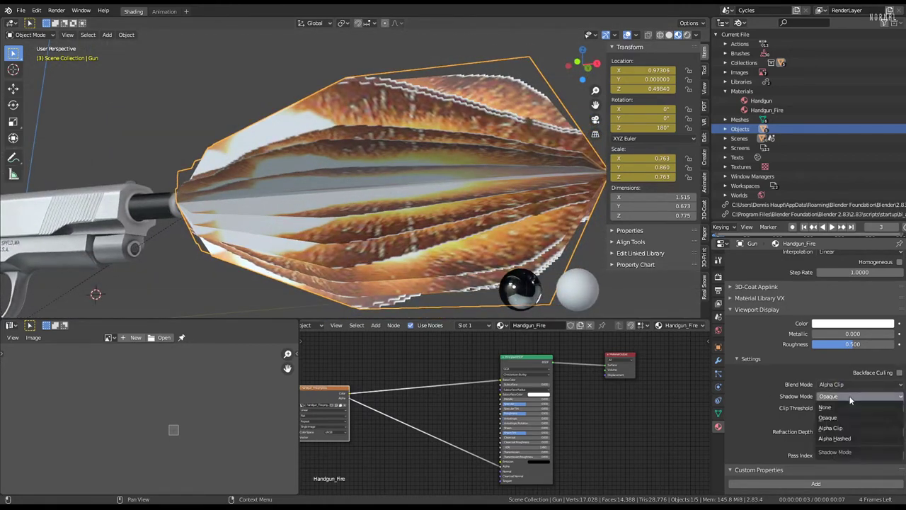
left_click(854, 429)
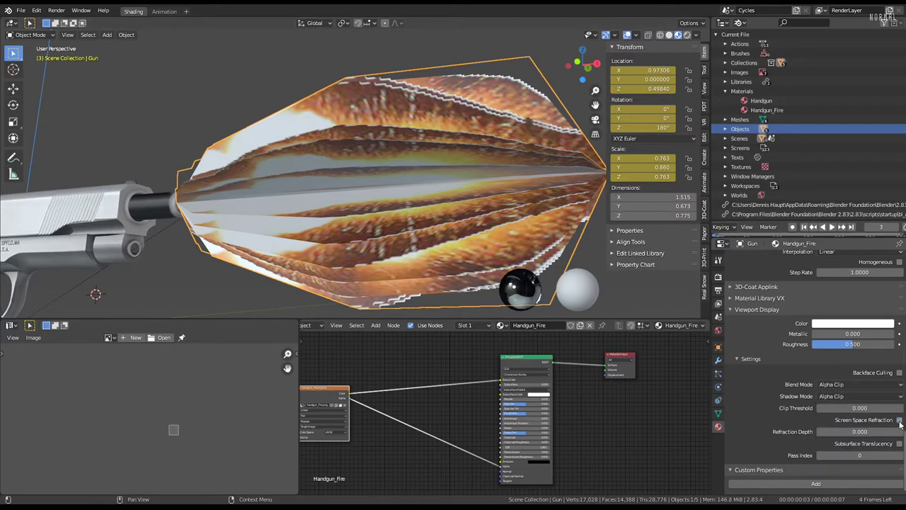
scroll(454, 185, "down", 3)
left_click(899, 373)
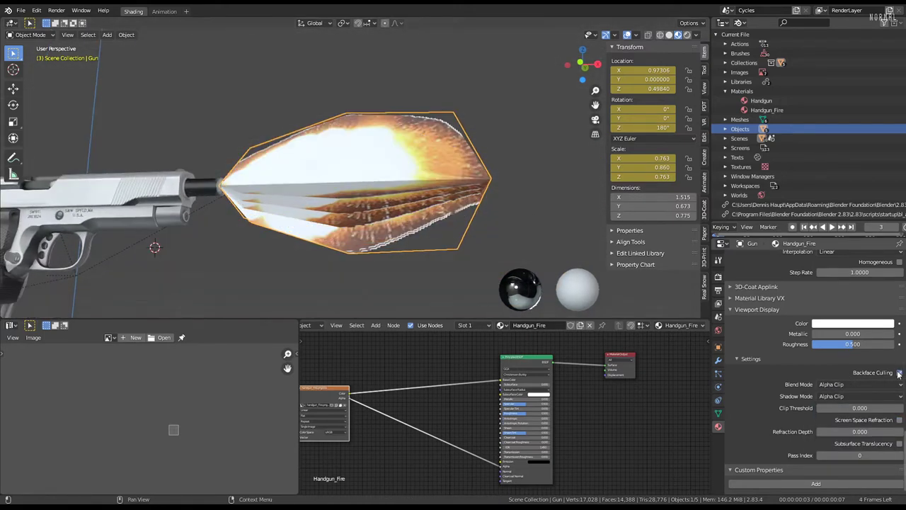
Switch the flame material's Blend Mode back to Alpha Blend.
mouse_move(428, 268)
middle_mouse_down()
mouse_move(430, 198)
mouse_move(891, 357)
middle_mouse_up()
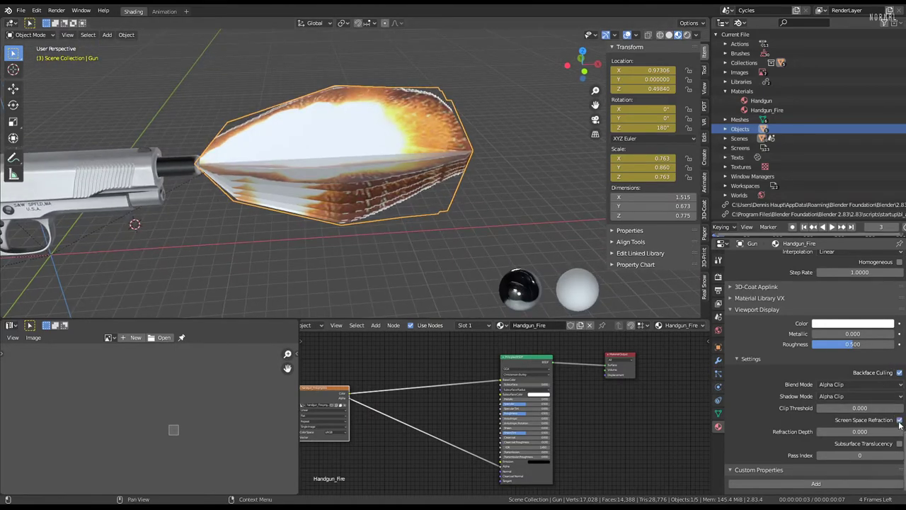
left_click(840, 383)
left_click(833, 426)
middle_click_drag(436, 207, 412, 160)
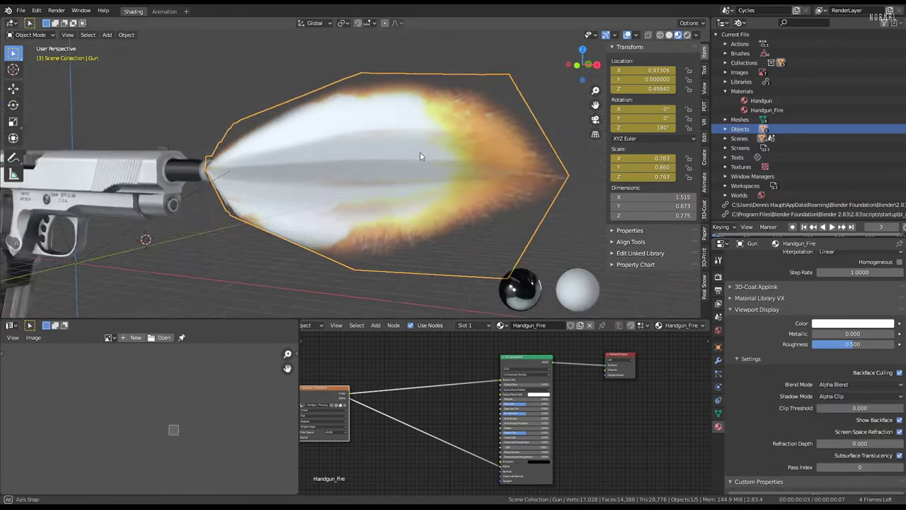
Set the render engine to Eevee and check its Ambient Occlusion settings.
left_click(720, 277)
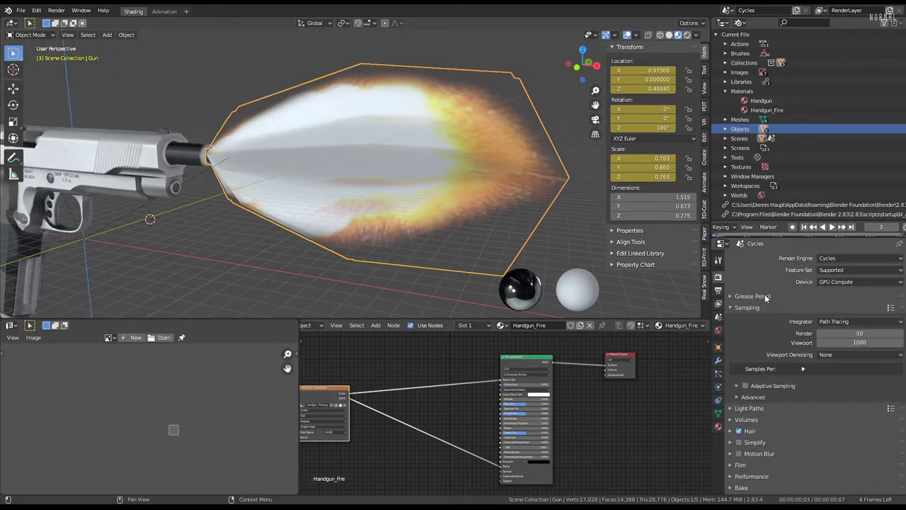
left_click(838, 259)
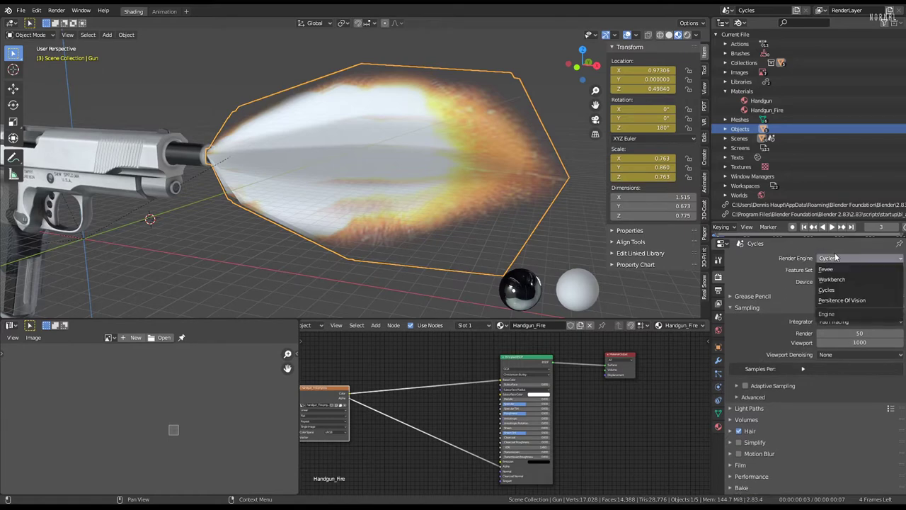
left_click(827, 270)
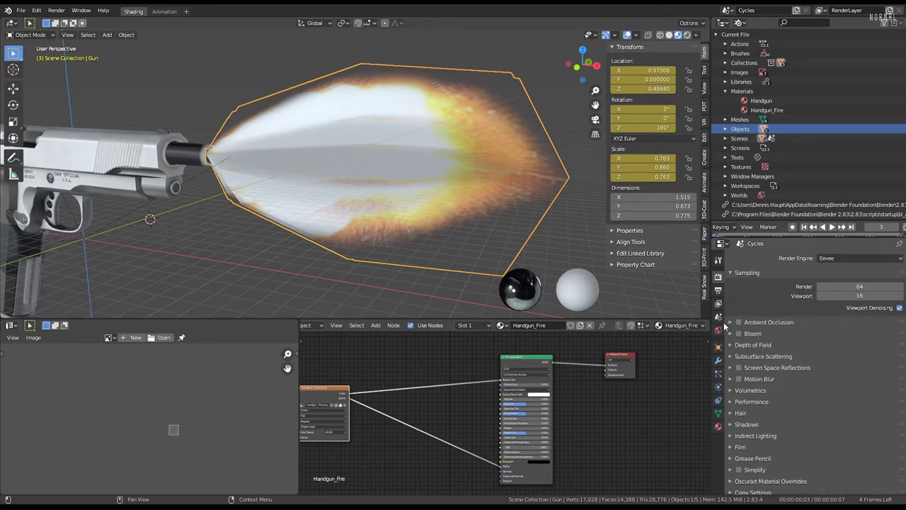
left_click(733, 322)
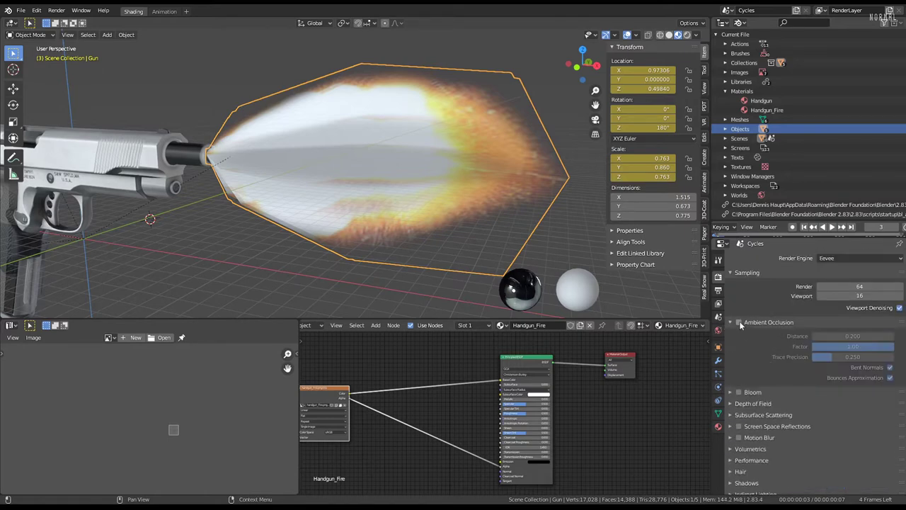
left_click(738, 323)
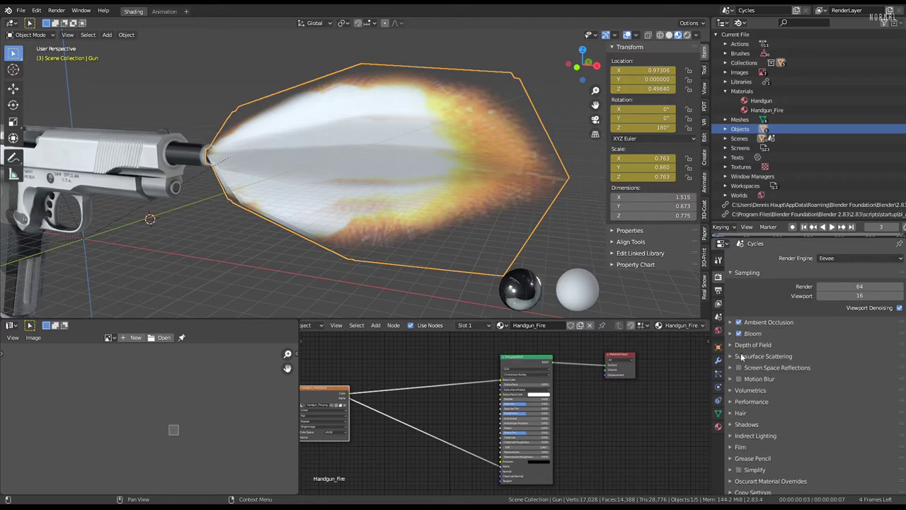
Enable Refraction for Screen Space Reflections in the Eevee render settings.
left_click_drag(733, 382, 733, 332)
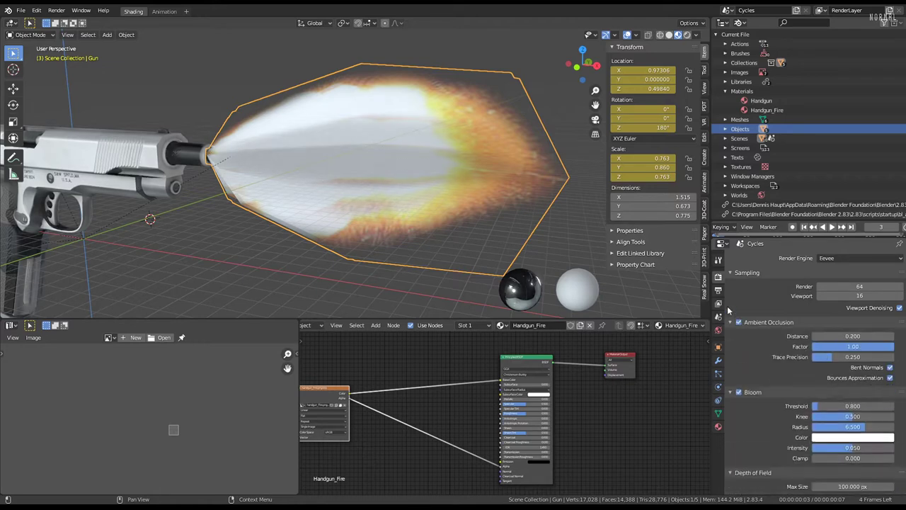
scroll(807, 354, "down", 2)
scroll(811, 354, "down", 2)
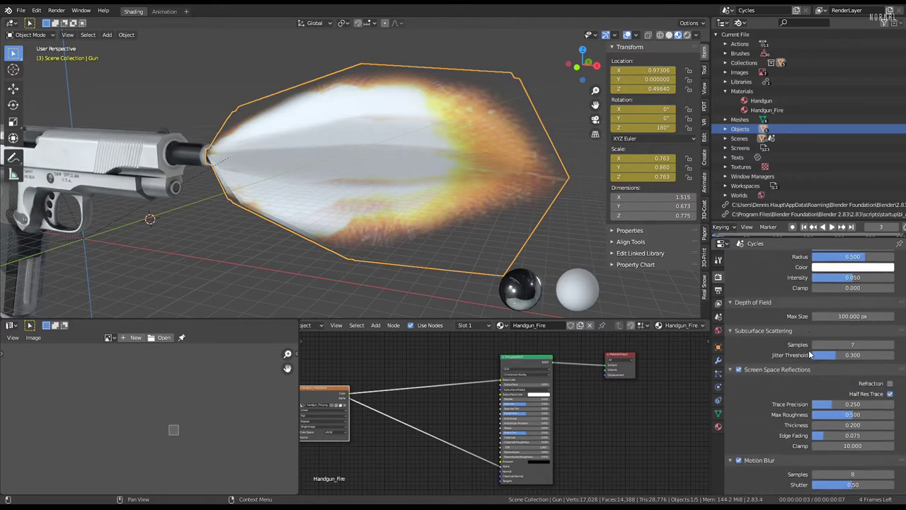
left_click(890, 384)
mouse_move(480, 181)
middle_mouse_down()
mouse_move(352, 138)
mouse_move(284, 165)
mouse_move(299, 193)
mouse_move(369, 156)
mouse_move(447, 131)
middle_mouse_up()
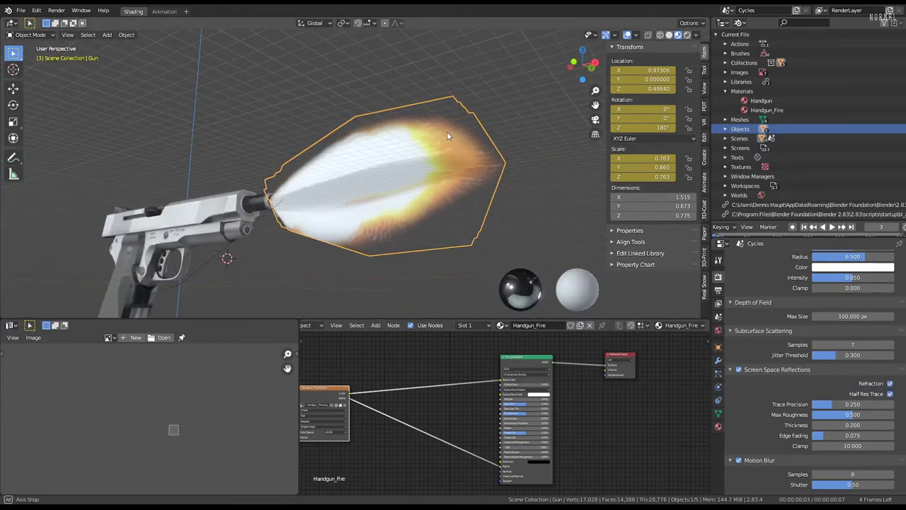
left_click(719, 347)
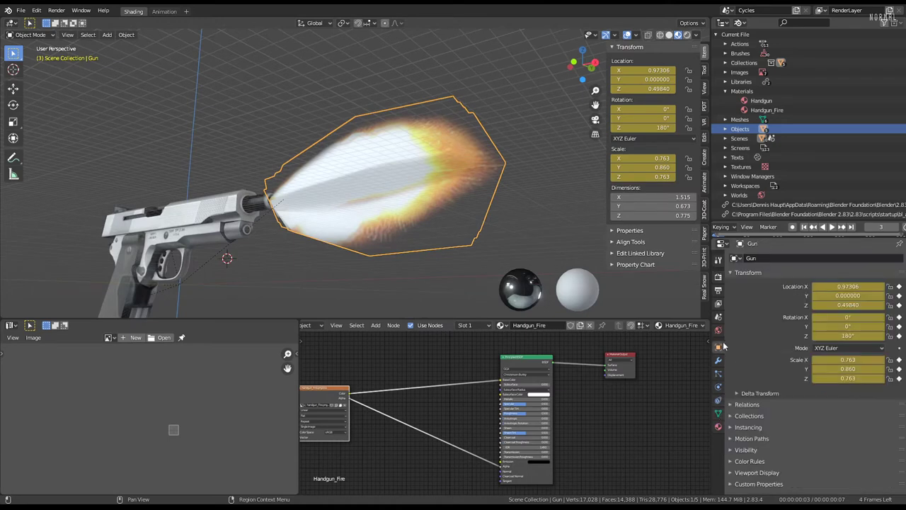
Hide the viewport overlays and expand the Handgun_Fire material's Settings panel.
left_click(627, 35)
middle_click_drag(368, 205, 444, 185)
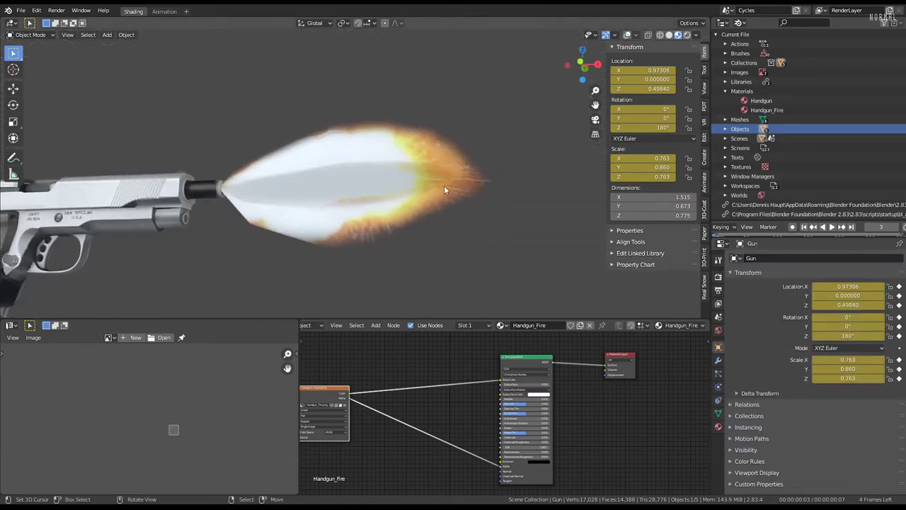
left_click(718, 426)
scroll(783, 395, "down", 10)
left_click(744, 293)
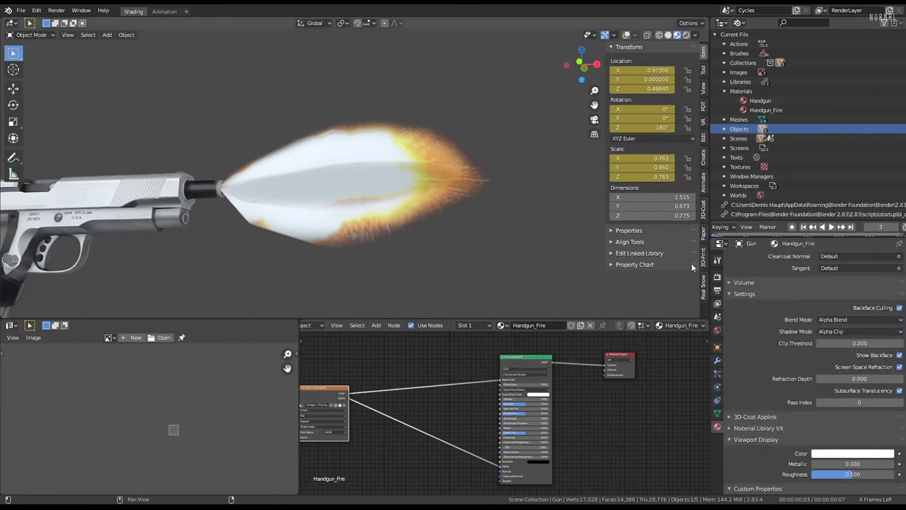
Switch the Handgun_Fire blend mode from Alpha Blend to Alpha Clip.
scroll(850, 312, "down", 1)
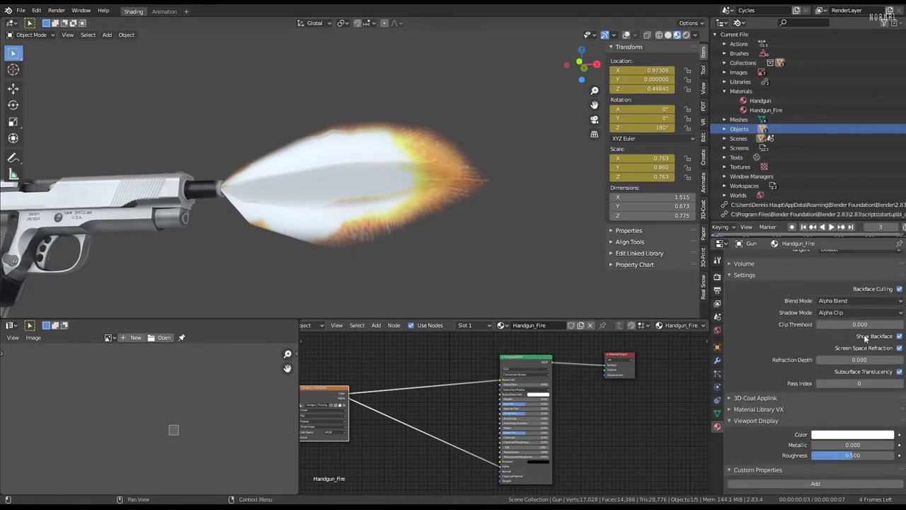
left_click(857, 301)
left_click(823, 342)
left_click(840, 302)
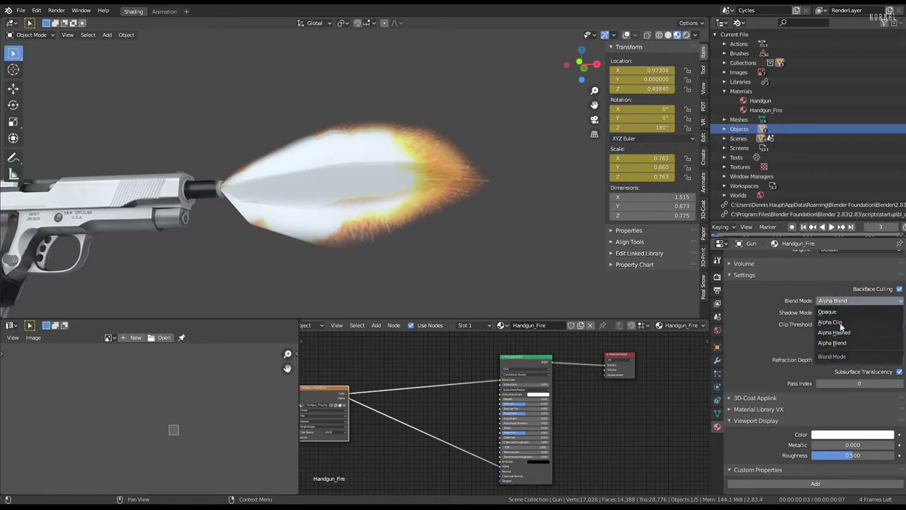
left_click(840, 322)
scroll(357, 150, "up", 1)
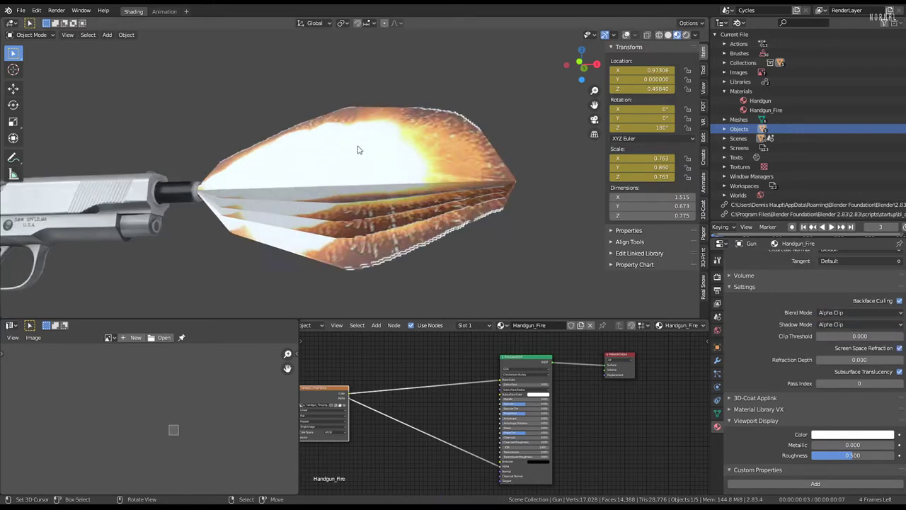
scroll(357, 150, "down", 1)
middle_click_drag(282, 153, 308, 151)
scroll(308, 151, "up", 1)
Link the fire image texture to the Principled BSDF's Alpha input.
middle_click_drag(439, 427, 480, 403)
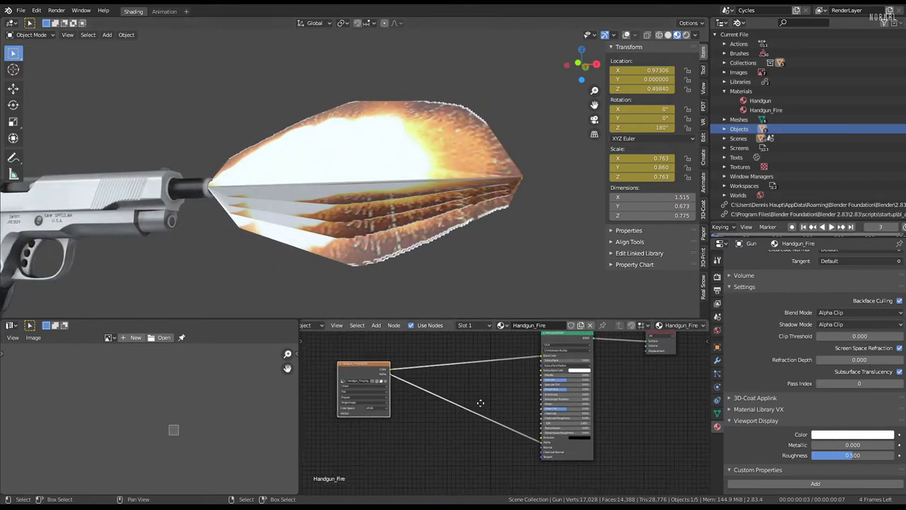
scroll(480, 403, "up", 1)
scroll(490, 379, "up", 1)
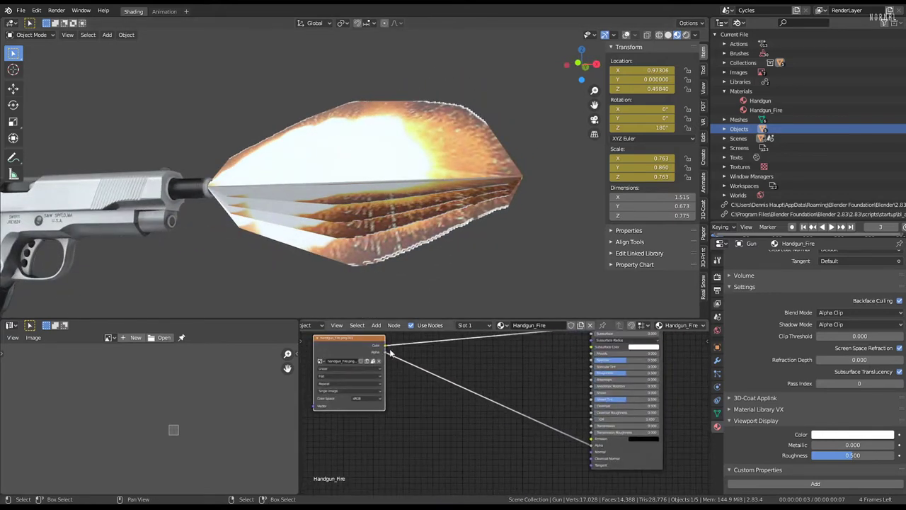
left_click_drag(592, 444, 592, 445)
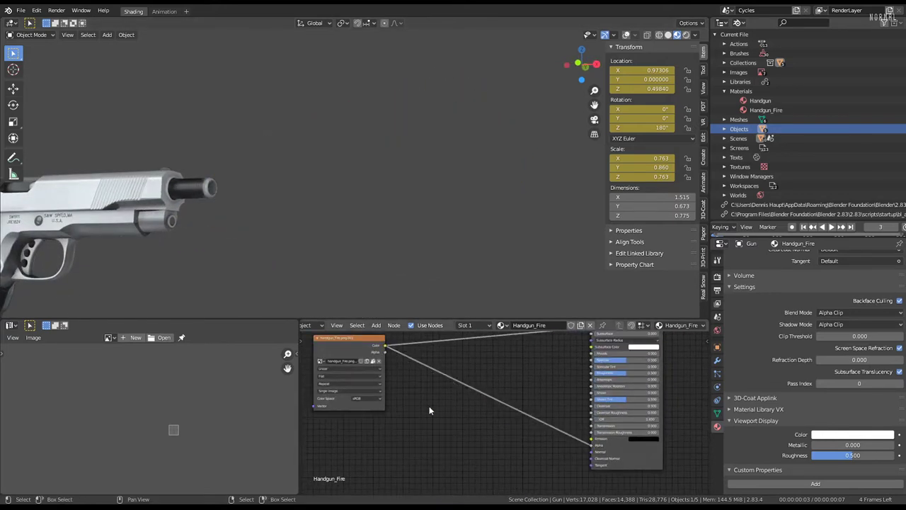
Insert a Gamma node into the image link and raise its value to 10.000.
key("shift+a")
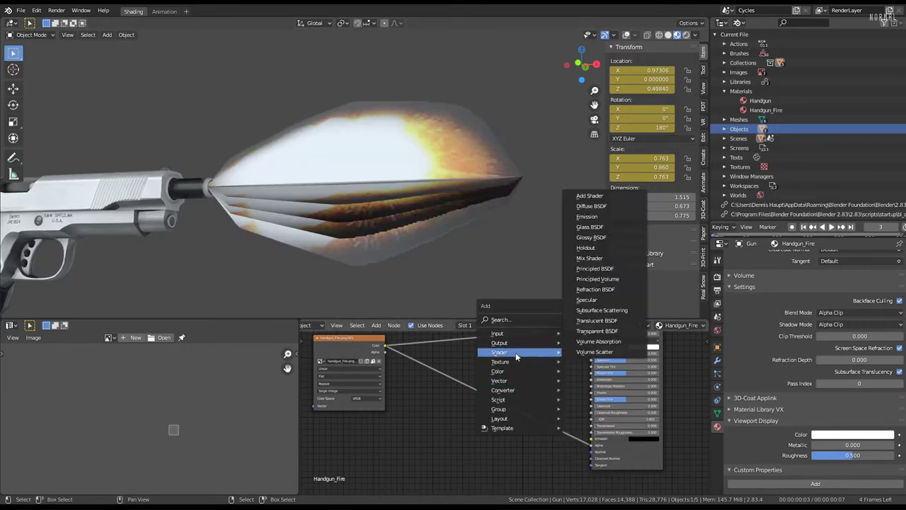
mouse_move(499, 381)
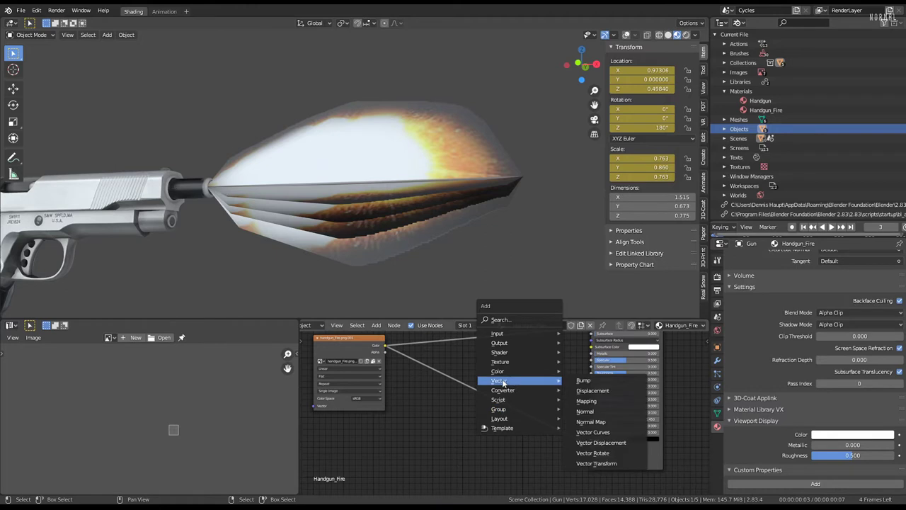
left_click(596, 384)
left_click(459, 395)
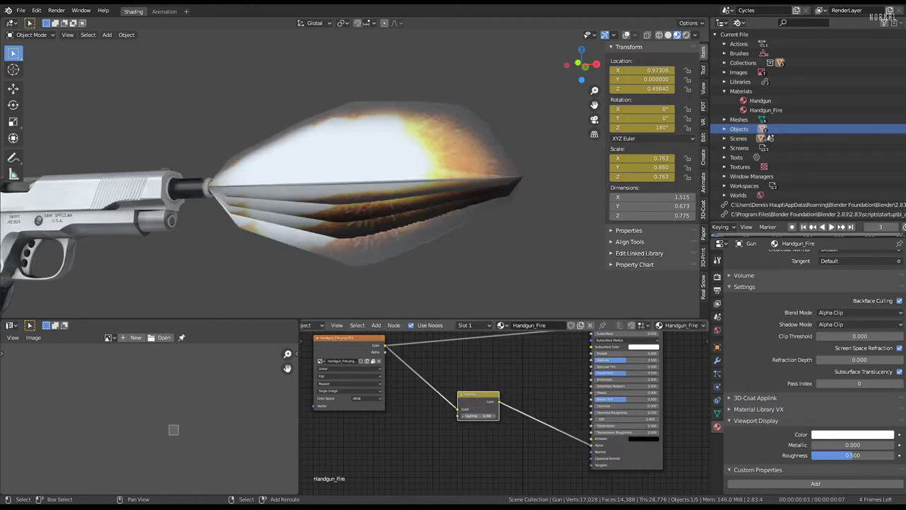
left_click_drag(478, 415, 488, 416)
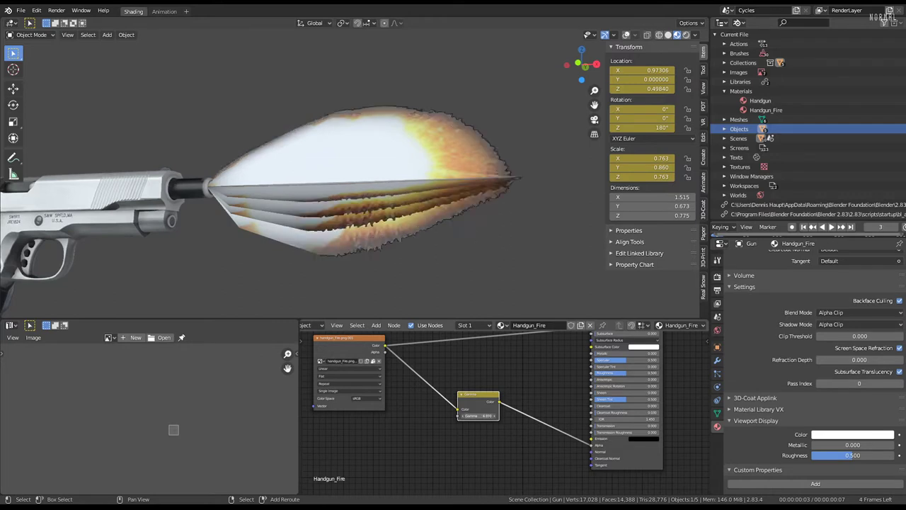
Set the flash material's blend mode back to Alpha Blend.
mouse_move(418, 244)
middle_mouse_down()
mouse_move(499, 201)
mouse_move(502, 177)
middle_mouse_up()
left_click(855, 313)
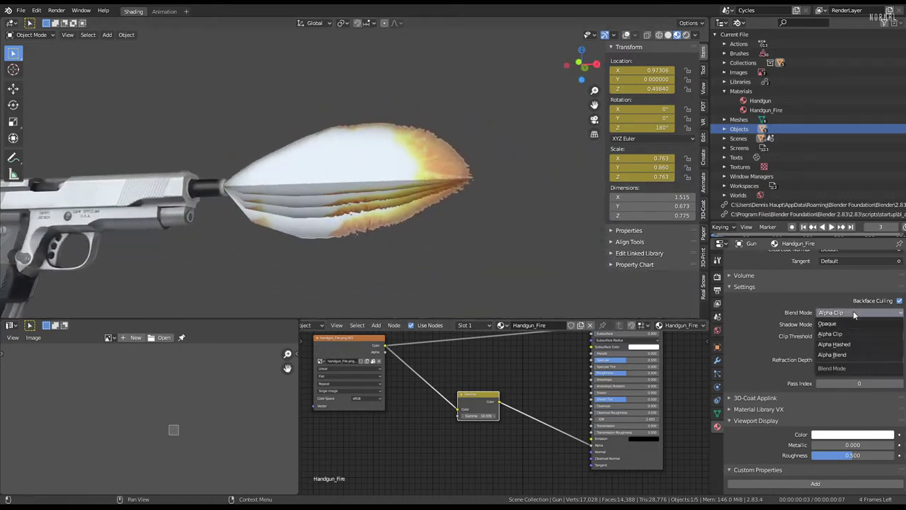
left_click(846, 354)
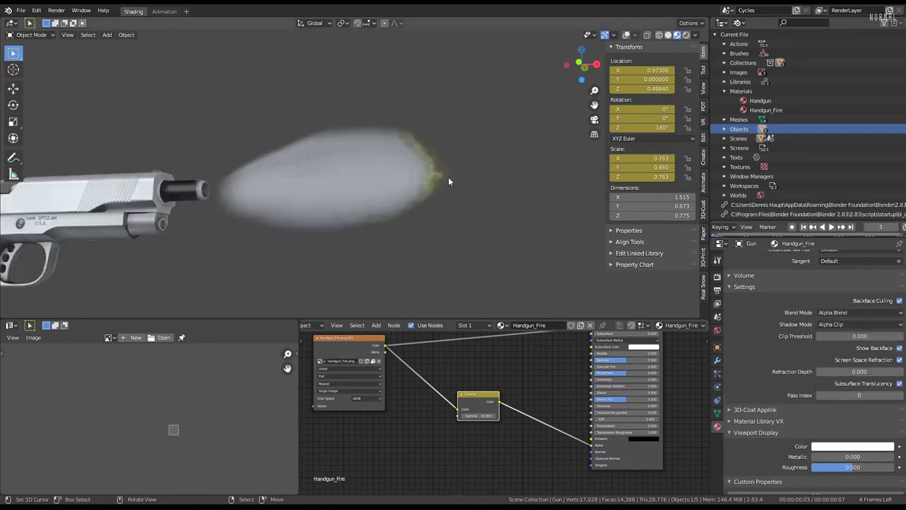
mouse_move(448, 177)
middle_mouse_down()
mouse_move(320, 180)
mouse_move(445, 186)
mouse_move(391, 158)
mouse_move(352, 153)
mouse_move(351, 162)
mouse_move(396, 154)
middle_mouse_up()
Play the flash animation, step to frame 1, and raise the Gamma node value.
key("space")
key("Escape")
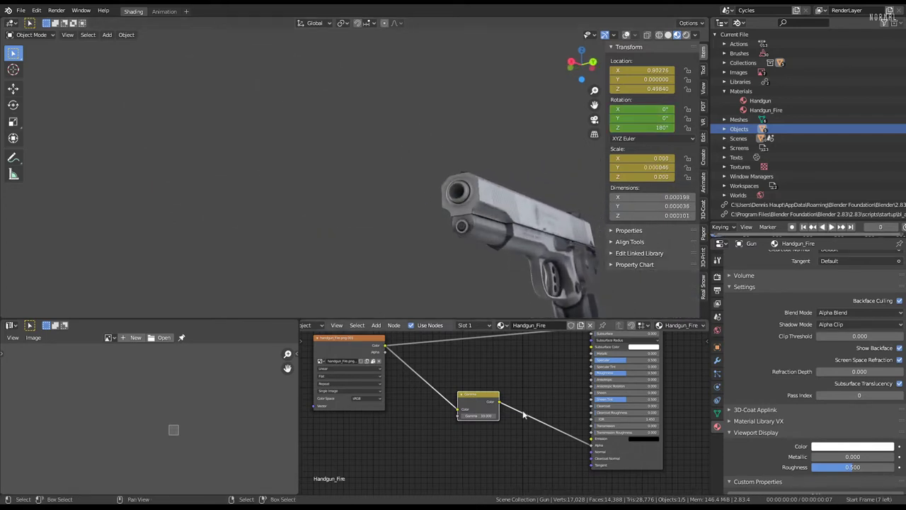
scroll(523, 416, "up", 2)
key("Right")
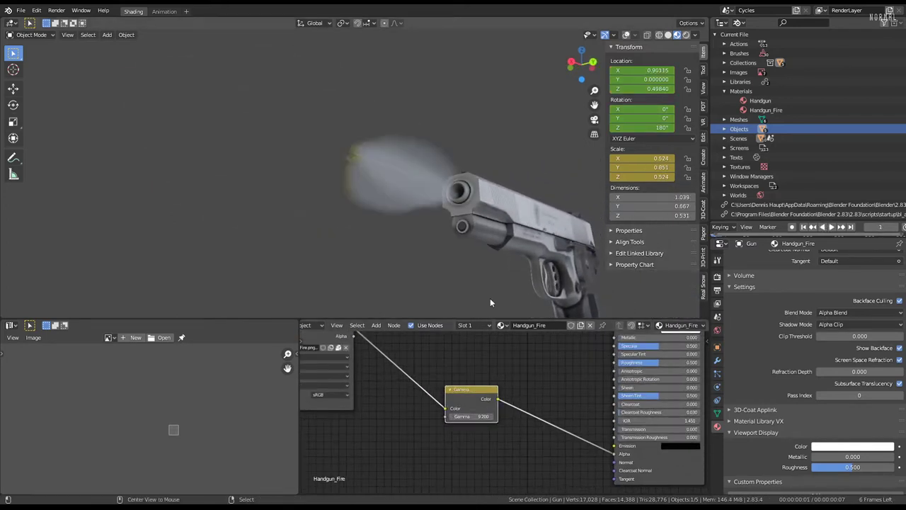
mouse_move(471, 416)
left_mouse_down()
mouse_move(499, 417)
mouse_move(453, 416)
mouse_move(478, 416)
left_mouse_up()
Untick Show Backface, Backface Culling and Screen Space Refraction for the Handgun_Fire material.
middle_click_drag(430, 182, 502, 168)
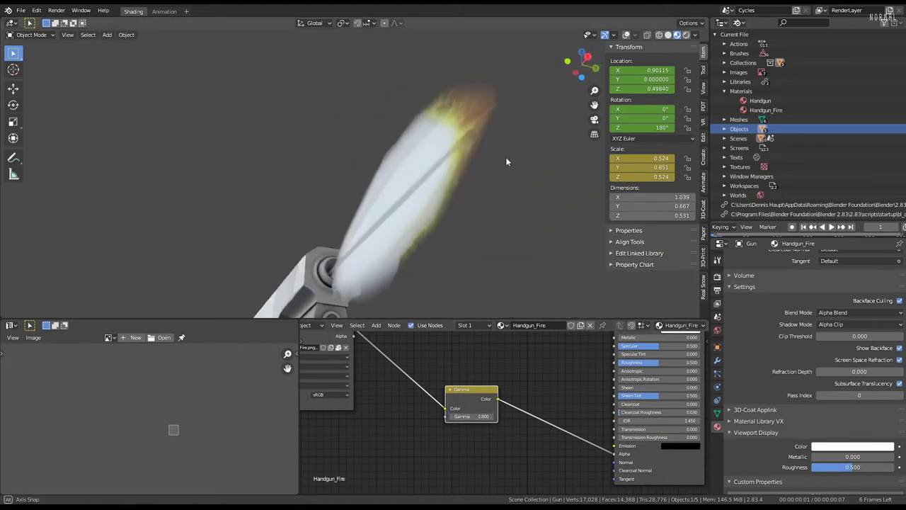
left_click(900, 348)
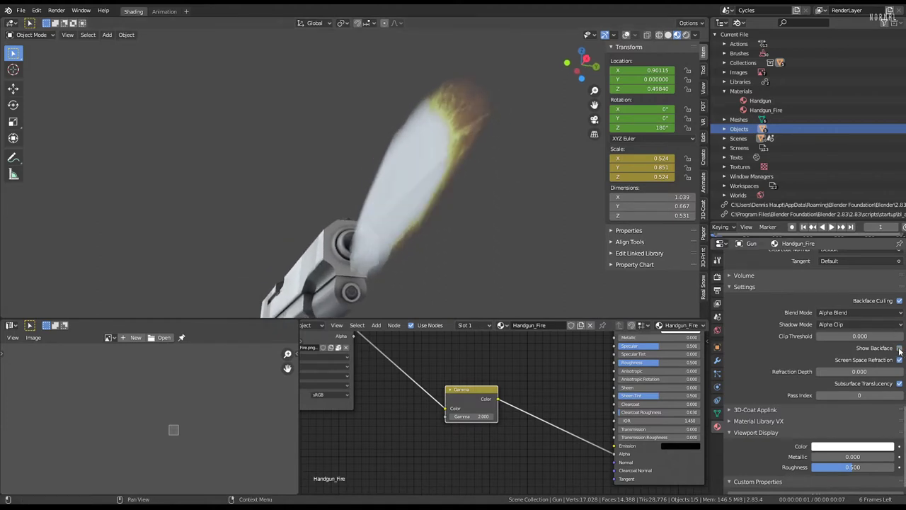
middle_click_drag(538, 213, 811, 262)
left_click(899, 300)
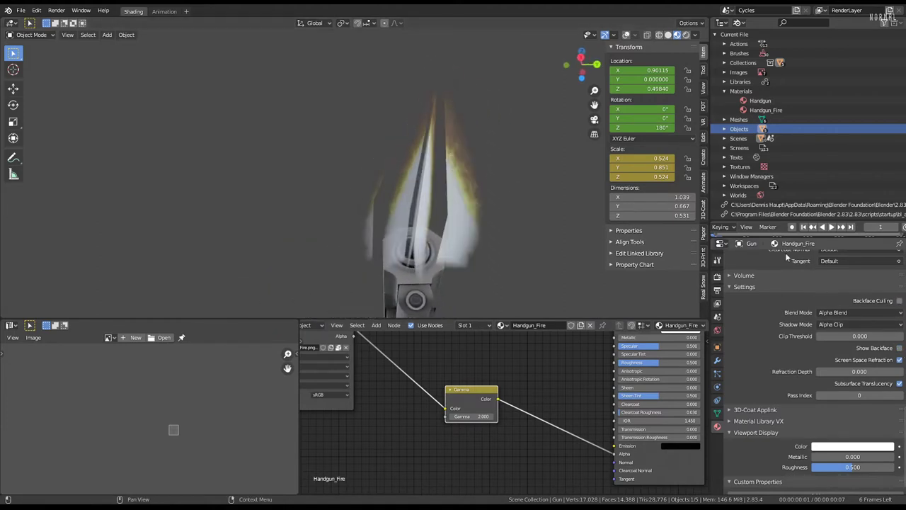
middle_click_drag(424, 170, 464, 167)
mouse_move(538, 213)
middle_mouse_down()
mouse_move(455, 166)
mouse_move(481, 239)
mouse_move(418, 241)
mouse_move(391, 190)
mouse_move(432, 199)
middle_mouse_up()
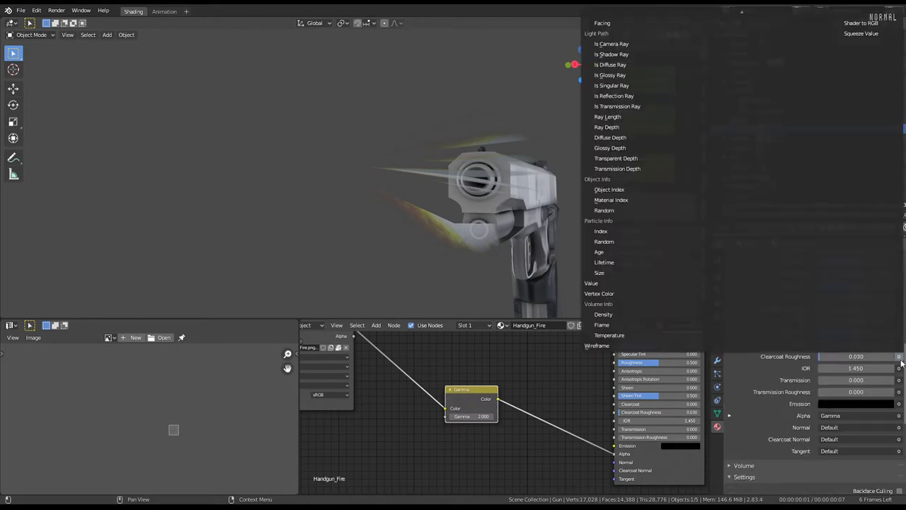
left_click(899, 361)
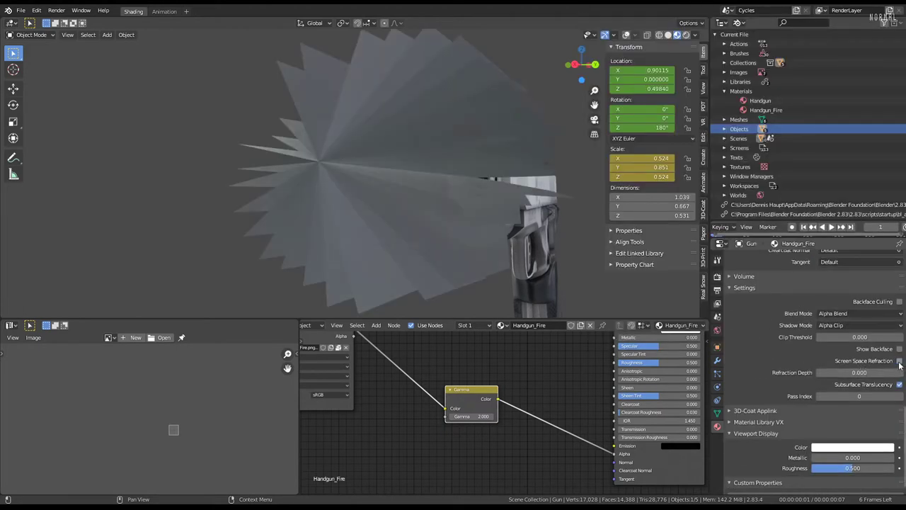
mouse_move(495, 177)
middle_mouse_down()
mouse_move(404, 176)
mouse_move(415, 178)
middle_mouse_up()
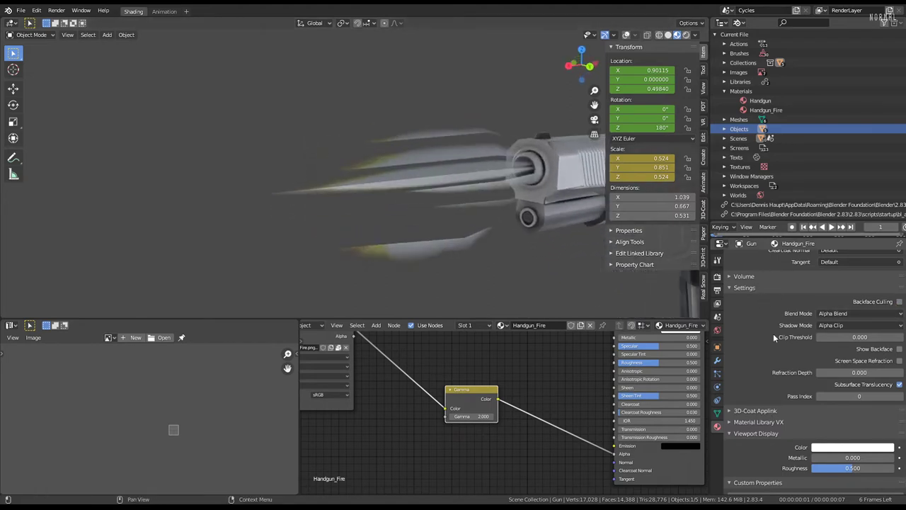
Try Alpha Clip blending with the Gamma pushed to 10.000.
left_click(846, 313)
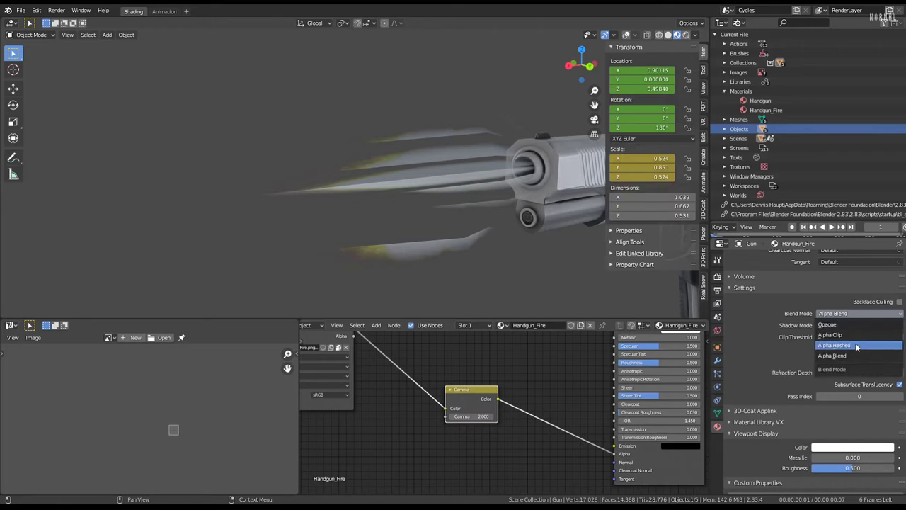
left_click(853, 335)
middle_click_drag(422, 228, 426, 212)
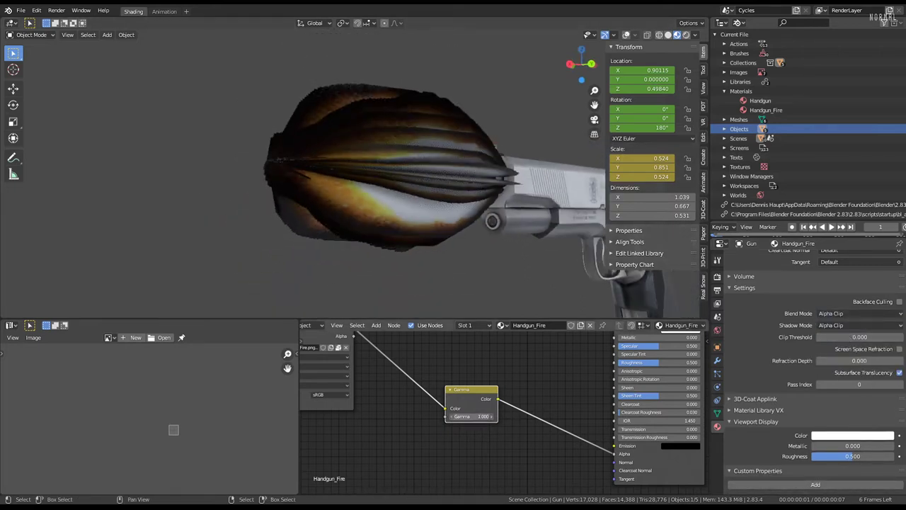
mouse_move(476, 416)
left_mouse_down()
mouse_move(496, 416)
mouse_move(454, 416)
left_mouse_up()
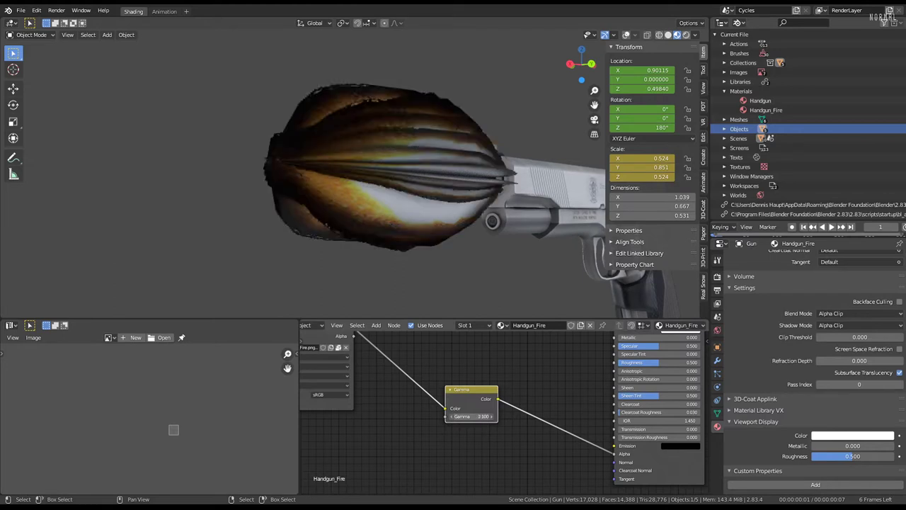
Switch to Alpha Hashed blending, tune Gamma down to 1.201, and play the animation.
left_click(842, 315)
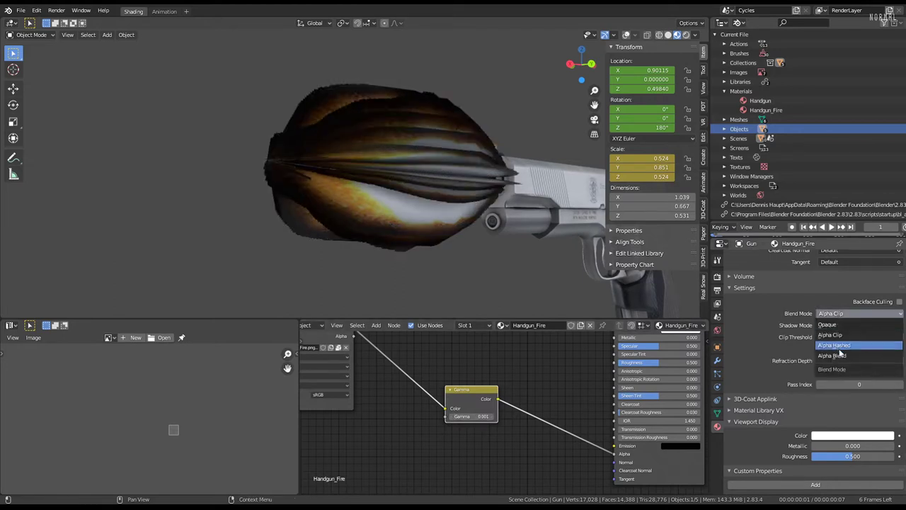
left_click(839, 347)
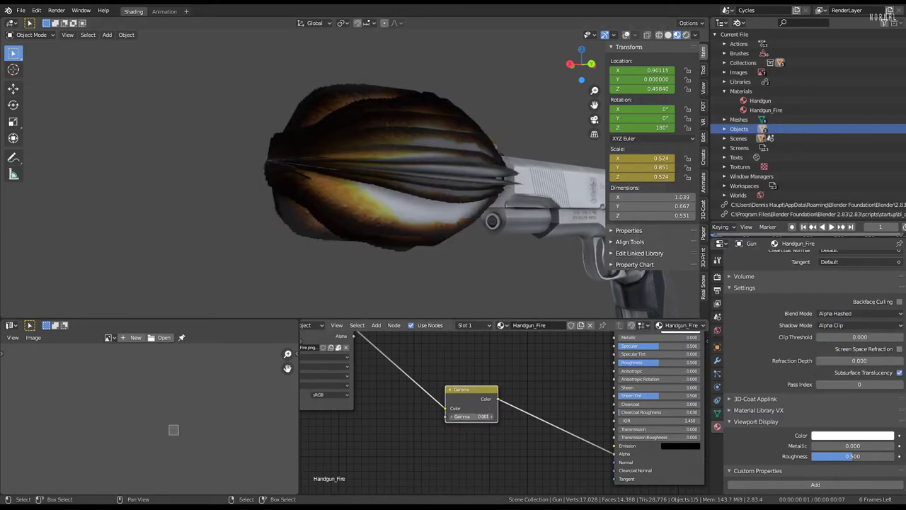
left_click_drag(471, 416, 495, 416)
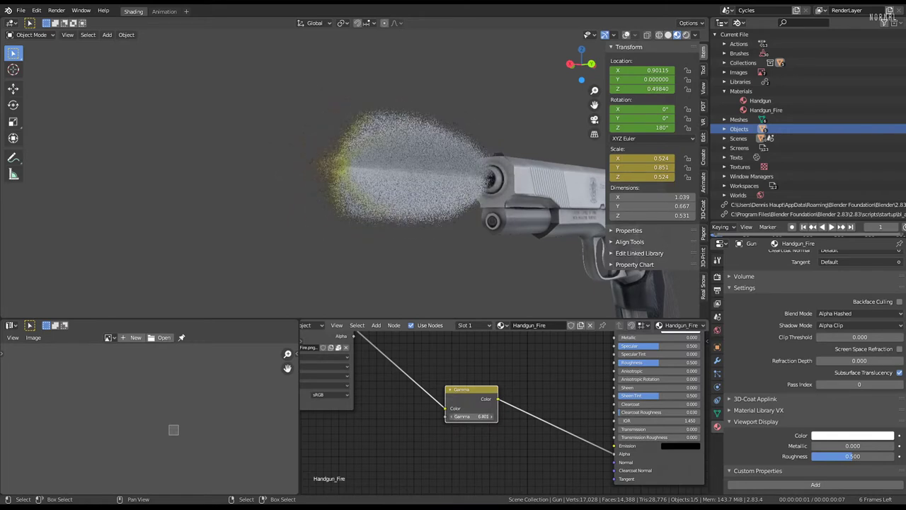
mouse_move(474, 416)
left_mouse_down()
mouse_move(479, 400)
mouse_move(495, 417)
left_mouse_up()
mouse_move(233, 177)
middle_mouse_down()
mouse_move(453, 189)
mouse_move(326, 191)
mouse_move(375, 184)
middle_mouse_up()
key("space")
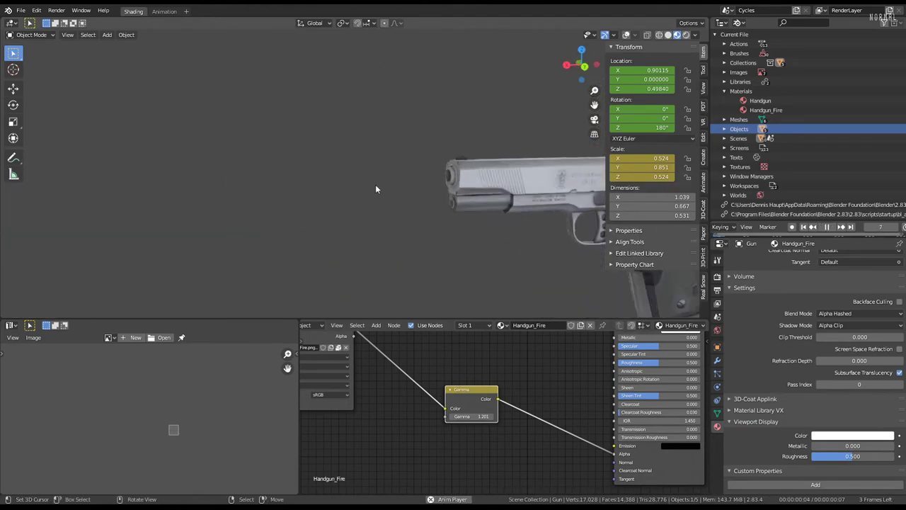
middle_click_drag(424, 163, 402, 159)
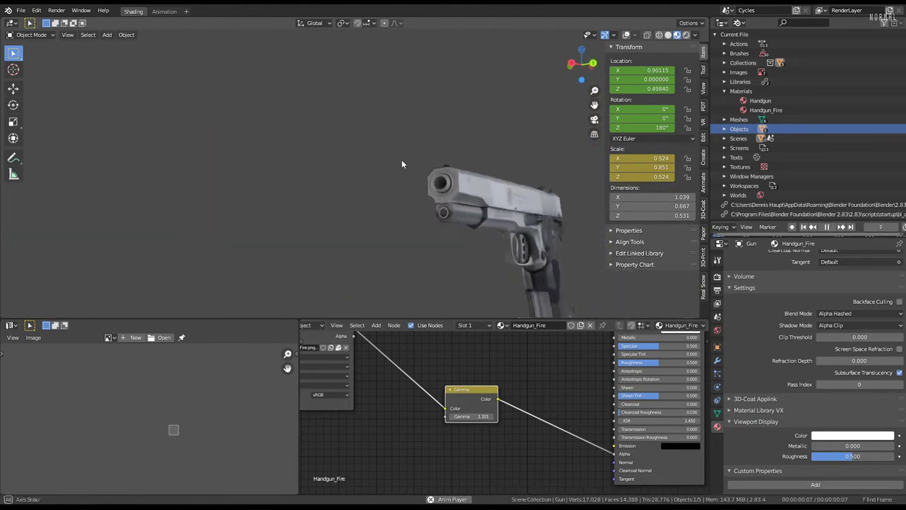
Check viewport shading, then drag Gamma up to 9.301 and back down to 1.301.
left_click(694, 36)
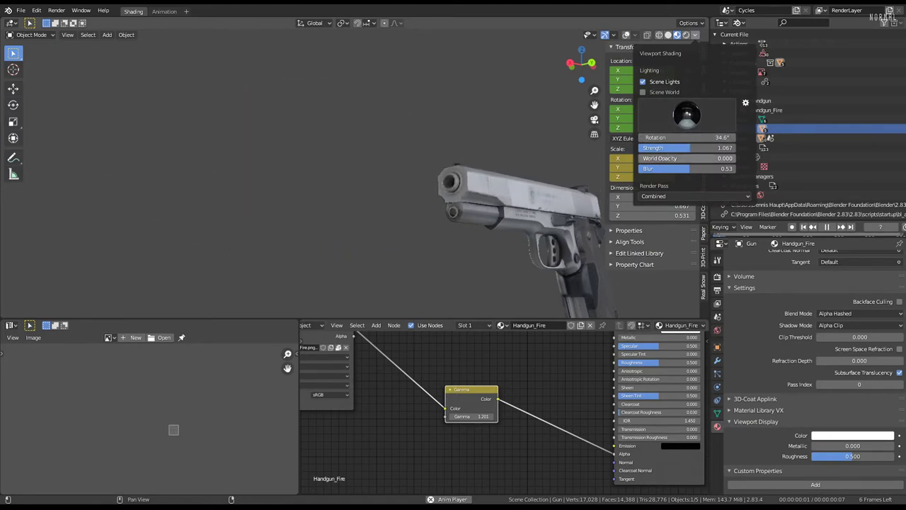
mouse_move(439, 128)
middle_mouse_down()
mouse_move(373, 117)
mouse_move(406, 150)
middle_mouse_up()
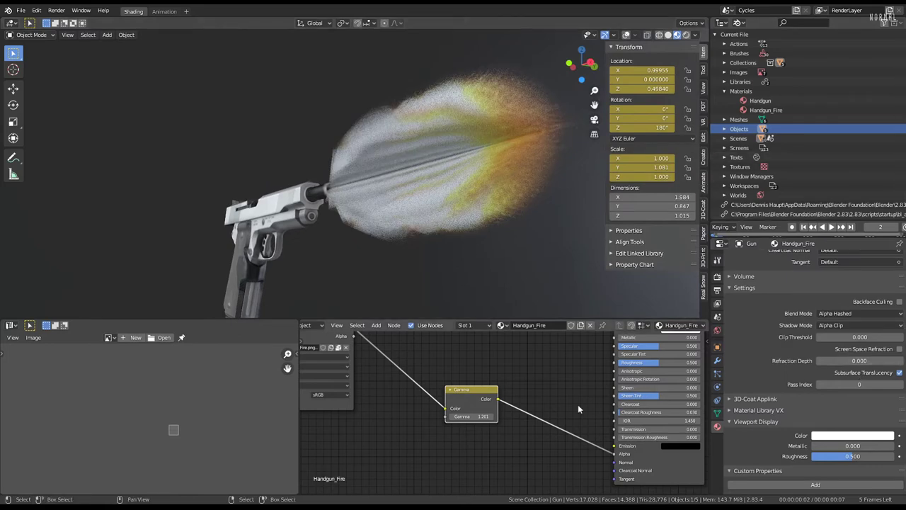
left_click_drag(492, 419, 552, 420)
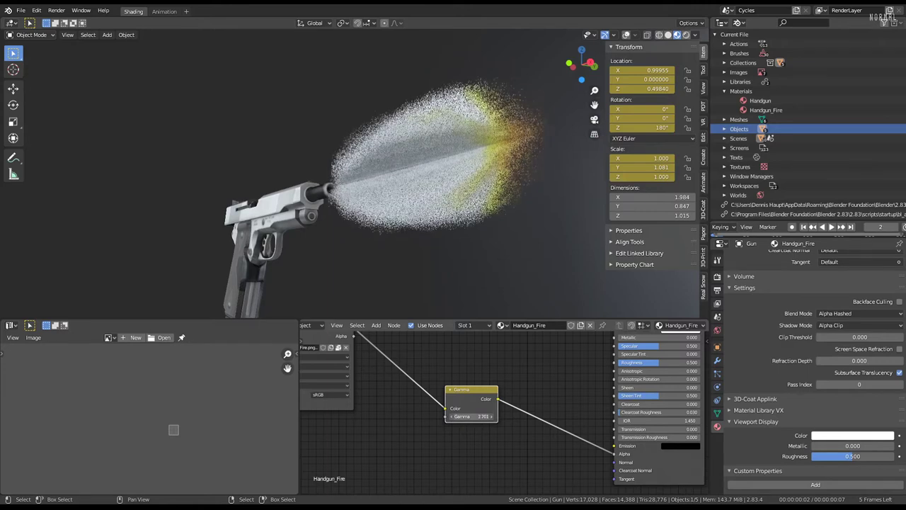
left_click_drag(553, 419, 496, 419)
scroll(485, 381, "down", 3)
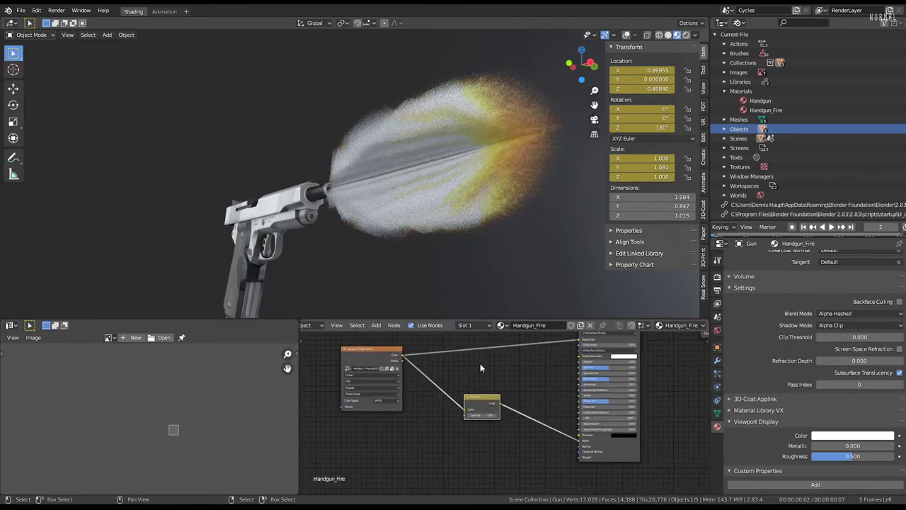
Enable Screen Space Refraction and set Shadow Mode to Alpha Hashed.
left_click(899, 349)
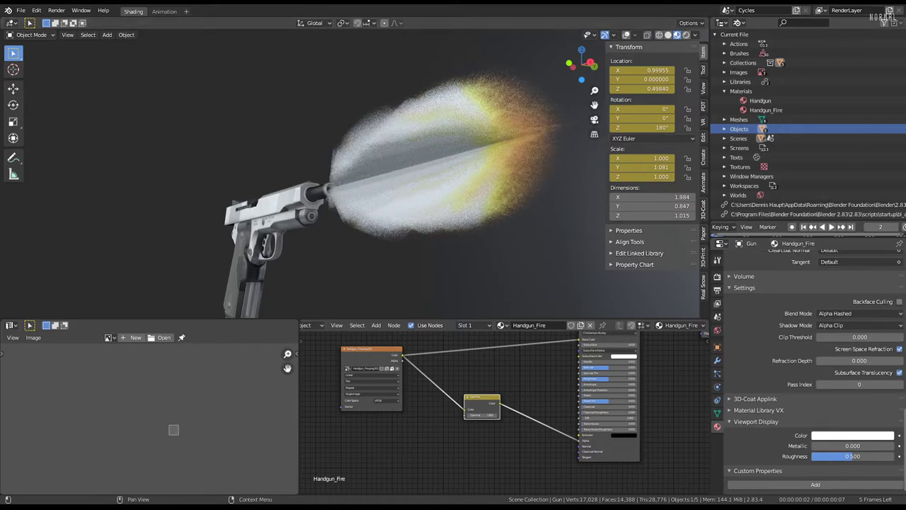
left_click(852, 325)
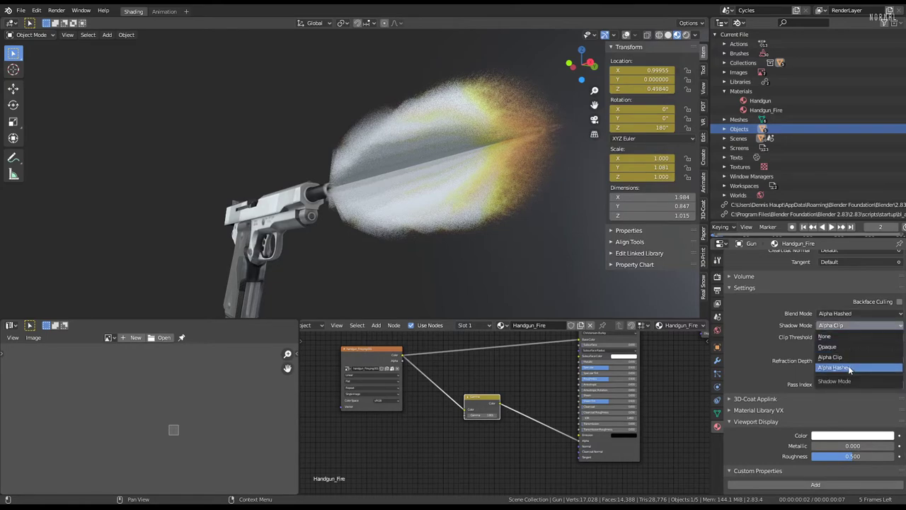
left_click(850, 369)
mouse_move(481, 196)
middle_mouse_down()
mouse_move(415, 215)
mouse_move(405, 194)
mouse_move(503, 204)
middle_mouse_up()
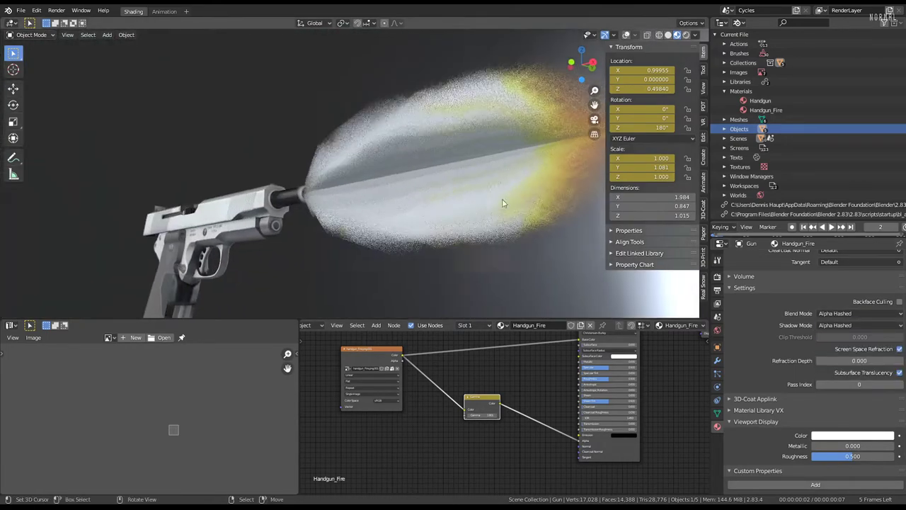
Lower the Principled BSDF Specular to 0.364.
middle_click_drag(598, 354, 534, 394)
scroll(534, 394, "up", 3)
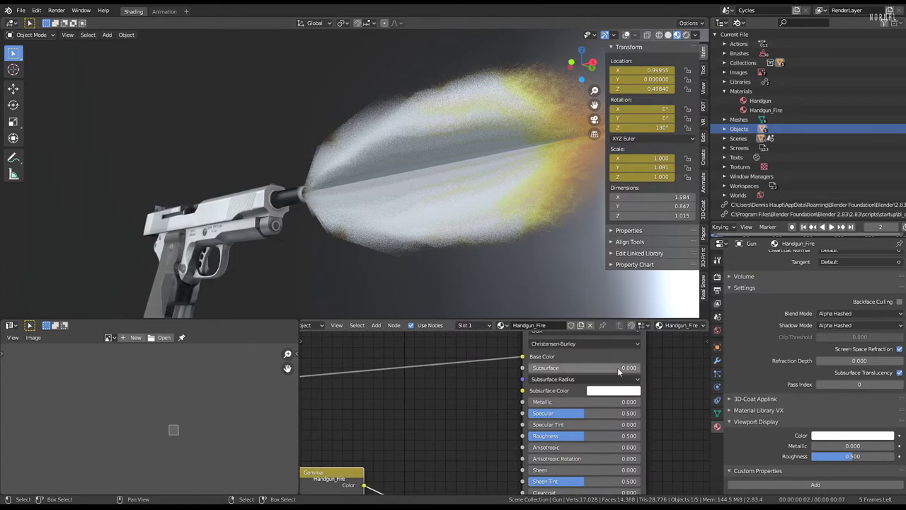
left_click_drag(609, 416, 594, 416)
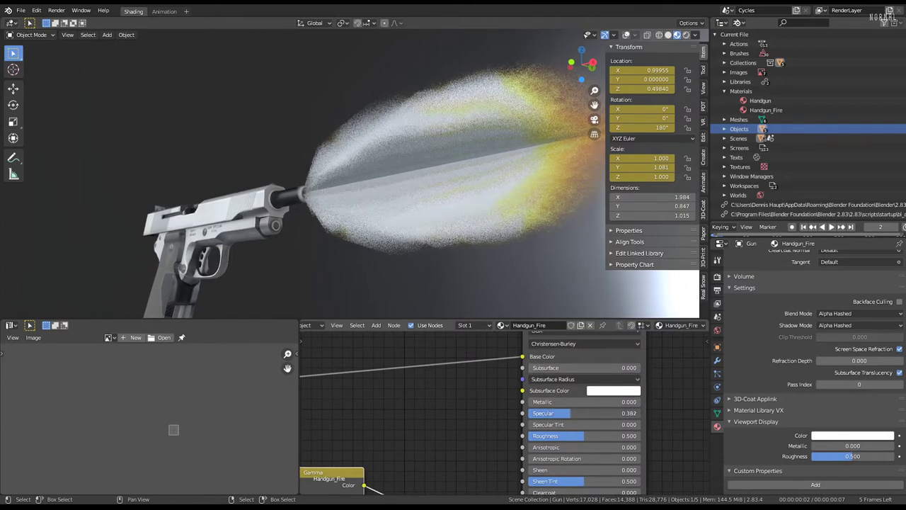
scroll(487, 418, "down", 2)
scroll(487, 419, "down", 2)
scroll(468, 410, "down", 1)
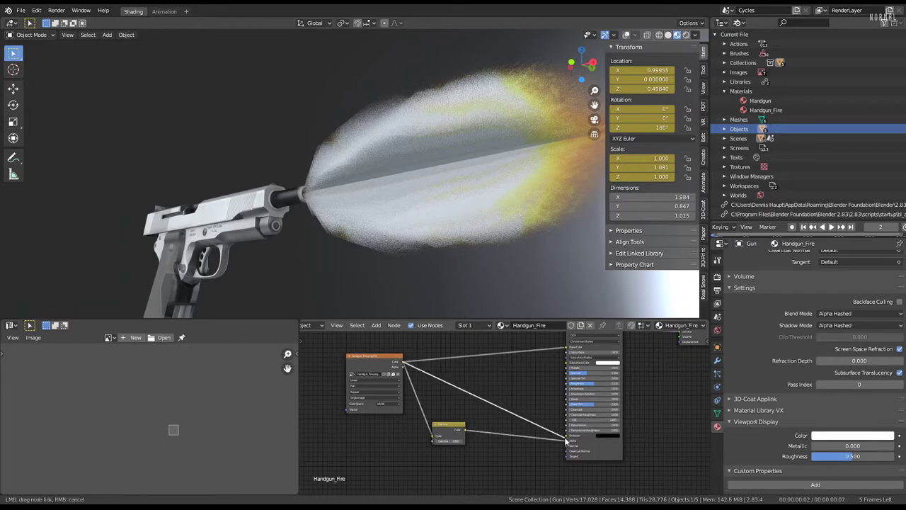
Connect the Gamma output to the Emission input and play the animation.
left_click_drag(568, 440, 570, 441)
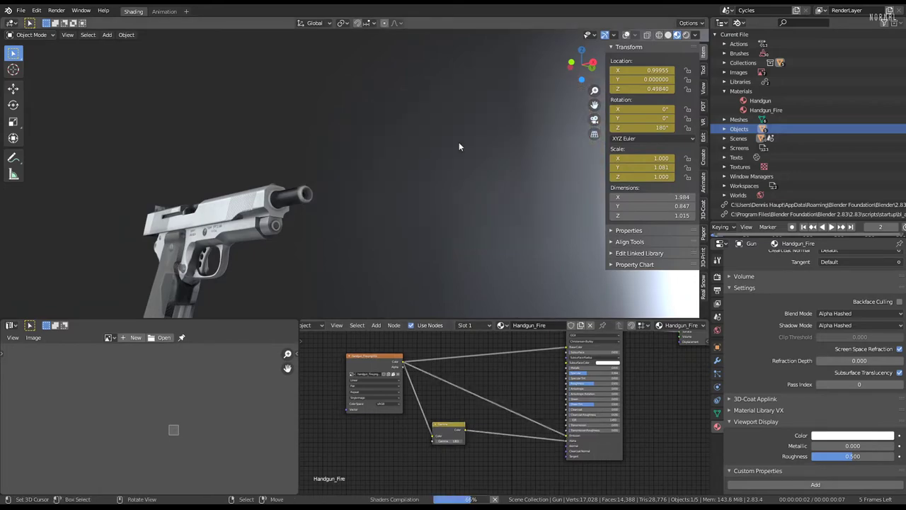
mouse_move(470, 141)
middle_mouse_down()
mouse_move(344, 151)
mouse_move(297, 186)
mouse_move(296, 123)
mouse_move(249, 118)
mouse_move(380, 100)
mouse_move(370, 107)
mouse_move(449, 128)
middle_mouse_up()
key("space")
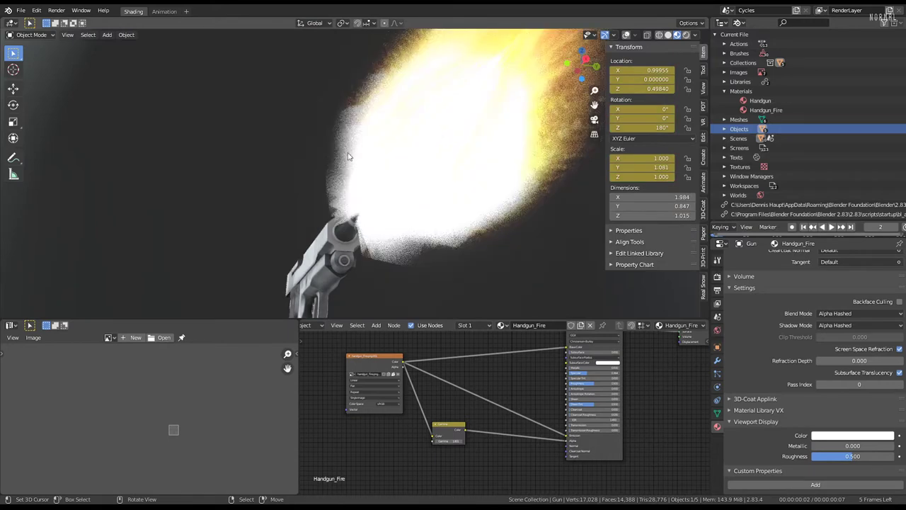
middle_click_drag(347, 151, 396, 153)
scroll(452, 456, "up", 2)
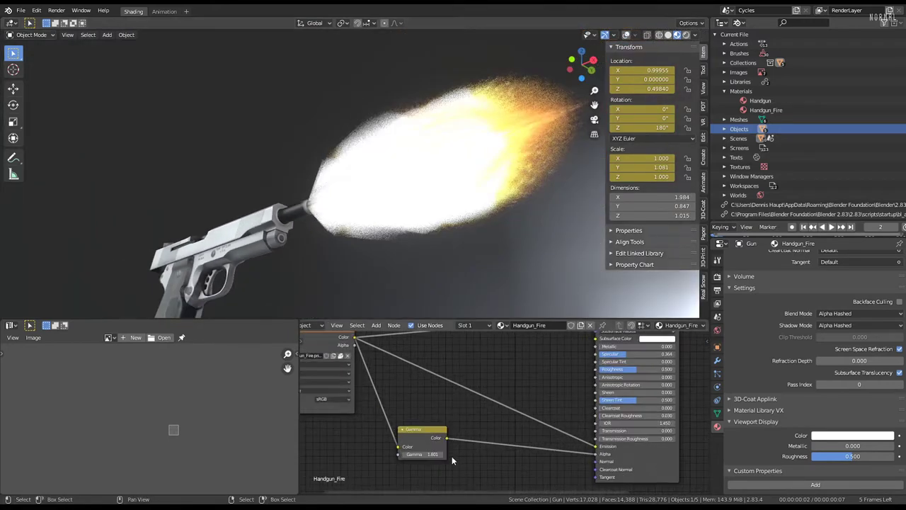
Adjust Gamma from 10.000 down to 4.241 and restart playback.
left_click_drag(423, 454, 482, 454)
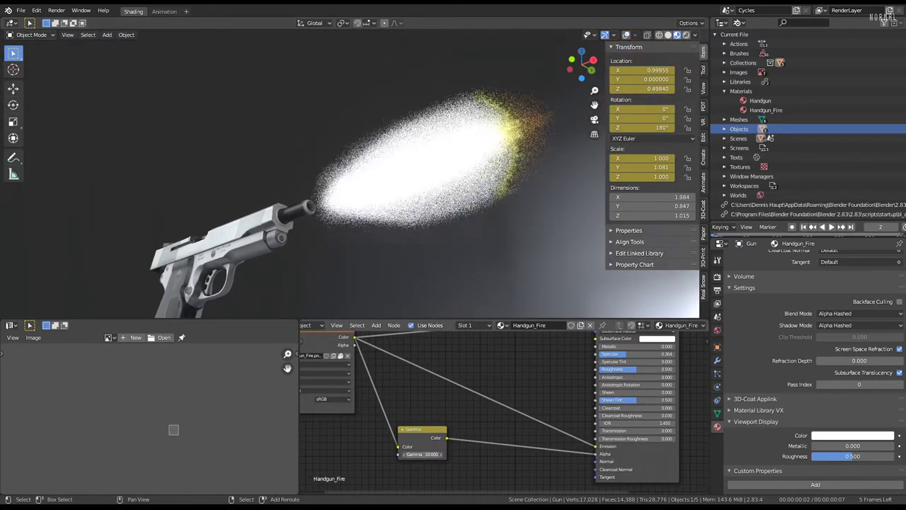
left_click_drag(422, 453, 396, 454)
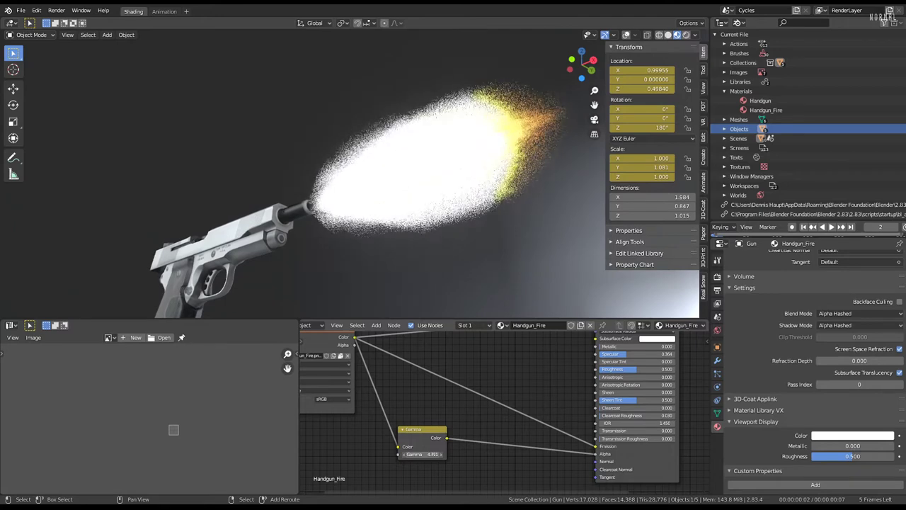
mouse_move(397, 152)
middle_mouse_down()
mouse_move(369, 144)
mouse_move(425, 178)
mouse_move(509, 189)
mouse_move(511, 141)
mouse_move(542, 141)
mouse_move(574, 163)
mouse_move(365, 175)
middle_mouse_up()
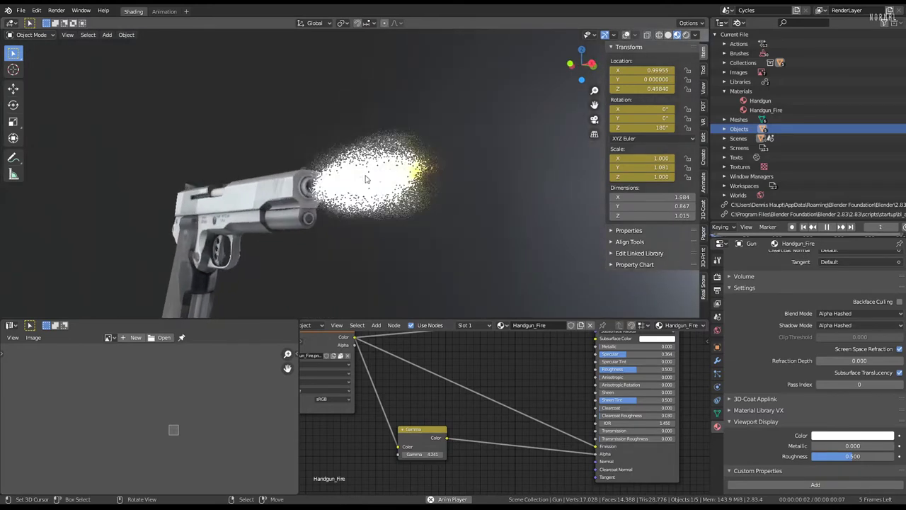
key("alt+a")
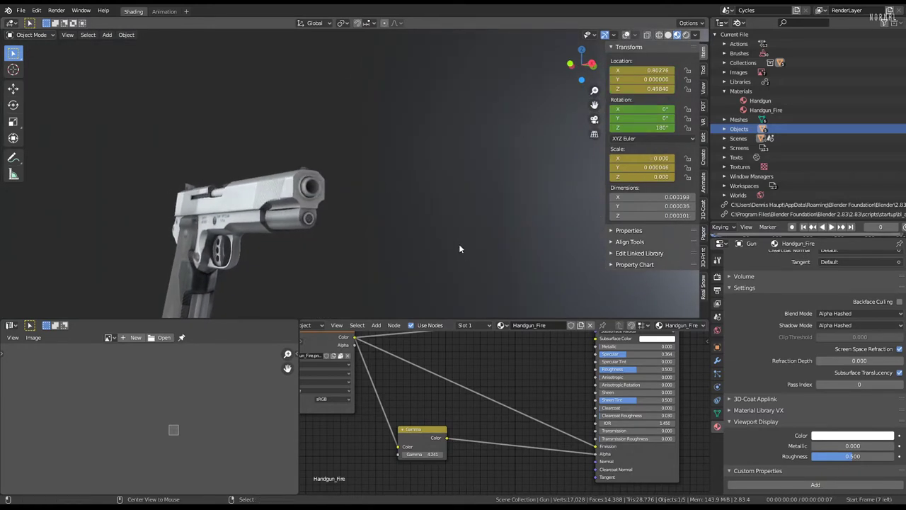
key("alt+a")
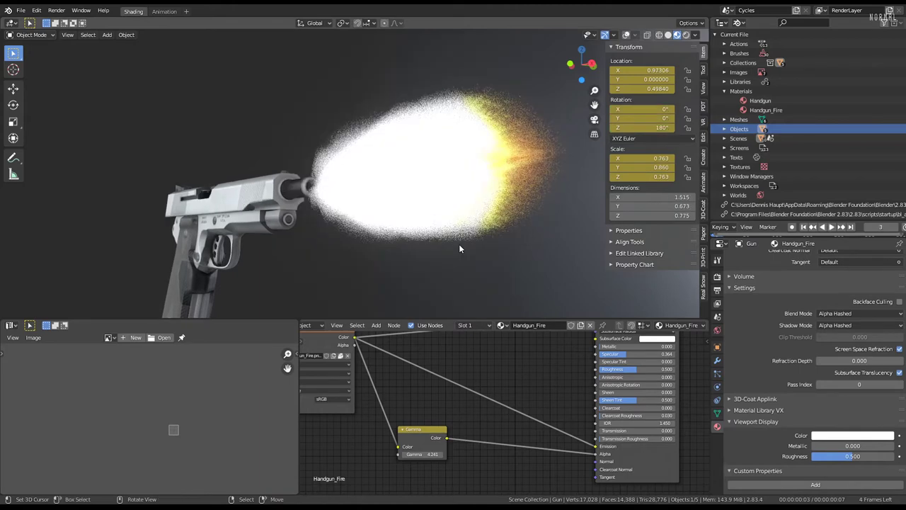
scroll(473, 397, "down", 2)
Insert a Bright/Contrast node into the texture links and adjust its contrast.
key("shift+a")
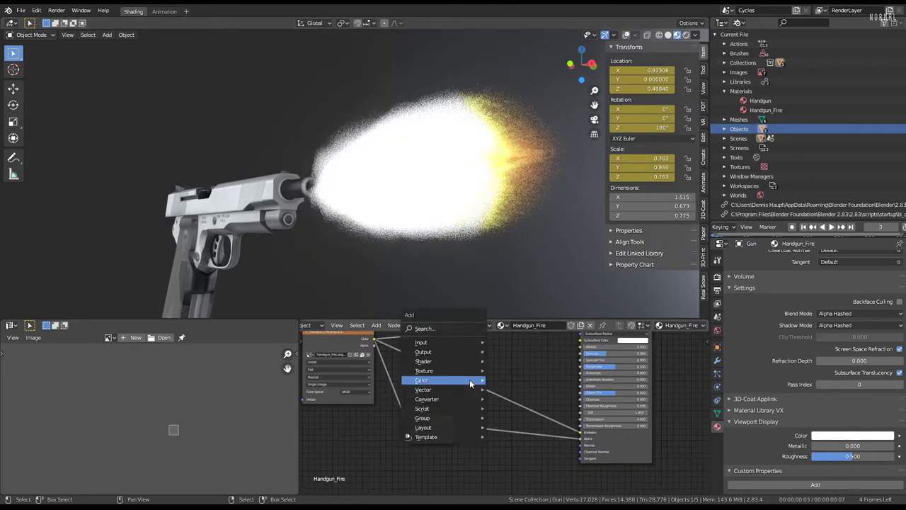
left_click(538, 380)
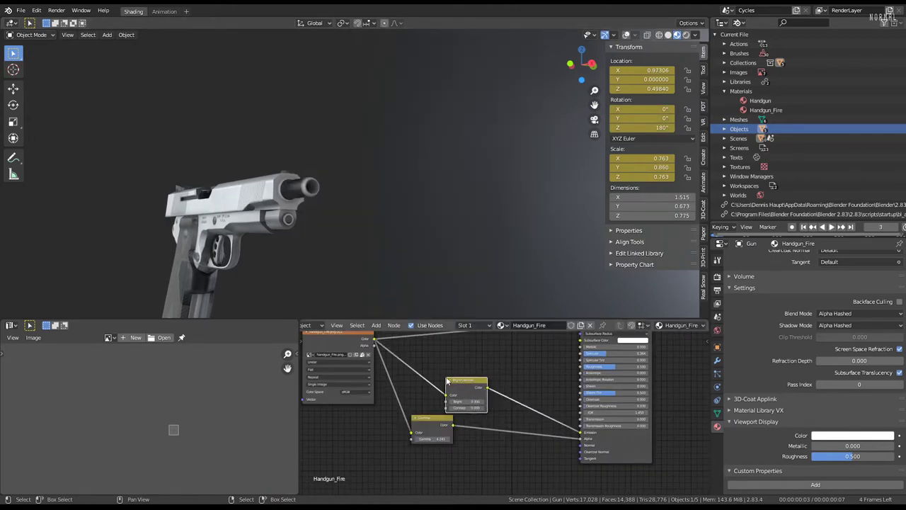
left_click(447, 381)
mouse_move(471, 408)
left_mouse_down()
mouse_move(496, 407)
mouse_move(453, 402)
mouse_move(481, 402)
left_mouse_up()
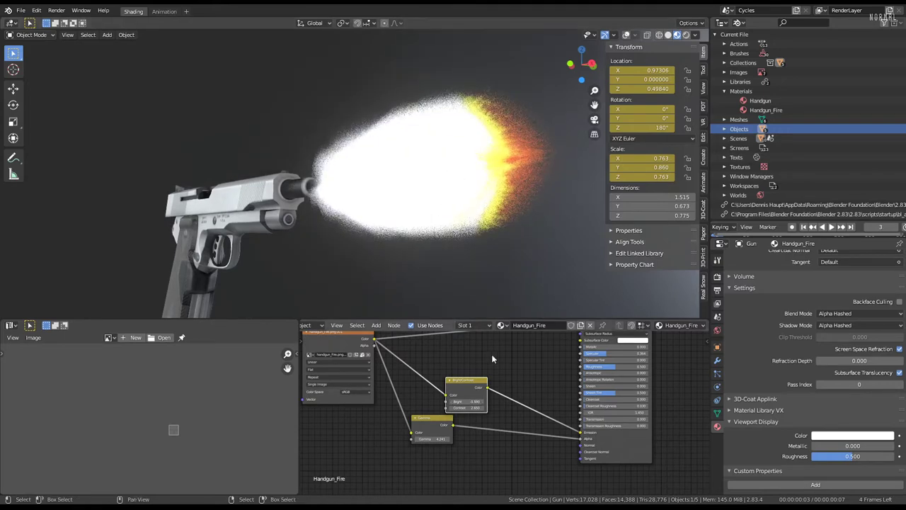
Add a MixRGB node into the links and set its colours to pale orange.
key("shift+a")
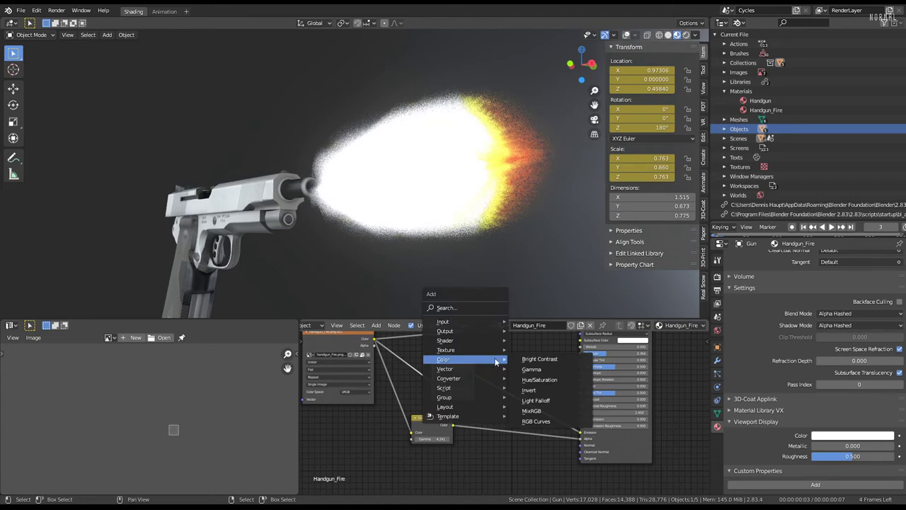
left_click(531, 410)
left_click(514, 387)
left_click_drag(514, 387, 506, 360)
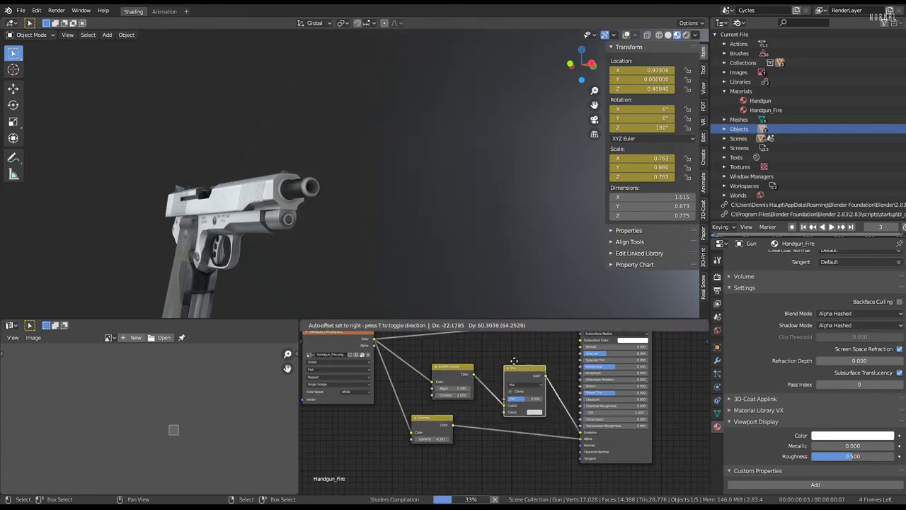
left_click_drag(503, 398, 506, 395)
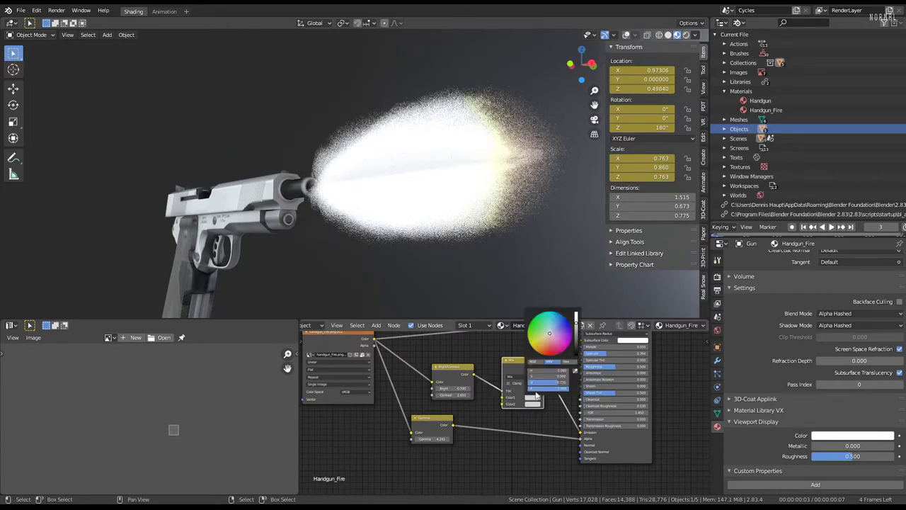
left_click(553, 336)
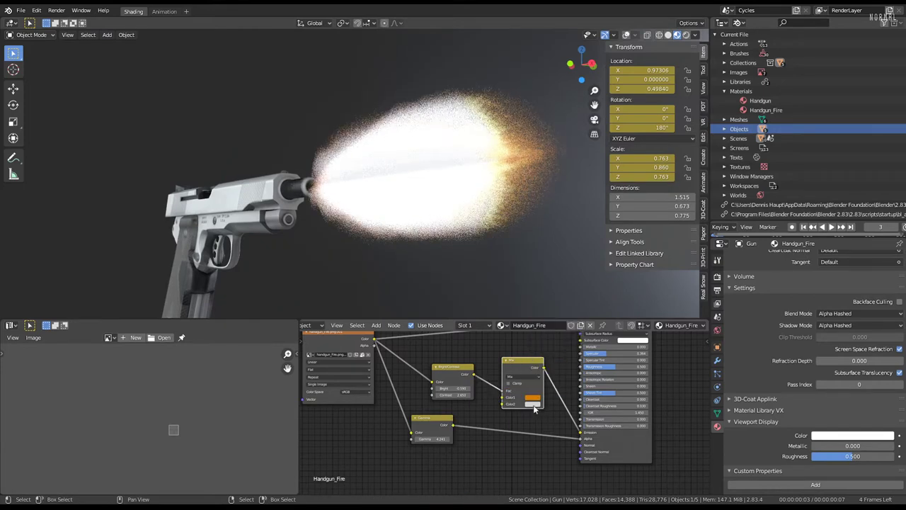
left_click_drag(551, 354, 536, 361)
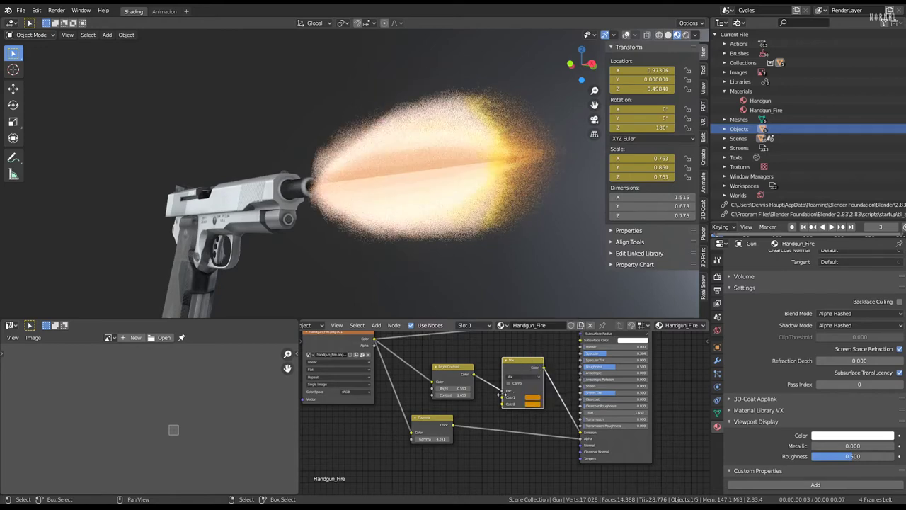
left_click_drag(548, 347, 543, 338)
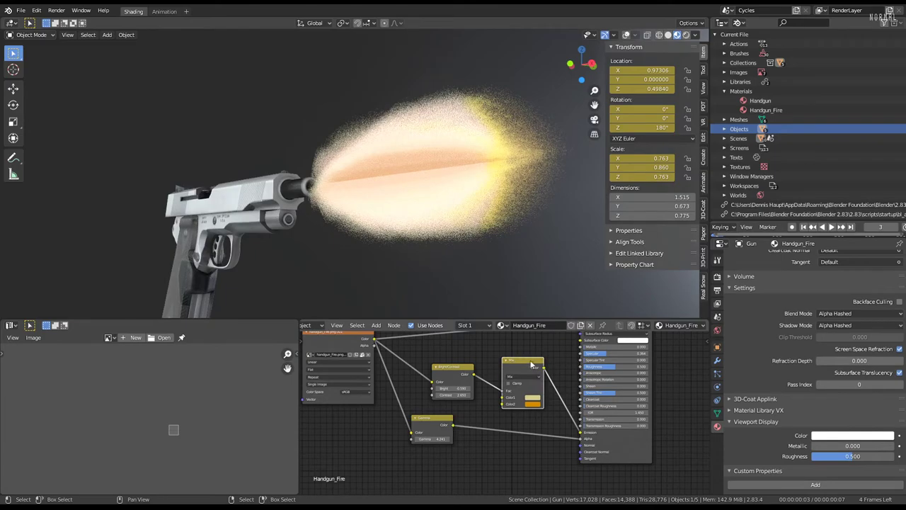
Raise the Principled BSDF Metallic to full and reposition the node.
mouse_move(430, 197)
middle_mouse_down()
mouse_move(388, 210)
mouse_move(398, 200)
mouse_move(347, 196)
middle_mouse_up()
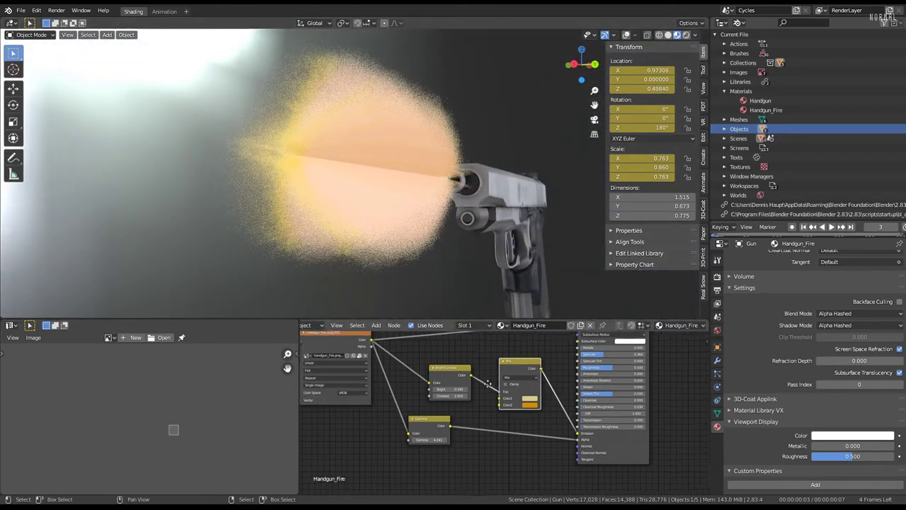
scroll(488, 383, "up", 2)
scroll(379, 207, "down", 1)
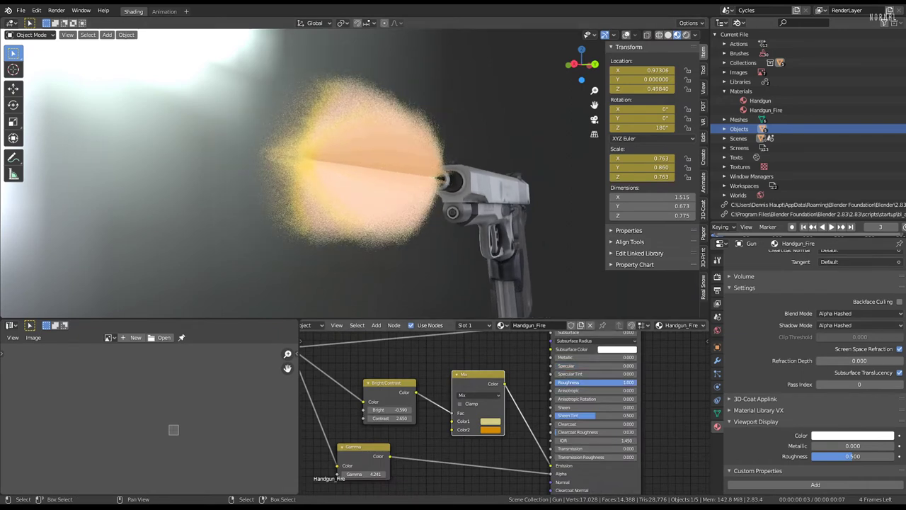
left_click_drag(573, 360, 631, 359)
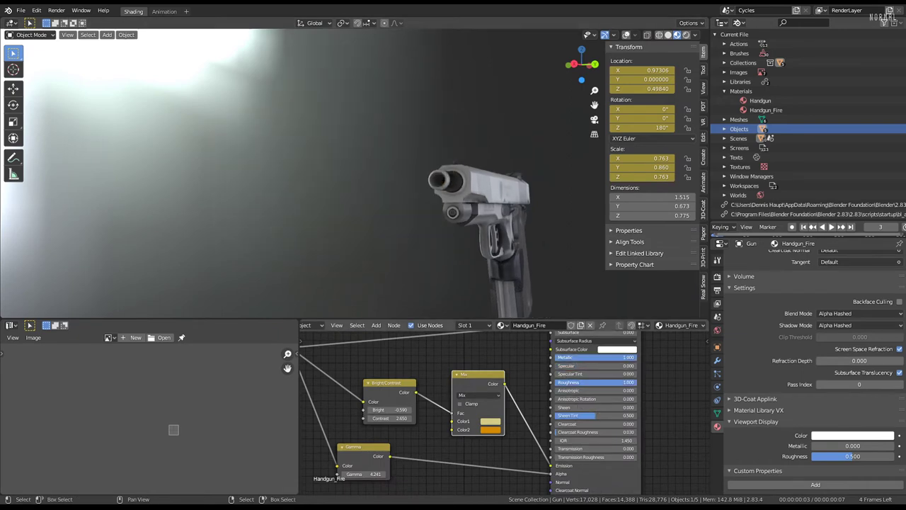
key("g")
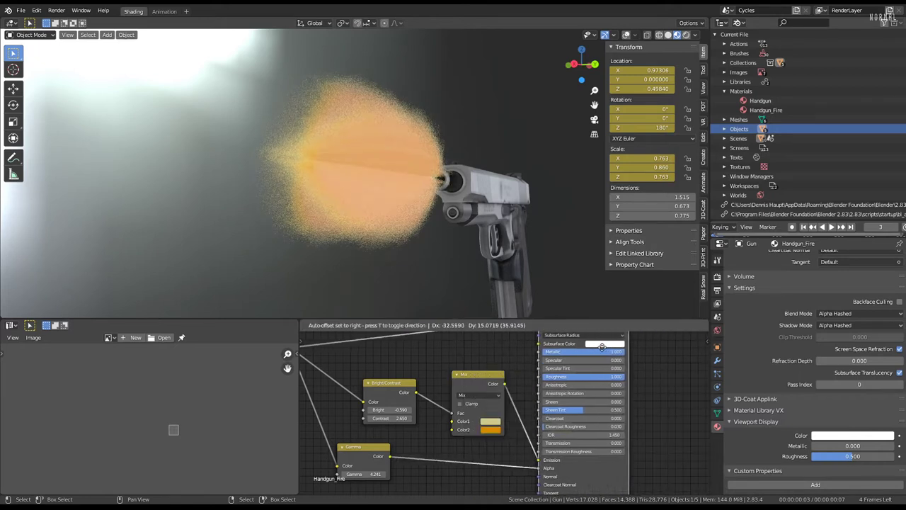
middle_click_drag(576, 378, 626, 378)
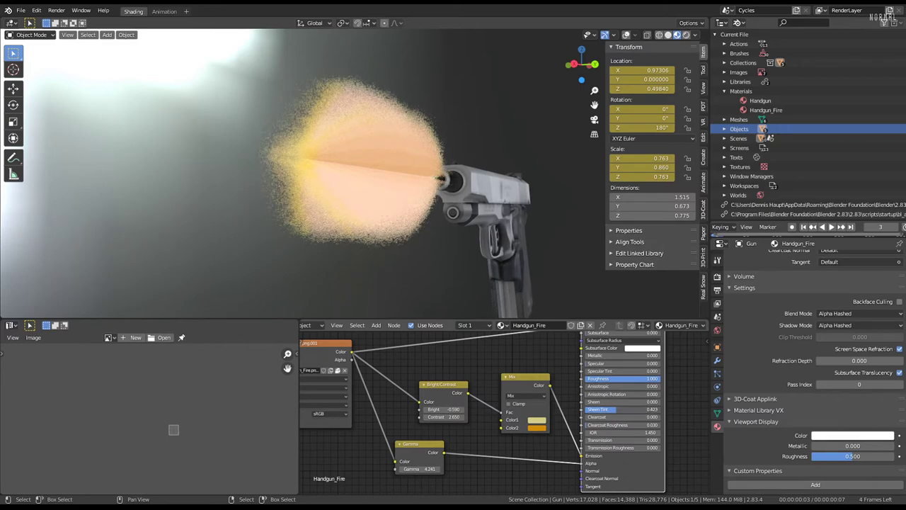
Set Transmission to 1.000 and check the viewport lighting options.
middle_click_drag(514, 400, 448, 376)
left_click_drag(538, 419, 602, 420)
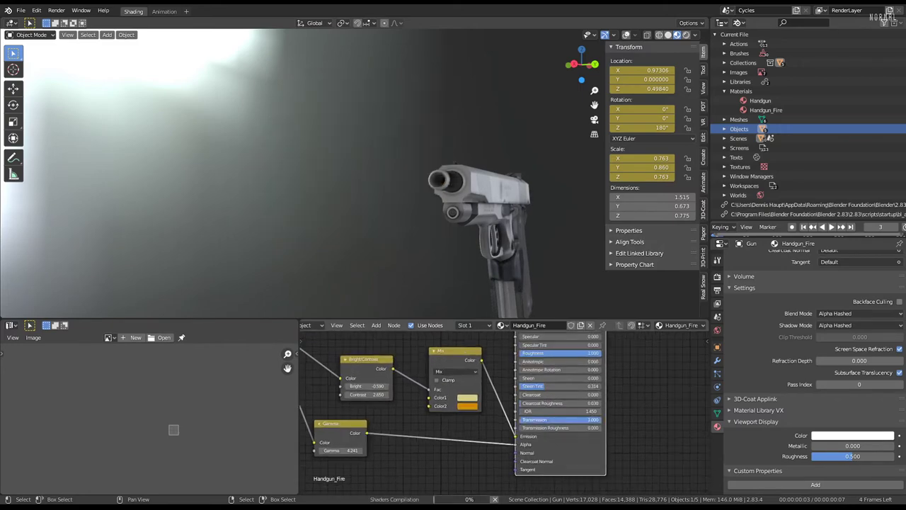
middle_click_drag(425, 146, 552, 142)
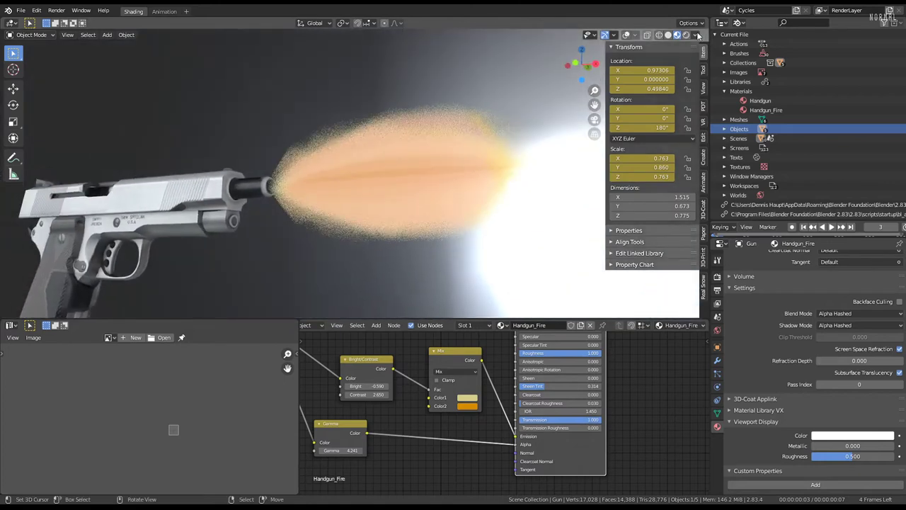
left_click(697, 35)
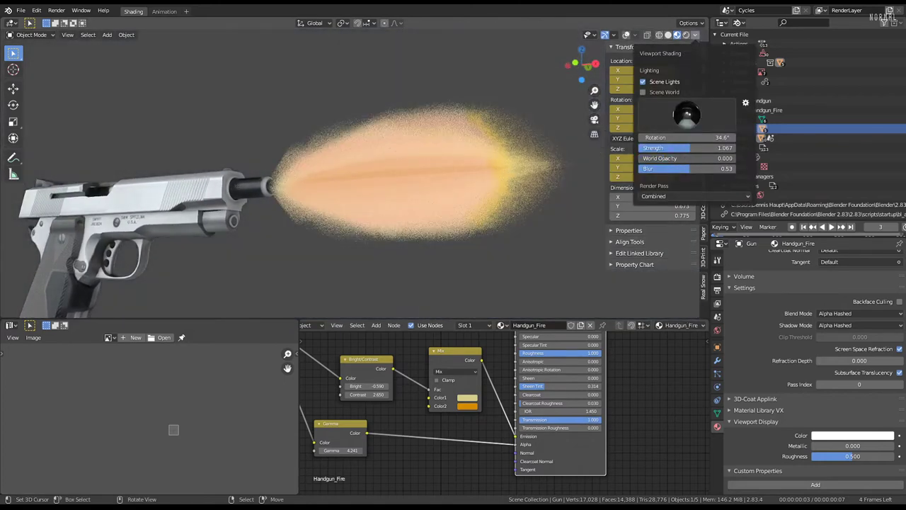
middle_click_drag(495, 213, 394, 279)
Link Bright/Contrast output to Emission and delete the Mix node.
scroll(384, 374, "up", 1)
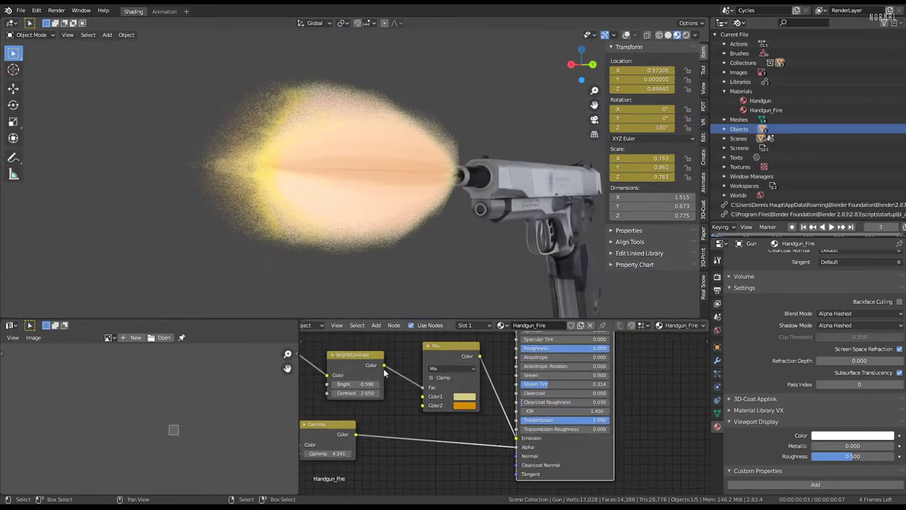
left_click_drag(522, 443, 517, 439)
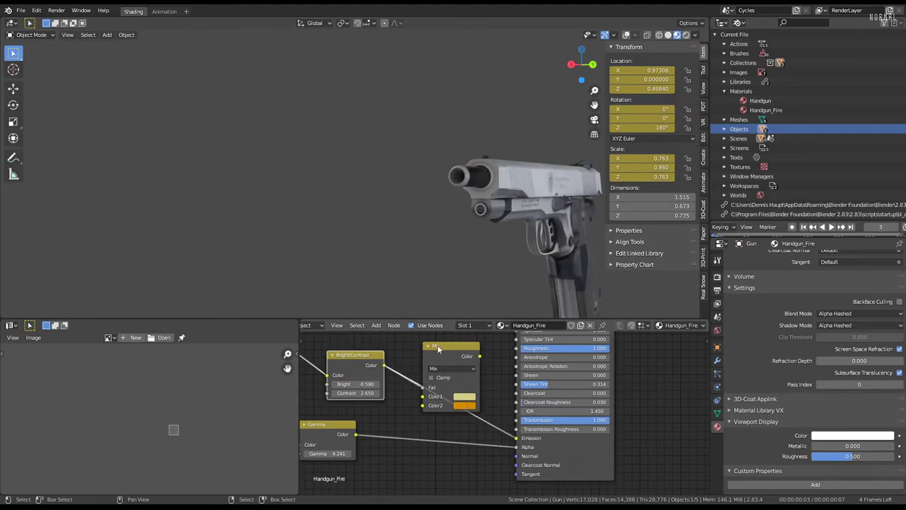
key("ctrl+x")
mouse_move(458, 143)
middle_mouse_down()
mouse_move(461, 136)
mouse_move(410, 131)
middle_mouse_up()
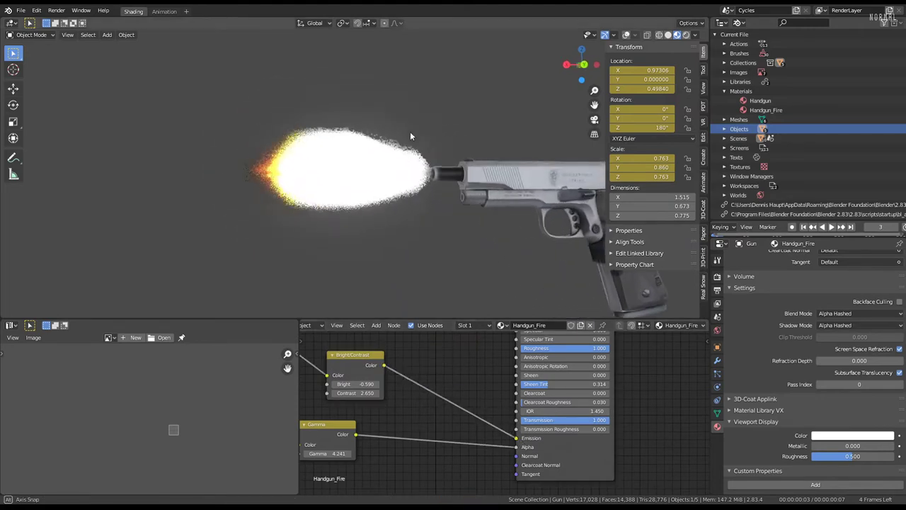
Set both Bright and Contrast on the Bright/Contrast node to 0.
scroll(410, 131, "up", 3)
middle_click_drag(361, 401, 515, 391)
left_click_drag(471, 350, 469, 351)
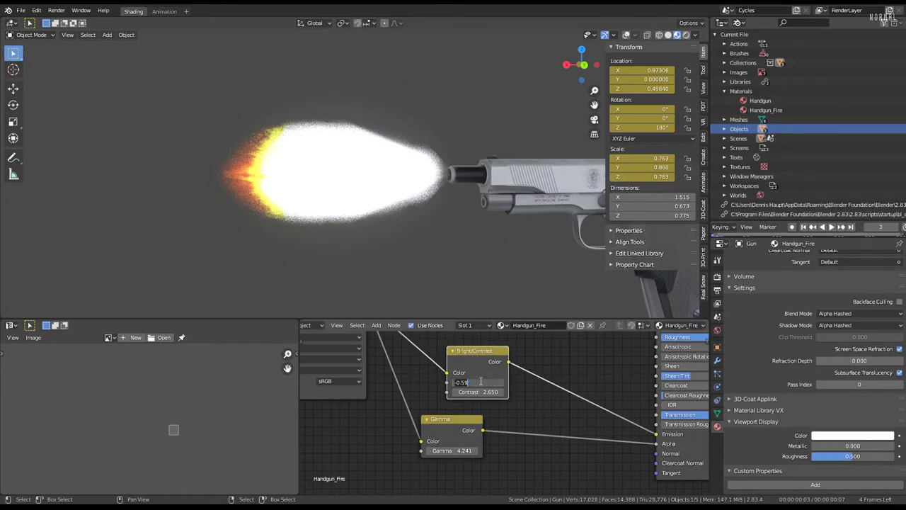
type("0")
key("Return")
key("Return")
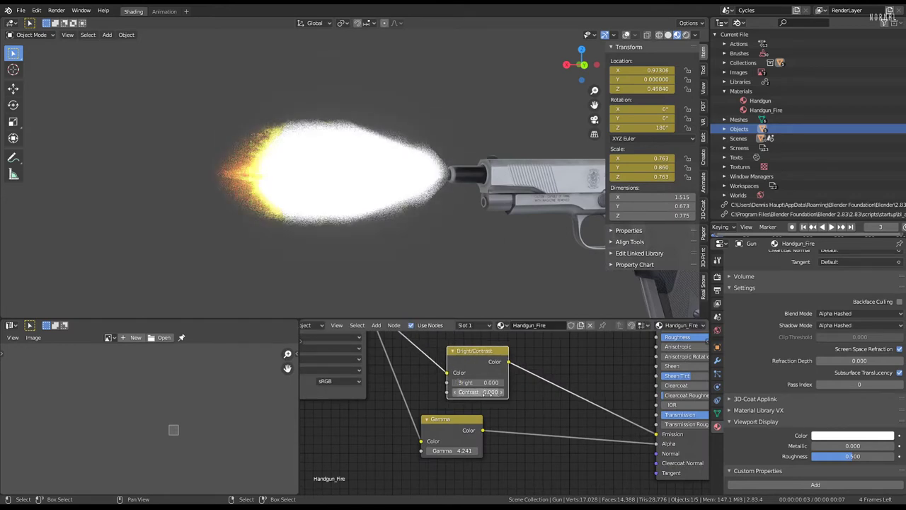
key("Return")
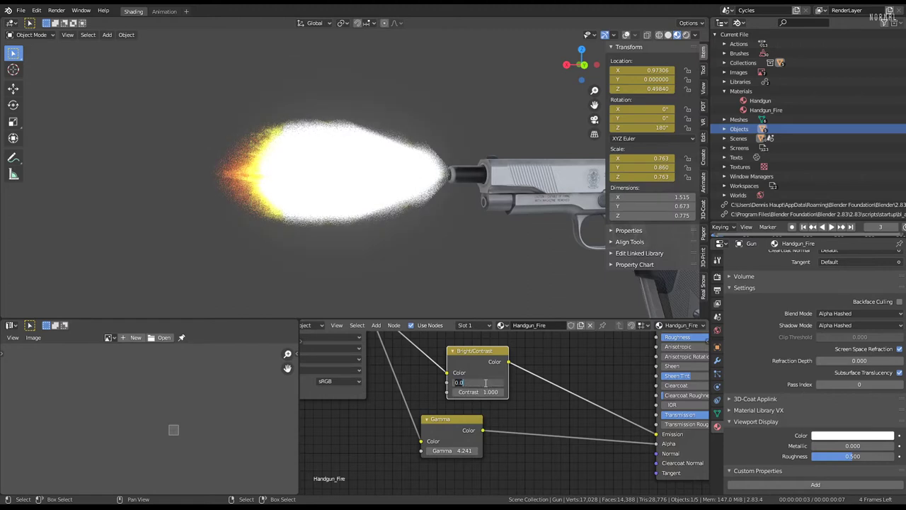
type("1")
key("Return")
left_click(478, 382)
type("00")
key("Return")
type("0")
key("Return")
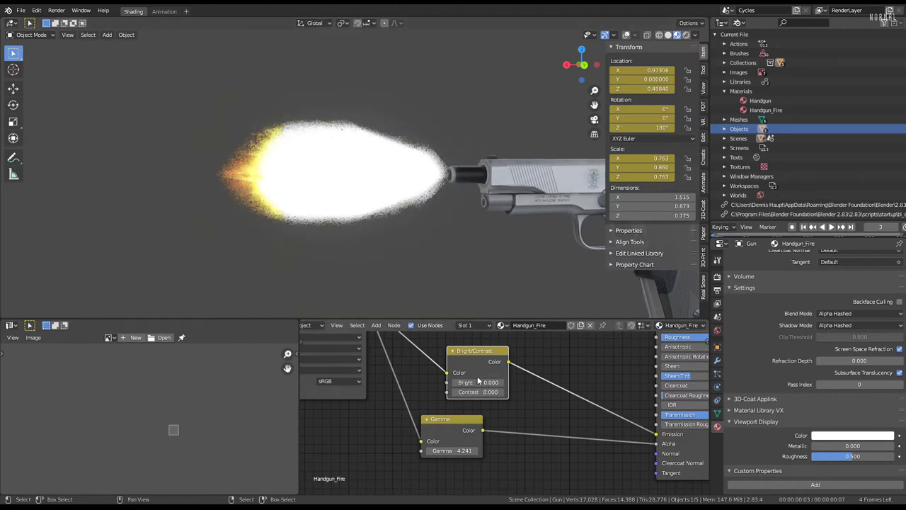
Preview the flash animation and lower the Gamma to 2.191.
scroll(477, 376, "down", 1)
middle_click_drag(468, 388, 400, 391)
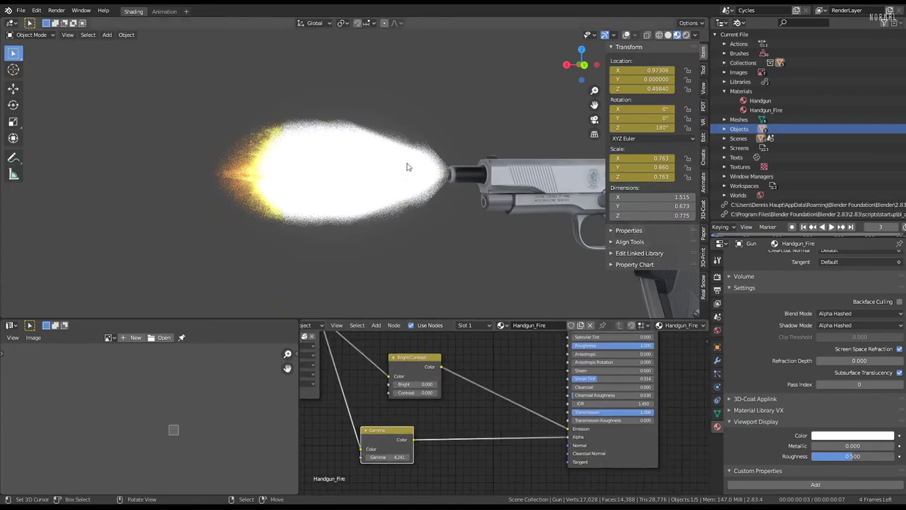
middle_click_drag(405, 168, 551, 149)
key("space")
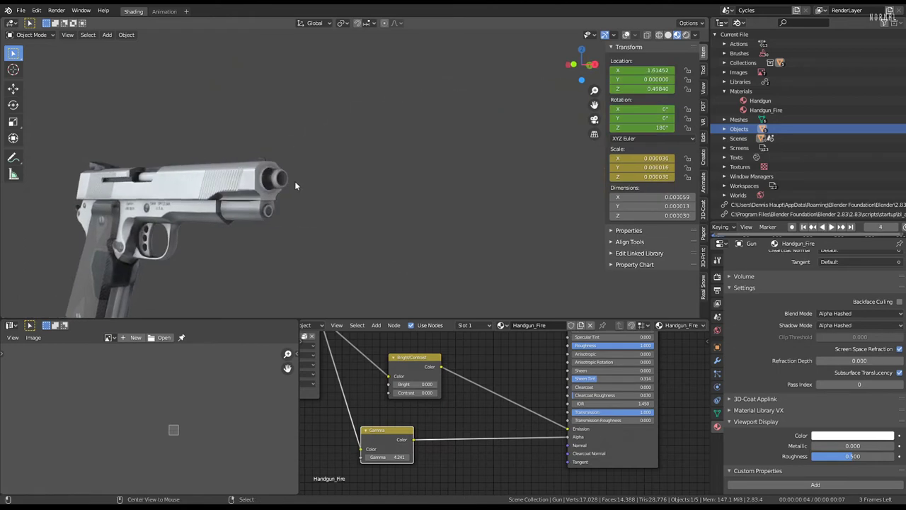
key("Escape")
mouse_move(375, 178)
middle_mouse_down()
mouse_move(291, 126)
mouse_move(336, 177)
middle_mouse_up()
left_click_drag(396, 456, 347, 457)
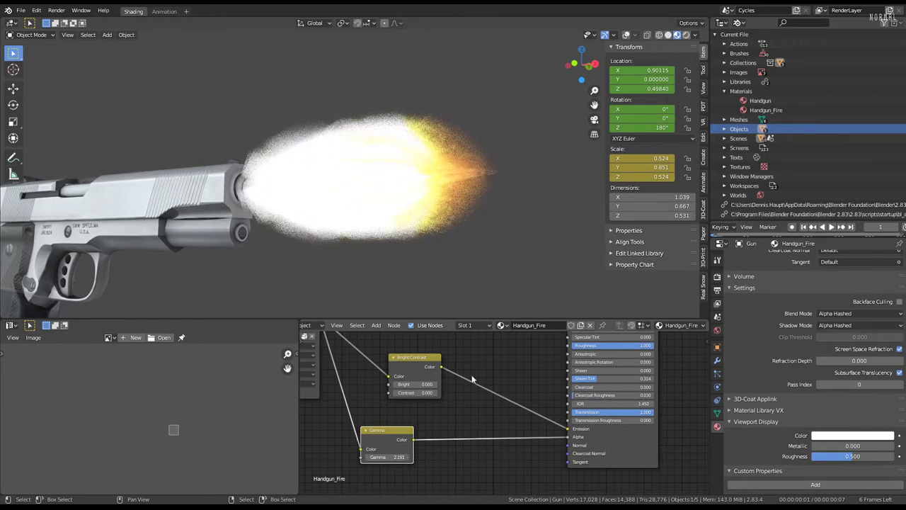
Try a Gamma node on the Base Color link, then delete it and frame all nodes.
scroll(474, 383, "down", 2)
middle_click_drag(475, 383, 468, 418)
scroll(470, 404, "up", 1)
key("shift+a")
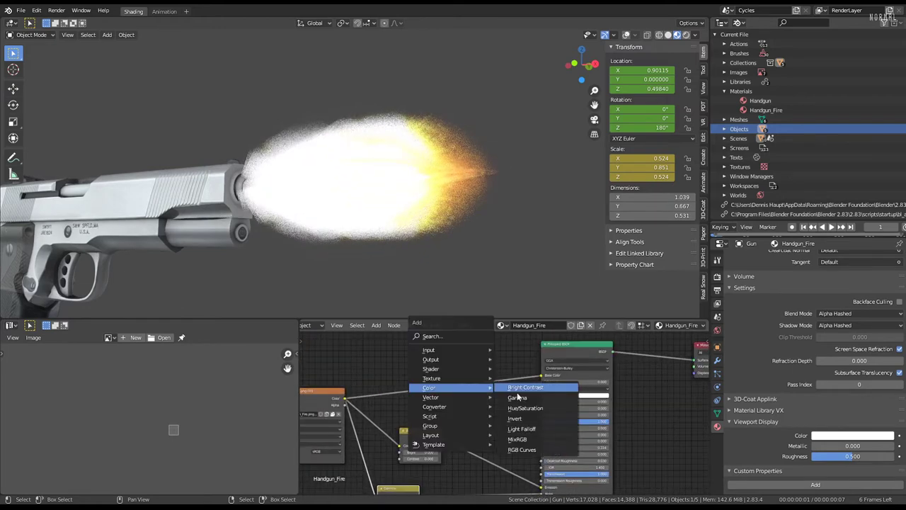
left_click(522, 397)
left_click(451, 390)
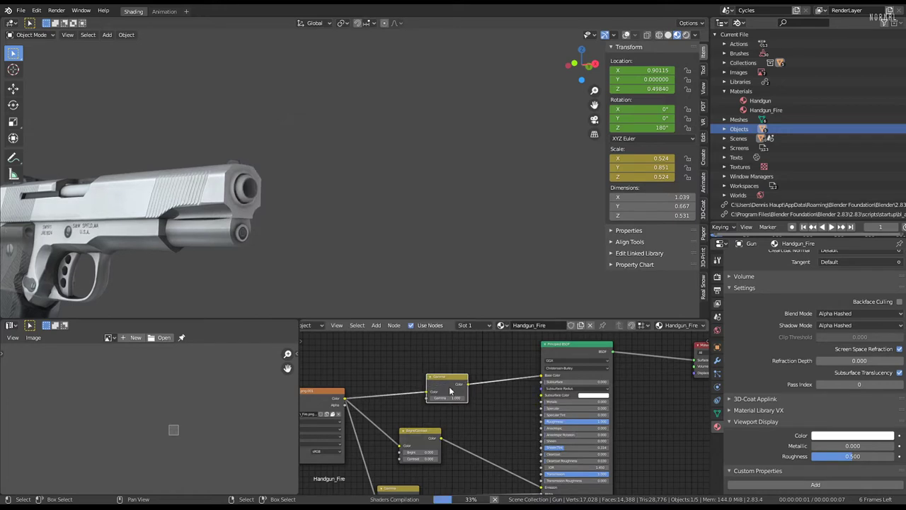
mouse_move(463, 400)
left_mouse_down()
mouse_move(489, 401)
mouse_move(461, 394)
left_mouse_up()
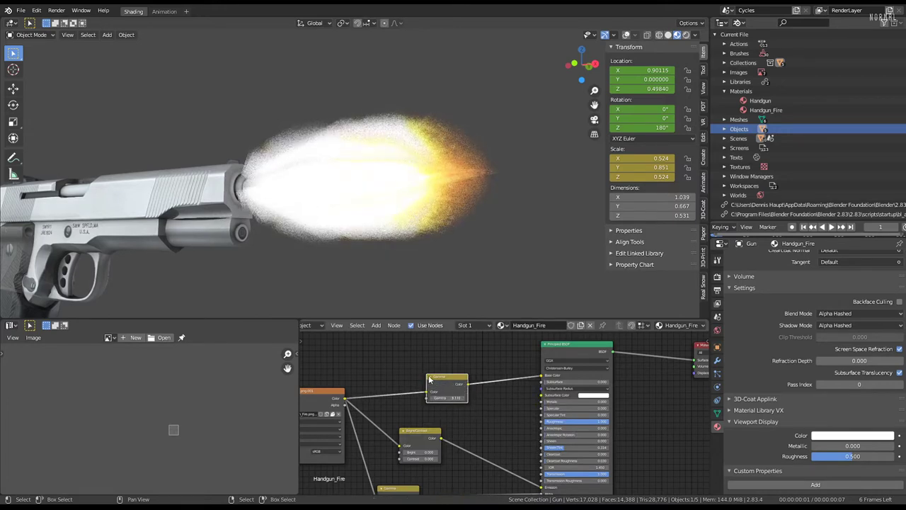
key("Delete")
left_click_drag(343, 401, 546, 375)
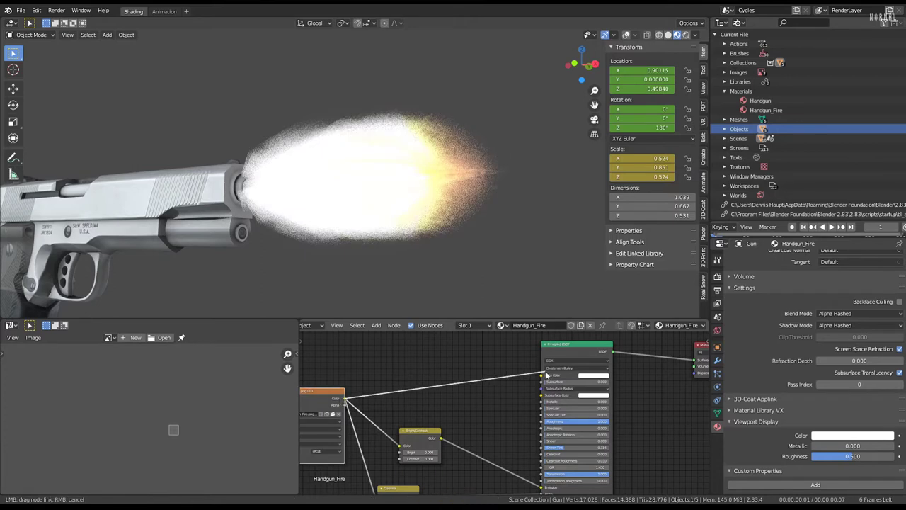
left_click_drag(432, 382, 433, 383)
key("Home")
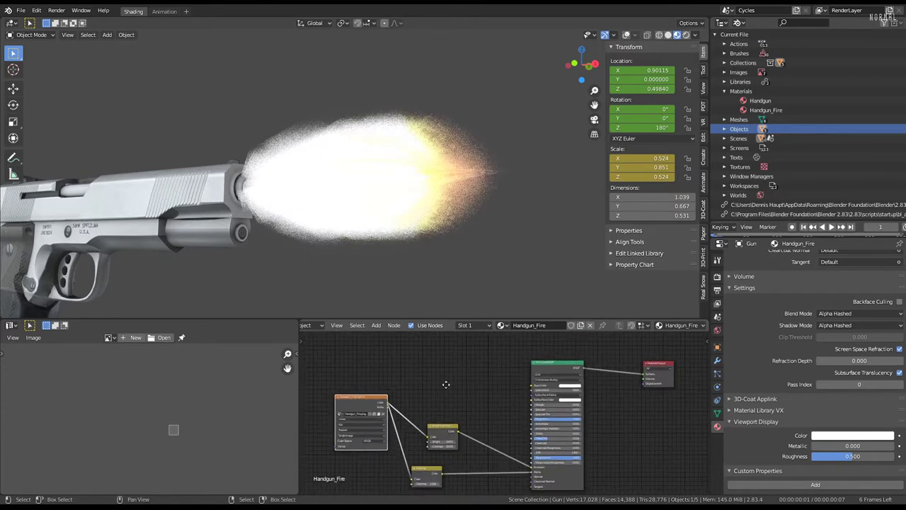
Delete the Bright/Contrast node from the flash material.
scroll(447, 388, "up", 2)
scroll(483, 441, "up", 1)
left_click(435, 403)
key("Delete")
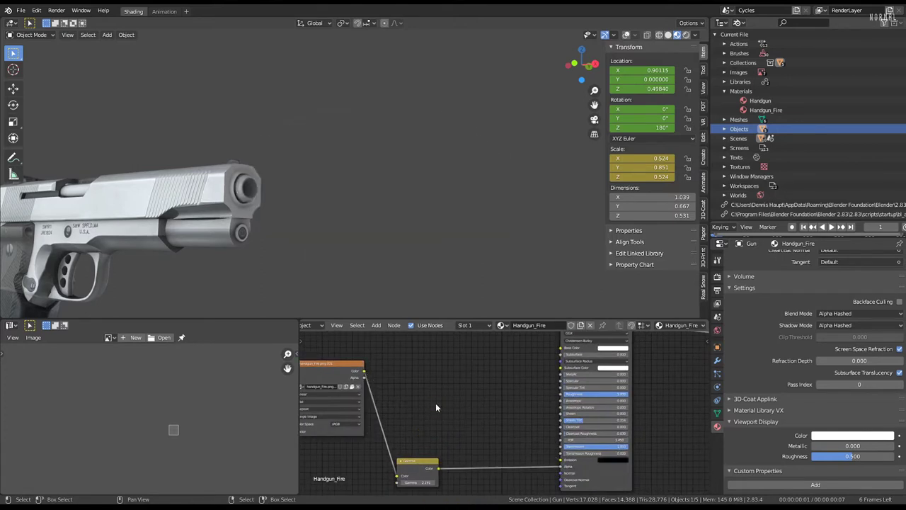
middle_click_drag(436, 356, 431, 372)
key("shift+a")
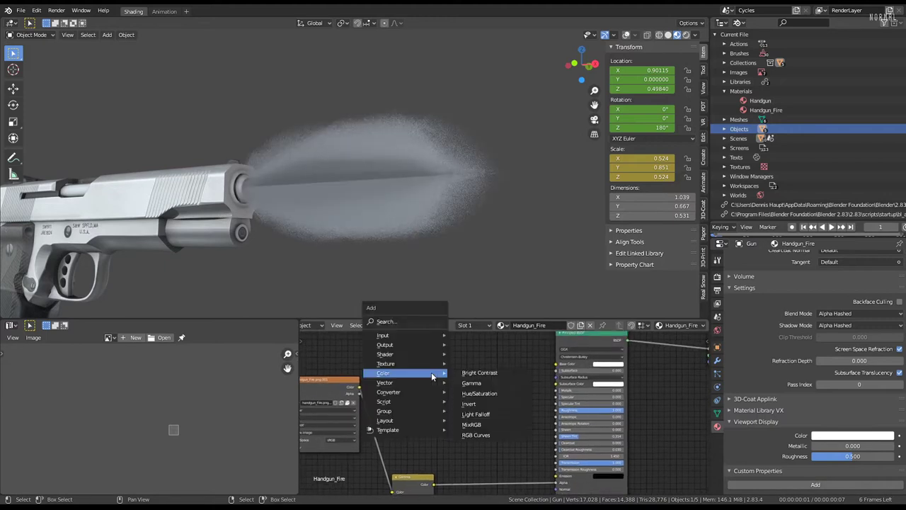
key("Escape")
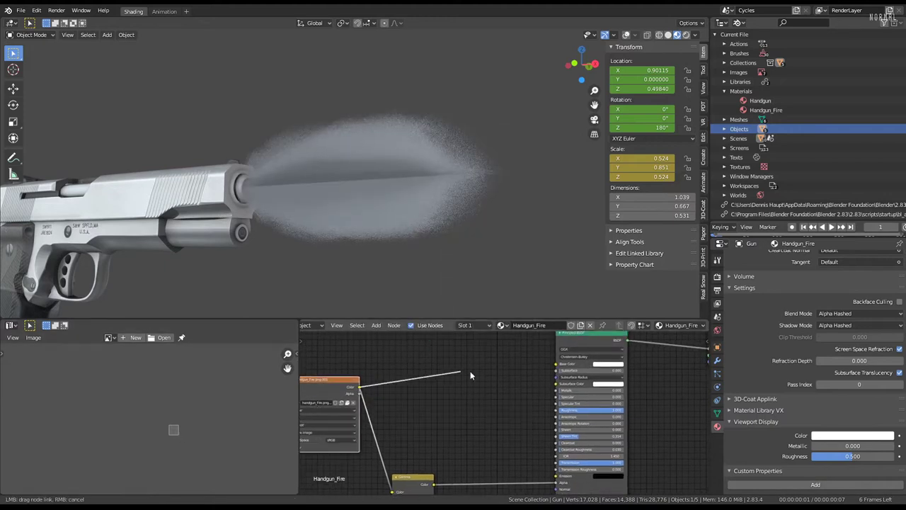
Reconnect the fire image to Base Color through a new Gamma node.
left_click_drag(562, 367, 545, 365)
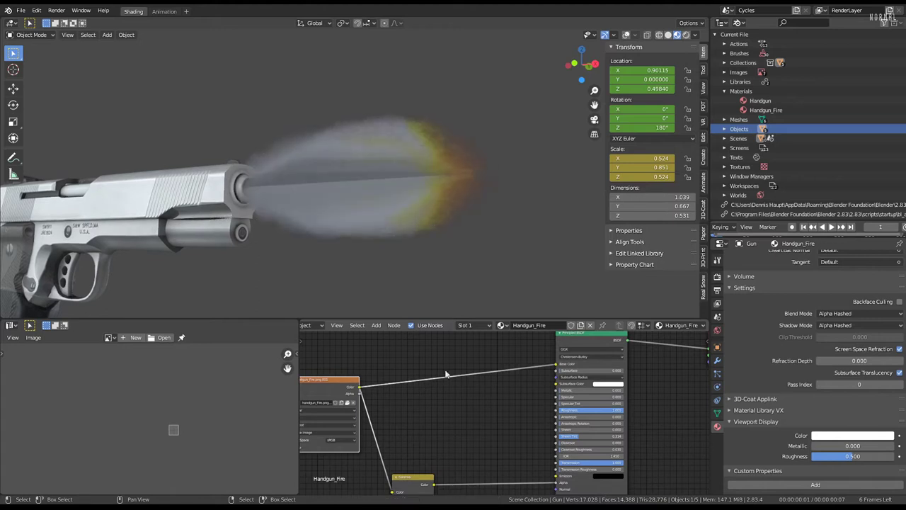
key("shift+a")
left_click(522, 377)
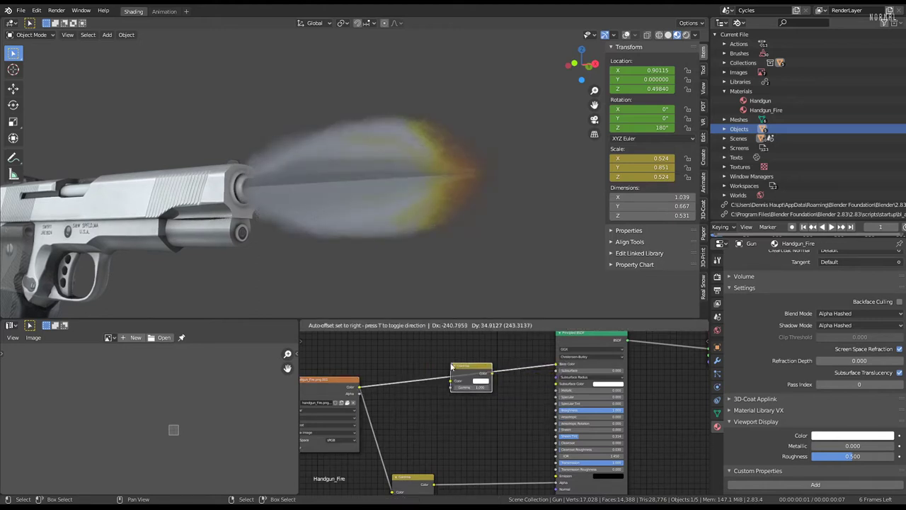
left_click(471, 379)
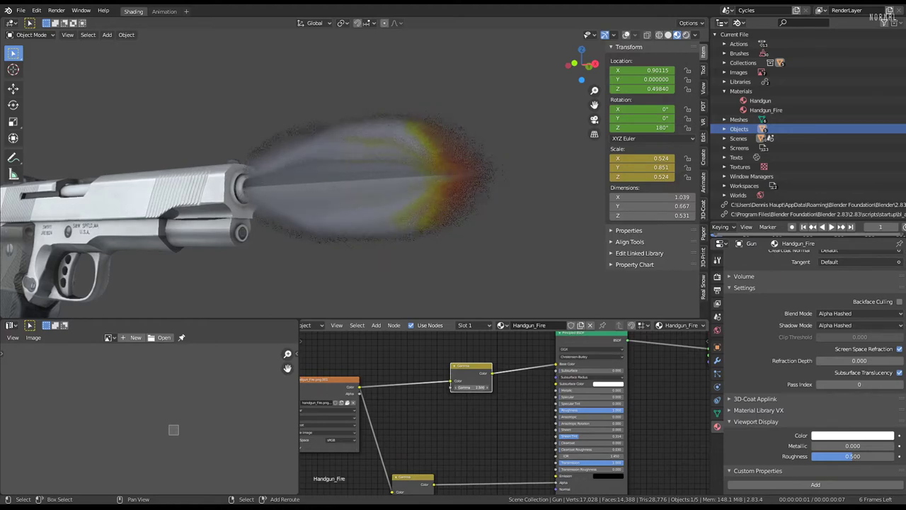
scroll(524, 340, "down", 1)
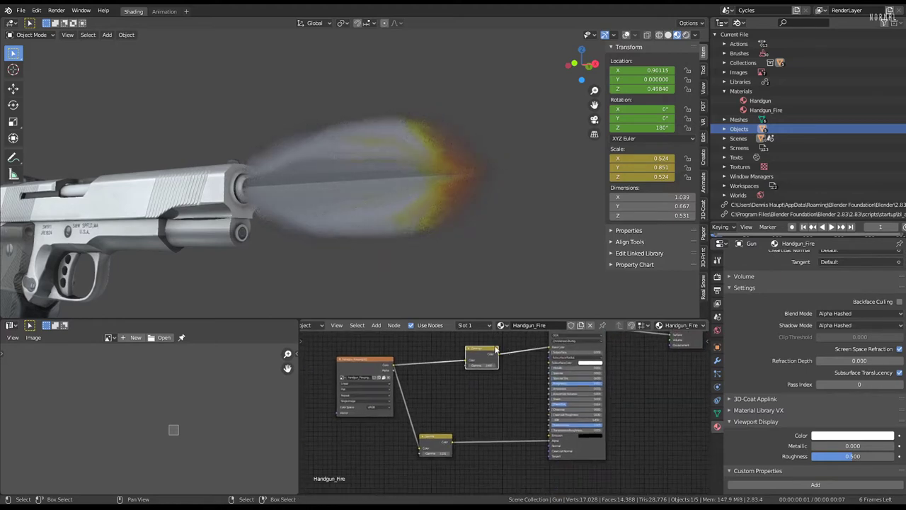
left_click_drag(497, 363, 461, 363)
Drive the Principled BSDF Alpha from the lower Gamma node's Color output.
scroll(461, 363, "up", 1)
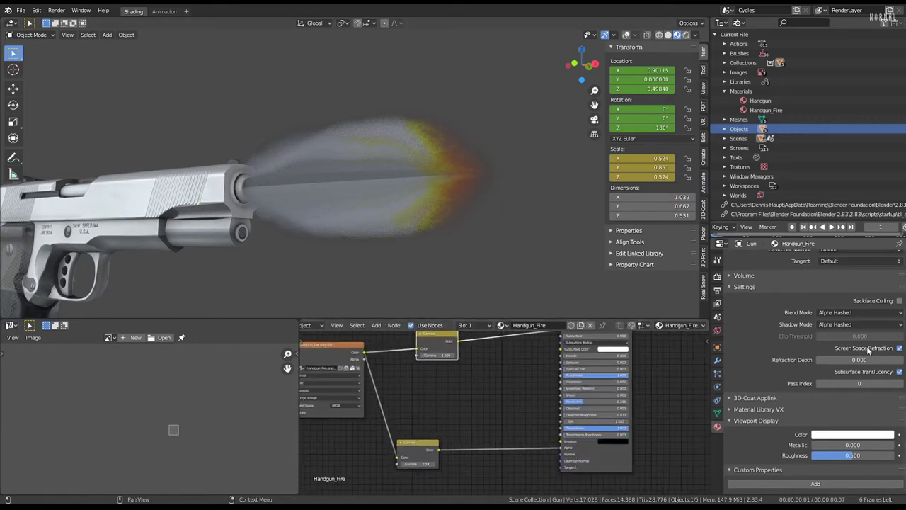
scroll(460, 383, "up", 1, "shift")
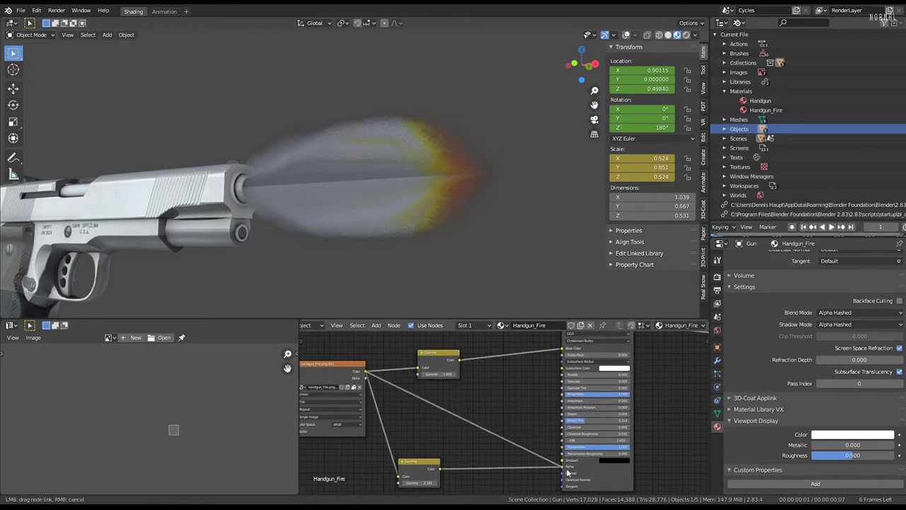
left_click_drag(565, 466, 562, 466)
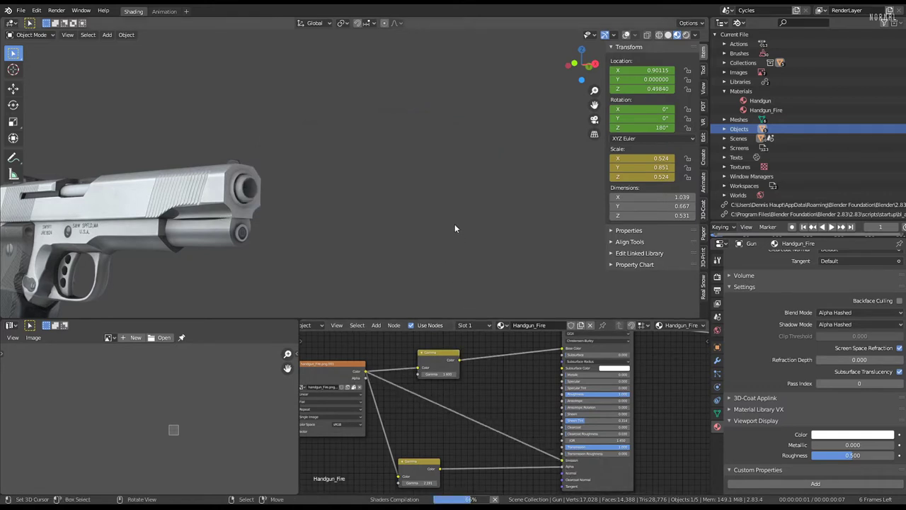
mouse_move(432, 193)
middle_mouse_down()
mouse_move(404, 203)
mouse_move(279, 197)
mouse_move(318, 190)
mouse_move(399, 218)
middle_mouse_up()
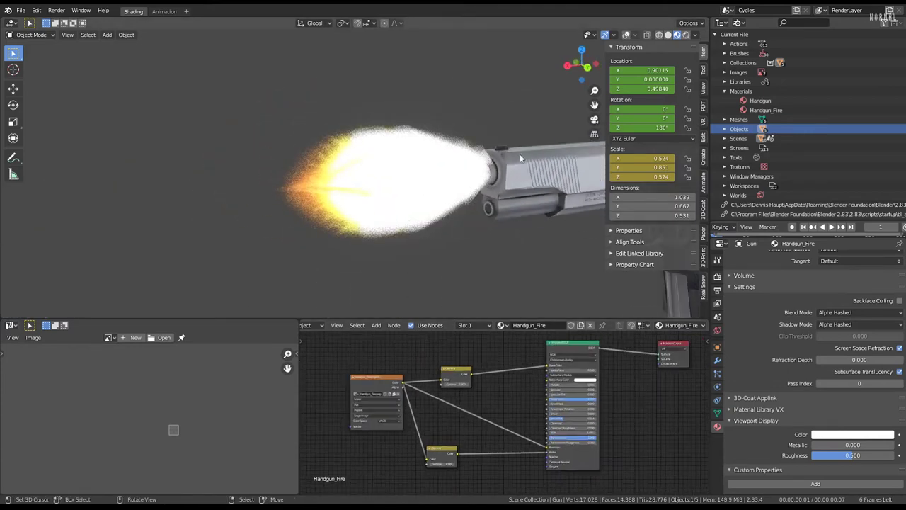
left_click(110, 338)
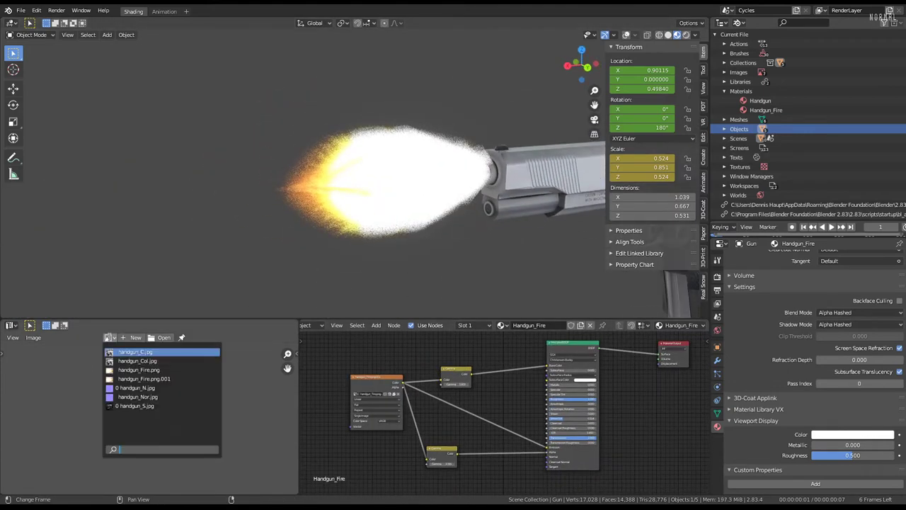
Load handgun_Fire.png into the image viewer and fit it to the view.
left_click(147, 371)
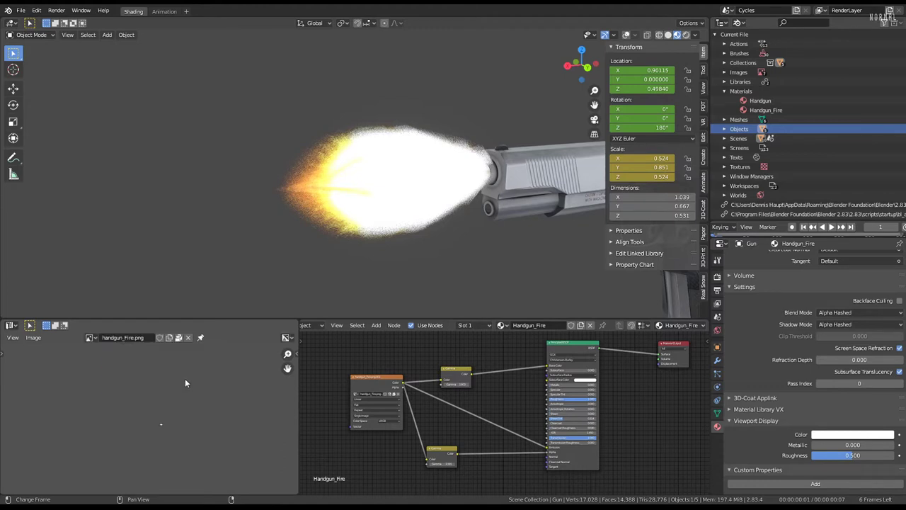
scroll(178, 406, "up", 2)
scroll(163, 400, "up", 2)
scroll(149, 393, "up", 2)
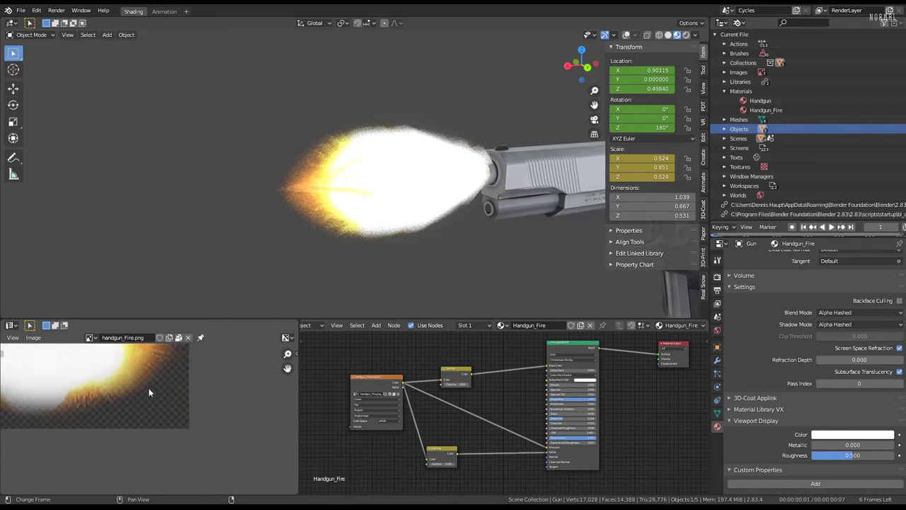
scroll(149, 392, "up", 2)
middle_click_drag(190, 432, 205, 436)
key("Home")
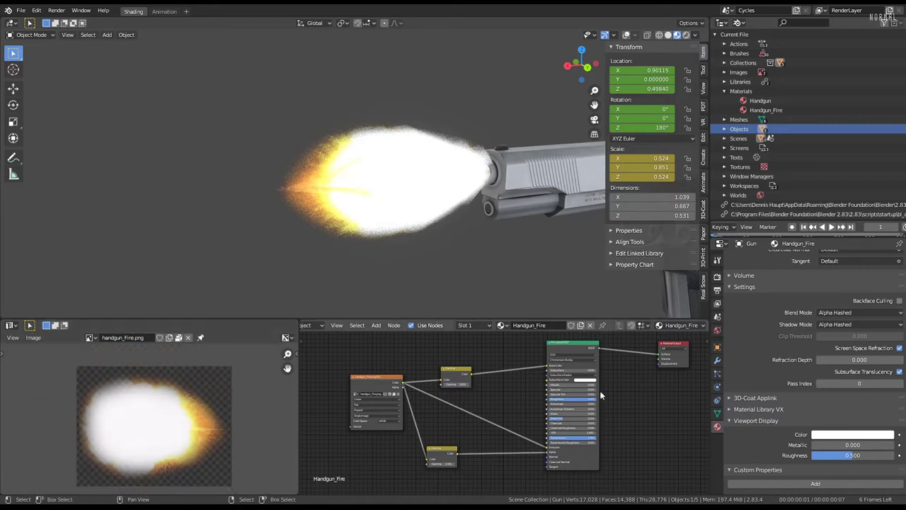
scroll(572, 383, "up", 2)
scroll(499, 375, "up", 2)
scroll(467, 377, "up", 2)
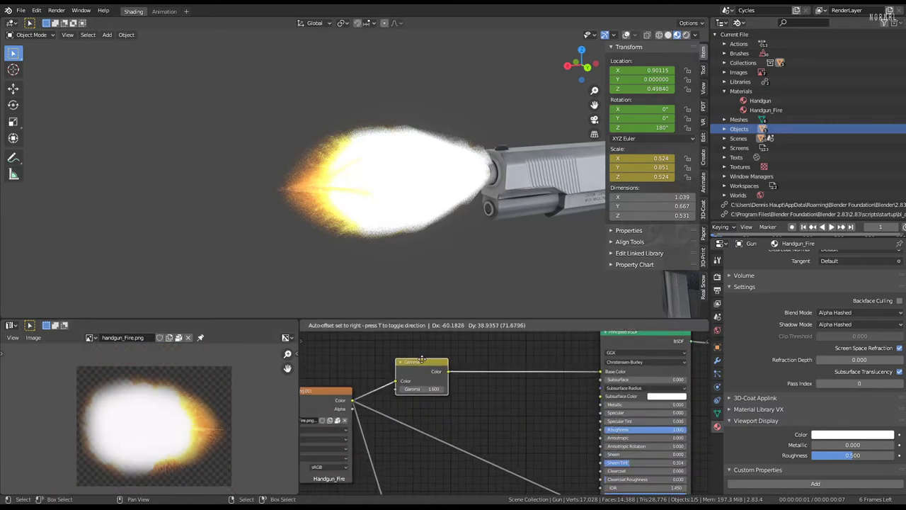
Add a MixRGB node with the fire image wired to both Fac and Color1.
key("shift+a")
key("shift+a")
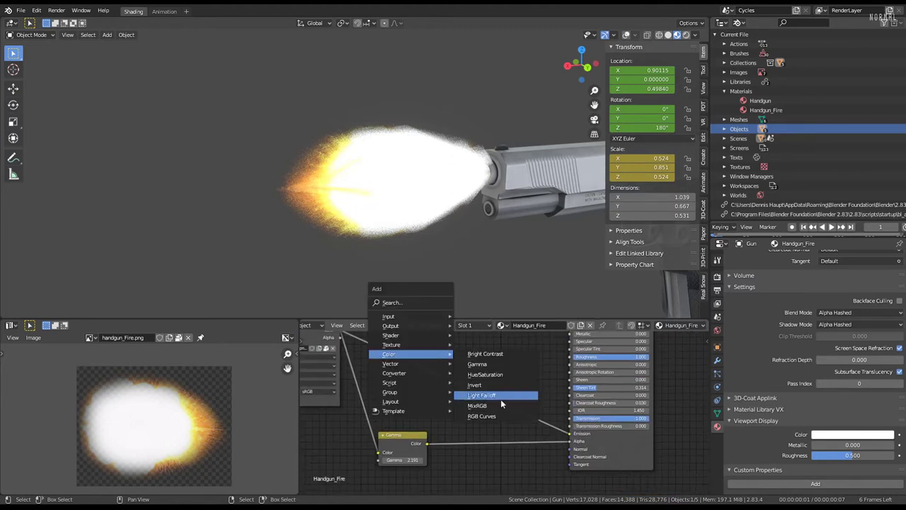
left_click(498, 405)
left_click(454, 369)
scroll(425, 383, "up", 1)
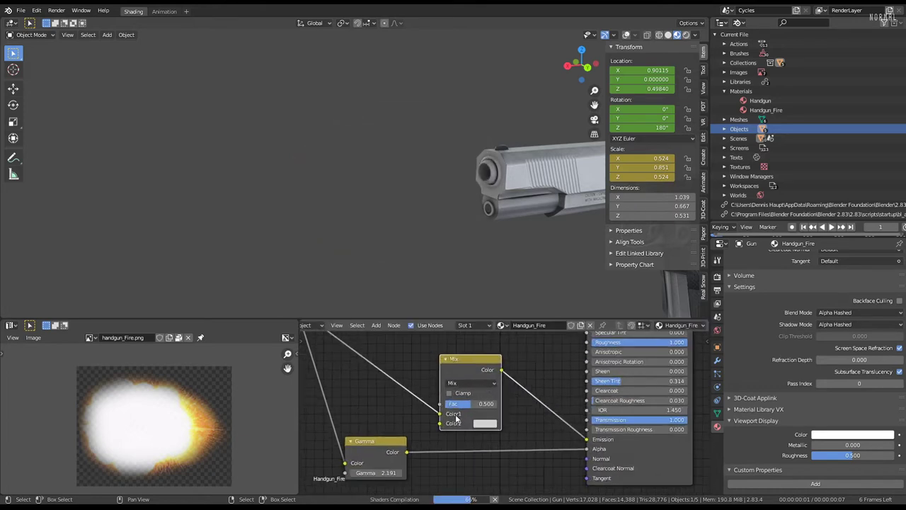
scroll(393, 381, "down", 2)
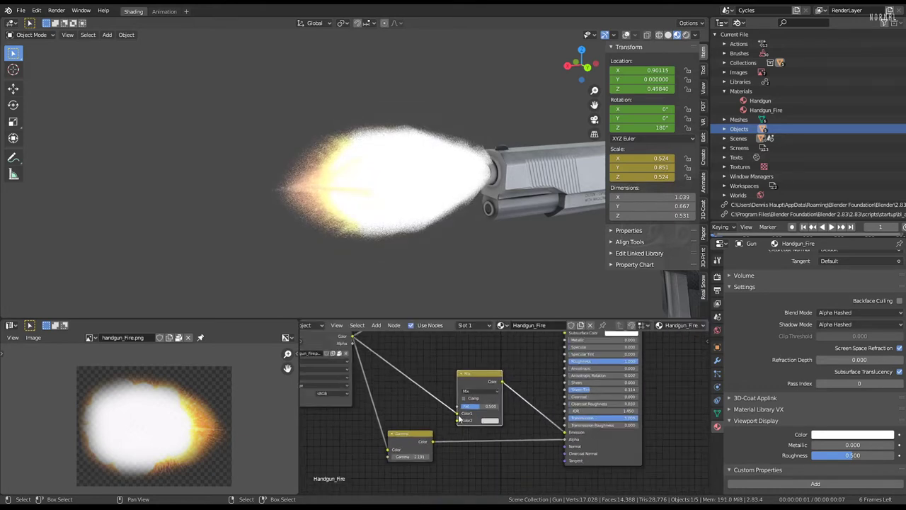
left_click_drag(458, 409, 458, 410)
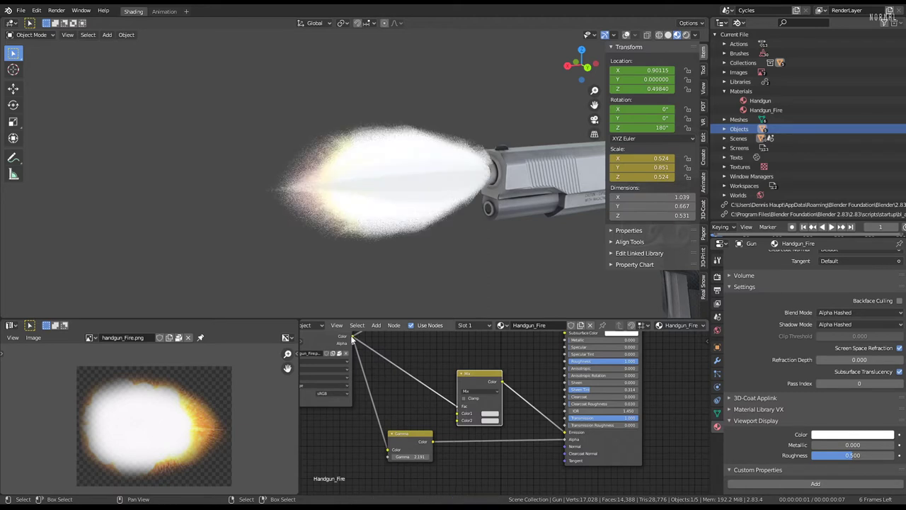
left_click_drag(353, 336, 457, 414)
Set the Mix node's Color2 to orange and its blend mode to Color Burn.
scroll(520, 418, "up", 1)
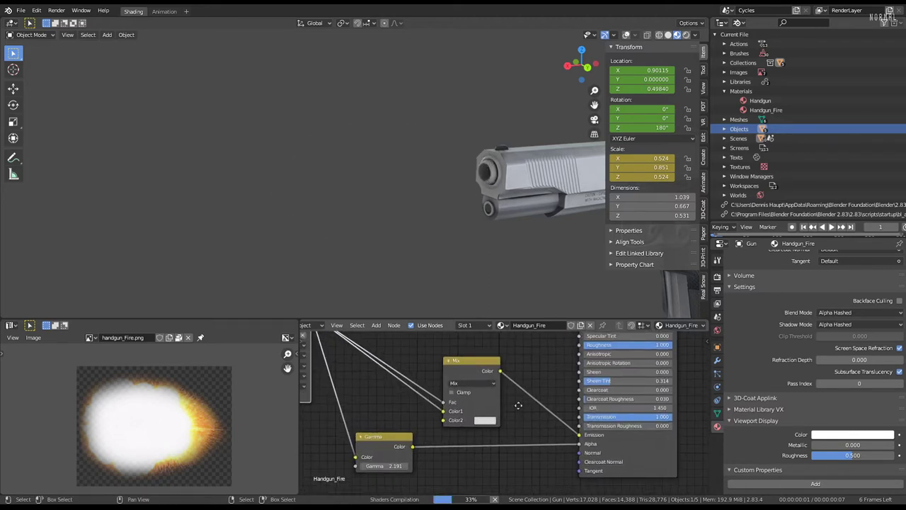
scroll(520, 405, "up", 1)
scroll(517, 394, "up", 1)
left_click(469, 402)
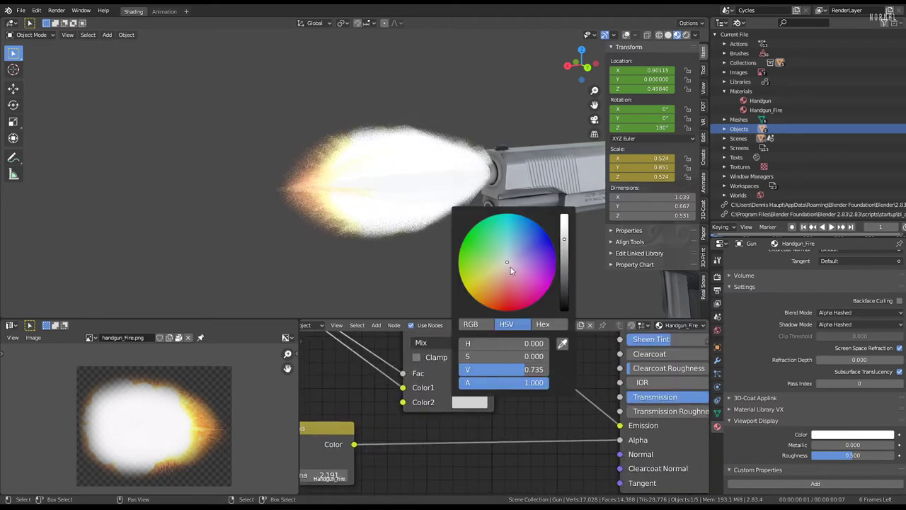
mouse_move(511, 267)
left_mouse_down()
mouse_move(486, 306)
mouse_move(480, 297)
left_mouse_up()
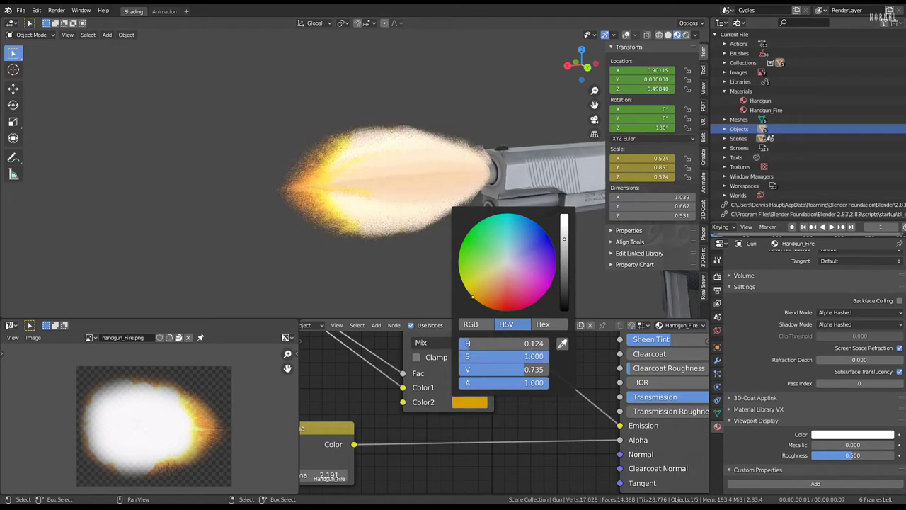
scroll(447, 378, "down", 2)
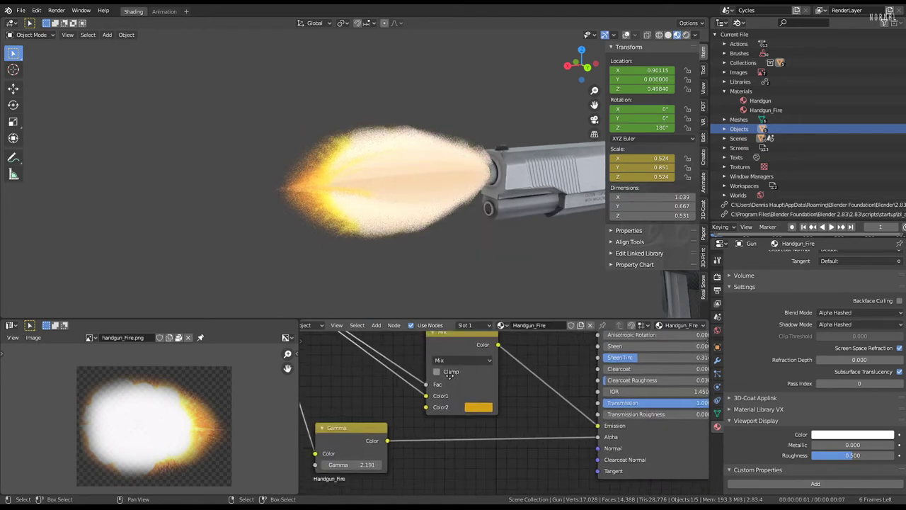
left_click(455, 369)
left_click(455, 327)
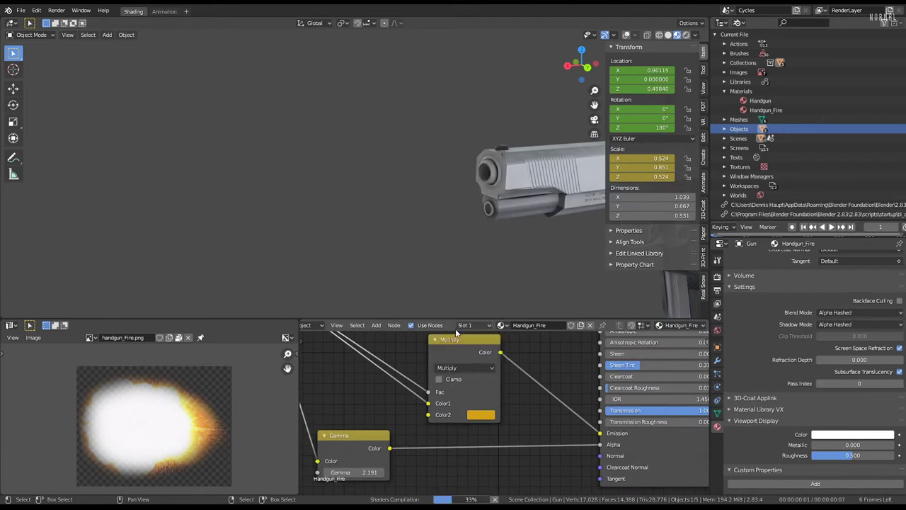
left_click(462, 369)
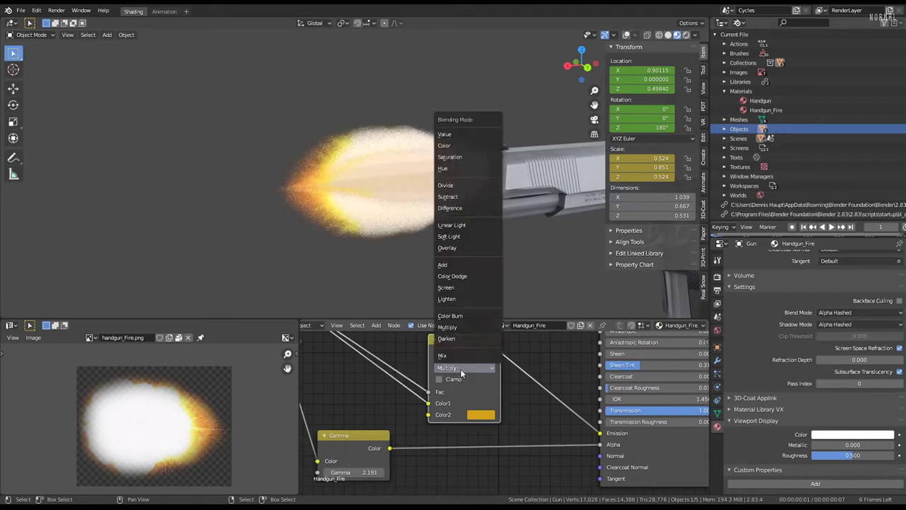
left_click(458, 316)
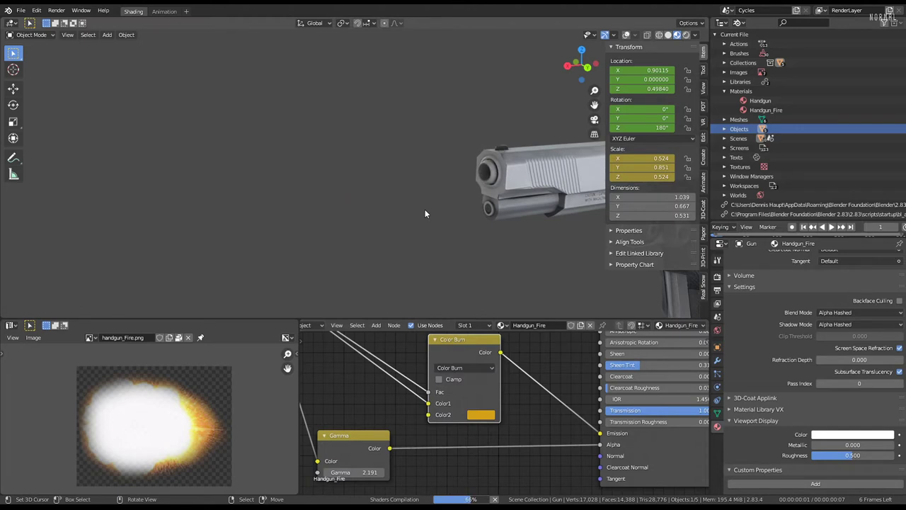
mouse_move(425, 212)
middle_mouse_down()
mouse_move(385, 191)
mouse_move(394, 197)
middle_mouse_up()
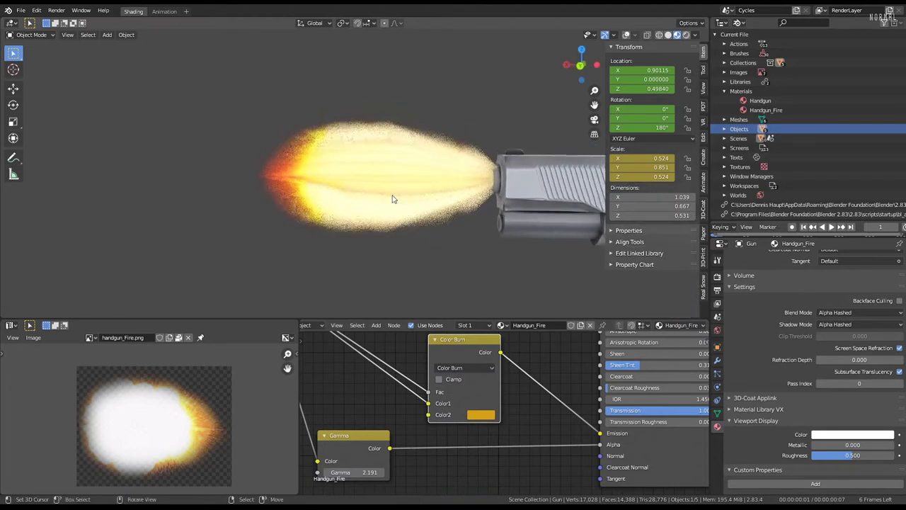
Brighten the Color Burn tint to a stronger yellow and preview the flash animation.
left_click(480, 415)
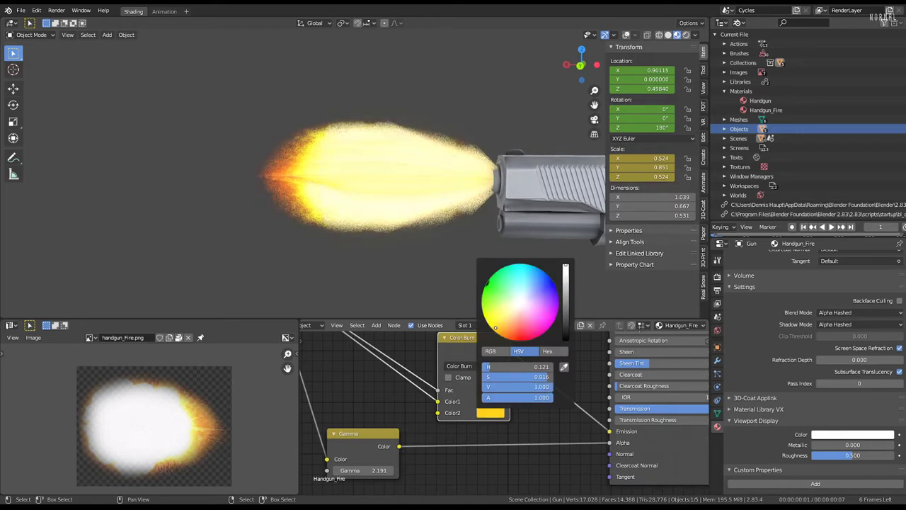
mouse_move(565, 284)
left_mouse_down()
mouse_move(566, 332)
mouse_move(566, 272)
left_mouse_up()
key("space")
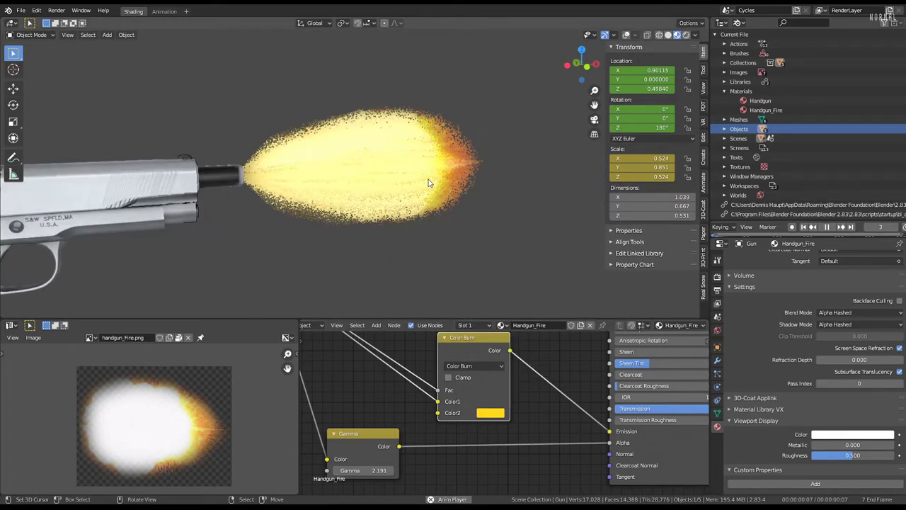
key("space")
mouse_move(428, 179)
middle_mouse_down()
mouse_move(312, 182)
mouse_move(219, 169)
middle_mouse_up()
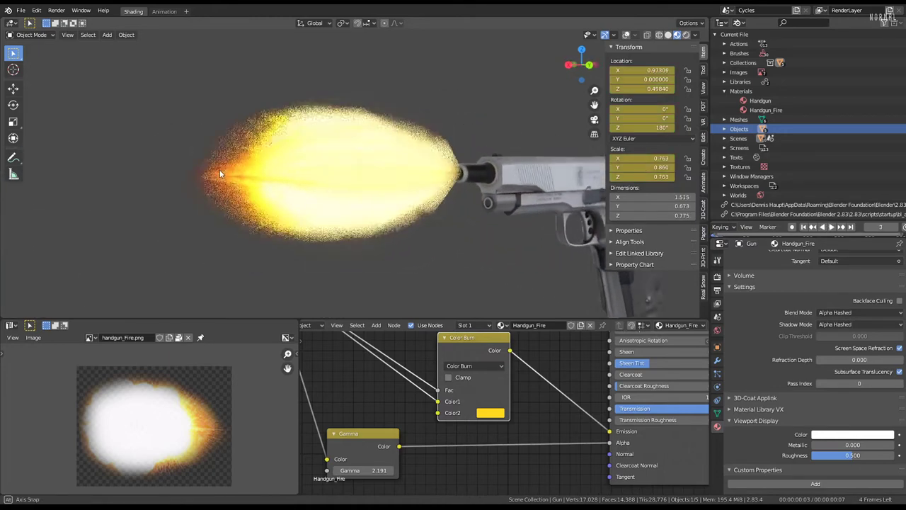
Raise the tint saturation to about 0.960, keeping the fire image on Color1.
left_click(480, 414)
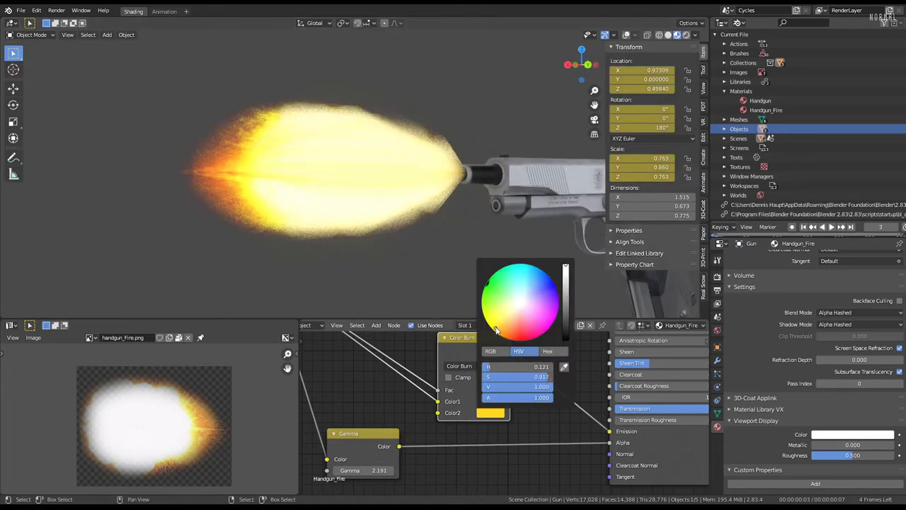
left_click_drag(496, 330, 493, 330)
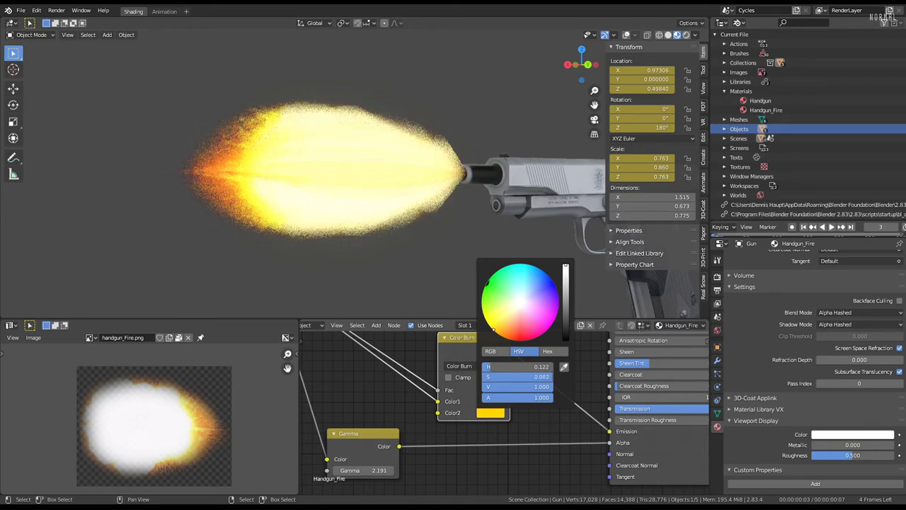
scroll(317, 203, "down", 3)
scroll(393, 261, "up", 2)
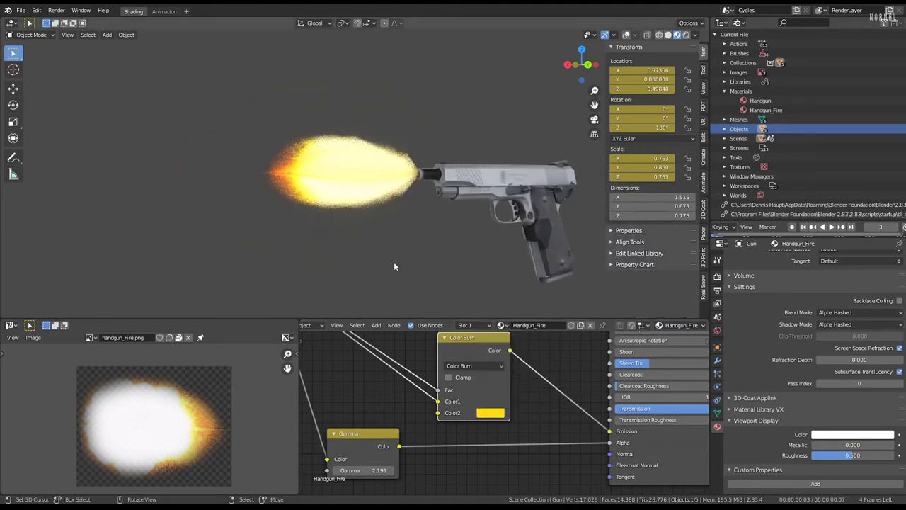
left_click_drag(439, 402, 437, 413)
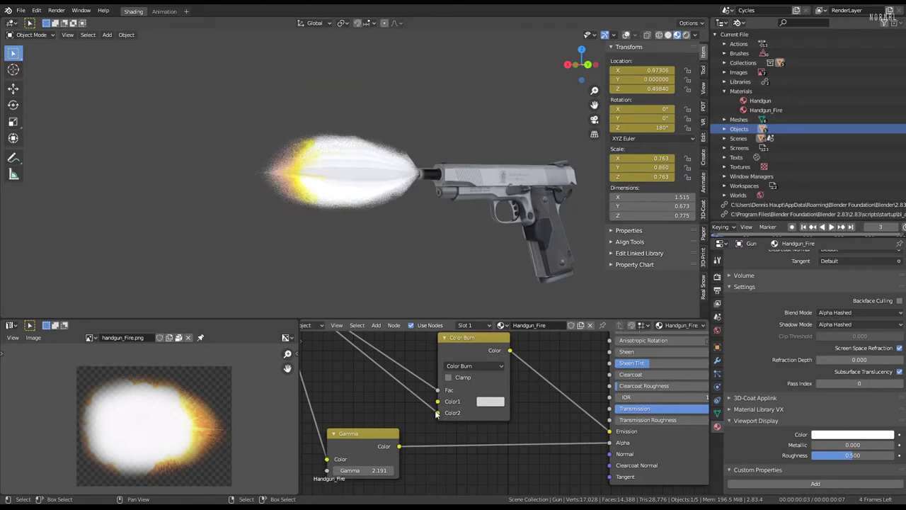
left_click_drag(436, 415, 438, 401)
scroll(439, 394, "down", 1)
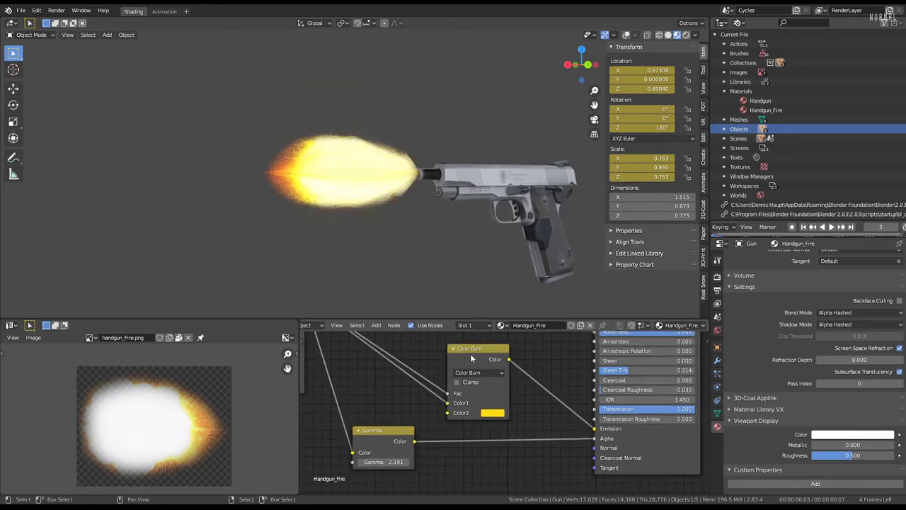
left_click_drag(471, 358, 458, 353)
Insert a Bright/Contrast node after Color Burn with contrast 7.870 and preview the flash.
key("shift+a")
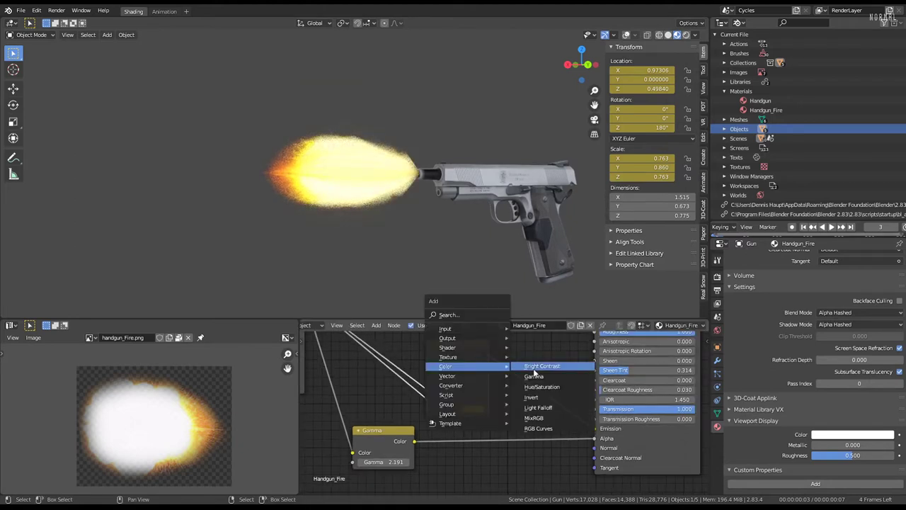
left_click(534, 368)
left_click(557, 396)
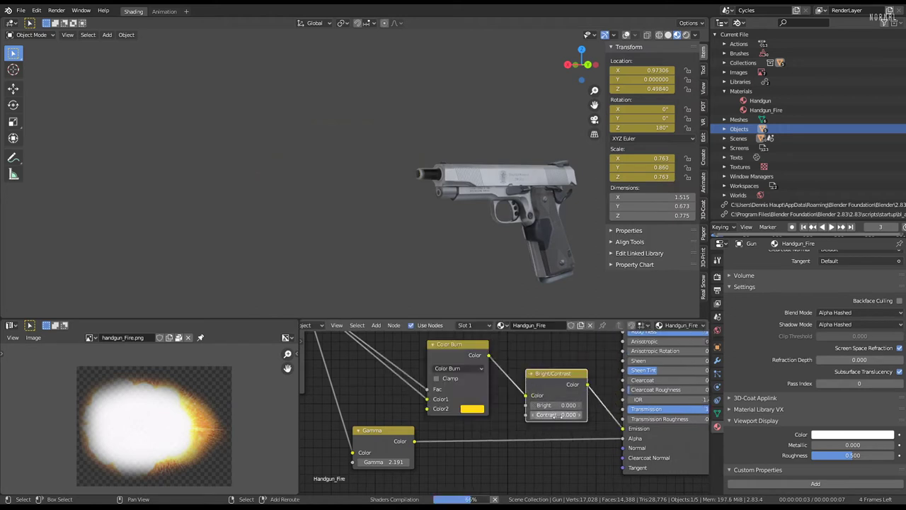
mouse_move(556, 414)
left_mouse_down()
mouse_move(598, 414)
mouse_move(527, 405)
mouse_move(577, 405)
mouse_move(541, 405)
mouse_move(553, 405)
left_mouse_up()
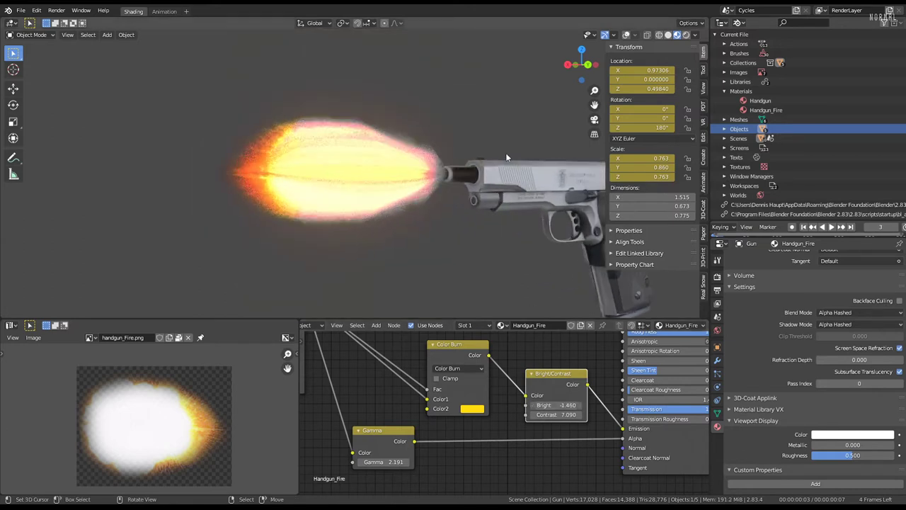
mouse_move(506, 153)
middle_mouse_down()
mouse_move(492, 128)
mouse_move(492, 179)
mouse_move(453, 175)
middle_mouse_up()
key("space")
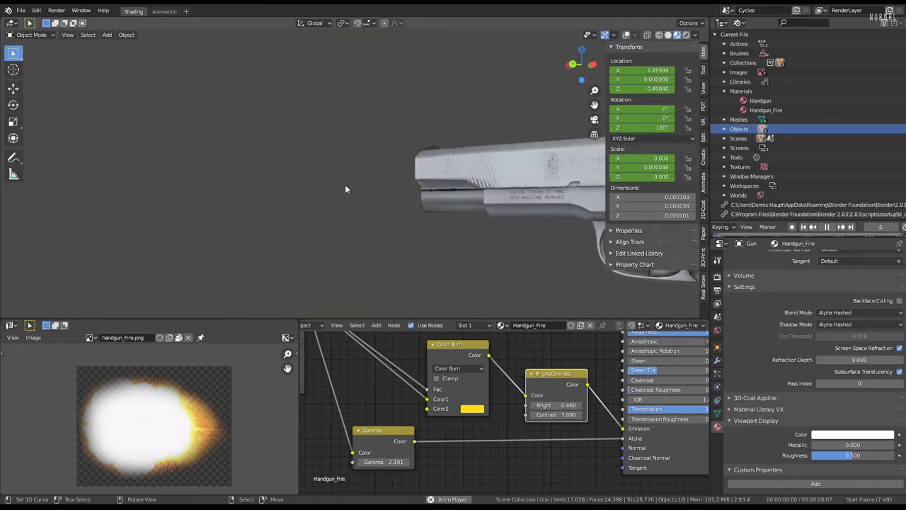
key("space")
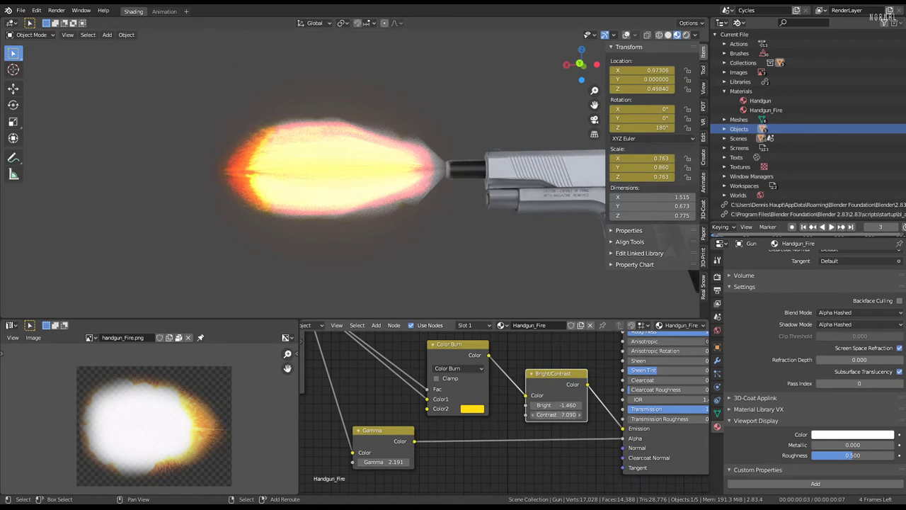
Lower contrast to 6.760 and brightness to -1.580, moving the nodes left.
left_click_drag(556, 415, 541, 414)
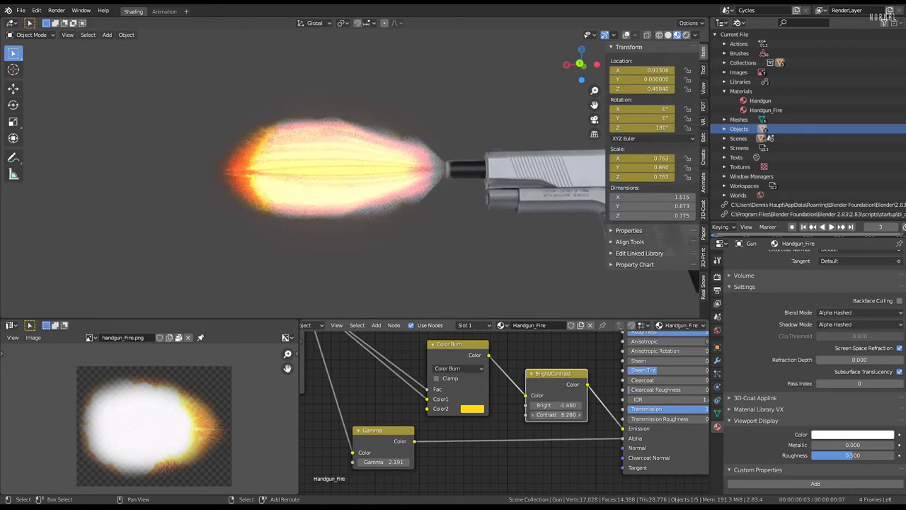
left_click_drag(476, 352, 395, 352)
left_click_drag(584, 386, 497, 367)
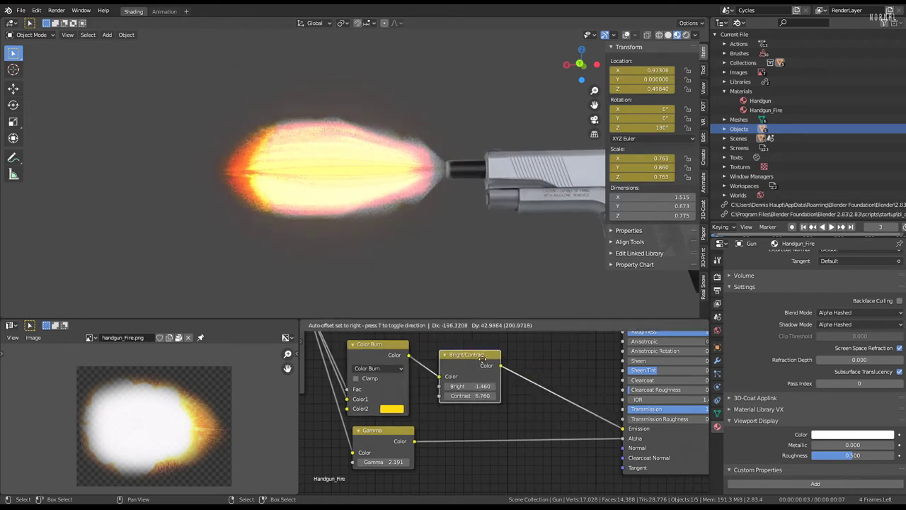
left_click_drag(393, 352, 411, 348)
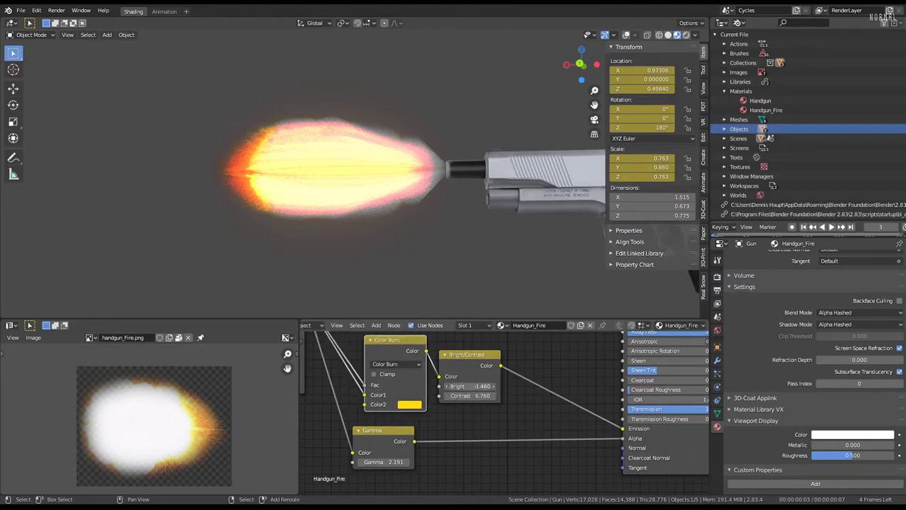
mouse_move(469, 386)
left_mouse_down()
mouse_move(453, 386)
mouse_move(481, 386)
left_mouse_up()
key("shift+a")
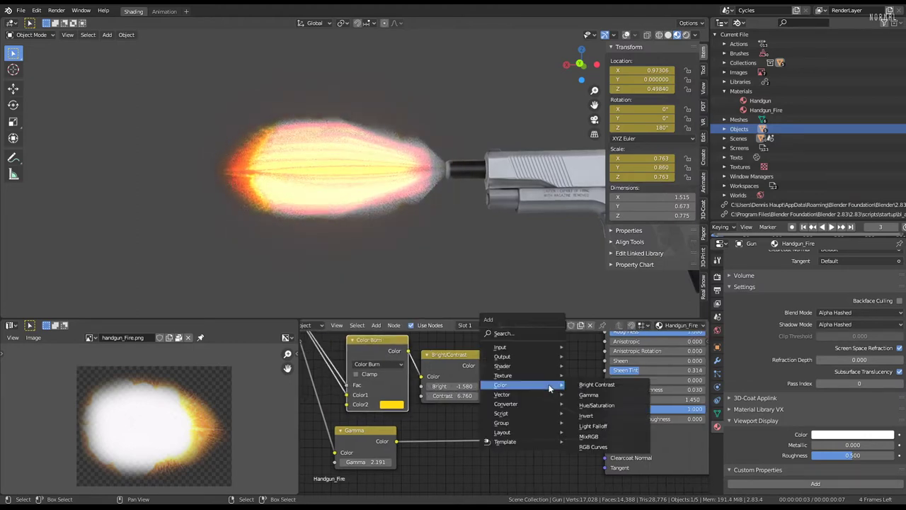
Play the flash animation from behind the gun and show its Subsurf modifier settings.
key("space")
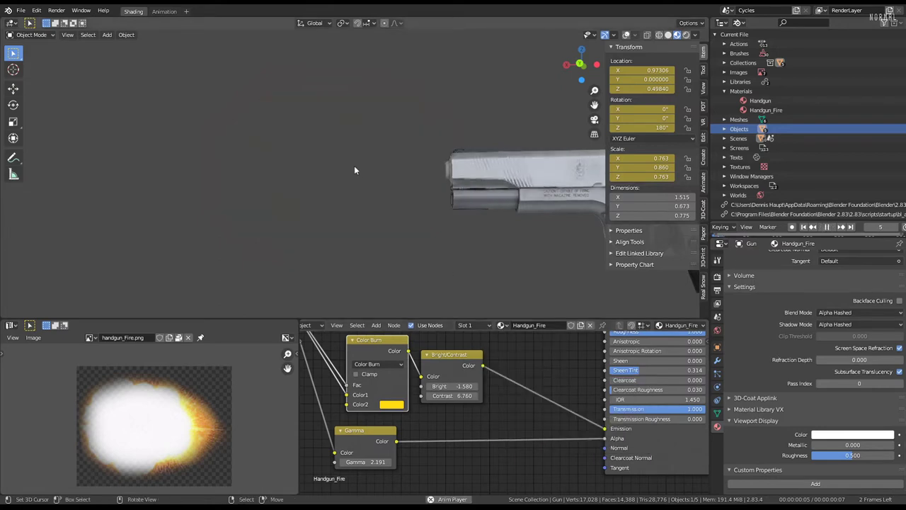
mouse_move(344, 167)
middle_mouse_down()
mouse_move(251, 187)
mouse_move(330, 204)
mouse_move(430, 172)
mouse_move(519, 165)
mouse_move(324, 174)
mouse_move(334, 168)
mouse_move(350, 181)
mouse_move(433, 184)
middle_mouse_up()
scroll(334, 165, "down", 5)
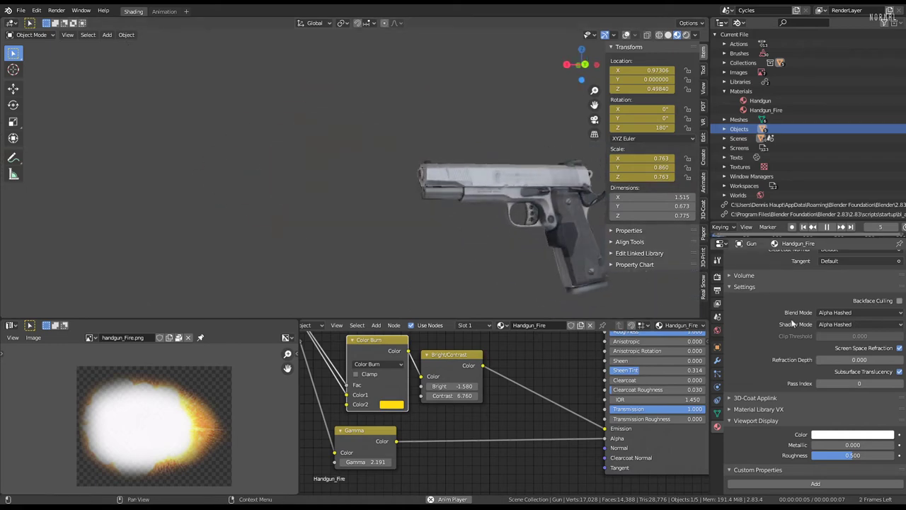
left_click(717, 360)
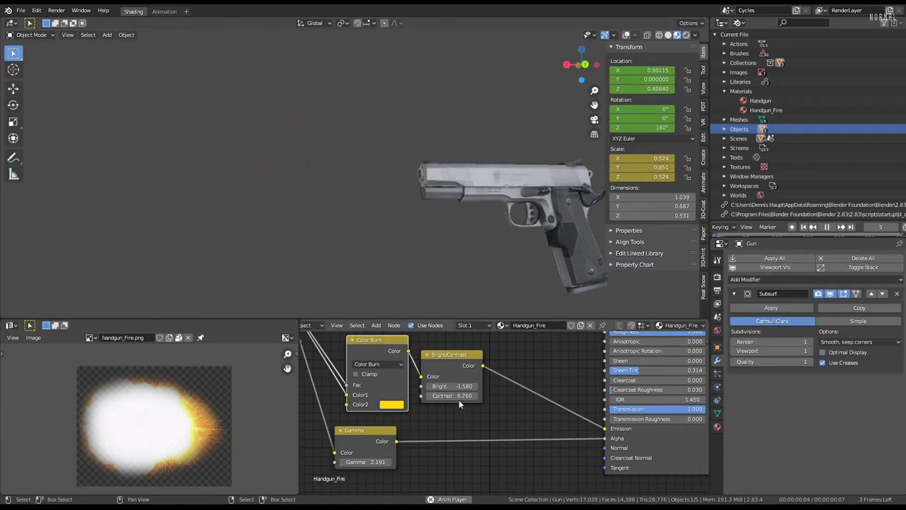
key("space")
scroll(467, 393, "up", 5, "shift")
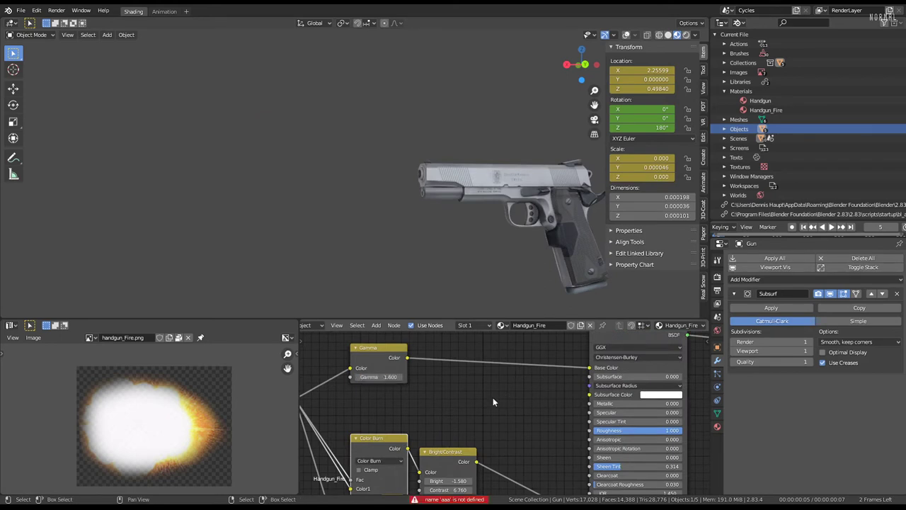
Test a higher gamma, then set Bright/Contrast to -1.470 brightness and 7.700 contrast.
key("space")
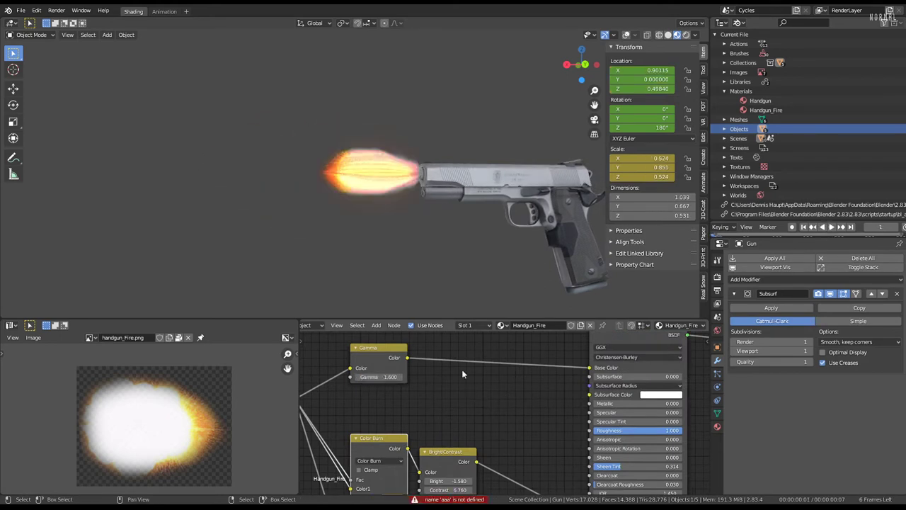
scroll(404, 206, "up", 2)
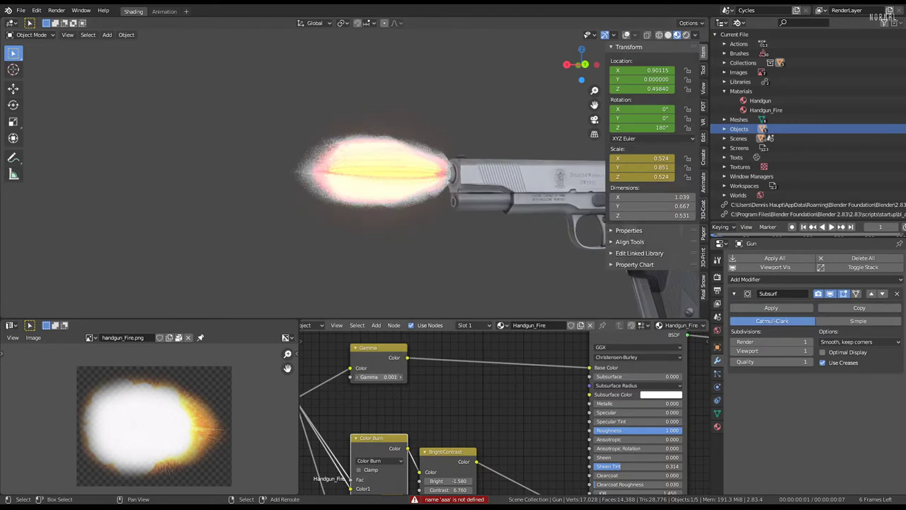
left_click_drag(378, 376, 439, 376)
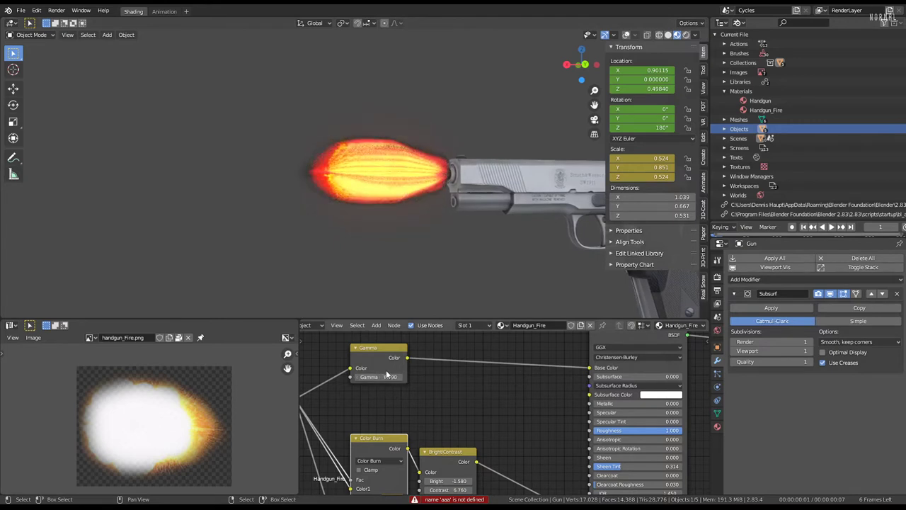
key("alt+a")
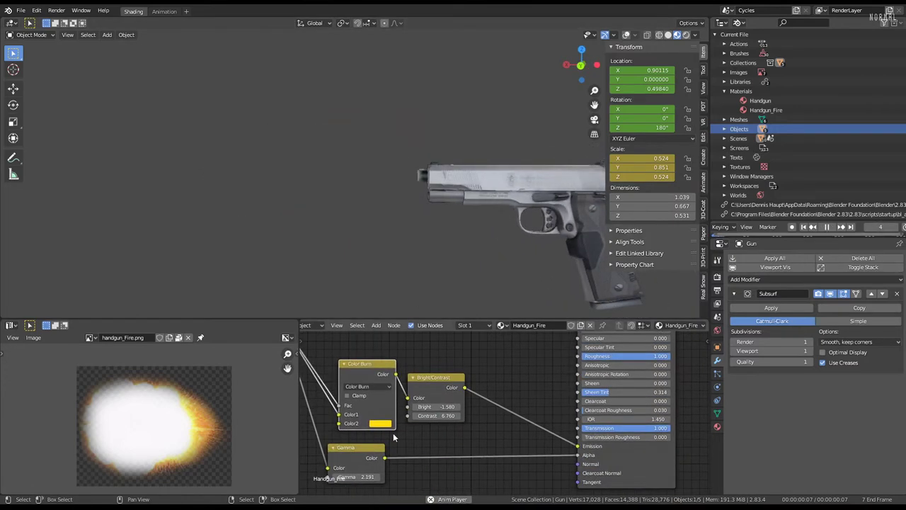
scroll(407, 426, "up", 1)
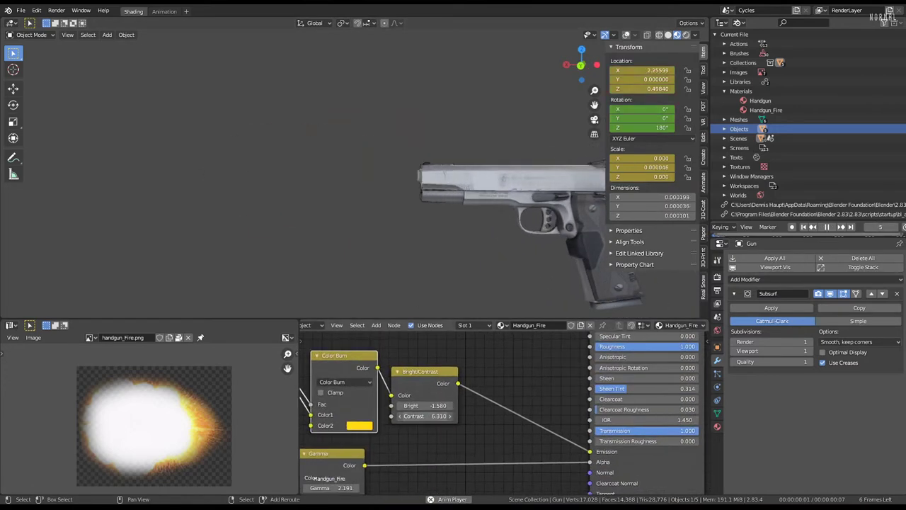
mouse_move(425, 416)
left_mouse_down()
mouse_move(403, 415)
mouse_move(429, 415)
mouse_move(414, 405)
mouse_move(432, 405)
mouse_move(418, 405)
left_mouse_up()
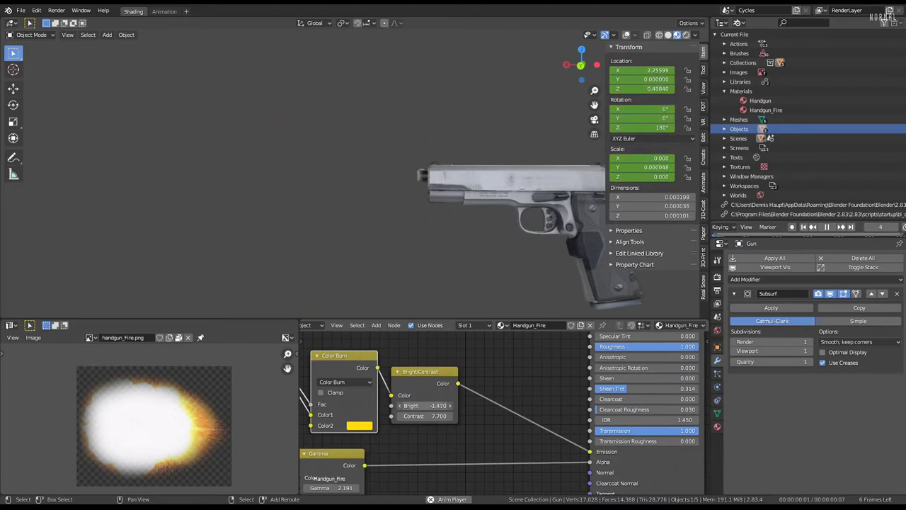
mouse_move(380, 124)
middle_mouse_down()
mouse_move(375, 172)
mouse_move(251, 215)
middle_mouse_up()
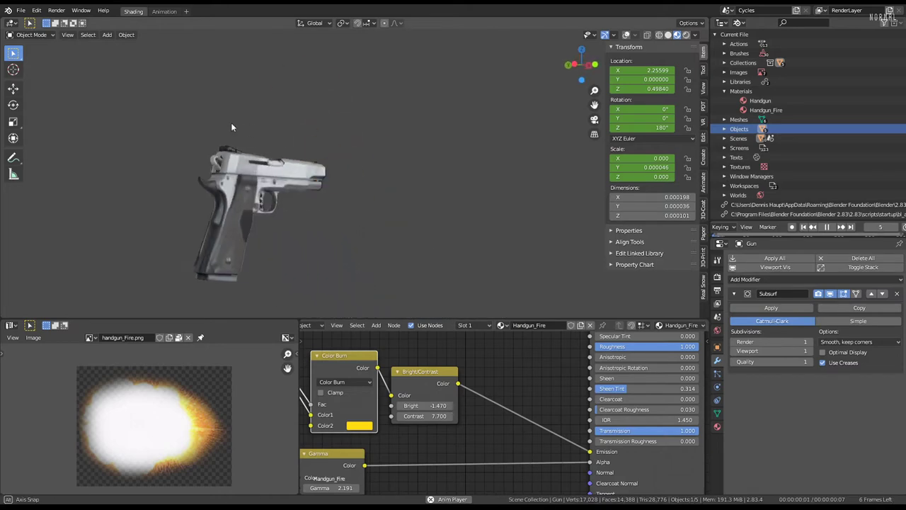
middle_click_drag(257, 135, 370, 132)
Ease the flash Bright/Contrast to -0.770 brightness and 6.300 contrast, then replay.
scroll(453, 143, "up", 3)
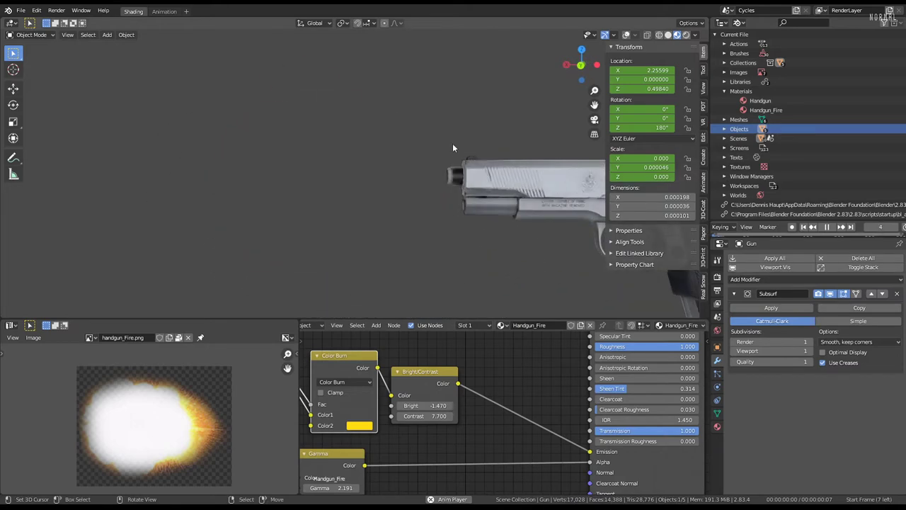
left_click(695, 35)
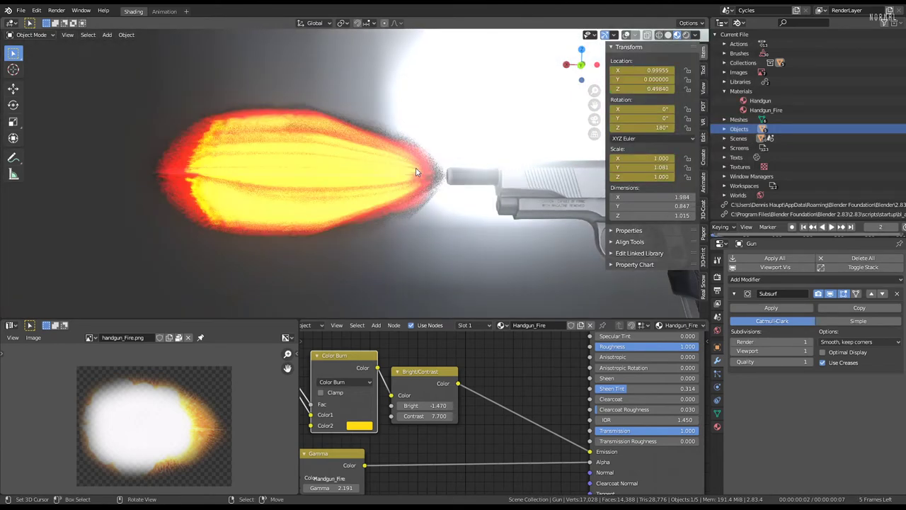
key("space")
scroll(444, 400, "up", 1)
scroll(445, 400, "up", 1)
mouse_move(435, 404)
left_mouse_down()
mouse_move(415, 404)
mouse_move(467, 393)
mouse_move(410, 392)
mouse_move(422, 397)
left_mouse_up()
key("space")
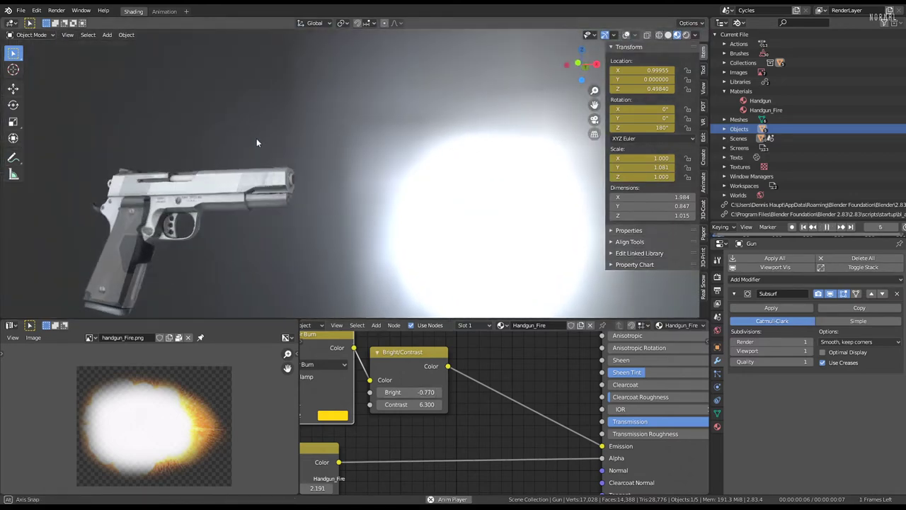
Add a Gamma node of 5.680 between Bright/Contrast and the shader.
key("Escape")
scroll(478, 410, "down", 3)
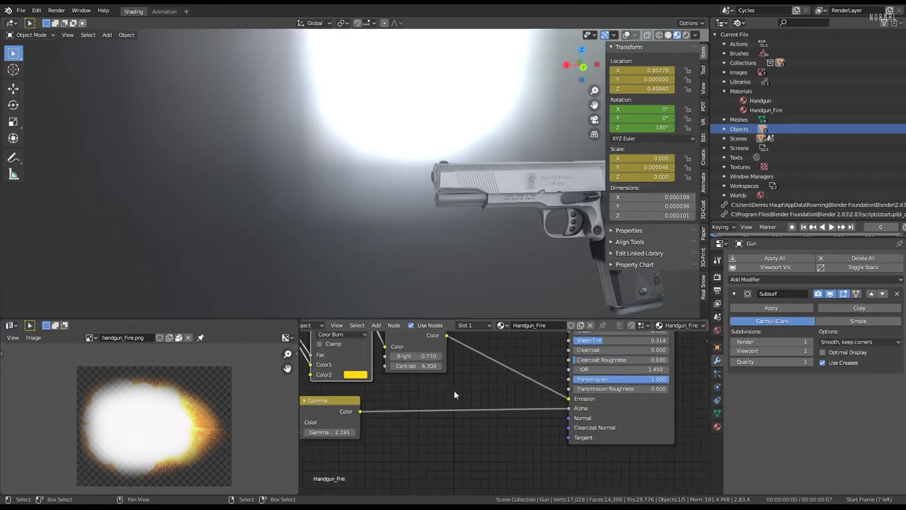
key("shift+a")
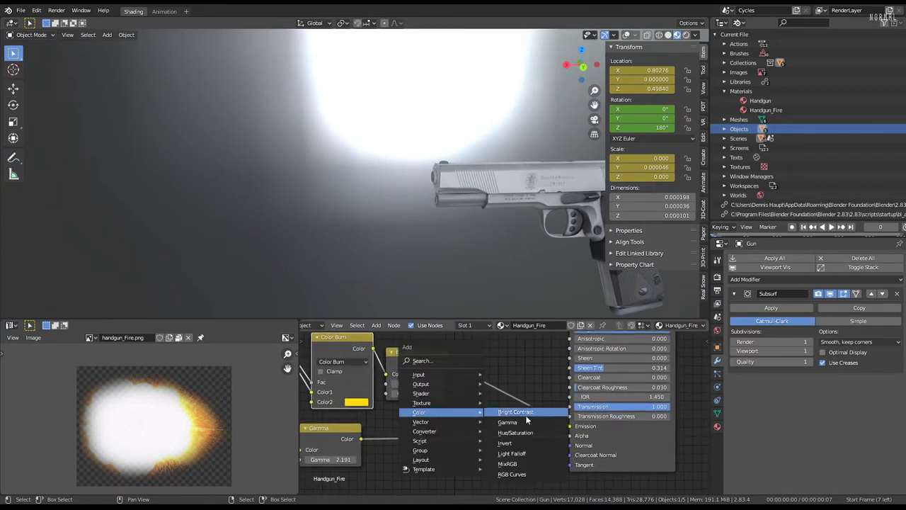
left_click(536, 426)
left_click(513, 377)
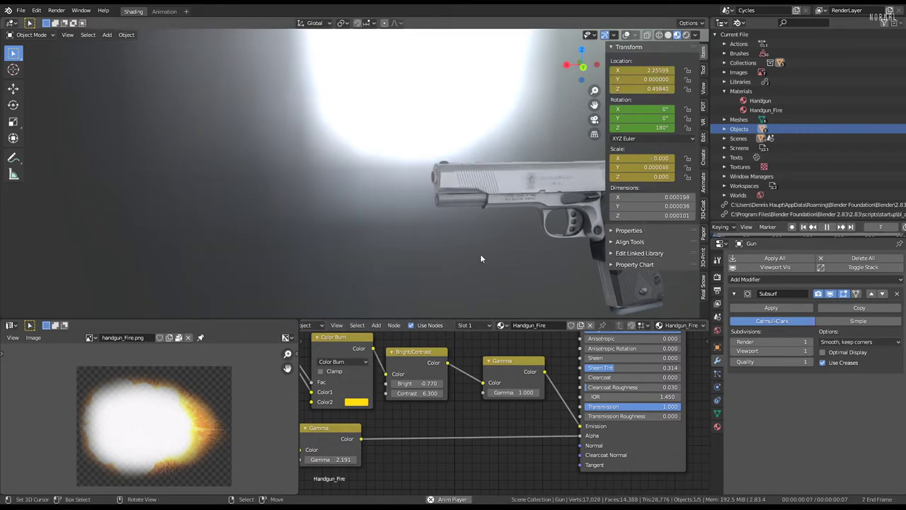
middle_click_drag(482, 397, 461, 397)
scroll(461, 397, "up", 1)
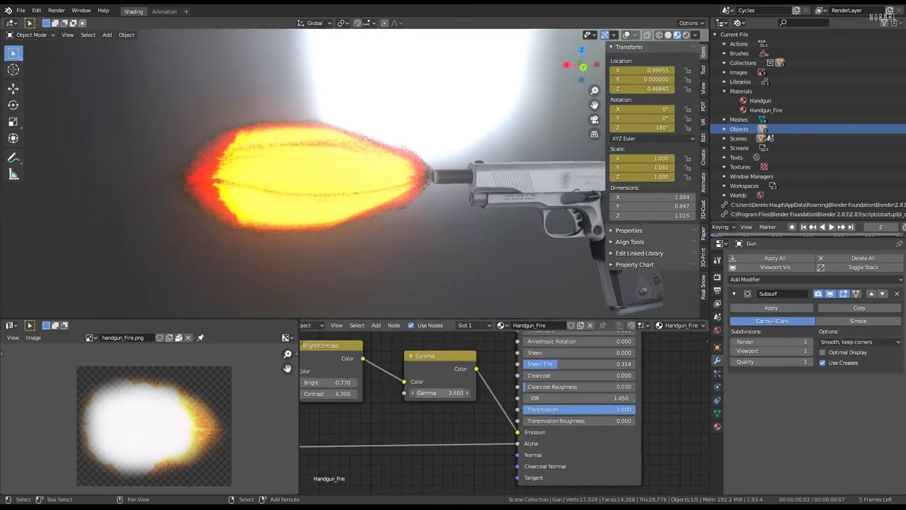
left_click_drag(439, 392, 467, 392)
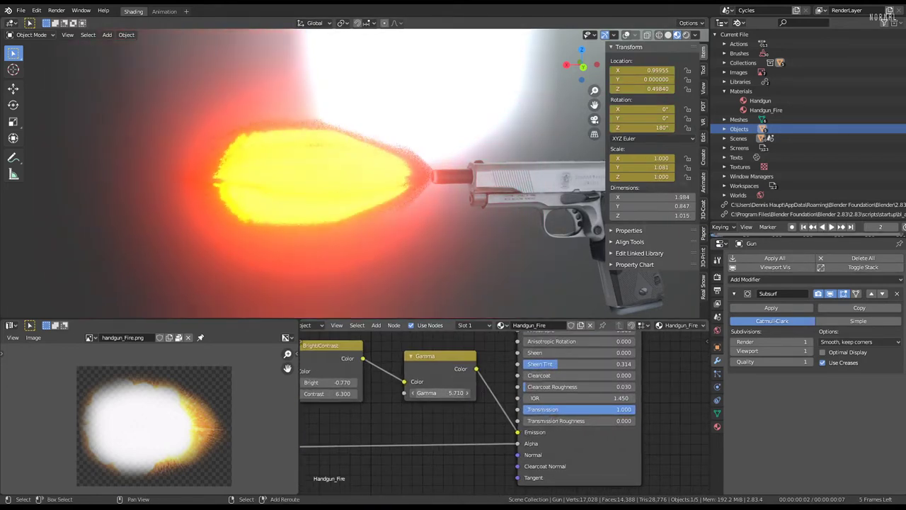
Lower the Bright/Contrast contrast to 4.620 for a redder flash.
mouse_move(346, 152)
middle_mouse_down()
mouse_move(264, 159)
mouse_move(394, 243)
middle_mouse_up()
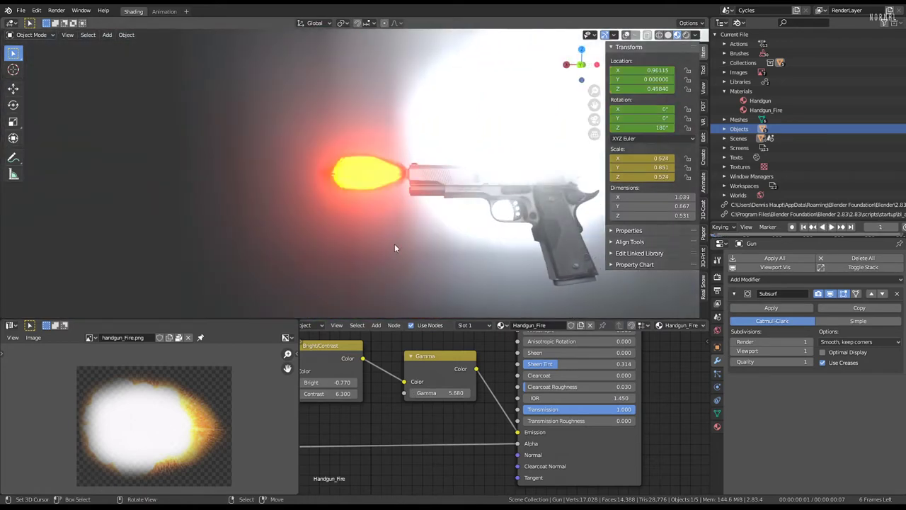
scroll(354, 382, "up", 3)
left_click_drag(446, 394, 418, 394)
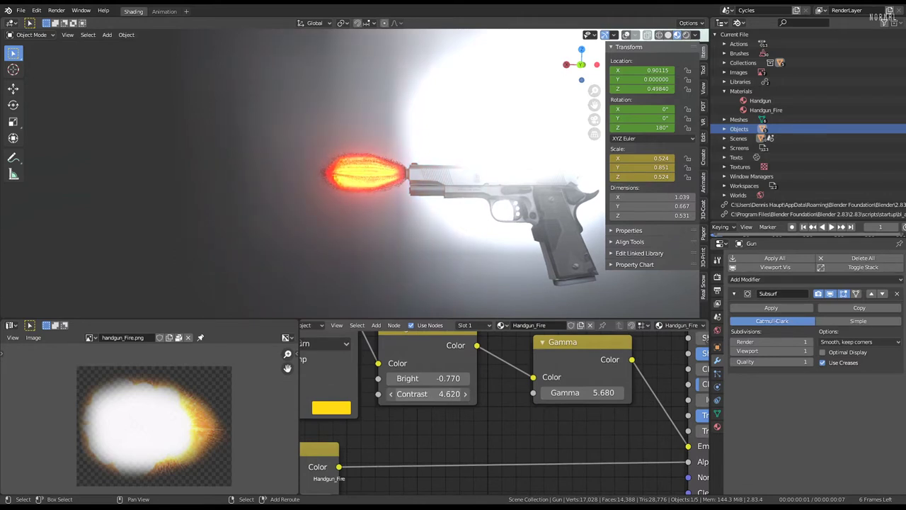
Roughly tune the flash's brightness, contrast and gamma while the animation plays.
left_click_drag(425, 378, 468, 378)
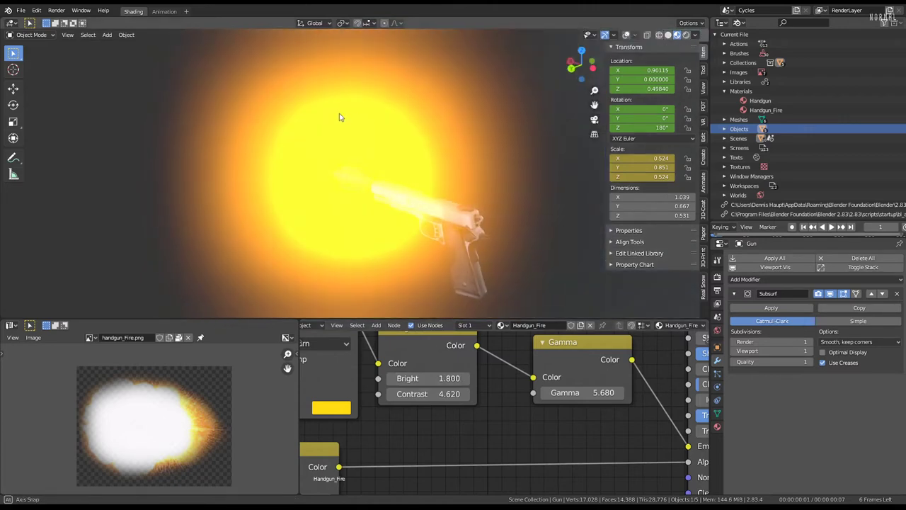
key("space")
middle_click_drag(340, 117, 234, 146)
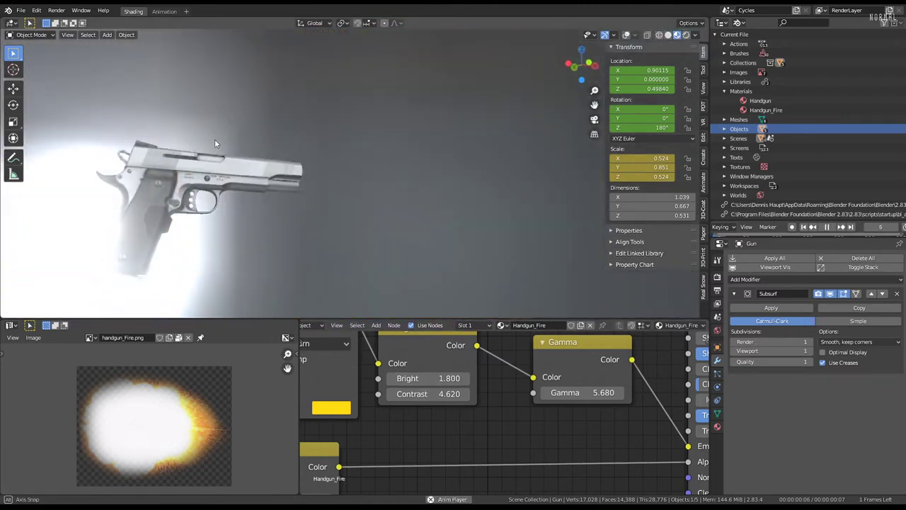
mouse_move(425, 394)
left_mouse_down()
mouse_move(397, 393)
mouse_move(446, 394)
left_mouse_up()
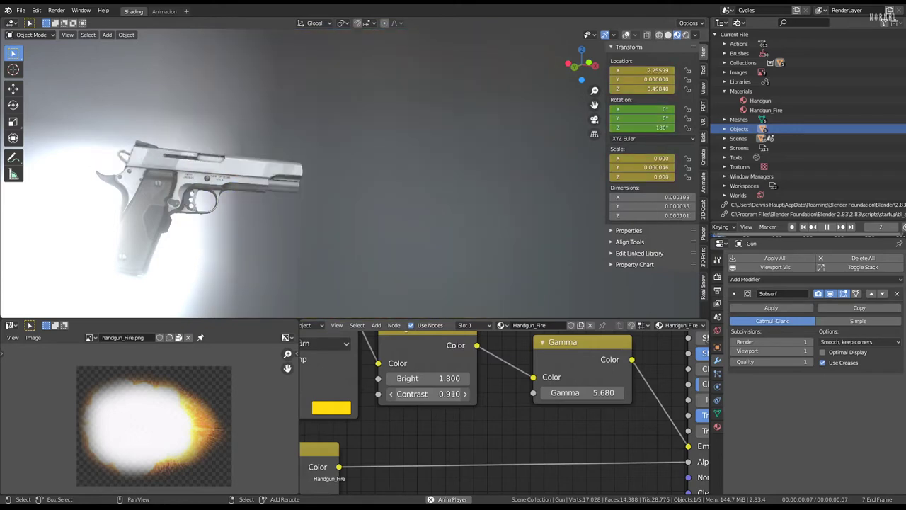
mouse_move(378, 180)
middle_mouse_down()
mouse_move(542, 165)
mouse_move(314, 170)
middle_mouse_up()
middle_click_drag(562, 381, 519, 380)
mouse_move(538, 393)
left_mouse_down()
mouse_move(510, 393)
mouse_move(570, 393)
left_mouse_up()
middle_click_drag(445, 145, 571, 127)
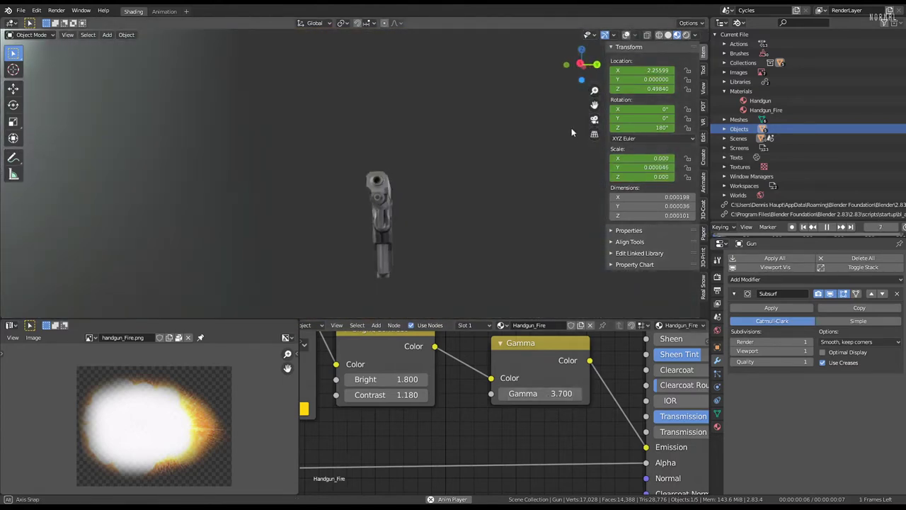
mouse_move(366, 178)
middle_mouse_down()
mouse_move(353, 109)
mouse_move(408, 115)
mouse_move(245, 161)
middle_mouse_up()
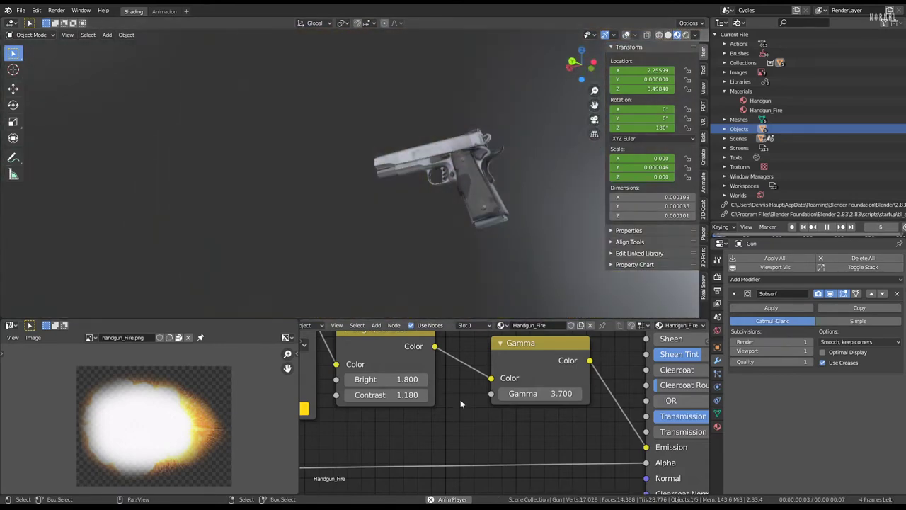
Set the Bright/Contrast node's Contrast to 0.710 and raise Bright to 2.120.
middle_click_drag(460, 399, 392, 389)
mouse_move(391, 388)
left_mouse_down()
mouse_move(332, 389)
mouse_move(371, 389)
left_mouse_up()
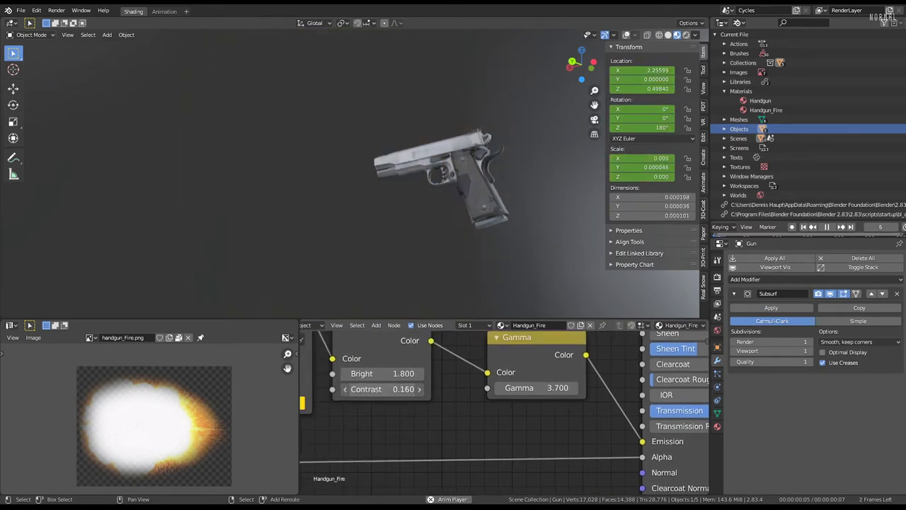
left_click_drag(372, 388, 283, 388)
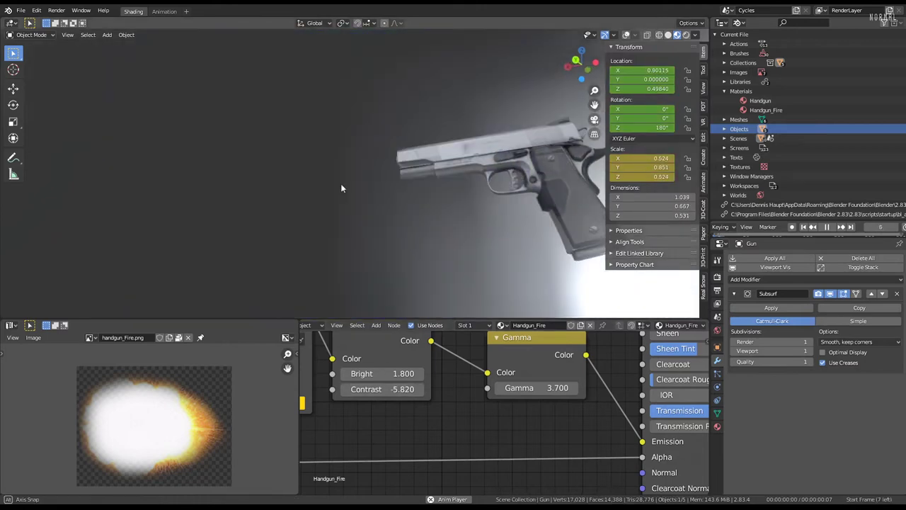
left_click(396, 389)
type("0.71")
key("Return")
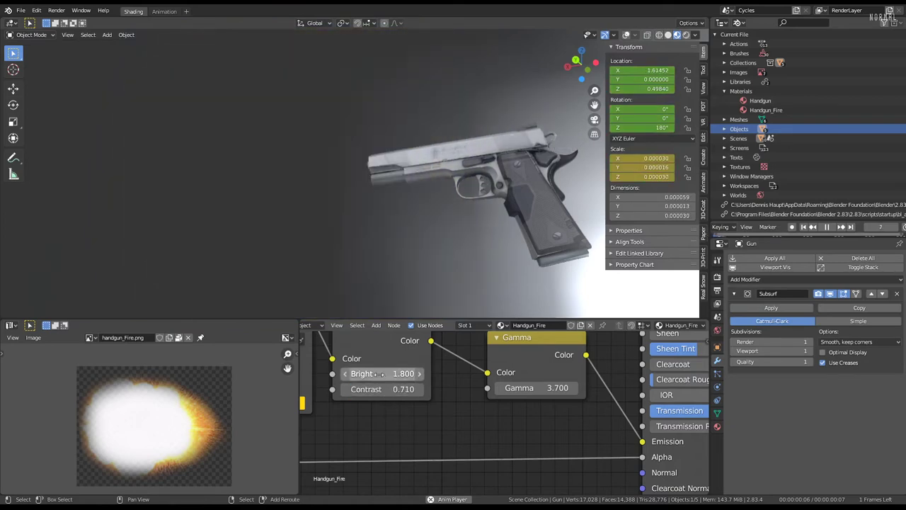
left_click(383, 373)
type("0.9")
key("Return")
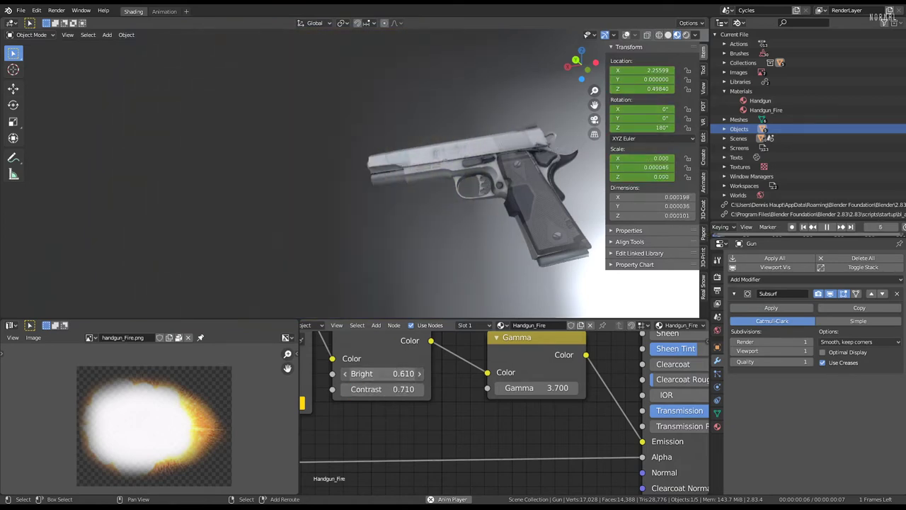
left_click_drag(383, 374, 414, 373)
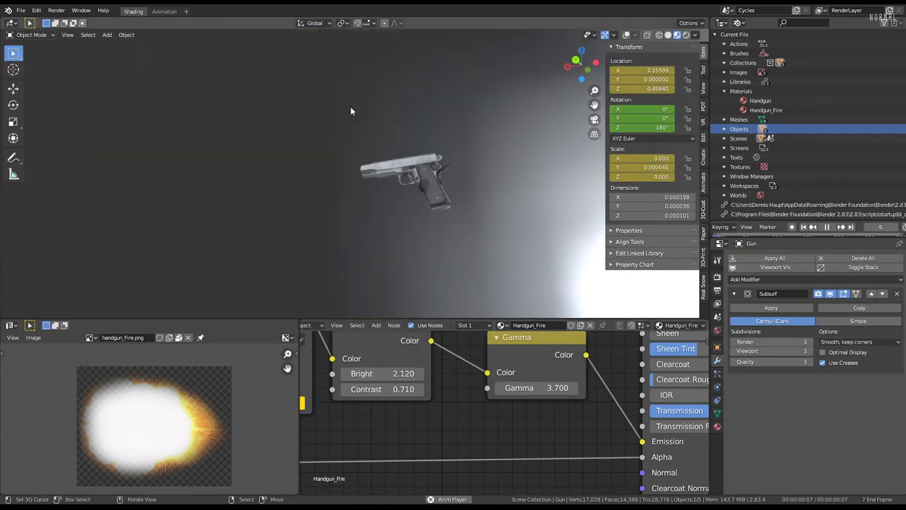
Play the animation to preview the yellow muzzle flash, then select the gun body.
mouse_move(350, 106)
middle_mouse_down()
mouse_move(416, 173)
mouse_move(428, 107)
mouse_move(418, 122)
mouse_move(247, 147)
mouse_move(220, 134)
mouse_move(332, 131)
mouse_move(328, 116)
mouse_move(373, 105)
mouse_move(344, 104)
middle_mouse_up()
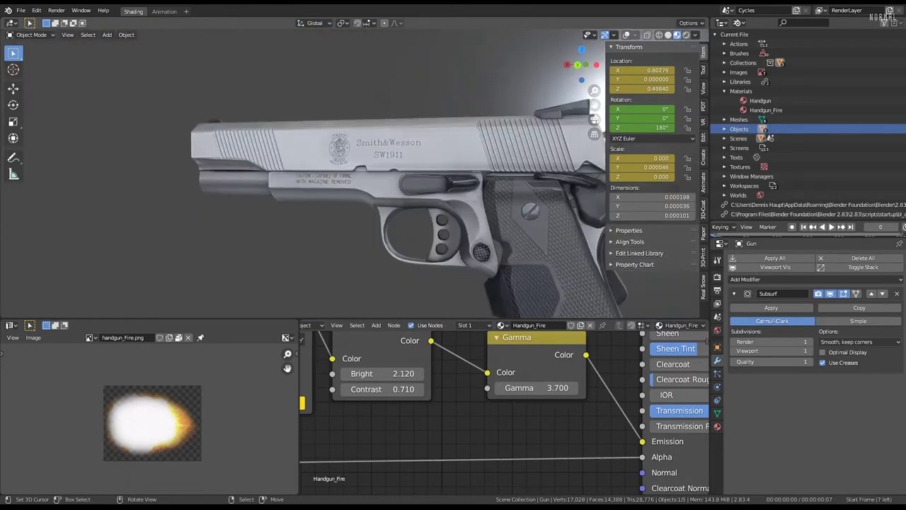
key("space")
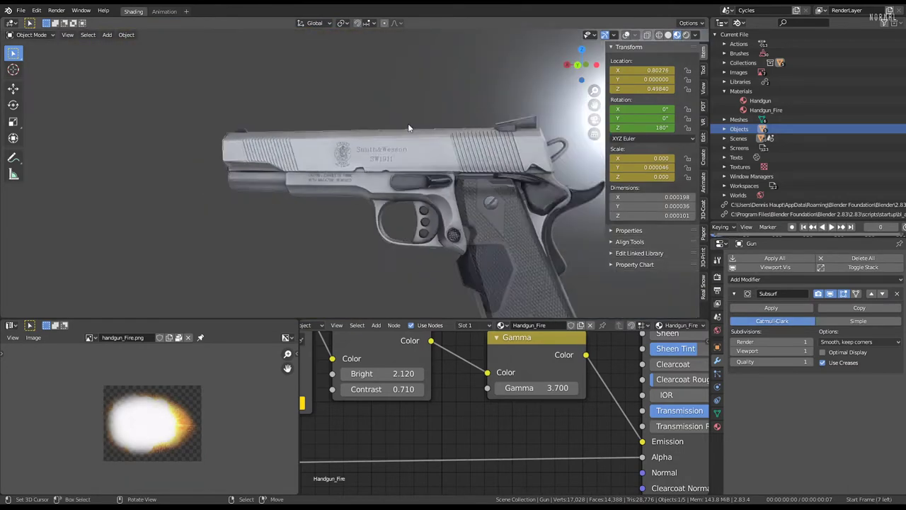
scroll(408, 123, "down", 3)
middle_click_drag(472, 123, 366, 167)
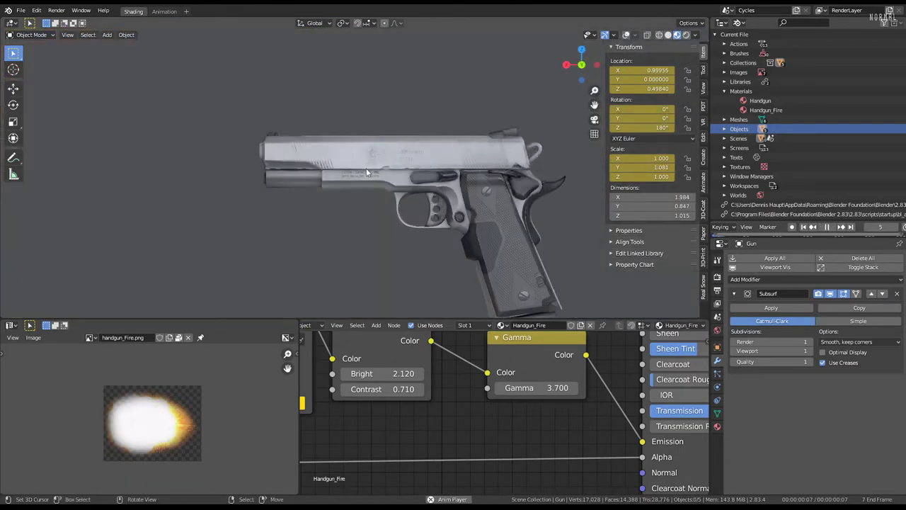
scroll(366, 173, "up", 2)
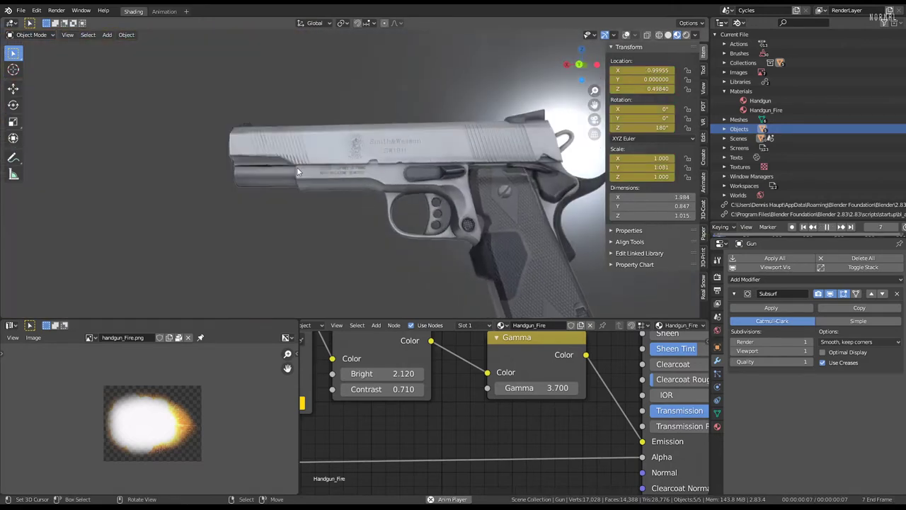
scroll(357, 199, "up", 3)
mouse_move(357, 199)
middle_mouse_down()
mouse_move(412, 197)
mouse_move(465, 212)
middle_mouse_up()
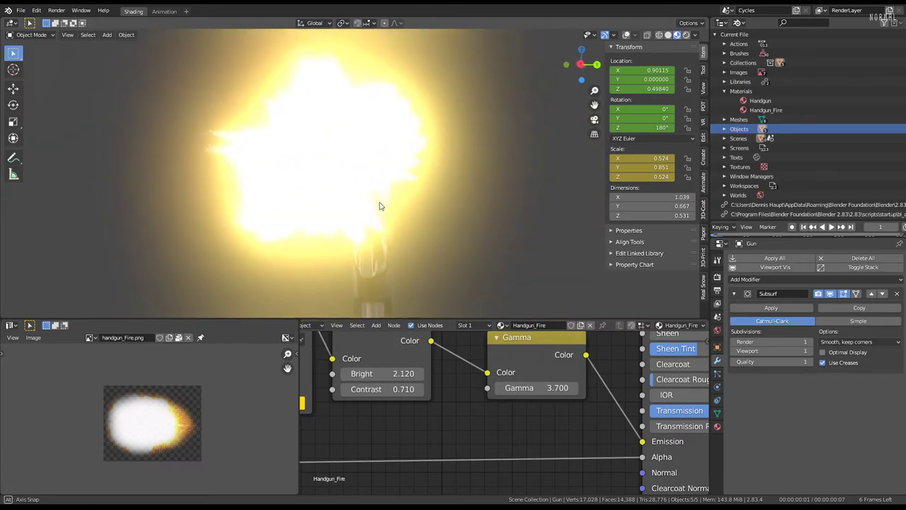
mouse_move(376, 210)
middle_mouse_down()
mouse_move(309, 217)
mouse_move(251, 208)
middle_mouse_up()
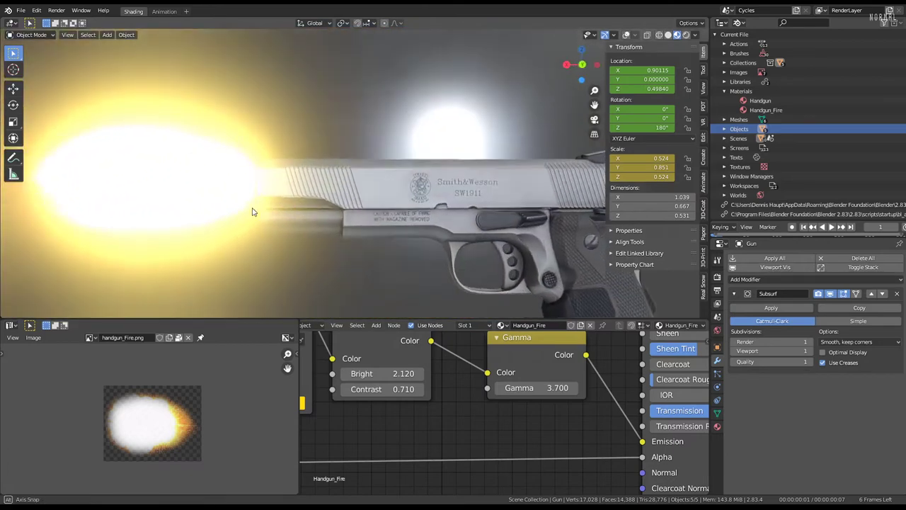
left_click(454, 183)
scroll(454, 183, "up", 2)
scroll(372, 158, "up", 2)
Set the Handgun material's Principled BSDF Metallic to 1.000.
key("g")
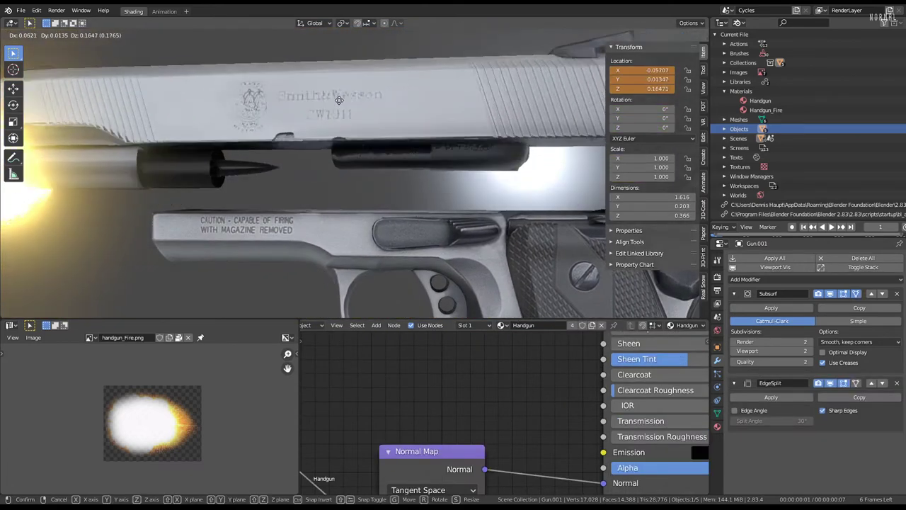
key("Escape")
scroll(496, 418, "down", 2)
middle_click_drag(497, 418, 467, 462)
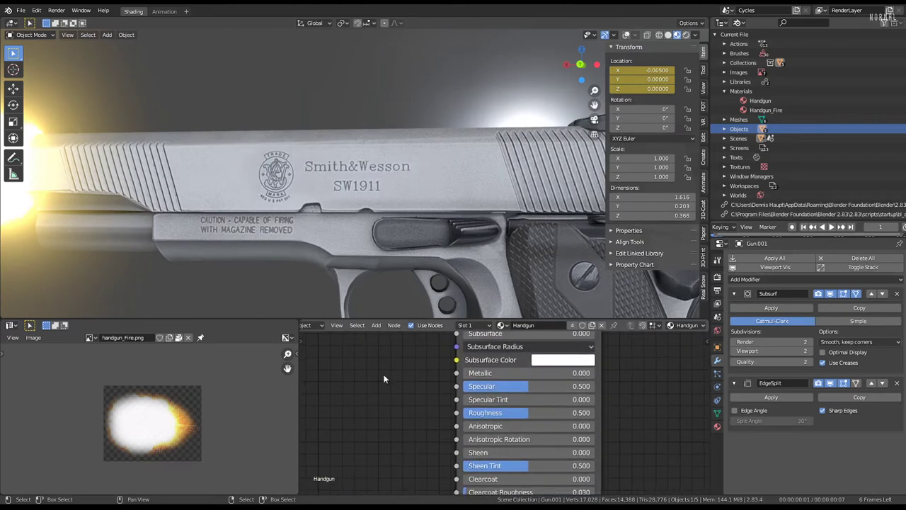
scroll(446, 378, "down", 3)
scroll(421, 379, "down", 2)
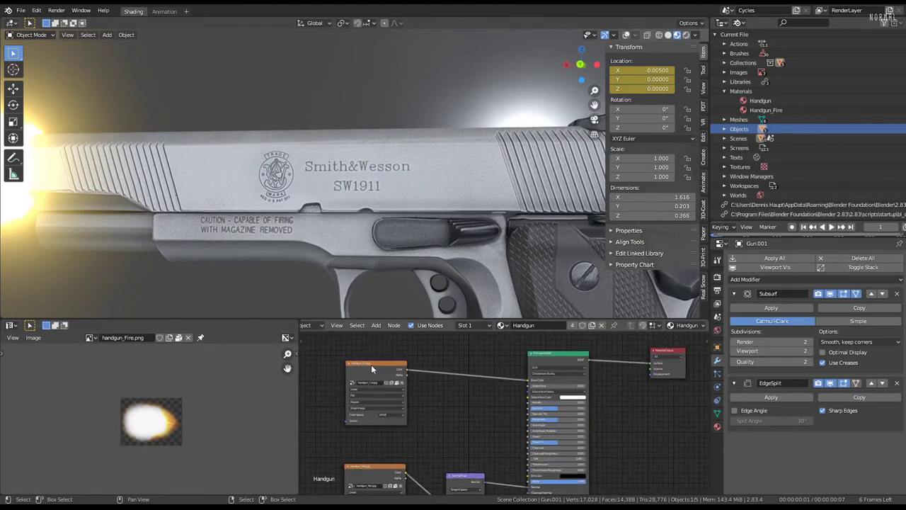
scroll(463, 382, "up", 2)
scroll(467, 396, "up", 2)
scroll(472, 409, "up", 2)
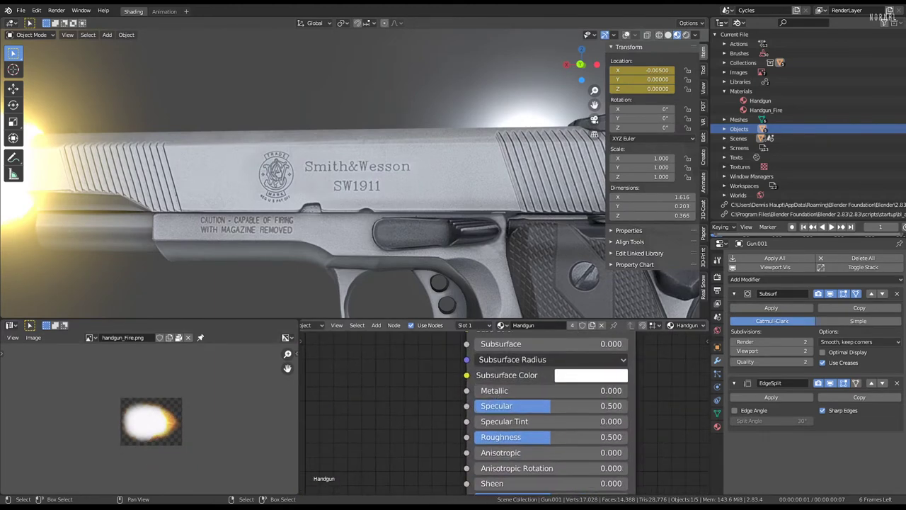
left_click_drag(495, 390, 623, 390)
Find the Normal Map node in the node tree and delete it.
mouse_move(396, 233)
middle_mouse_down()
mouse_move(342, 225)
mouse_move(397, 255)
mouse_move(425, 234)
middle_mouse_up()
scroll(402, 432, "down", 2)
mouse_move(397, 492)
middle_mouse_down()
mouse_move(439, 483)
mouse_move(516, 369)
middle_mouse_up()
scroll(434, 391, "down", 2)
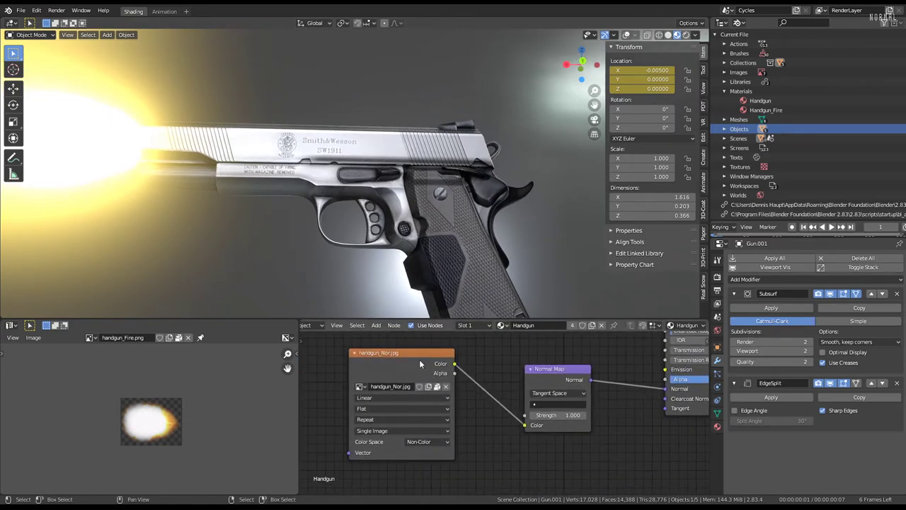
left_click_drag(419, 359, 370, 392)
scroll(441, 385, "down", 2)
scroll(453, 393, "down", 1)
middle_click_drag(535, 405, 536, 420)
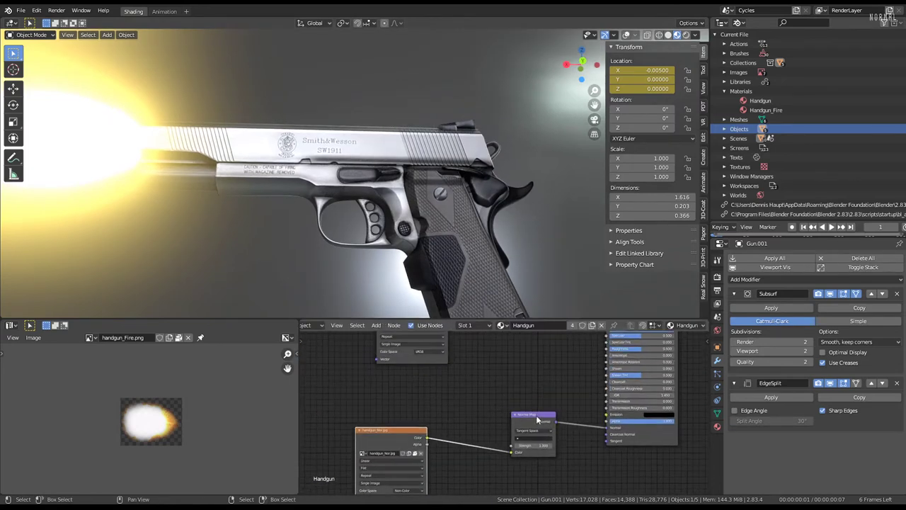
left_click(512, 423)
scroll(524, 382, "up", 2)
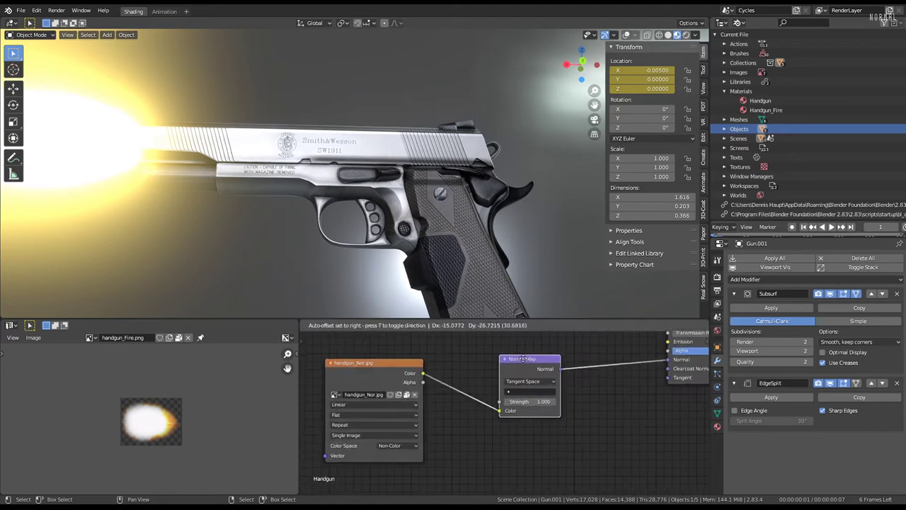
key("x")
Zoom out to view the whole gun and bring up the Add node menu.
scroll(439, 275, "up", 3)
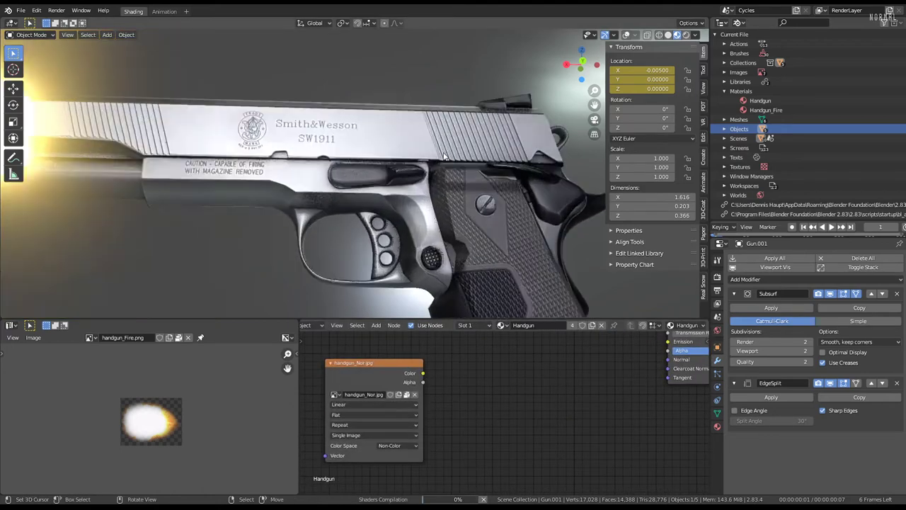
scroll(408, 157, "up", 3)
middle_click_drag(408, 157, 448, 157)
scroll(450, 158, "down", 3)
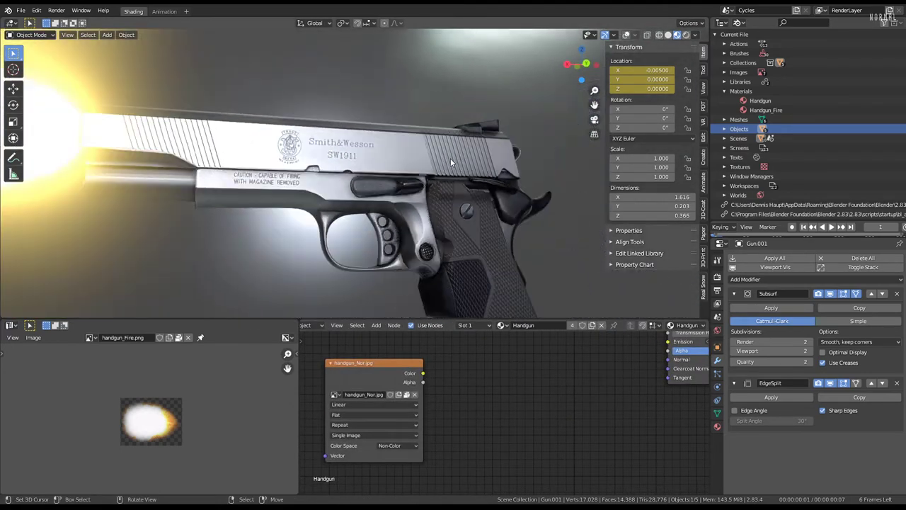
scroll(369, 370, "down", 3)
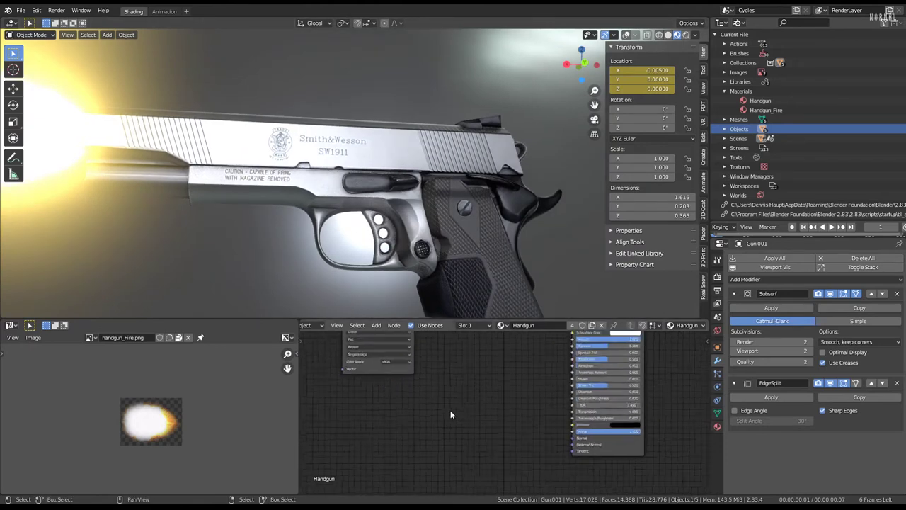
key("shift+a")
scroll(433, 206, "up", 3)
Select Gun_trigger and check its mesh in Edit Mode with wireframe overlays.
mouse_move(432, 207)
middle_mouse_down()
mouse_move(419, 181)
mouse_move(429, 176)
middle_mouse_up()
scroll(430, 176, "up", 2)
left_click(416, 265)
mouse_move(415, 265)
middle_mouse_down("shift")
mouse_move(357, 227)
mouse_move(680, 16)
middle_mouse_up("shift")
key("Tab")
left_click(627, 35)
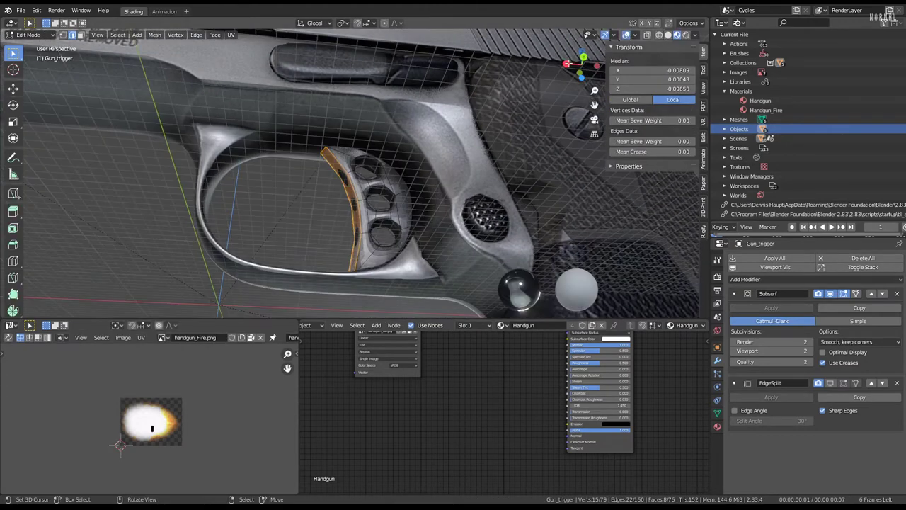
scroll(357, 206, "up", 4)
middle_click_drag(357, 207, 358, 207)
key("Tab")
scroll(362, 203, "down", 3)
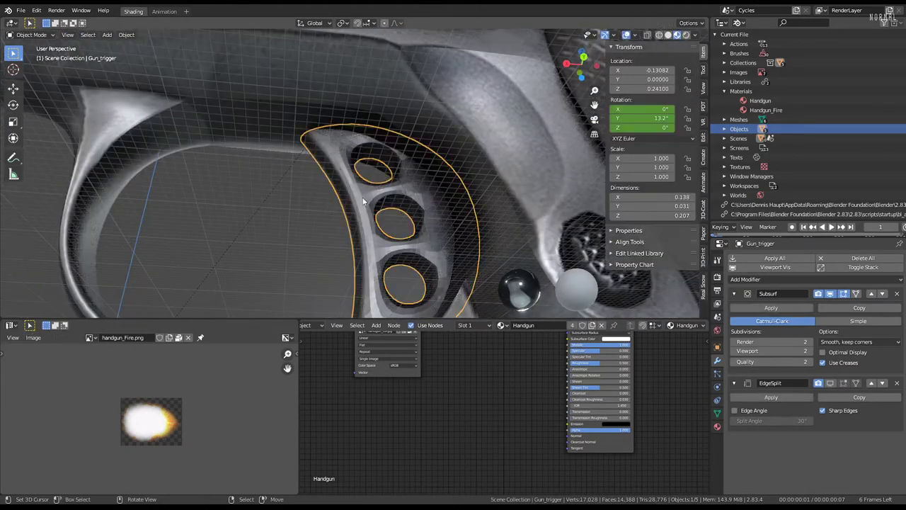
Check the trigger with and without subdivision, then select the tip edge in Edit Mode for a 1.0 crease.
left_click(832, 296)
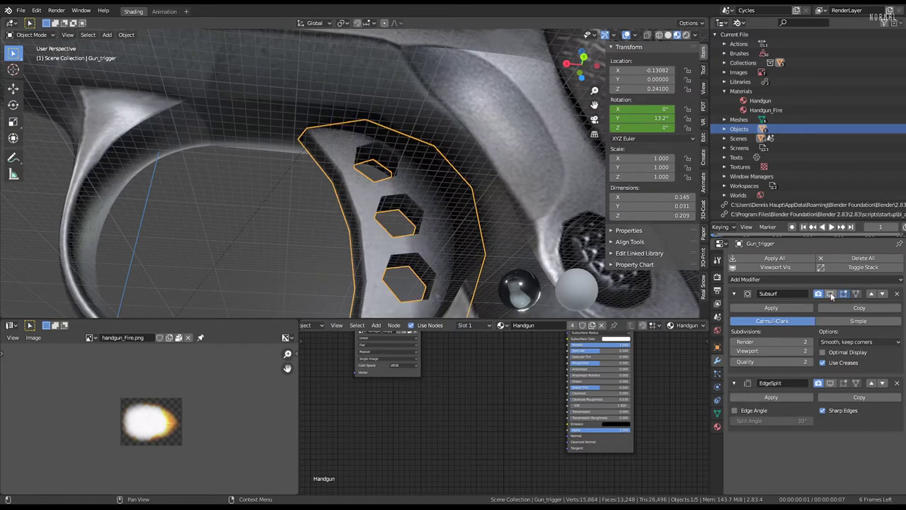
scroll(426, 163, "down", 5)
middle_click_drag(426, 163, 480, 179)
scroll(480, 180, "up", 3)
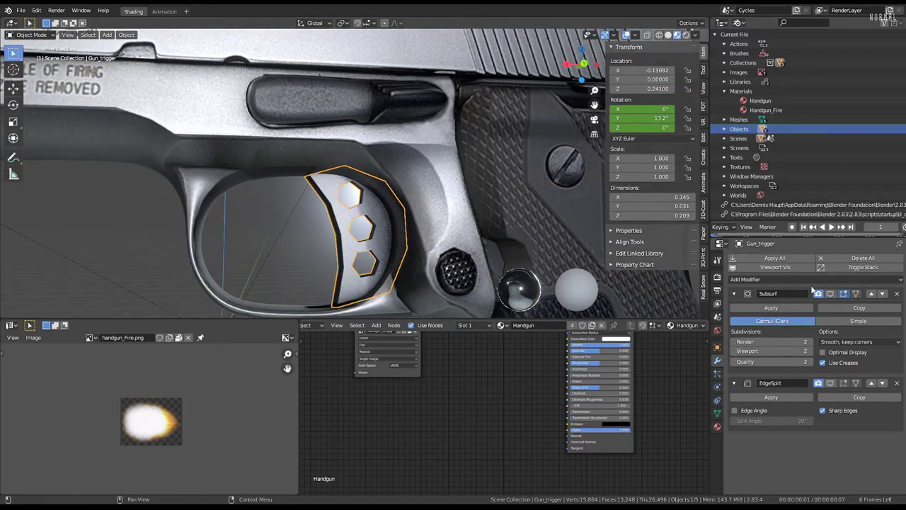
left_click(831, 294)
scroll(435, 192, "up", 3)
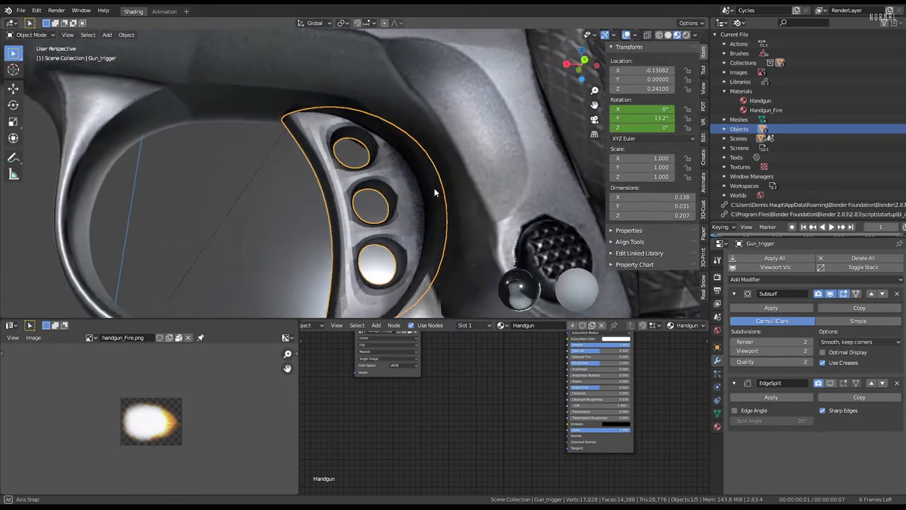
key("Tab")
key("q")
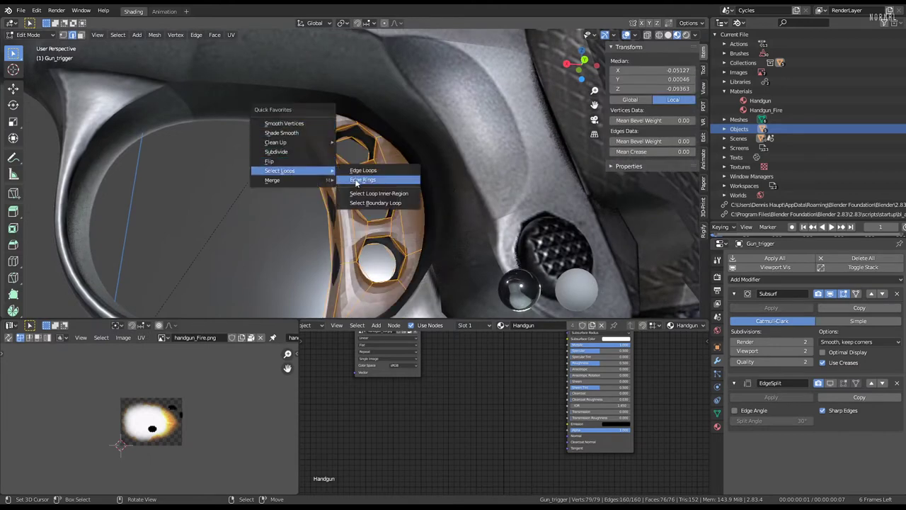
left_click(367, 203)
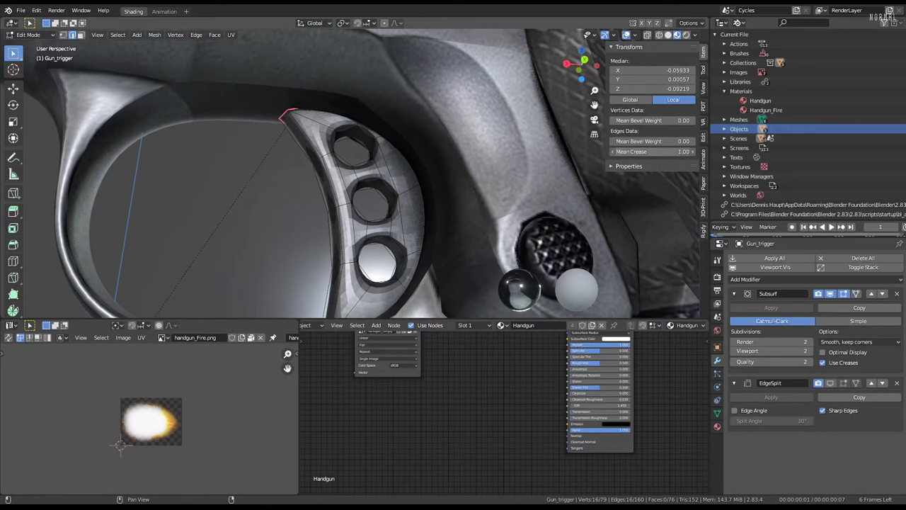
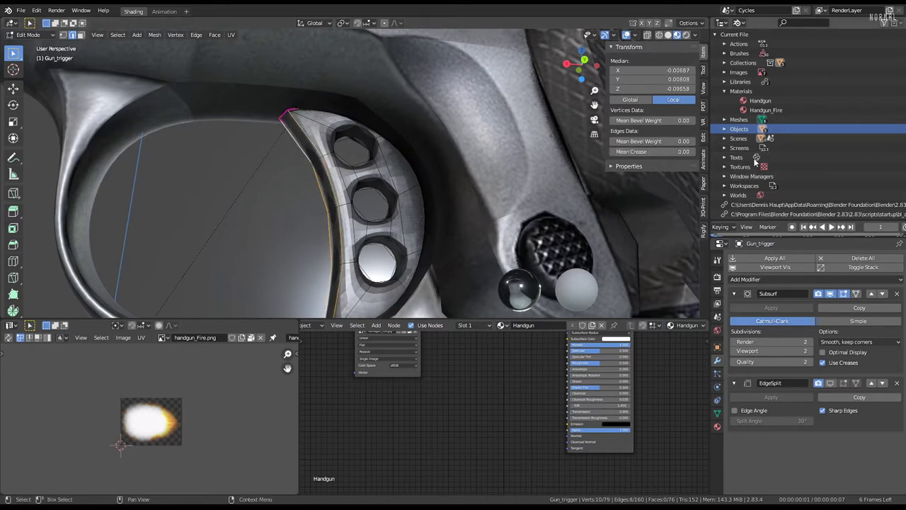
Select the boundary loops of the trigger's three holes and give them a full 1.00 crease.
key("Tab")
middle_click_drag(510, 167, 385, 163)
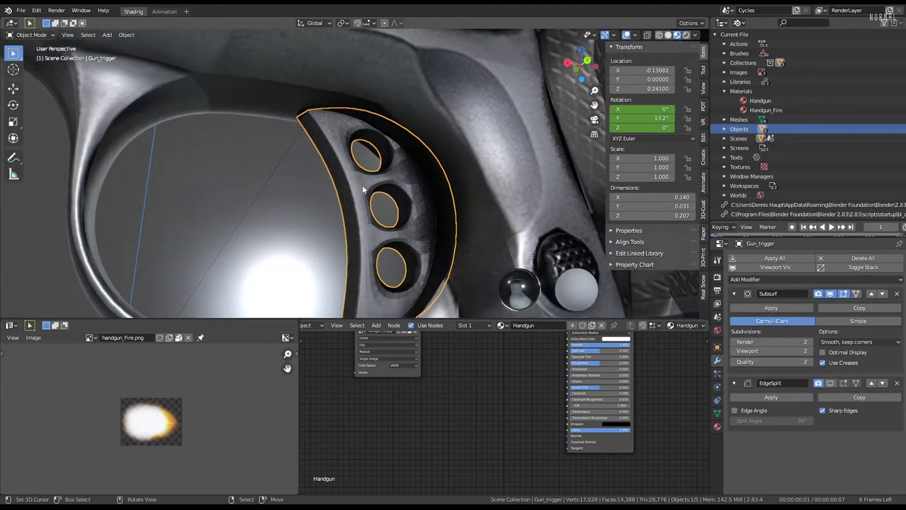
key("Tab")
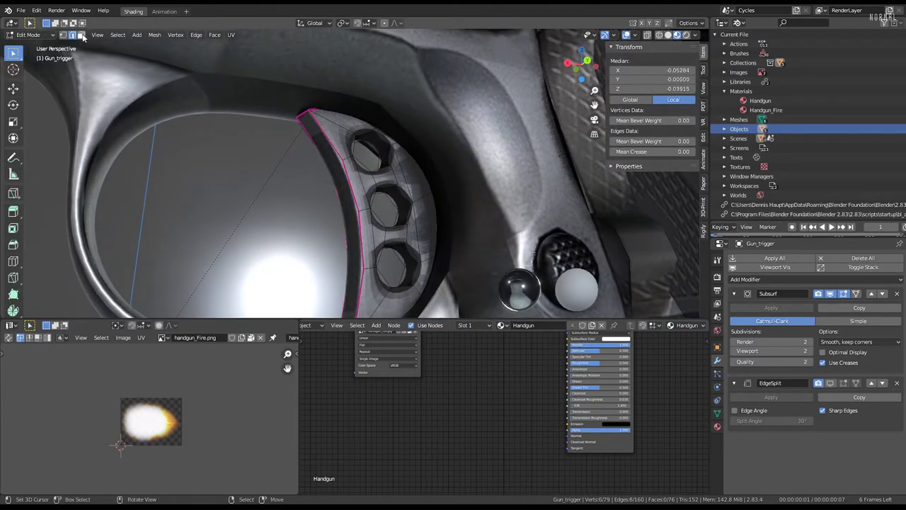
left_click(381, 147, "alt")
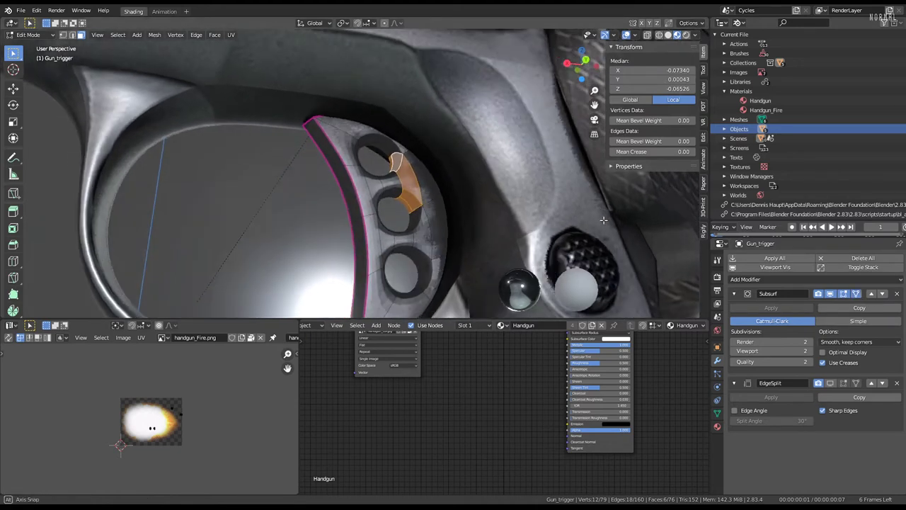
scroll(467, 145, "up", 3)
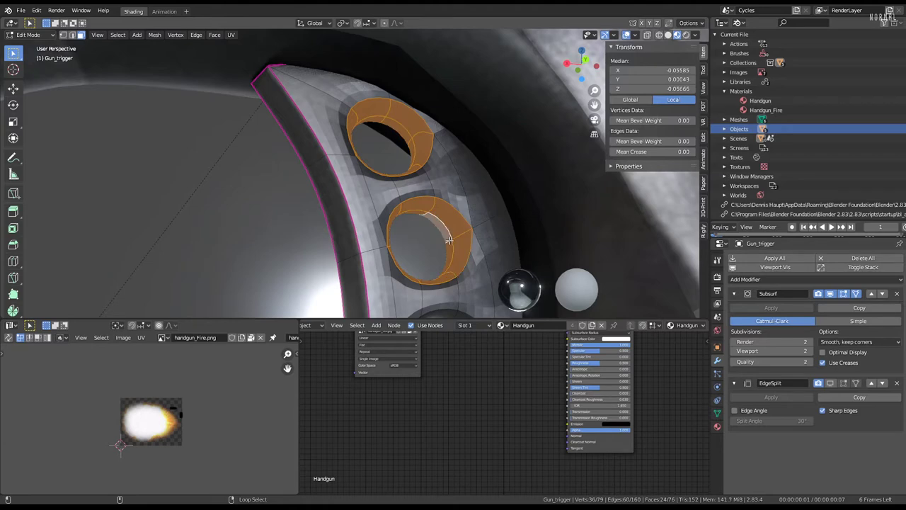
middle_click_drag(449, 241, 465, 253)
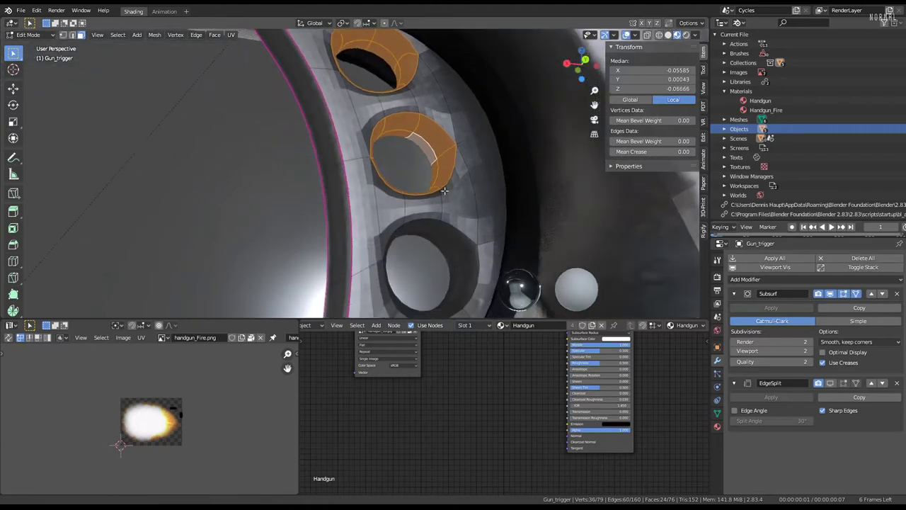
left_click(469, 255, "alt+shift")
key("q")
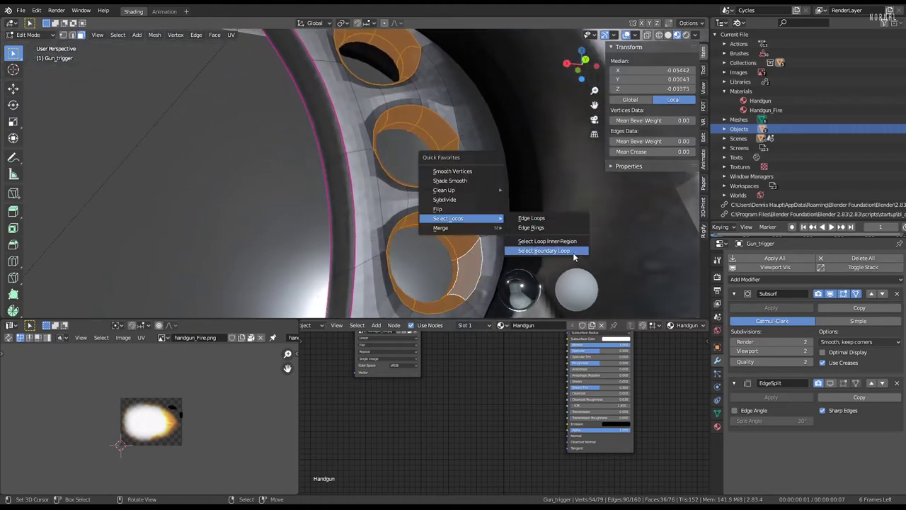
left_click(574, 257)
key("shift+e")
type("1")
key("Return")
key("KP_Decimal")
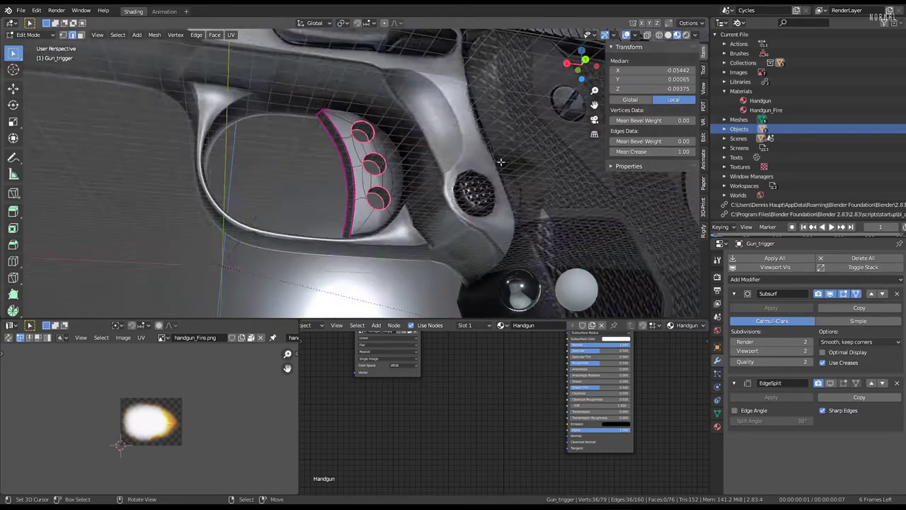
Enter Edit Mode on the Gun.003 frame and select its inner trigger-guard edge loop.
key("Tab")
mouse_move(501, 162)
middle_mouse_down()
mouse_move(407, 151)
mouse_move(399, 159)
middle_mouse_up()
scroll(399, 158, "down", 3)
mouse_move(336, 120)
middle_mouse_down("shift")
mouse_move(336, 175)
mouse_move(336, 156)
mouse_move(268, 162)
mouse_move(448, 153)
mouse_move(685, 104)
middle_mouse_up("shift")
left_click(267, 162)
key("Tab")
scroll(268, 162, "up", 3)
scroll(449, 153, "up", 3)
left_click(462, 151, "alt")
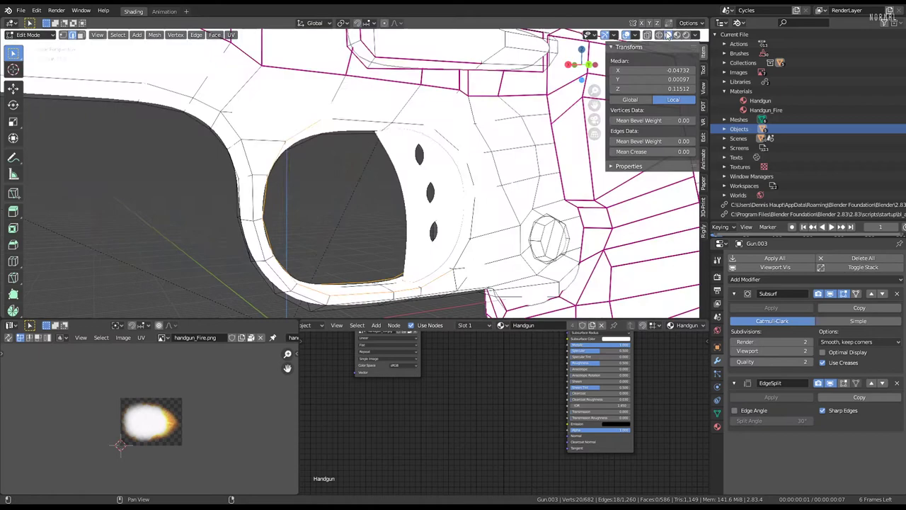
Switch to Solid shading with a yellow-green colour and maximize the 3D view.
left_click(668, 34)
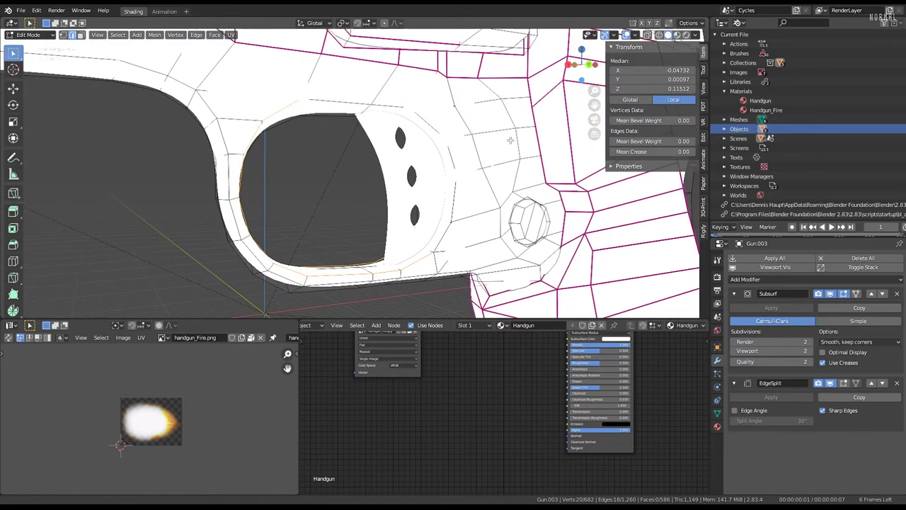
left_click(698, 35)
left_click(684, 84)
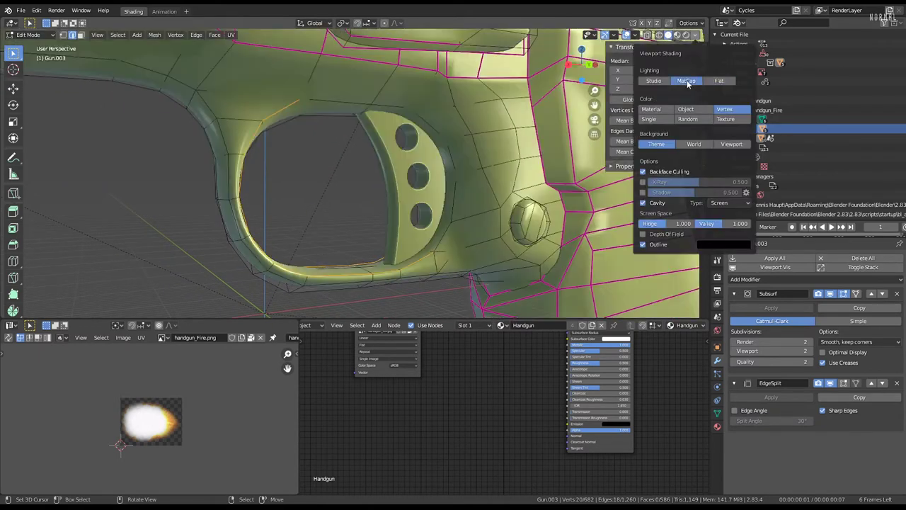
mouse_move(580, 142)
middle_mouse_down()
mouse_move(394, 112)
mouse_move(353, 49)
middle_mouse_up()
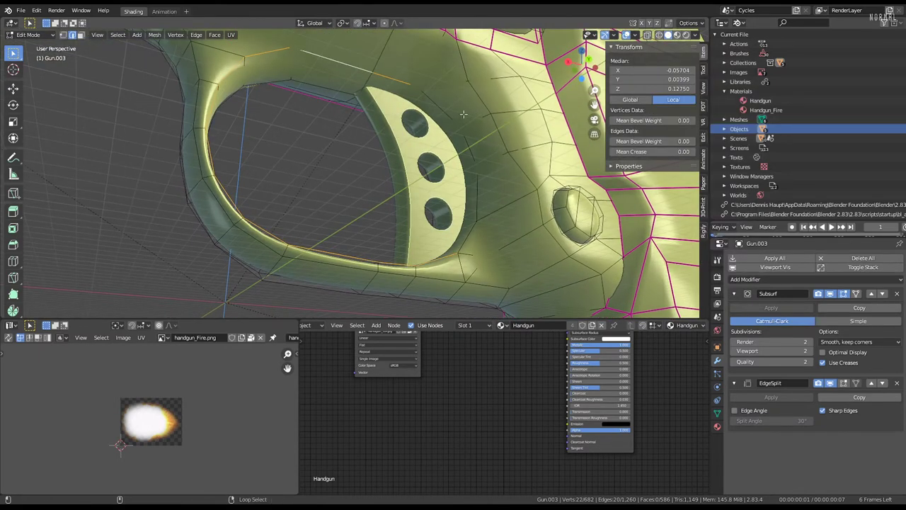
key("ctrl+space")
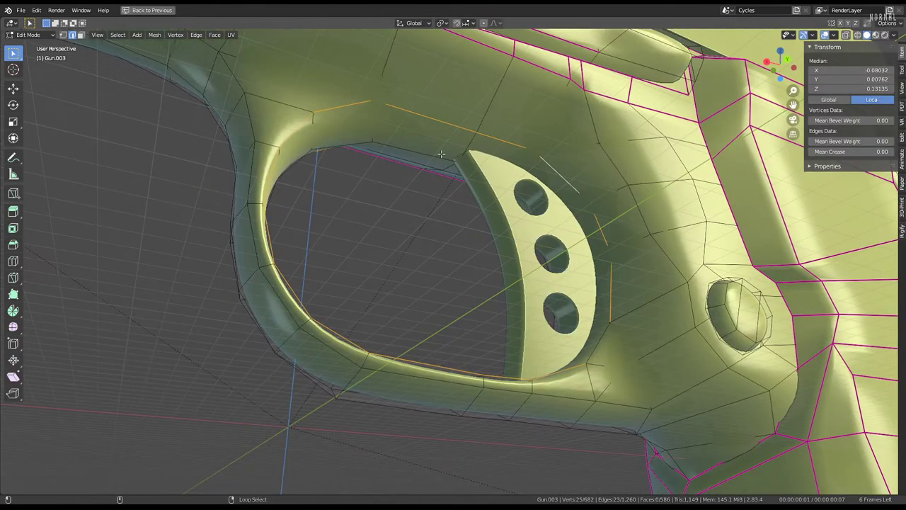
middle_click_drag(441, 154, 504, 357)
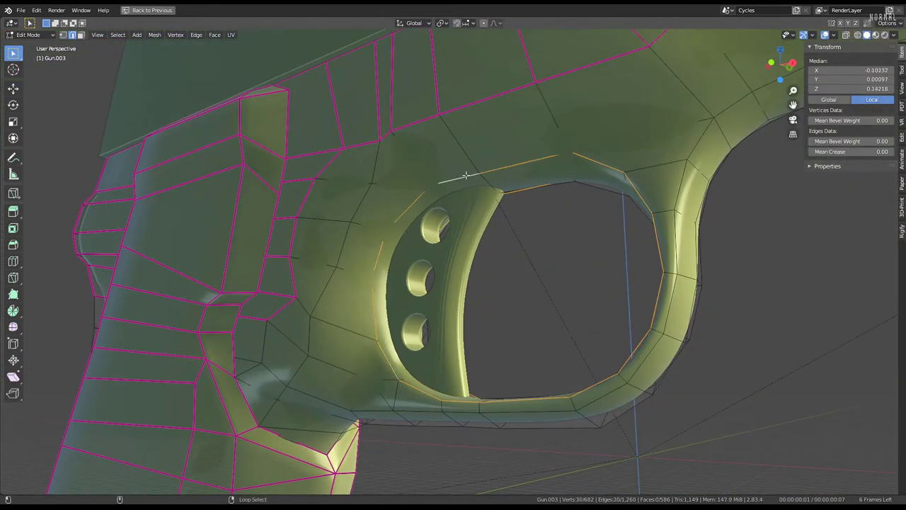
middle_click_drag(466, 175, 592, 175)
Select the trigger-guard edge loops and the frame's side loop, and crease them to 1.00.
left_click_drag(868, 151, 893, 152)
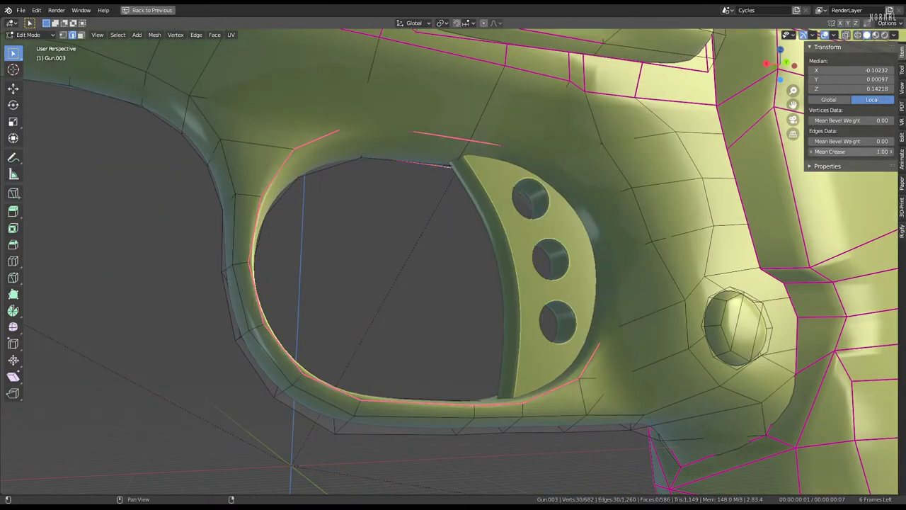
left_click(236, 166, "alt")
left_click(216, 173, "alt")
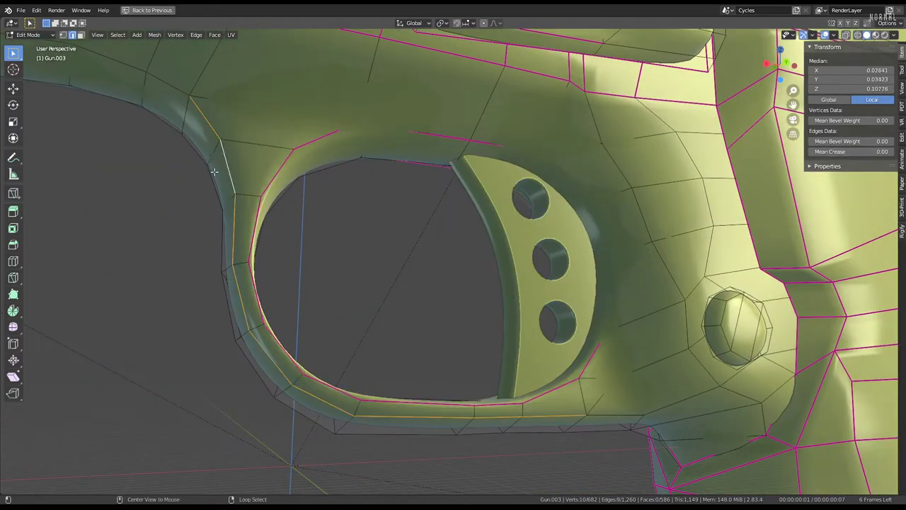
left_click(237, 197, "alt")
scroll(427, 246, "down", 5)
middle_click_drag(428, 247, 356, 176)
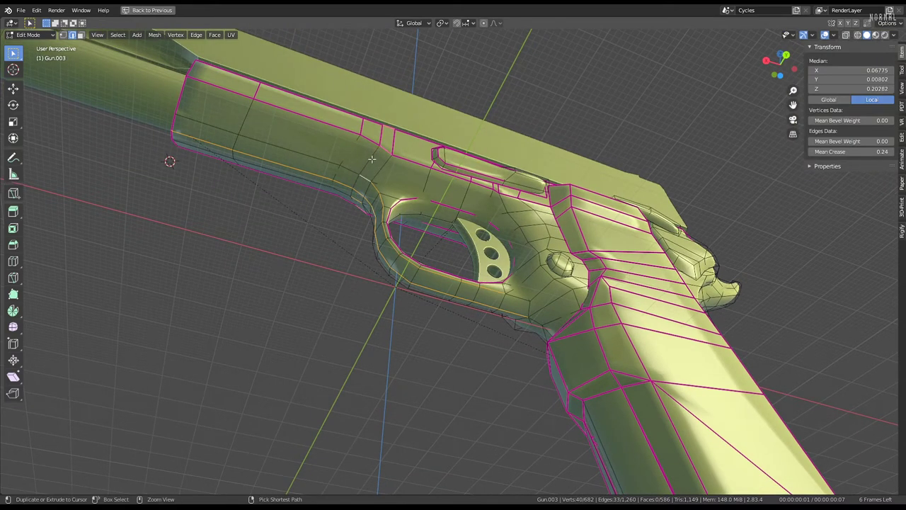
left_click(369, 177, "alt")
middle_click_drag(368, 177, 431, 230)
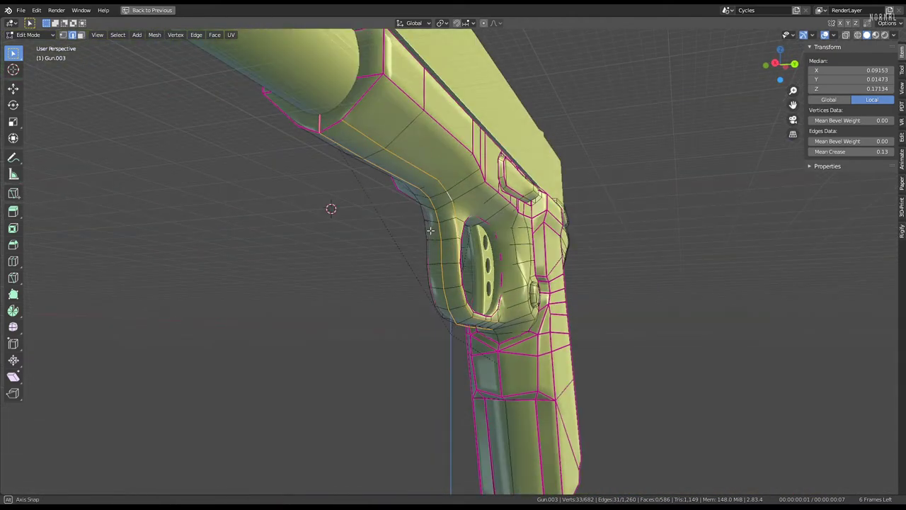
middle_click_drag(333, 123, 425, 212)
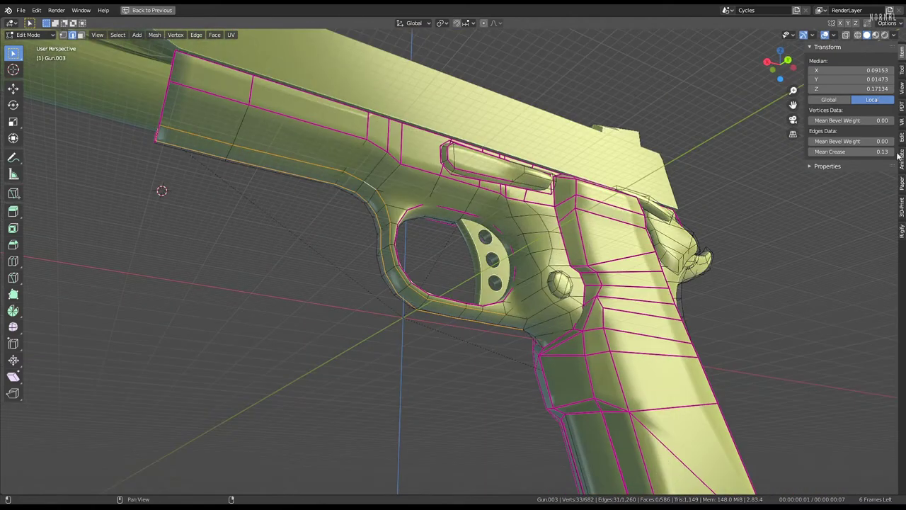
left_click_drag(849, 151, 892, 152)
mouse_move(495, 212)
middle_mouse_down()
mouse_move(564, 216)
mouse_move(425, 215)
mouse_move(457, 220)
mouse_move(416, 187)
middle_mouse_up()
Return the frame to Object Mode and restore the full workspace layout.
key("Tab")
key("Tab")
scroll(416, 187, "up", 3)
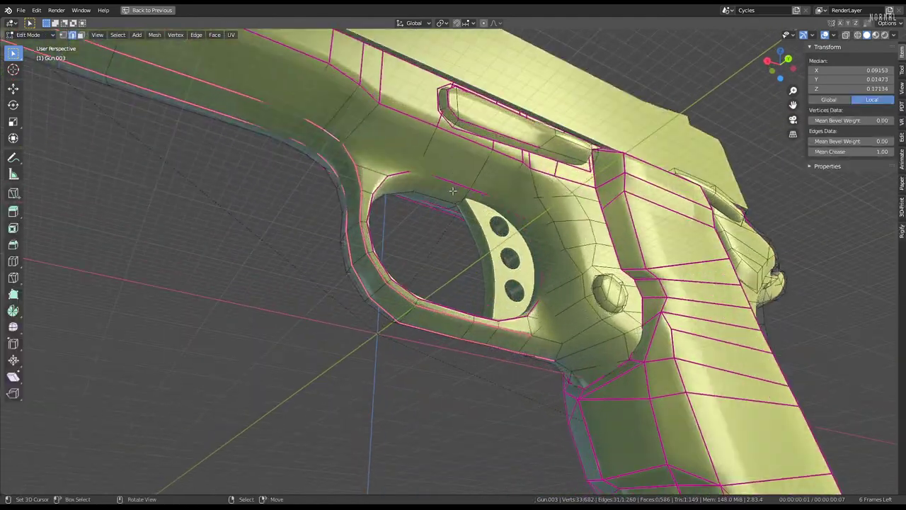
scroll(410, 186, "up", 2)
scroll(409, 187, "up", 3)
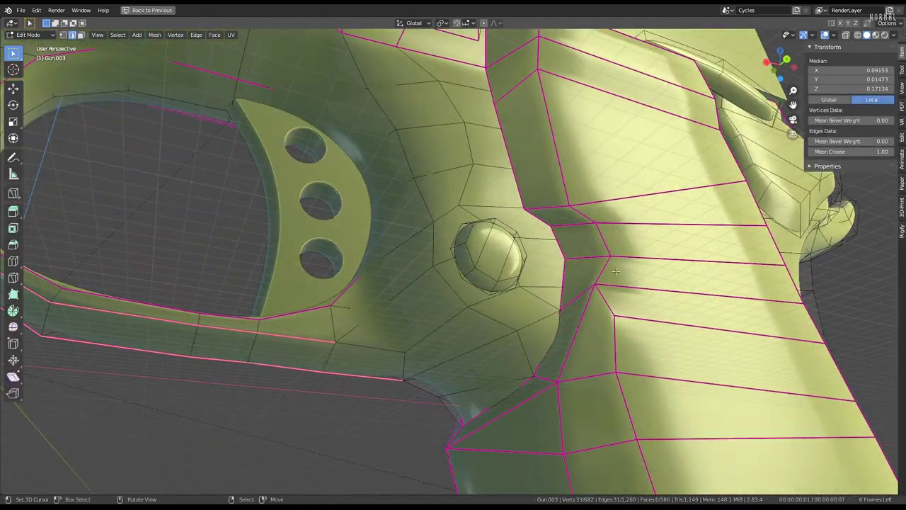
key("ctrl+space")
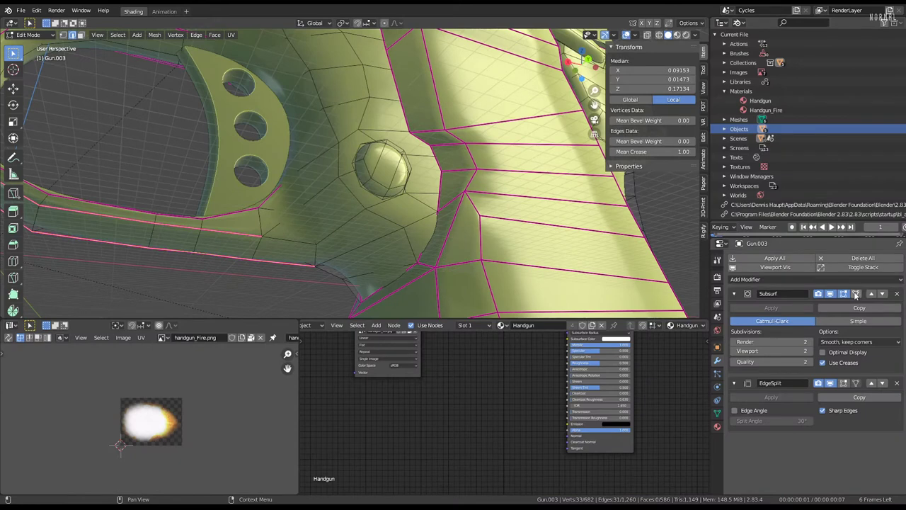
Enable Subsurf On Cage, maximize the view, and fully crease edges beside the trigger guard.
left_click(855, 294)
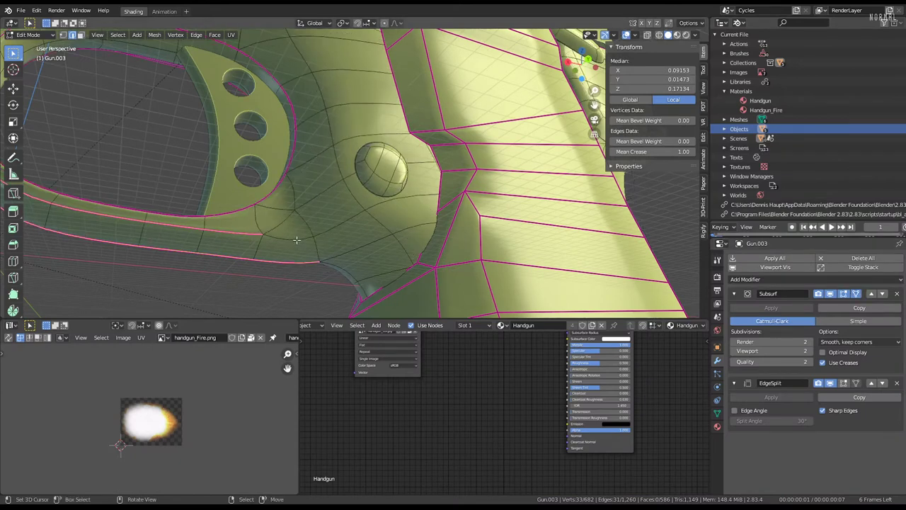
key("ctrl+space")
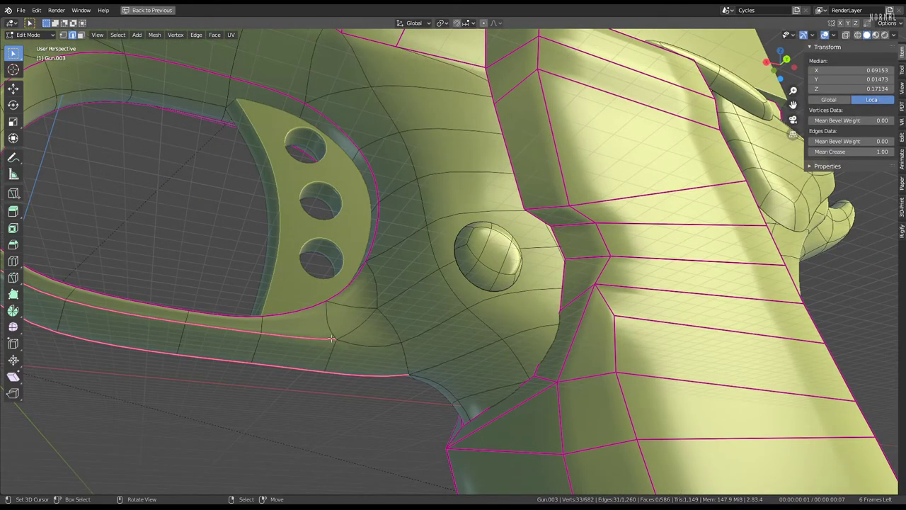
right_click(365, 345)
mouse_move(405, 365)
middle_mouse_down()
mouse_move(504, 320)
mouse_move(485, 313)
middle_mouse_up()
right_click(485, 312, "shift")
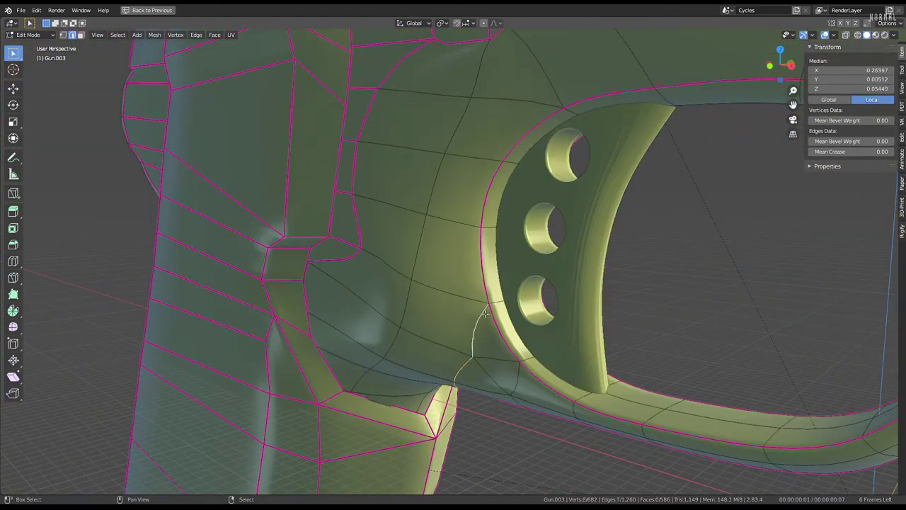
left_click_drag(883, 151, 893, 152)
middle_click_drag(538, 269, 425, 248)
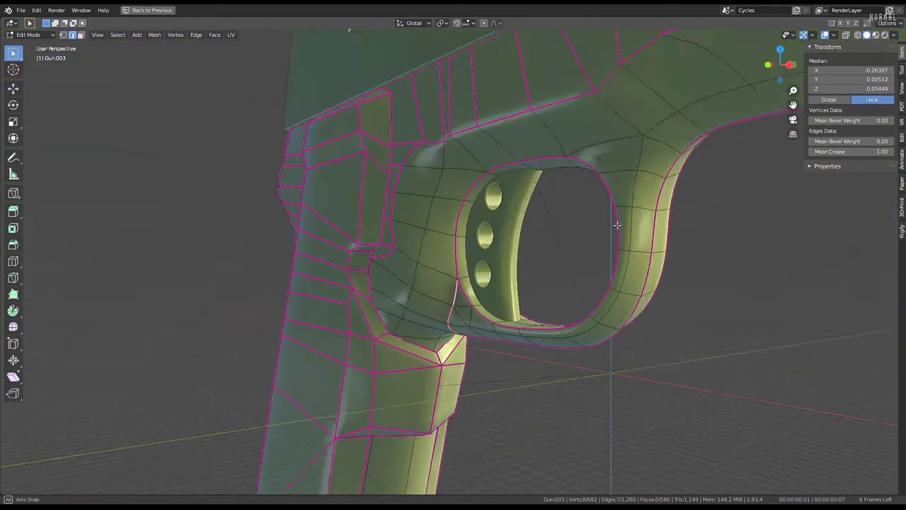
Shortest-path select the edges running past the round button and crease them to 1.
left_click(387, 207, "alt+shift")
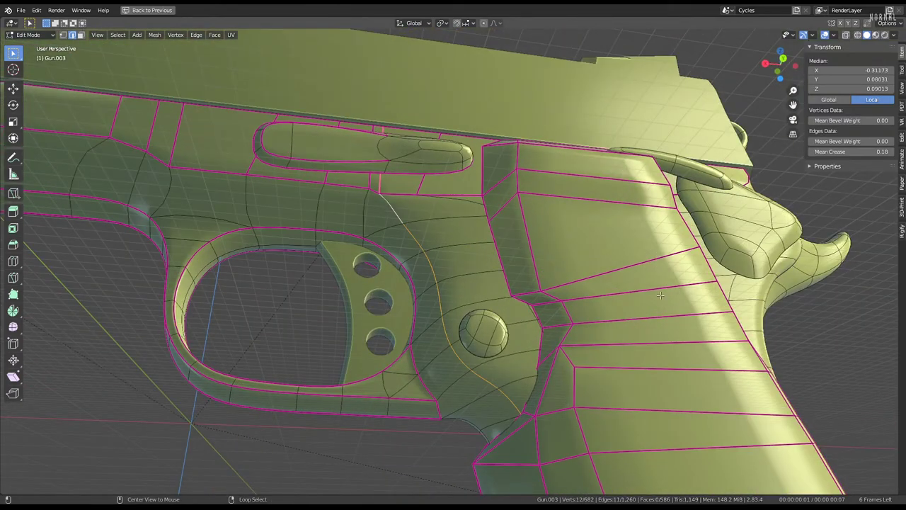
left_click(400, 214)
left_click(498, 395, "ctrl")
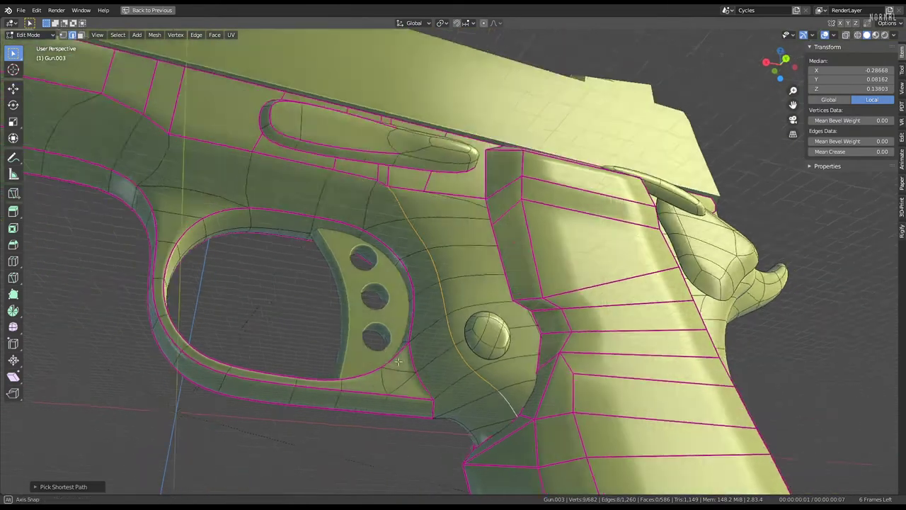
middle_click_drag(499, 395, 556, 306)
left_click(524, 173)
left_click(389, 386, "ctrl")
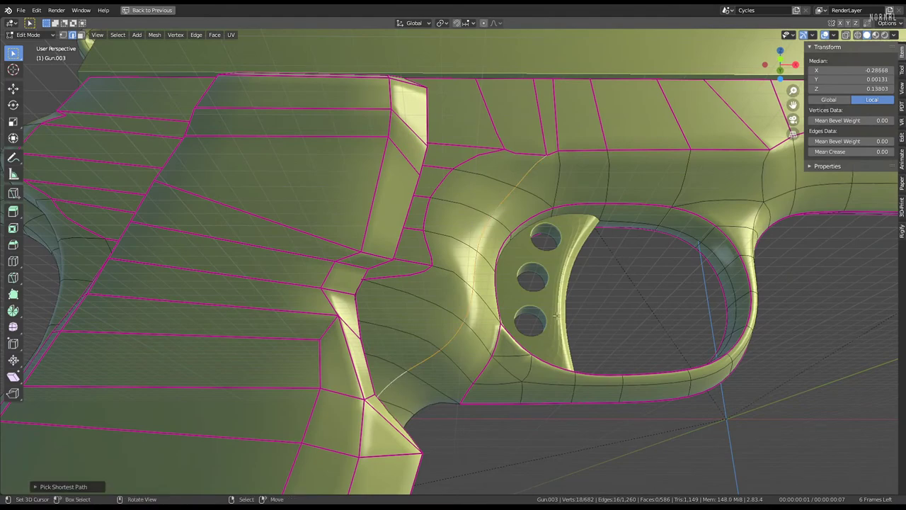
key("shift+e")
type("1")
key("Return")
middle_click_drag(373, 215, 451, 217)
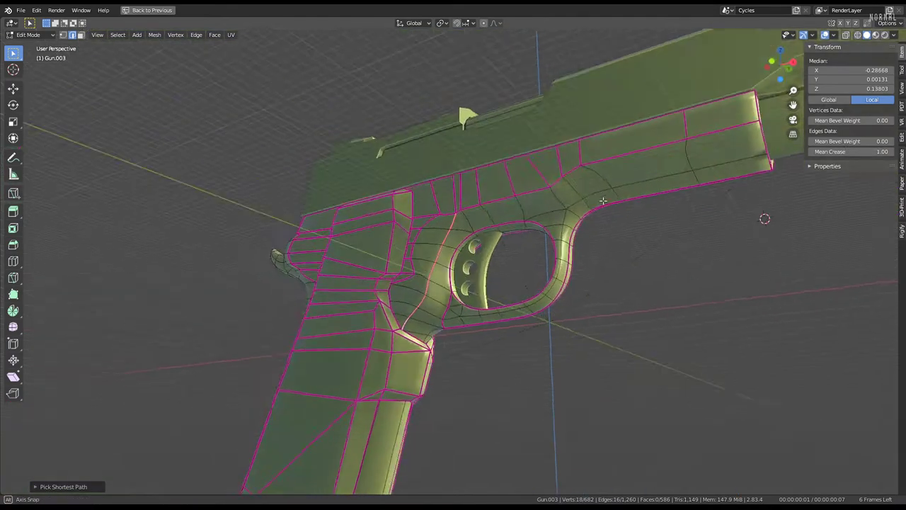
Switch to Material Preview shading and fully crease the frame edge behind the trigger guard.
left_click(876, 35)
mouse_move(468, 177)
middle_mouse_down()
mouse_move(510, 163)
mouse_move(512, 199)
middle_mouse_up()
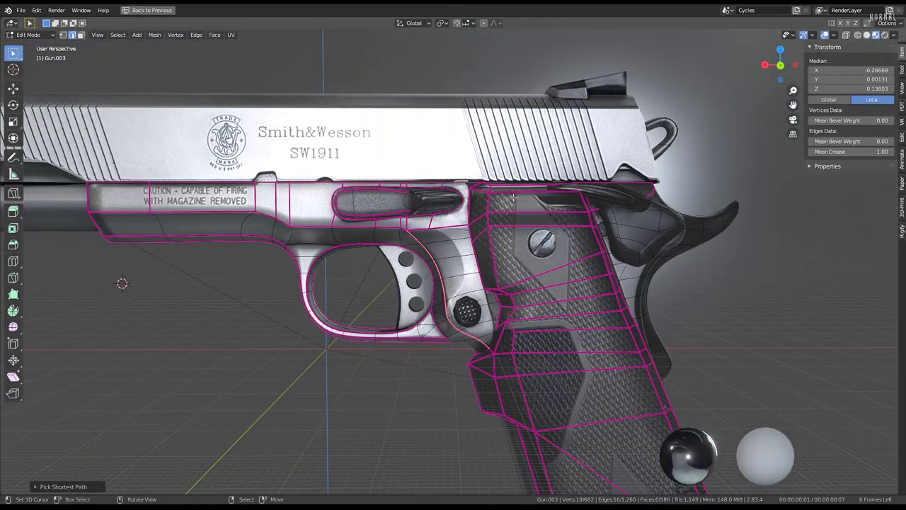
key("Tab")
mouse_move(513, 199)
middle_mouse_down()
mouse_move(450, 210)
mouse_move(501, 209)
middle_mouse_up()
key("Tab")
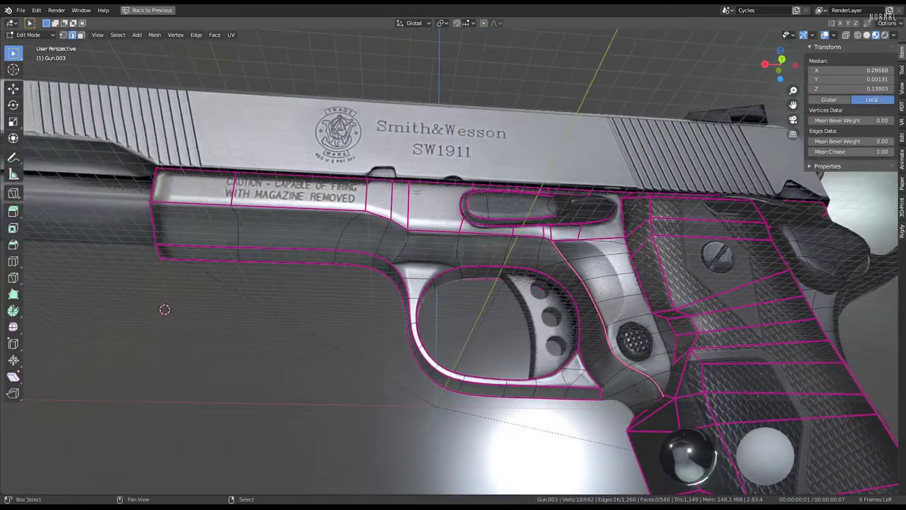
scroll(417, 191, "up", 2)
left_click(529, 281)
left_click_drag(849, 152, 894, 151)
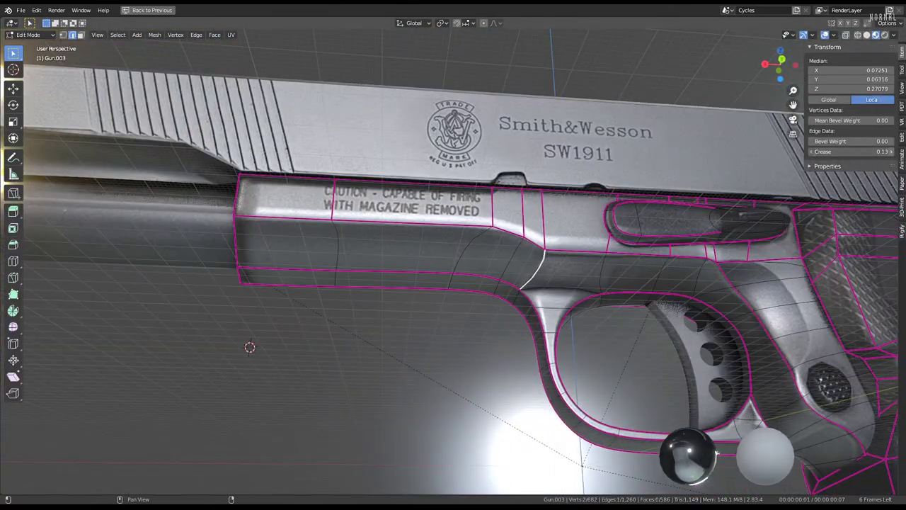
key("Tab")
Add the matching edge on the gun's other side and check the smoothed result in Object Mode.
middle_click_drag(495, 248, 560, 245)
key("Tab")
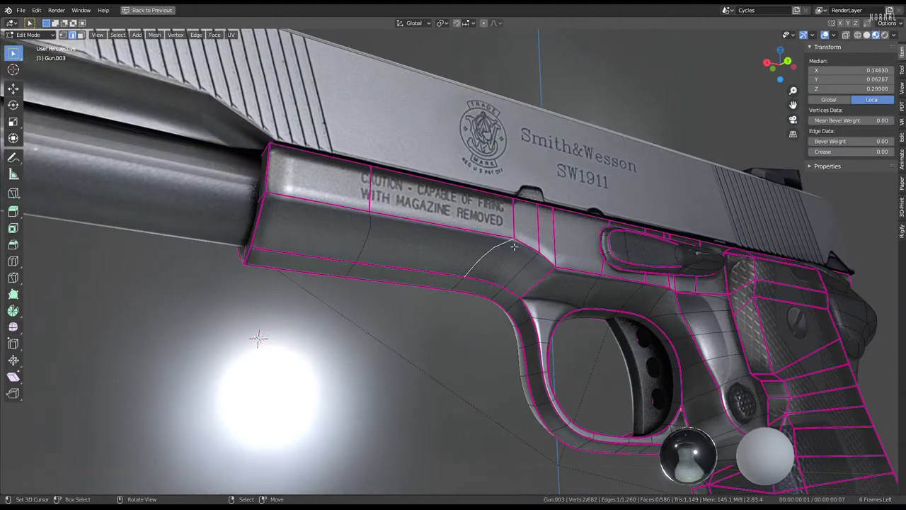
middle_click_drag(461, 255, 389, 283)
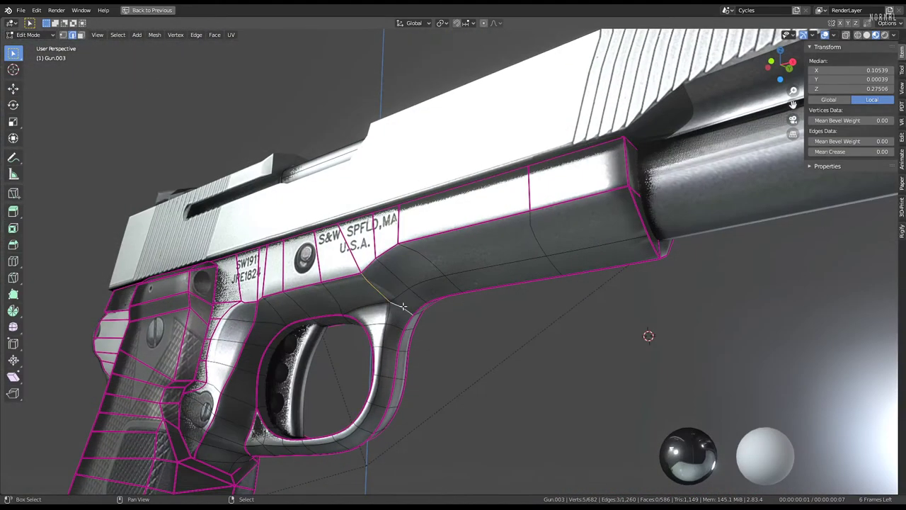
left_click(389, 283, "shift")
middle_click_drag(412, 281, 397, 270)
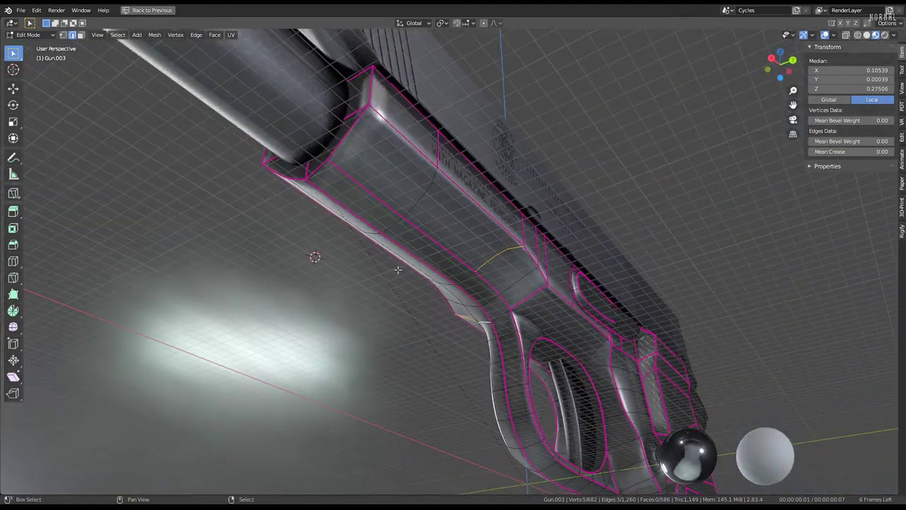
mouse_move(458, 277)
middle_mouse_down()
mouse_move(532, 284)
mouse_move(405, 261)
mouse_move(486, 240)
mouse_move(425, 242)
mouse_move(474, 289)
mouse_move(448, 255)
mouse_move(454, 248)
mouse_move(599, 295)
mouse_move(723, 278)
mouse_move(417, 172)
middle_mouse_up()
key("Tab")
key("Tab")
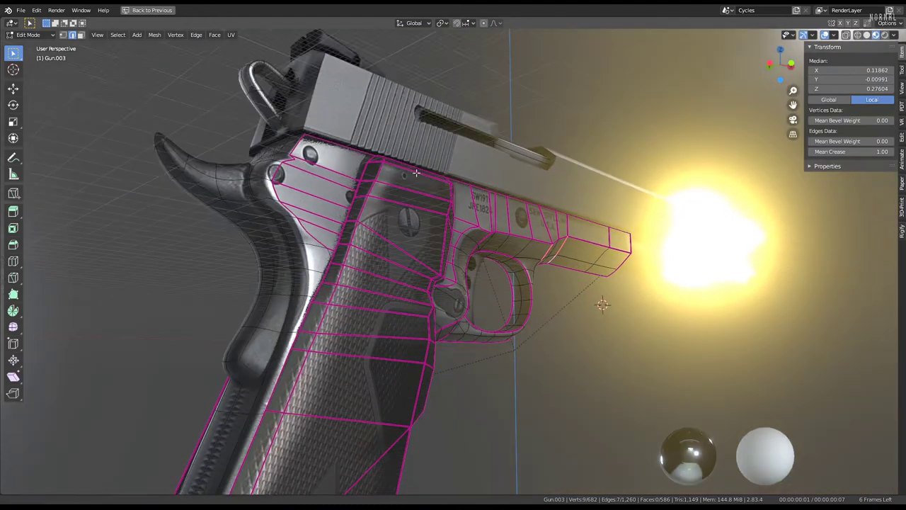
Adjust the crease on the selected grip edge and preview the smoothed grip in Object Mode.
scroll(417, 173, "up", 5)
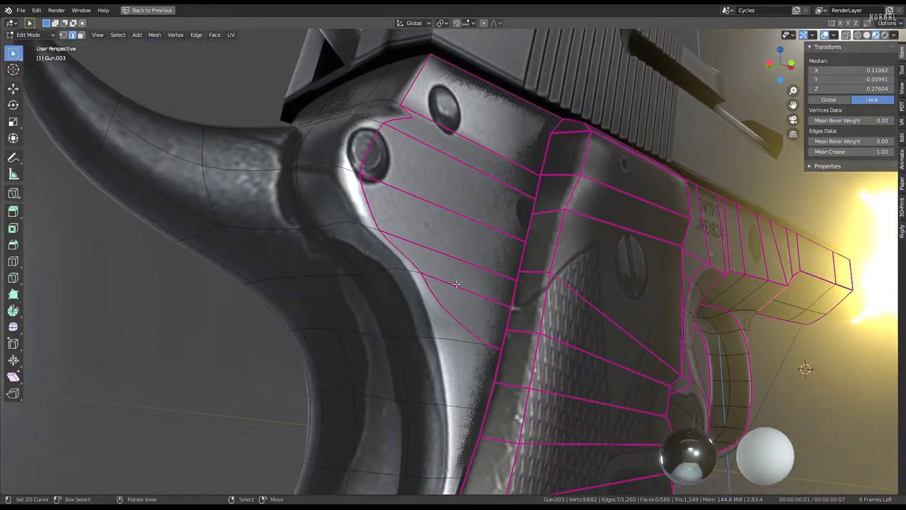
key("Tab")
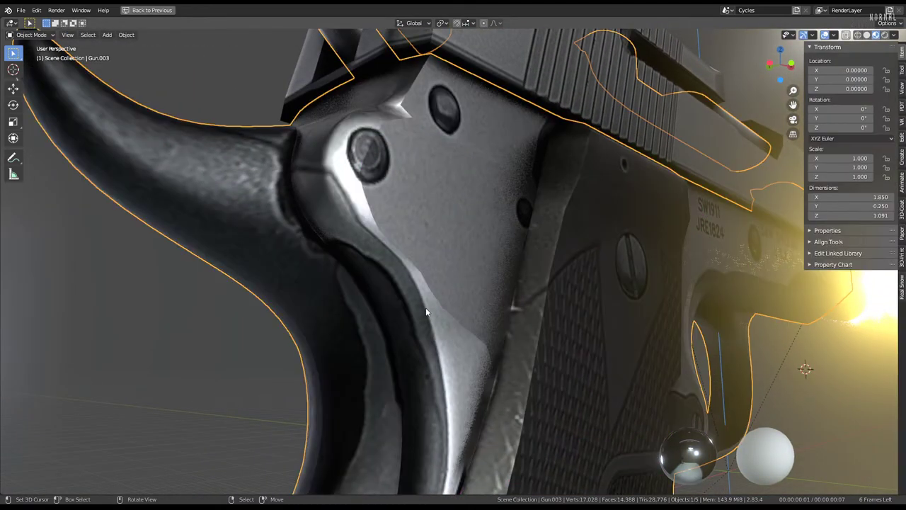
key("Tab")
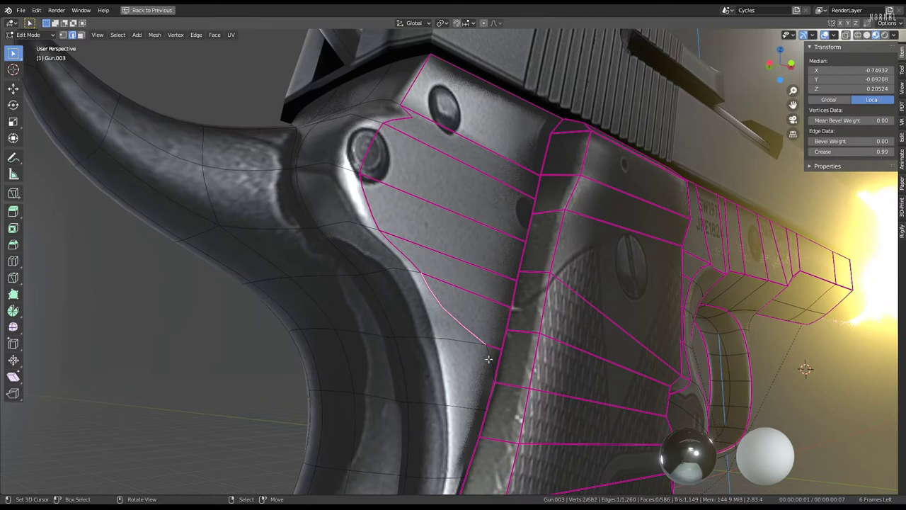
mouse_move(887, 153)
left_mouse_down()
mouse_move(843, 154)
mouse_move(892, 151)
left_mouse_up()
key("Tab")
key("Tab")
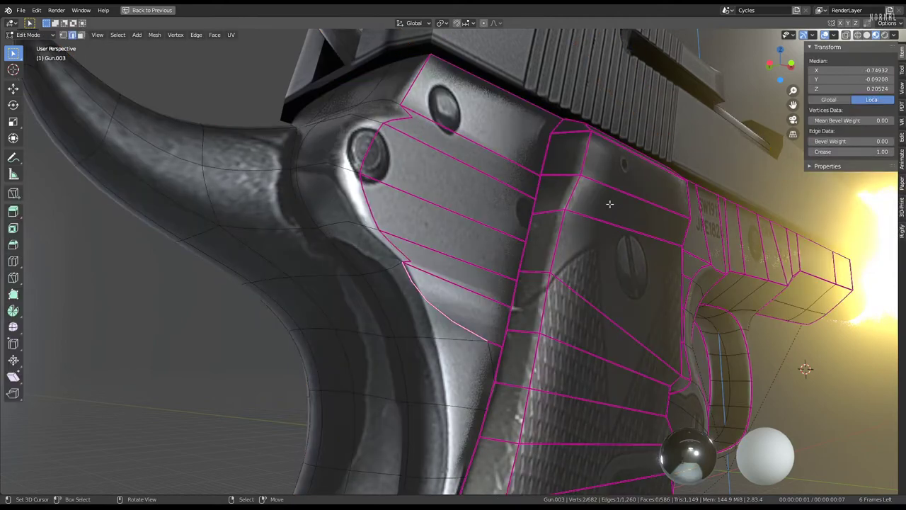
key("Tab")
key("Tab")
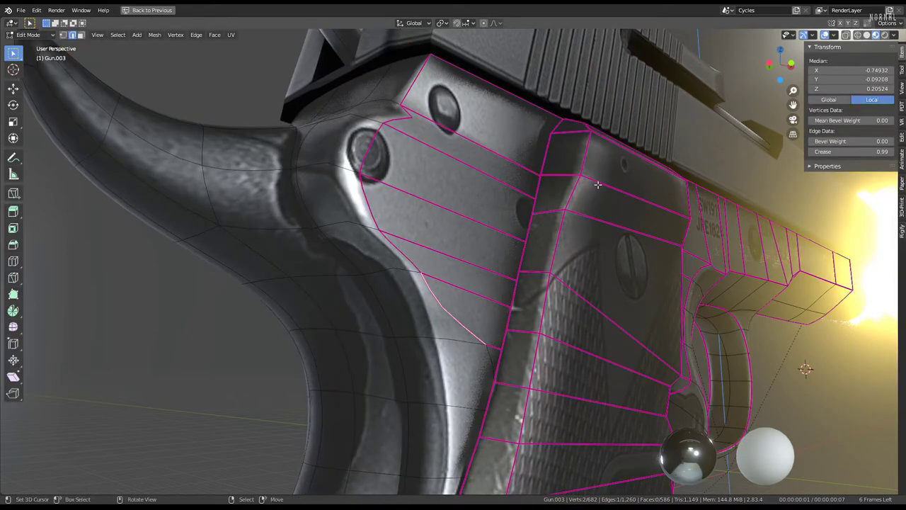
key("Tab")
mouse_move(599, 187)
middle_mouse_down()
mouse_move(359, 181)
mouse_move(341, 301)
middle_mouse_up()
key("Tab")
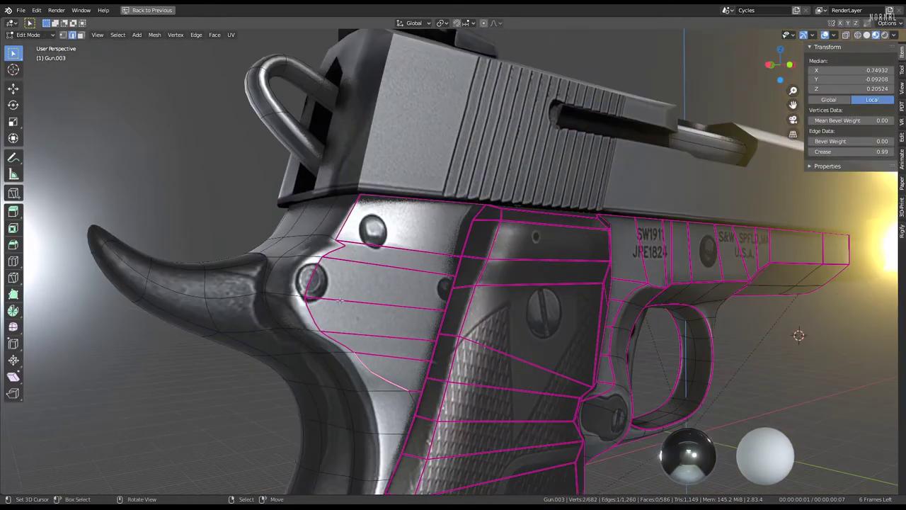
Set Mean Crease 1.00 on the frame edges by the left screw, then deselect all in Object Mode.
left_click(308, 278, "shift")
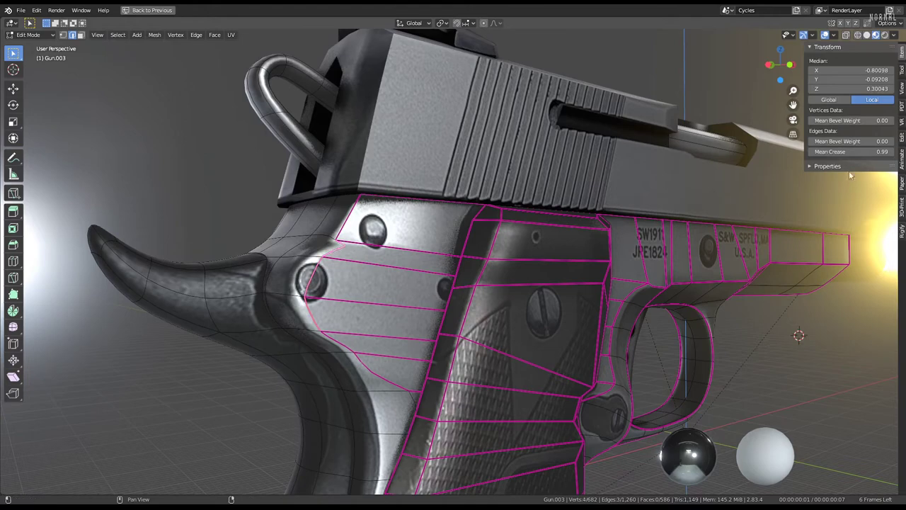
mouse_move(850, 151)
left_mouse_down()
mouse_move(878, 152)
mouse_move(789, 168)
left_mouse_up()
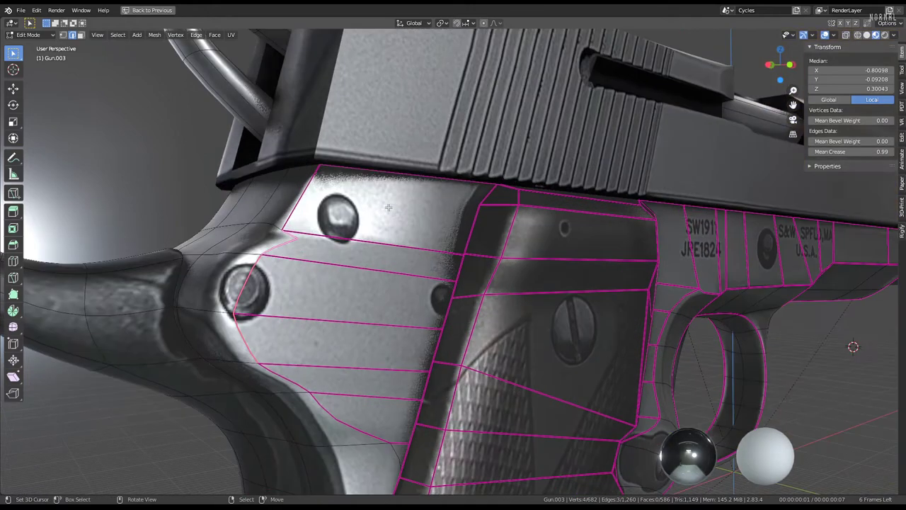
key("Tab")
scroll(388, 206, "down", 5)
mouse_move(311, 193)
middle_mouse_down()
mouse_move(524, 204)
mouse_move(445, 197)
mouse_move(565, 248)
mouse_move(342, 227)
mouse_move(313, 235)
mouse_move(328, 242)
middle_mouse_up()
scroll(445, 197, "up", 3)
key("alt+a")
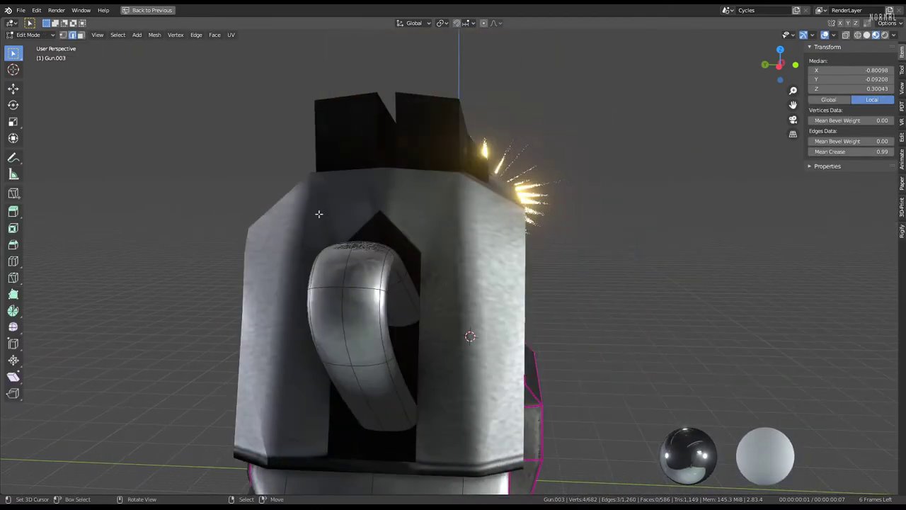
Select Gun.001, restore the Shading layout, and move the Image Texture node down-left.
key("Tab")
left_click(450, 213)
key("Tab")
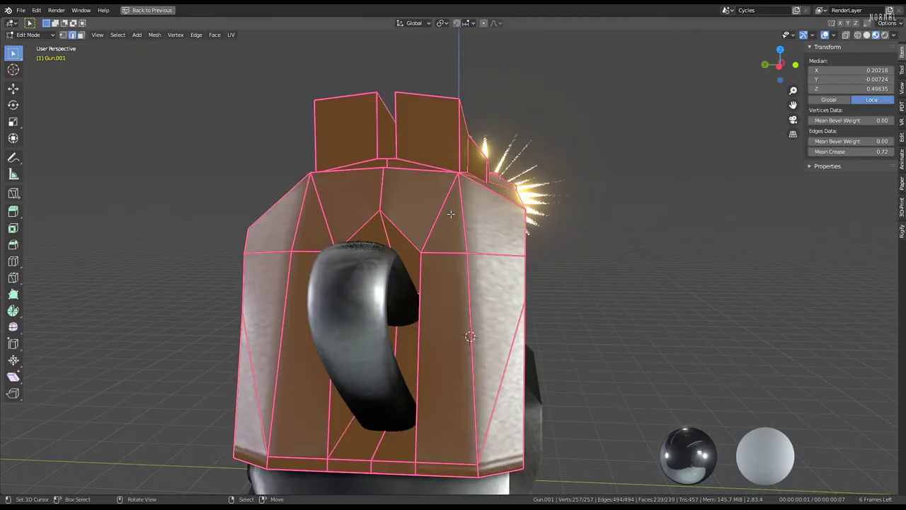
key("Tab")
key("KP_Divide")
mouse_move(453, 213)
middle_mouse_down()
mouse_move(380, 186)
mouse_move(355, 207)
mouse_move(479, 298)
mouse_move(620, 225)
mouse_move(773, 186)
mouse_move(526, 222)
mouse_move(538, 244)
mouse_move(509, 251)
mouse_move(486, 224)
middle_mouse_up()
key("ctrl+alt+space")
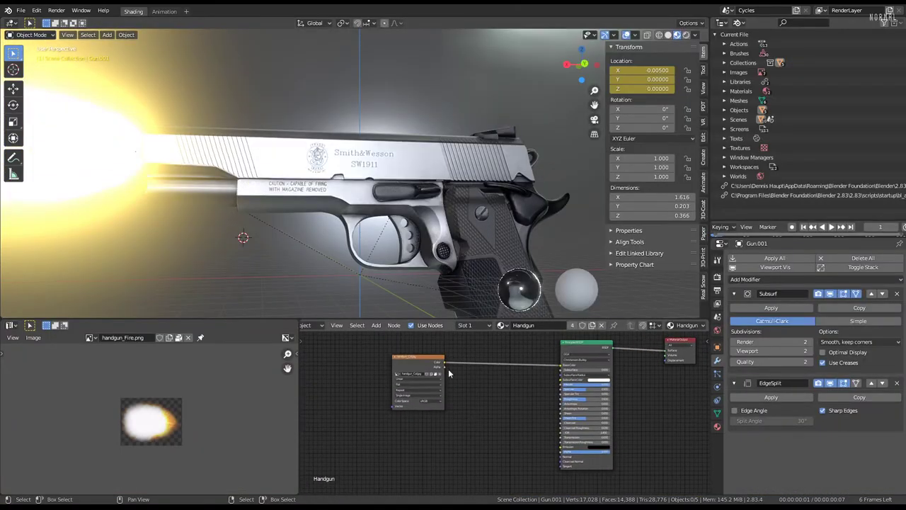
left_click_drag(429, 360, 350, 394)
Connect the Image Texture output to another Principled BSDF input.
middle_click_drag(460, 391, 454, 387)
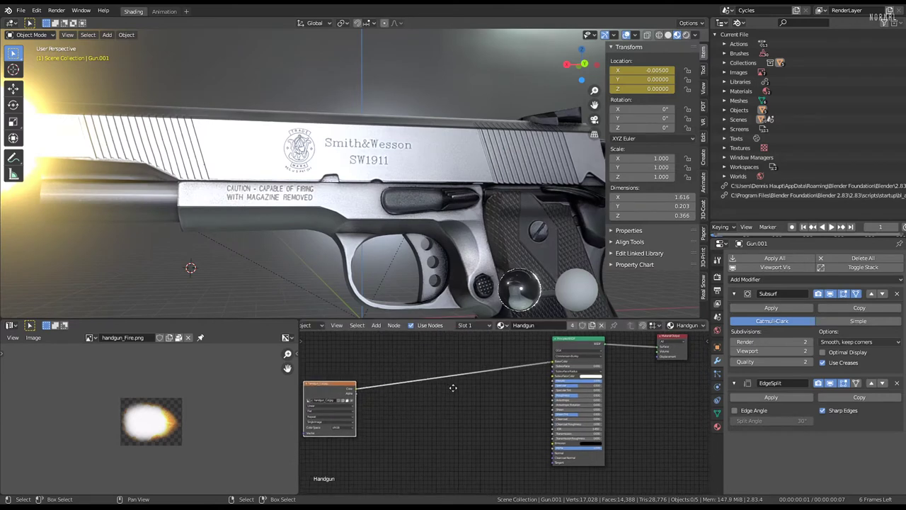
scroll(374, 398, "up", 2)
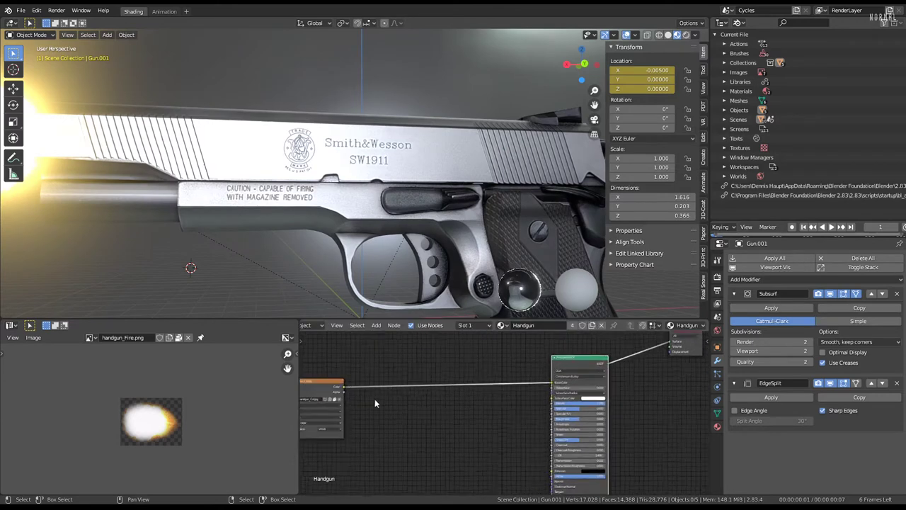
left_click_drag(319, 384, 457, 404)
left_click_drag(555, 401, 561, 401)
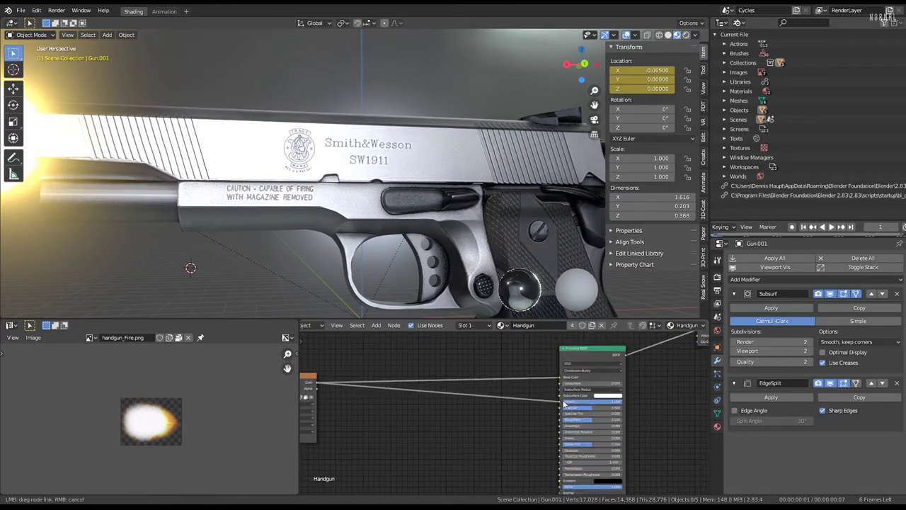
middle_click_drag(411, 193, 453, 213)
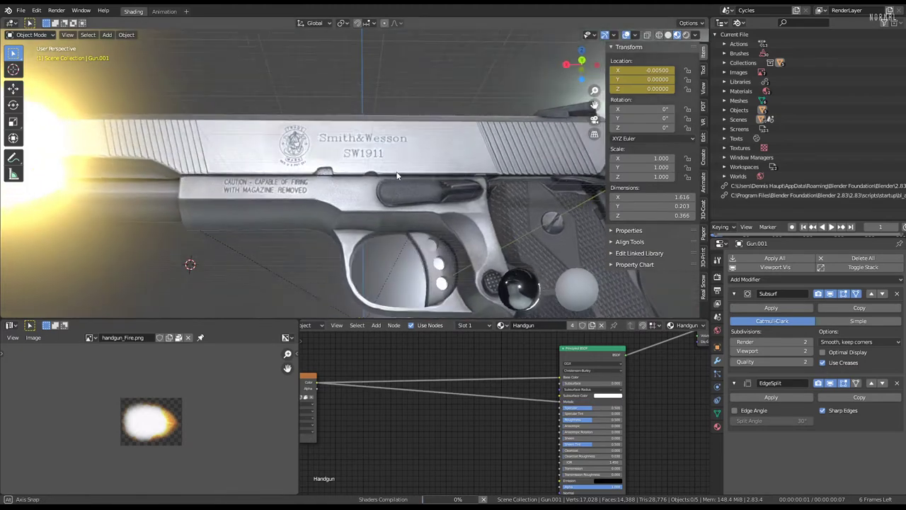
scroll(668, 390, "down", 2)
Duplicate the Material Output node and link the Principled BSDF to the copy.
key("shift+d")
left_click(646, 407)
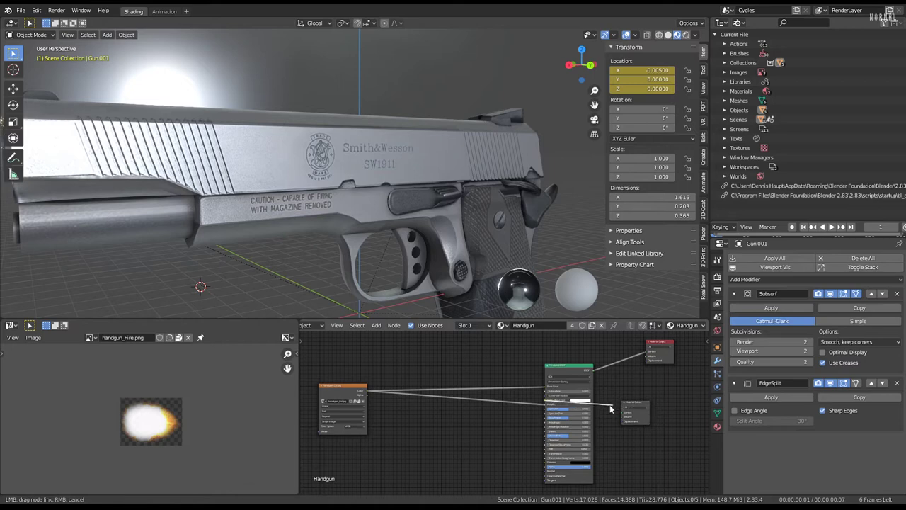
left_click_drag(546, 409, 624, 412)
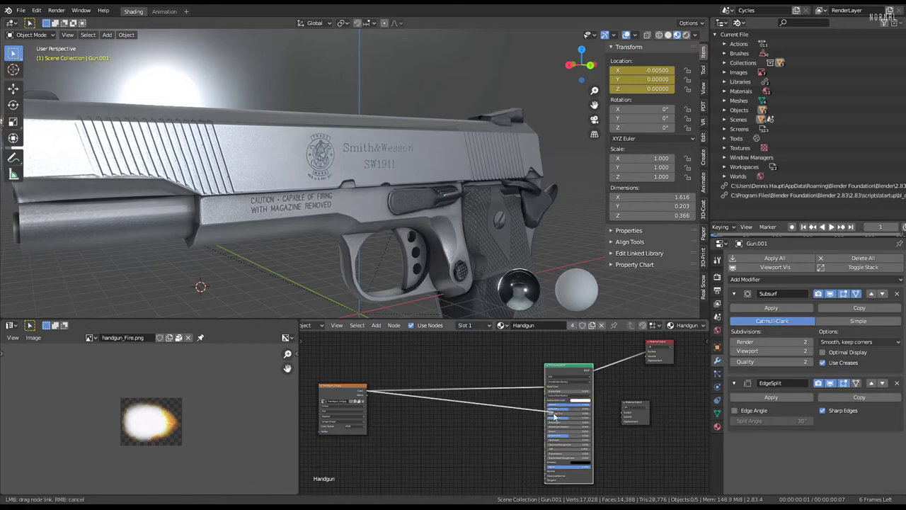
left_click(636, 404)
key("shift+a")
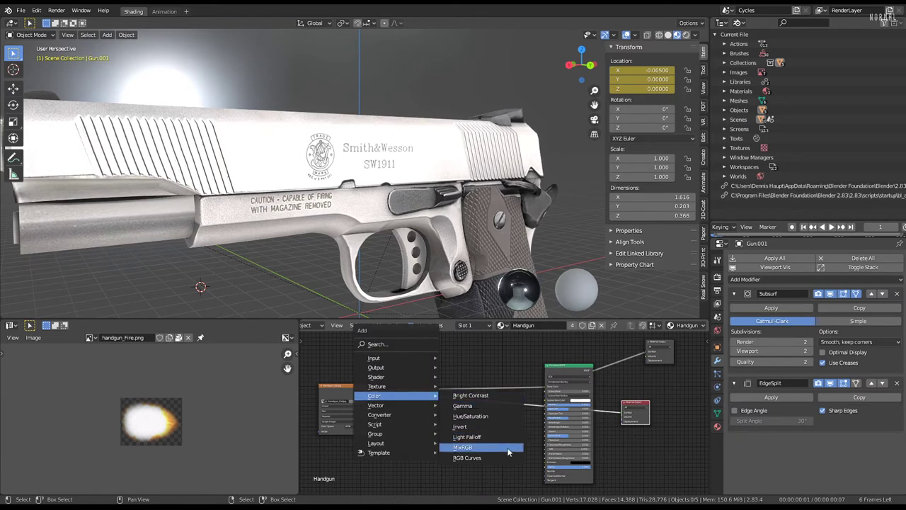
Insert a Gamma node on the texture link and raise its value to about 2.78.
left_click(489, 409)
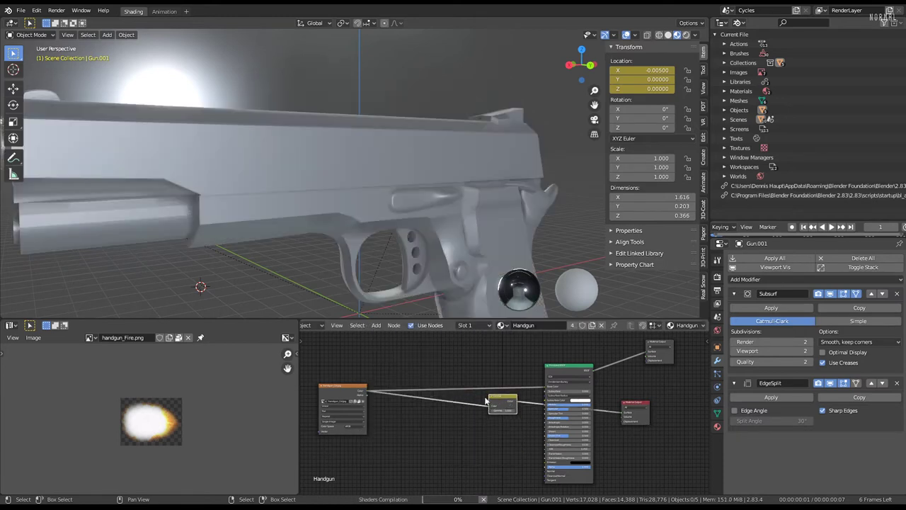
left_click(452, 414)
scroll(452, 414, "up", 2)
mouse_move(420, 425)
left_mouse_down()
mouse_move(467, 425)
mouse_move(425, 425)
left_mouse_up()
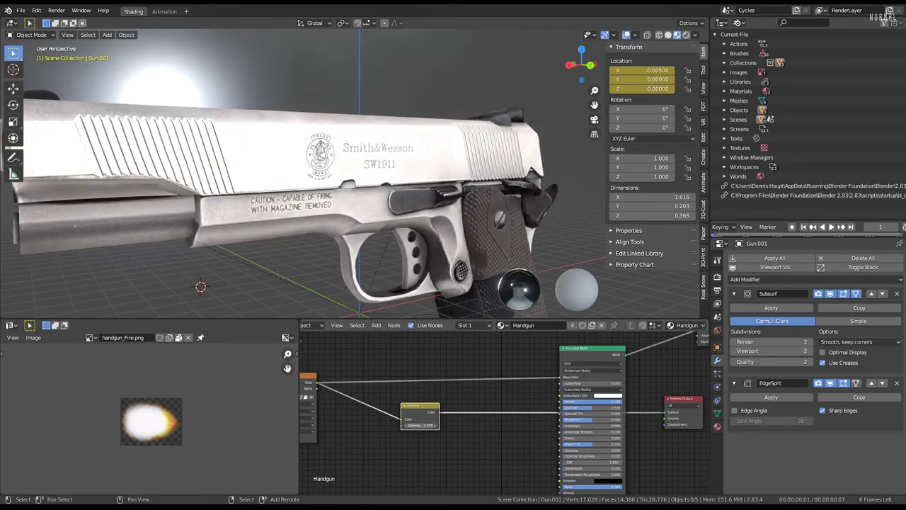
mouse_move(354, 170)
middle_mouse_down()
mouse_move(384, 135)
mouse_move(350, 143)
middle_mouse_up()
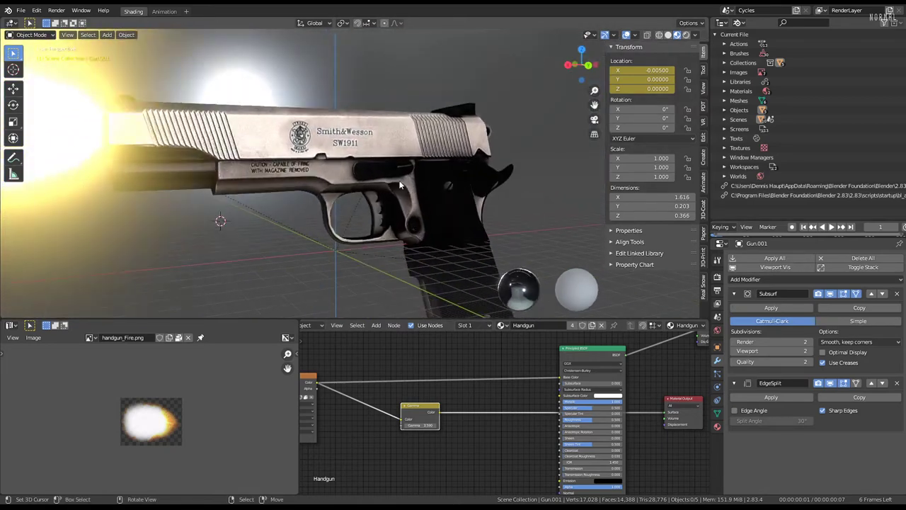
Add a Bright/Contrast node before Gamma and lower its contrast.
key("shift+a")
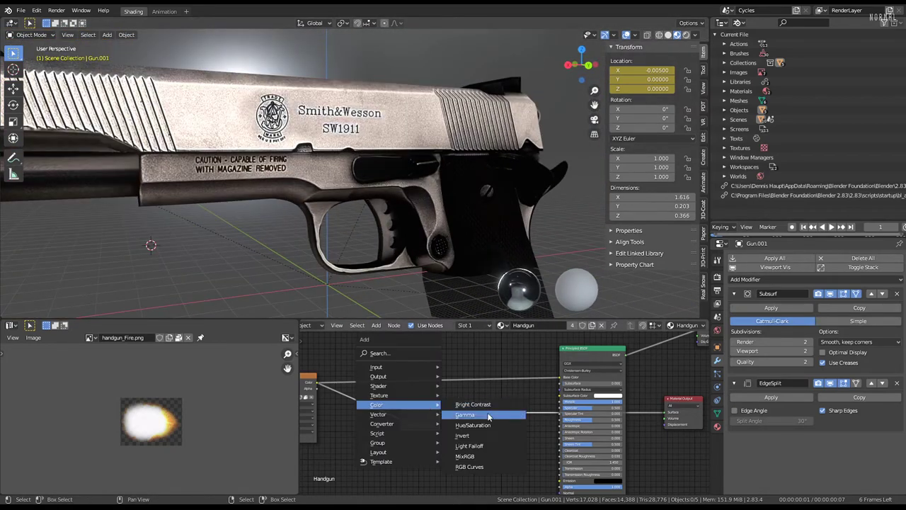
left_click(485, 409)
left_click(361, 425)
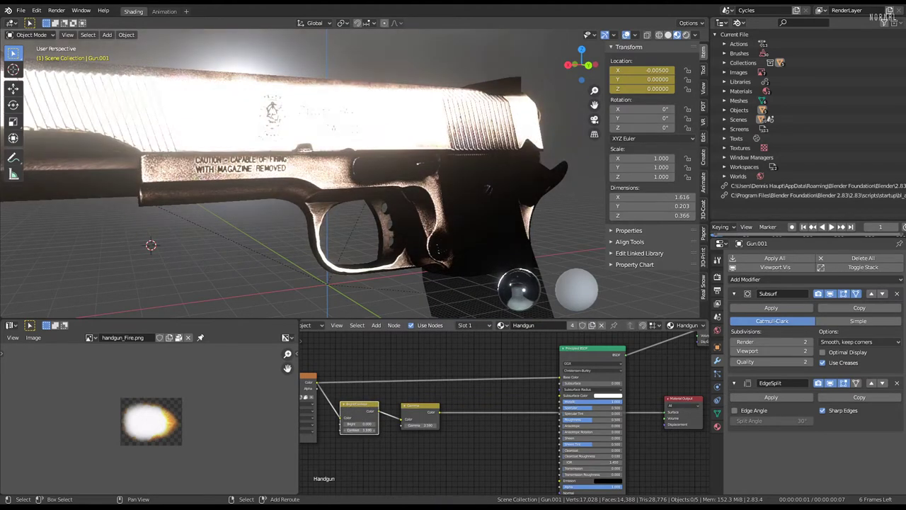
left_click_drag(359, 430, 397, 430)
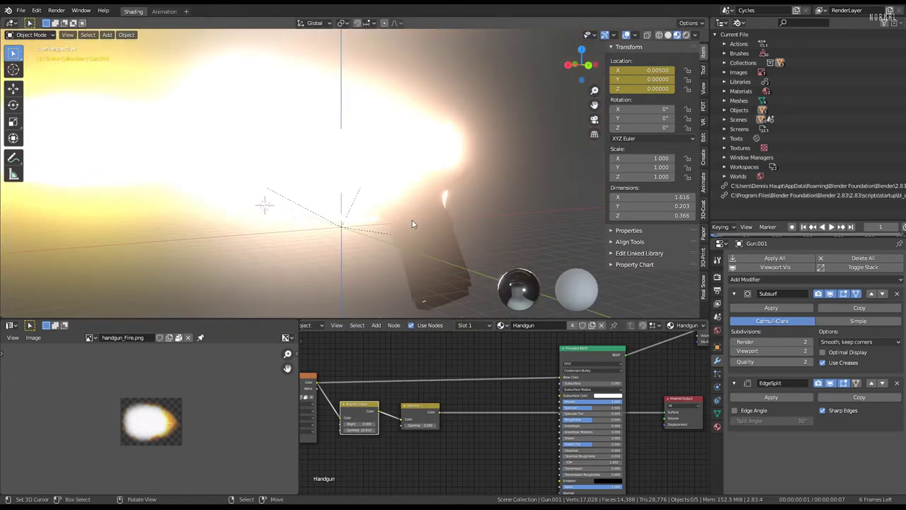
mouse_move(412, 221)
middle_mouse_down()
mouse_move(404, 224)
mouse_move(401, 214)
middle_mouse_up()
scroll(430, 402, "up", 1)
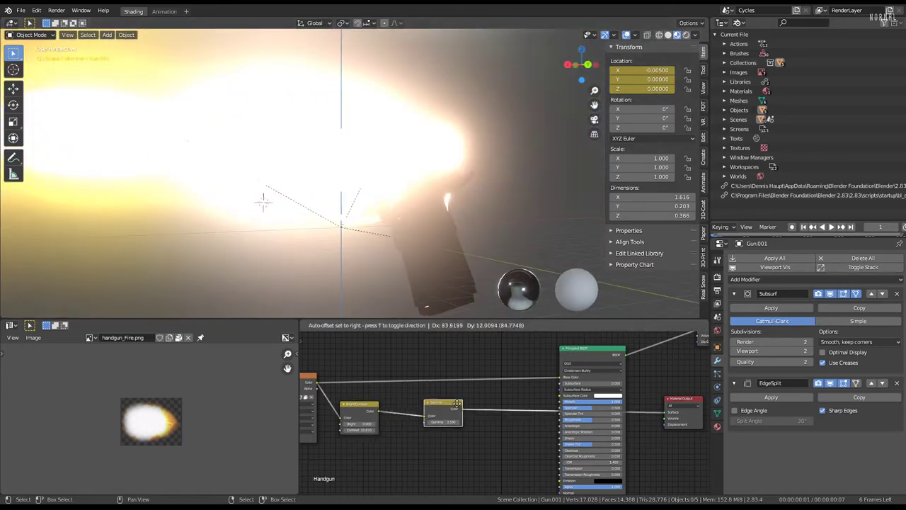
scroll(454, 398, "up", 1)
scroll(458, 395, "up", 1)
Insert an RGB Curves node before Gamma and reshape its curve points to rebalance tones.
key("shift+a")
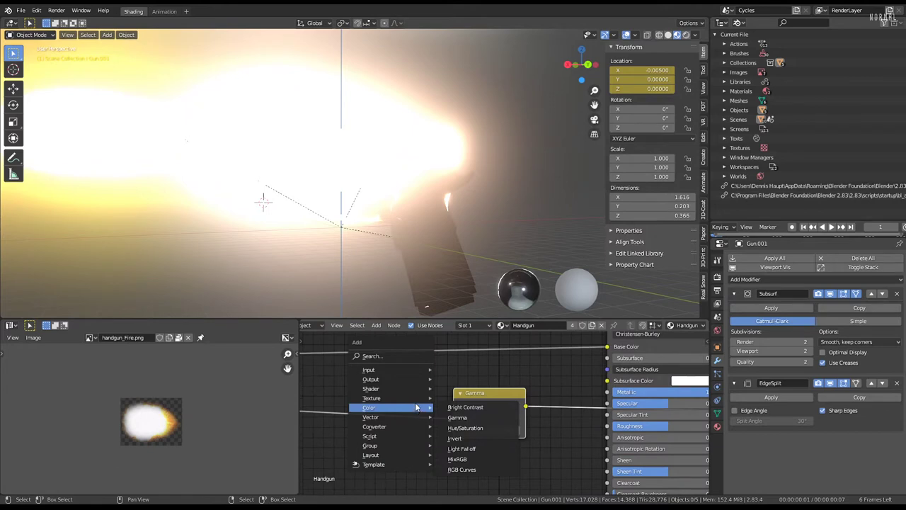
left_click(467, 469)
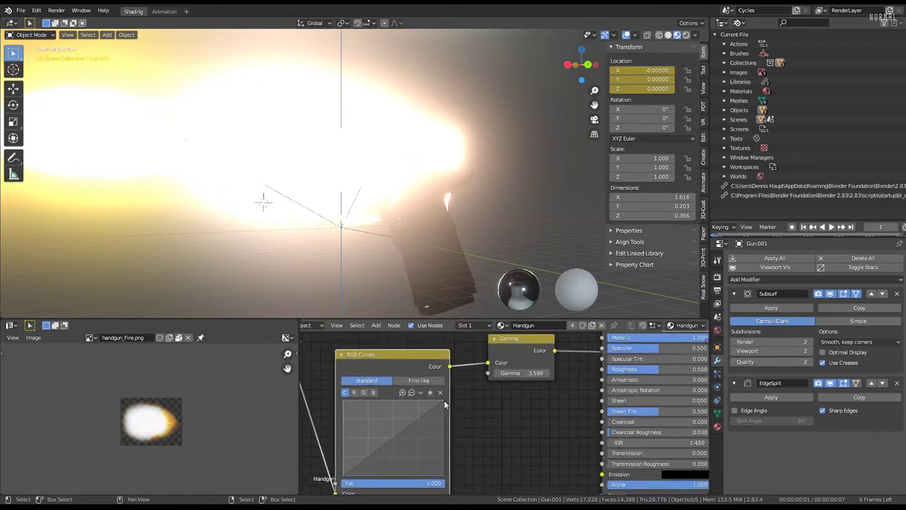
left_click_drag(444, 402, 445, 429)
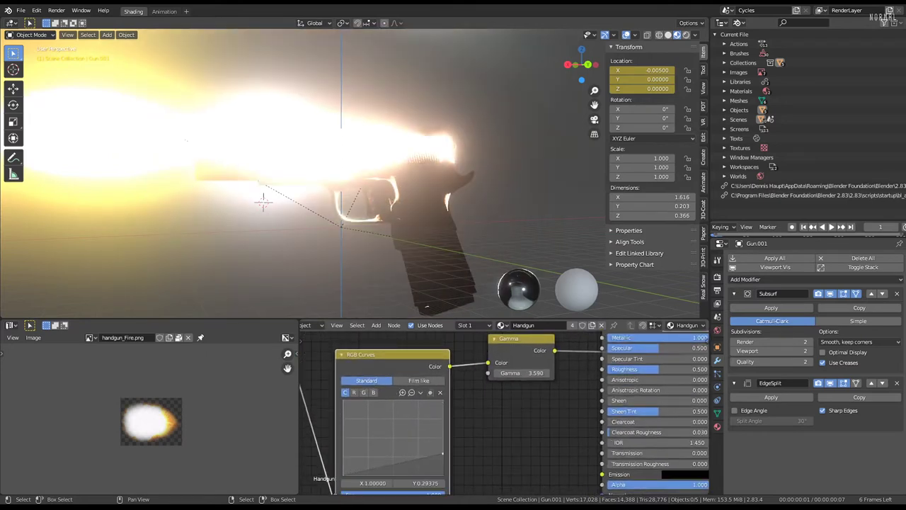
left_click_drag(381, 464, 376, 458)
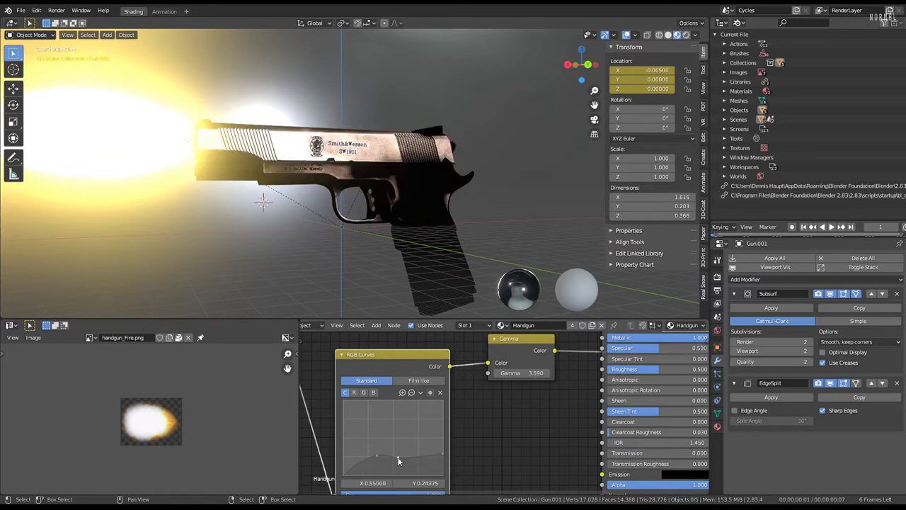
scroll(385, 182, "up", 5)
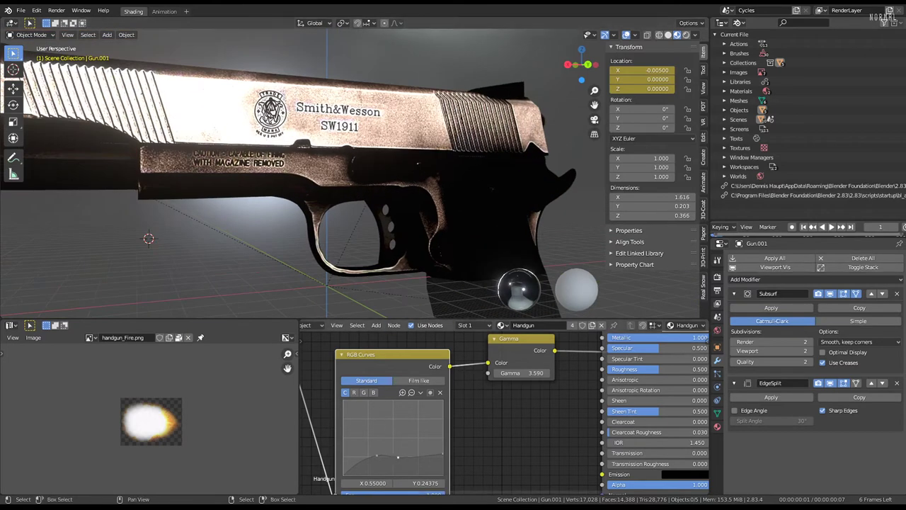
mouse_move(398, 457)
left_mouse_down()
mouse_move(402, 467)
mouse_move(396, 456)
mouse_move(366, 461)
left_mouse_up()
scroll(383, 166, "down", 1)
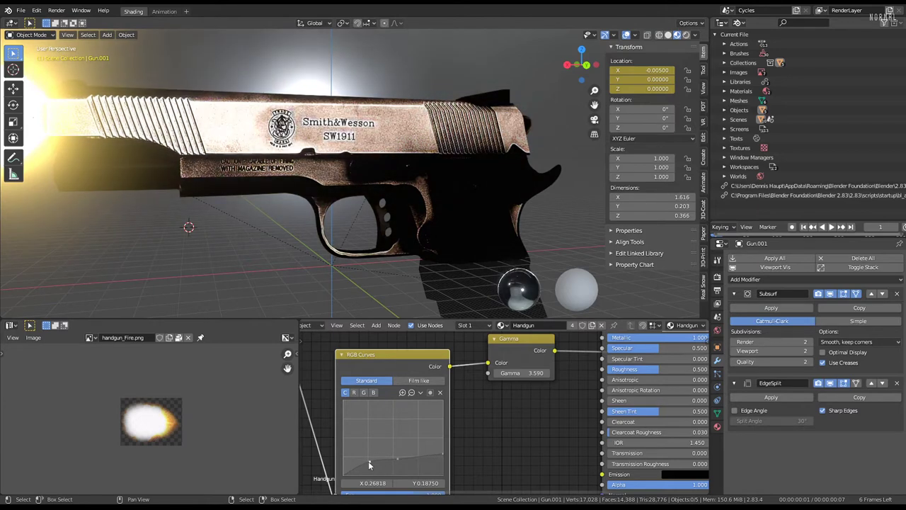
left_click_drag(402, 462, 400, 464)
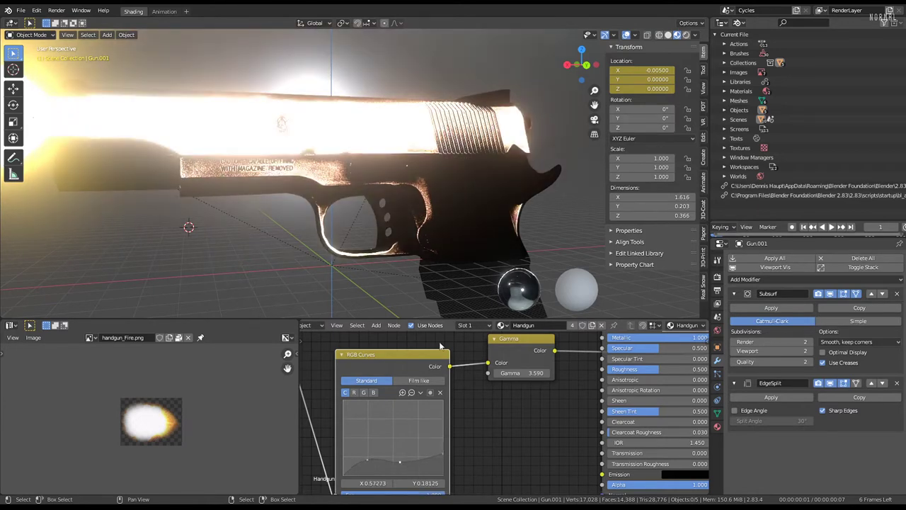
scroll(428, 463, "down", 2)
left_click_drag(424, 368, 398, 368)
key("shift+a")
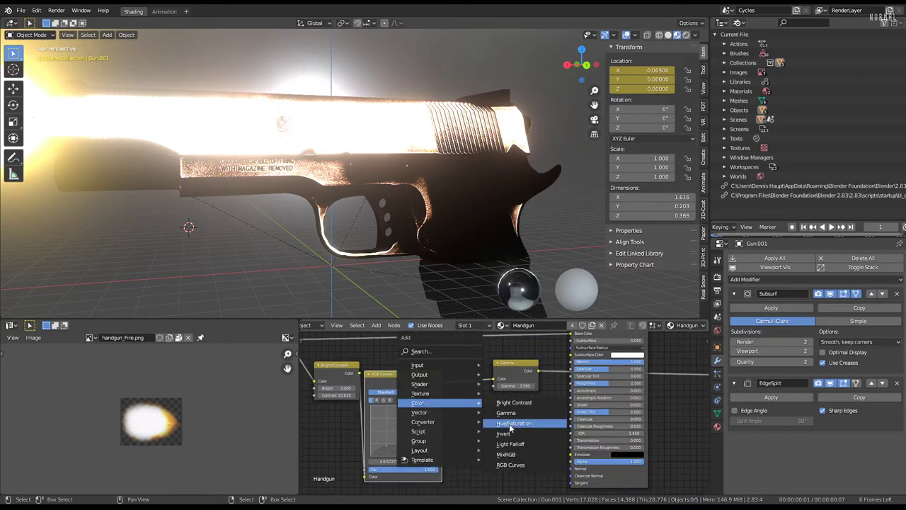
Insert a Mix node after RGB Curves, driving its Fac, with black Color1 and white Color2.
left_click(505, 453)
left_click(515, 397)
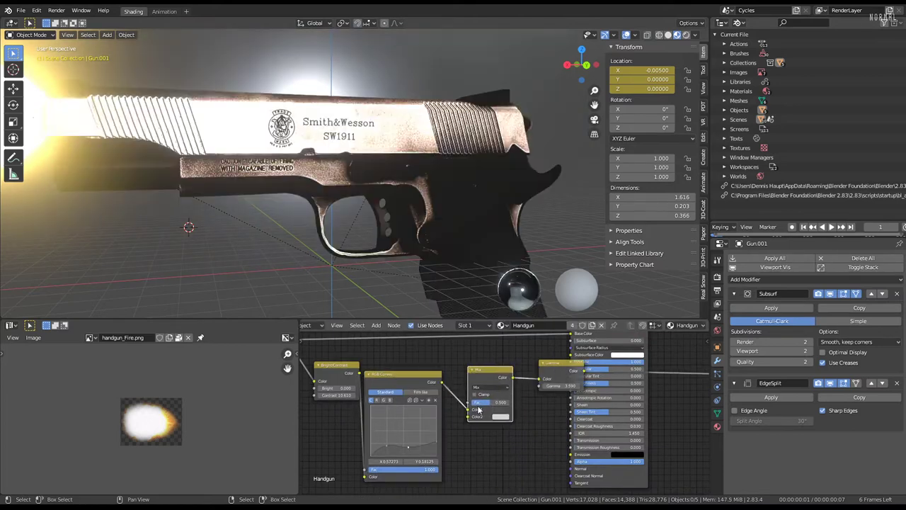
left_click_drag(469, 410, 469, 401)
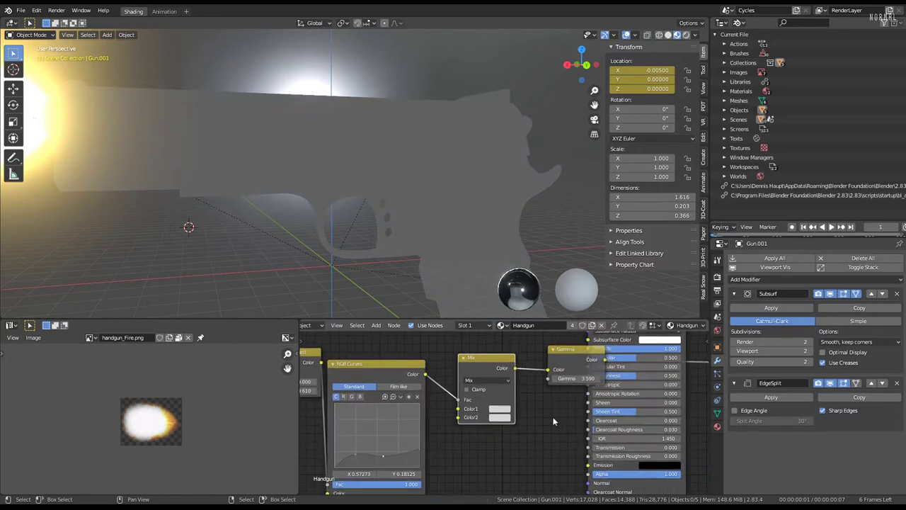
scroll(499, 416, "up", 2)
left_click(498, 417)
left_click_drag(541, 383, 495, 384)
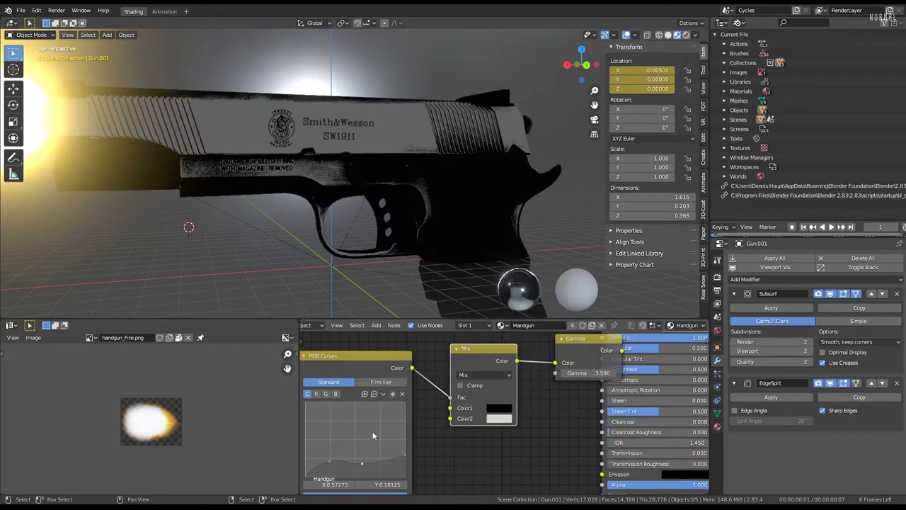
left_click(501, 417)
left_click_drag(571, 310, 568, 285)
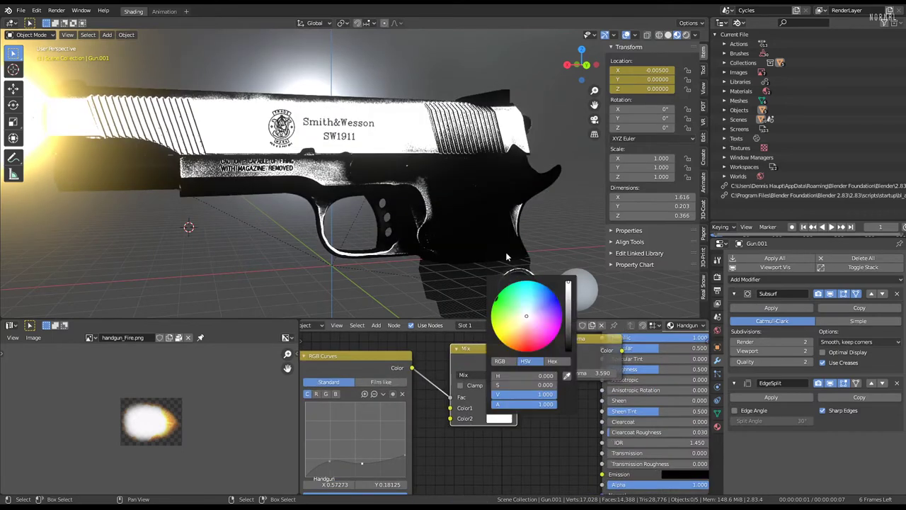
Reshape the RGB curve, lowering its left end to about 0.31 and adding a darkening point.
mouse_move(439, 142)
middle_mouse_down()
mouse_move(391, 99)
mouse_move(332, 187)
mouse_move(269, 205)
middle_mouse_up()
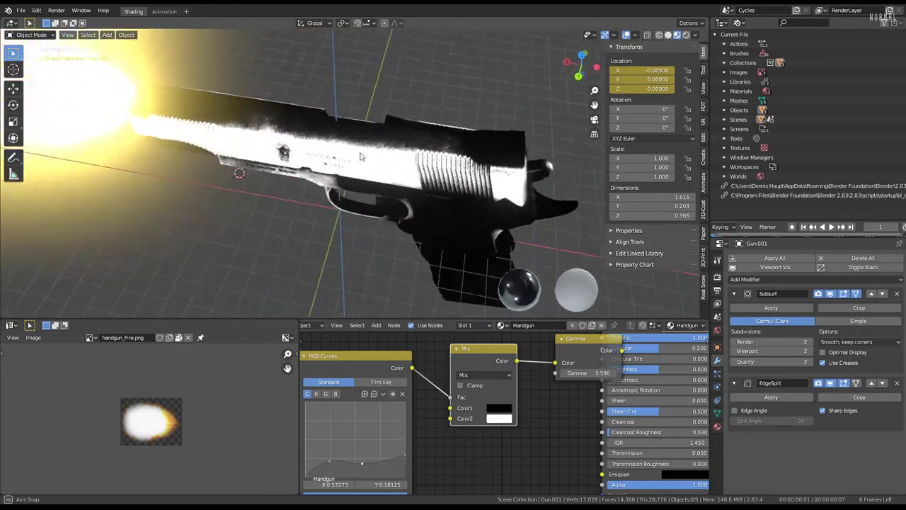
mouse_move(429, 435)
middle_mouse_down()
mouse_move(475, 409)
mouse_move(520, 418)
middle_mouse_up()
scroll(520, 418, "down", 1)
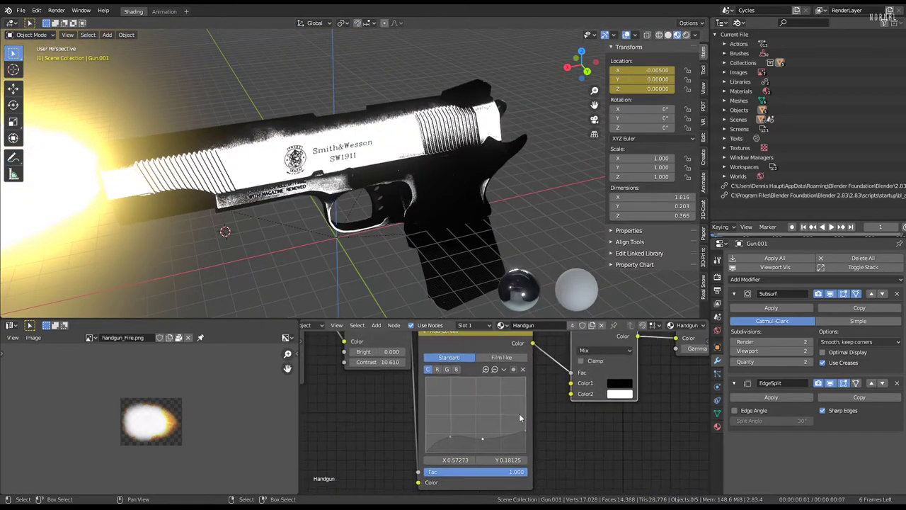
left_click(484, 440)
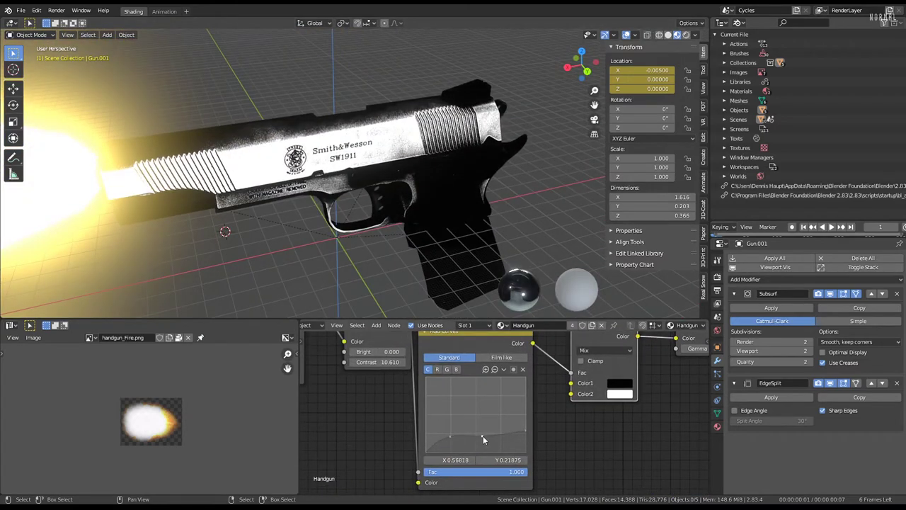
mouse_move(454, 425)
left_mouse_down()
mouse_move(445, 410)
mouse_move(451, 377)
left_mouse_up()
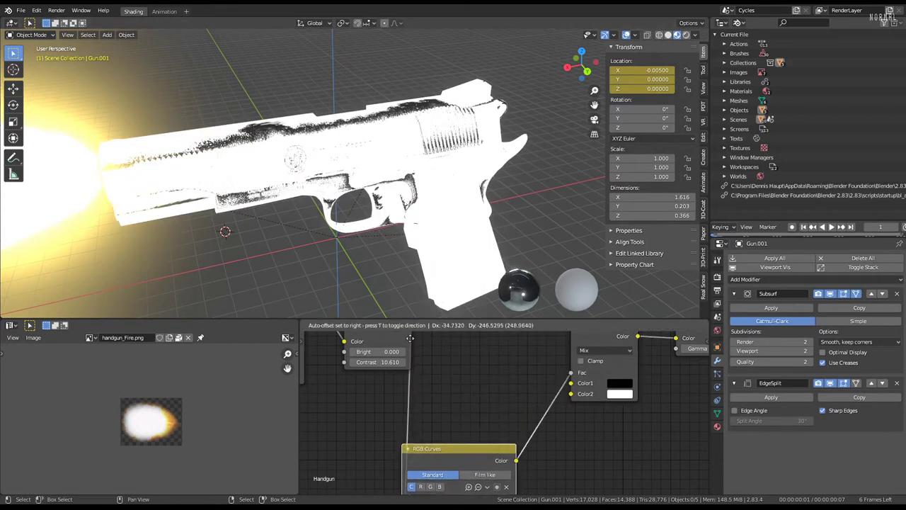
left_click_drag(427, 380, 427, 445)
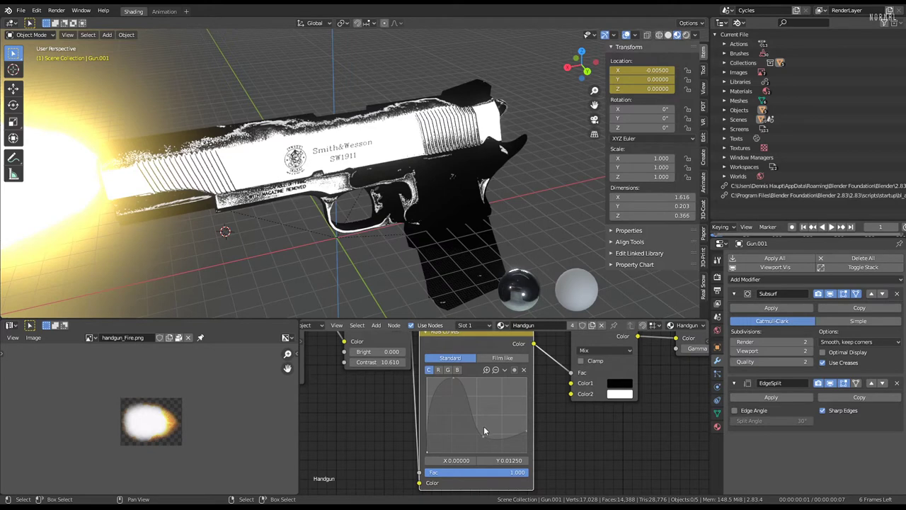
left_click_drag(481, 437, 461, 454)
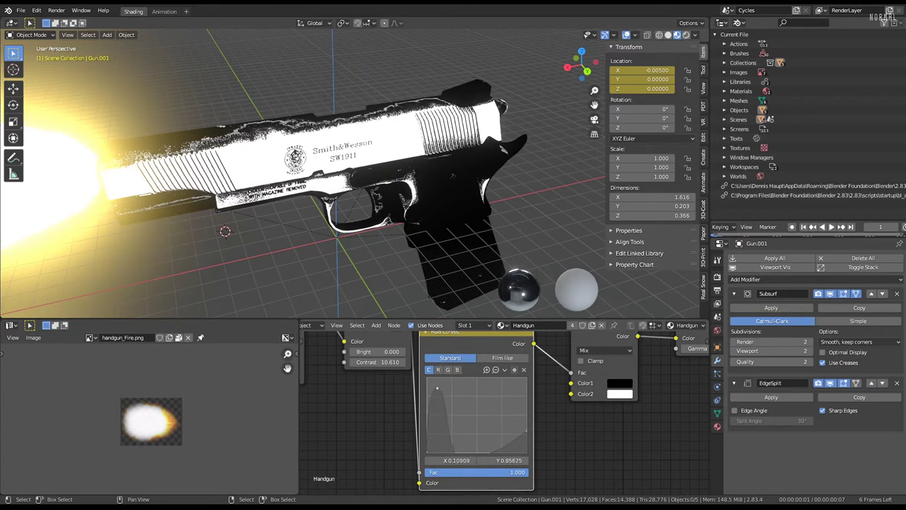
left_click_drag(437, 388, 445, 380)
mouse_move(425, 156)
middle_mouse_down()
mouse_move(517, 117)
mouse_move(495, 120)
middle_mouse_up()
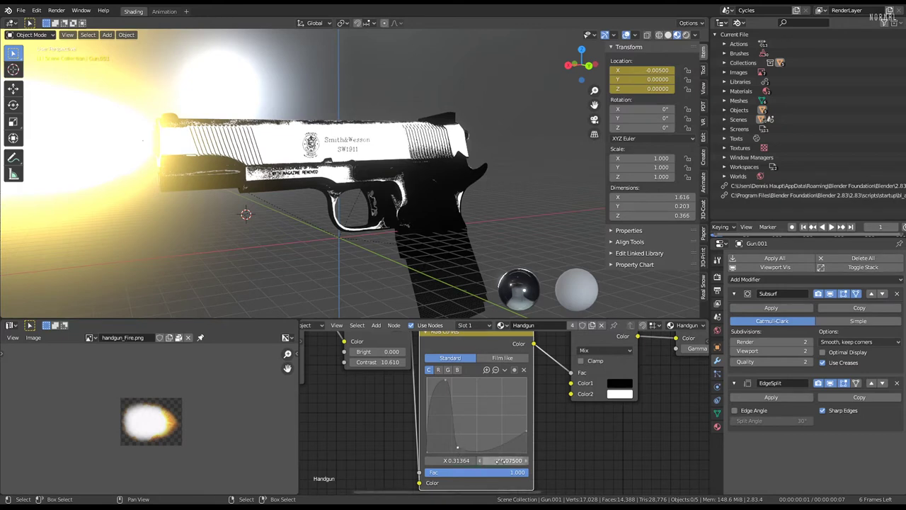
Raise the curve's right end to 0.975 and lift added points to about 0.46 and 0.51.
left_click_drag(528, 434, 530, 382)
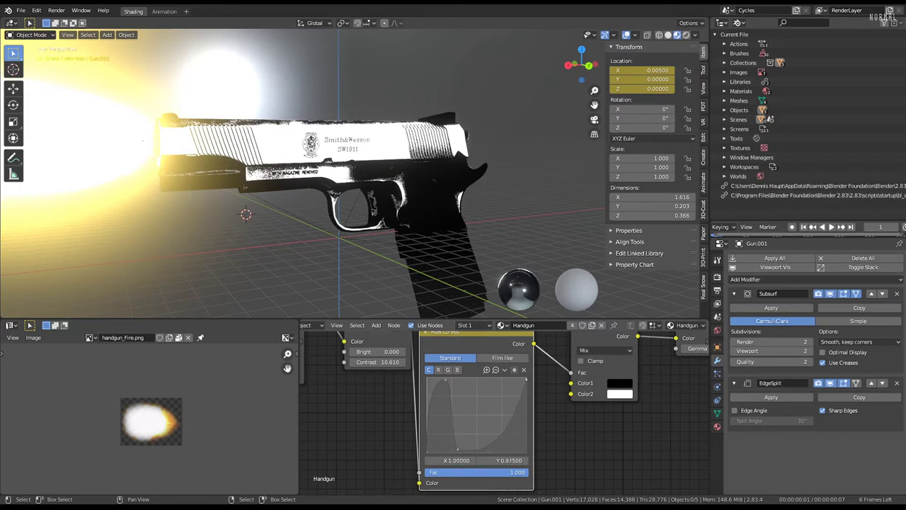
left_click_drag(492, 444, 485, 421)
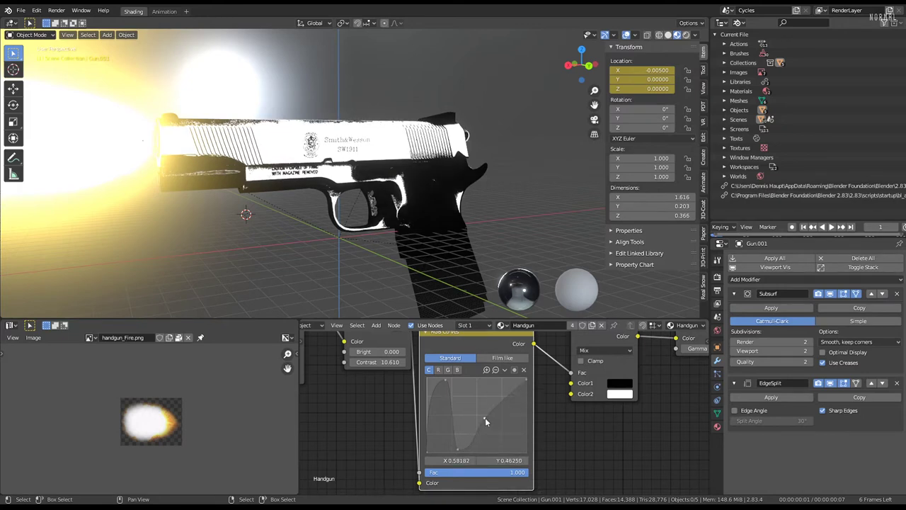
left_click_drag(457, 452, 458, 414)
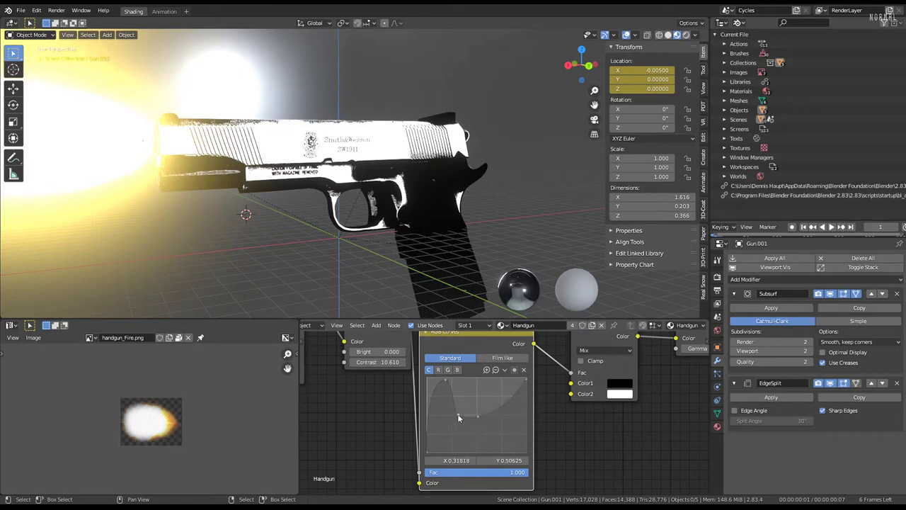
mouse_move(369, 177)
middle_mouse_down()
mouse_move(421, 107)
mouse_move(439, 212)
middle_mouse_up()
scroll(456, 393, "down", 2)
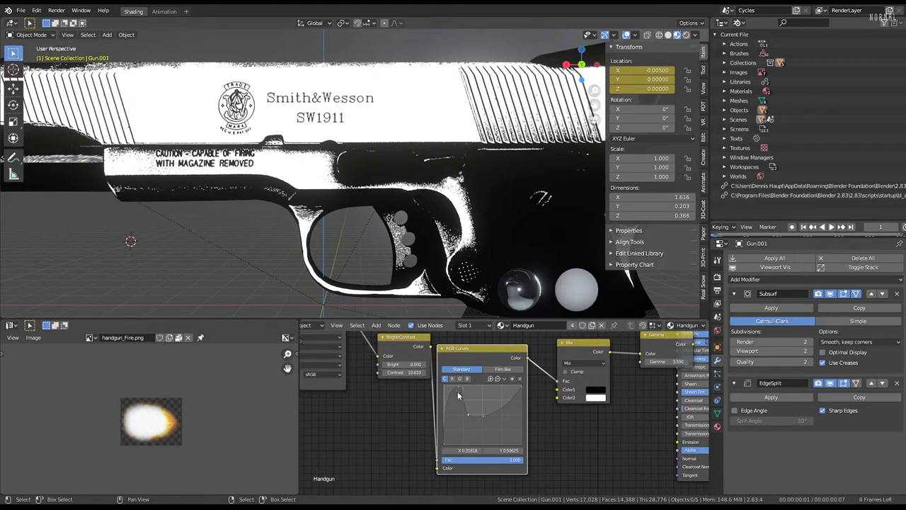
left_click_drag(458, 389, 448, 386)
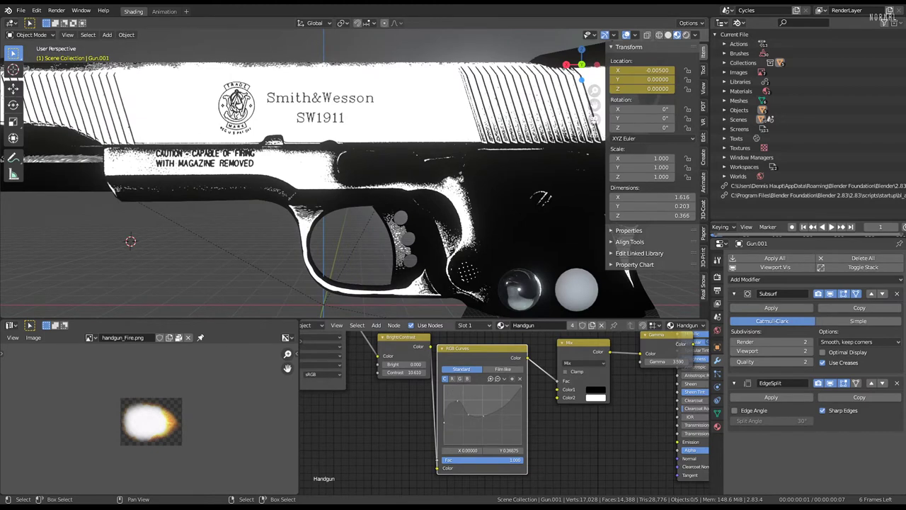
scroll(319, 177, "down", 3)
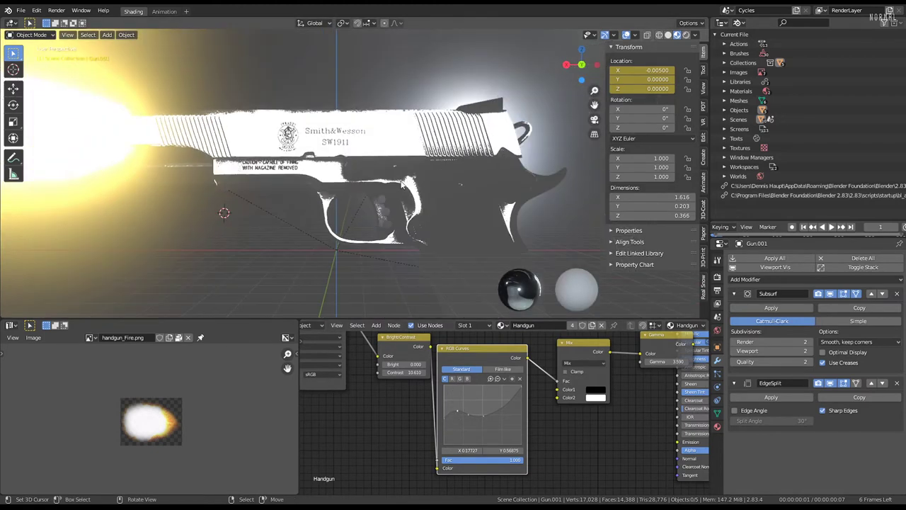
scroll(401, 186, "up", 2)
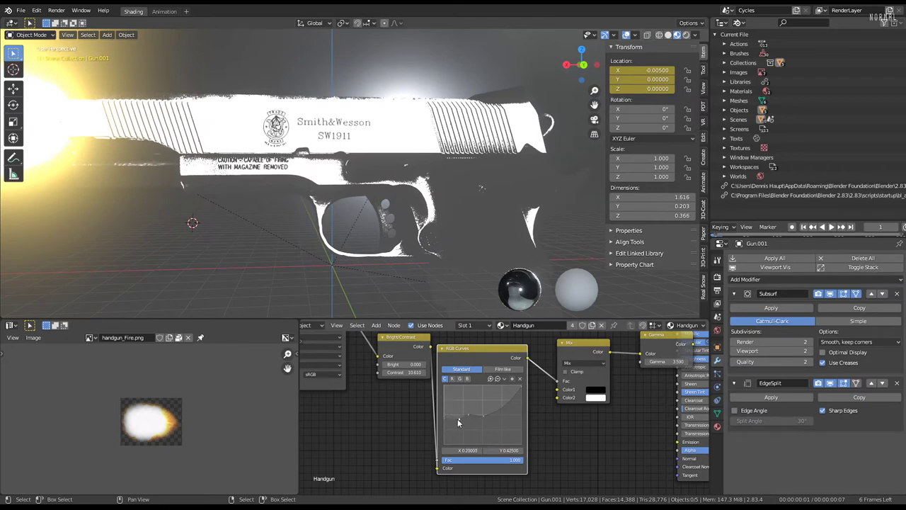
scroll(460, 393, "down", 2)
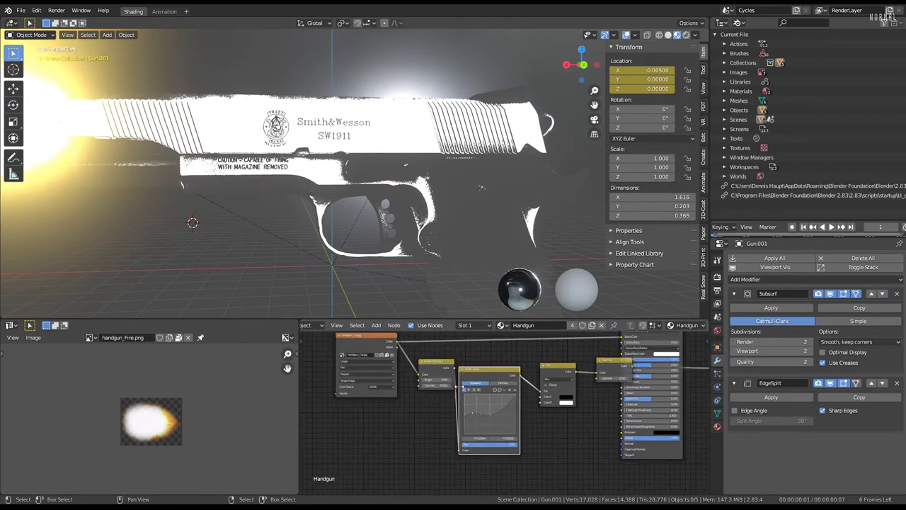
Add an Image Texture node feeding Bright/Contrast, and link Bright/Contrast into the Mix Fac.
scroll(460, 386, "down", 1)
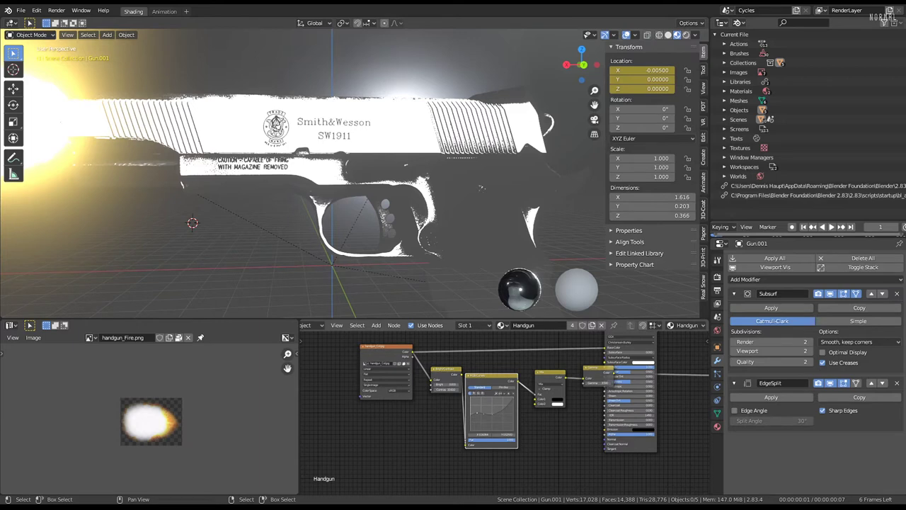
left_click(388, 469)
mouse_move(386, 457)
left_mouse_down()
mouse_move(433, 381)
mouse_move(427, 422)
mouse_move(460, 401)
left_mouse_up()
scroll(463, 407, "up", 2)
scroll(464, 413, "up", 1)
left_click_drag(410, 439, 561, 389)
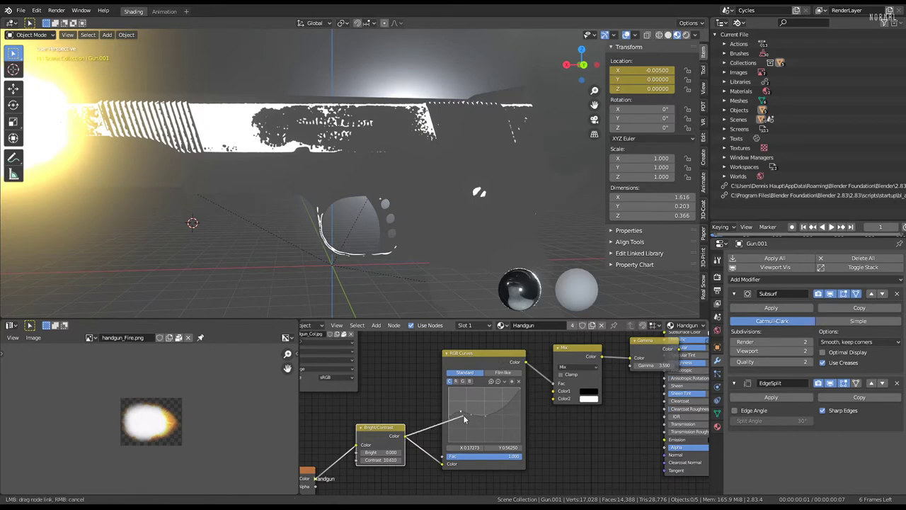
Delete the RGB Curves node and set the Bright/Contrast Contrast to 0.
key("x")
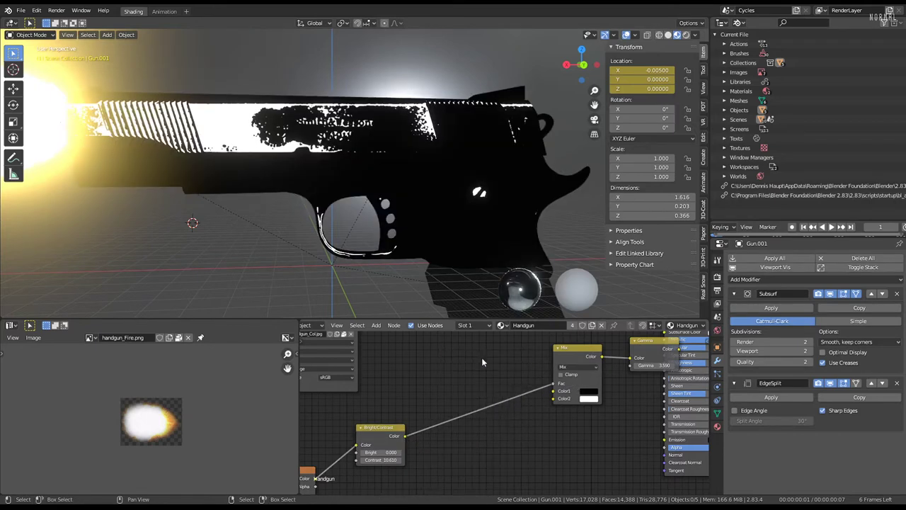
scroll(476, 391, "up", 1)
scroll(425, 425, "up", 1)
left_click(366, 468)
type("0")
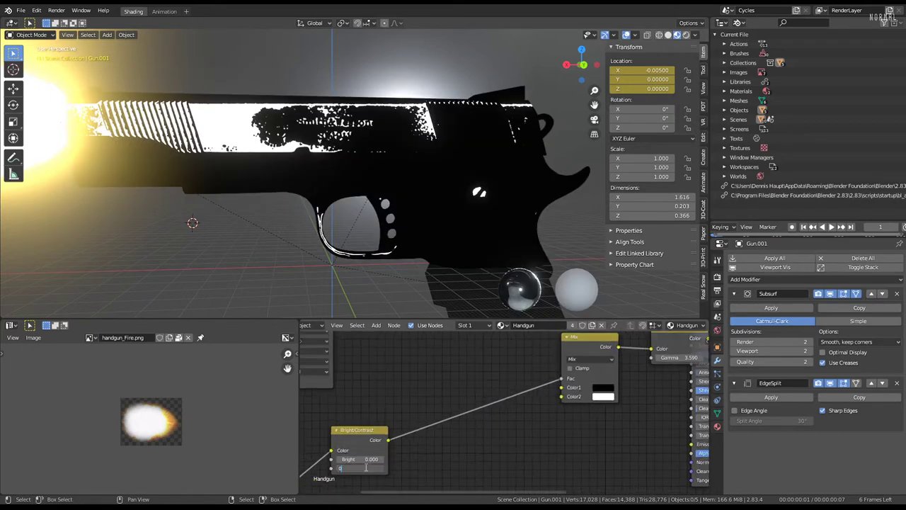
key("Return")
Move the Gamma node aside and delete the Mix node.
mouse_move(392, 181)
middle_mouse_down()
mouse_move(393, 166)
mouse_move(396, 203)
middle_mouse_up()
scroll(394, 171, "up", 2)
scroll(396, 202, "up", 2)
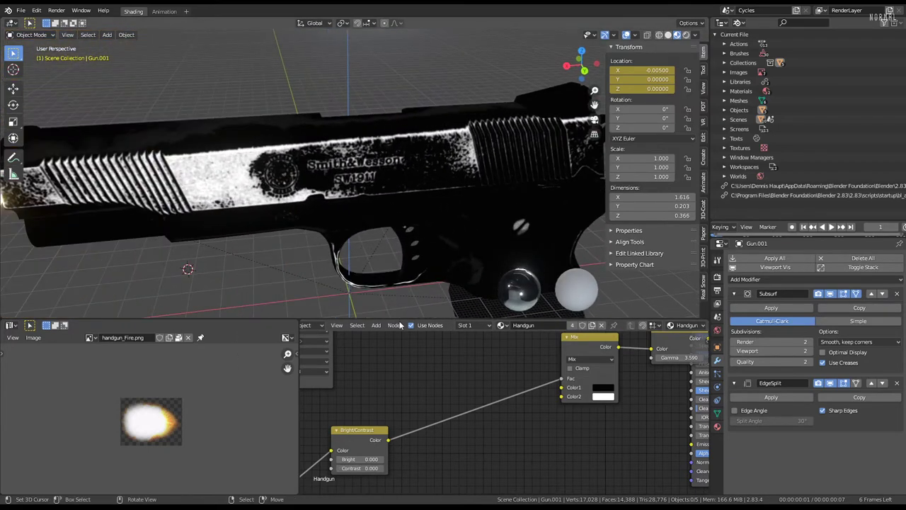
scroll(495, 247, "down", 2)
scroll(496, 248, "down", 2)
middle_click_drag(582, 340, 457, 419)
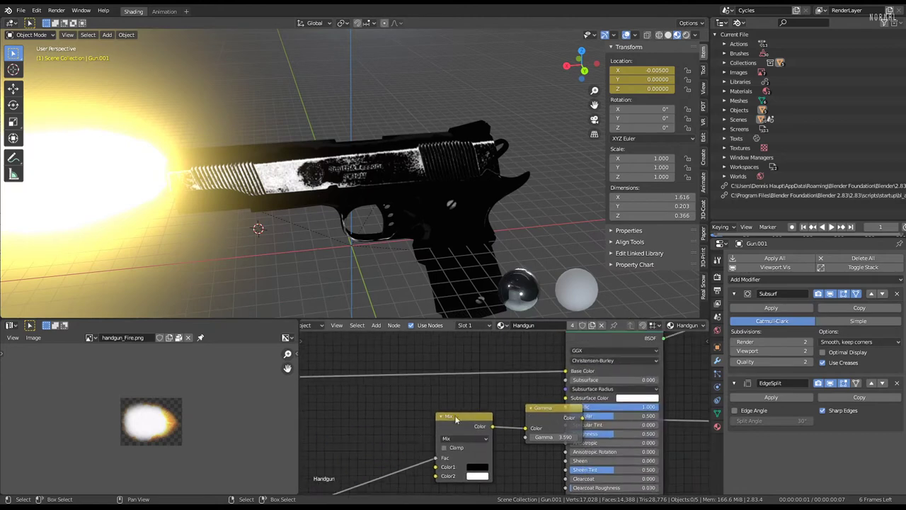
scroll(457, 419, "down", 3)
mouse_move(523, 417)
left_mouse_down()
mouse_move(504, 468)
mouse_move(490, 476)
left_mouse_up()
key("x")
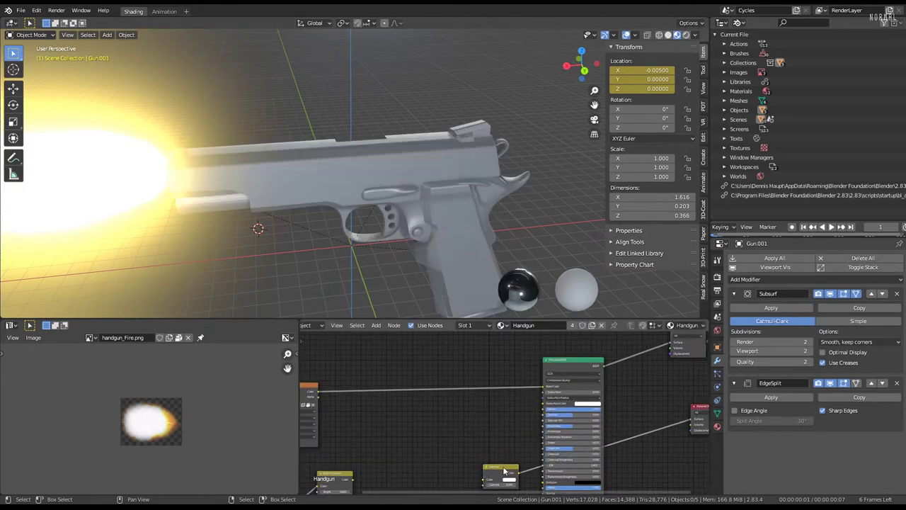
Connect the Bright/Contrast output to a Material Output to preview the black-and-white texture.
mouse_move(352, 428)
left_mouse_down()
mouse_move(478, 393)
mouse_move(544, 361)
left_mouse_up()
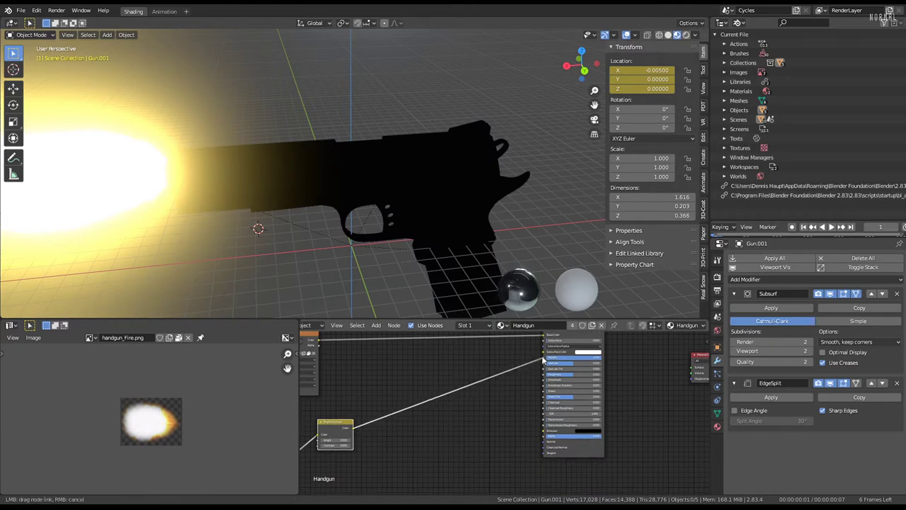
left_click_drag(339, 427, 400, 416)
middle_click_drag(397, 418, 291, 448)
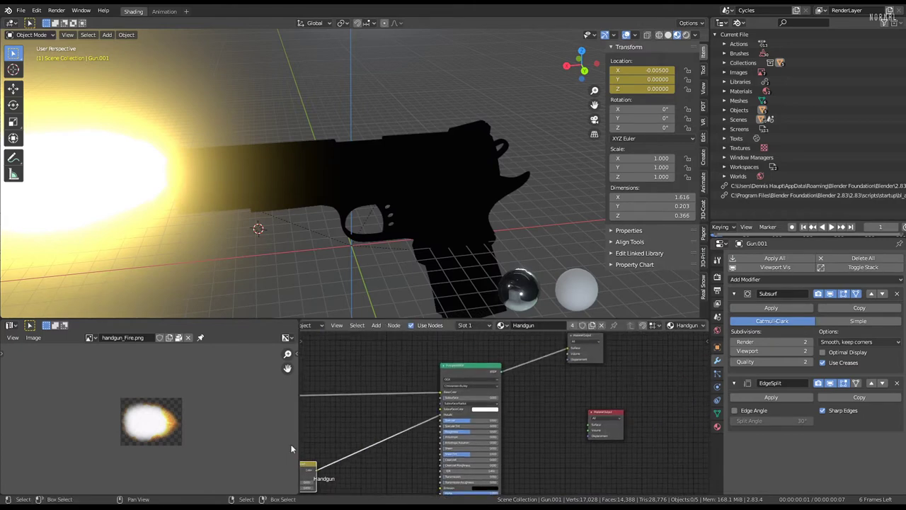
mouse_move(316, 469)
left_mouse_down()
mouse_move(596, 426)
mouse_move(440, 447)
left_mouse_up()
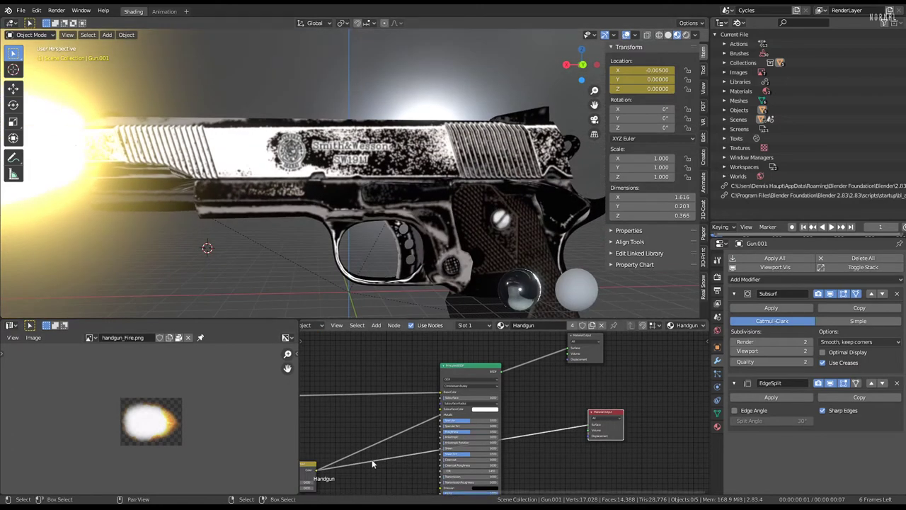
middle_click_drag(373, 463, 435, 394)
scroll(435, 394, "down", 1)
middle_click_drag(437, 145, 347, 164)
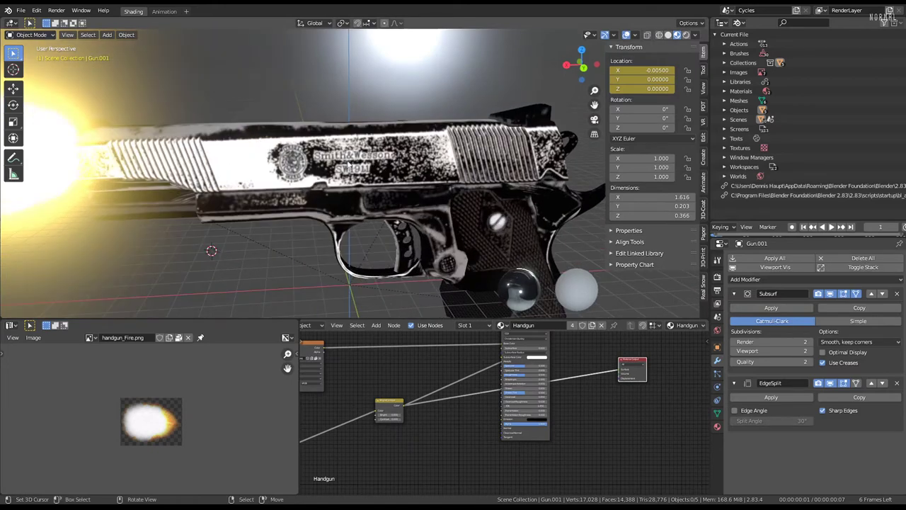
mouse_move(442, 154)
middle_mouse_down()
mouse_move(371, 112)
mouse_move(473, 226)
middle_mouse_up()
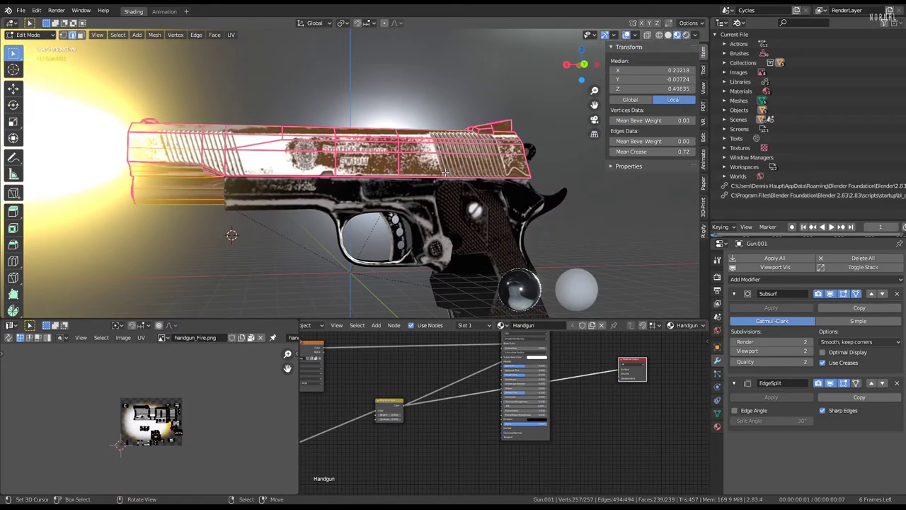
Edit the lower body mesh in face mode and select the connected near-side grip panel.
left_click(472, 226)
key("Tab")
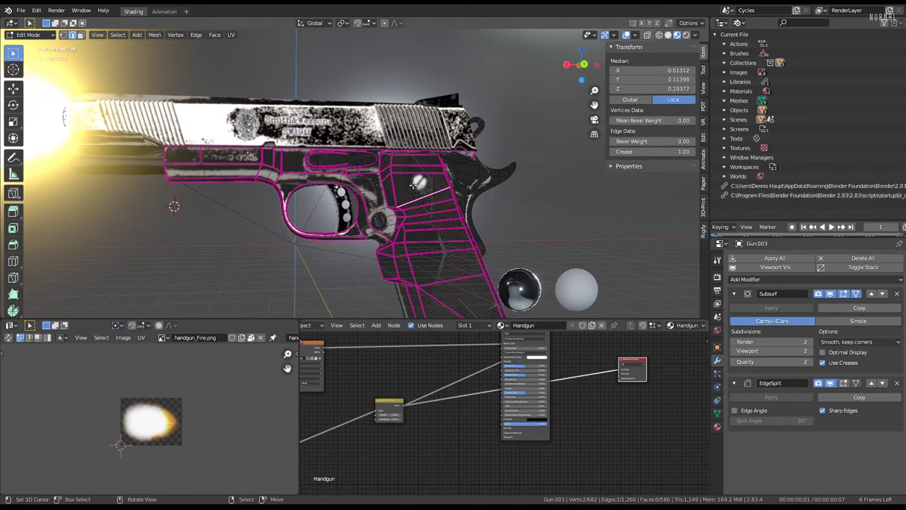
left_click(81, 35)
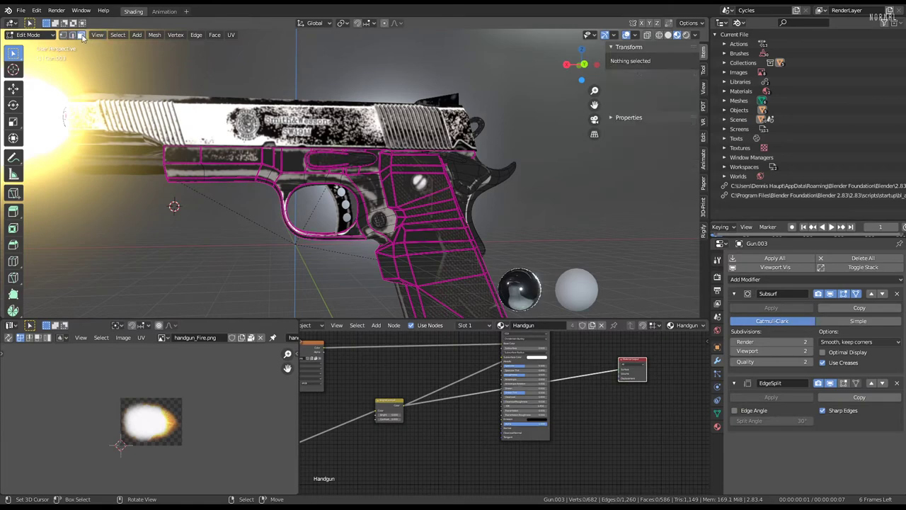
left_click(418, 204)
key("ctrl+l")
Add the thumb safety, the lever above the grip and the far-side grip panel to the selection.
mouse_move(418, 204)
middle_mouse_down()
mouse_move(328, 165)
mouse_move(371, 182)
mouse_move(386, 177)
middle_mouse_up()
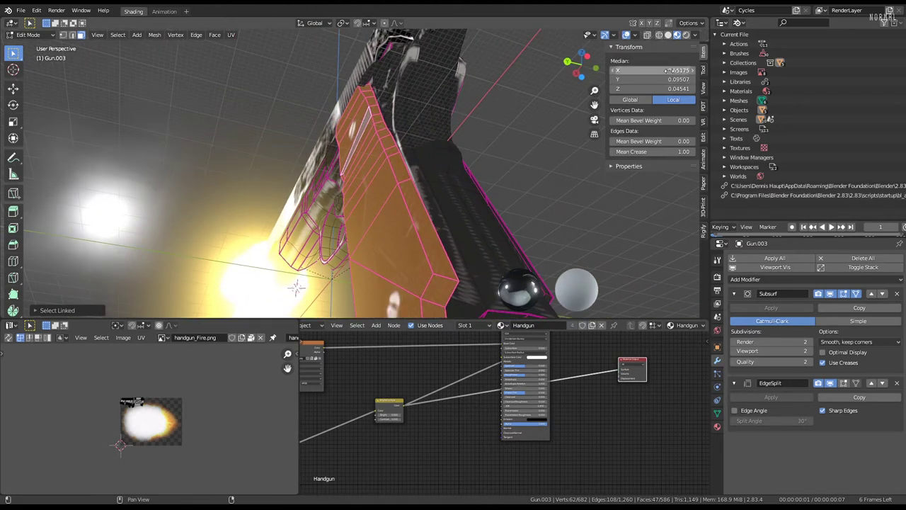
middle_click_drag(621, 332, 621, 361)
left_click(616, 360)
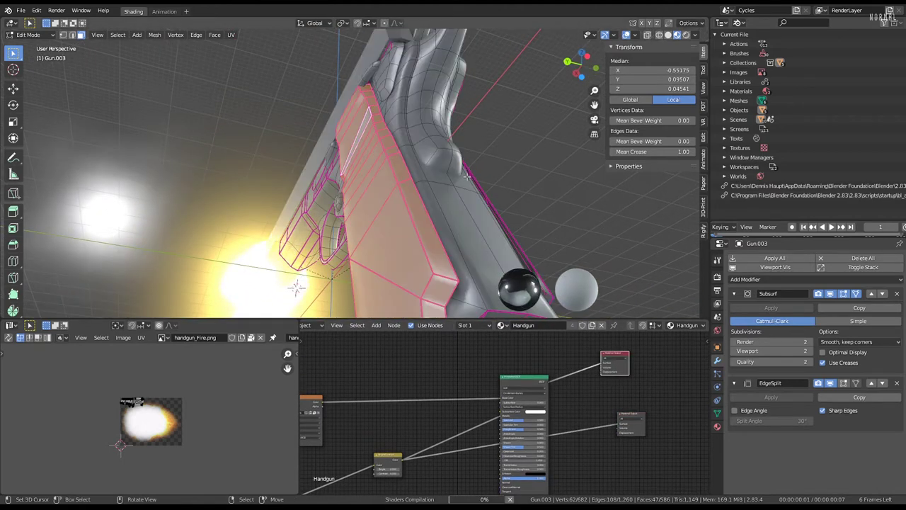
mouse_move(453, 170)
middle_mouse_down()
mouse_move(428, 214)
mouse_move(432, 190)
mouse_move(453, 186)
middle_mouse_up()
key("ctrl+l")
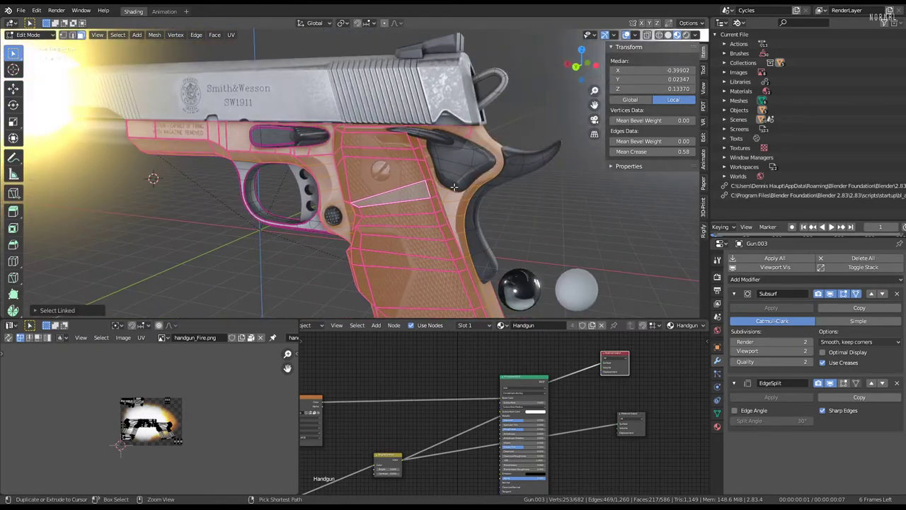
key("ctrl+z")
key("l")
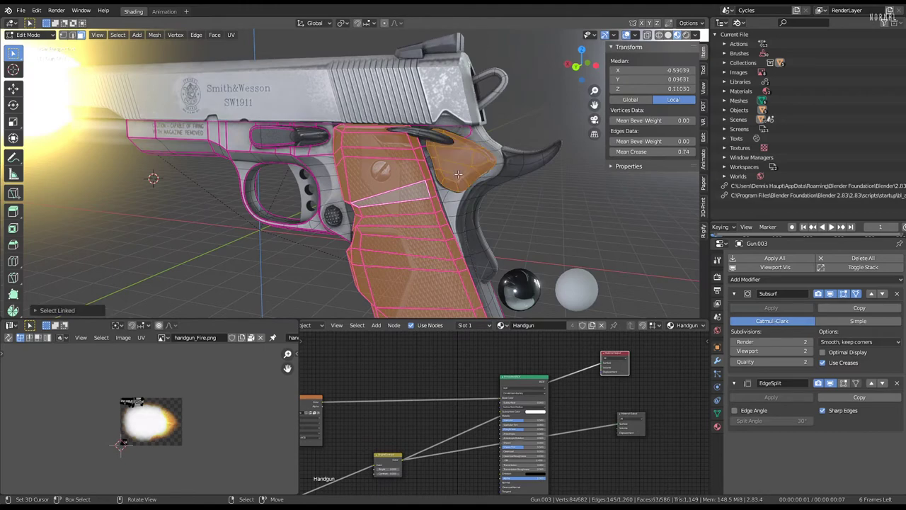
key("l")
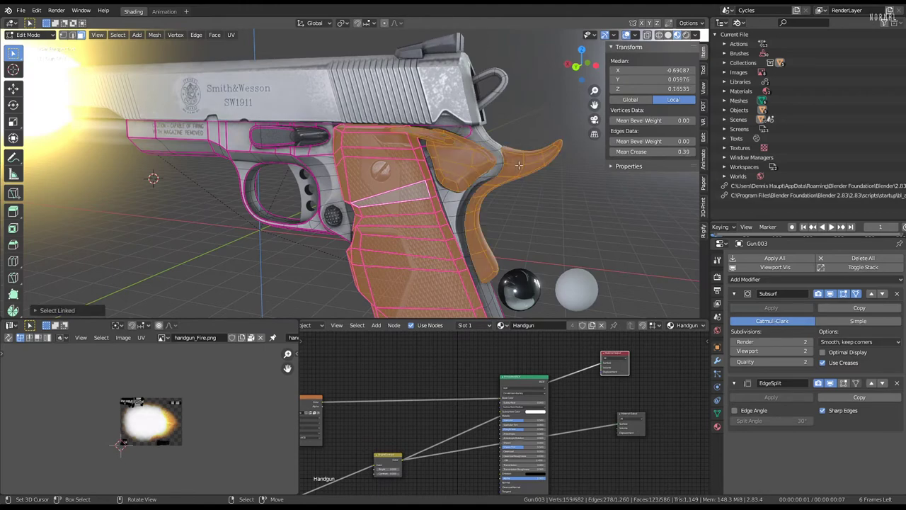
middle_click_drag(518, 165, 300, 154)
key("l")
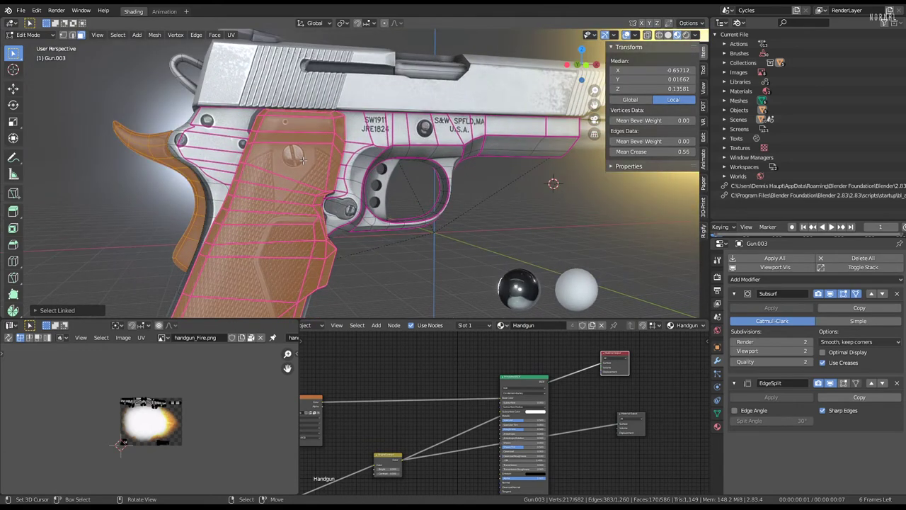
mouse_move(303, 160)
middle_mouse_down()
mouse_move(437, 181)
mouse_move(329, 133)
mouse_move(390, 160)
mouse_move(371, 148)
middle_mouse_up()
Return to Object Mode with the slide selected and the black-and-white roughness map previewed.
key("Tab")
left_click(329, 134)
scroll(417, 347, "down", 3)
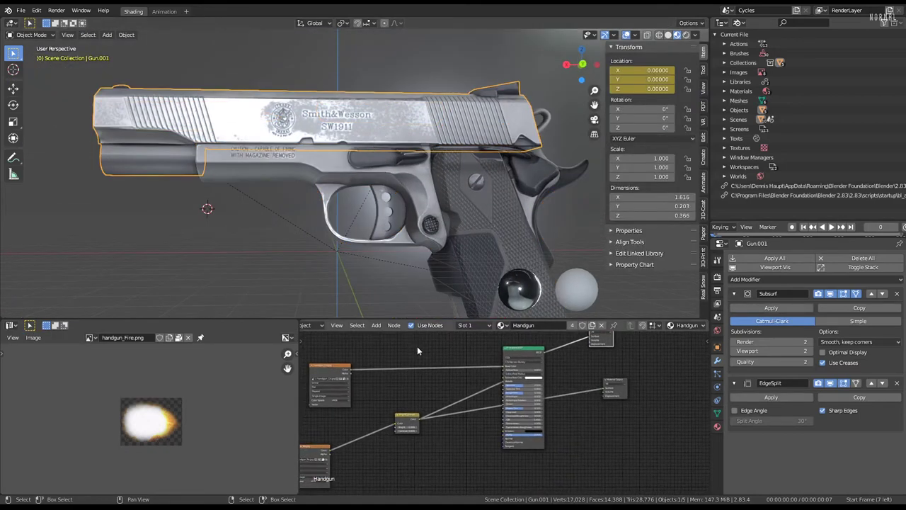
scroll(406, 198, "up", 3)
middle_click_drag(406, 194, 419, 254)
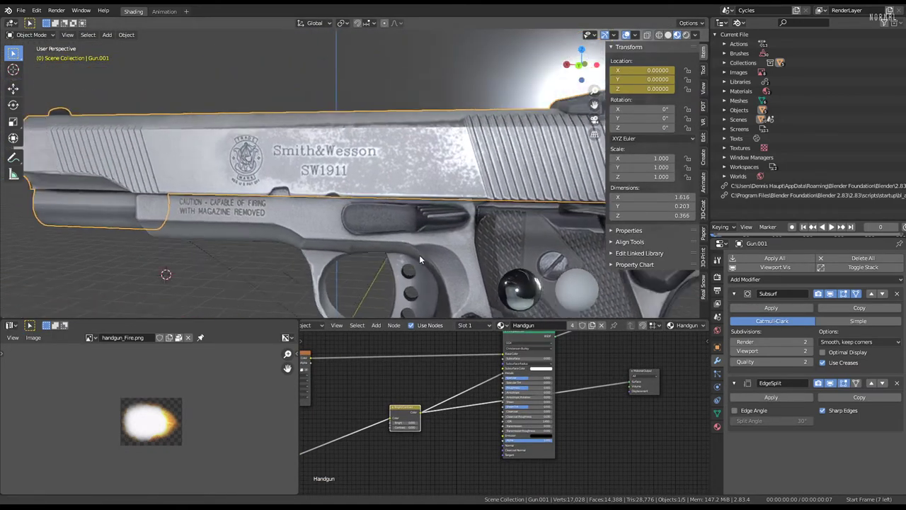
scroll(436, 248, "down", 3)
left_click(657, 369)
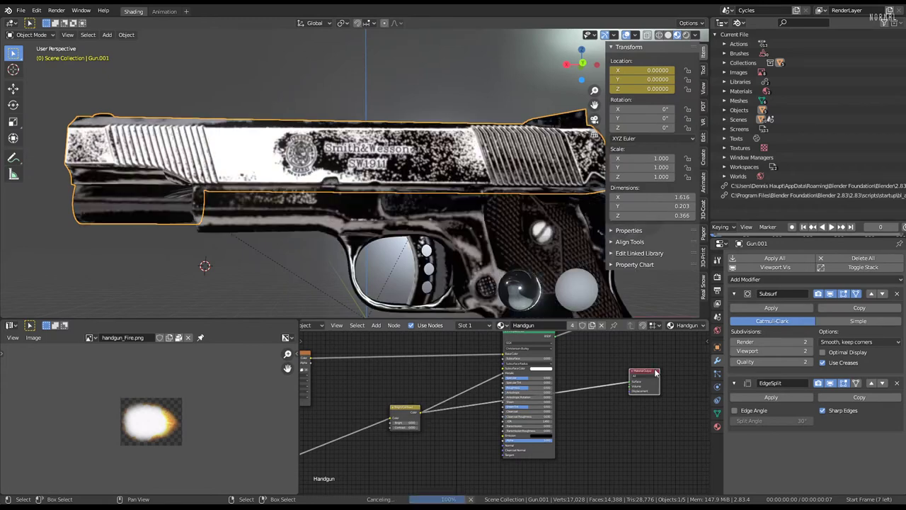
scroll(440, 187, "down", 3)
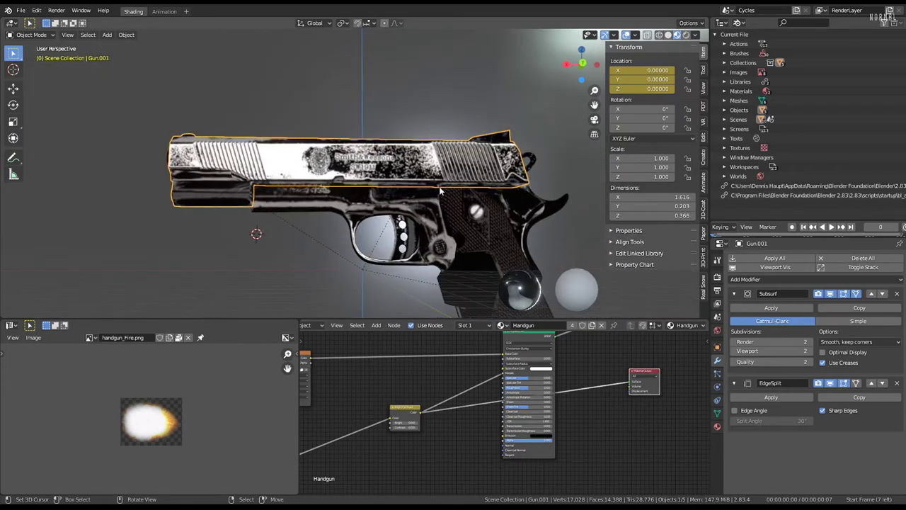
middle_click_drag(440, 187, 3, 39)
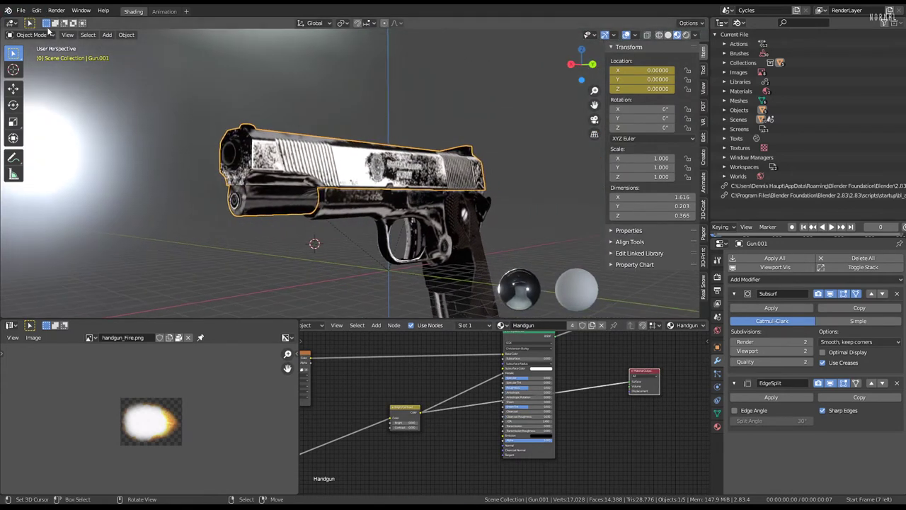
left_click(30, 34)
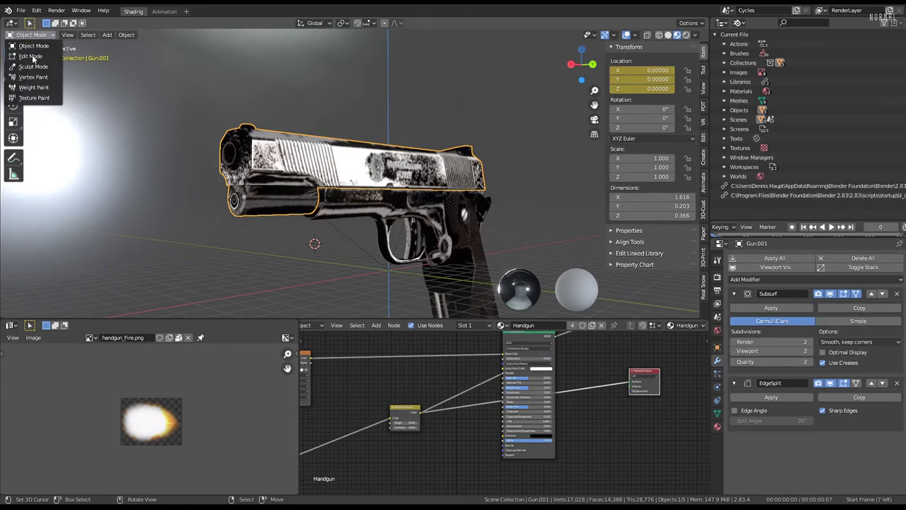
Switch the slide to Texture Paint mode with painting masked to selected faces.
left_click(31, 99)
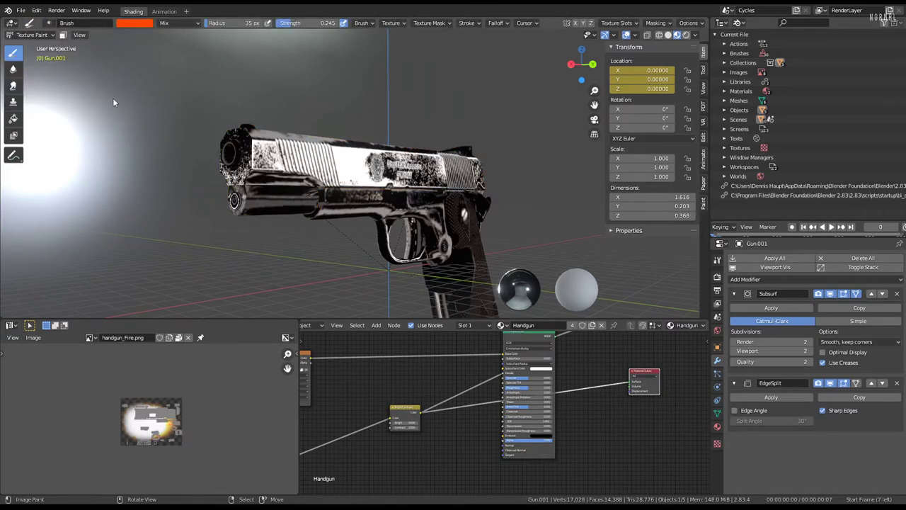
mouse_move(113, 103)
middle_mouse_down()
mouse_move(332, 116)
mouse_move(353, 87)
middle_mouse_up()
left_click(63, 35)
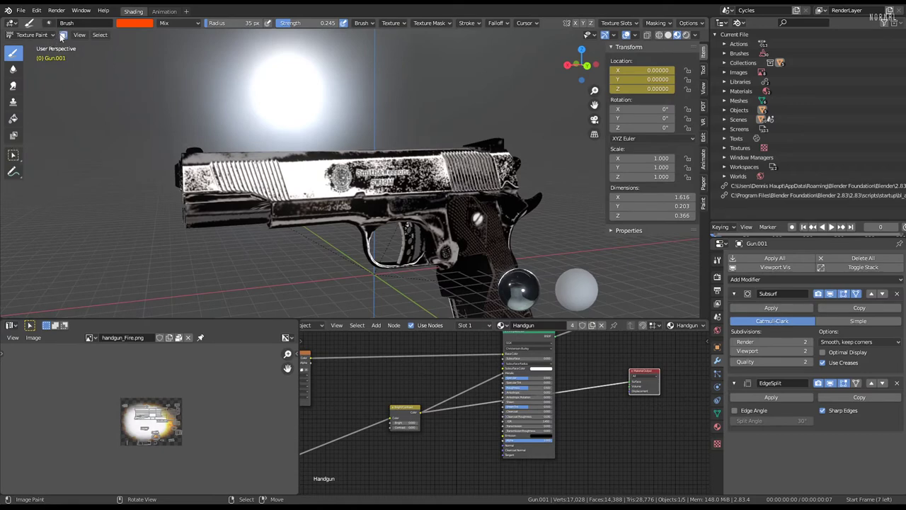
mouse_move(354, 121)
middle_mouse_down()
mouse_move(318, 150)
mouse_move(179, 82)
middle_mouse_up()
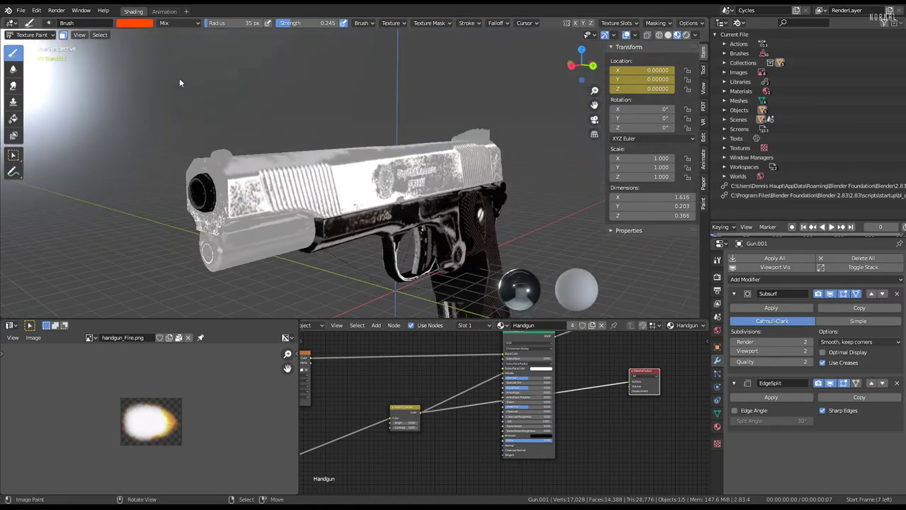
Choose the white Fill brush and lower its strength to 0.212.
left_click(13, 118)
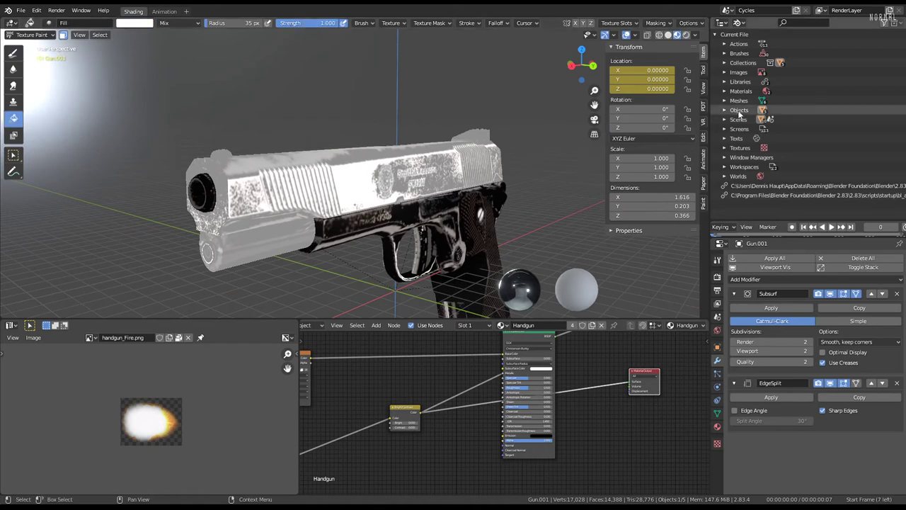
left_click(703, 70)
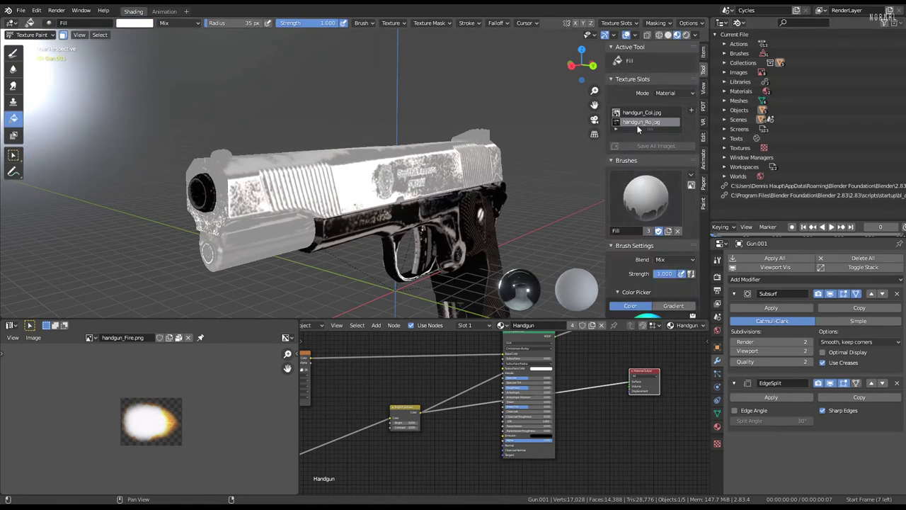
scroll(643, 184, "down", 2)
scroll(643, 182, "down", 3)
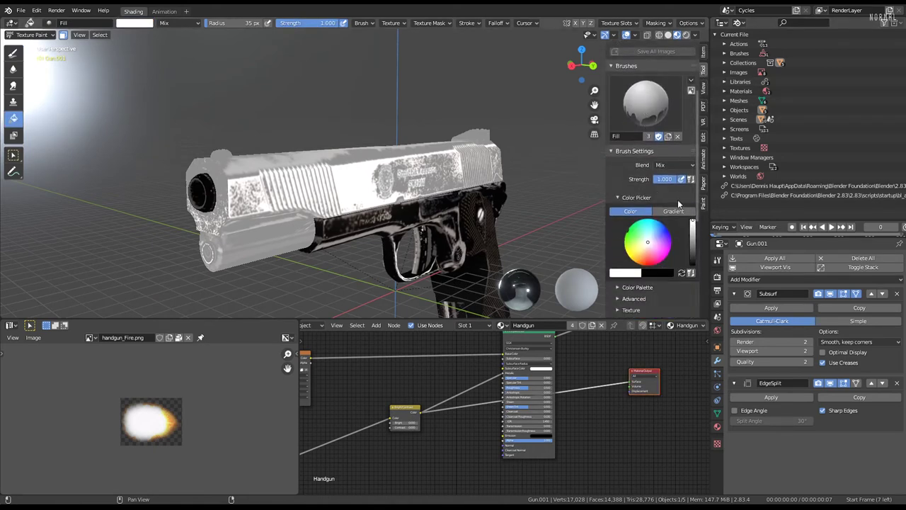
left_click(673, 165)
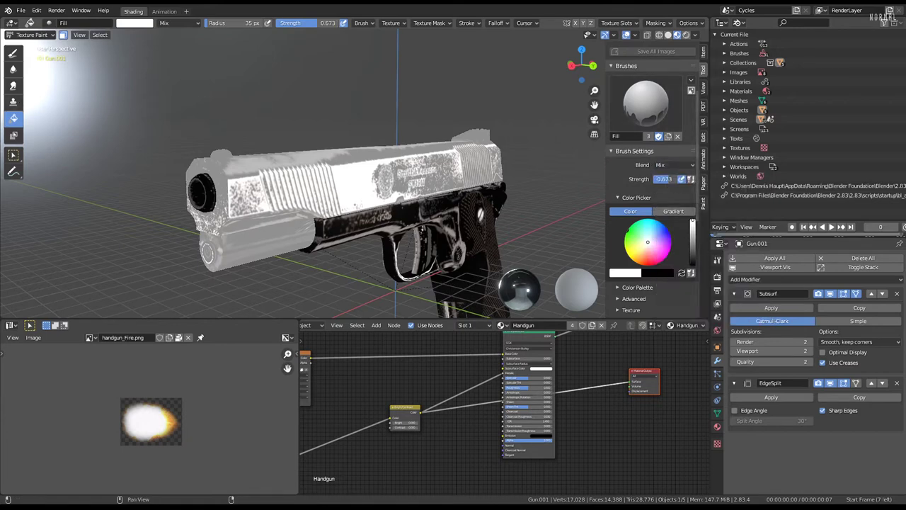
left_click_drag(664, 179, 257, 188)
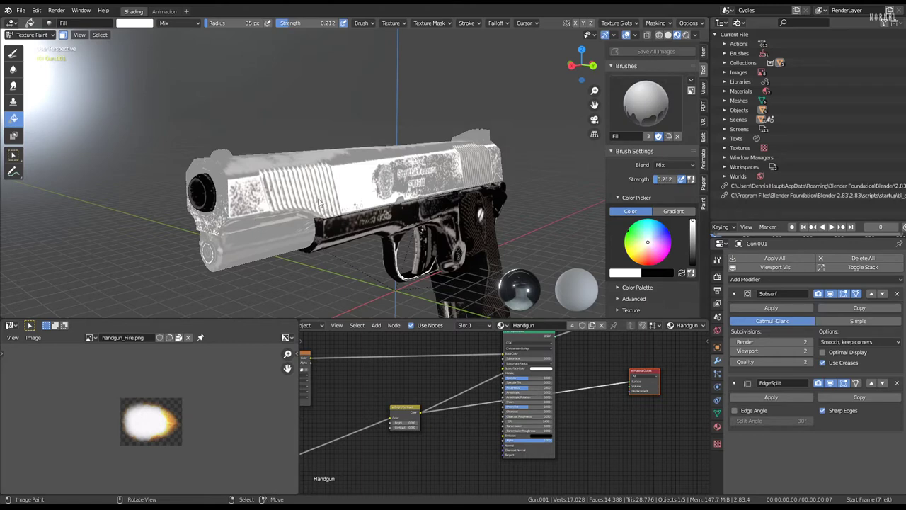
middle_click_drag(255, 225, 381, 165)
Nudge the Material Output node and line up the view of the gun for filling.
scroll(389, 170, "up", 4)
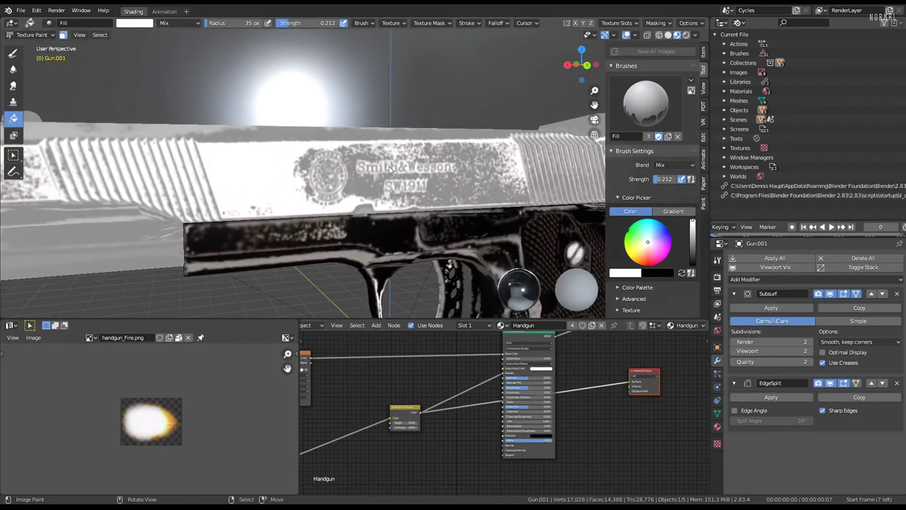
scroll(405, 167, "down", 4)
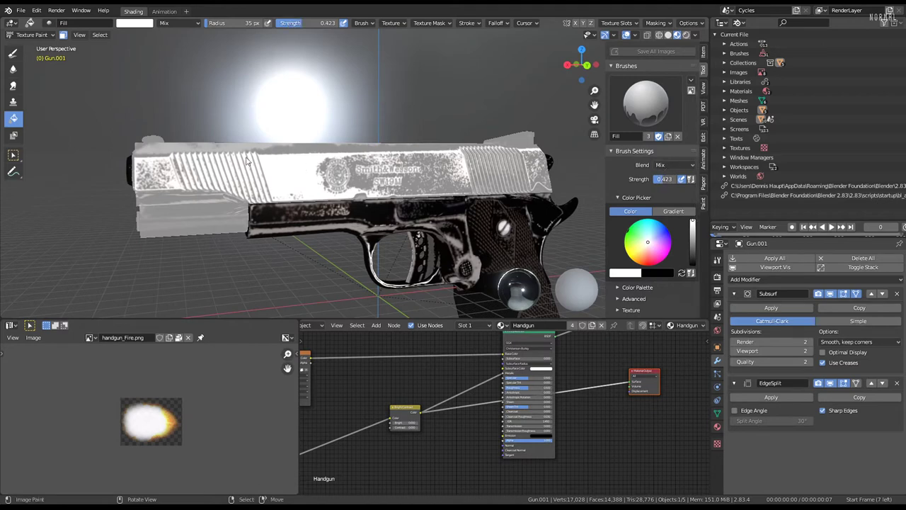
scroll(681, 173, "up", 4)
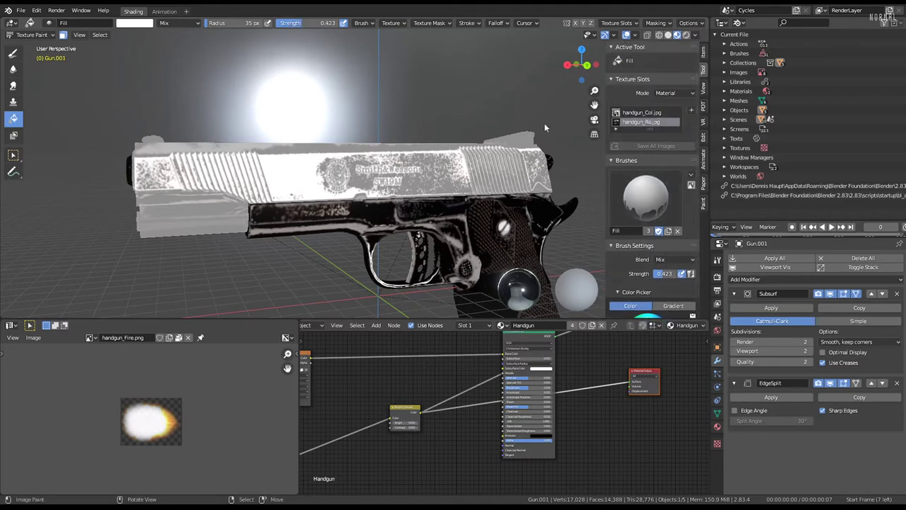
scroll(330, 148, "up", 3)
scroll(330, 149, "up", 1)
left_click_drag(647, 373, 632, 381)
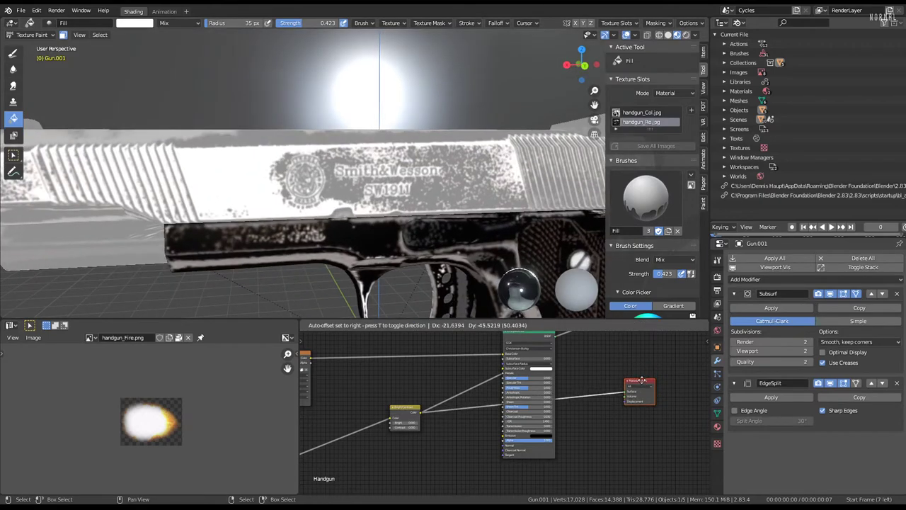
scroll(354, 177, "down", 5)
middle_click_drag(354, 177, 364, 162)
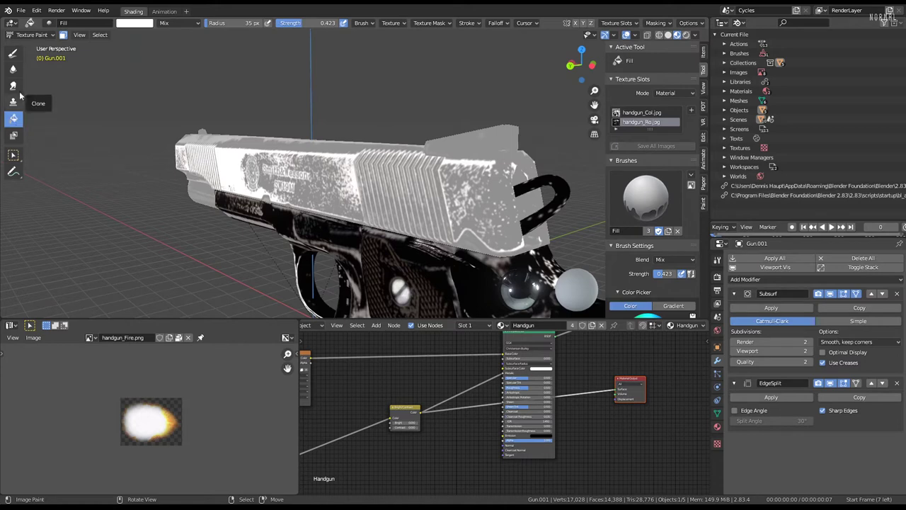
scroll(670, 193, "down", 4)
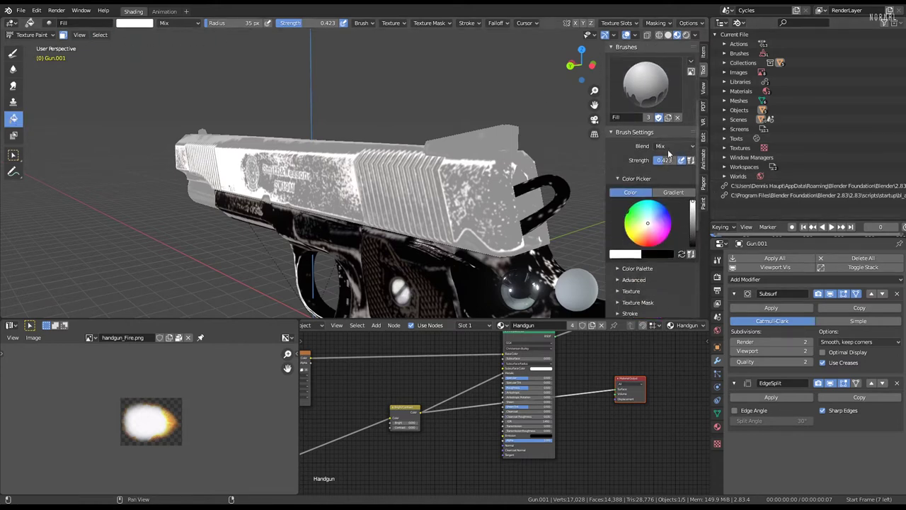
Fill the slide and frame white on the roughness texture at strength 0.423.
left_click(308, 187)
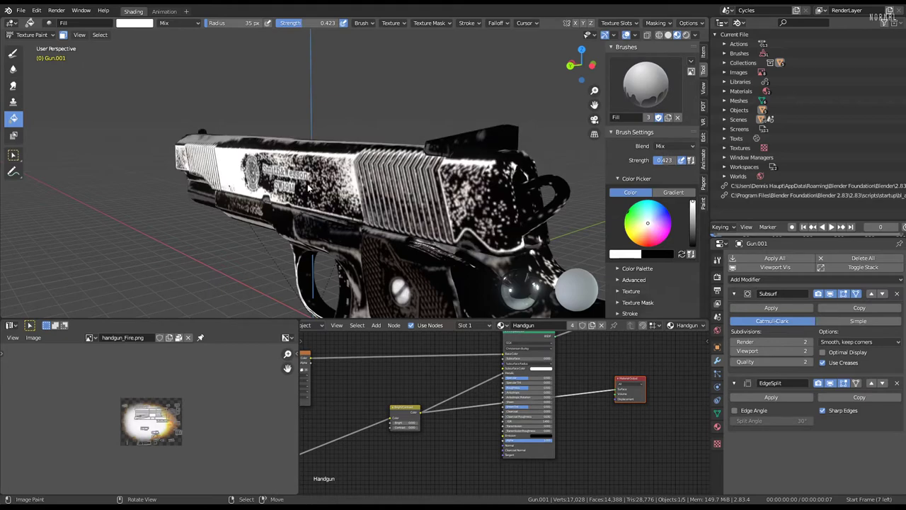
middle_click_drag(305, 181, 379, 160)
left_click(378, 159)
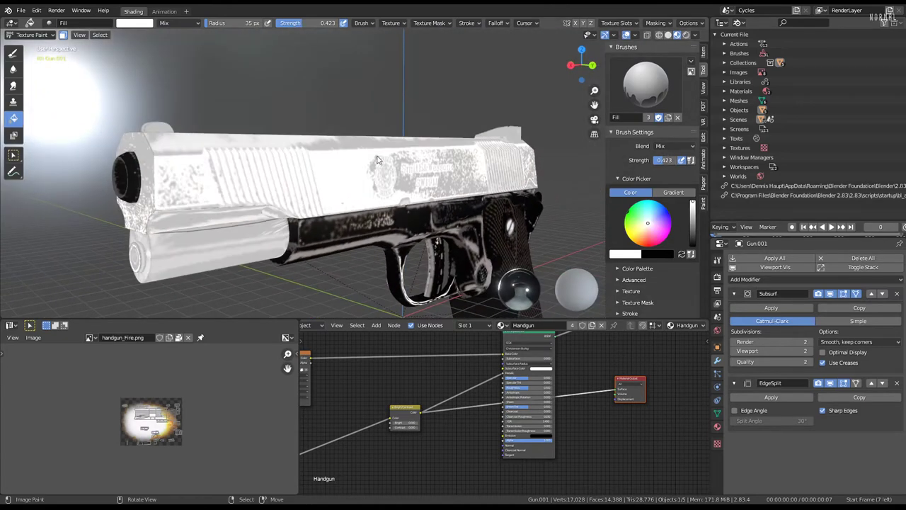
mouse_move(376, 156)
middle_mouse_down()
mouse_move(283, 158)
mouse_move(395, 179)
middle_mouse_up()
mouse_move(457, 180)
middle_mouse_down()
mouse_move(311, 152)
mouse_move(364, 141)
middle_mouse_up()
middle_click_drag(581, 385, 597, 370)
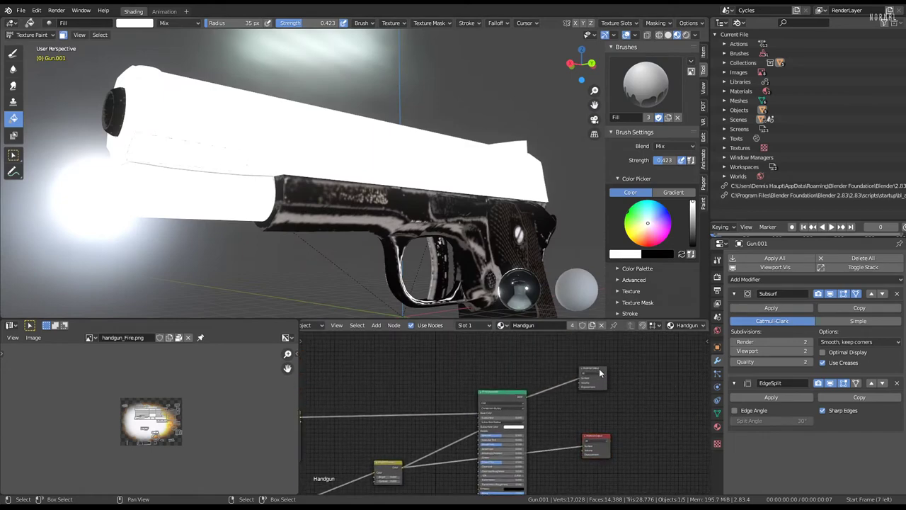
Make the other output node active and fill the slide and barrel white.
left_click(600, 373)
mouse_move(373, 194)
middle_mouse_down()
mouse_move(341, 205)
mouse_move(293, 170)
middle_mouse_up()
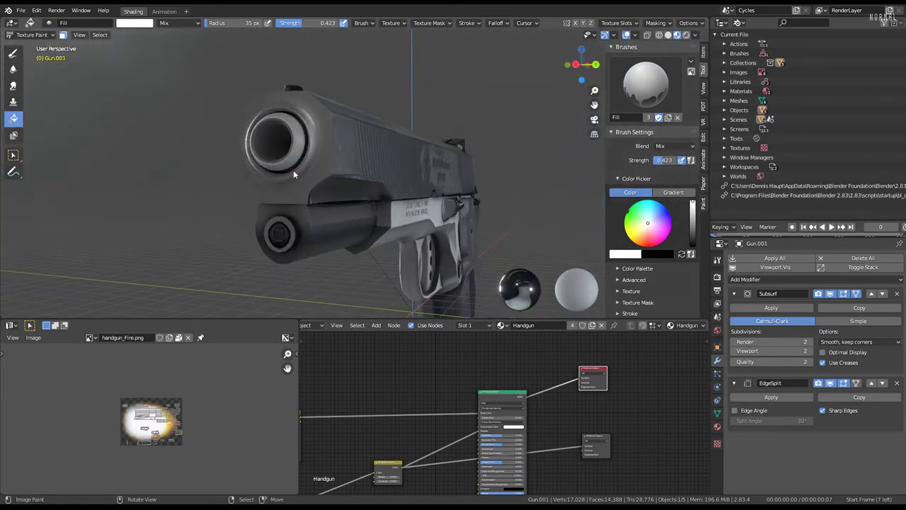
left_click(300, 147)
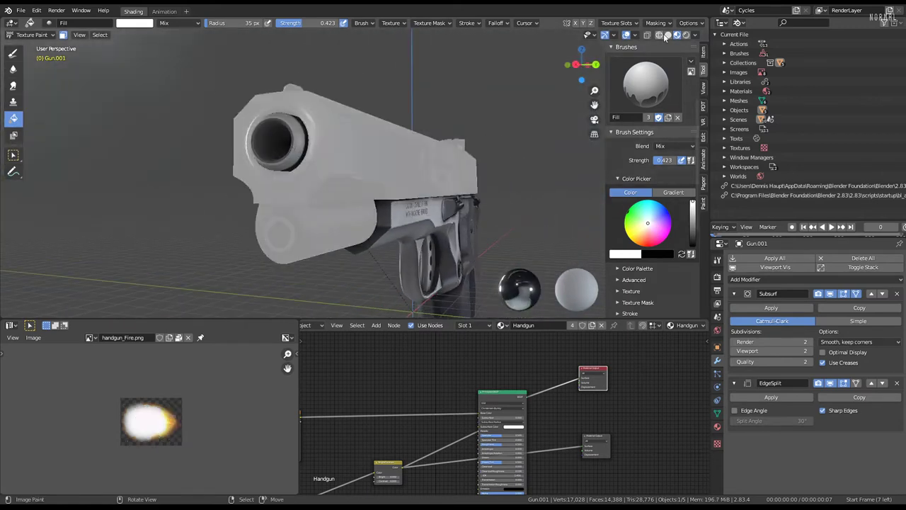
Check the textured gun with overlays hidden, restore them, and head back to Object Mode.
left_click(627, 36)
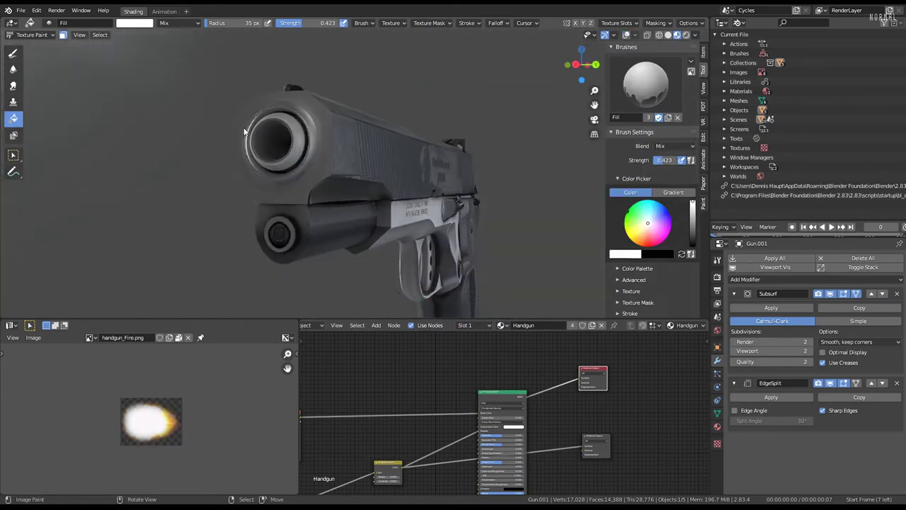
left_click(626, 34)
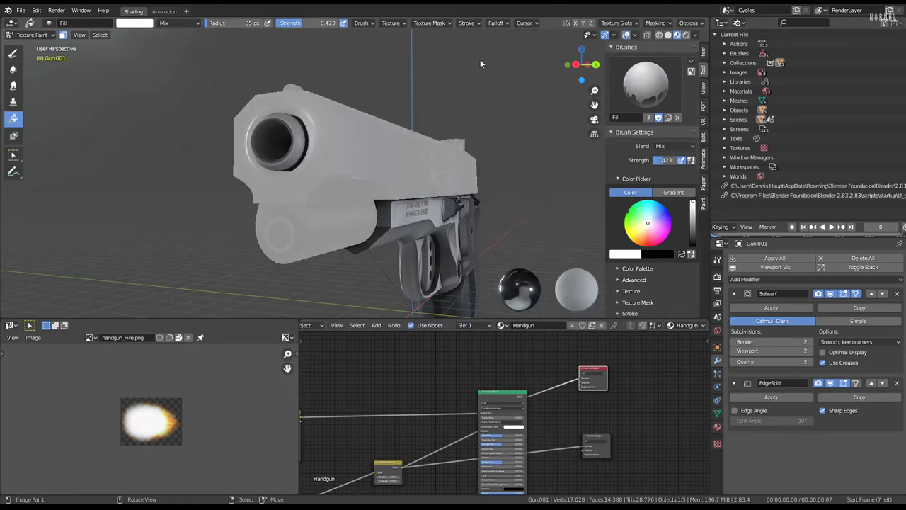
left_click(44, 34)
Duplicate the gun object and start editing the copy's mesh.
left_click(43, 46)
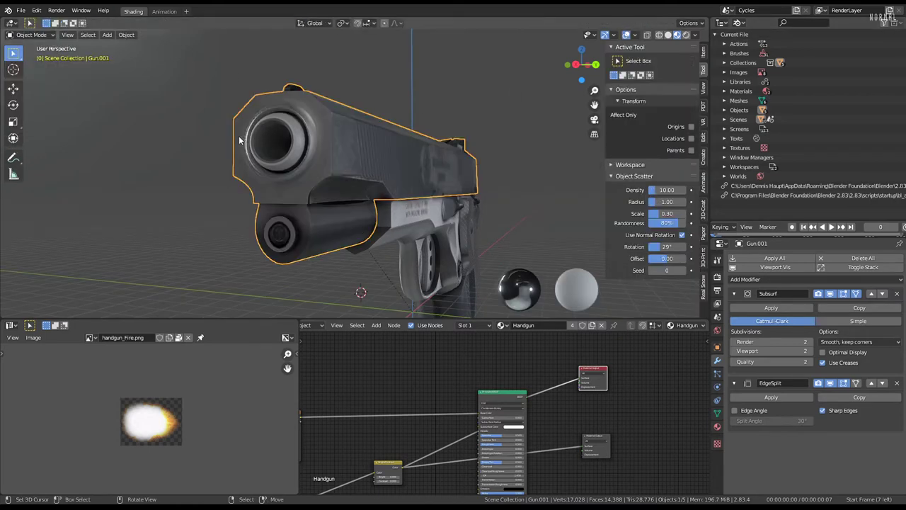
key("shift+d")
left_click(281, 93)
key("Tab")
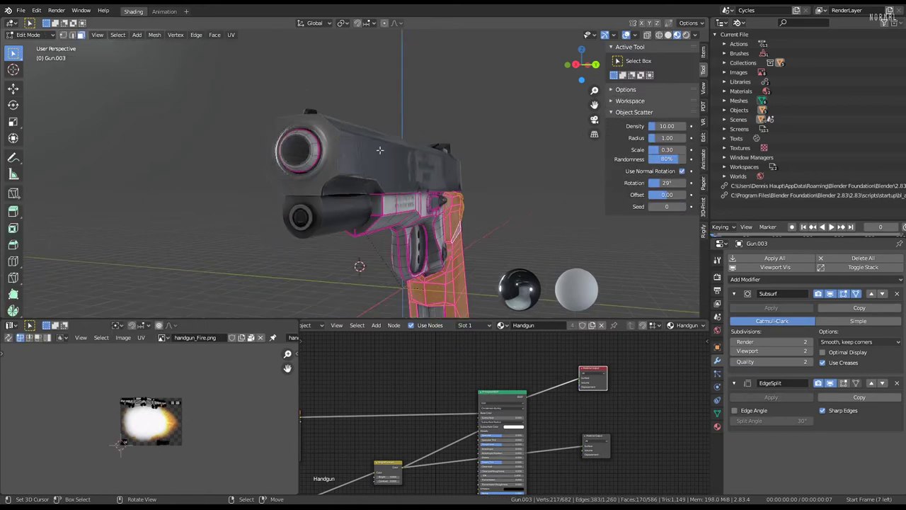
Hide both grip panels by selecting each linked piece.
middle_click_drag(336, 128, 368, 155)
scroll(400, 174, "up", 3)
left_click(400, 174)
key("l")
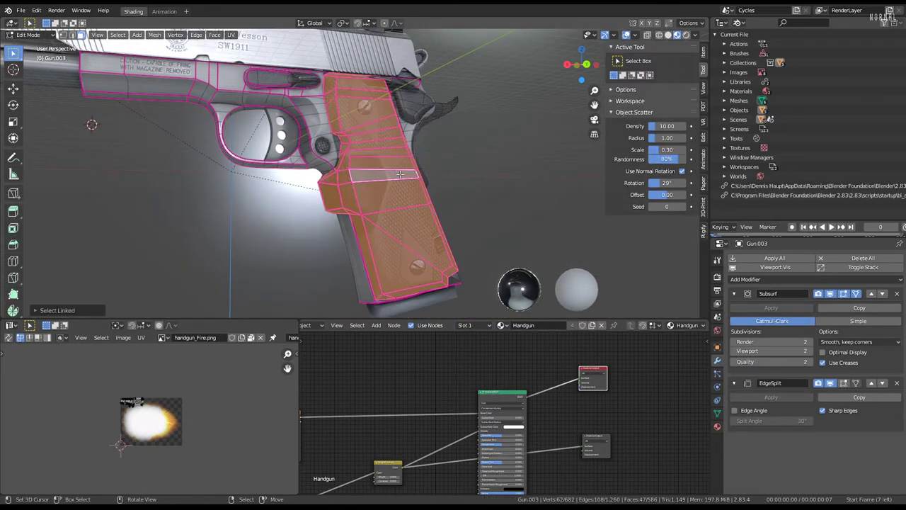
key("h")
middle_click_drag(400, 173, 361, 153)
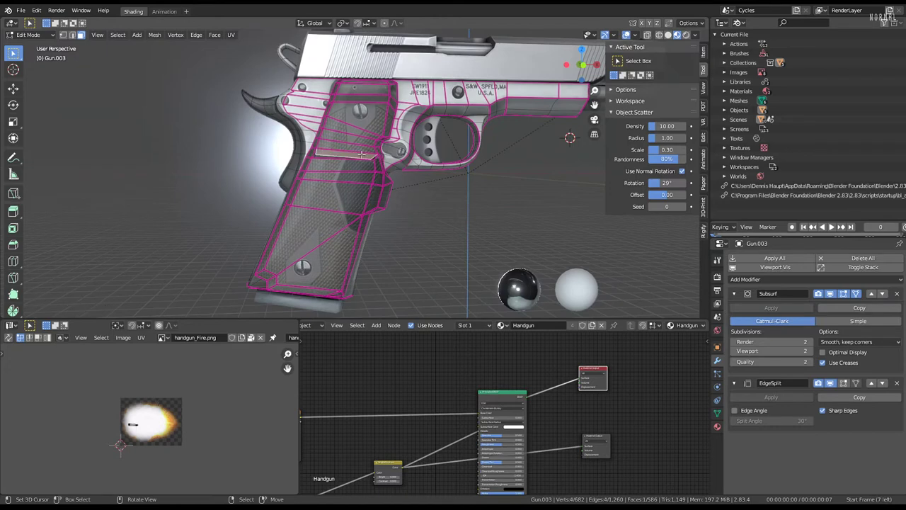
left_click(346, 172)
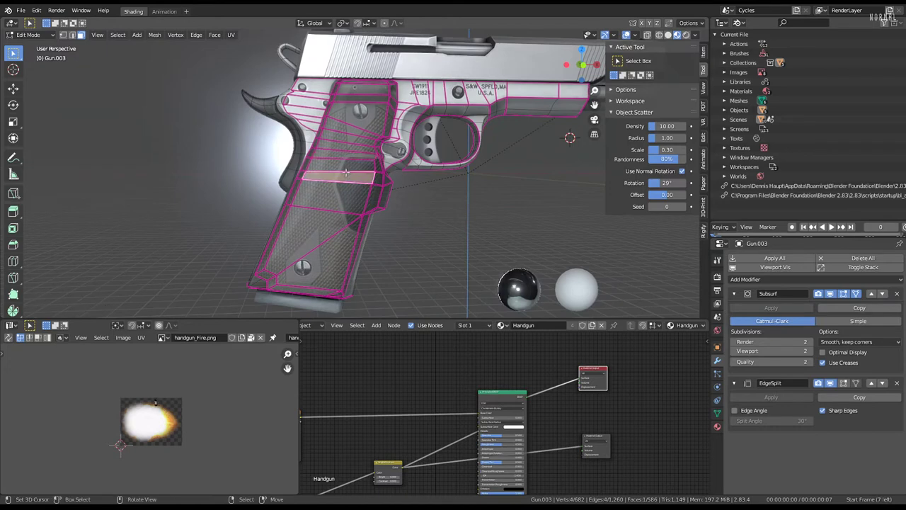
key("l")
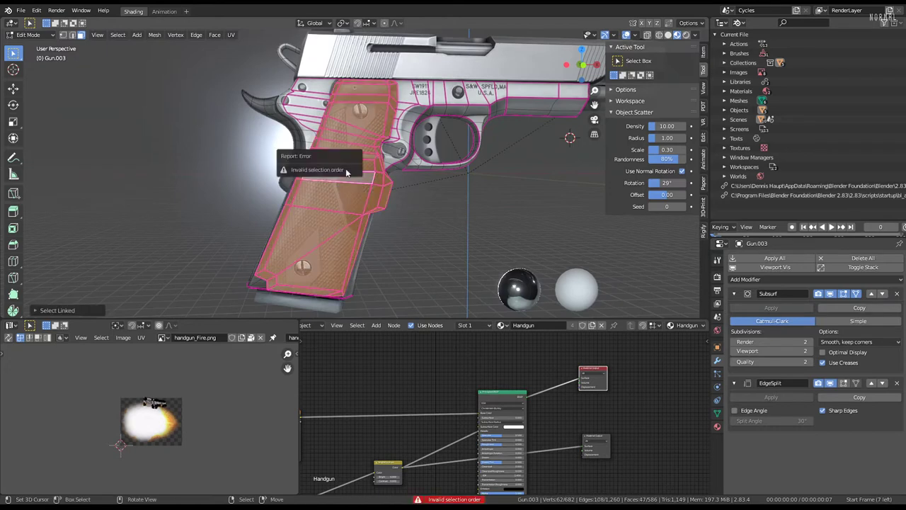
key("h")
Hide the grip safety piece.
scroll(381, 108, "up", 2)
scroll(380, 108, "up", 1)
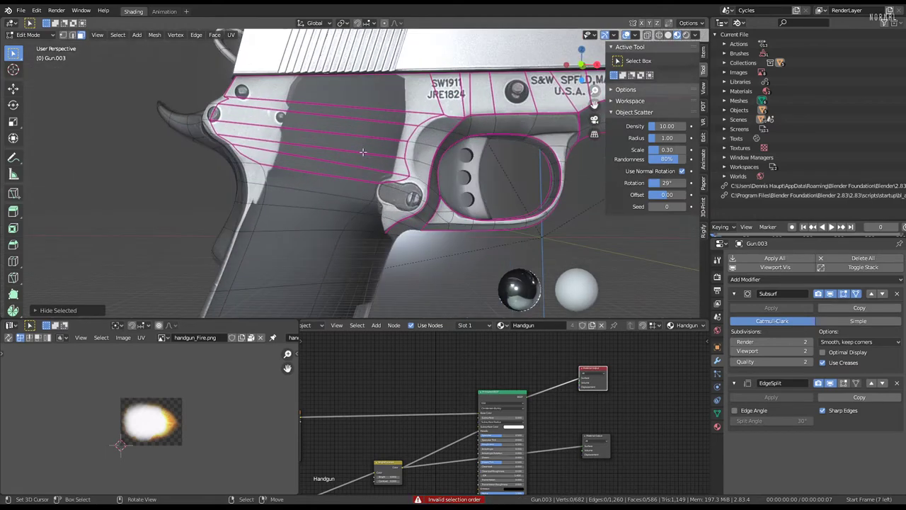
scroll(375, 110, "up", 1)
scroll(368, 115, "up", 2)
scroll(356, 122, "up", 1)
scroll(356, 122, "down", 2)
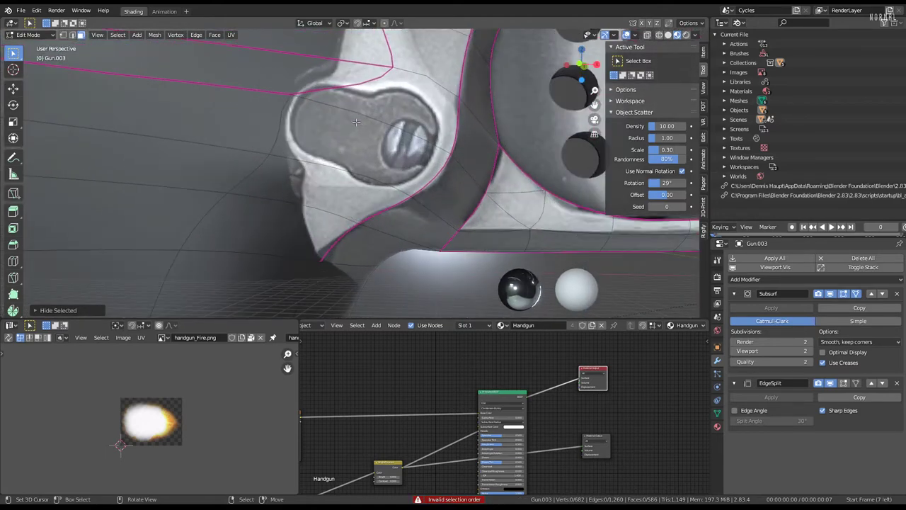
scroll(356, 122, "down", 3)
mouse_move(356, 122)
middle_mouse_down()
mouse_move(415, 146)
mouse_move(376, 141)
mouse_move(247, 162)
middle_mouse_up()
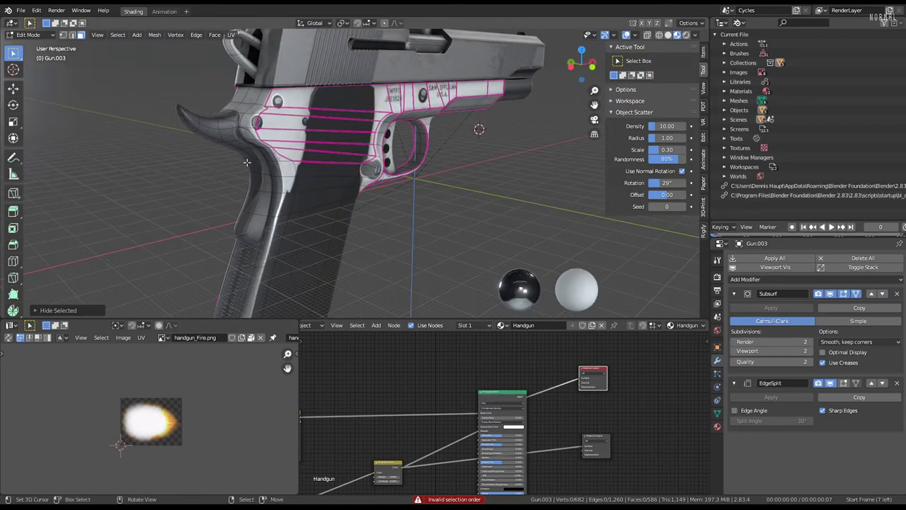
key("l")
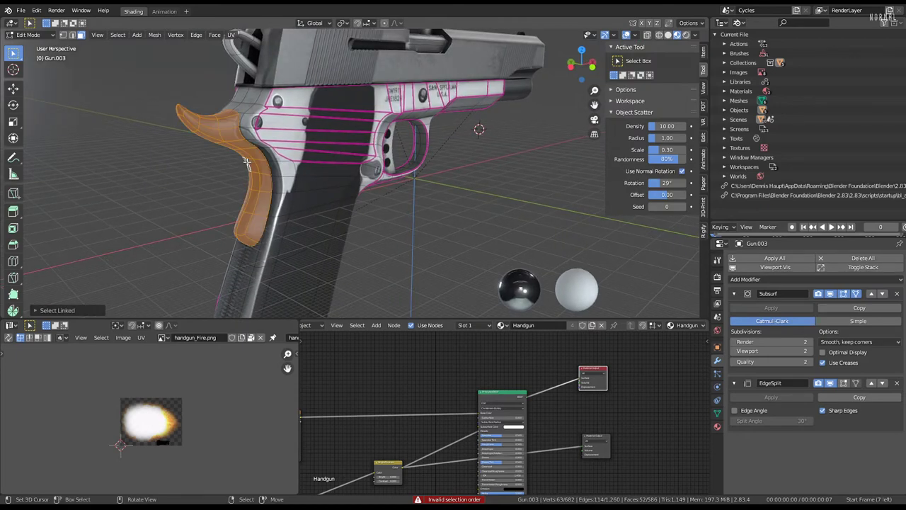
key("h")
Hide the slide-stop lever from underneath the gun.
mouse_move(247, 162)
middle_mouse_down()
mouse_move(296, 104)
mouse_move(378, 167)
mouse_move(366, 153)
middle_mouse_up()
scroll(231, 142, "up", 1)
key("l")
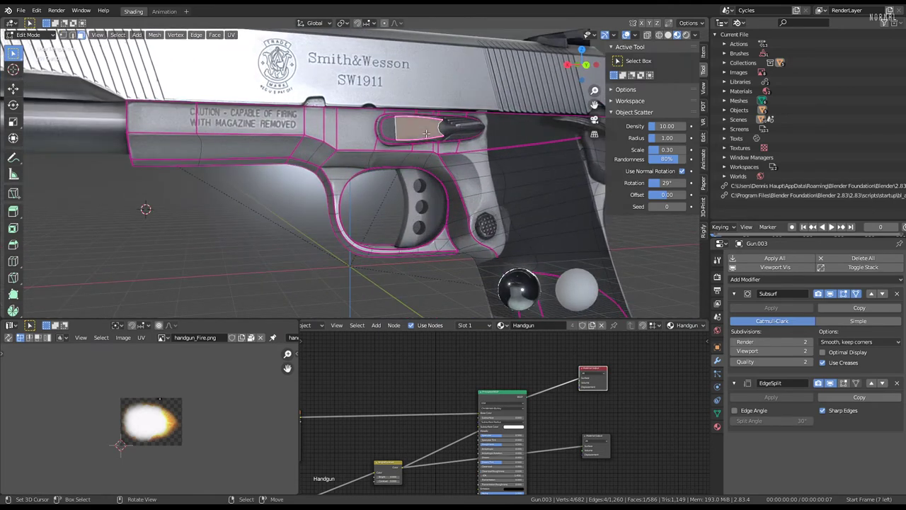
key("h")
Select a face near the slide, preview the white grungy material, then restore Smith&Wesson.
middle_click_drag(421, 148, 476, 218)
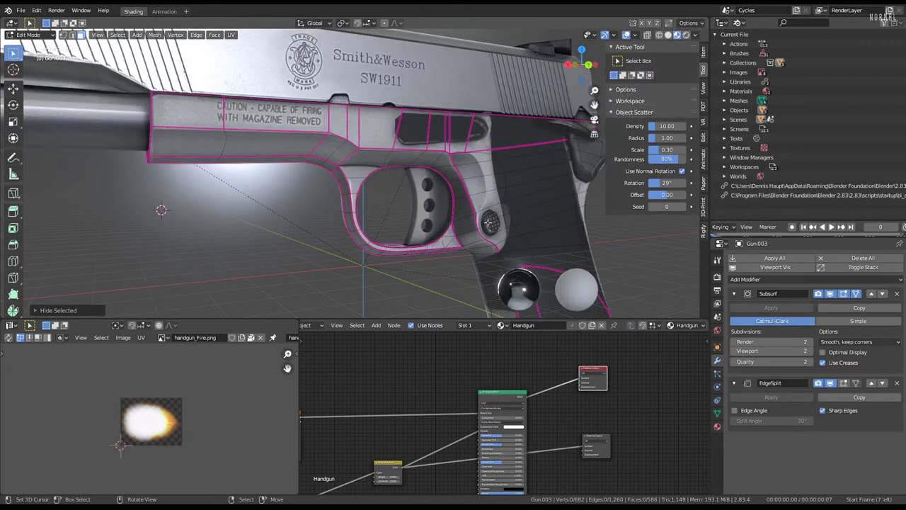
middle_click_drag(489, 222, 463, 214)
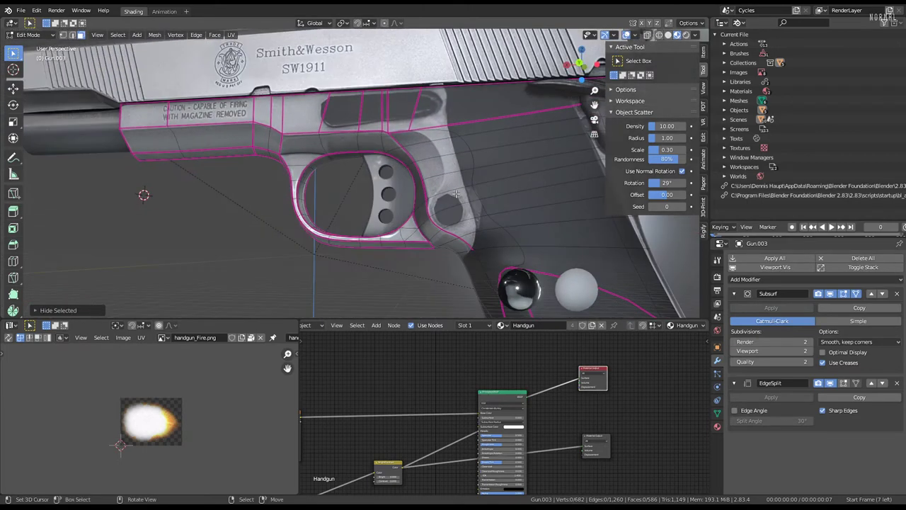
scroll(463, 214, "down", 2)
scroll(463, 214, "up", 1)
scroll(457, 198, "up", 1)
scroll(450, 177, "up", 1)
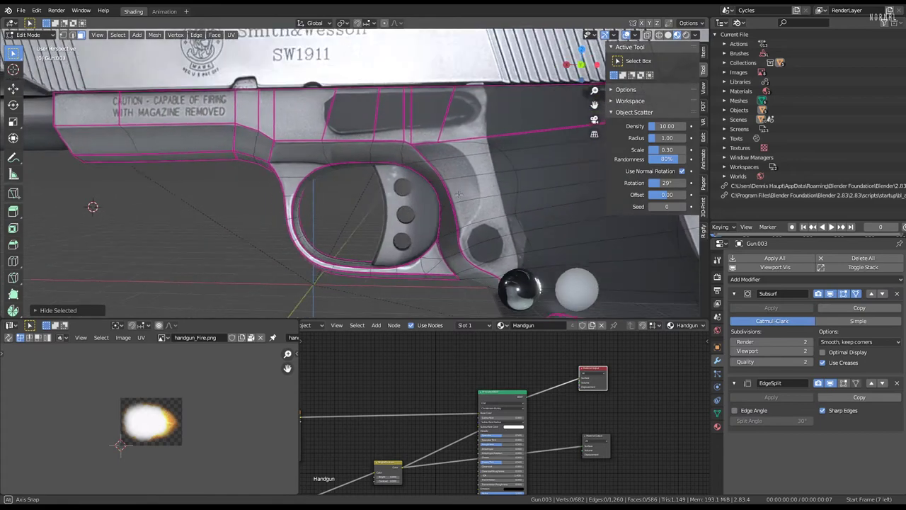
scroll(442, 157, "up", 1)
left_click(401, 126)
scroll(400, 125, "down", 2)
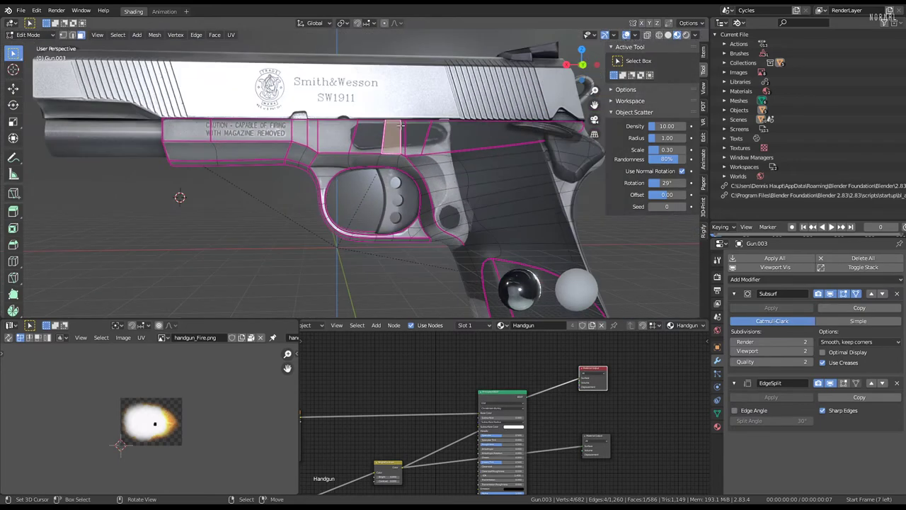
middle_click_drag(288, 149, 270, 146)
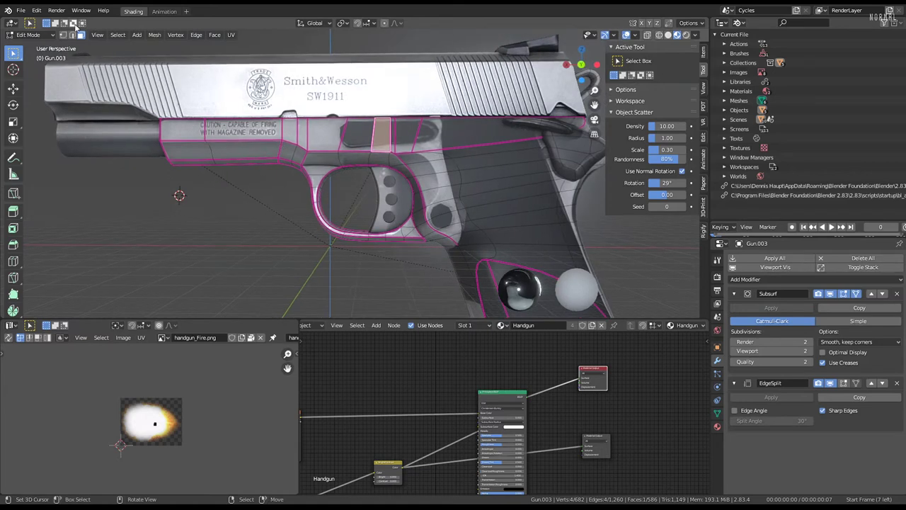
left_click(596, 436)
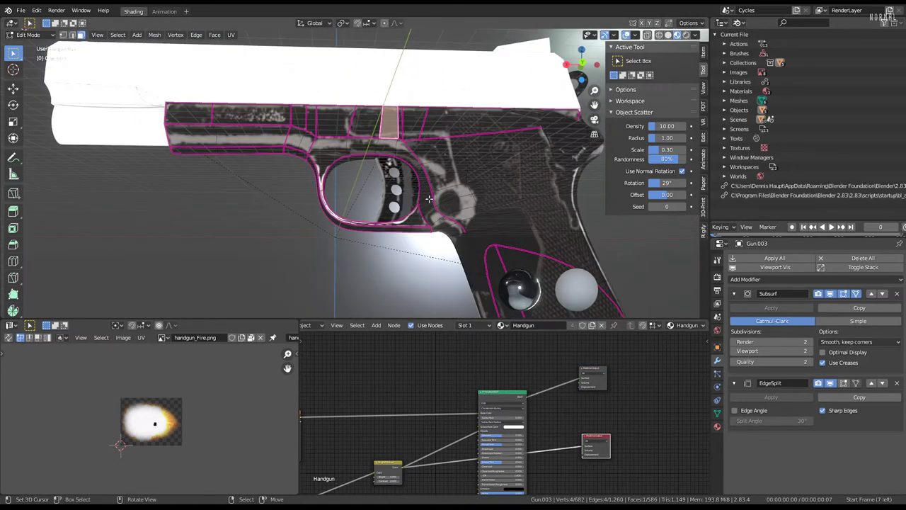
left_click(596, 370)
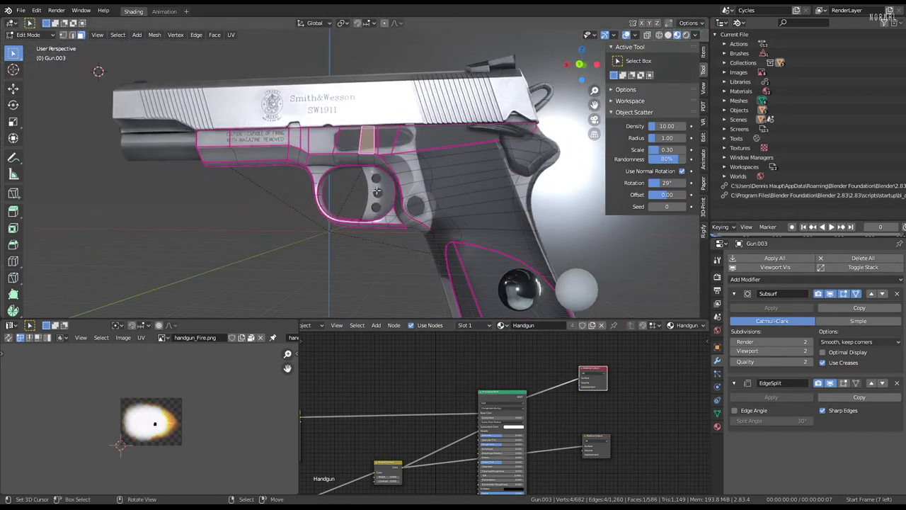
Hide the remaining grip panel piece using linked selection.
mouse_move(377, 191)
middle_mouse_down()
mouse_move(369, 138)
mouse_move(213, 163)
middle_mouse_up()
key("l")
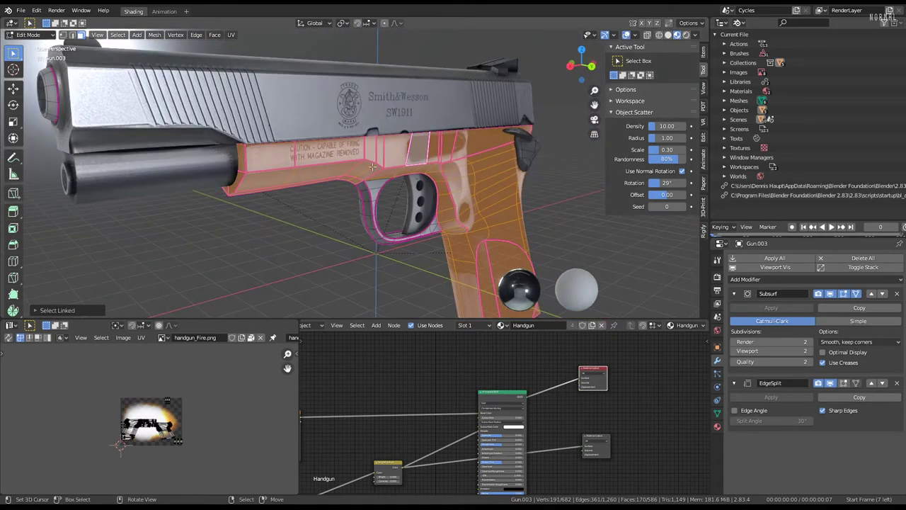
mouse_move(372, 166)
middle_mouse_down()
mouse_move(359, 151)
mouse_move(429, 166)
middle_mouse_up()
left_click(518, 185)
key("ctrl+l")
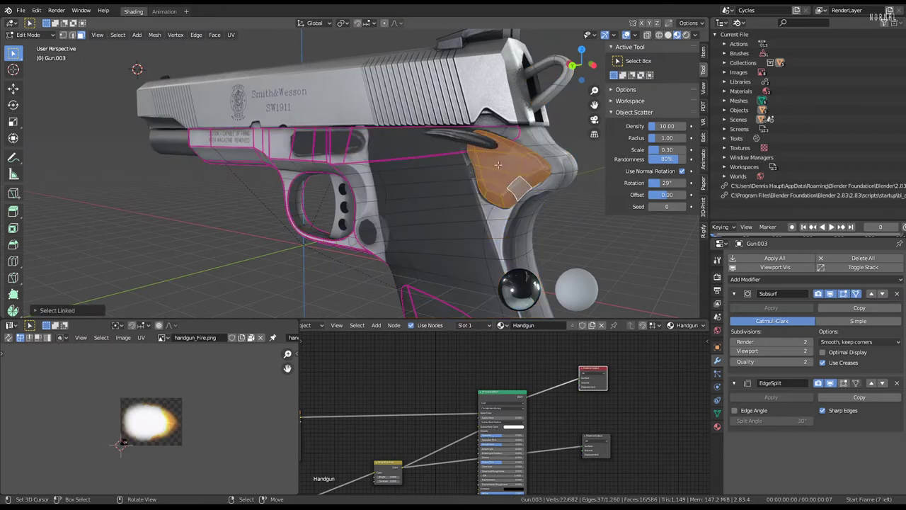
key("h")
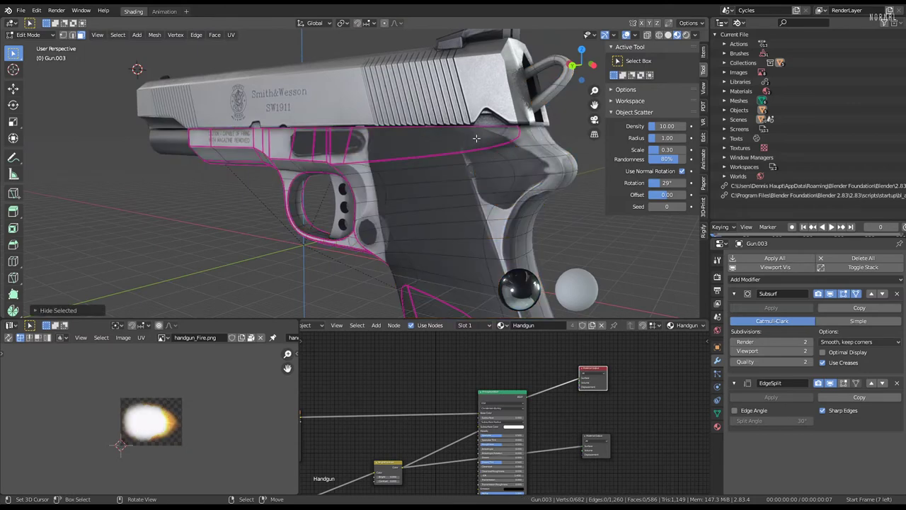
Select the whole connected gun frame mesh.
mouse_move(477, 141)
middle_mouse_down()
mouse_move(368, 108)
mouse_move(446, 92)
mouse_move(494, 145)
middle_mouse_up()
key("l")
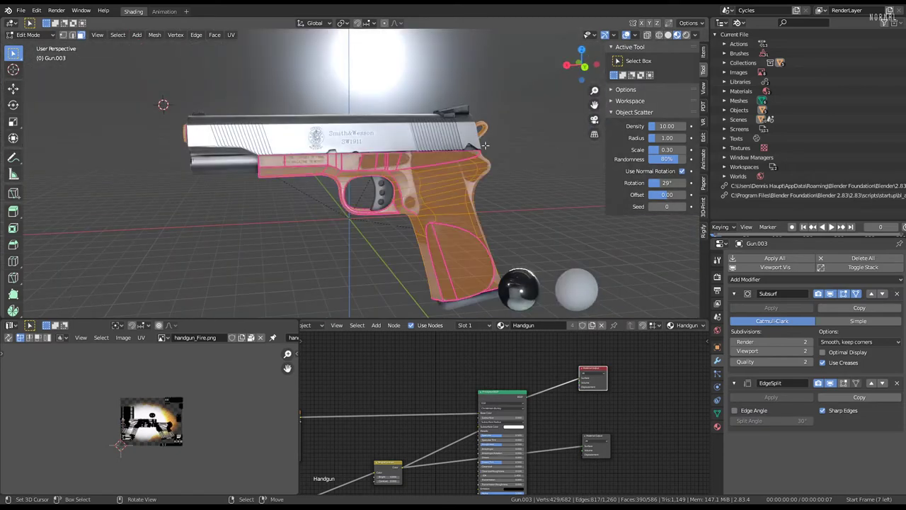
middle_click_drag(373, 79, 284, 142)
scroll(283, 142, "up", 3)
Save the file as Handgun_2.9_Version.blend.
left_click(22, 10)
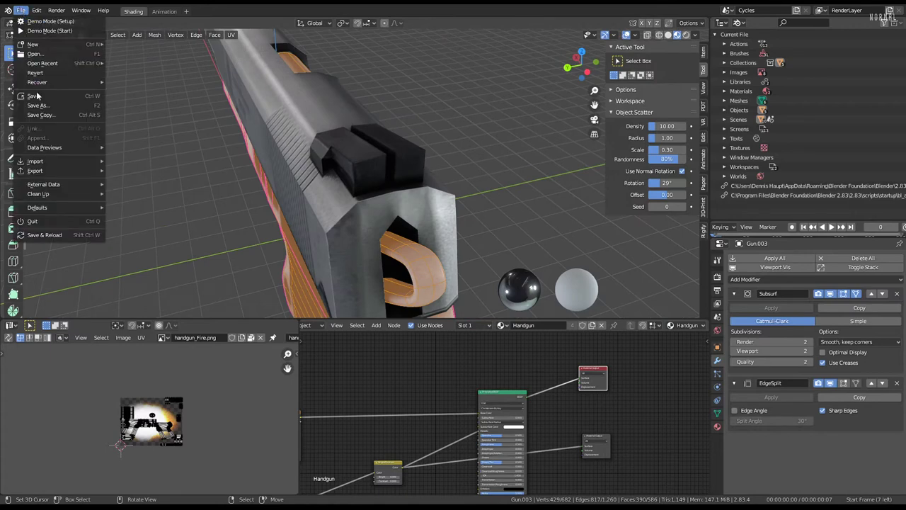
left_click(39, 100)
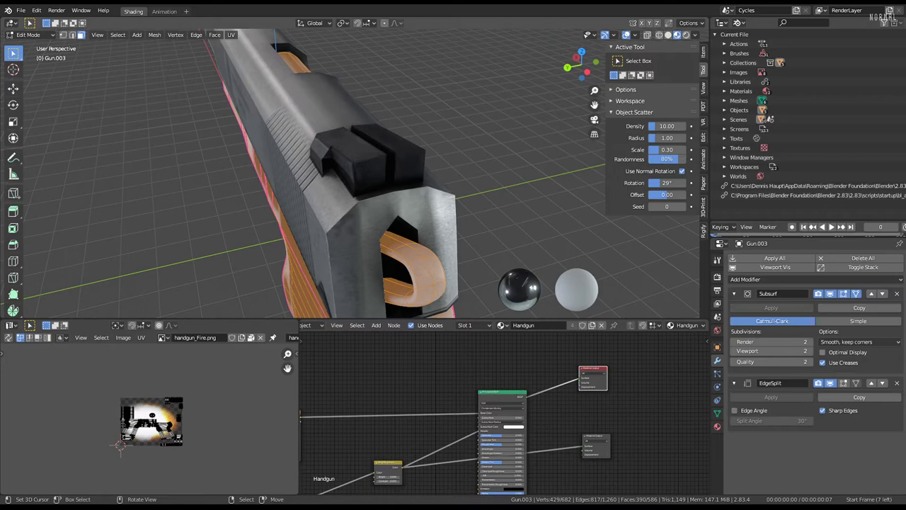
middle_click_drag(323, 172, 421, 149)
scroll(421, 149, "down", 3)
scroll(421, 149, "up", 3)
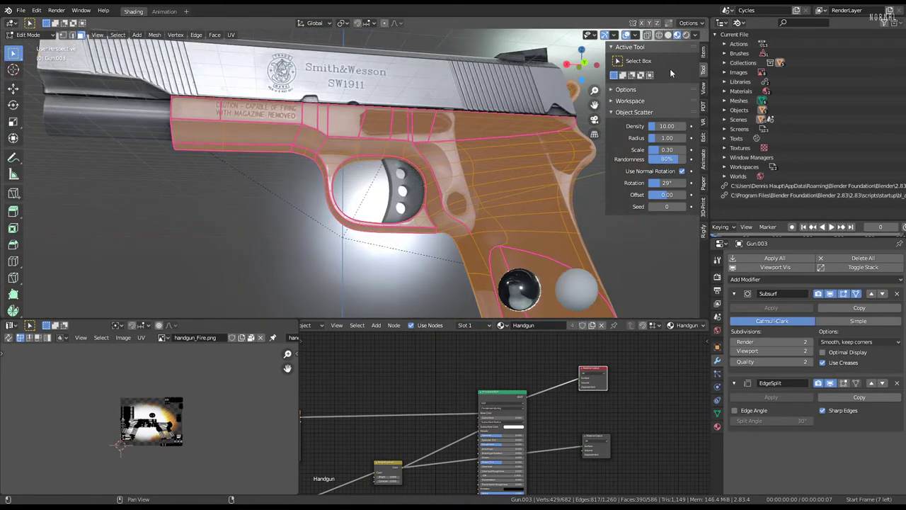
Switch to Texture Paint mode with painting masked to the selected frame faces.
left_click(29, 35)
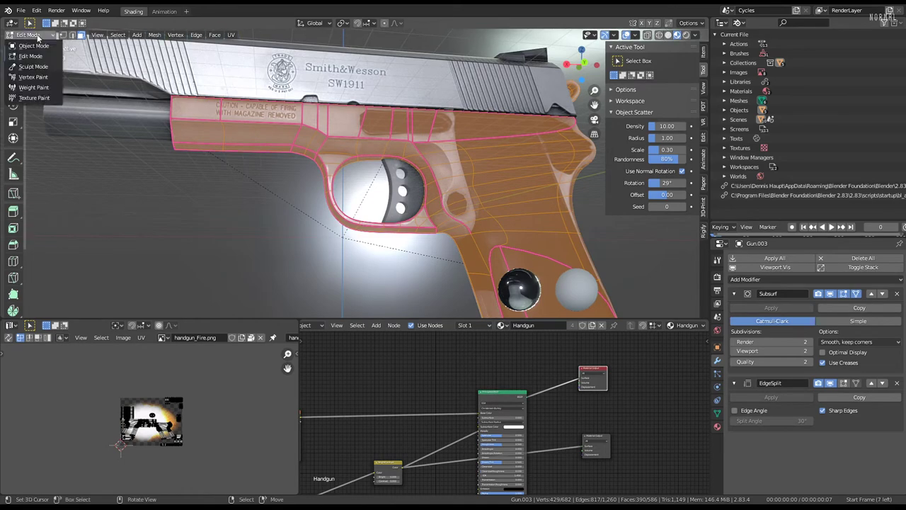
left_click(41, 99)
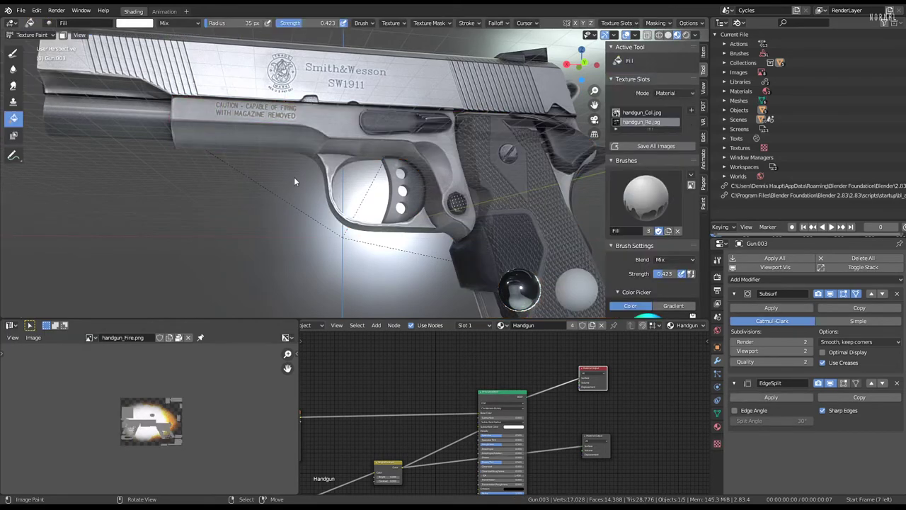
mouse_move(293, 177)
middle_mouse_down()
mouse_move(320, 177)
mouse_move(202, 101)
middle_mouse_up()
left_click(63, 34)
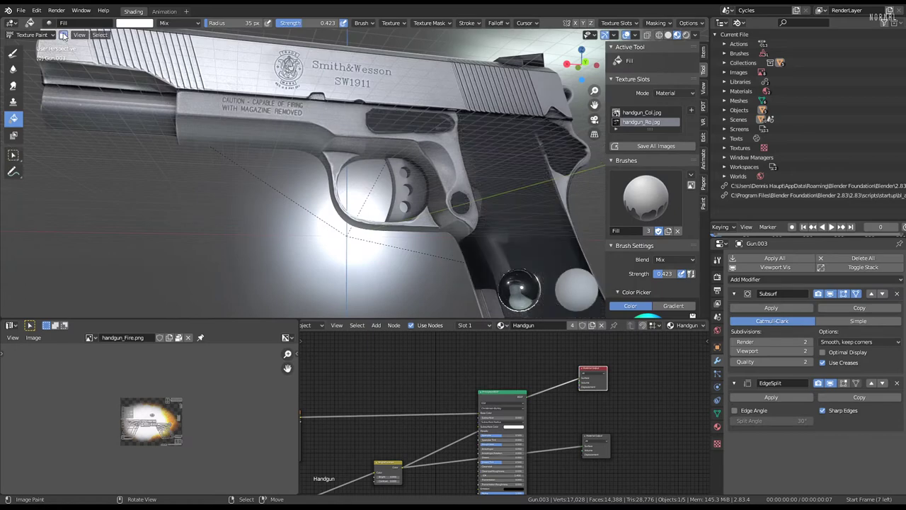
middle_click_drag(360, 138, 391, 156)
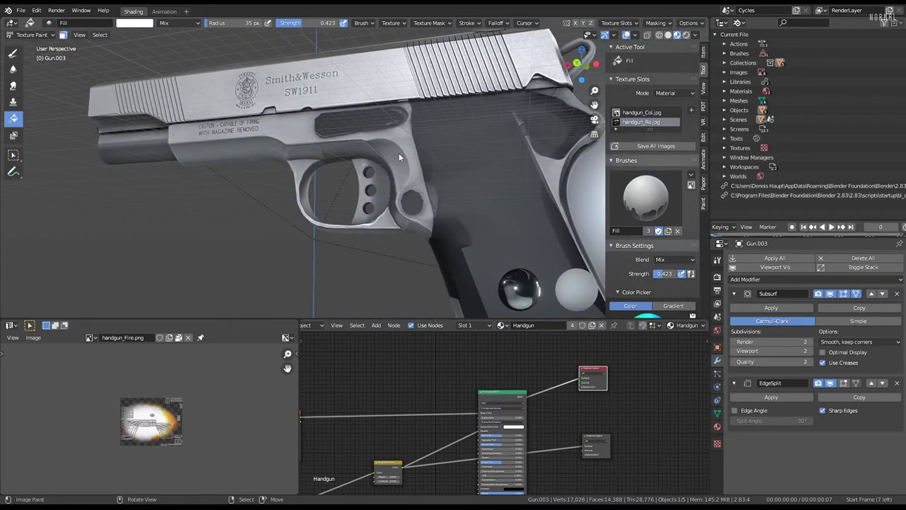
mouse_move(399, 155)
middle_mouse_down()
mouse_move(521, 150)
mouse_move(463, 282)
middle_mouse_up()
Display the handgun_Ro.jpg roughness texture in the image editor.
middle_click_drag(407, 404, 482, 371)
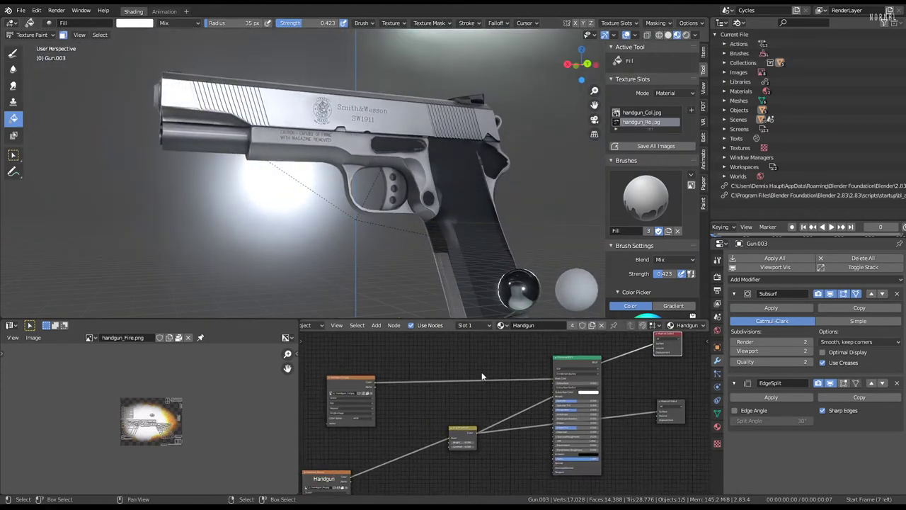
middle_click_drag(460, 283, 432, 170)
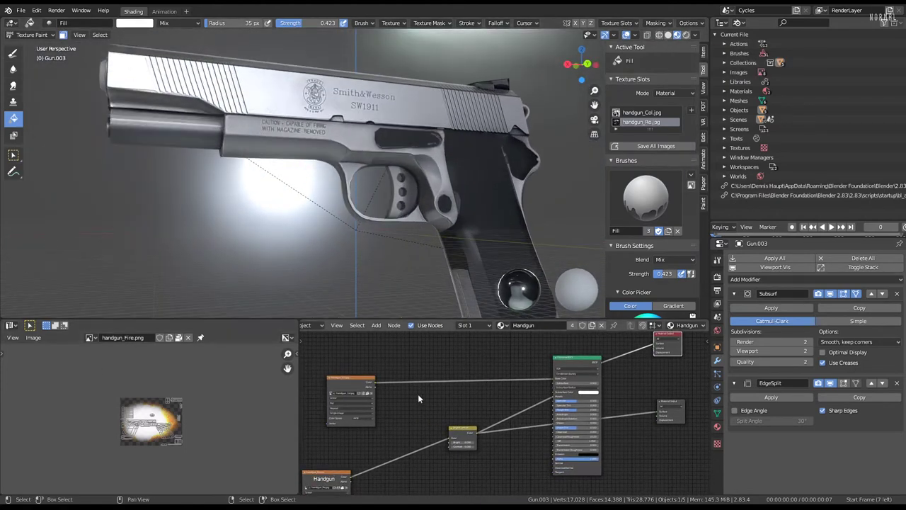
middle_click_drag(384, 445, 439, 399)
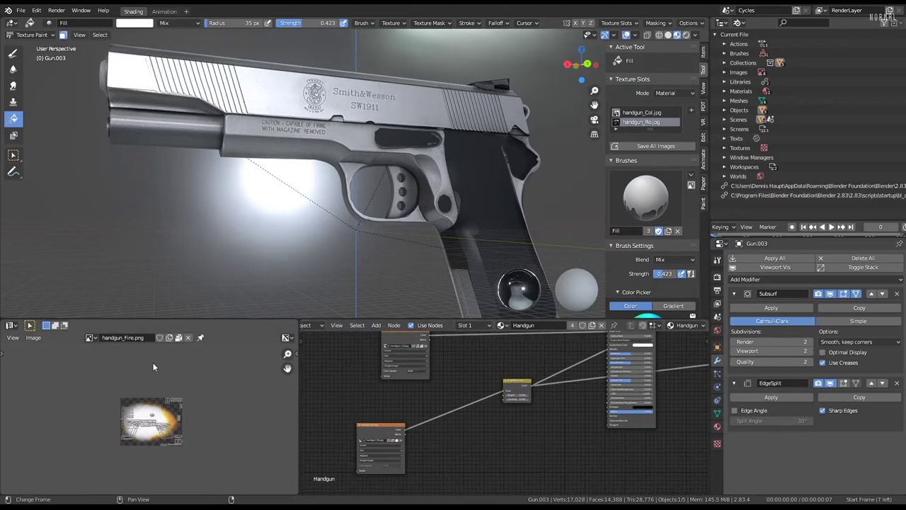
left_click(90, 339)
left_click(113, 352)
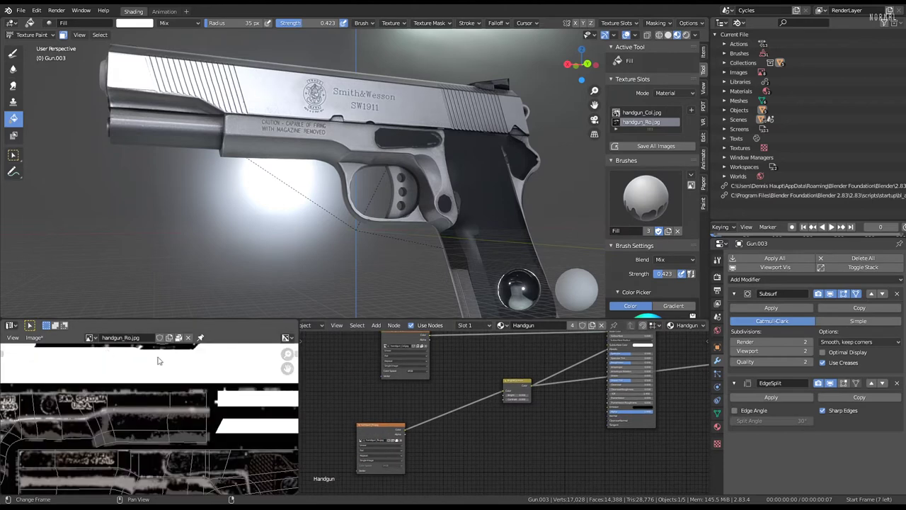
Fill the frame area white on the roughness texture with three fills.
scroll(191, 400, "down", 4)
mouse_move(246, 315)
middle_mouse_down()
mouse_move(410, 166)
mouse_move(279, 116)
middle_mouse_up()
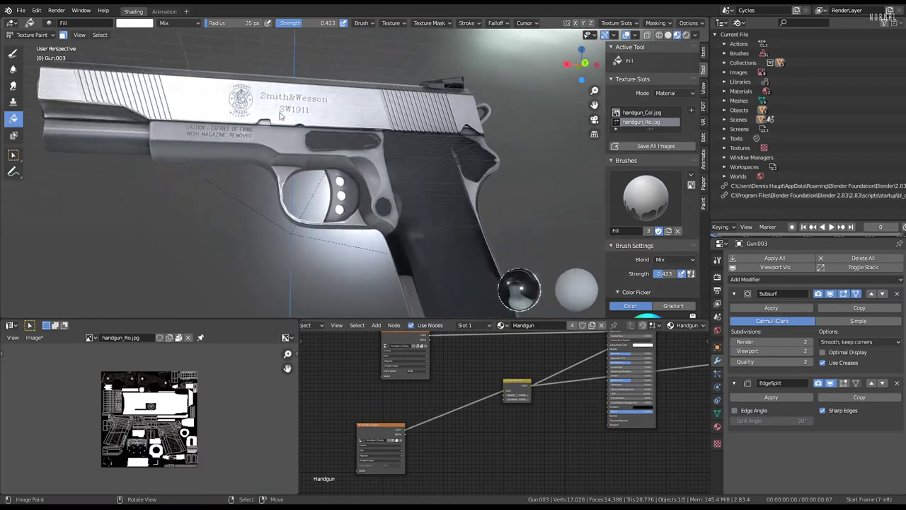
left_click(386, 187)
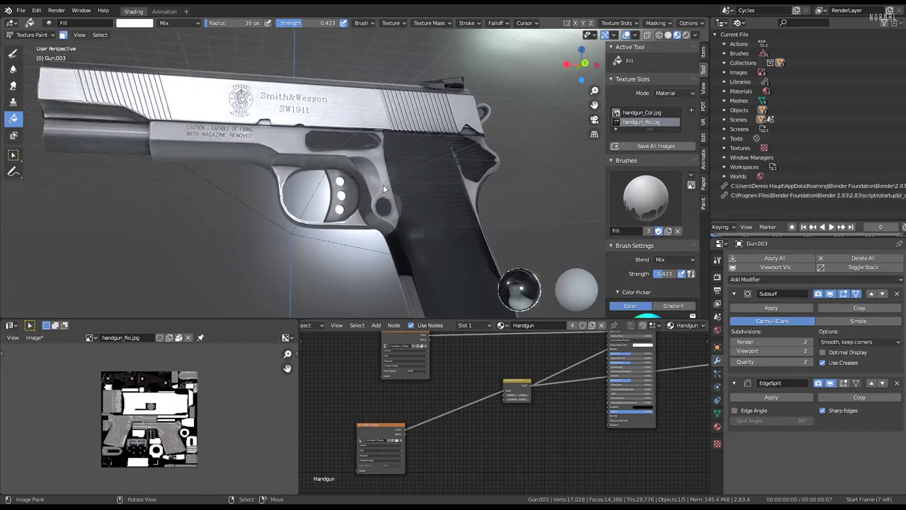
left_click(379, 178)
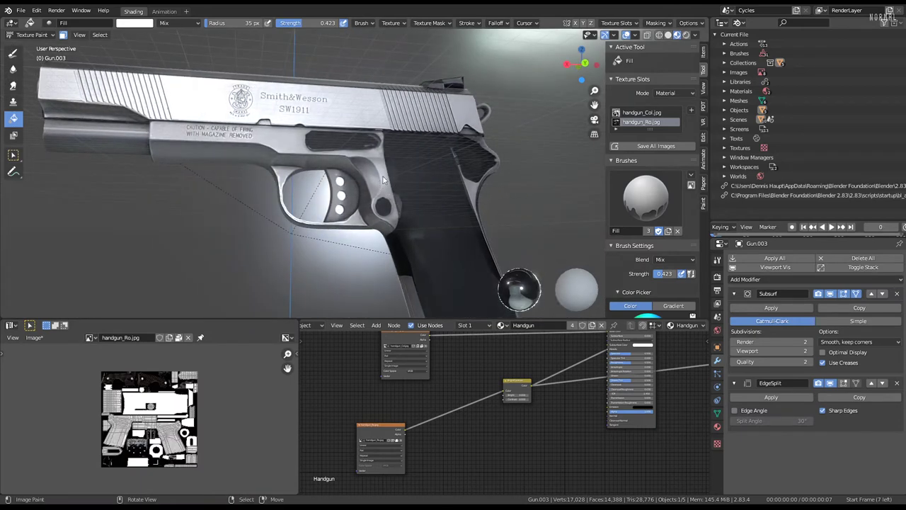
left_click(382, 180)
Reveal the hidden grip faces and fill the frame white again.
scroll(382, 180, "up", 2)
scroll(149, 418, "up", 5)
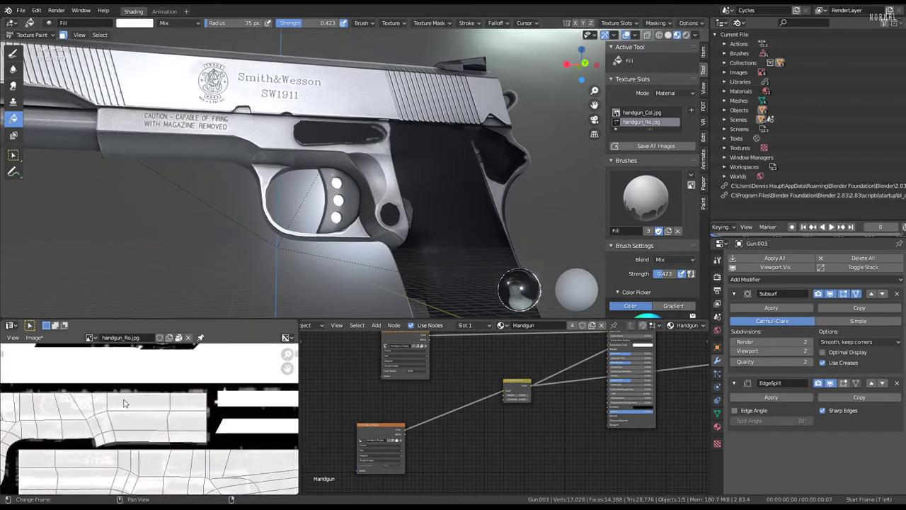
mouse_move(453, 173)
middle_mouse_down()
mouse_move(351, 190)
mouse_move(388, 167)
middle_mouse_up()
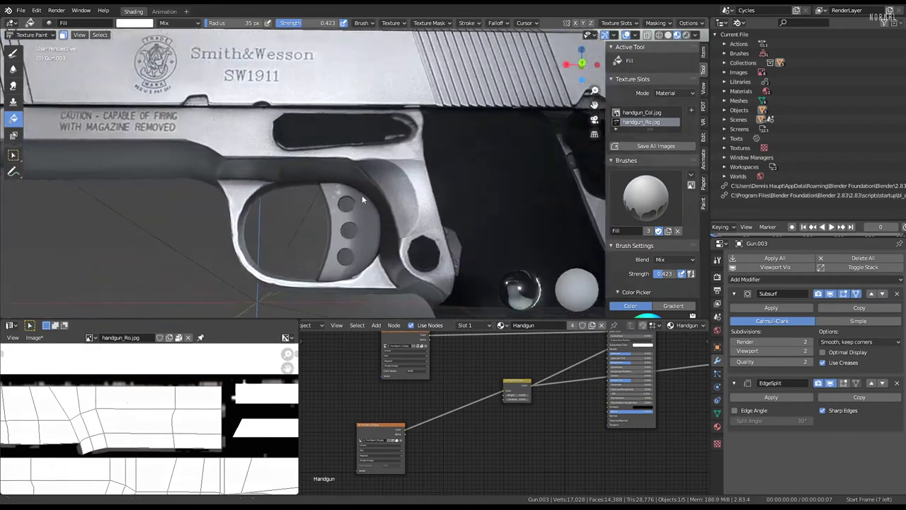
middle_click_drag(388, 167, 368, 213)
middle_click_drag(213, 411, 204, 380)
mouse_move(354, 201)
middle_mouse_down()
mouse_move(407, 204)
mouse_move(340, 187)
mouse_move(370, 170)
mouse_move(434, 168)
middle_mouse_up()
scroll(421, 220, "up", 2)
scroll(412, 192, "up", 2)
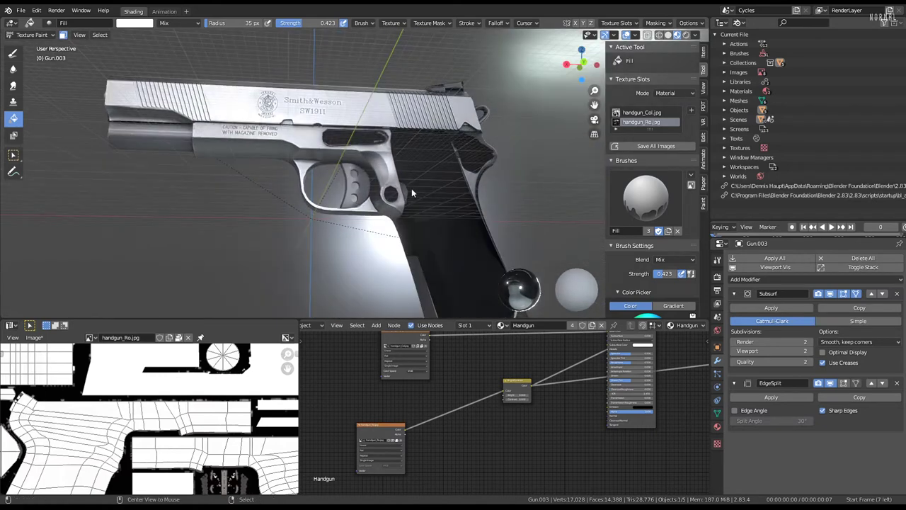
key("alt+h")
scroll(407, 190, "up", 1)
left_click(427, 174)
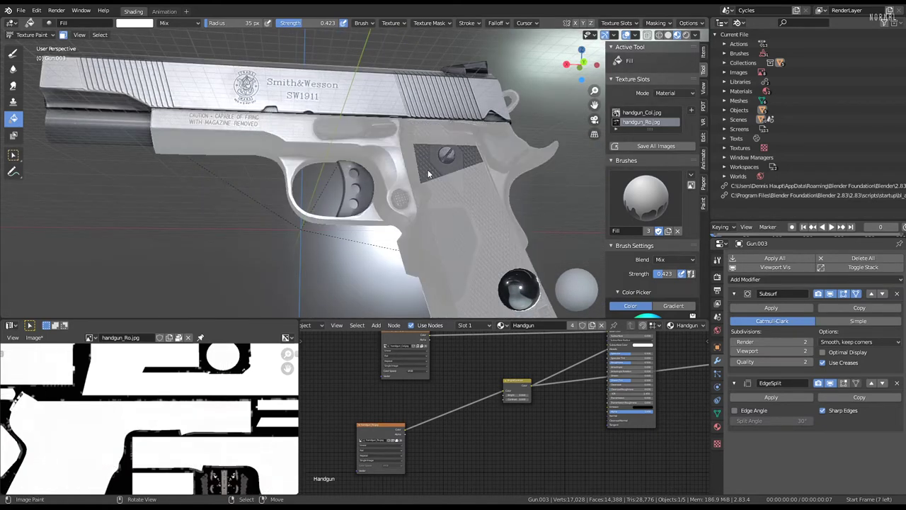
Inspect the painted gun from several sides and check the texture layout.
middle_click_drag(428, 174, 350, 186)
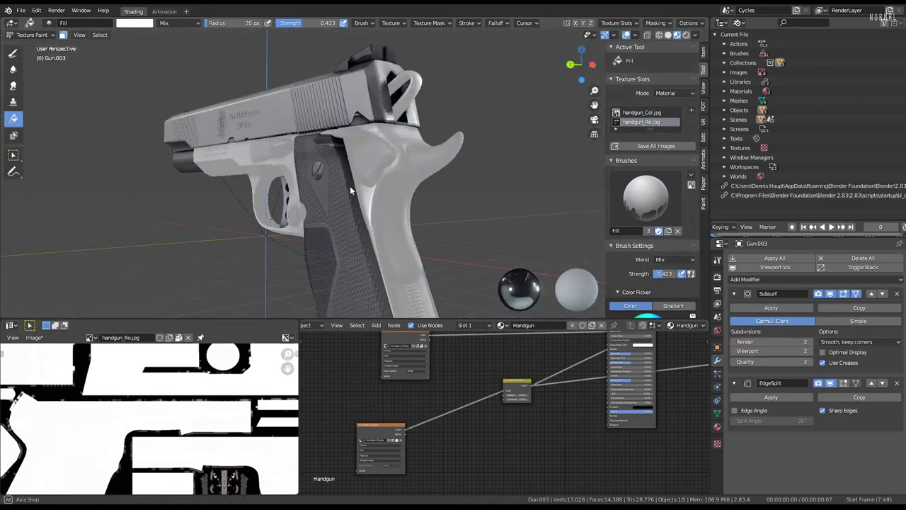
mouse_move(413, 187)
middle_mouse_down()
mouse_move(349, 181)
mouse_move(255, 197)
mouse_move(360, 192)
mouse_move(248, 343)
middle_mouse_up()
scroll(248, 343, "down", 2)
scroll(248, 344, "down", 2)
mouse_move(368, 199)
middle_mouse_down()
mouse_move(395, 170)
mouse_move(377, 140)
middle_mouse_up()
middle_click_drag(393, 169, 317, 170)
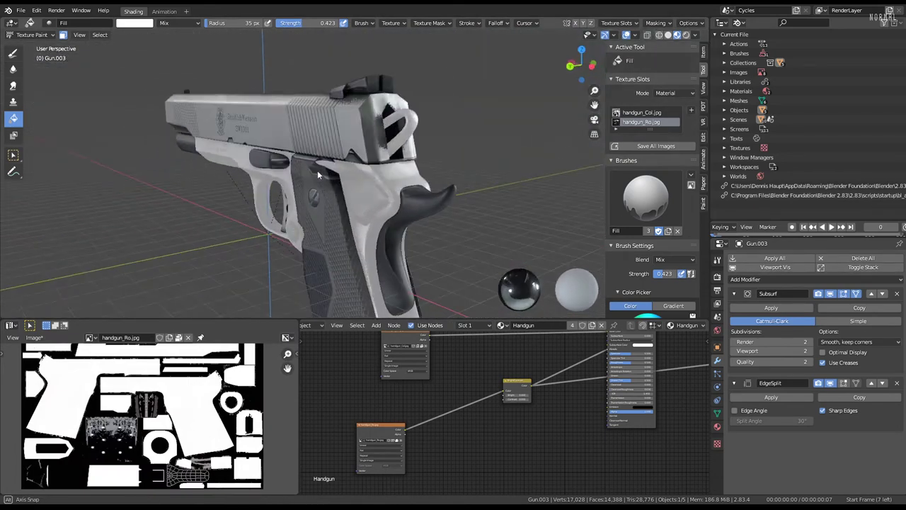
mouse_move(429, 206)
middle_mouse_down()
mouse_move(288, 148)
mouse_move(294, 178)
mouse_move(253, 162)
mouse_move(431, 168)
mouse_move(297, 177)
middle_mouse_up()
scroll(267, 380, "down", 3)
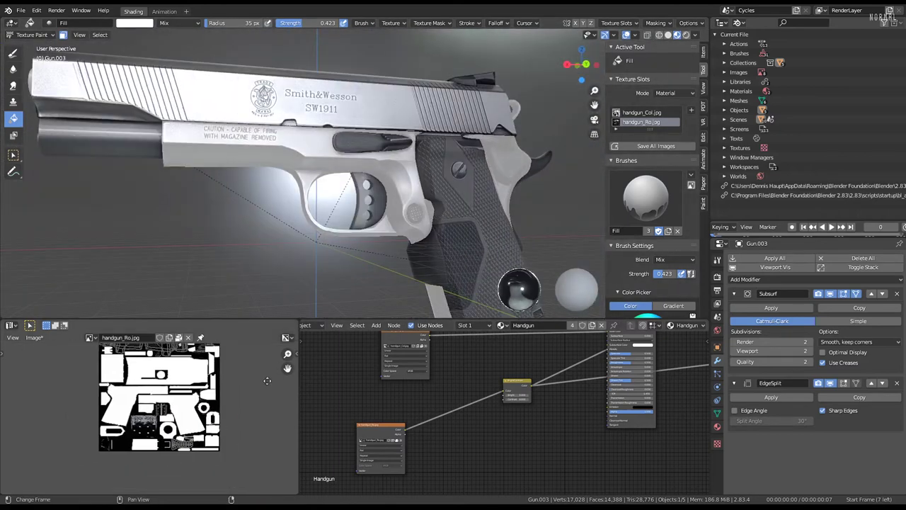
scroll(267, 380, "up", 3)
middle_click_drag(157, 347, 167, 442)
scroll(157, 404, "up", 3)
scroll(168, 443, "up", 2)
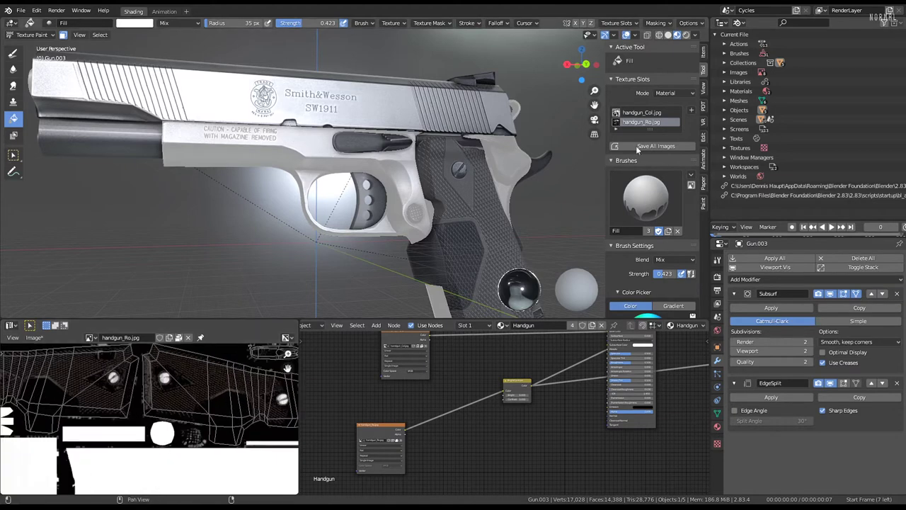
Set the paint colour to black.
scroll(684, 247, "down", 4)
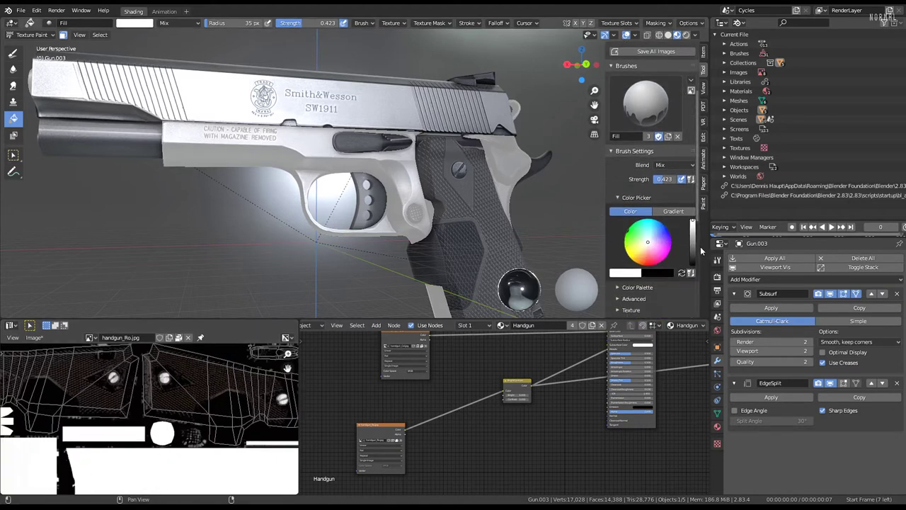
left_click_drag(694, 224, 629, 254)
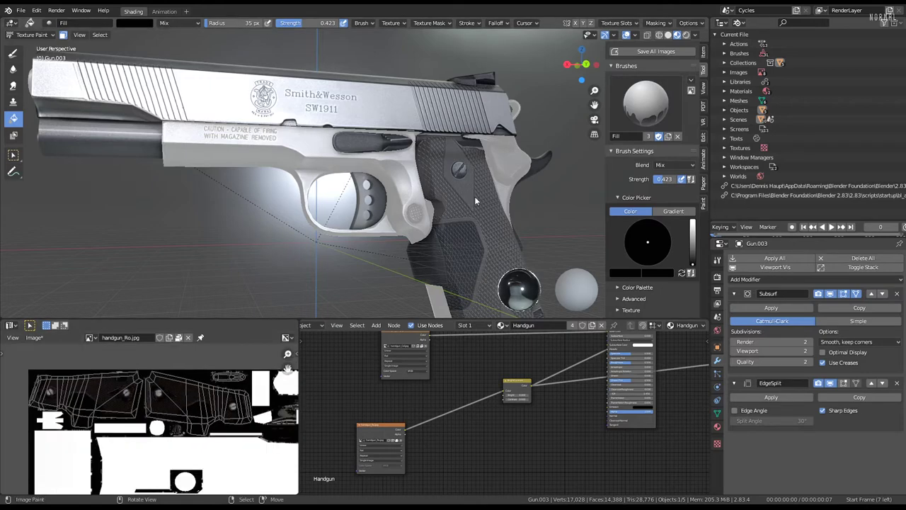
middle_click_drag(475, 196, 448, 184)
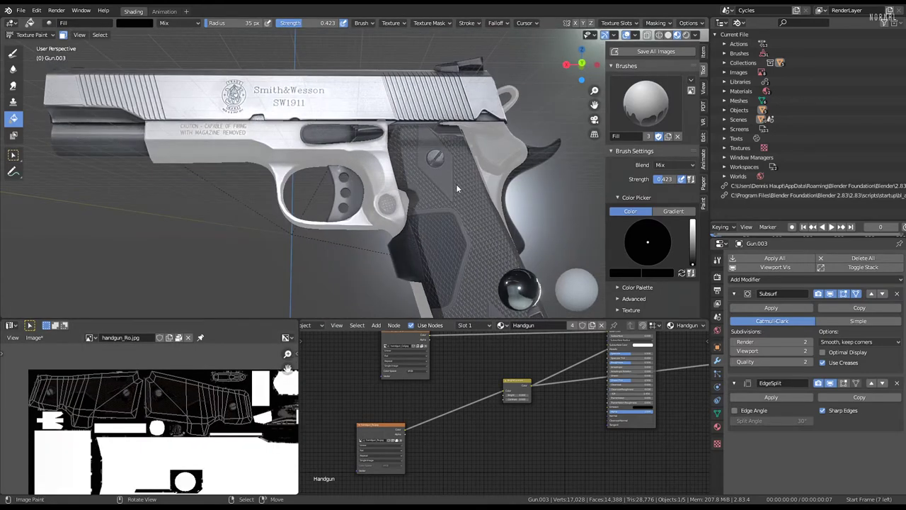
scroll(455, 183, "up", 3)
scroll(456, 183, "up", 1)
scroll(464, 181, "down", 5)
middle_click_drag(458, 184, 475, 188)
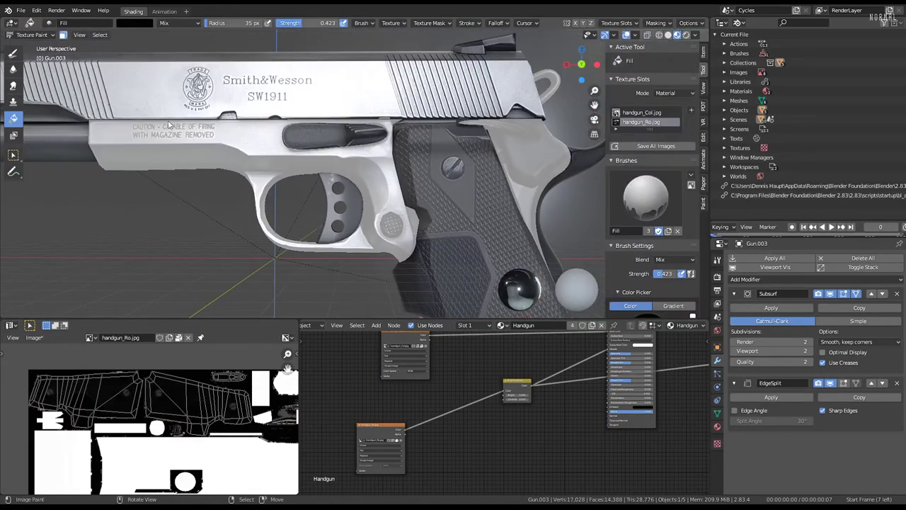
Reselect the gun in Object Mode, return to Texture Paint, and undo a trial black fill.
left_click(28, 34)
left_click(32, 48)
mouse_move(354, 177)
middle_mouse_down()
mouse_move(488, 163)
mouse_move(339, 172)
mouse_move(244, 163)
mouse_move(187, 141)
mouse_move(221, 124)
mouse_move(211, 130)
mouse_move(247, 166)
mouse_move(344, 101)
mouse_move(377, 152)
mouse_move(429, 179)
middle_mouse_up()
left_click(429, 180)
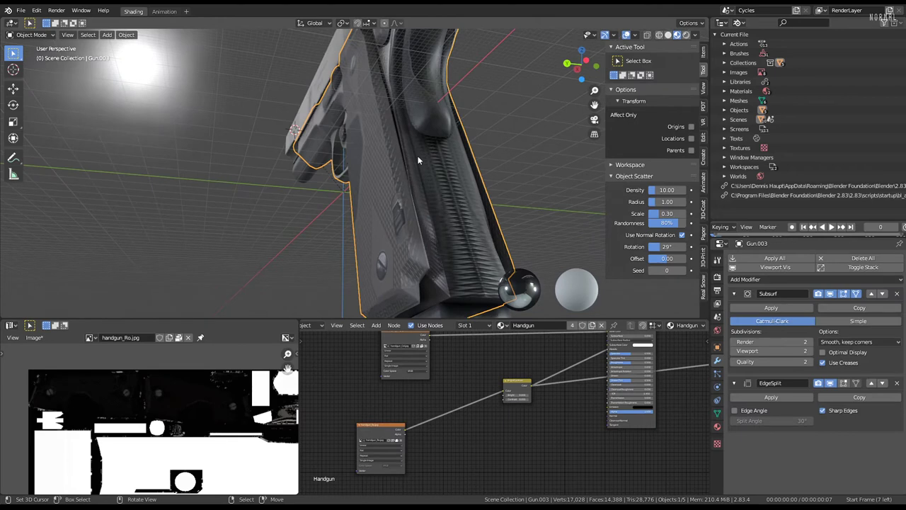
left_click(41, 35)
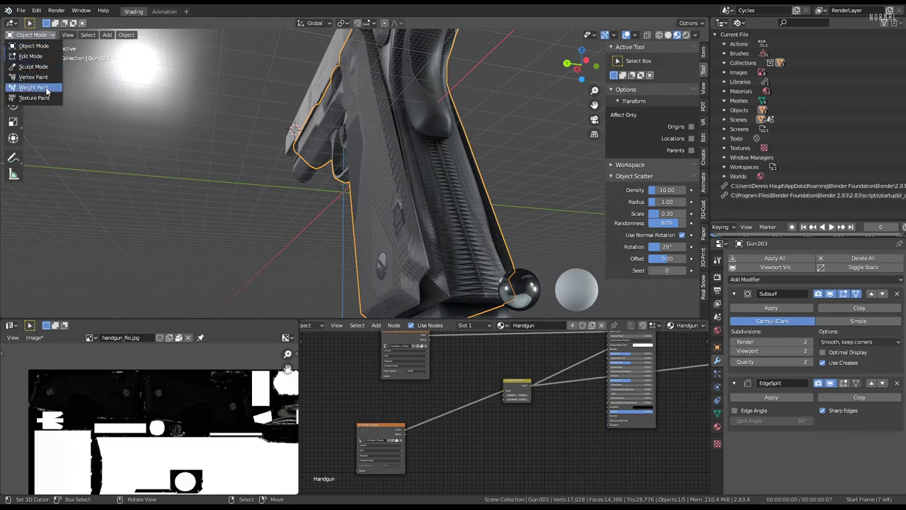
left_click(34, 97)
middle_click_drag(130, 96, 435, 178)
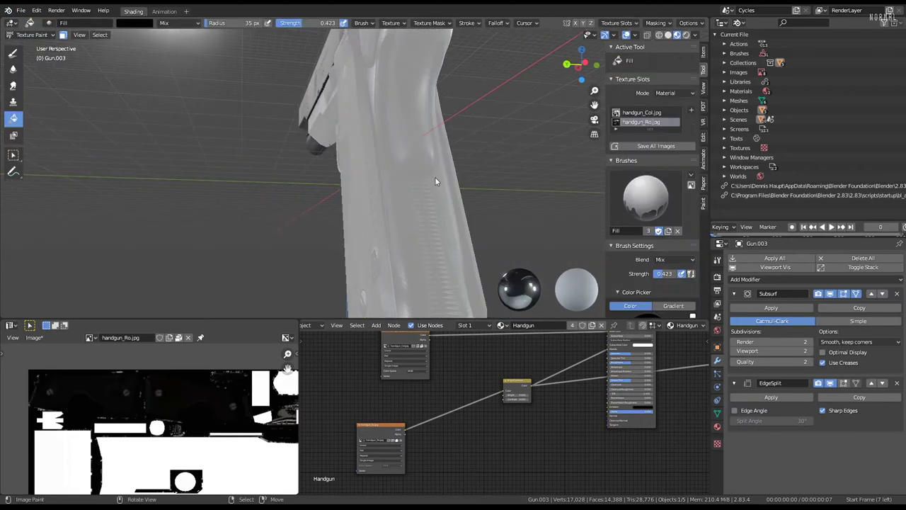
left_click(434, 177)
key("ctrl+z")
Separate the linked frame part into its own object.
key("Tab")
scroll(471, 232, "down", 3)
scroll(471, 232, "down", 2)
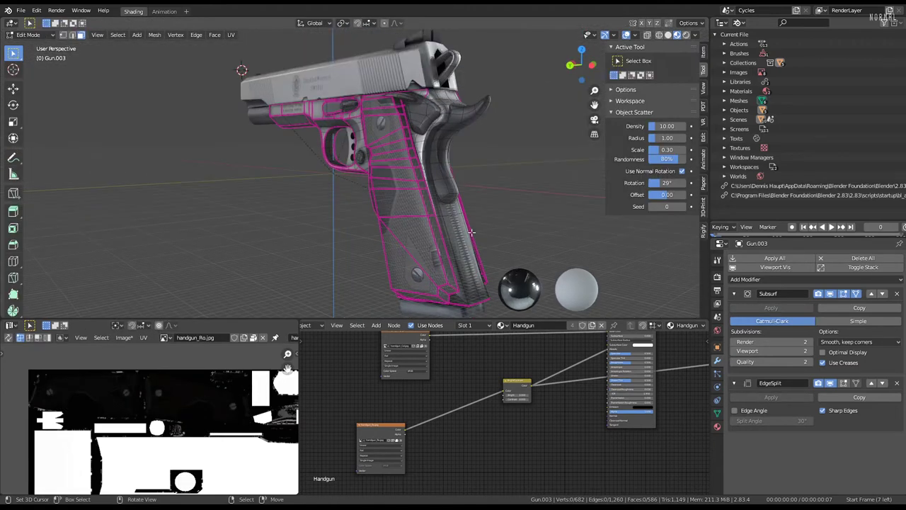
left_click(417, 207)
left_click(450, 221)
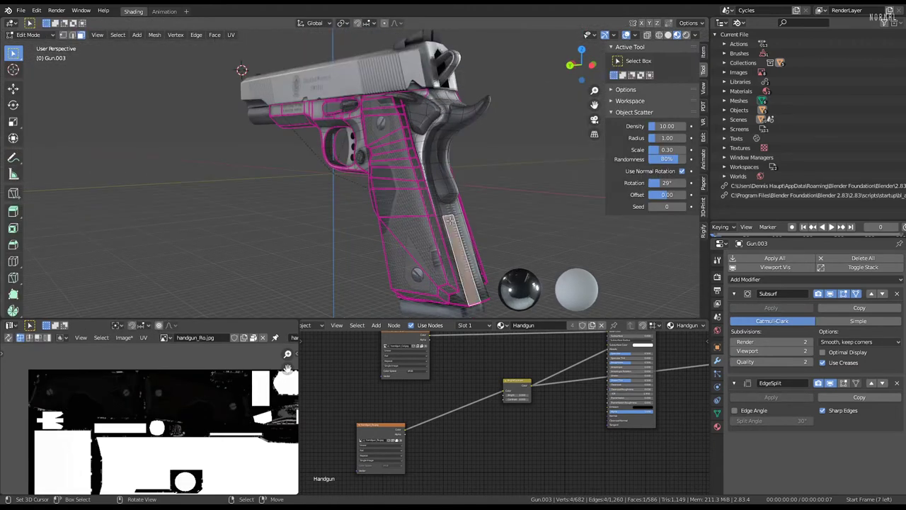
left_click(73, 34)
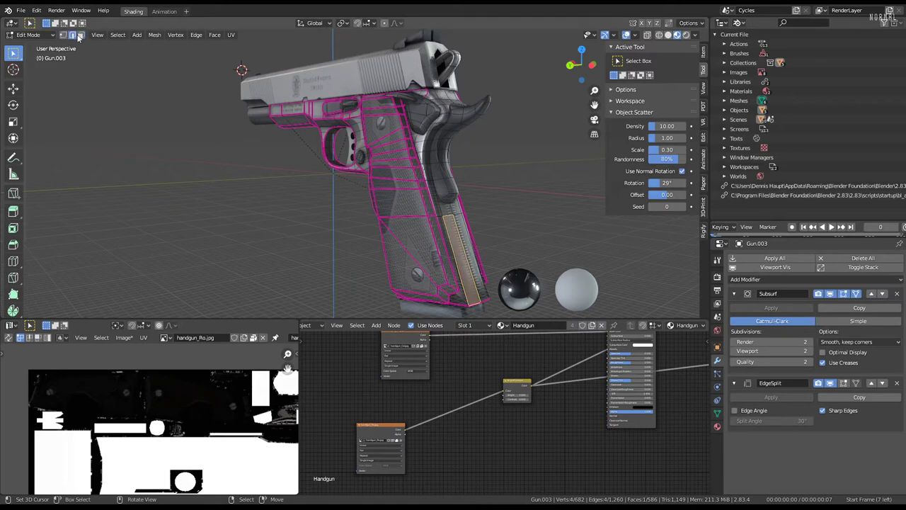
key("ctrl+l")
key("p")
left_click(463, 248)
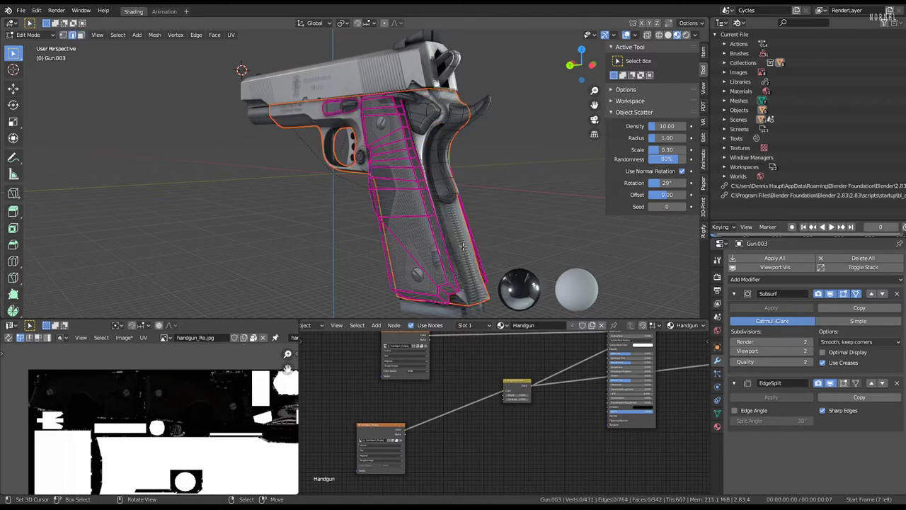
Fill the grip area black and isolate the separated part in local view.
key("ctrl+Tab")
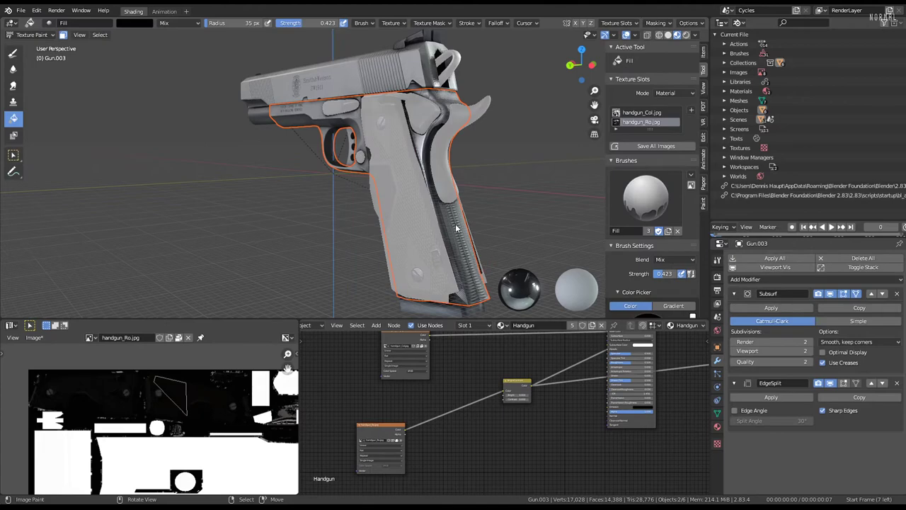
left_click(456, 228, "shift")
key("ctrl+space")
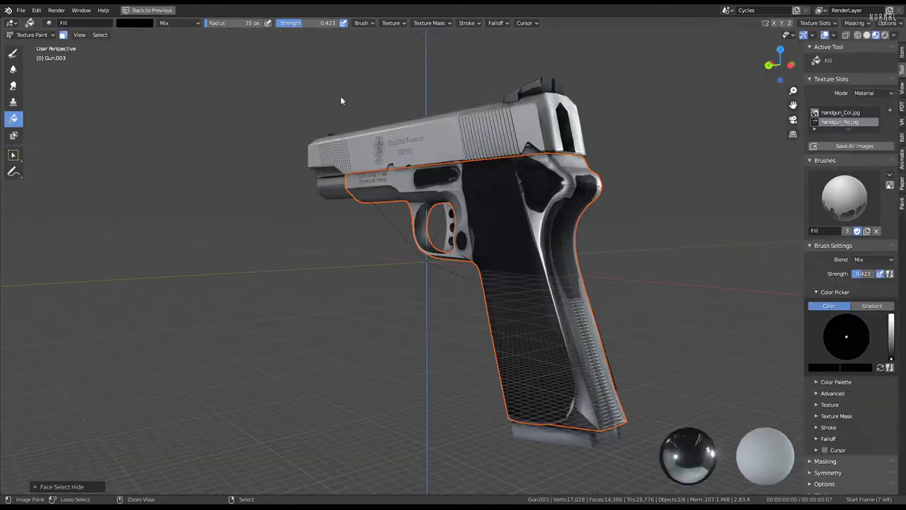
middle_click_drag(340, 96, 510, 168)
key("KP_Divide")
scroll(510, 167, "up", 5)
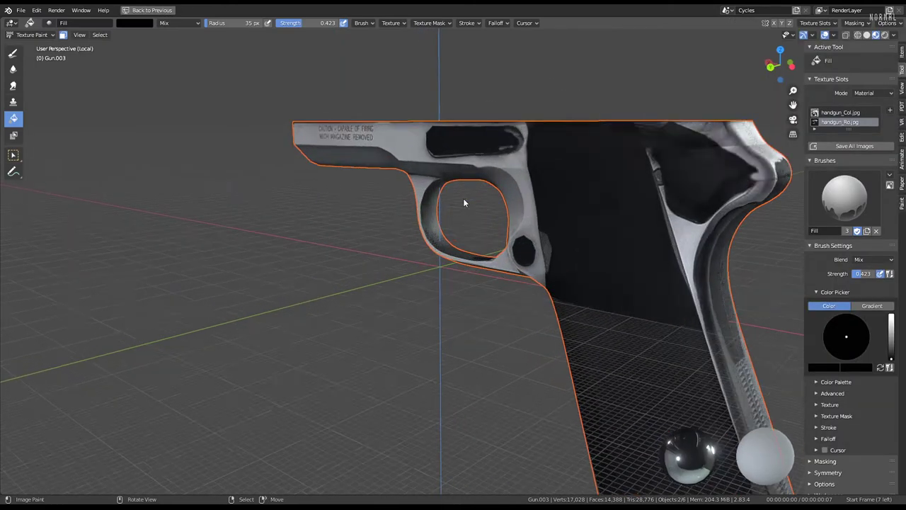
middle_click_drag(463, 198, 450, 237)
scroll(446, 243, "up", 5)
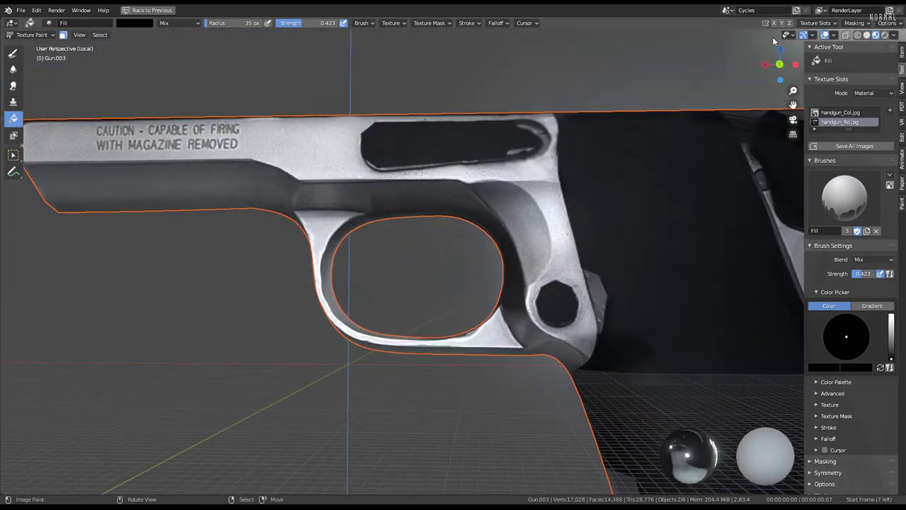
mouse_move(553, 103)
middle_mouse_down()
mouse_move(34, 23)
mouse_move(450, 331)
mouse_move(417, 333)
mouse_move(45, 35)
middle_mouse_up()
Switch to the Draw brush and set its colour to black.
left_click(45, 35)
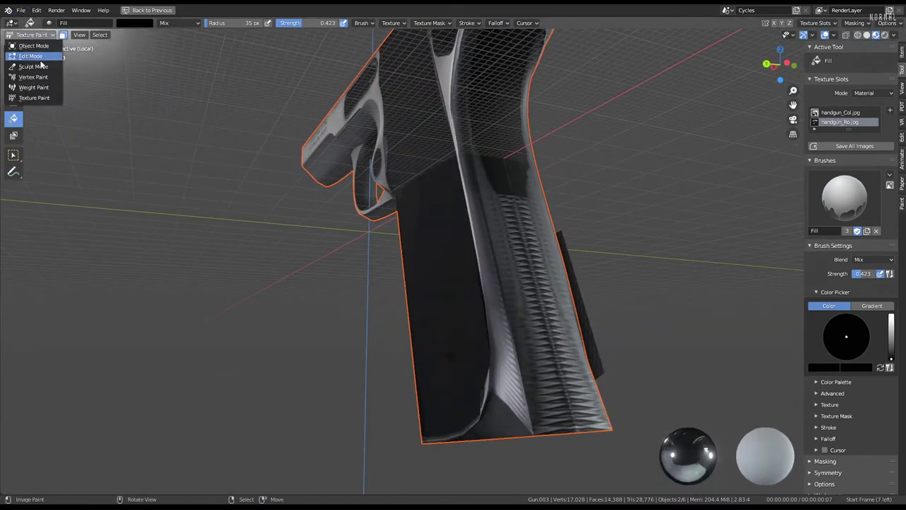
middle_click_drag(436, 201, 497, 241)
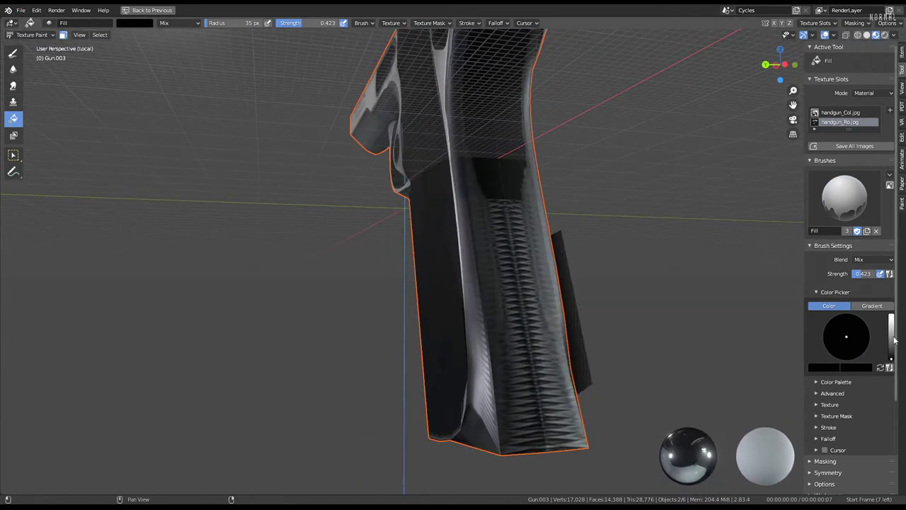
left_click(13, 53)
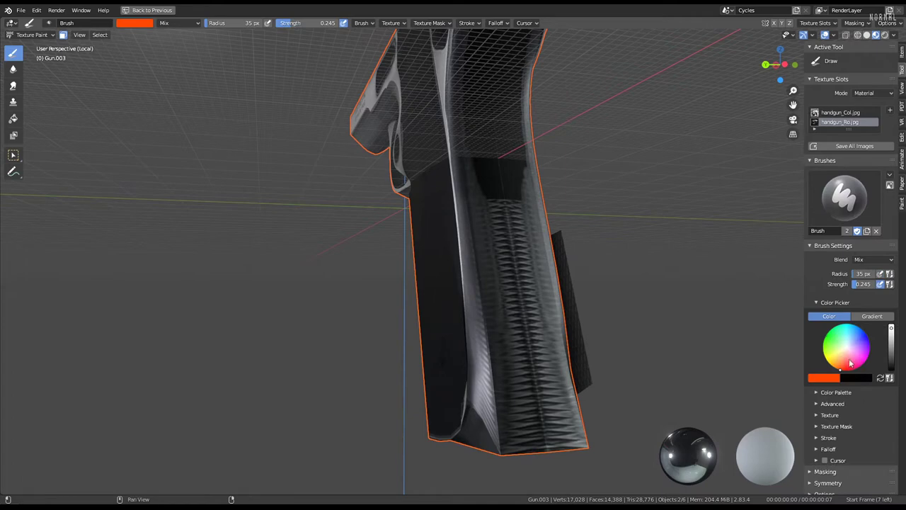
left_click_drag(891, 328, 891, 370)
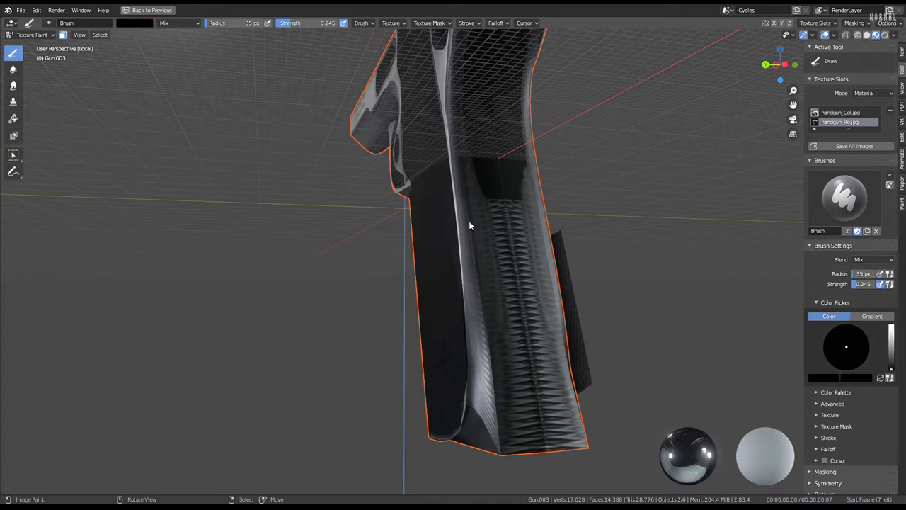
Resize the brush to a 55 px radius and check the grip from several angles.
key("f")
left_click(417, 236)
key("f")
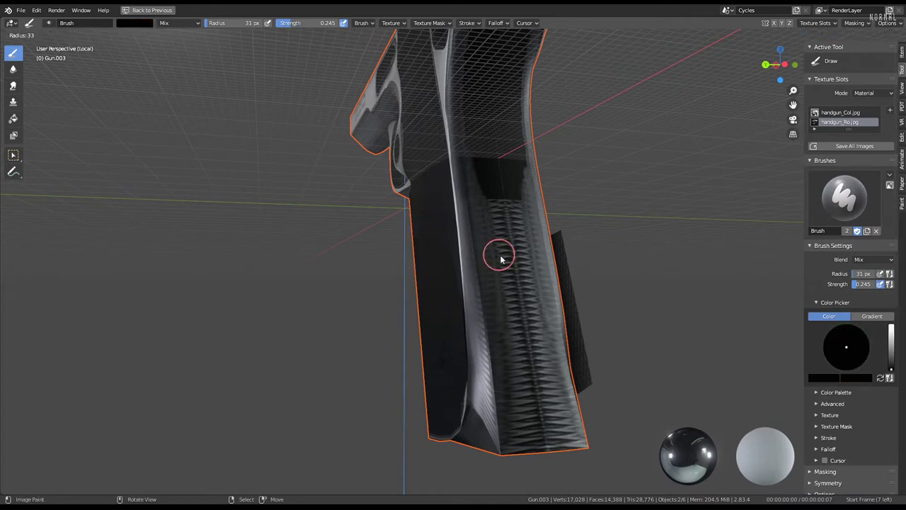
left_click(499, 261)
middle_click_drag(499, 261, 493, 228)
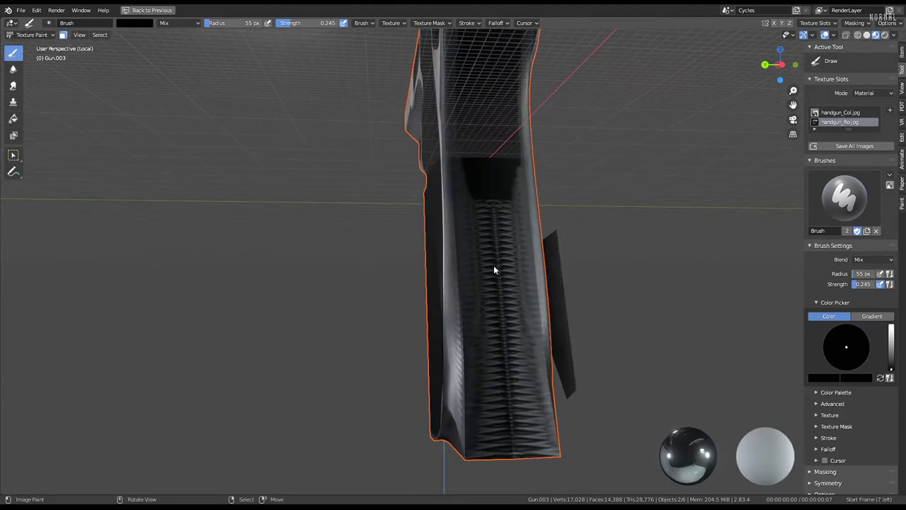
middle_click_drag(493, 269, 518, 211)
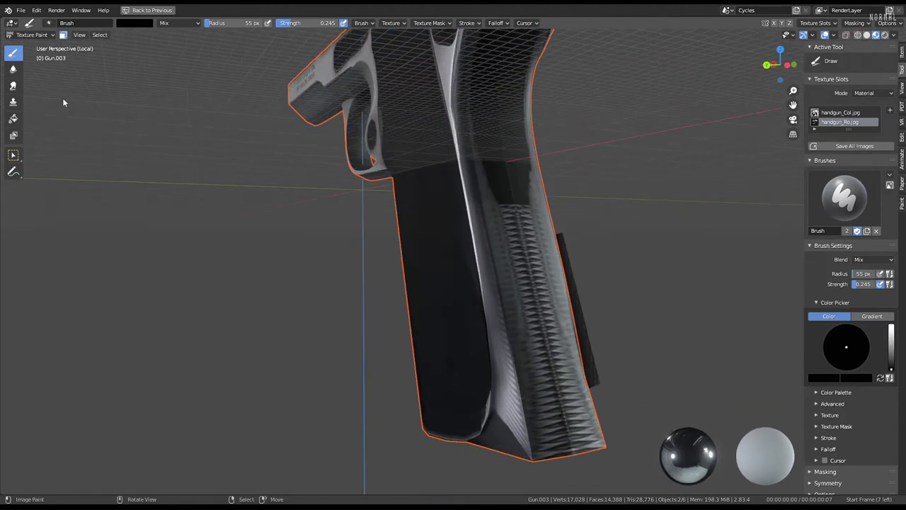
scroll(869, 283, "down", 1)
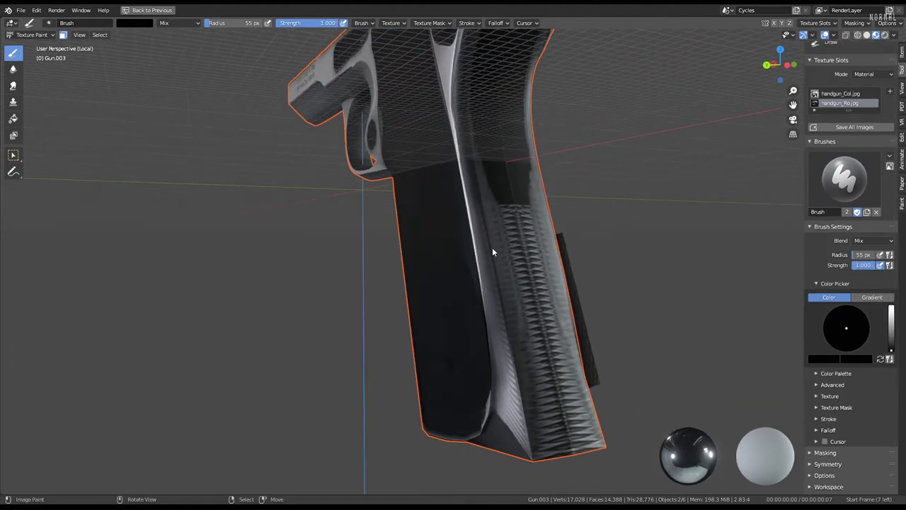
middle_click_drag(492, 247, 506, 247)
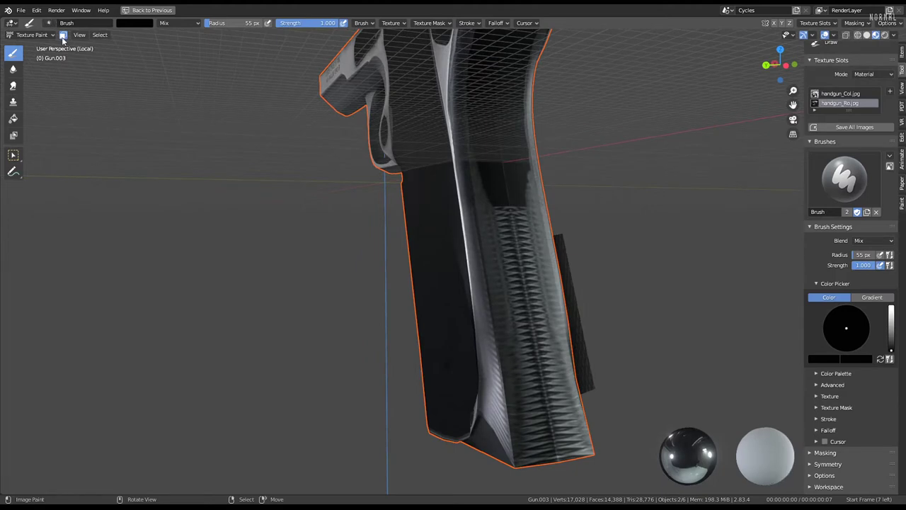
mouse_move(439, 241)
middle_mouse_down()
mouse_move(488, 252)
mouse_move(500, 236)
mouse_move(538, 228)
middle_mouse_up()
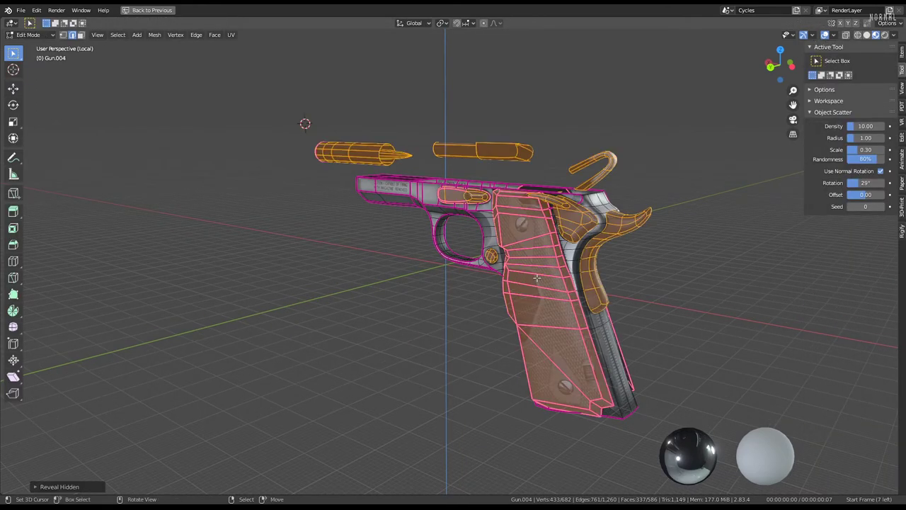
Separate the linked grip panels and then the remaining mesh into their own objects.
key("alt+a")
key("l")
key("p")
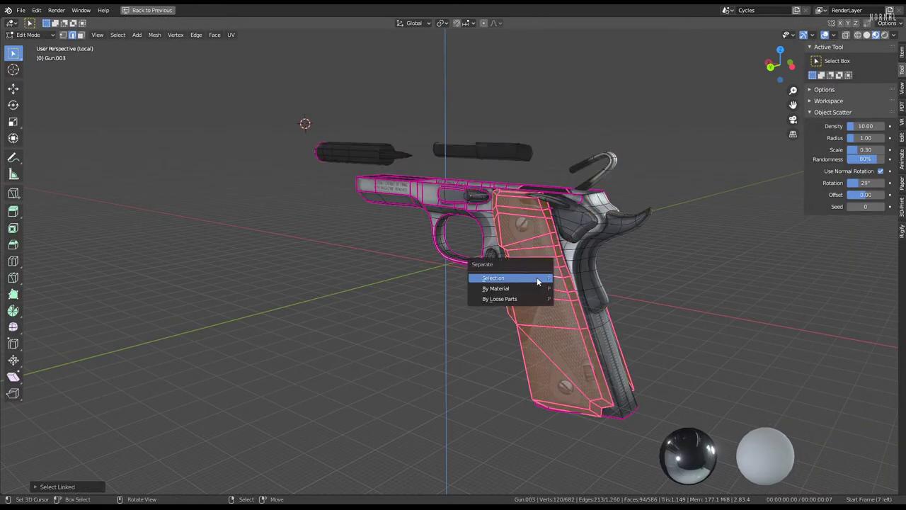
left_click(537, 277)
key("a")
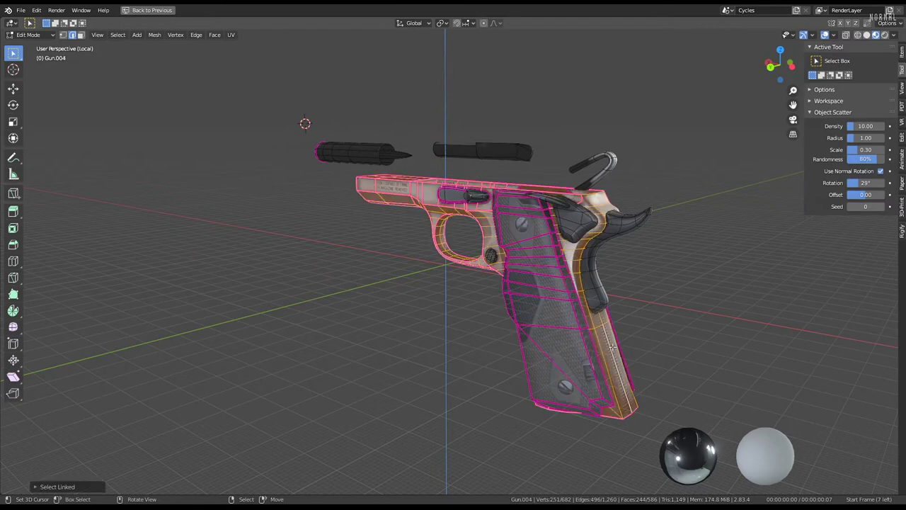
key("p")
left_click(613, 345)
Isolate the frame Gun.005 in local view and switch it to Texture Paint mode.
key("Tab")
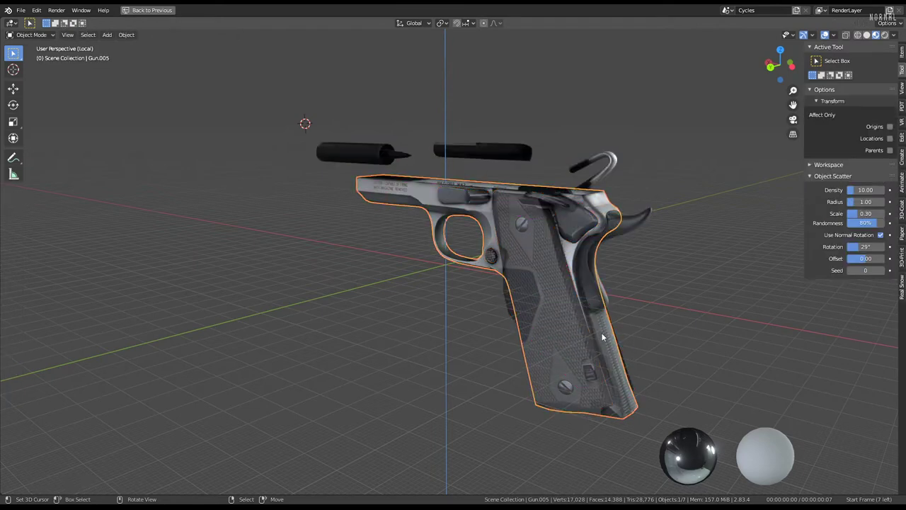
key("shift+h")
key("KP_Decimal")
middle_click_drag(506, 215, 153, 60)
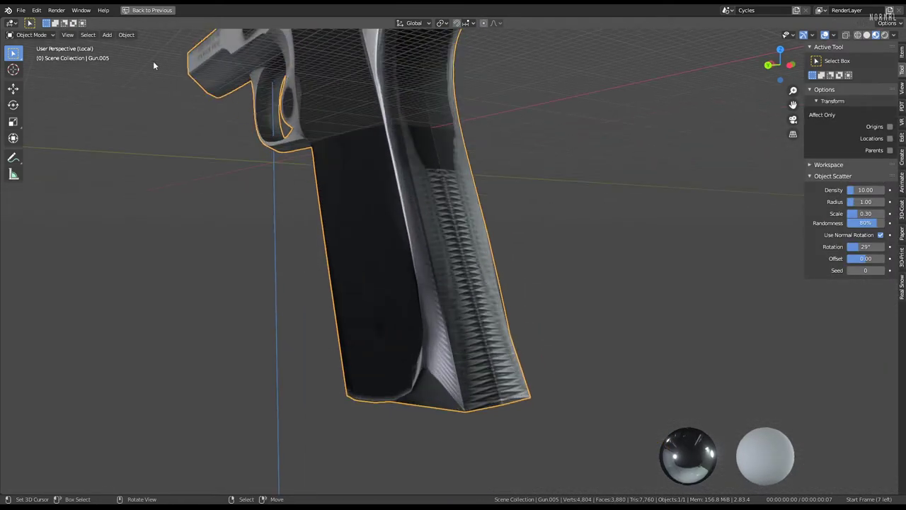
left_click(31, 35)
left_click(32, 99)
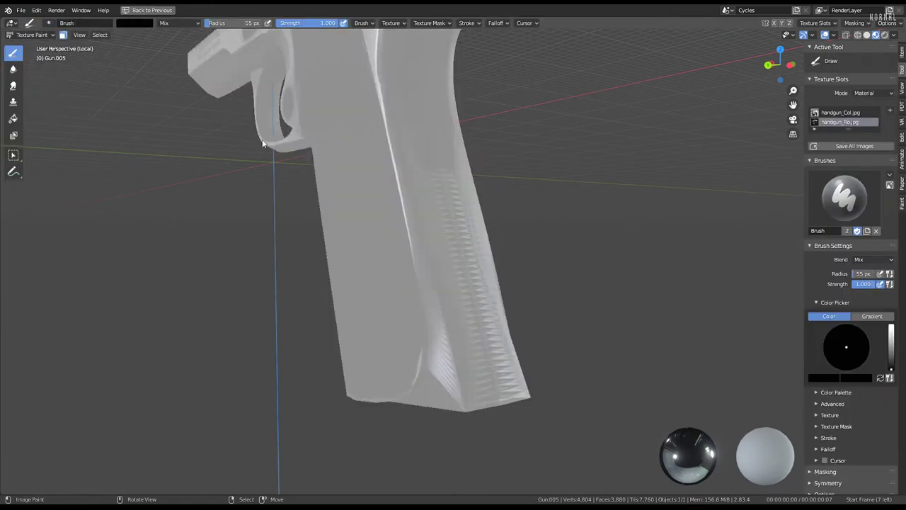
Orbit around the frame to inspect the grip texture from every side.
middle_click_drag(262, 144, 368, 189)
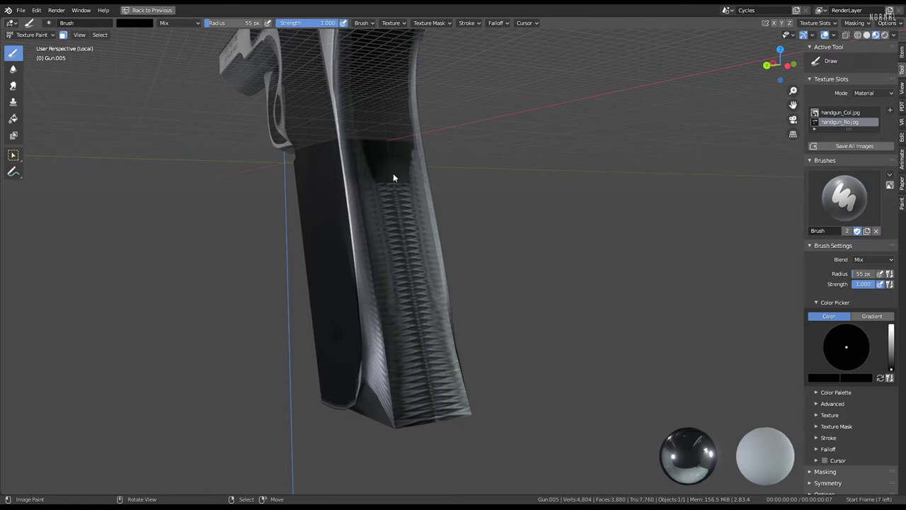
middle_click_drag(409, 280, 362, 403)
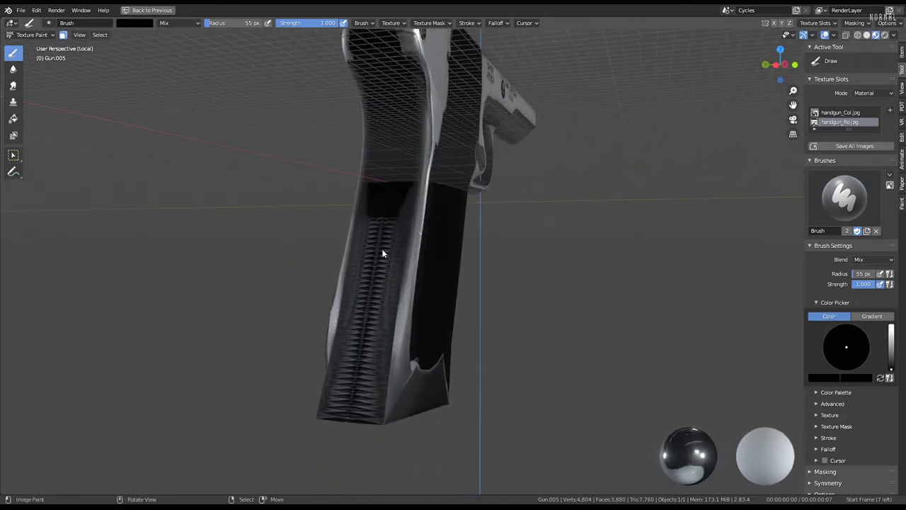
mouse_move(394, 143)
middle_mouse_down()
mouse_move(423, 141)
mouse_move(456, 258)
middle_mouse_up()
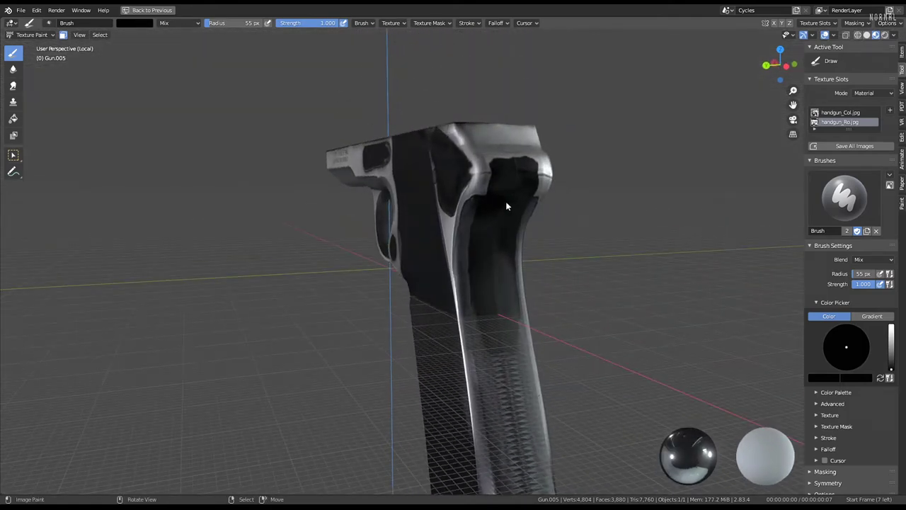
mouse_move(492, 342)
middle_mouse_down()
mouse_move(453, 233)
mouse_move(469, 253)
mouse_move(361, 248)
mouse_move(430, 232)
mouse_move(404, 135)
middle_mouse_up()
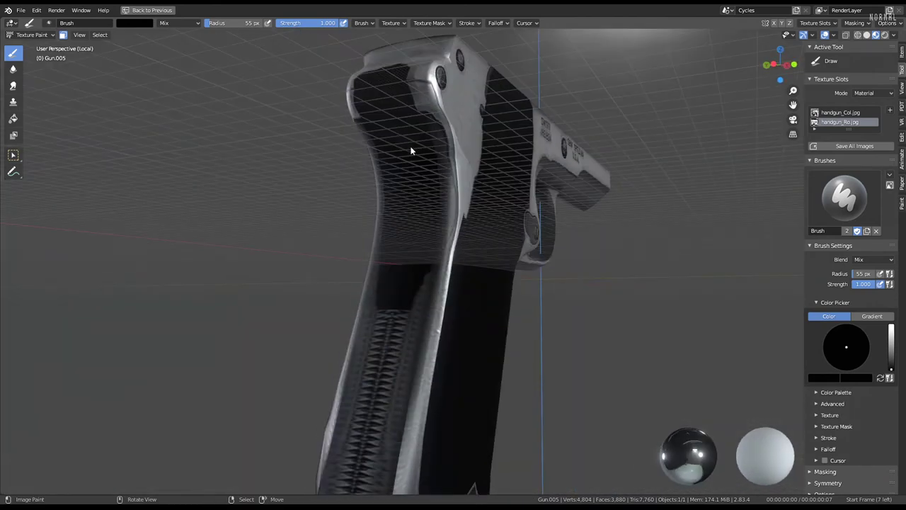
middle_click_drag(395, 369, 430, 210)
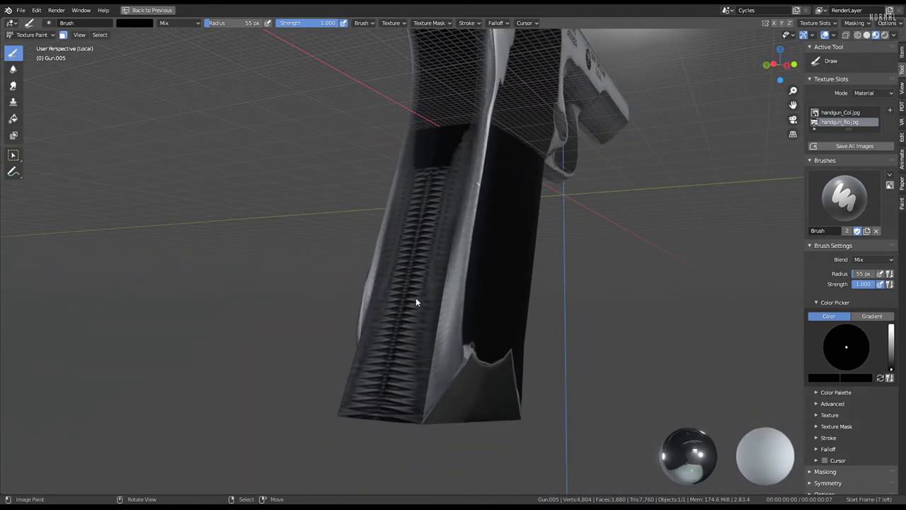
middle_click_drag(441, 170, 640, 149)
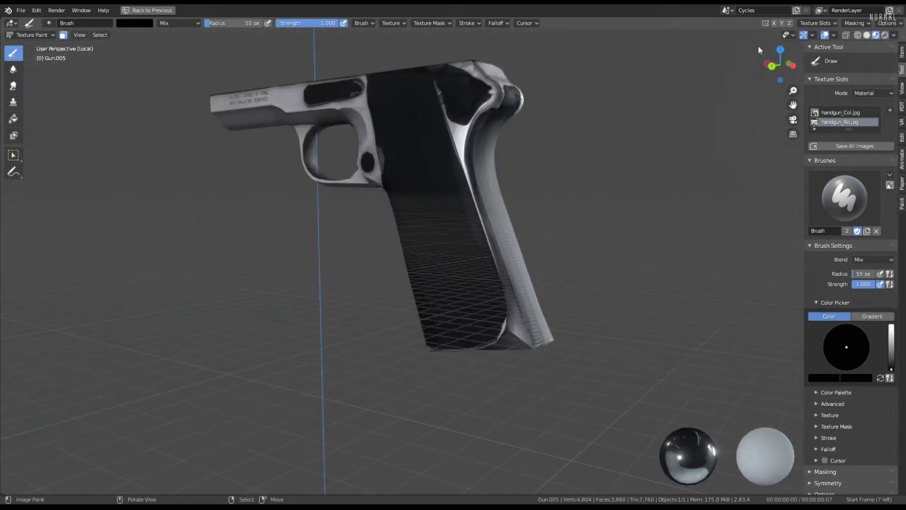
Set the viewport to Solid shading with Flat lighting.
left_click(869, 36)
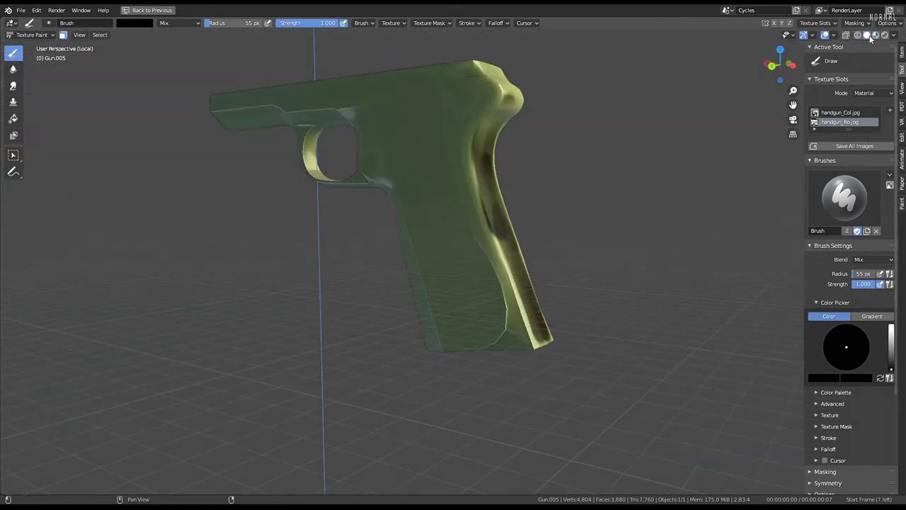
left_click(877, 36)
left_click(895, 35)
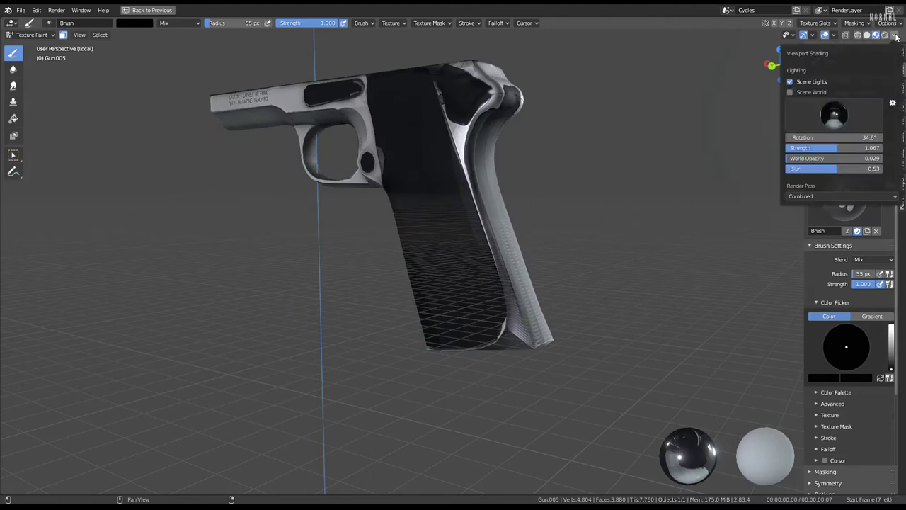
left_click(896, 36)
left_click(868, 35)
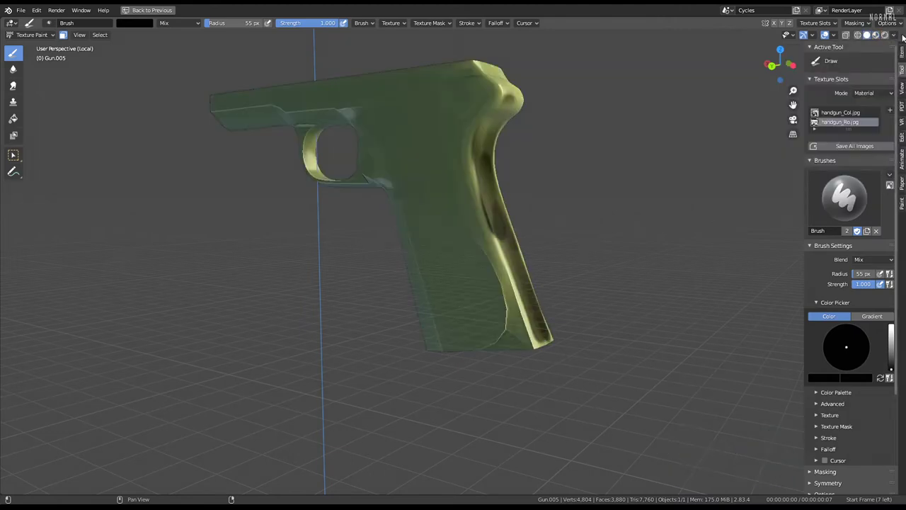
left_click(895, 35)
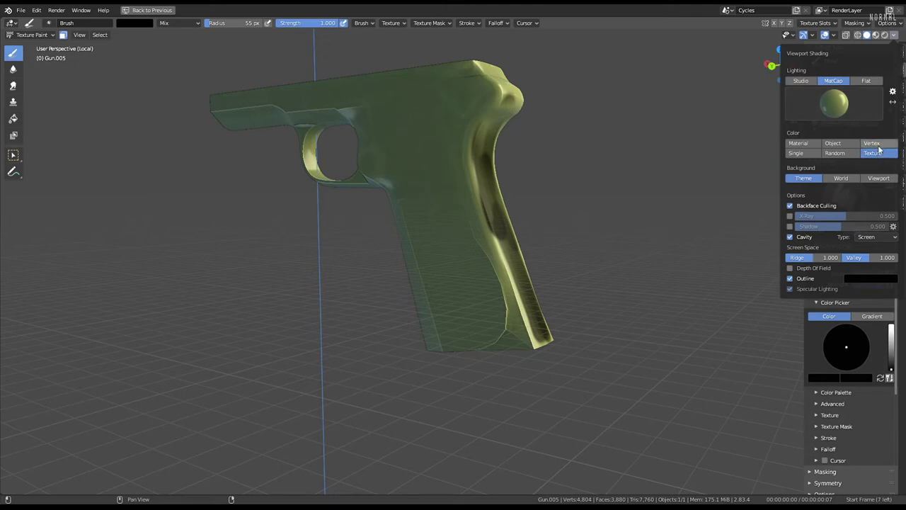
left_click(803, 82)
left_click(875, 83)
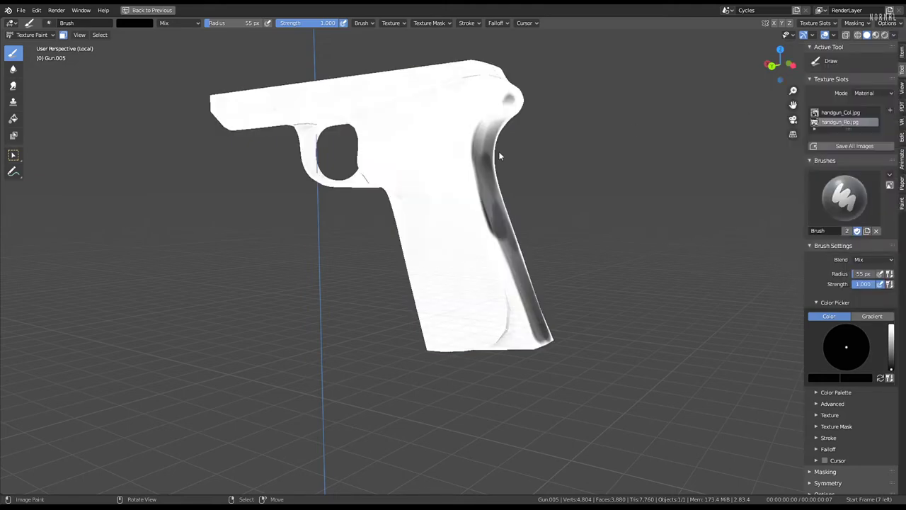
Undo the two dark painted strokes so the grip reads white, then inspect it.
mouse_move(499, 151)
middle_mouse_down("ctrl")
mouse_move(449, 182)
mouse_move(490, 182)
middle_mouse_up("ctrl")
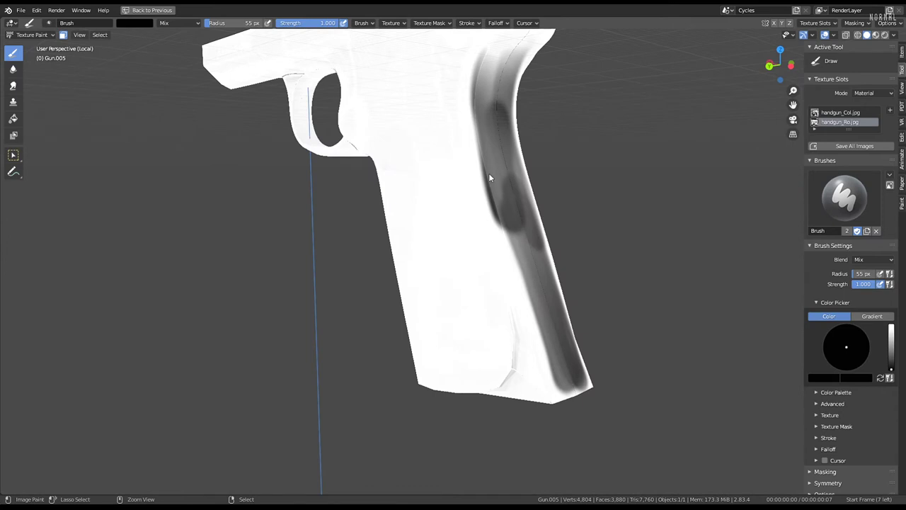
key("ctrl+z")
key("ctrl+z")
key("ctrl+z")
key("ctrl+z")
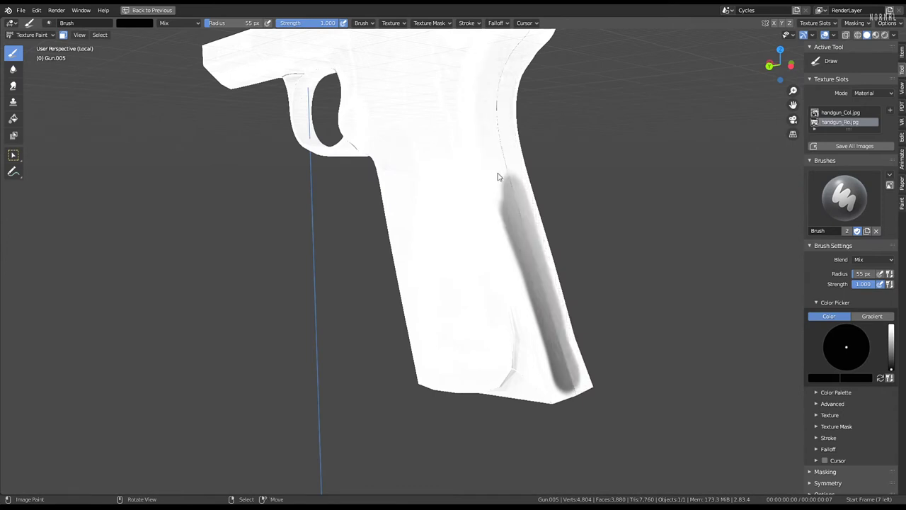
key("ctrl+z")
mouse_move(498, 174)
middle_mouse_down()
mouse_move(467, 177)
mouse_move(512, 305)
mouse_move(483, 315)
middle_mouse_up()
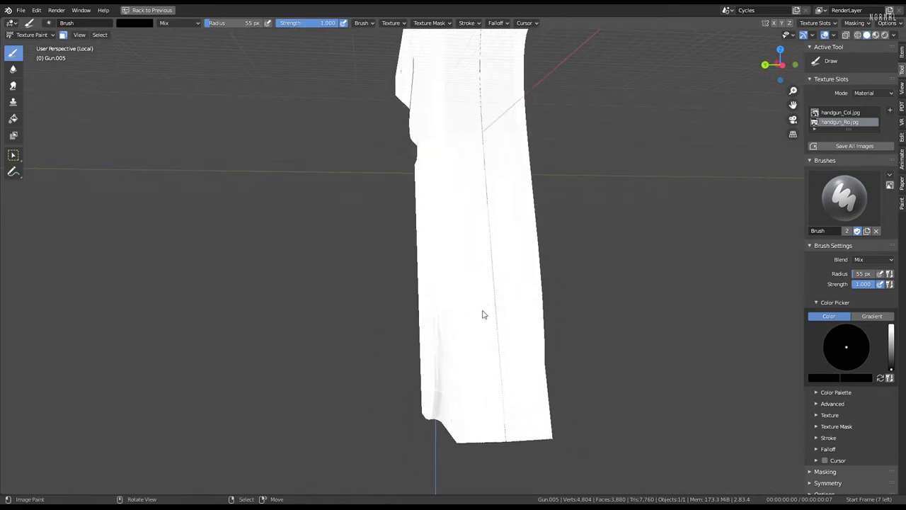
mouse_move(473, 417)
middle_mouse_down("ctrl")
mouse_move(481, 279)
mouse_move(503, 205)
middle_mouse_up("ctrl")
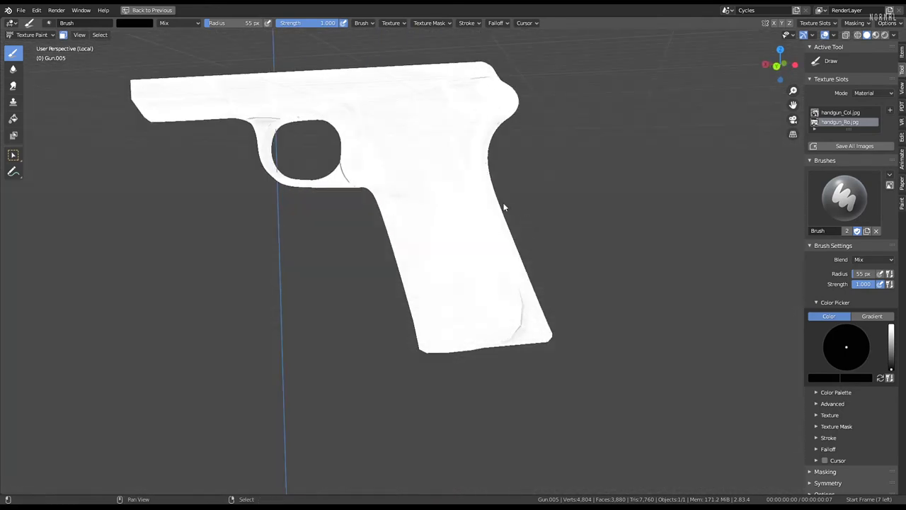
scroll(536, 273, "up", 3)
scroll(467, 250, "up", 3)
scroll(469, 298, "up", 2)
scroll(460, 286, "up", 1)
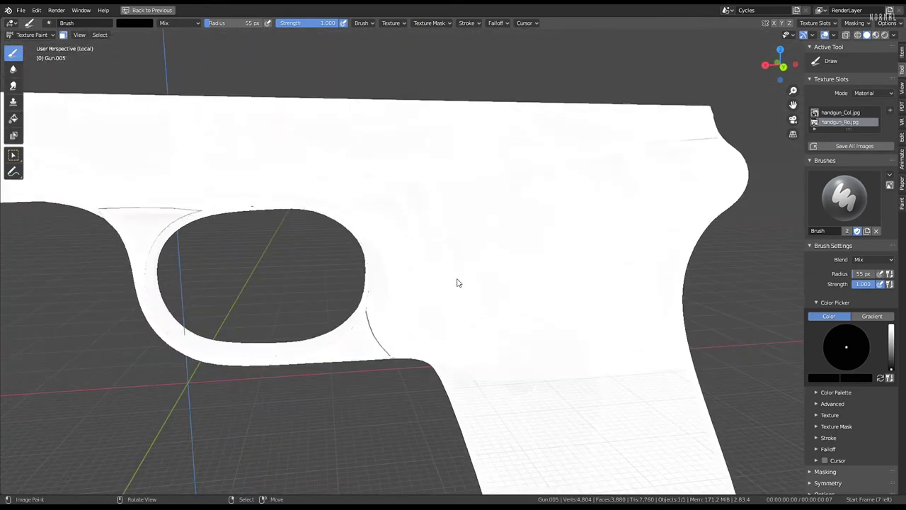
mouse_move(458, 281)
middle_mouse_down()
mouse_move(521, 236)
mouse_move(494, 306)
mouse_move(466, 299)
middle_mouse_up()
scroll(531, 247, "down", 3)
scroll(520, 250, "down", 1)
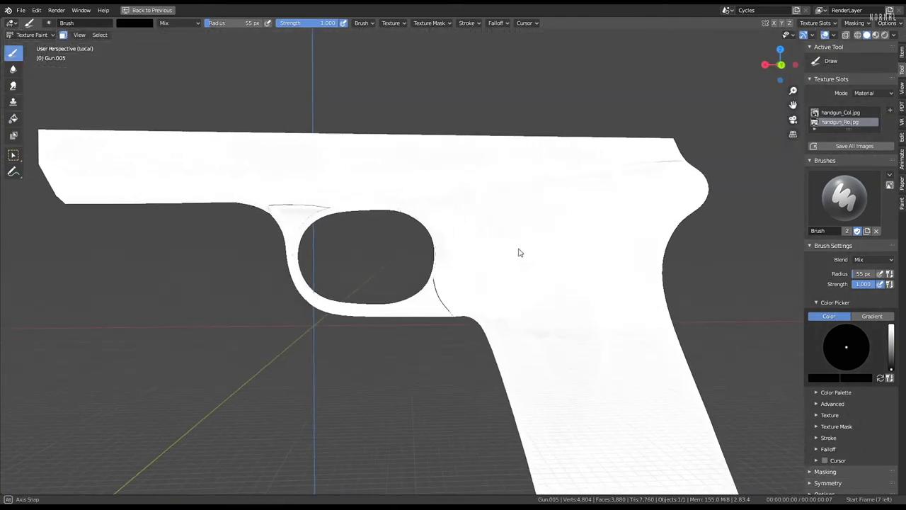
scroll(506, 280, "up", 4)
scroll(506, 280, "up", 1)
scroll(489, 262, "up", 2)
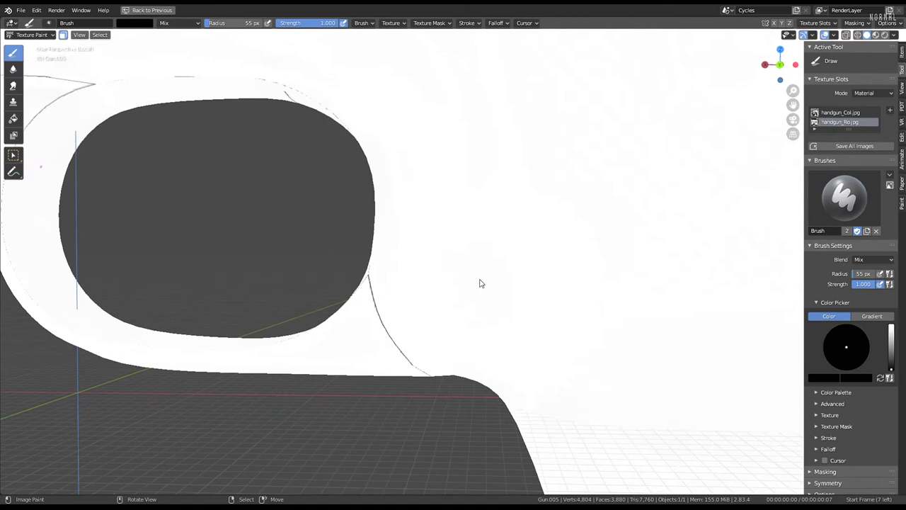
Resize the Draw brush radius to 91 px.
key("f")
left_click(483, 300)
key("f")
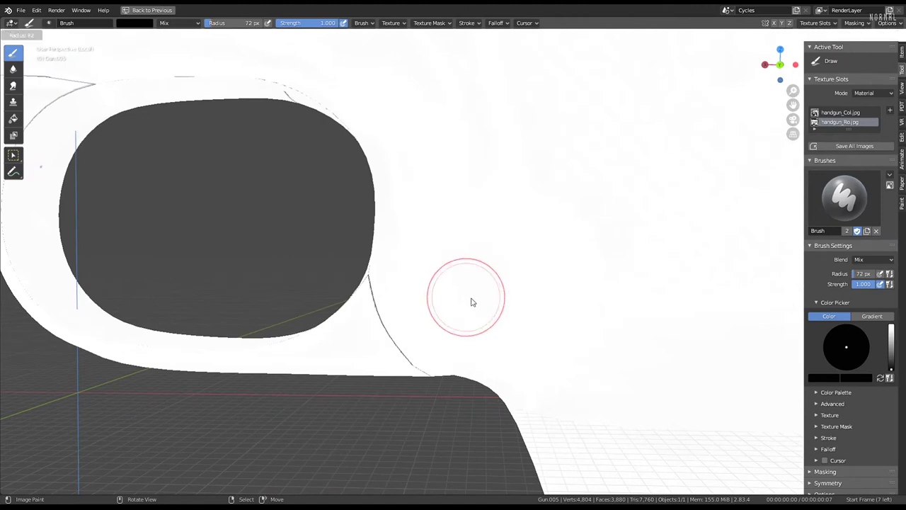
left_click(474, 303)
Paint a black patch onto the white frame beside the trigger guard.
left_click_drag(481, 271, 476, 305)
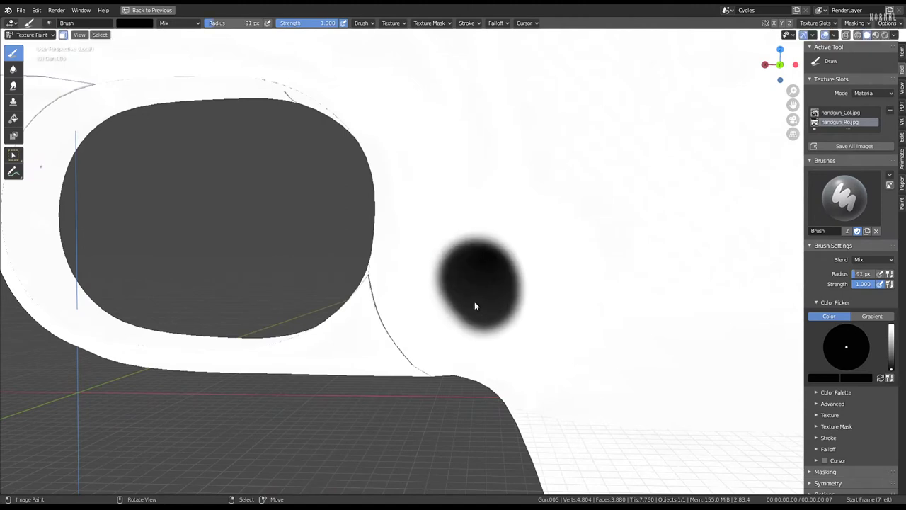
mouse_move(484, 289)
middle_mouse_down()
mouse_move(431, 257)
mouse_move(585, 255)
mouse_move(447, 299)
mouse_move(402, 278)
middle_mouse_up()
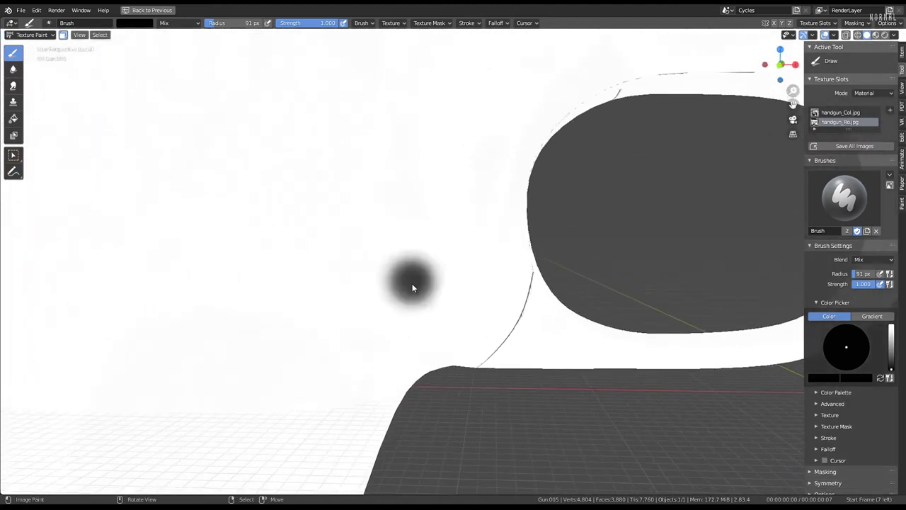
left_click_drag(377, 266, 375, 282)
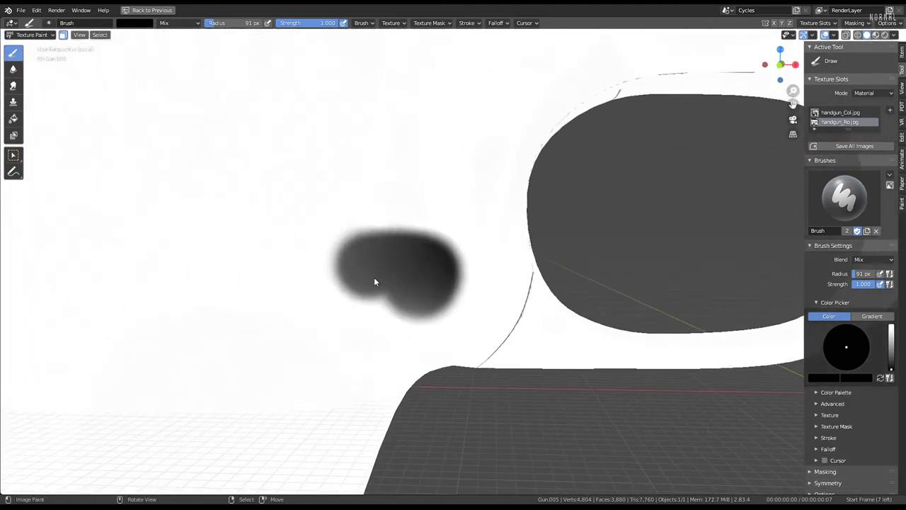
mouse_move(427, 257)
middle_mouse_down()
mouse_move(465, 254)
mouse_move(461, 275)
mouse_move(552, 238)
mouse_move(337, 232)
mouse_move(573, 237)
mouse_move(555, 269)
mouse_move(498, 230)
mouse_move(490, 203)
middle_mouse_up()
scroll(489, 202, "down", 3)
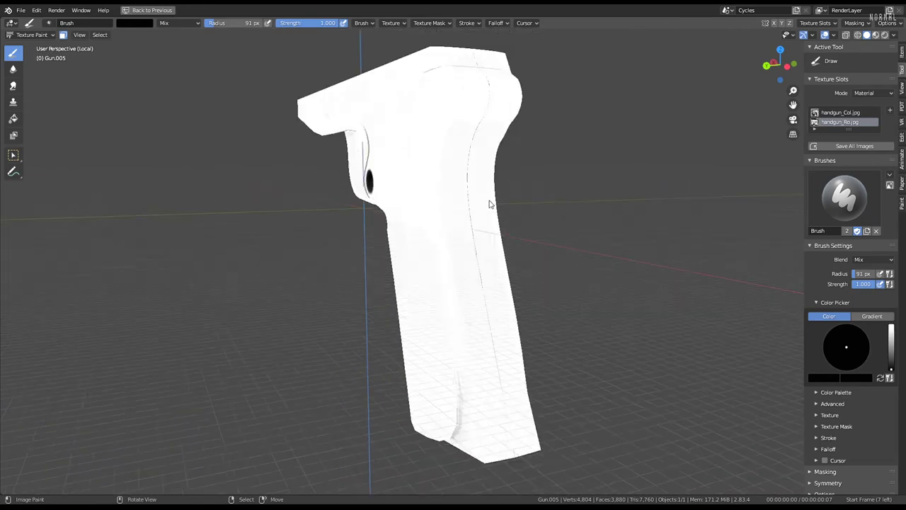
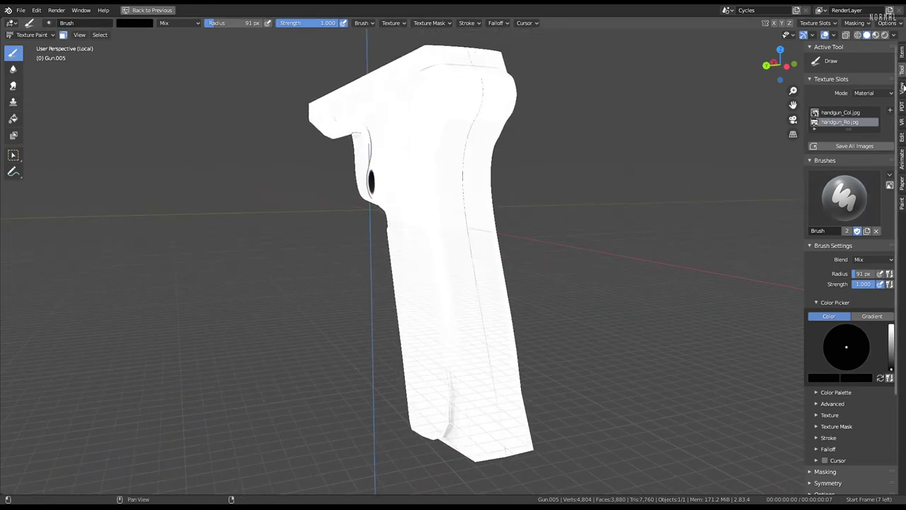
Expand Symmetry and switch paint mirroring from X to Y, undoing a stray blob.
scroll(858, 286, "down", 3)
scroll(839, 361, "down", 1)
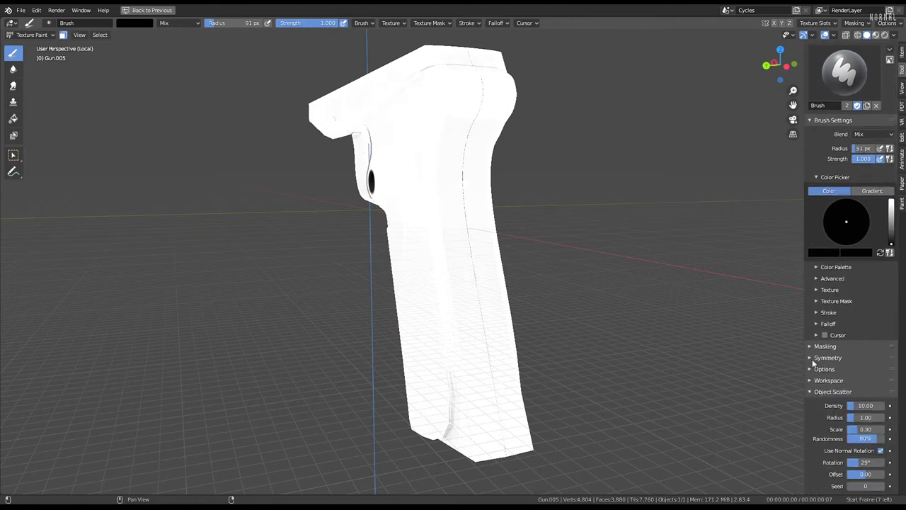
left_click(812, 359)
scroll(759, 333, "up", 3)
mouse_move(760, 333)
middle_mouse_down()
mouse_move(382, 202)
mouse_move(444, 143)
middle_mouse_up()
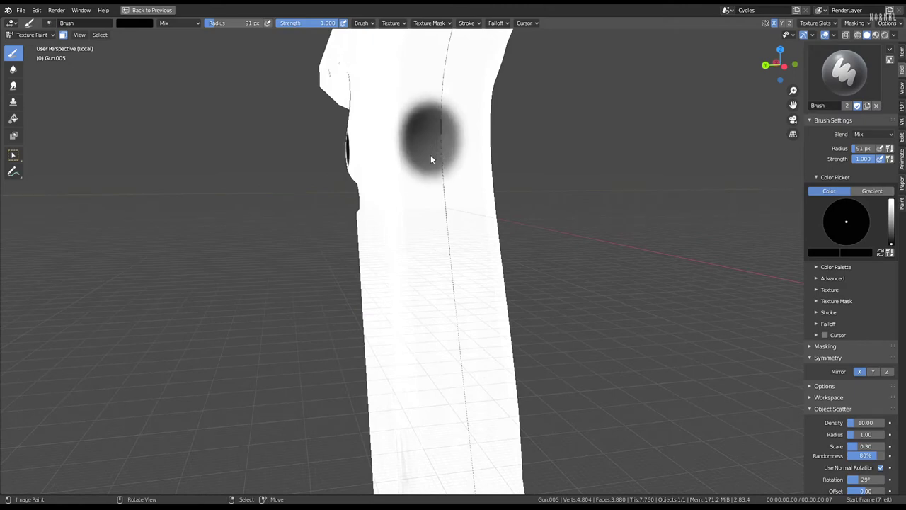
key("ctrl+z")
left_click(861, 373)
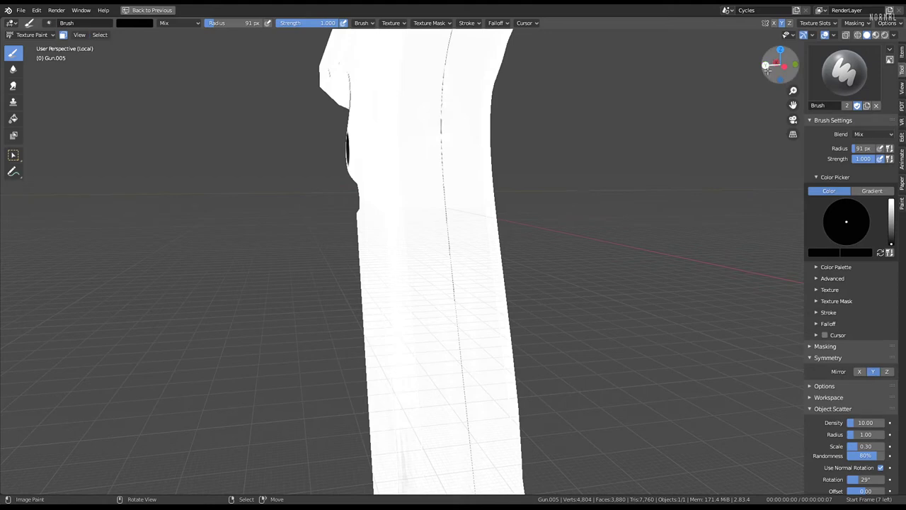
Paint a dark Y-mirrored stroke down the middle of the grip.
left_click_drag(423, 137, 427, 162)
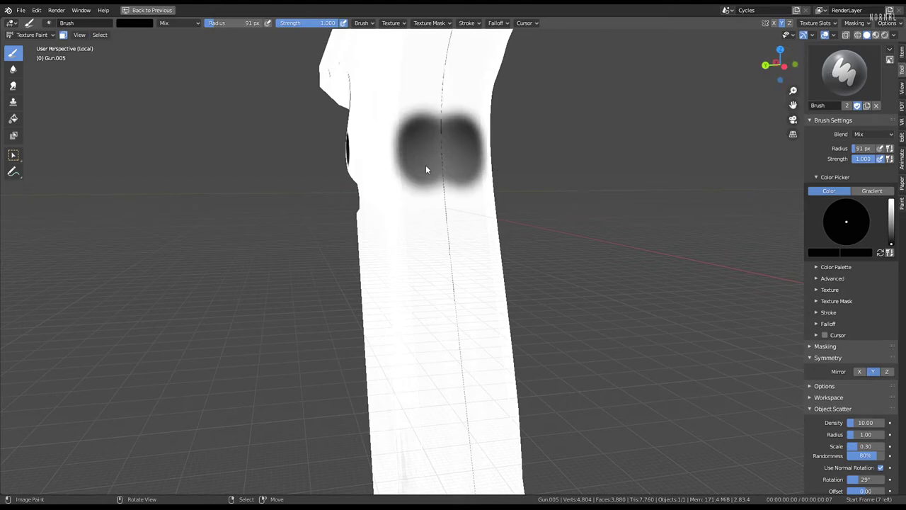
key("ctrl+z")
left_click_drag(427, 109, 443, 374)
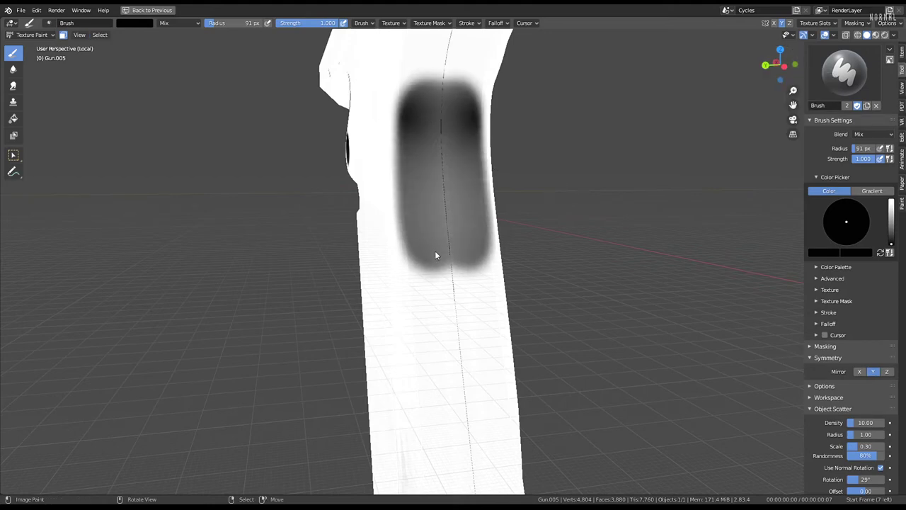
mouse_move(444, 304)
middle_mouse_down()
mouse_move(431, 237)
mouse_move(397, 214)
middle_mouse_up()
mouse_move(397, 215)
left_mouse_down()
mouse_move(399, 374)
mouse_move(390, 220)
mouse_move(406, 314)
mouse_move(398, 358)
mouse_move(408, 283)
left_mouse_up()
mouse_move(407, 282)
middle_mouse_down()
mouse_move(557, 206)
mouse_move(473, 210)
mouse_move(434, 279)
mouse_move(453, 298)
mouse_move(456, 327)
mouse_move(461, 277)
mouse_move(443, 324)
middle_mouse_up()
Extend the black paint further up the grip from several angles.
mouse_move(444, 323)
left_mouse_down()
mouse_move(427, 218)
mouse_move(426, 119)
left_mouse_up()
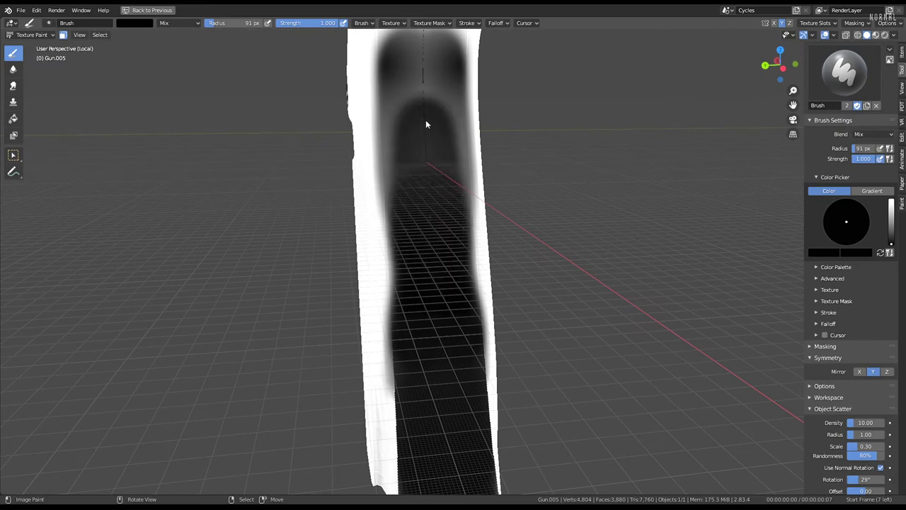
middle_click_drag(425, 120, 415, 314)
left_click_drag(415, 313, 415, 138)
middle_click_drag(415, 138, 415, 212)
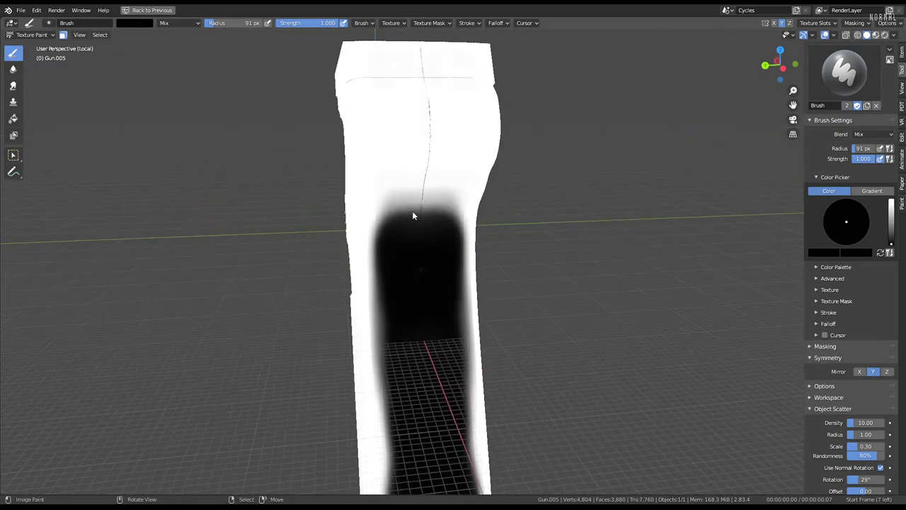
left_click_drag(415, 213, 406, 193)
mouse_move(406, 193)
middle_mouse_down()
mouse_move(404, 238)
mouse_move(404, 231)
middle_mouse_up()
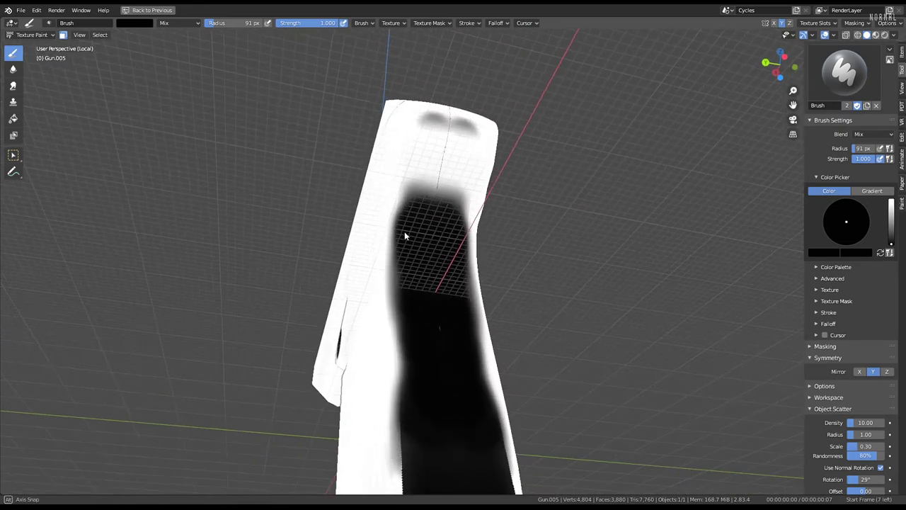
Switch to Material Preview and orbit to the frame's slot by the trigger guard.
left_click(876, 34)
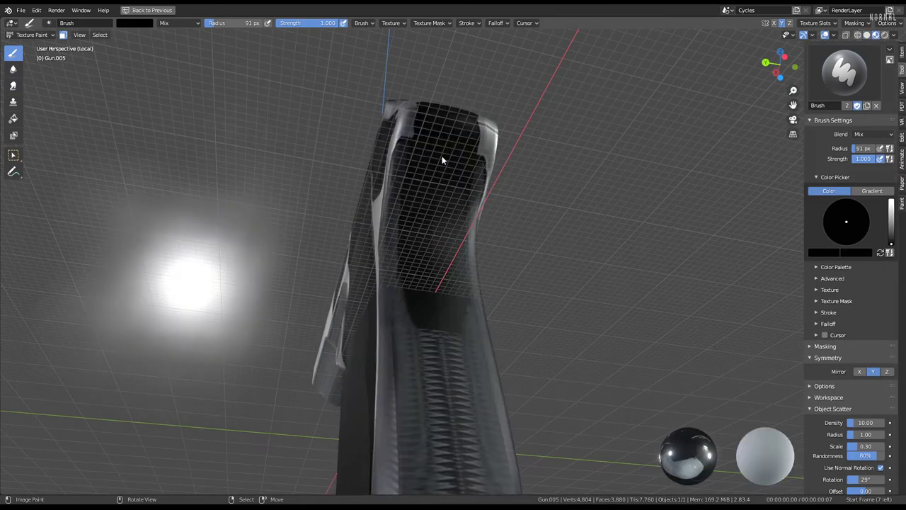
mouse_move(442, 156)
middle_mouse_down()
mouse_move(430, 202)
mouse_move(392, 219)
mouse_move(390, 260)
mouse_move(376, 247)
mouse_move(468, 397)
middle_mouse_up()
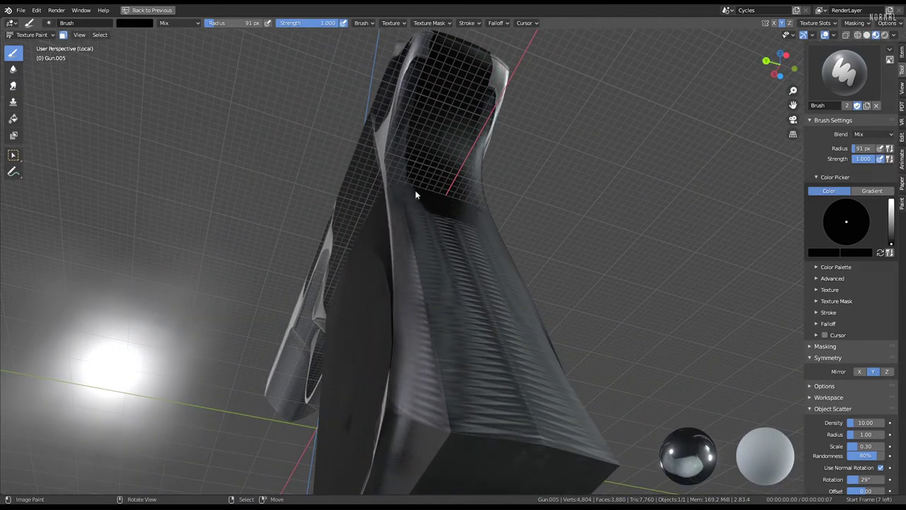
mouse_move(415, 190)
middle_mouse_down()
mouse_move(421, 164)
mouse_move(443, 192)
mouse_move(514, 230)
mouse_move(487, 320)
mouse_move(465, 313)
middle_mouse_up()
scroll(536, 293, "up", 2)
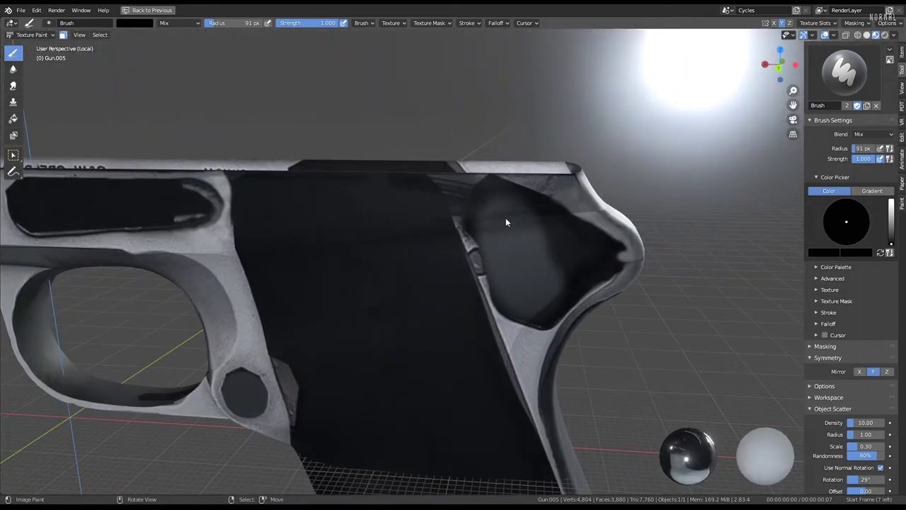
mouse_move(556, 278)
middle_mouse_down()
mouse_move(522, 296)
mouse_move(497, 242)
mouse_move(466, 264)
middle_mouse_up()
middle_click_drag(571, 245, 565, 238)
scroll(565, 238, "up", 2)
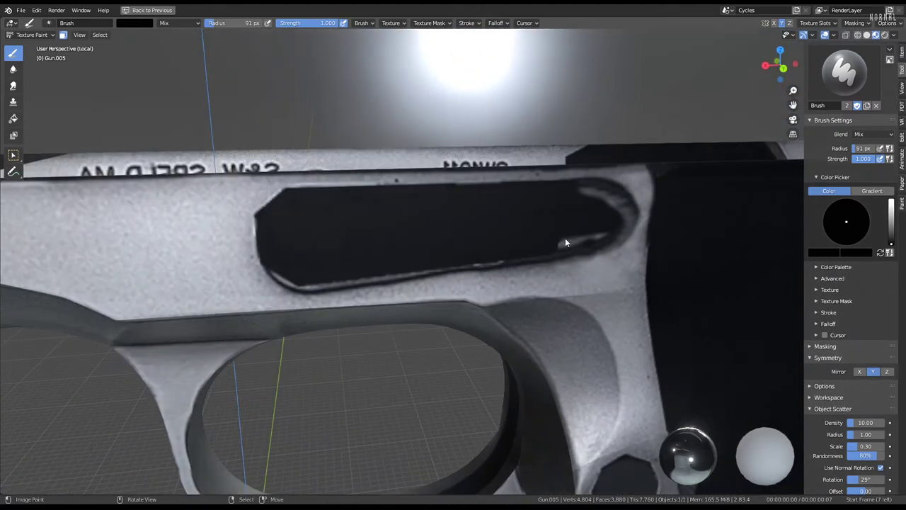
Set the brush radius to 56 px and paint along the slot's top edge.
key("f")
left_click(480, 251)
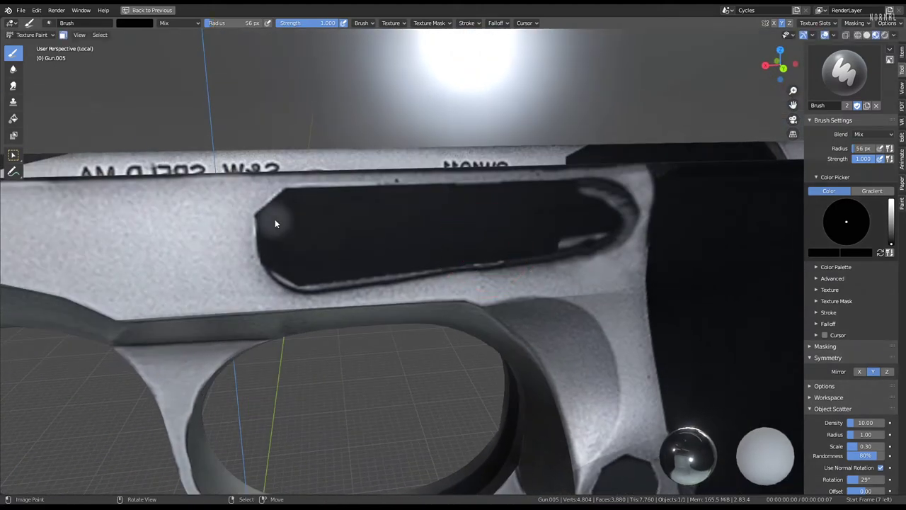
left_click_drag(314, 215, 597, 211)
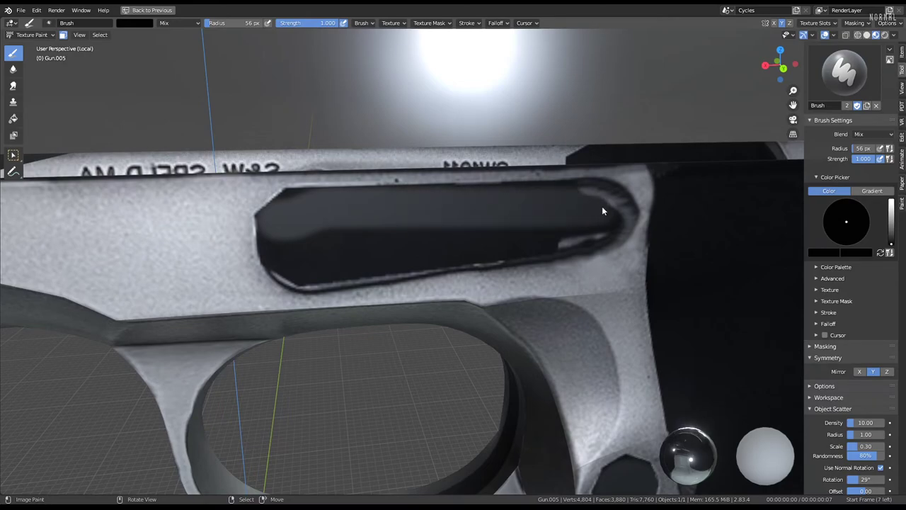
scroll(587, 205, "down", 4)
mouse_move(587, 203)
middle_mouse_down()
mouse_move(566, 211)
mouse_move(624, 222)
mouse_move(529, 172)
mouse_move(540, 201)
mouse_move(430, 272)
mouse_move(560, 265)
mouse_move(708, 276)
middle_mouse_up()
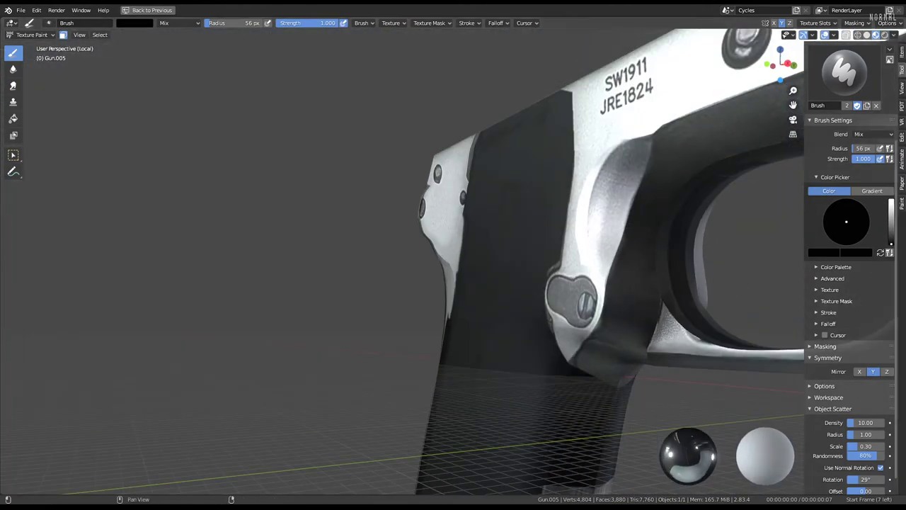
Inspect the trigger-guard screw and the slide's side lettering in the preview.
mouse_move(737, 305)
middle_mouse_down()
mouse_move(697, 292)
mouse_move(550, 302)
mouse_move(372, 228)
middle_mouse_up()
scroll(372, 228, "up", 2)
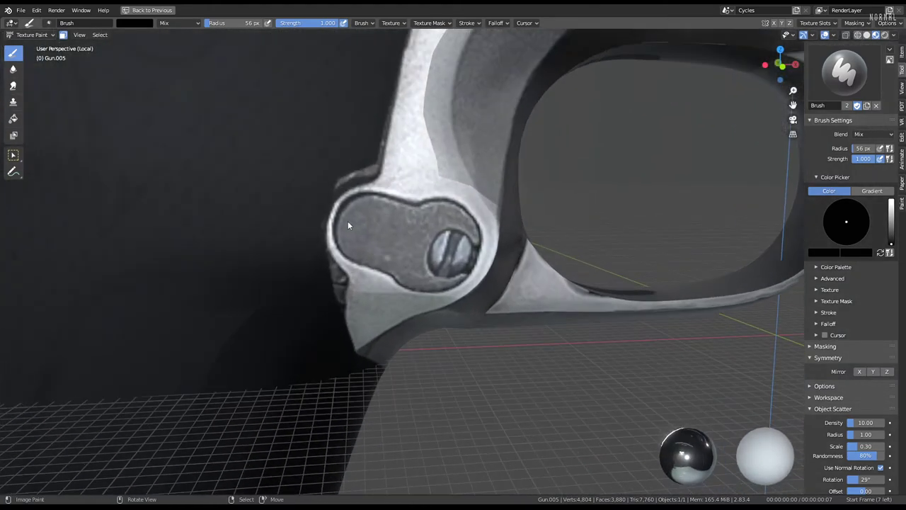
middle_click_drag(446, 244, 437, 243)
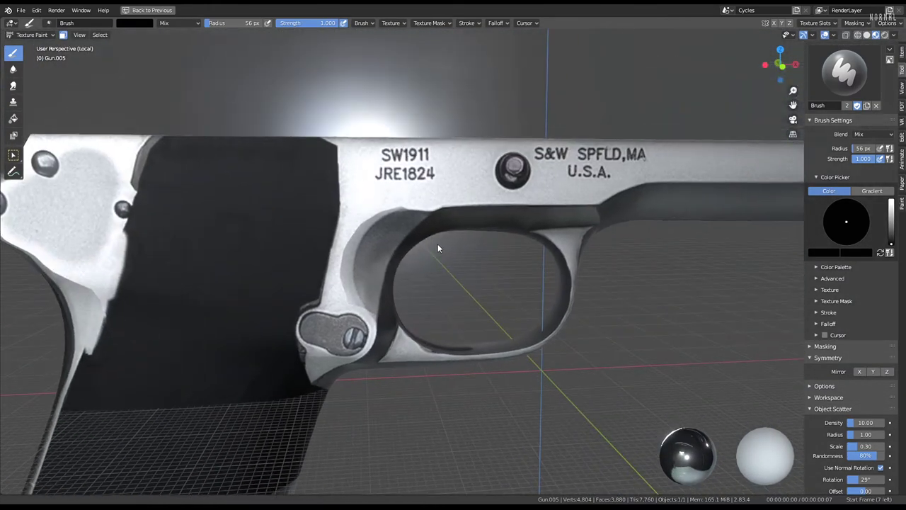
scroll(437, 244, "up", 2)
scroll(440, 263, "up", 2)
scroll(393, 258, "up", 1)
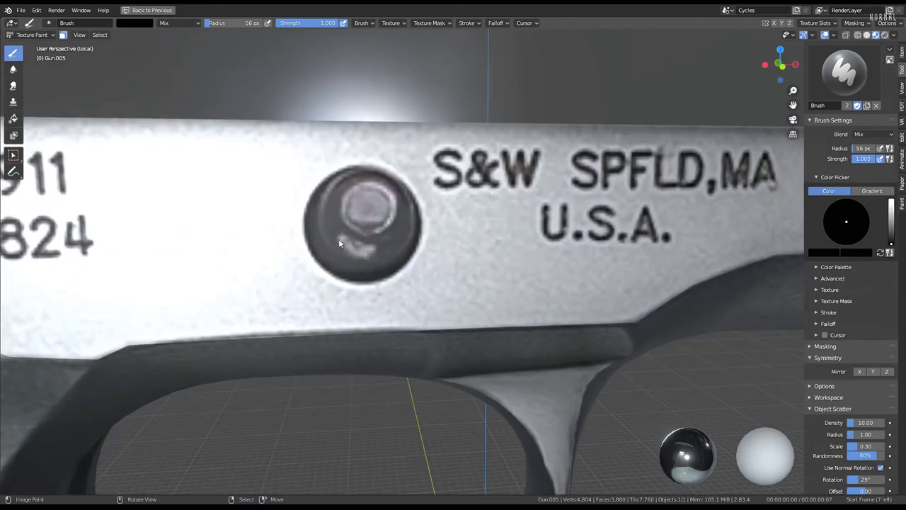
scroll(343, 208, "down", 4)
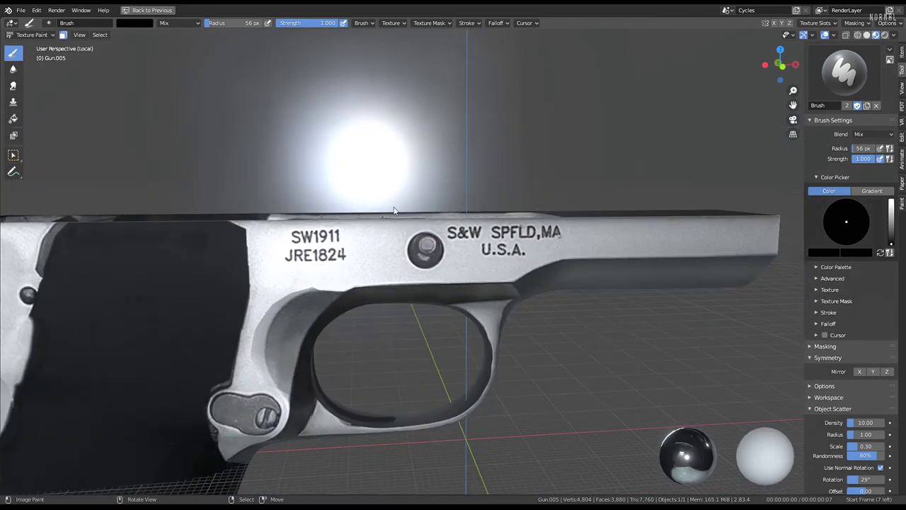
Orbit around the gun to inspect the grip screws and grip panel.
middle_click_drag(343, 207, 255, 236)
scroll(255, 236, "up", 3)
middle_click_drag(334, 241, 434, 260)
scroll(435, 260, "up", 2)
scroll(435, 260, "up", 4)
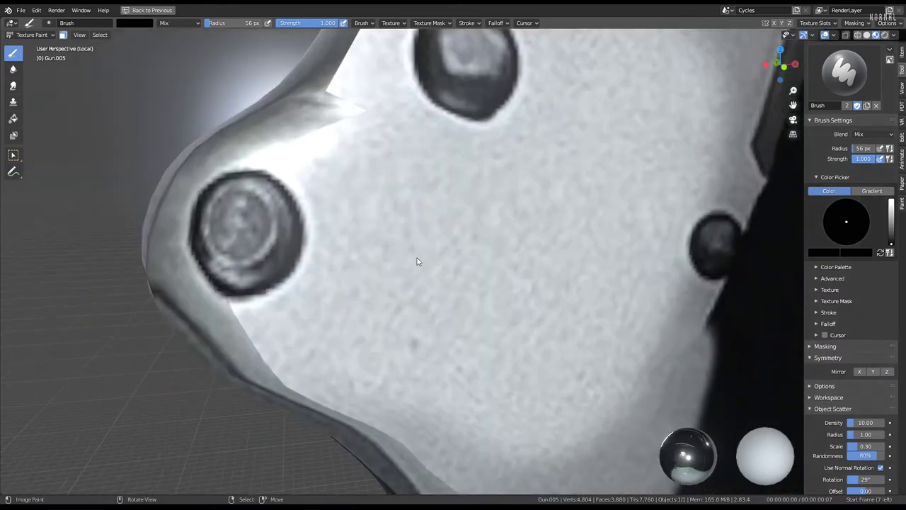
middle_click_drag(277, 240, 296, 252)
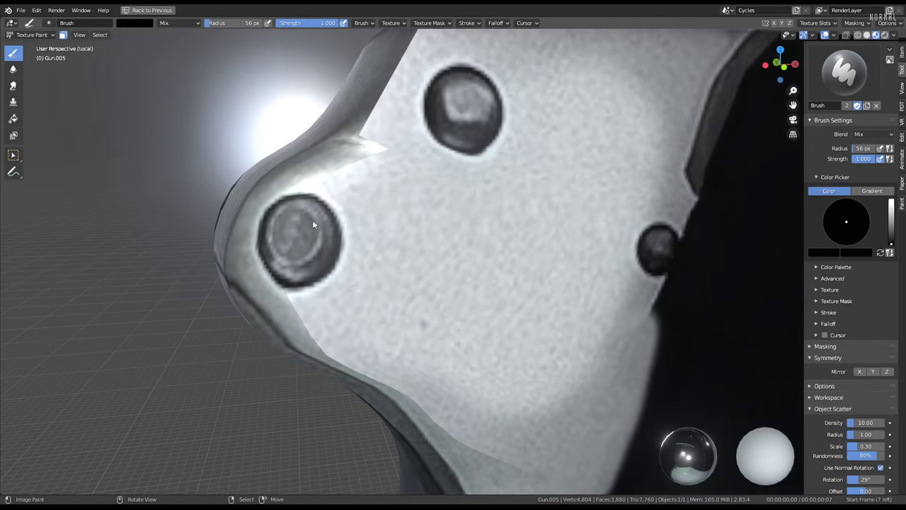
mouse_move(313, 222)
middle_mouse_down()
mouse_move(446, 133)
mouse_move(418, 131)
middle_mouse_up()
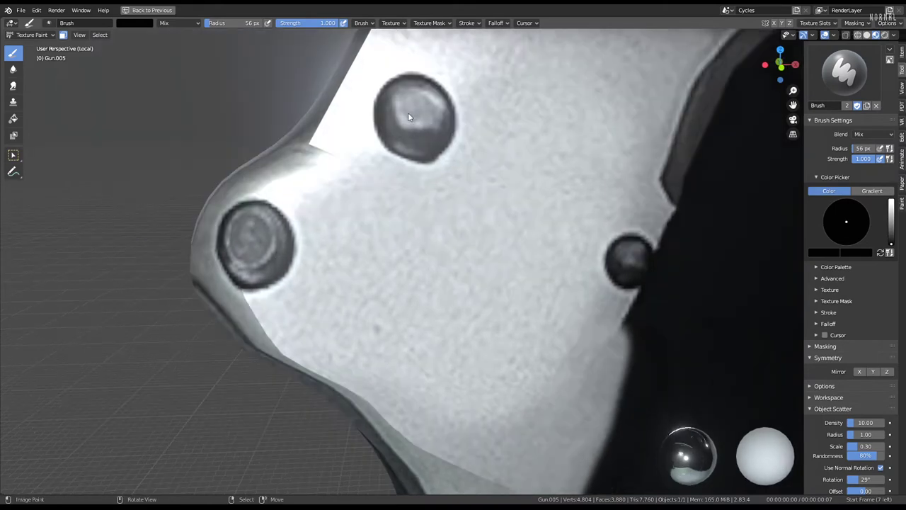
mouse_move(625, 263)
middle_mouse_down()
mouse_move(443, 253)
mouse_move(623, 255)
mouse_move(423, 288)
mouse_move(422, 315)
middle_mouse_up()
scroll(417, 310, "down", 1)
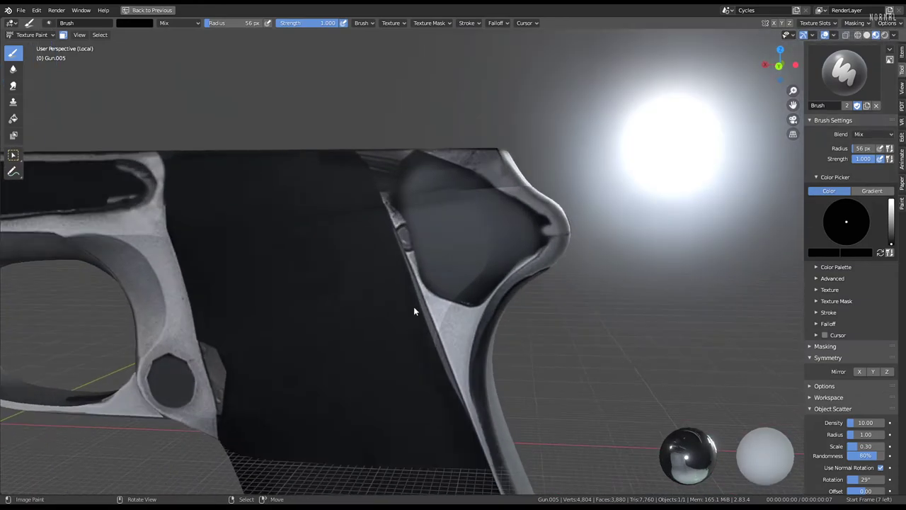
scroll(411, 229, "up", 2)
scroll(394, 231, "down", 5)
mouse_move(432, 260)
middle_mouse_down()
mouse_move(470, 155)
mouse_move(462, 284)
mouse_move(520, 376)
middle_mouse_up()
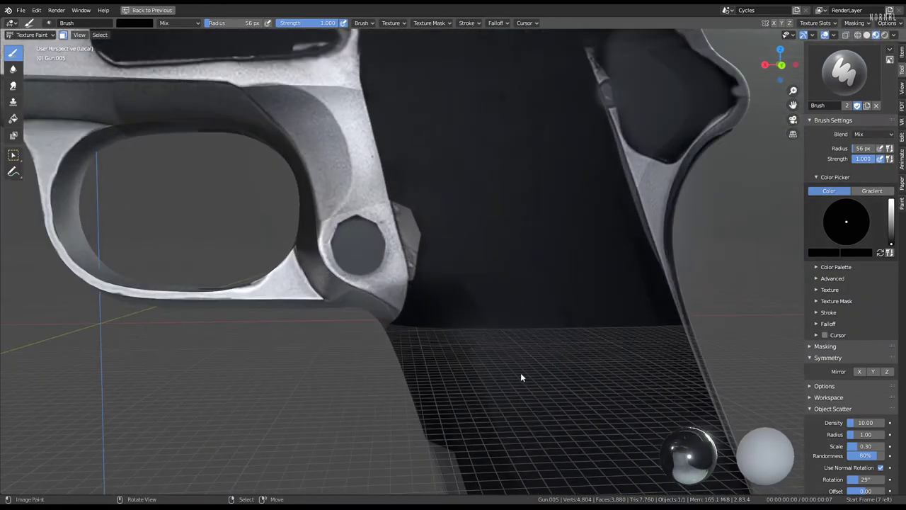
Compare the raw roughness map with Material Preview on the painted frame.
left_click(876, 35)
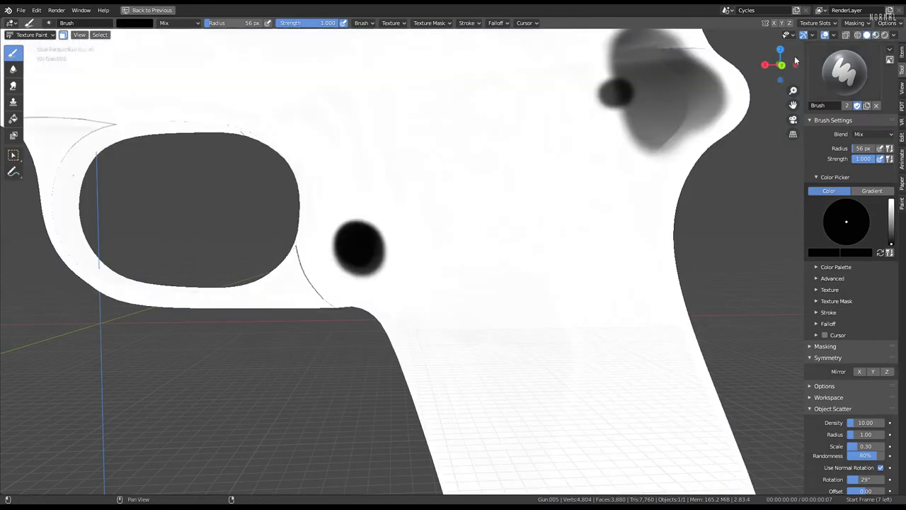
scroll(457, 208, "down", 3)
mouse_move(457, 208)
middle_mouse_down()
mouse_move(229, 205)
mouse_move(522, 156)
mouse_move(319, 278)
mouse_move(329, 248)
middle_mouse_up()
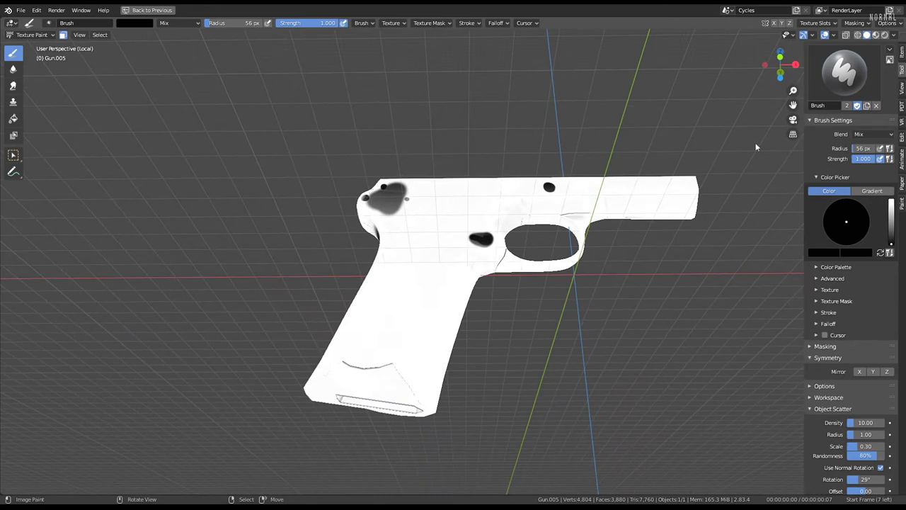
left_click(876, 35)
middle_click_drag(645, 134, 504, 237)
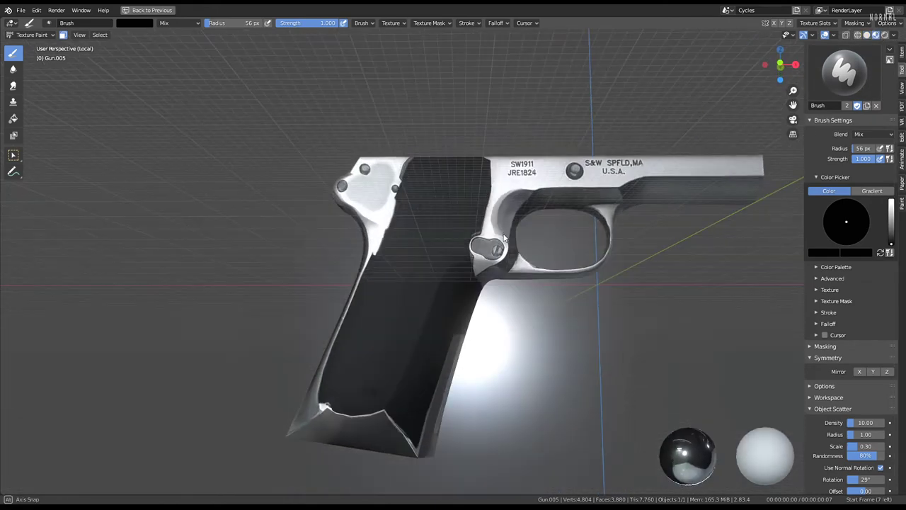
Return to Object Mode, unhide all gun parts and exit the isolated view.
left_click(32, 35)
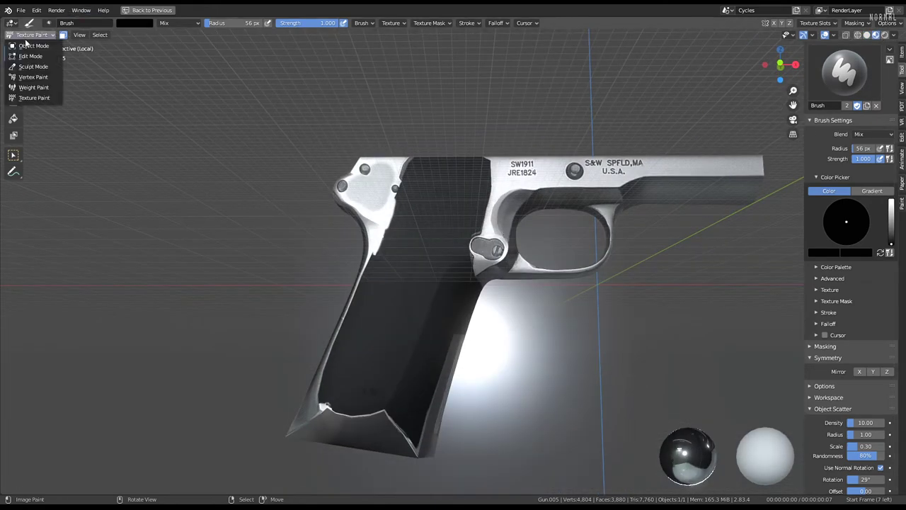
left_click(29, 46)
key("alt+h")
mouse_move(439, 253)
middle_mouse_down()
mouse_move(506, 303)
mouse_move(391, 334)
middle_mouse_up()
key("KP_Divide")
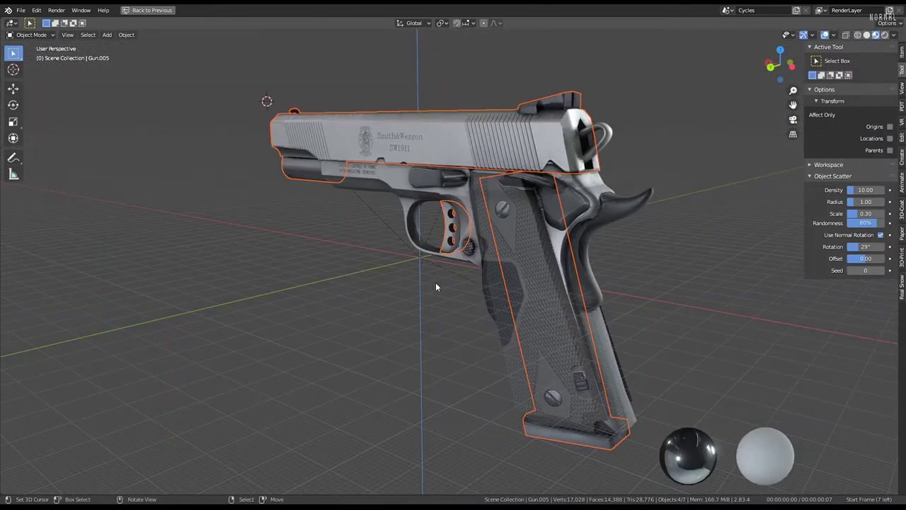
Select the gun frame Gun.005 and restore the full Shading workspace layout.
left_click(436, 282)
middle_click_drag(434, 282, 480, 254)
scroll(480, 254, "up", 3)
left_click(472, 276)
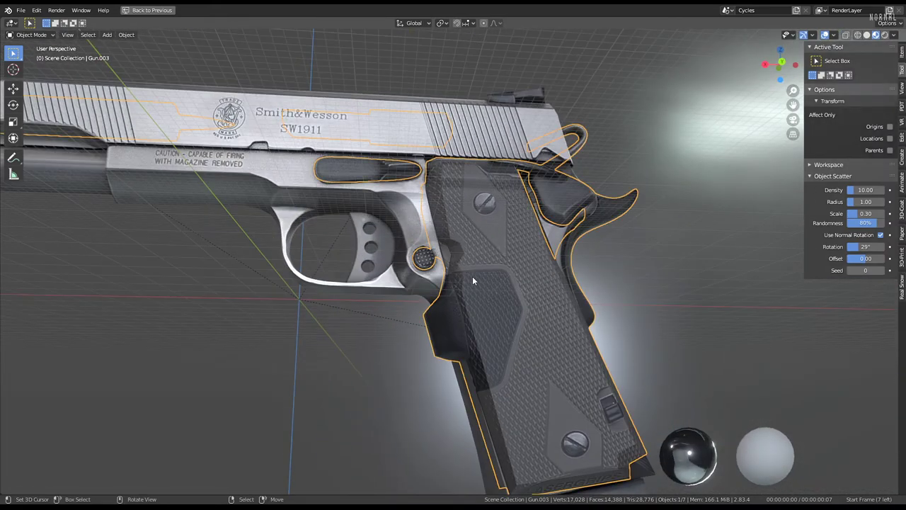
left_click(398, 210)
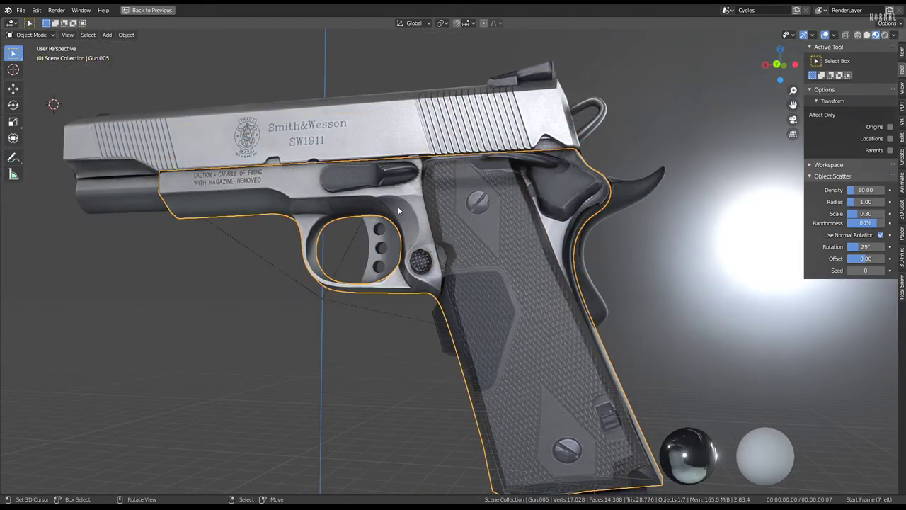
key("ctrl+space")
scroll(439, 434, "up", 1)
Add a second Material Output below the first and connect Bright/Contrast to it.
scroll(439, 434, "up", 1)
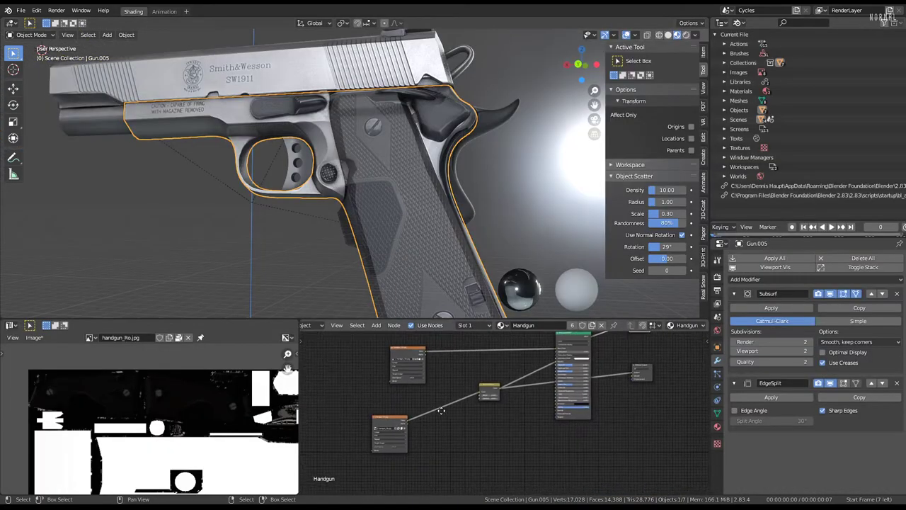
scroll(439, 434, "up", 1)
middle_click_drag(654, 333, 611, 364)
left_click(427, 410, "ctrl+shift")
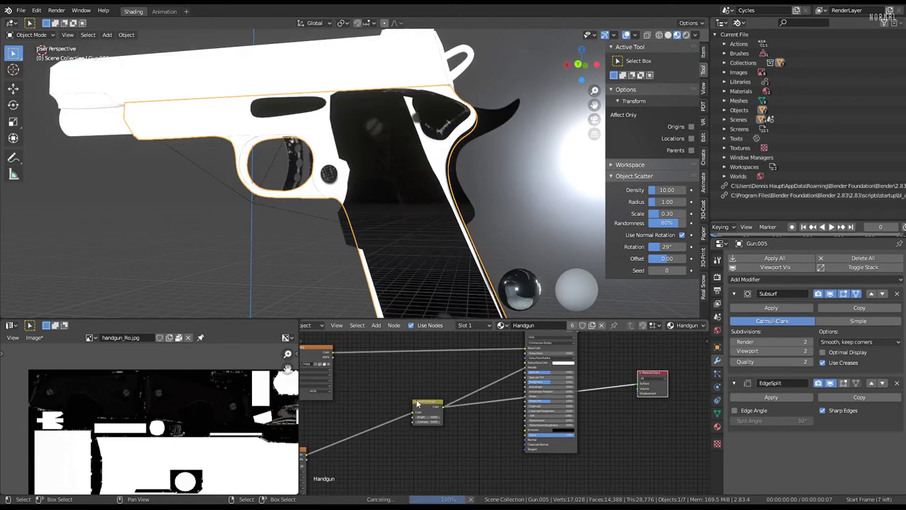
left_click_drag(427, 407, 390, 418)
key("shift+a")
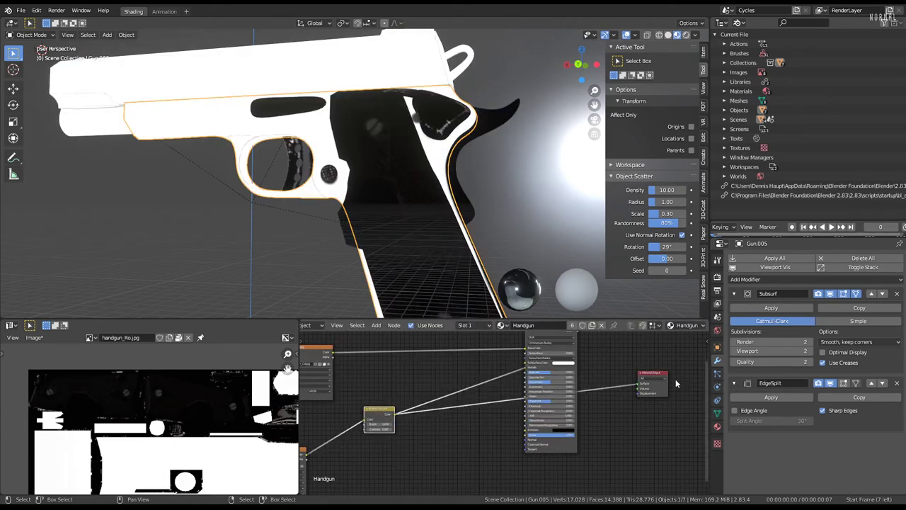
left_click_drag(651, 376, 645, 460)
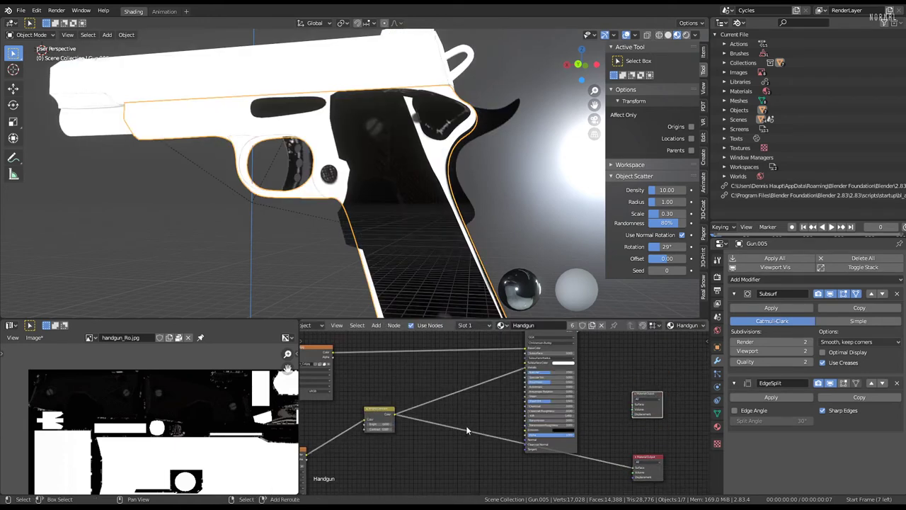
left_click_drag(390, 414, 641, 405)
Insert an Invert node on that link and wire its output into the shader.
key("shift+a")
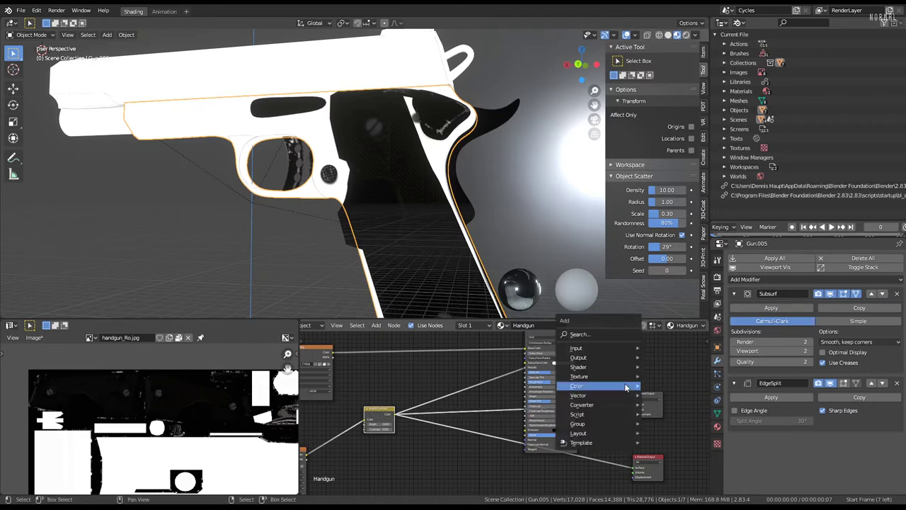
left_click(673, 415)
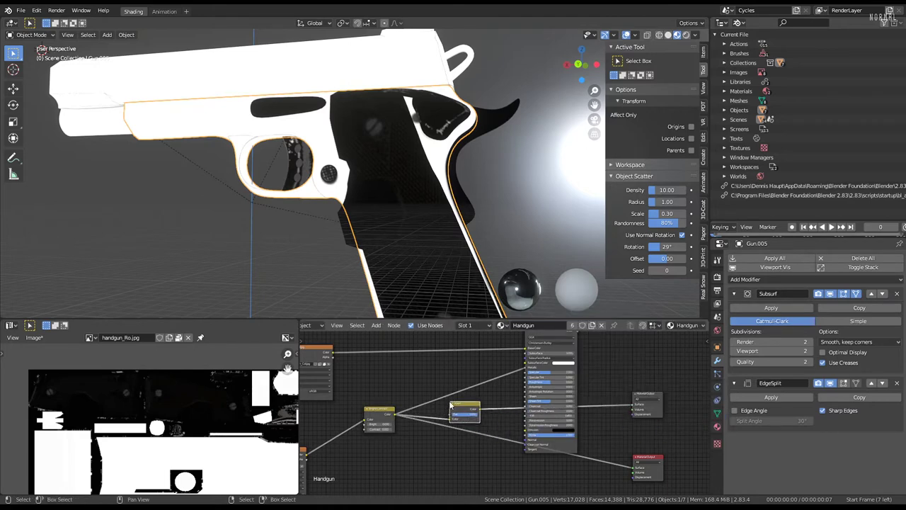
left_click_drag(467, 409, 433, 459)
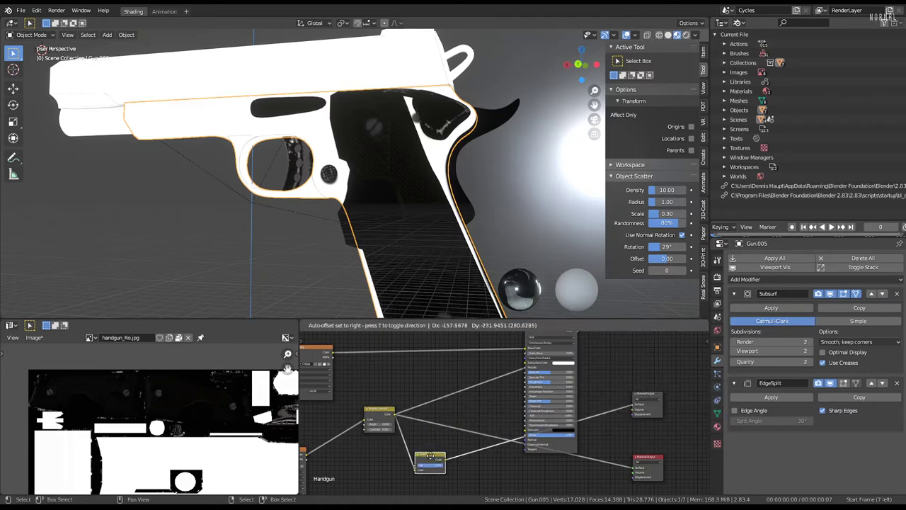
left_click(643, 399)
mouse_move(407, 172)
middle_mouse_down()
mouse_move(318, 178)
mouse_move(421, 174)
middle_mouse_up()
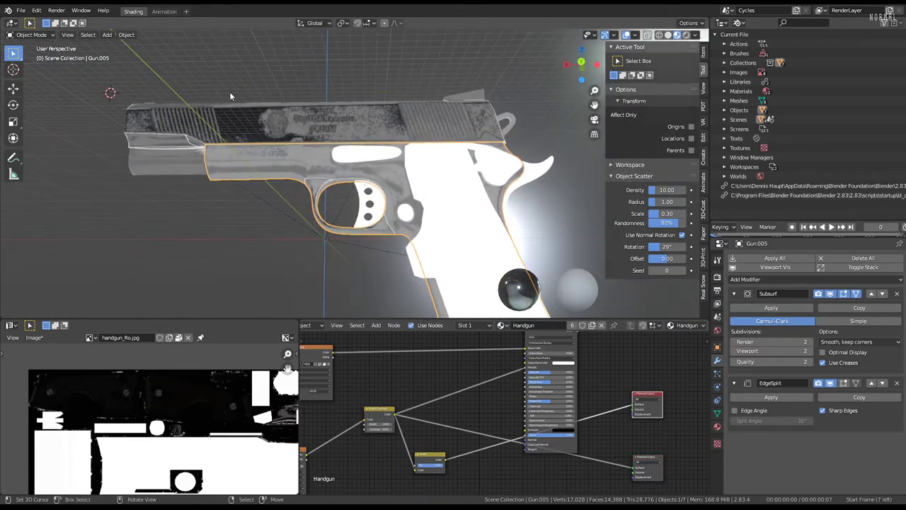
middle_click_drag(267, 119, 354, 170)
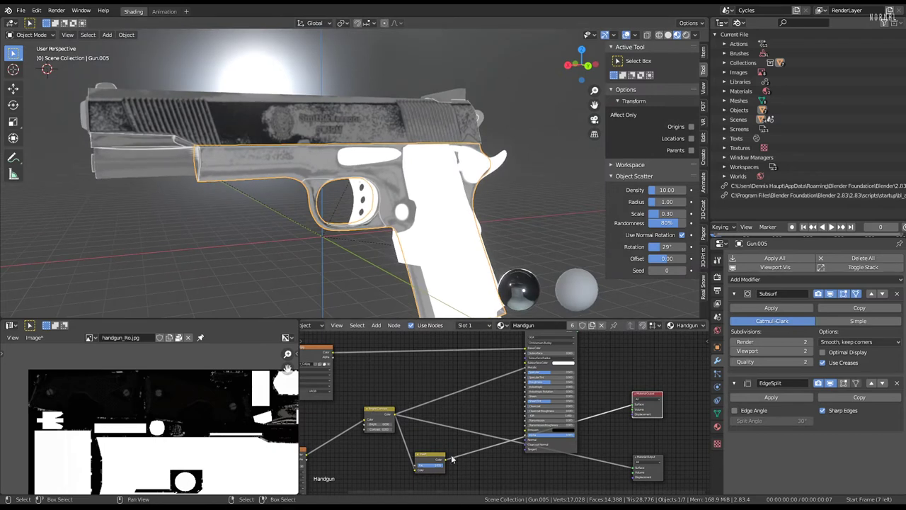
mouse_move(445, 464)
left_mouse_down()
mouse_move(475, 373)
mouse_move(671, 378)
left_mouse_up()
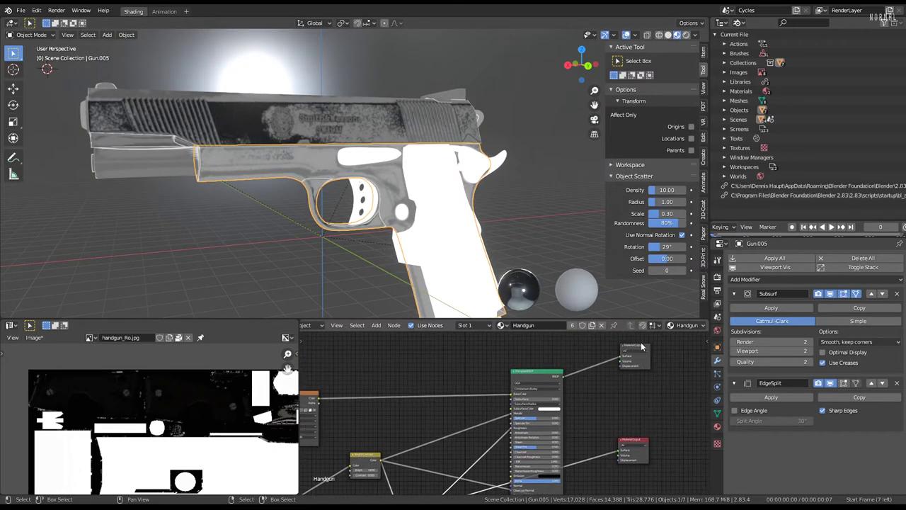
Reactivate the main Material Output, inspect the worn finish from several angles, then change viewport shading.
left_click(643, 348)
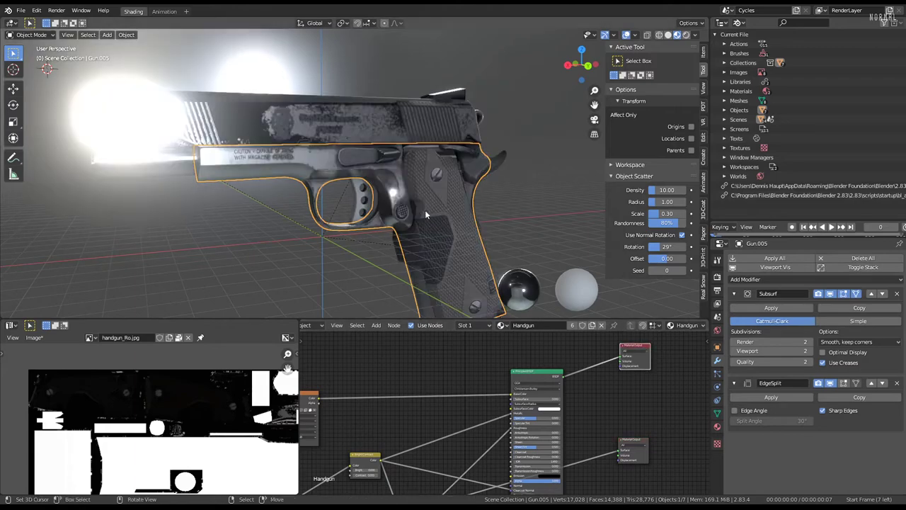
scroll(452, 220, "up", 3)
mouse_move(451, 221)
middle_mouse_down()
mouse_move(393, 207)
mouse_move(454, 243)
mouse_move(436, 240)
middle_mouse_up()
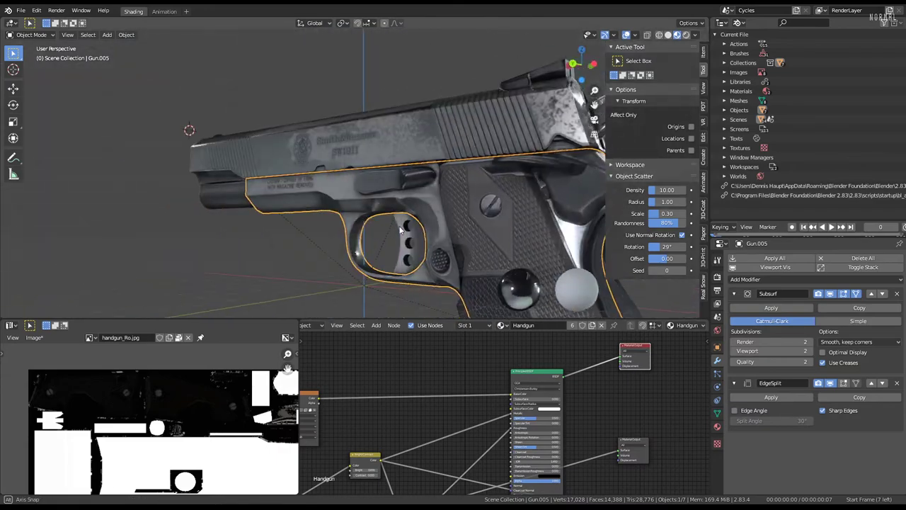
mouse_move(436, 239)
middle_mouse_down()
mouse_move(320, 210)
mouse_move(550, 216)
middle_mouse_up()
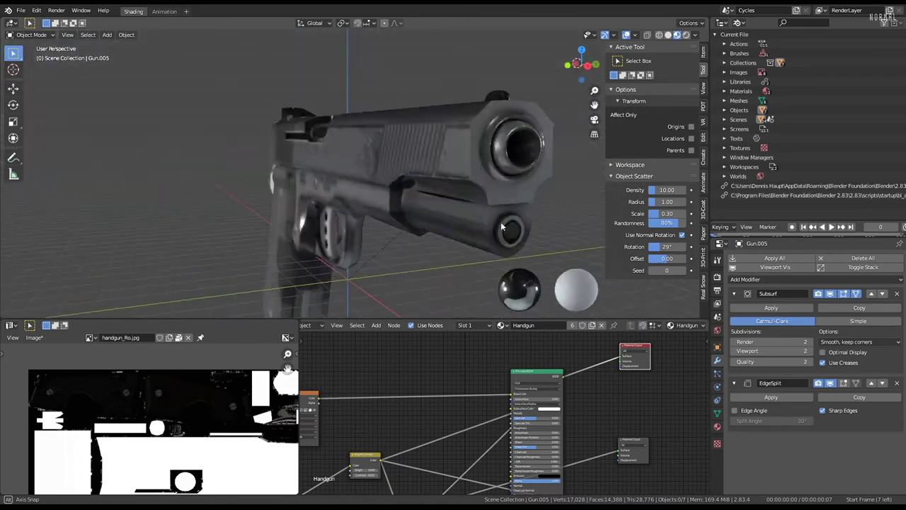
middle_click_drag(433, 488, 460, 421)
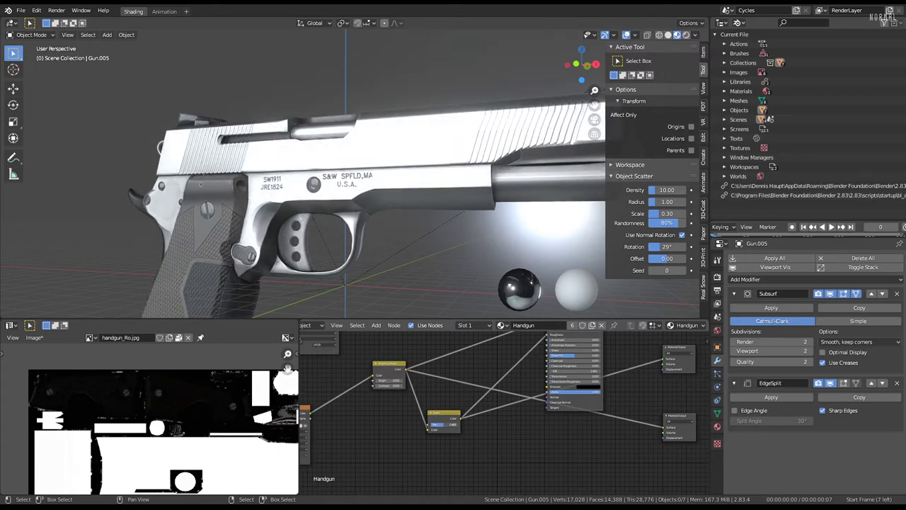
mouse_move(456, 214)
middle_mouse_down()
mouse_move(384, 180)
mouse_move(354, 177)
middle_mouse_up()
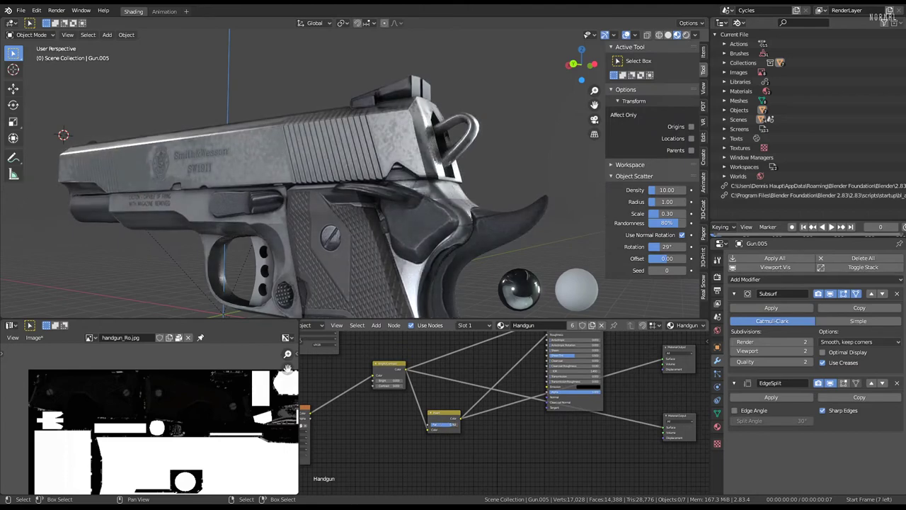
mouse_move(424, 213)
middle_mouse_down()
mouse_move(426, 190)
mouse_move(272, 164)
mouse_move(294, 179)
mouse_move(416, 191)
mouse_move(346, 202)
mouse_move(360, 176)
mouse_move(250, 172)
mouse_move(354, 149)
middle_mouse_up()
scroll(400, 195, "down", 4)
scroll(400, 195, "up", 4)
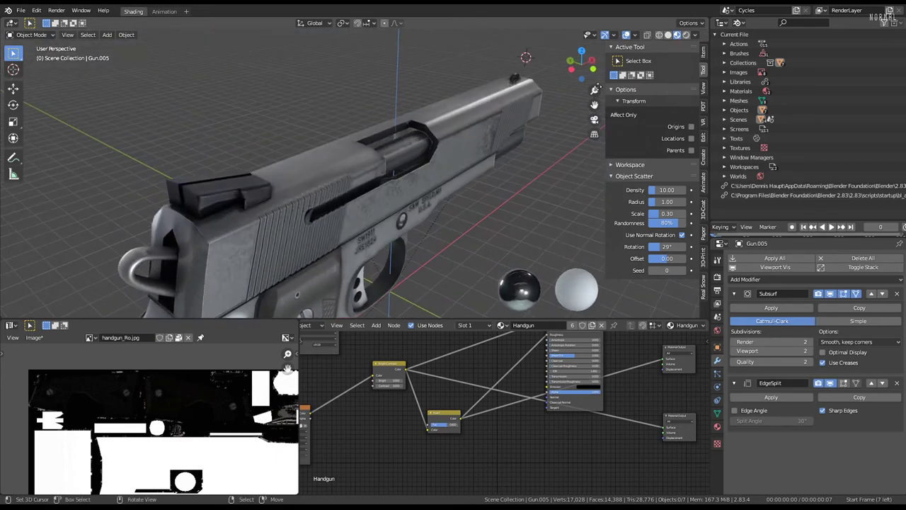
left_click(669, 36)
scroll(587, 63, "up", 3)
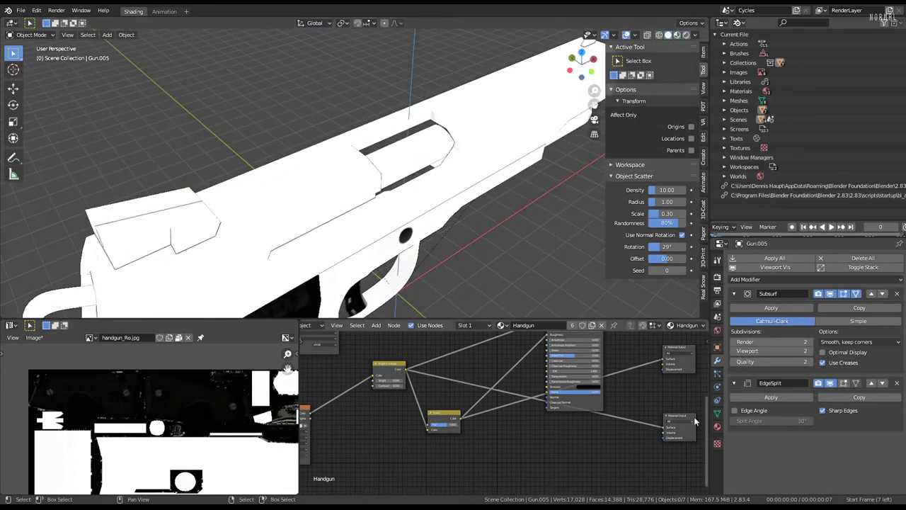
Move the lower Material Output beside the Principled BSDF.
scroll(685, 350, "up", 1)
middle_click_drag(686, 350, 499, 412)
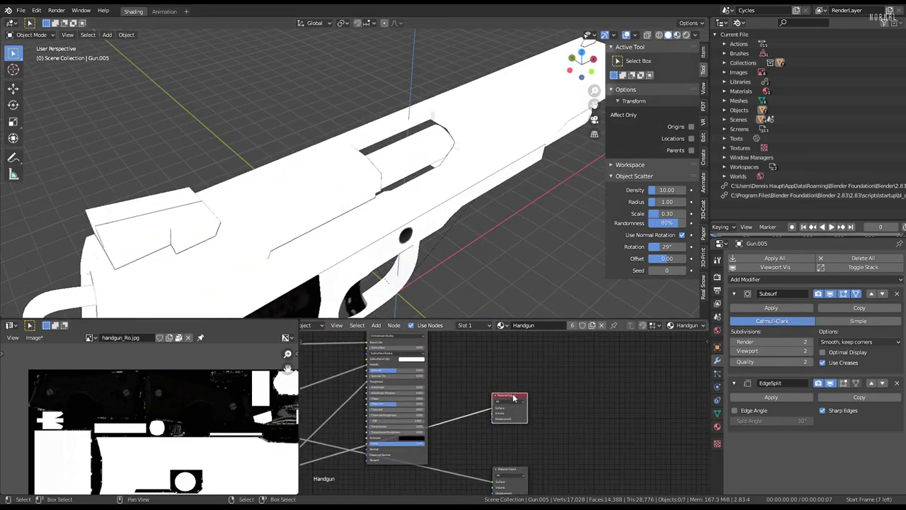
middle_click_drag(515, 401, 526, 415)
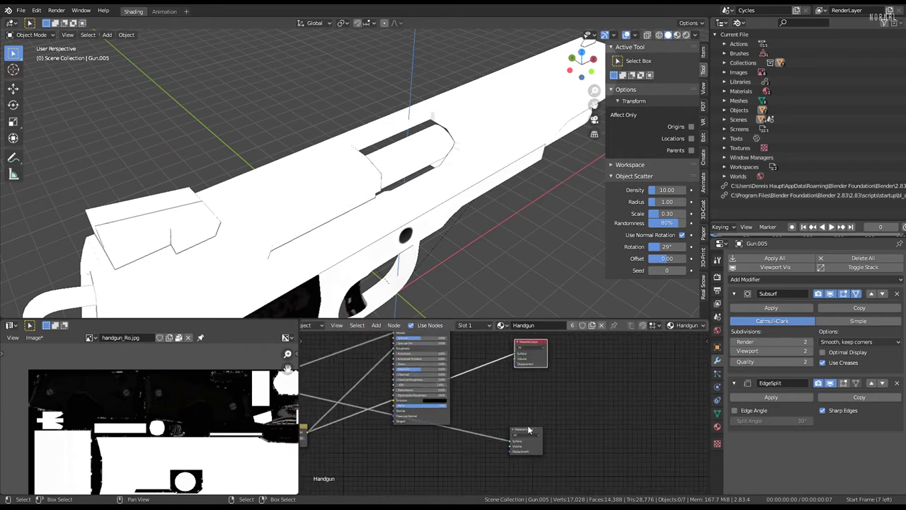
key("b")
left_click_drag(528, 432, 546, 376)
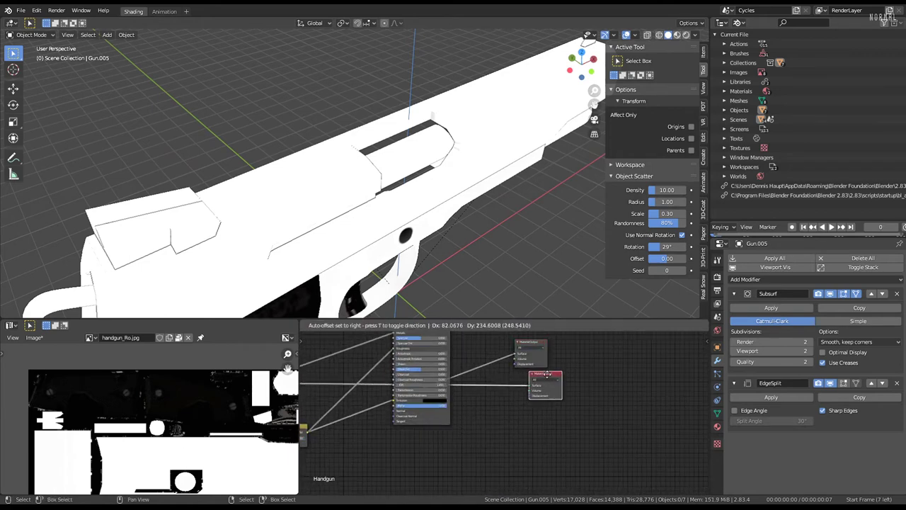
Make the upper Material Output the active output.
middle_click_drag(333, 169, 305, 125)
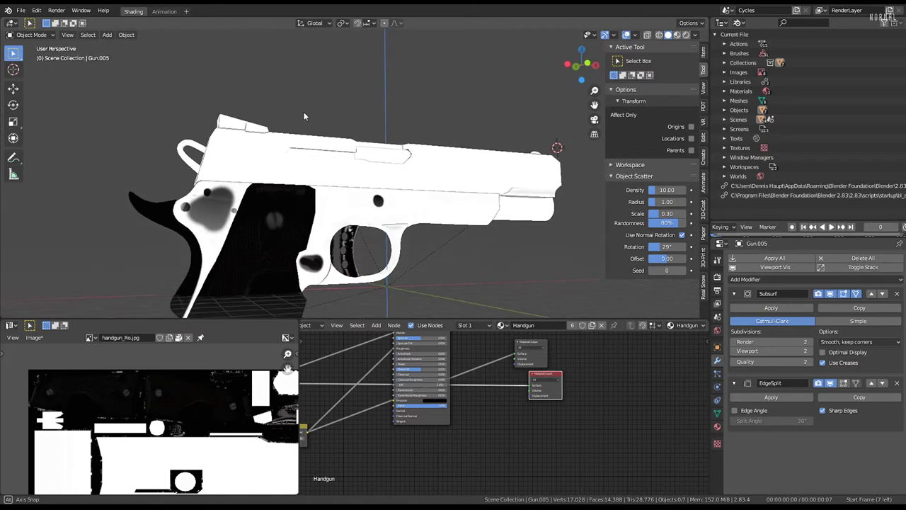
scroll(305, 113, "up", 1)
scroll(315, 183, "up", 1)
middle_click_drag(314, 183, 304, 167)
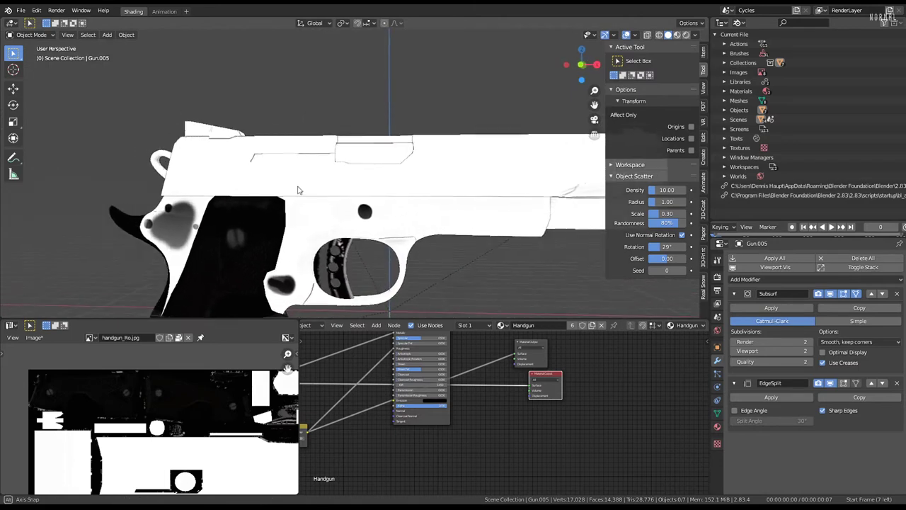
middle_click_drag(425, 397, 556, 389)
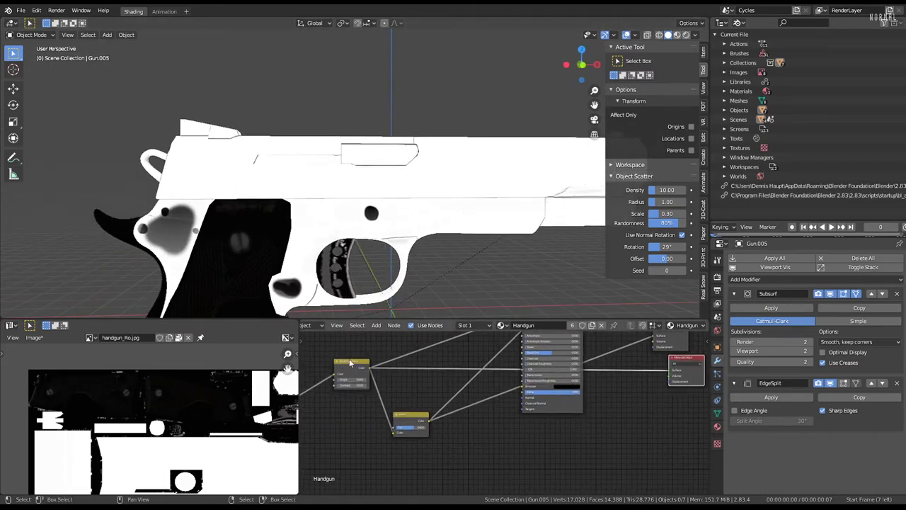
mouse_move(425, 396)
middle_mouse_down()
mouse_move(637, 397)
mouse_move(315, 432)
middle_mouse_up()
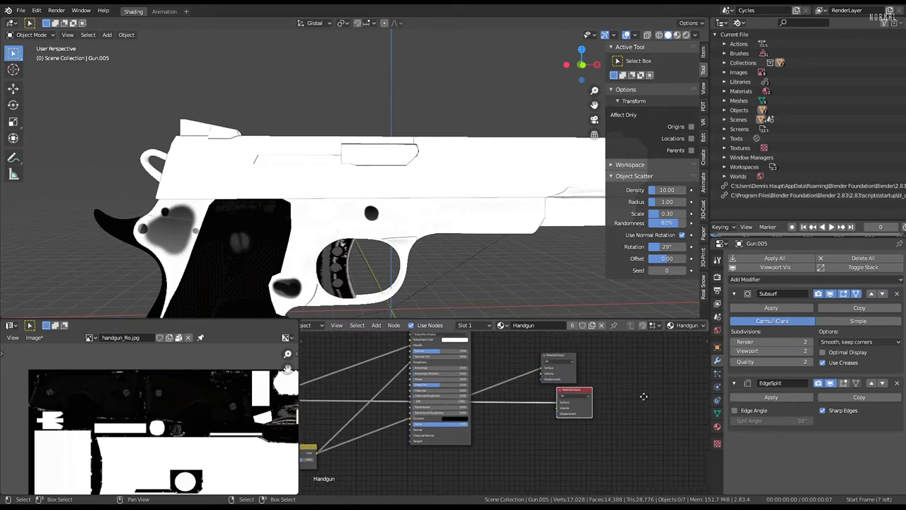
left_click(562, 367)
Check the viewport shading options and orbit to a three-quarter view of the gun.
left_click(697, 35)
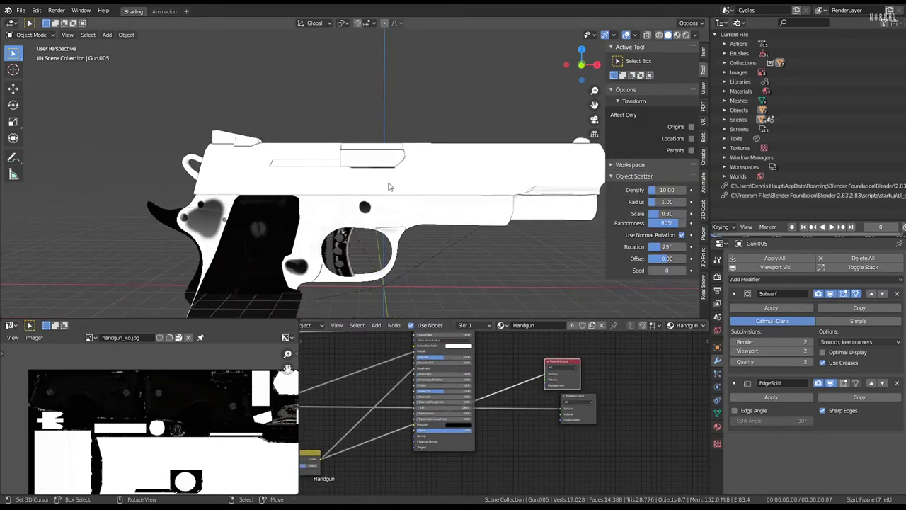
scroll(393, 177, "up", 2)
scroll(390, 167, "up", 2)
scroll(388, 158, "up", 2)
scroll(388, 157, "down", 4)
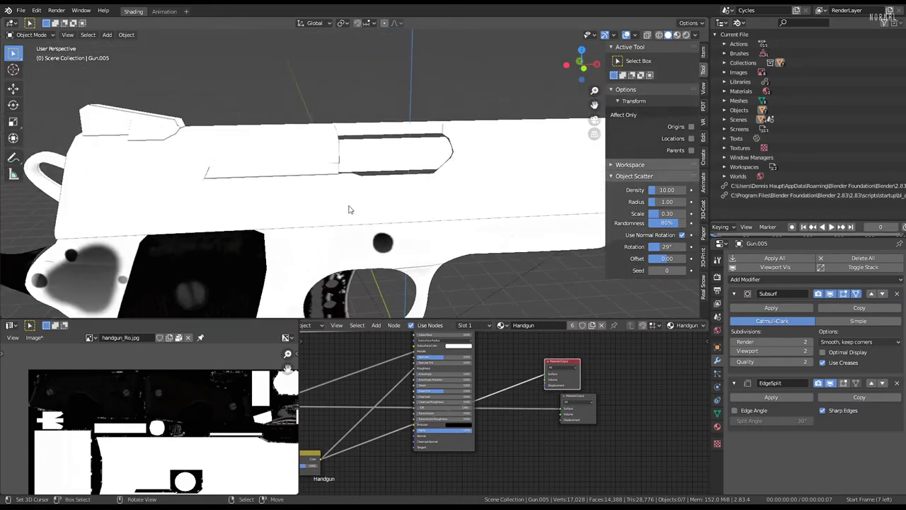
mouse_move(348, 206)
middle_mouse_down()
mouse_move(472, 205)
mouse_move(531, 188)
middle_mouse_up()
Select the gun slide and, in Edit Mode, select the rear sight's linked faces.
left_click(527, 139)
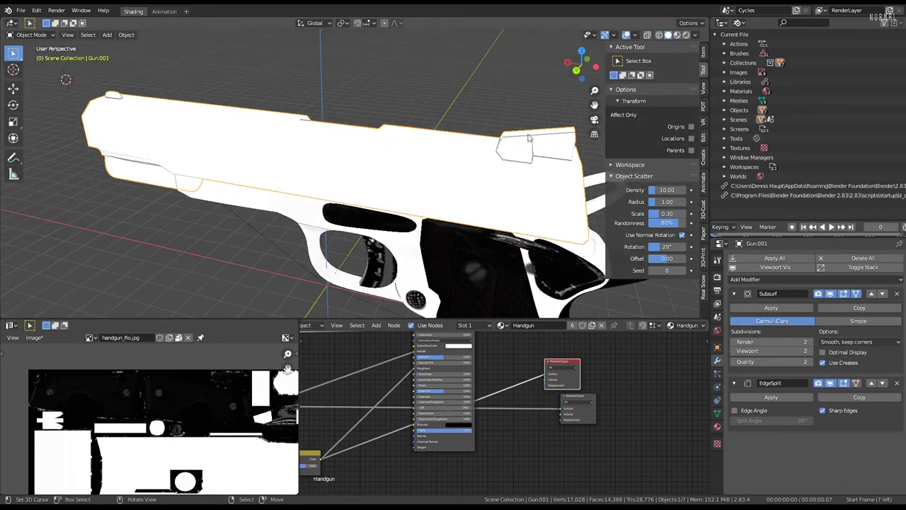
scroll(527, 138, "up", 2)
scroll(495, 155, "up", 2)
key("Tab")
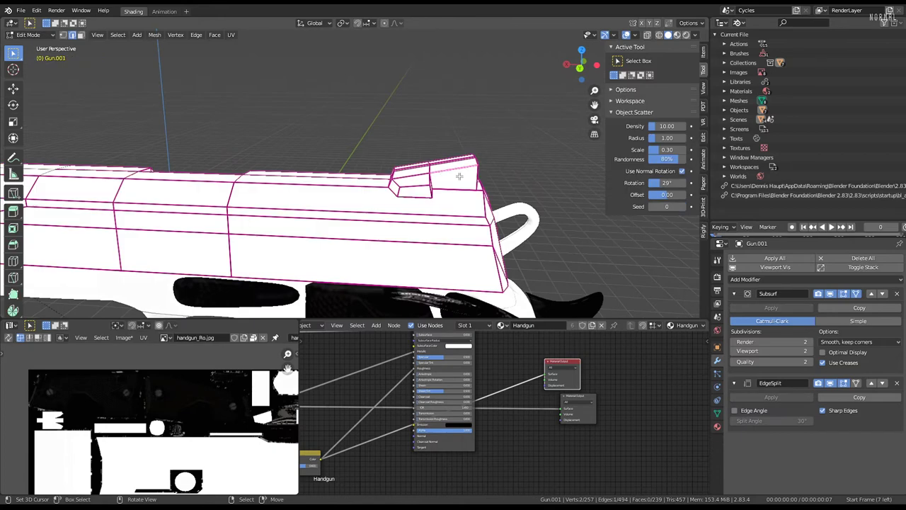
key("l")
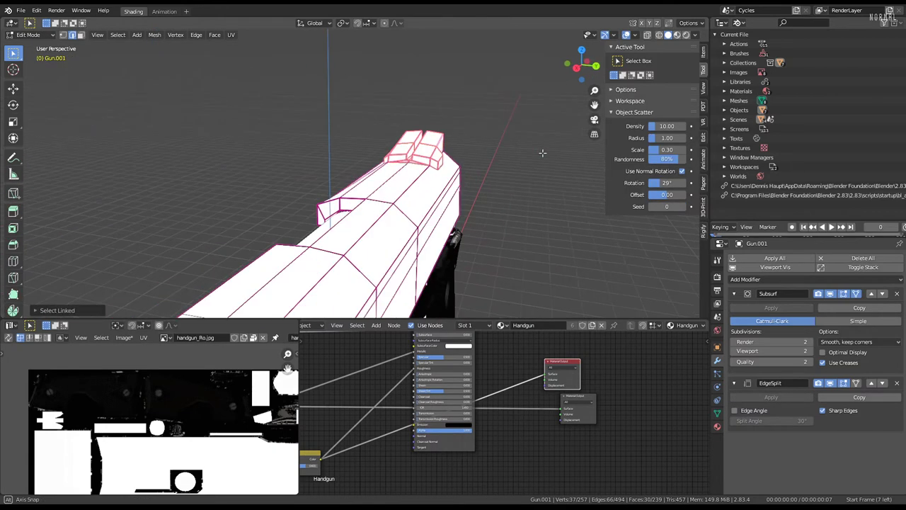
middle_click_drag(457, 169, 542, 151)
Switch to Texture Paint, briefly check Edit Mode, and return to Texture Paint.
left_click(40, 36)
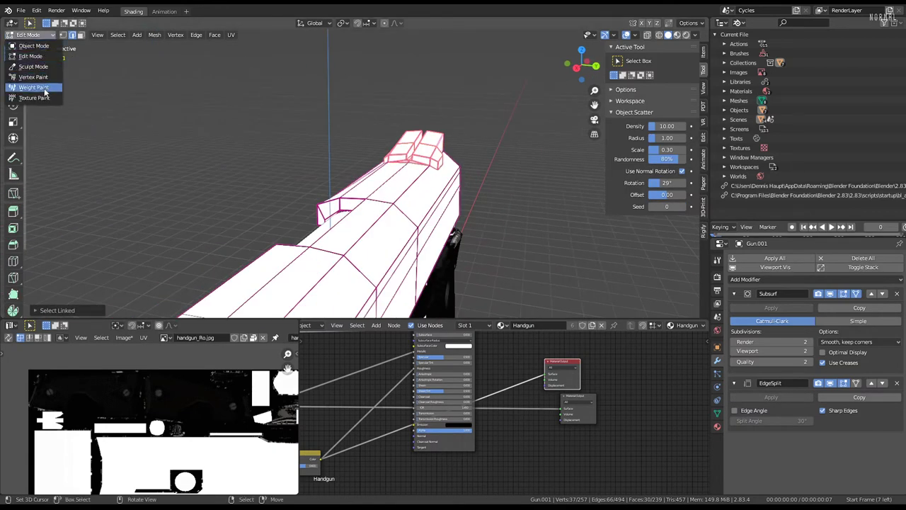
left_click(35, 97)
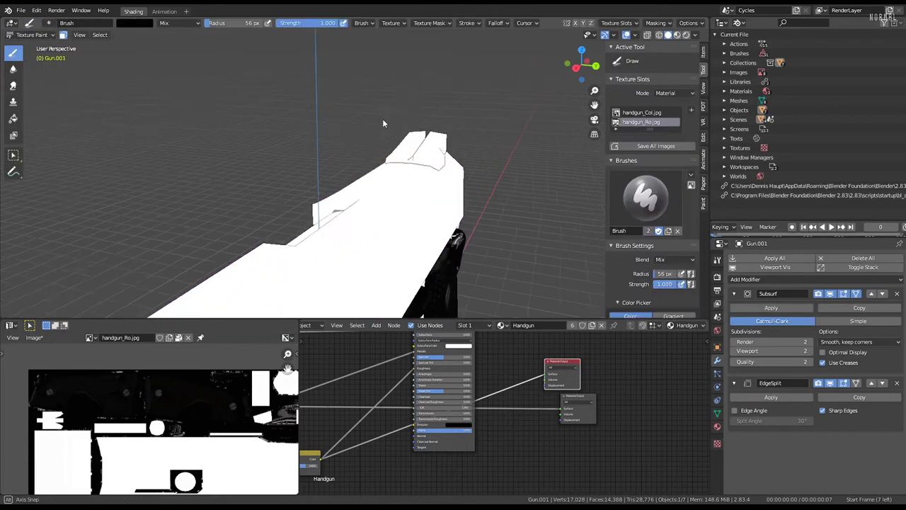
mouse_move(383, 123)
middle_mouse_down()
mouse_move(463, 198)
mouse_move(419, 191)
middle_mouse_up()
key("Tab")
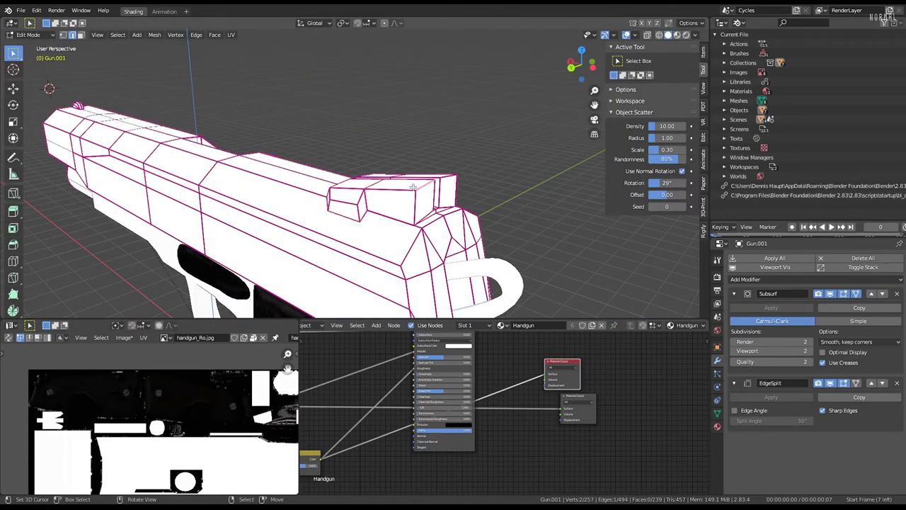
key("Tab")
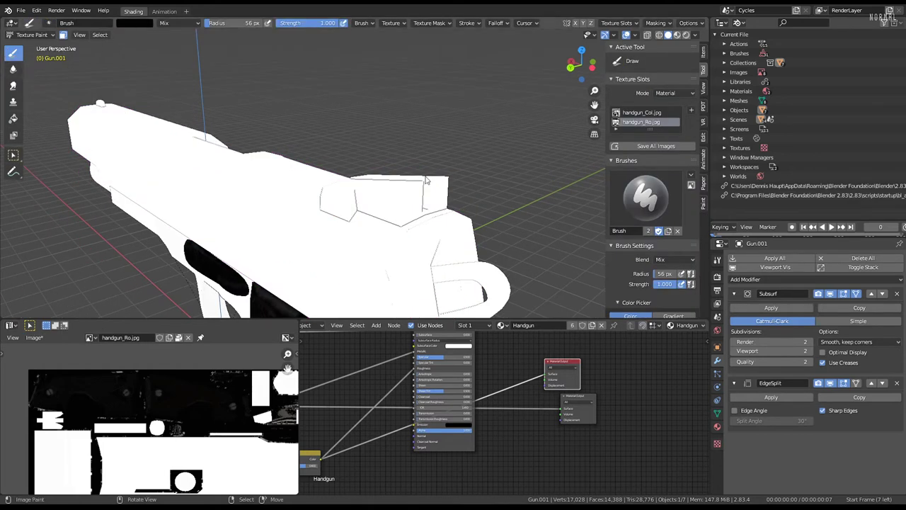
Fill the rear sight black with the Fill brush and orbit to the grip.
left_click(13, 121)
left_click(388, 201)
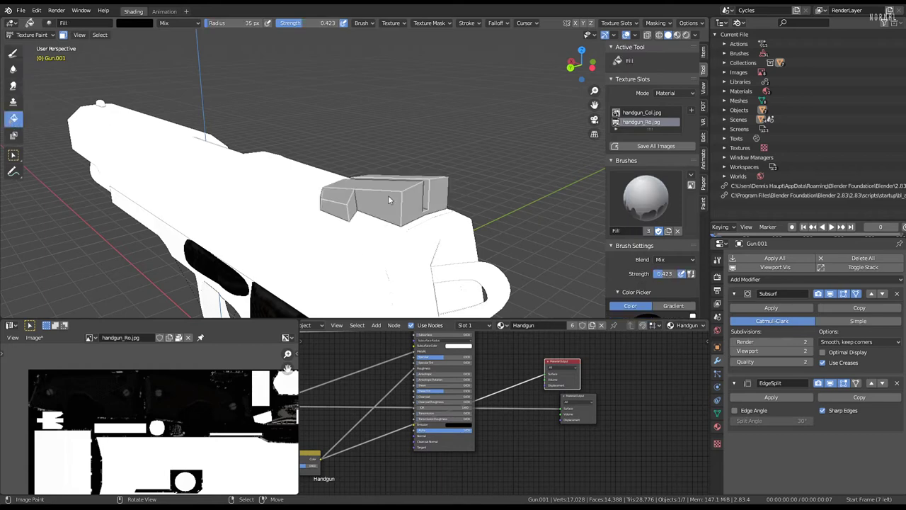
mouse_move(388, 200)
middle_mouse_down()
mouse_move(441, 192)
mouse_move(395, 154)
mouse_move(422, 114)
mouse_move(378, 121)
middle_mouse_up()
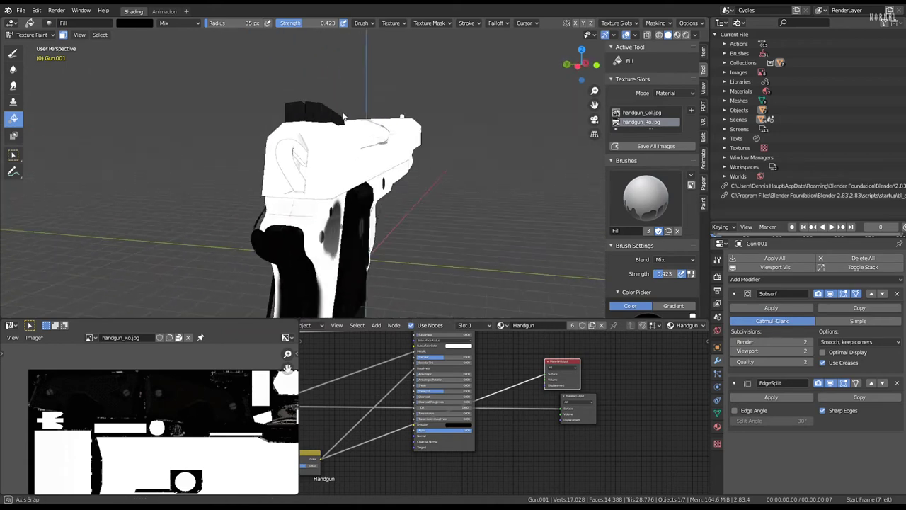
scroll(378, 120, "up", 3)
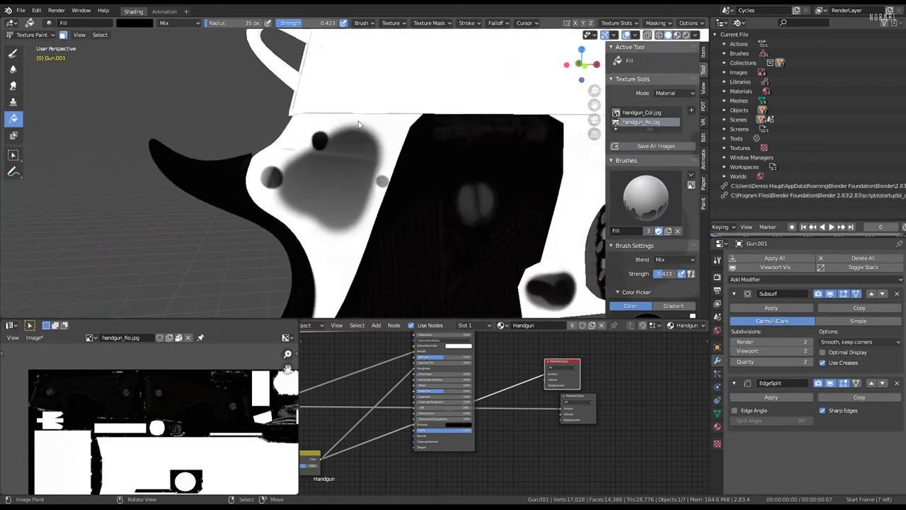
scroll(286, 170, "up", 2)
mouse_move(296, 170)
middle_mouse_down()
mouse_move(500, 168)
mouse_move(264, 163)
mouse_move(388, 162)
mouse_move(22, 7)
middle_mouse_up()
scroll(336, 150, "down", 2)
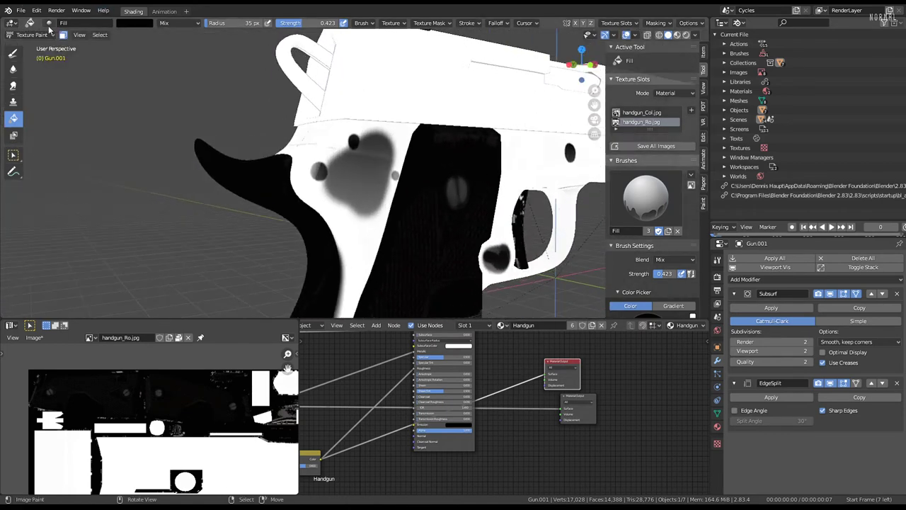
Switch to Object Mode and select the gun frame Gun.005.
left_click(32, 35)
left_click(29, 46)
left_click(337, 128)
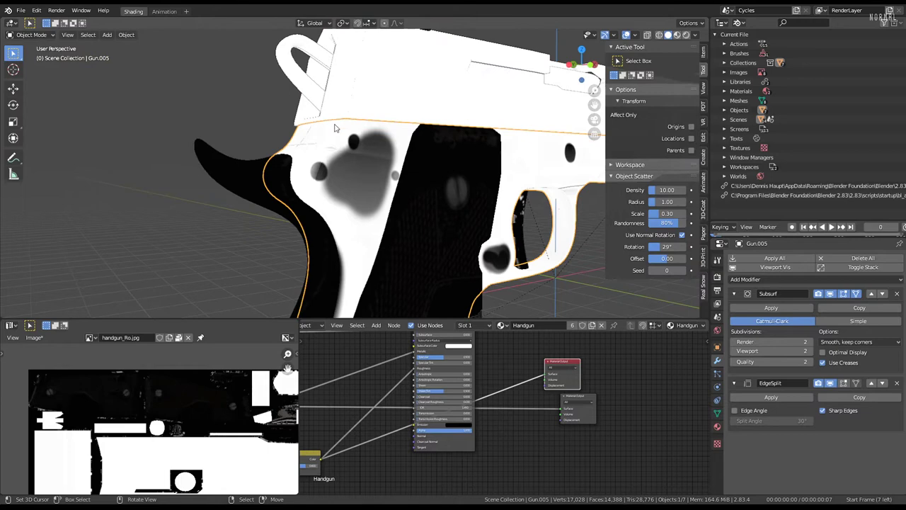
Switch the frame to Texture Paint, sample white, and undo a trial fill on the grey blobs.
left_click(31, 34)
left_click(34, 98)
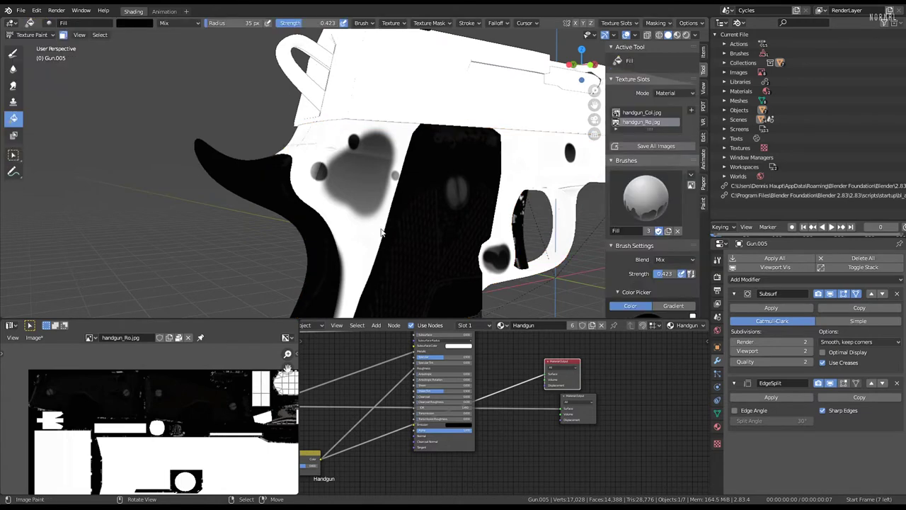
key("s")
left_click(359, 183)
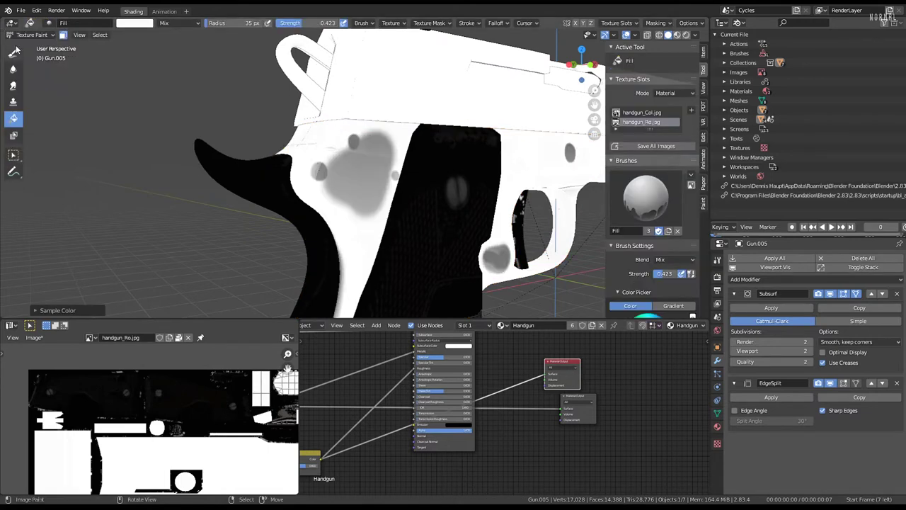
key("ctrl+z")
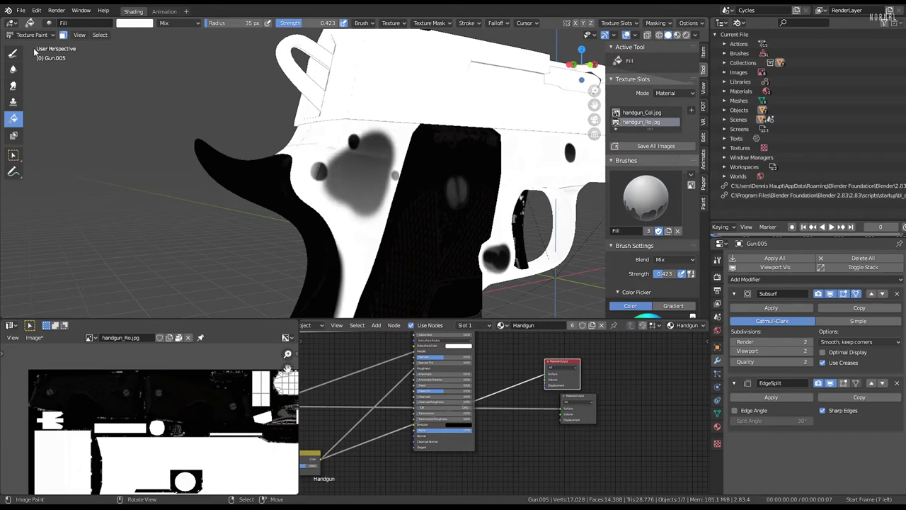
With the Draw brush and a brightened sampled colour, paint over the speckled blob.
left_click(12, 55)
middle_click_drag(333, 202, 359, 184)
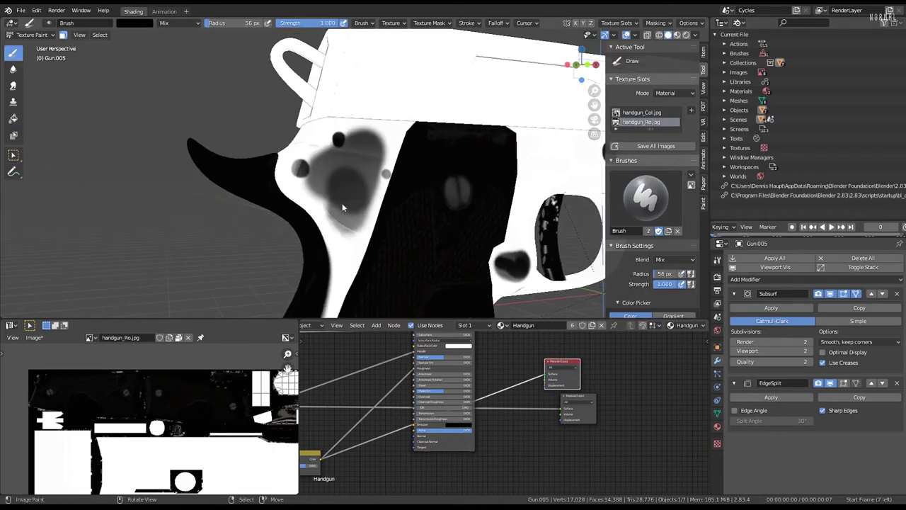
key("s")
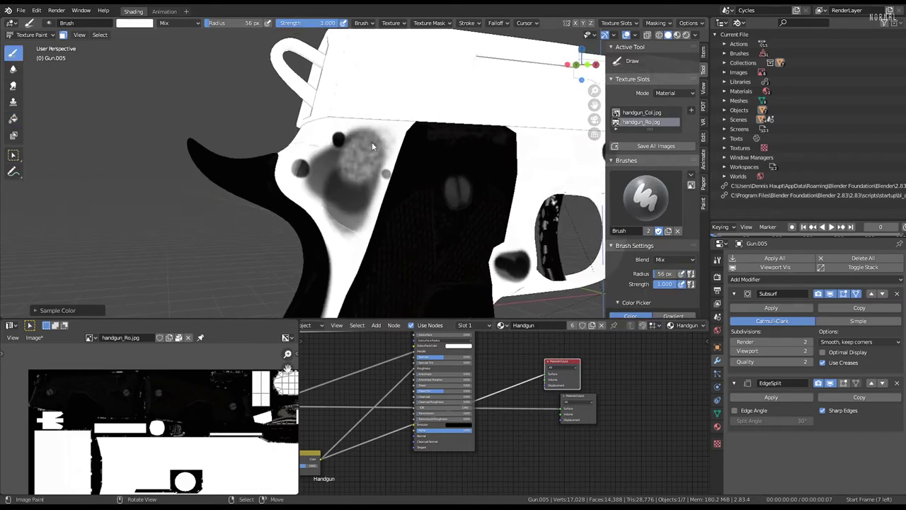
scroll(680, 191, "down", 5)
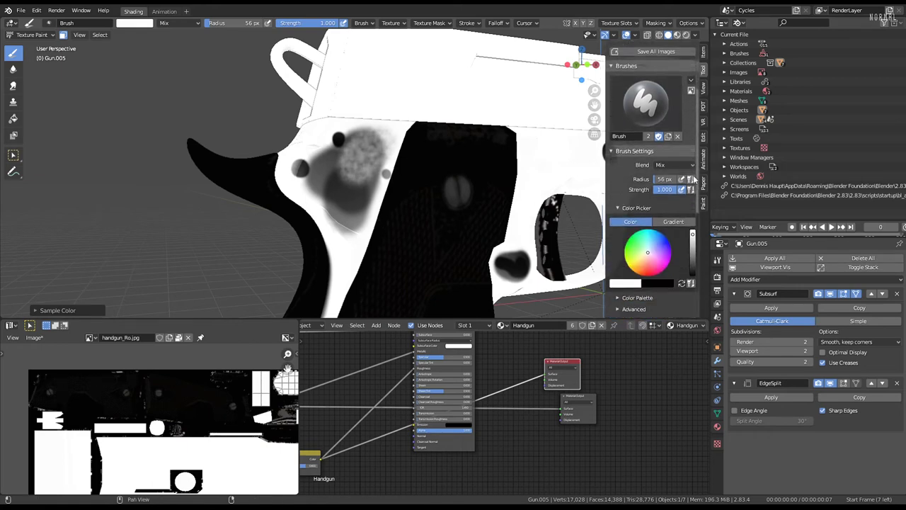
scroll(684, 164, "up", 3)
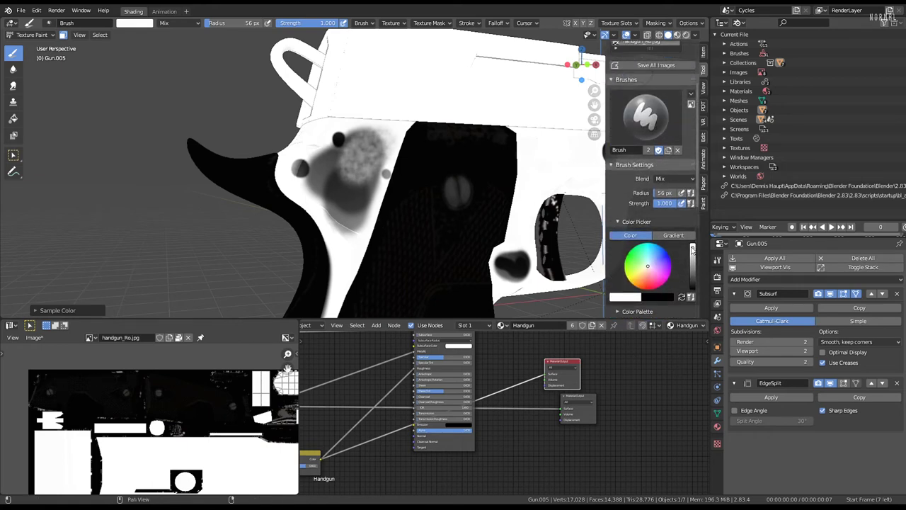
left_click(693, 249)
left_click(380, 167)
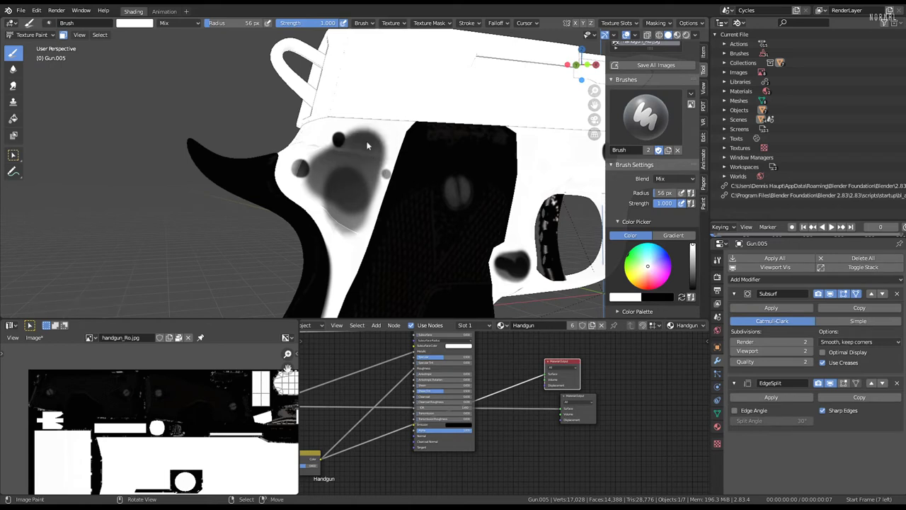
middle_click_drag(381, 166, 366, 136)
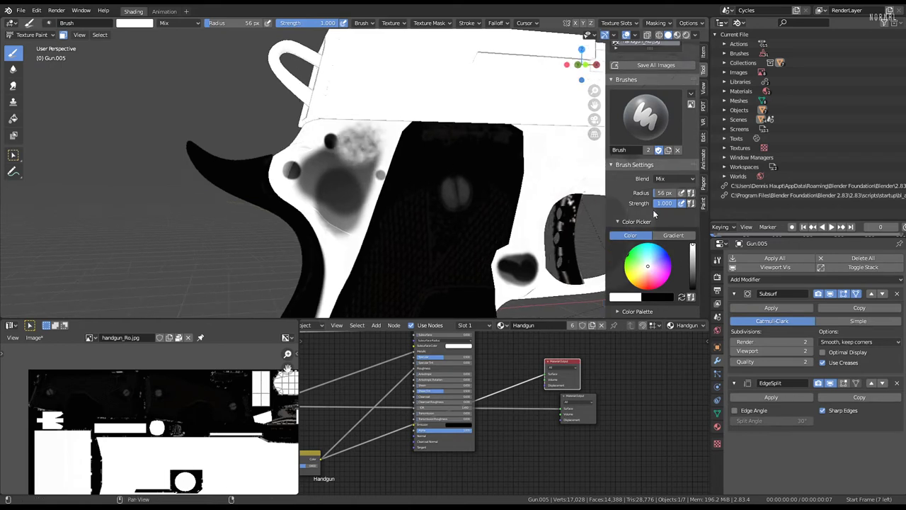
left_click(359, 144)
Remove the brush texture, paint white over the smudge near the trigger, and preview Material shading.
scroll(657, 168, "down", 5)
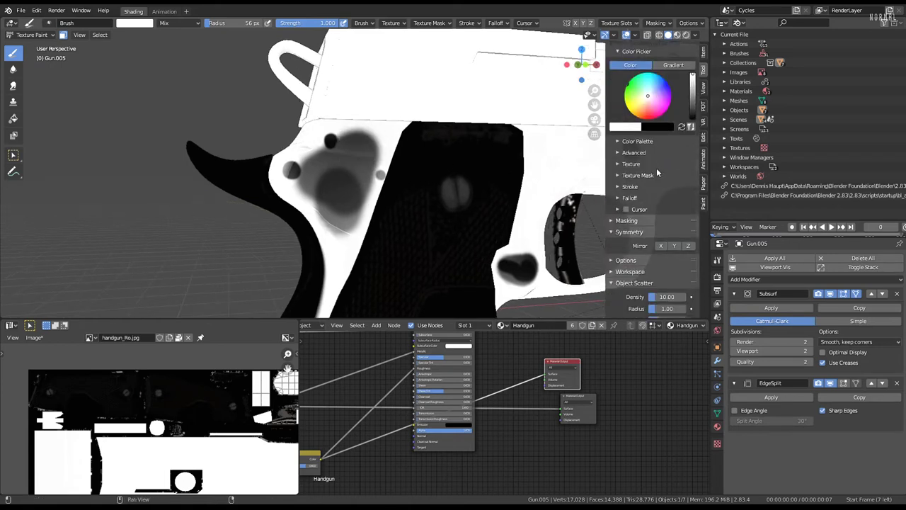
left_click(618, 165)
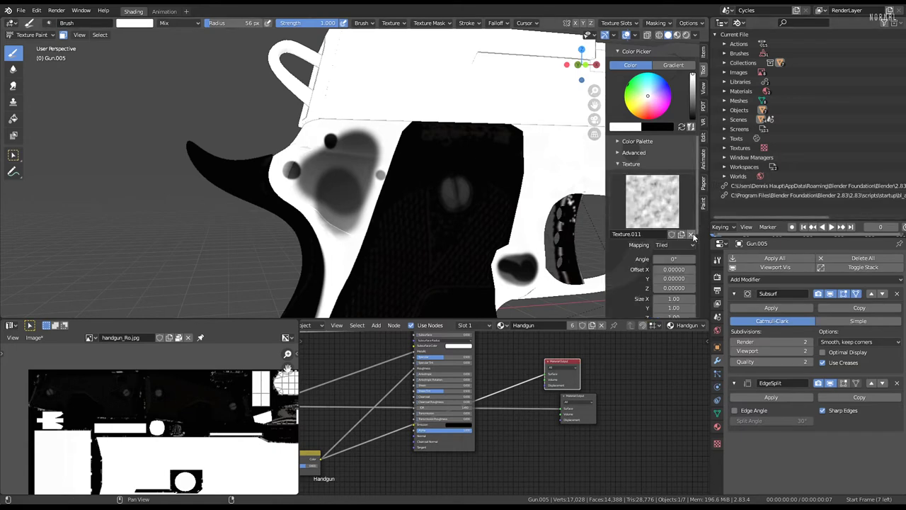
mouse_move(354, 154)
left_mouse_down()
mouse_move(358, 142)
mouse_move(304, 187)
mouse_move(349, 221)
mouse_move(357, 165)
mouse_move(364, 189)
mouse_move(336, 225)
mouse_move(321, 181)
left_mouse_up()
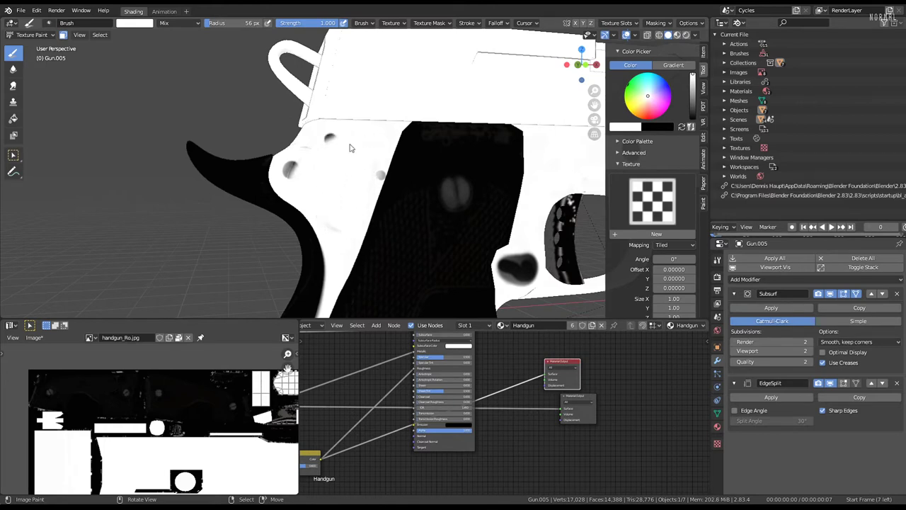
mouse_move(376, 144)
middle_mouse_down()
mouse_move(394, 138)
mouse_move(383, 141)
middle_mouse_up()
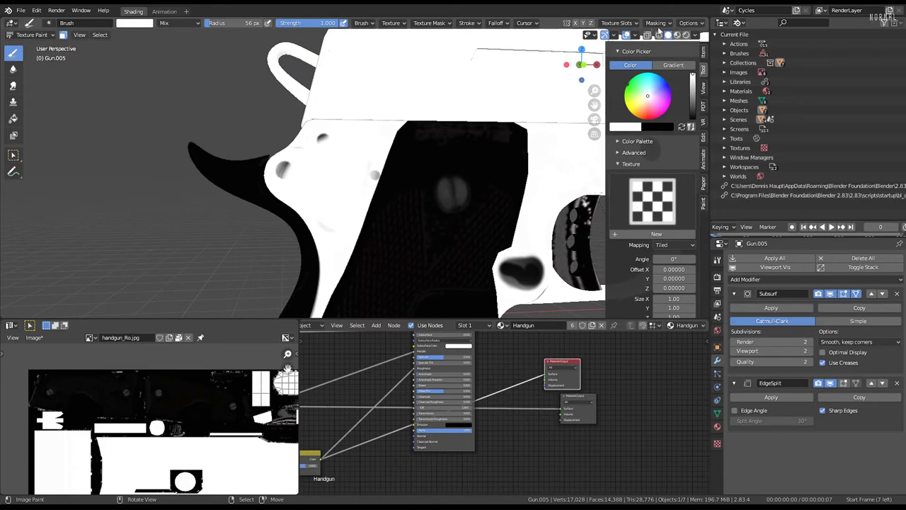
left_click(677, 35)
scroll(289, 142, "up", 3)
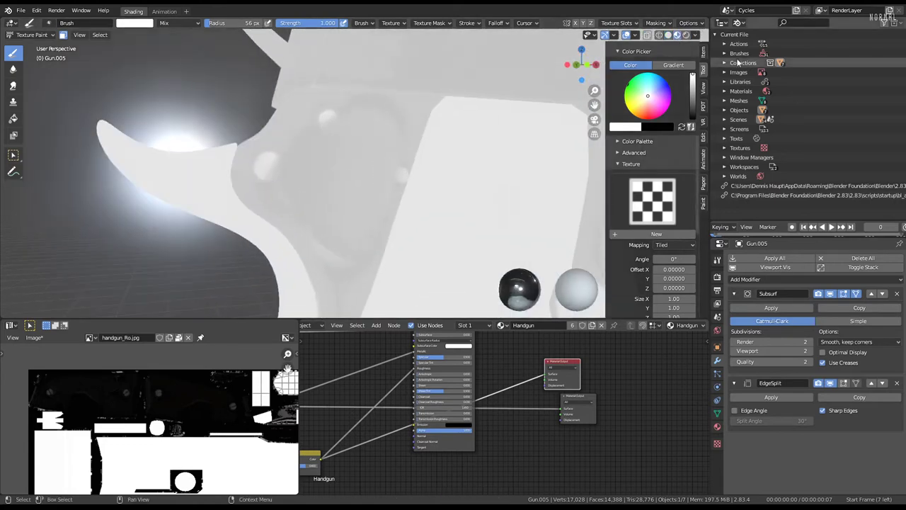
Set the paint colour to black and check the raw roughness texture in Solid shading.
scroll(496, 383, "down", 2)
middle_click_drag(557, 324, 557, 371)
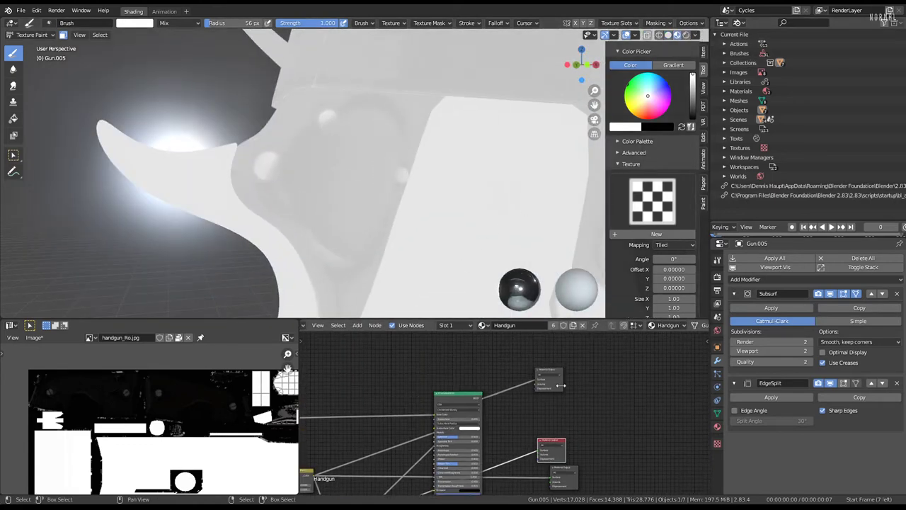
middle_click_drag(292, 184, 334, 163)
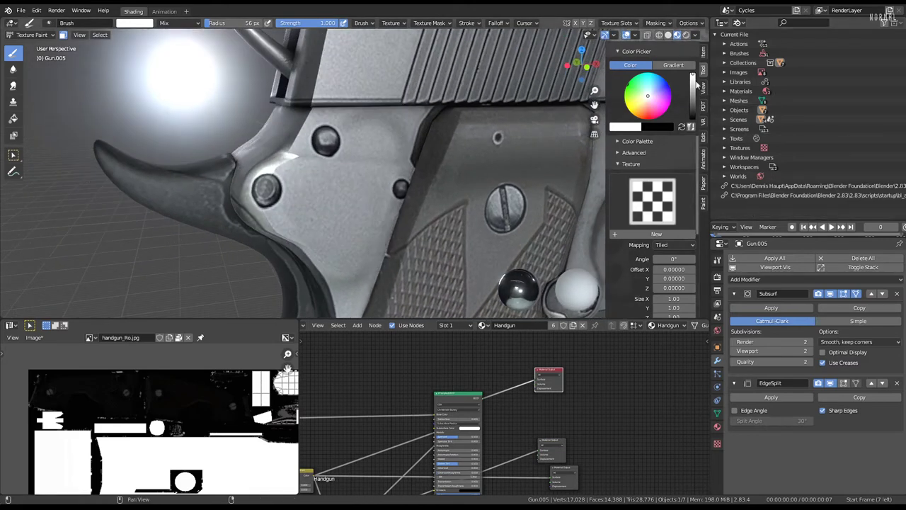
left_click_drag(692, 84, 693, 122)
middle_click_drag(423, 121, 453, 106)
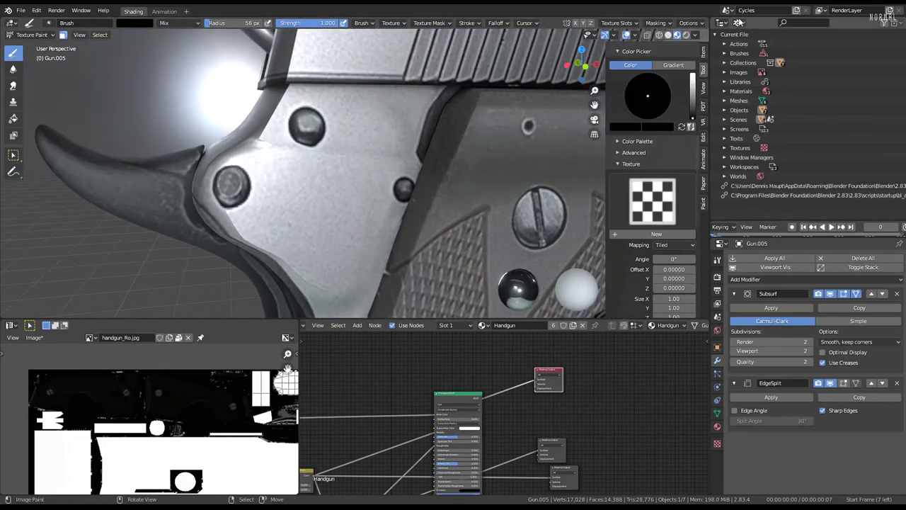
left_click(669, 36)
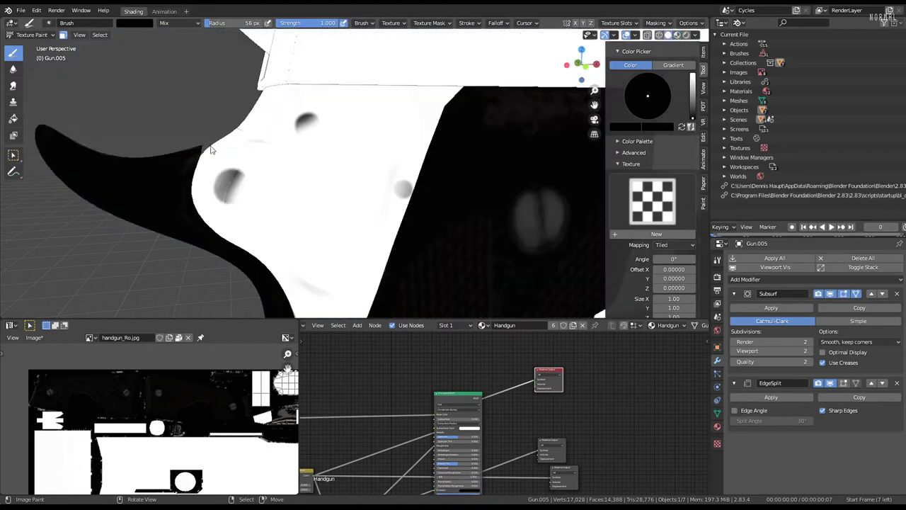
left_click(676, 35)
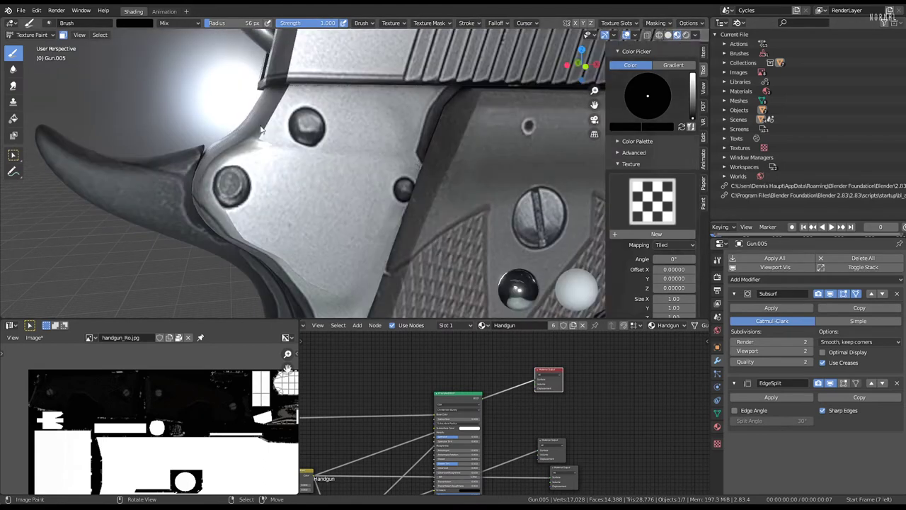
Set the brush radius to 28 px and paint a short black stroke on the pin.
middle_click_drag(333, 144, 320, 145)
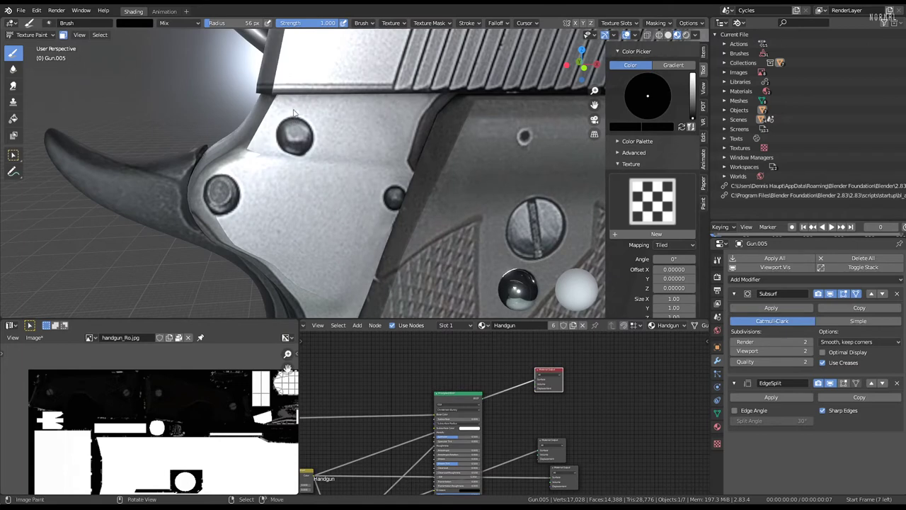
key("f")
left_click(341, 172)
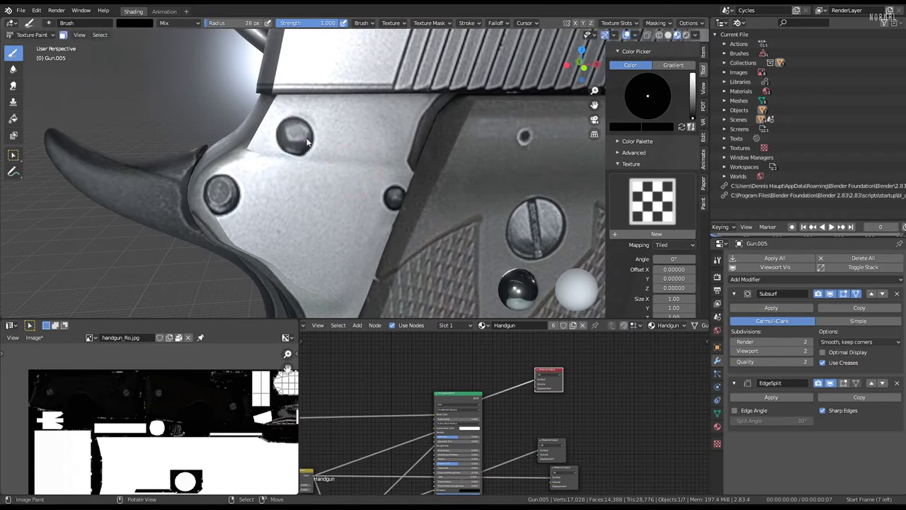
left_click_drag(298, 134, 302, 146)
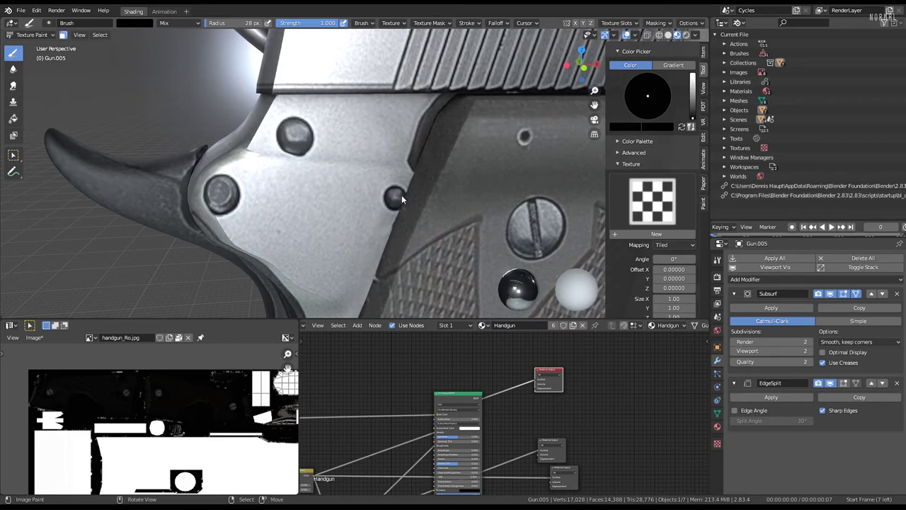
scroll(401, 199, "down", 5)
mouse_move(399, 170)
middle_mouse_down()
mouse_move(407, 108)
mouse_move(415, 164)
middle_mouse_up()
scroll(416, 164, "up", 3)
scroll(346, 145, "up", 2)
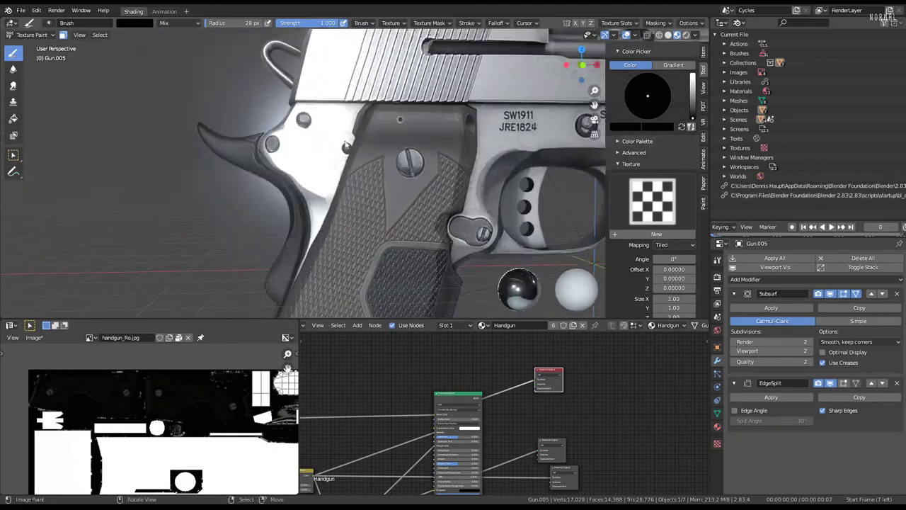
Show the black-and-white roughness texture and resample black, then white, as the paint colour.
key("s")
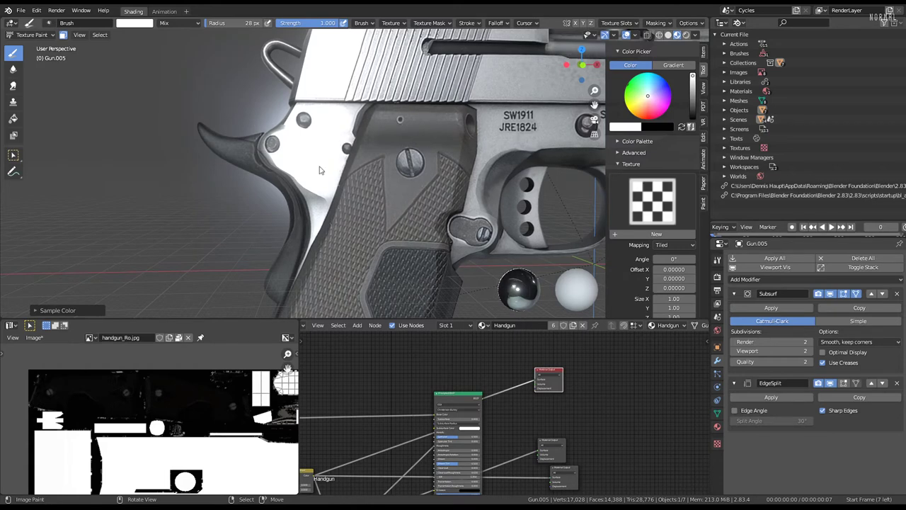
middle_click_drag(319, 170, 346, 149)
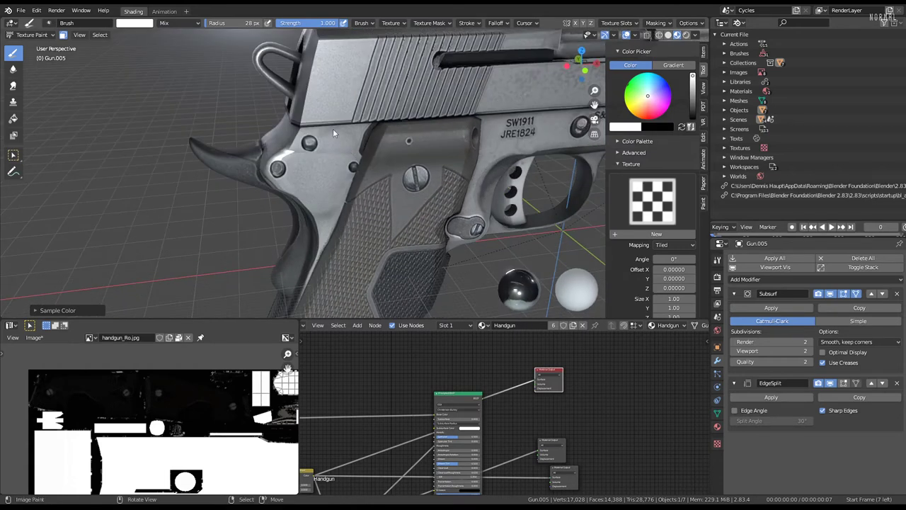
left_click(668, 34)
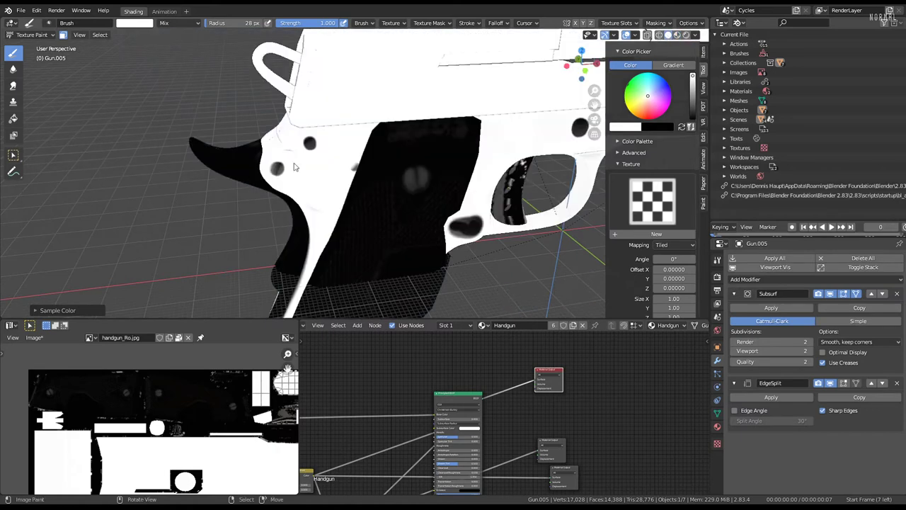
scroll(347, 150, "up", 2)
key("s")
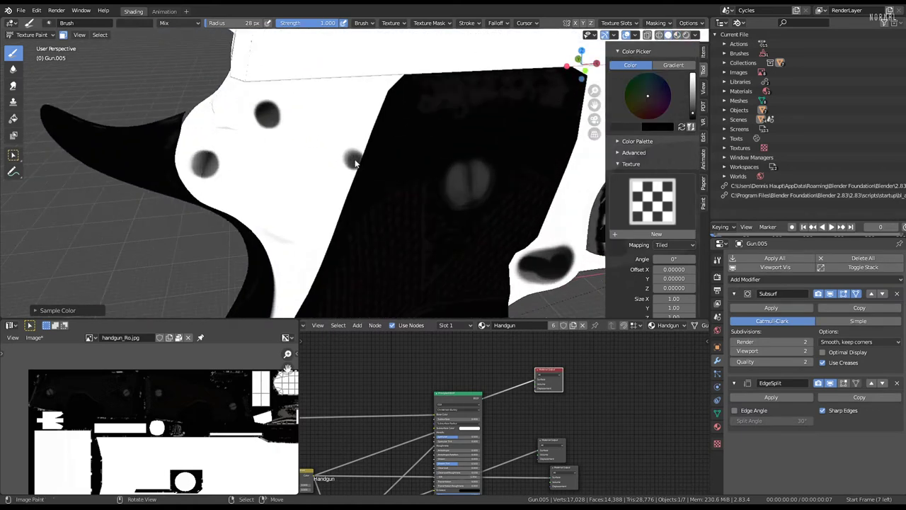
key("s")
scroll(326, 136, "down", 4)
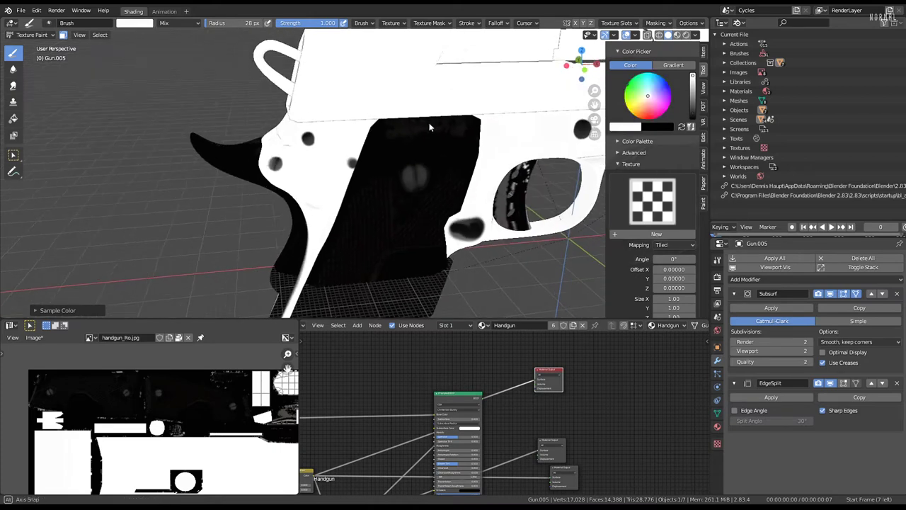
scroll(408, 175, "up", 4)
Raise the brush radius to 37 px and paint a white stroke inside the trigger hole.
middle_click_drag(430, 157, 374, 164, "shift")
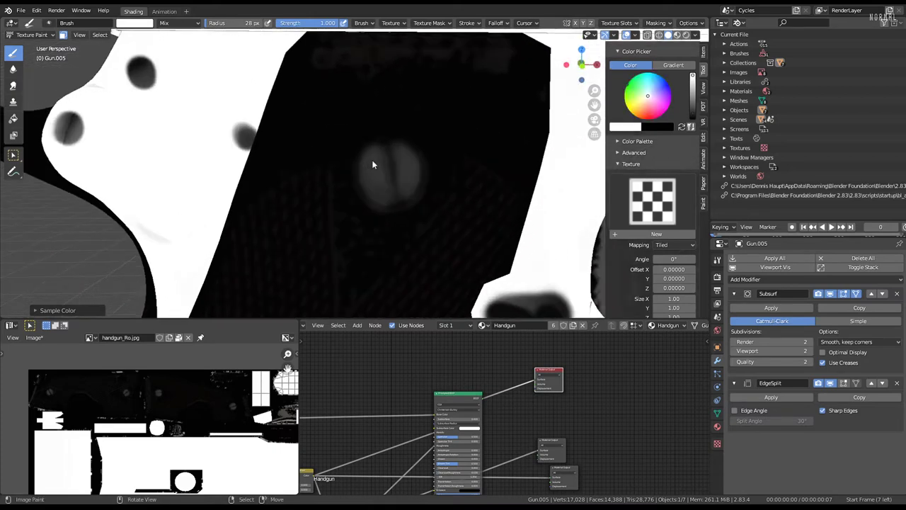
key("f")
left_click(376, 157)
middle_click_drag(382, 167, 259, 165)
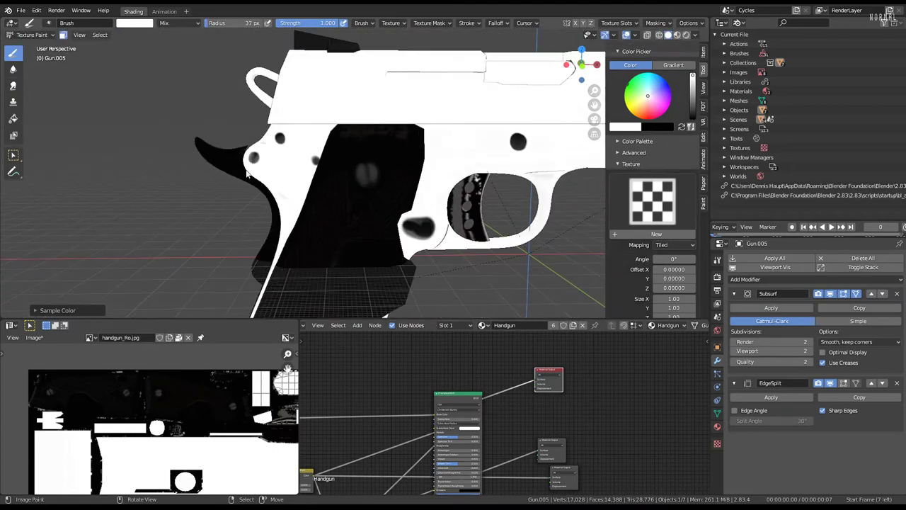
scroll(324, 169, "up", 2)
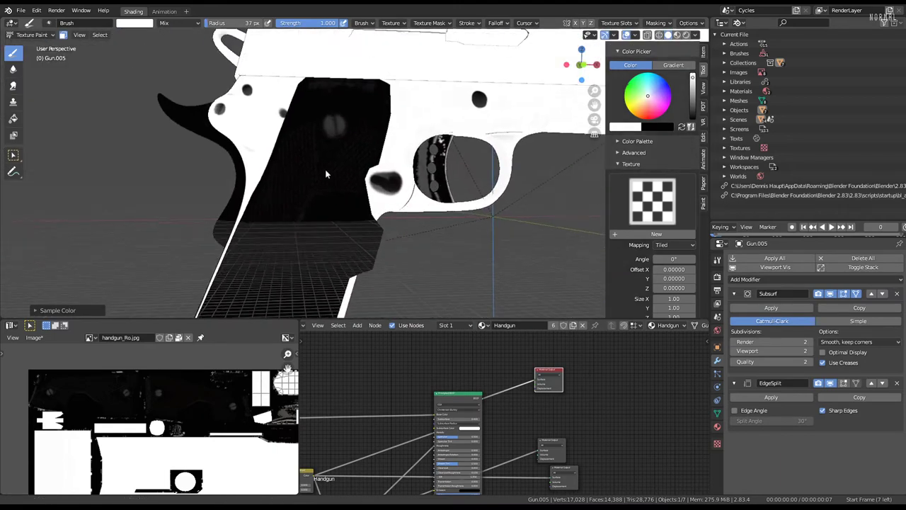
scroll(397, 165, "up", 2)
scroll(396, 170, "up", 1)
scroll(396, 173, "up", 1)
left_click_drag(376, 180, 393, 189)
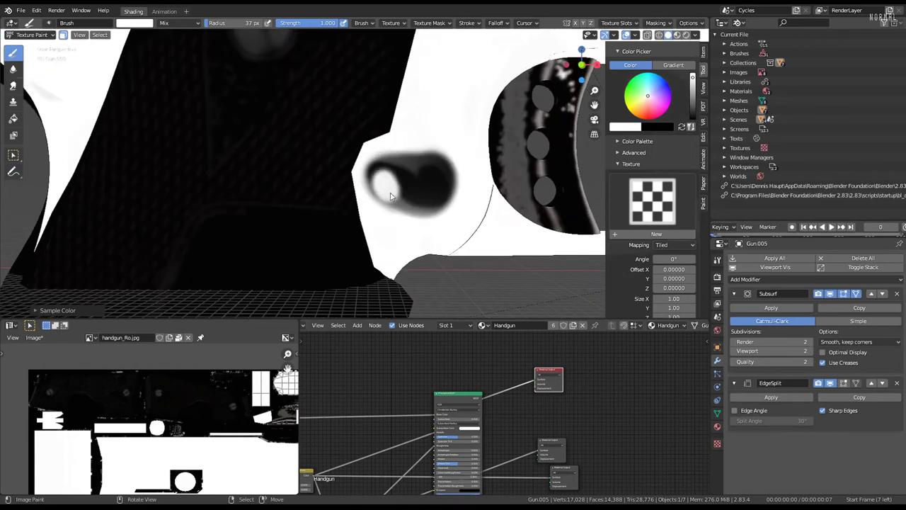
Sample black and touch up the dark blob beside the trigger guard.
key("s")
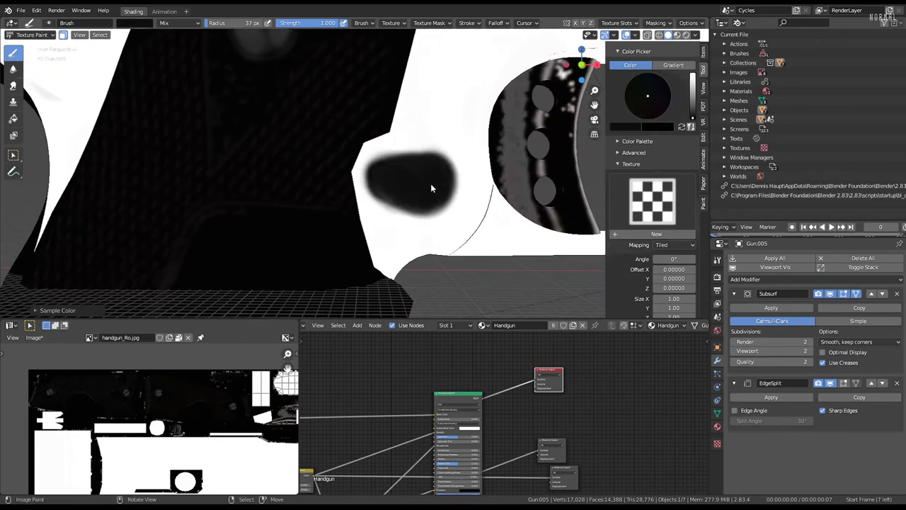
mouse_move(431, 188)
middle_mouse_down()
mouse_move(276, 116)
mouse_move(390, 203)
middle_mouse_up()
scroll(390, 202, "up", 2)
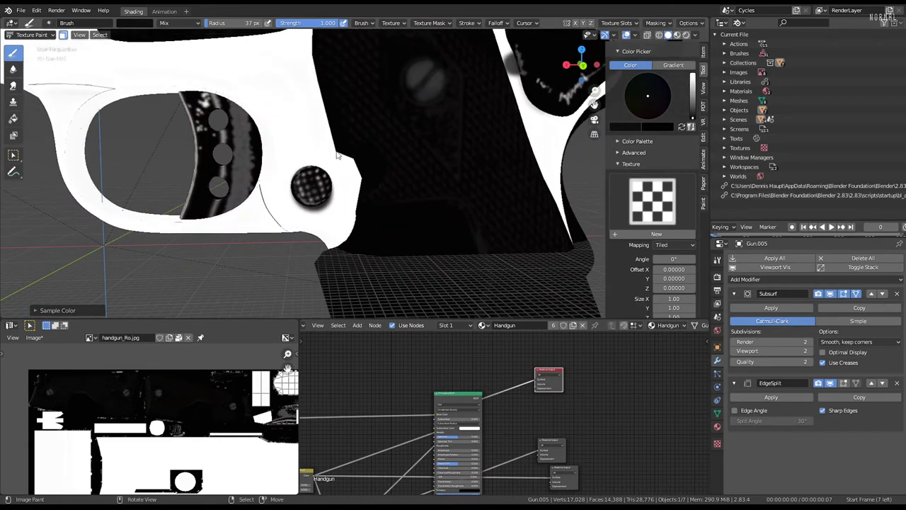
scroll(337, 155, "down", 4)
middle_click_drag(370, 195, 347, 188)
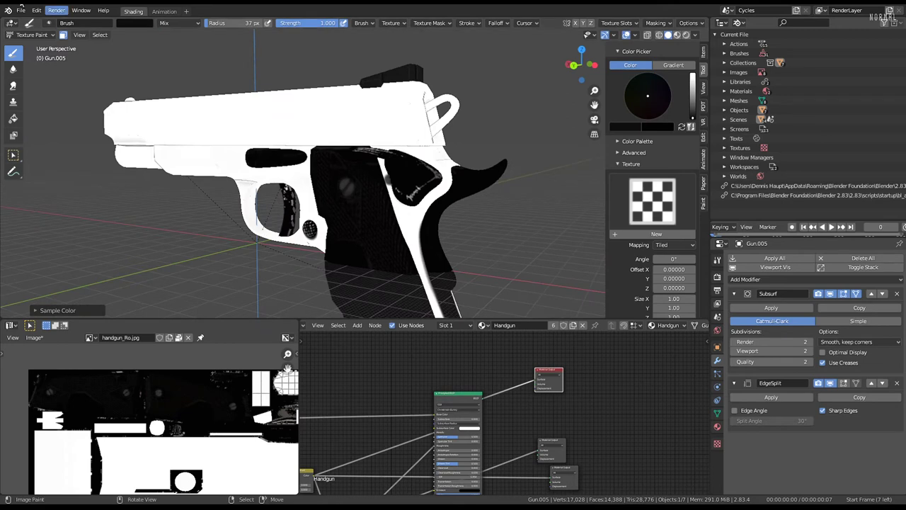
Switch to Object Mode and select the pistol frame.
left_click(32, 34)
left_click(28, 45)
left_click(386, 257)
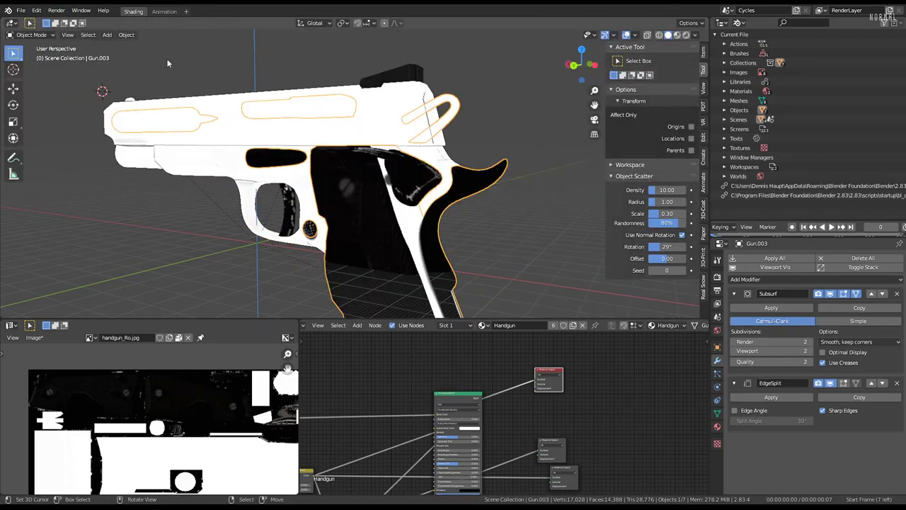
scroll(345, 184, "up", 2)
scroll(361, 177, "up", 2)
scroll(389, 168, "up", 3)
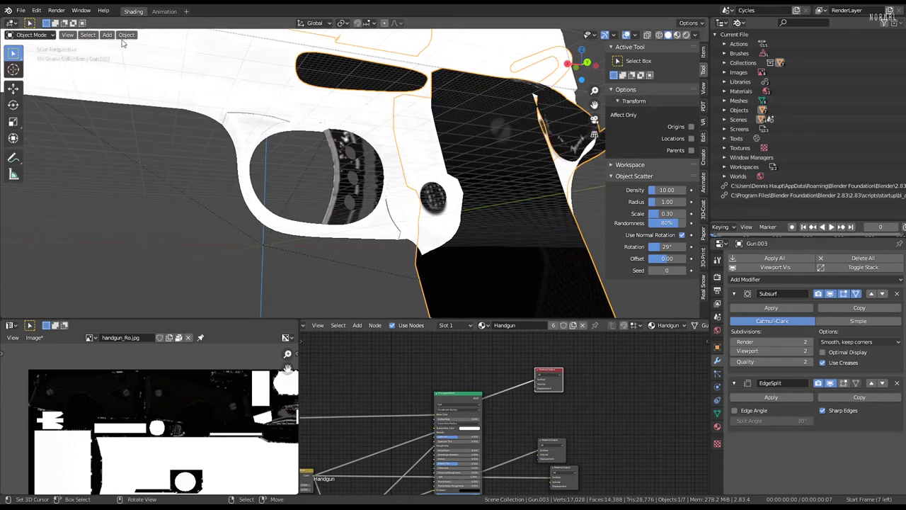
Fill the Gun_trigger object light grey on its roughness map with the Fill tool.
left_click(32, 35)
left_click(50, 97)
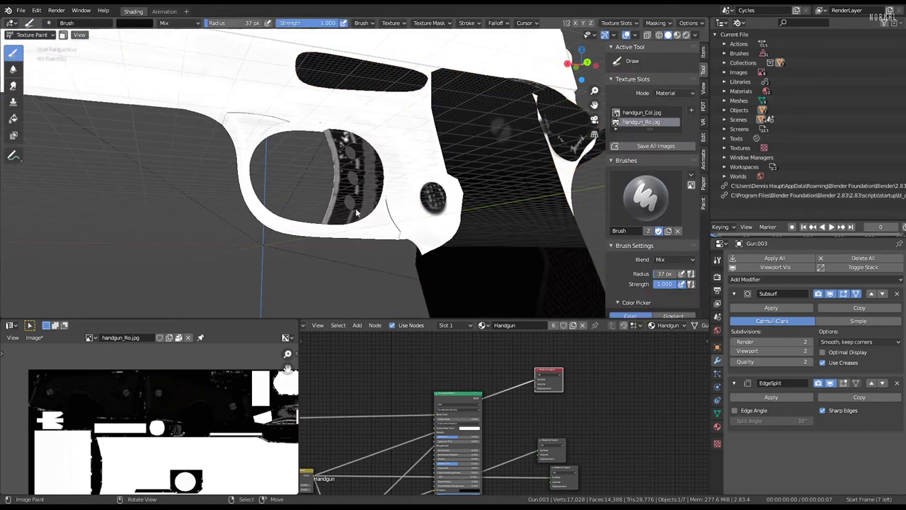
left_click(364, 192)
left_click(32, 35)
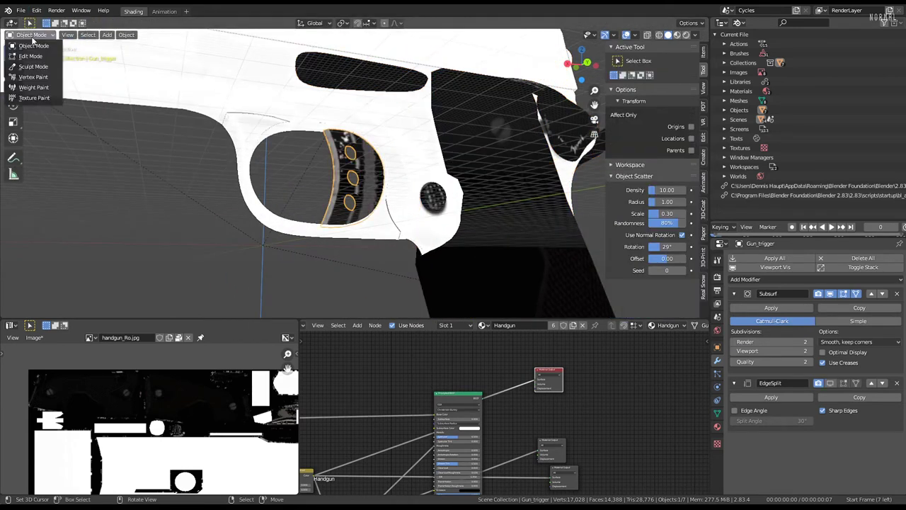
left_click(32, 99)
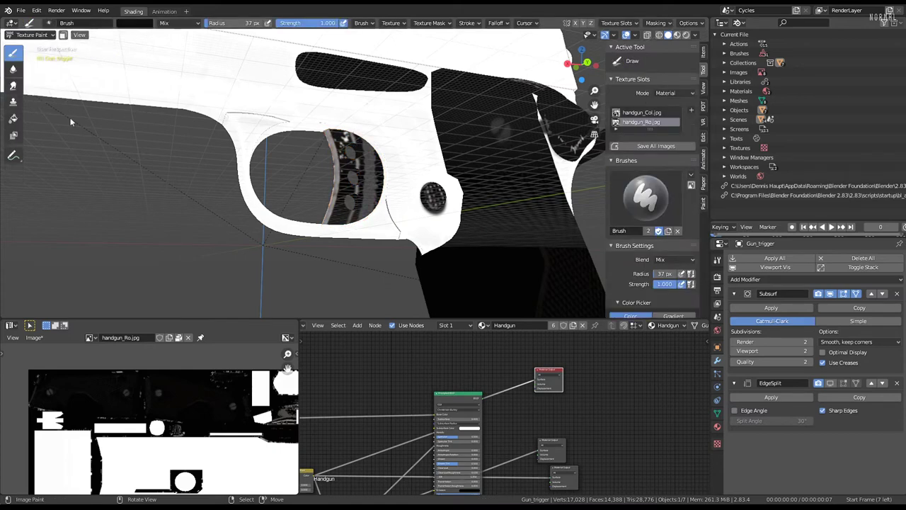
left_click(13, 118)
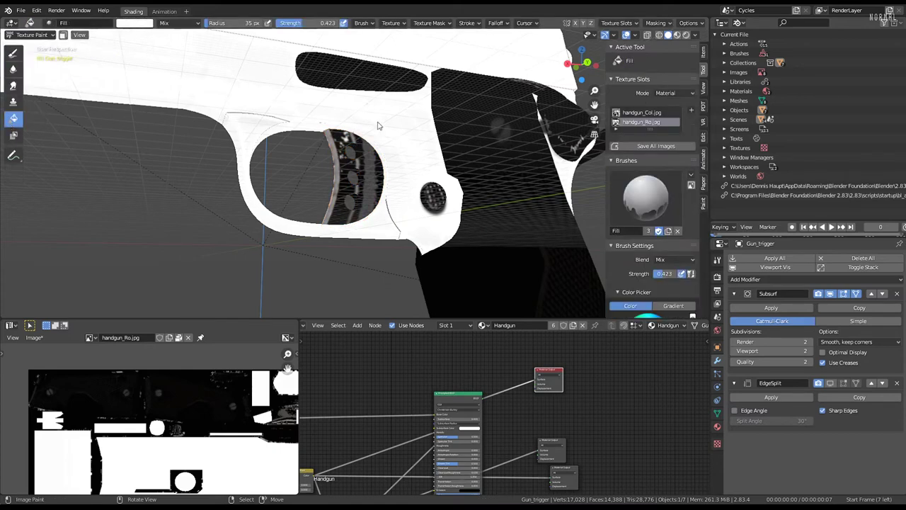
left_click(375, 184)
Inspect the filled trigger, then return to Object Mode with the pistol frame selected.
mouse_move(366, 173)
middle_mouse_down()
mouse_move(338, 172)
mouse_move(440, 161)
mouse_move(328, 182)
middle_mouse_up()
scroll(338, 172, "down", 5)
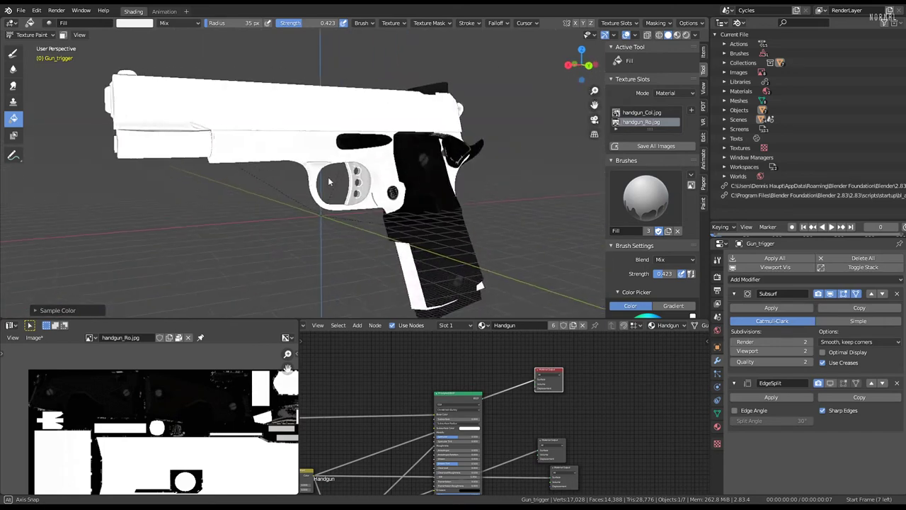
scroll(328, 182, "up", 4)
left_click(33, 34)
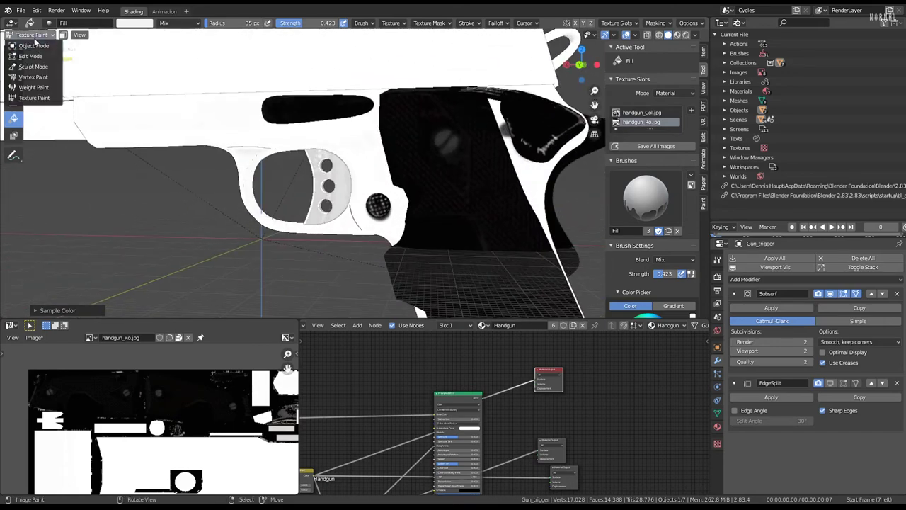
left_click(28, 40)
left_click(403, 168)
key("ctrl+Tab")
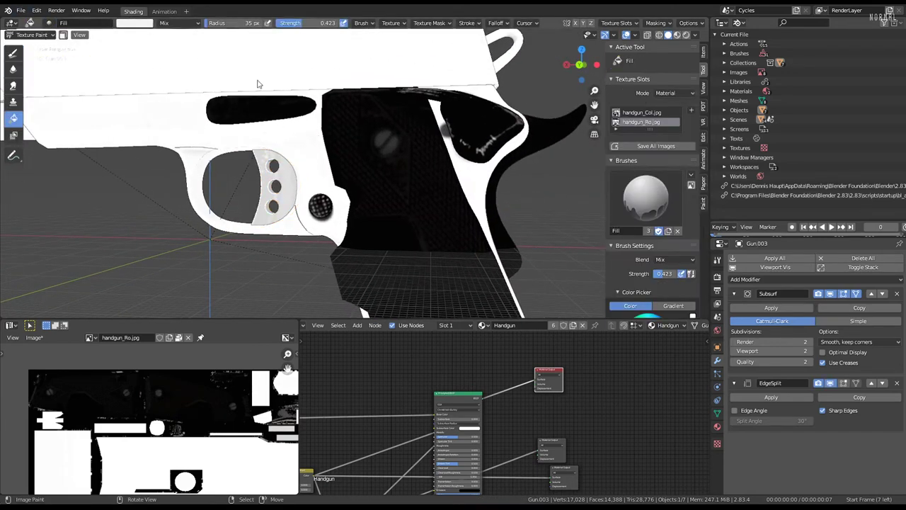
key("ctrl+Tab")
scroll(397, 156, "down", 3)
Duplicate the pistol frame object with Shift+D and enter Edit Mode on it.
middle_click_drag(397, 156, 404, 170)
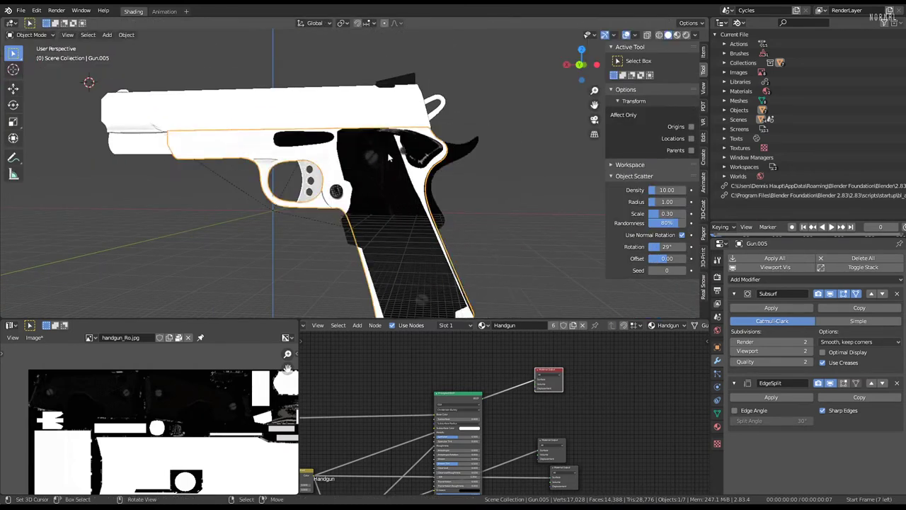
key("ctrl+Tab")
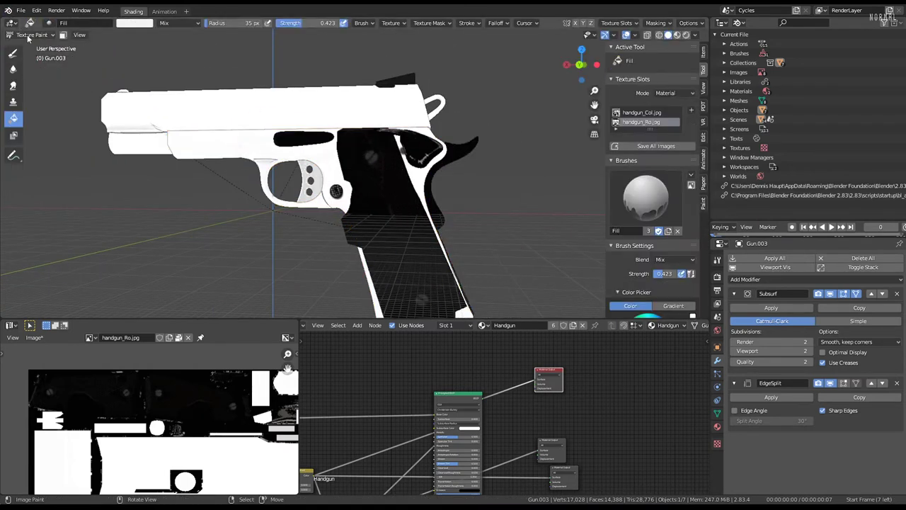
left_click(32, 34)
left_click(28, 42)
key("shift+d")
left_click(362, 167)
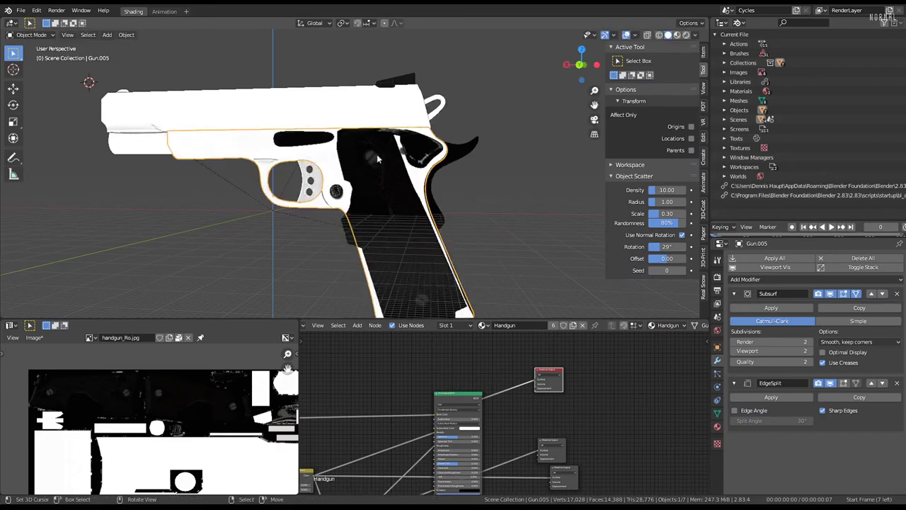
mouse_move(376, 153)
middle_mouse_down()
mouse_move(401, 163)
mouse_move(363, 157)
mouse_move(375, 165)
mouse_move(382, 145)
mouse_move(348, 140)
middle_mouse_up()
key("Tab")
key("Tab")
In Texture Paint, sample the grip colour, undo a trial grey fill, and select the Draw brush.
scroll(349, 143, "up", 5)
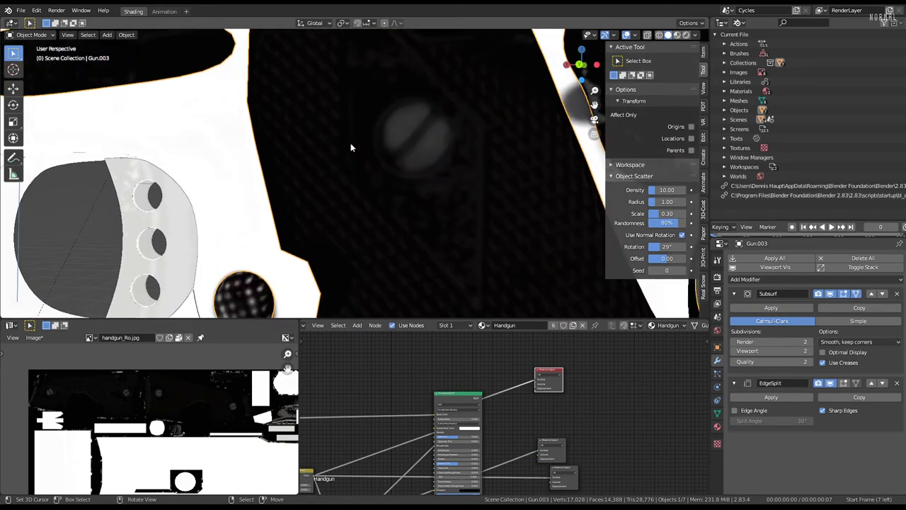
left_click(35, 35)
left_click(34, 98)
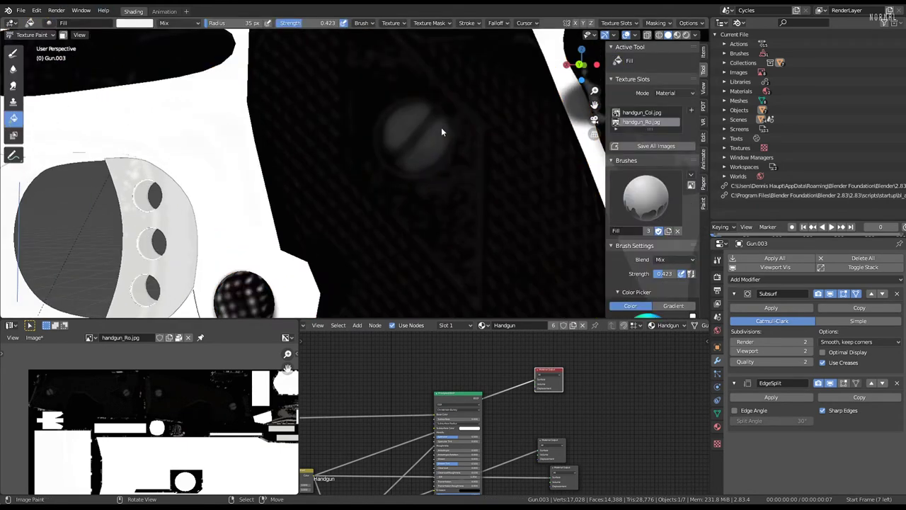
key("s")
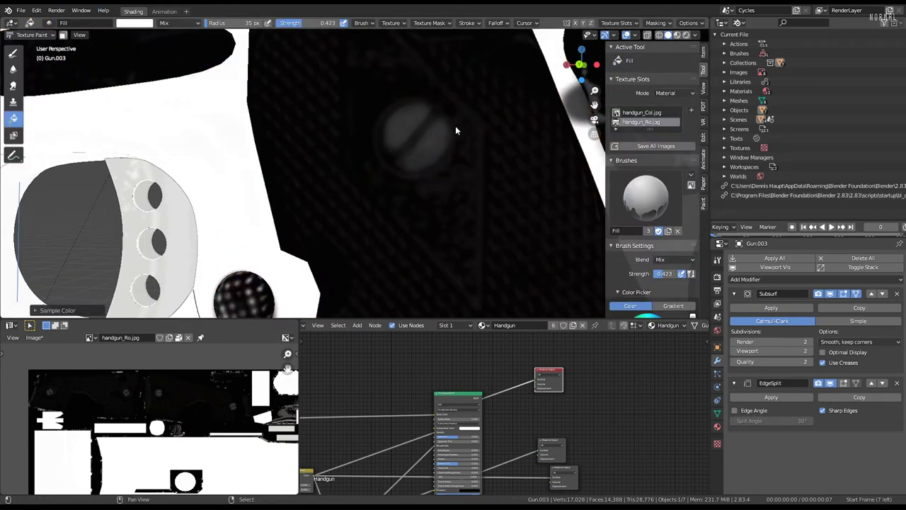
scroll(455, 125, "up", 2)
scroll(434, 137, "up", 2)
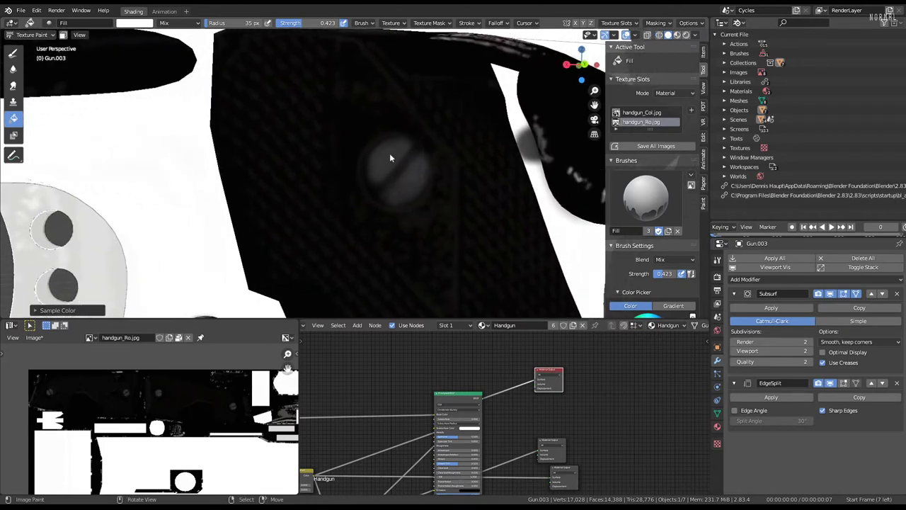
left_click(264, 146)
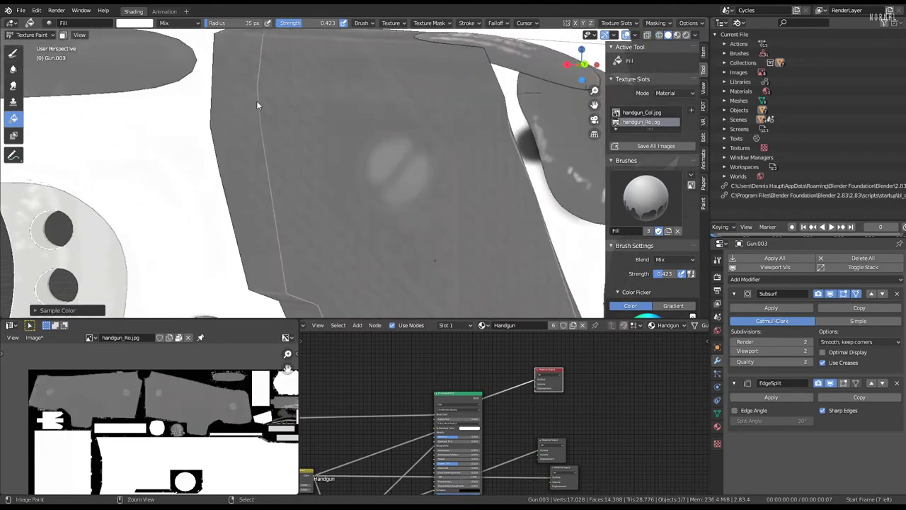
key("ctrl+z")
left_click(13, 54)
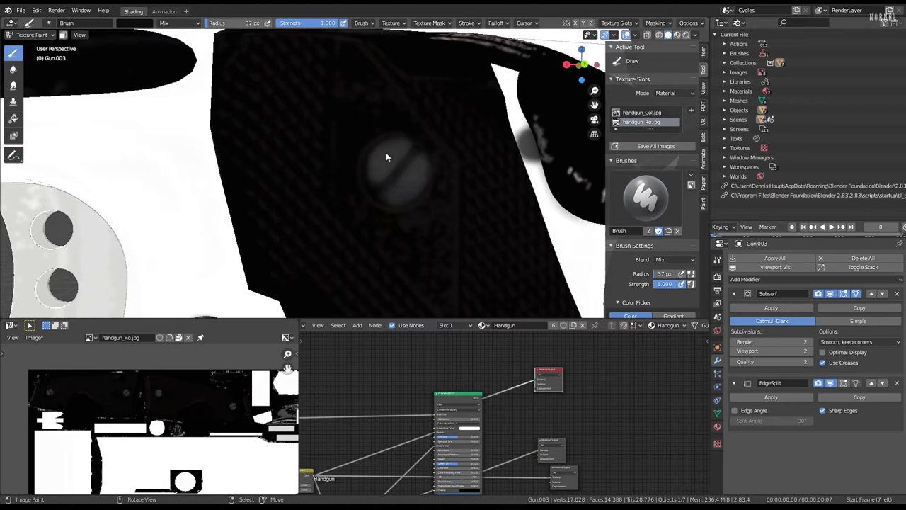
Enlarge the brush radius to 51 px and sample white, undoing a trial stroke on the screw.
key("f")
left_click(394, 159)
key("s")
left_click(388, 147)
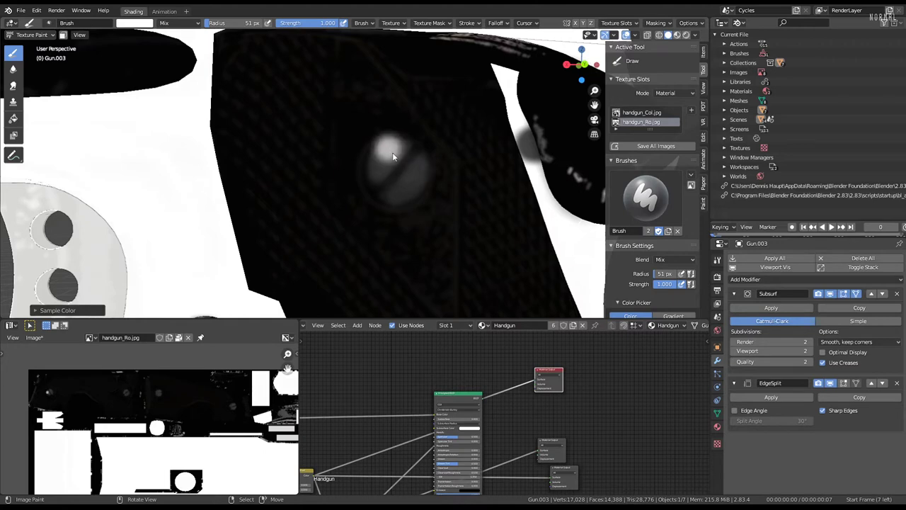
key("ctrl+z")
Scroll the Tool sidebar and toggle the Workspace and Options panels.
scroll(398, 141, "up", 2)
middle_click_drag(397, 141, 371, 148)
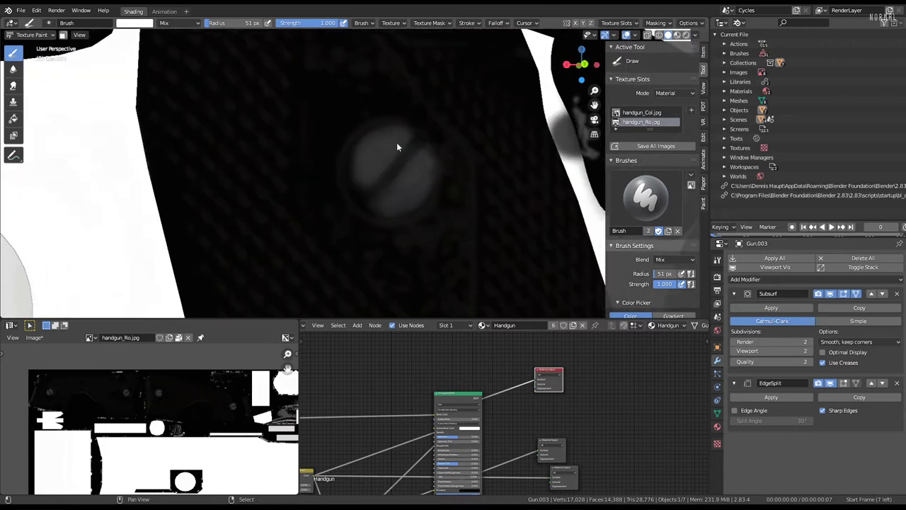
scroll(691, 171, "down", 5)
scroll(691, 170, "down", 3)
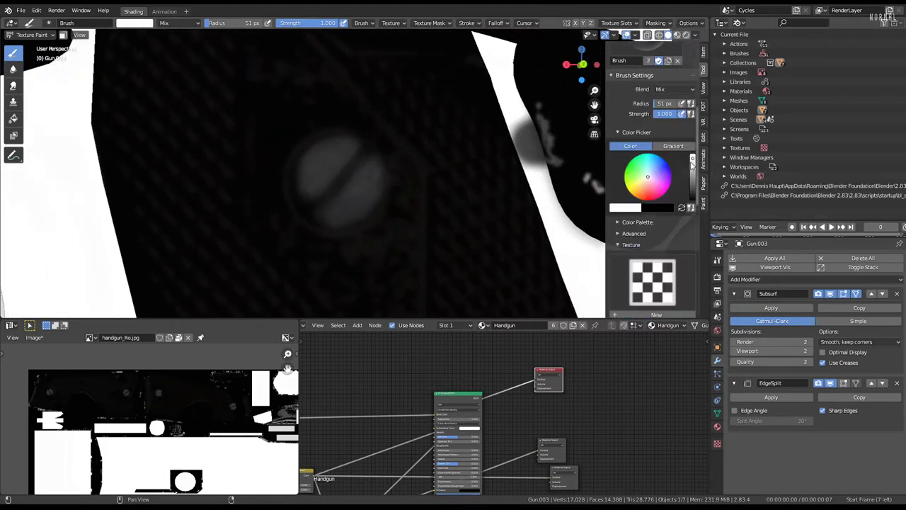
scroll(690, 161, "down", 5)
scroll(691, 162, "down", 4)
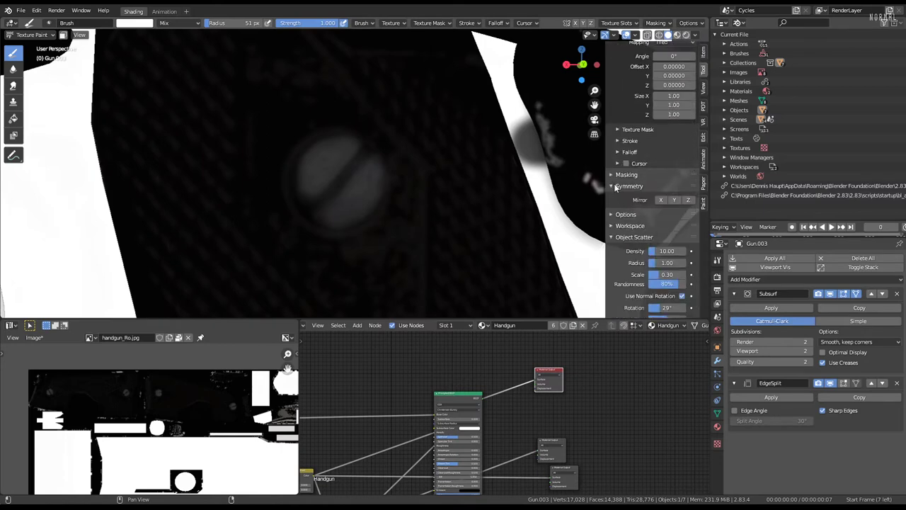
scroll(617, 190, "down", 1)
left_click(613, 204)
scroll(614, 173, "down", 3)
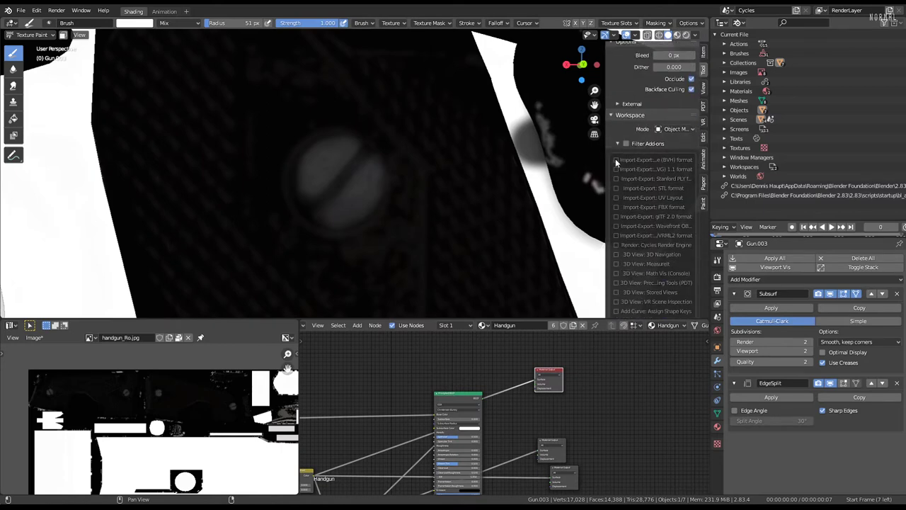
left_click(616, 150)
left_click_drag(623, 216, 613, 244)
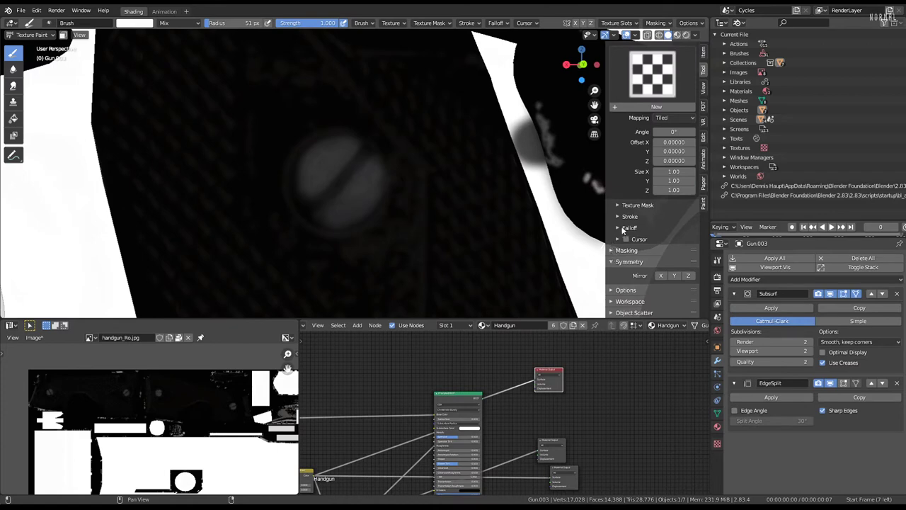
Browse the Stroke and Texture Mask panels, then expand the brush Falloff curve settings.
left_click(615, 221)
left_click(619, 217)
left_click(620, 205)
left_click(620, 205)
left_click(619, 217)
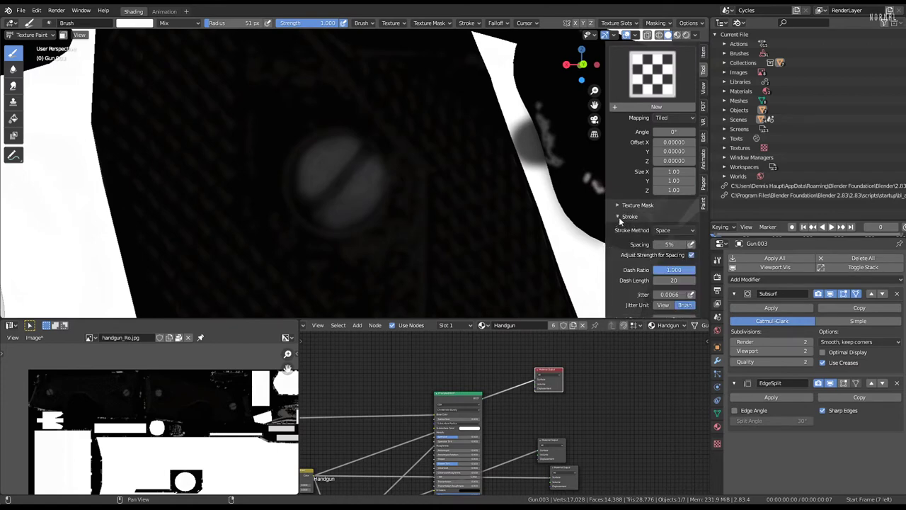
left_click(619, 217)
left_click(617, 227)
left_click(617, 227)
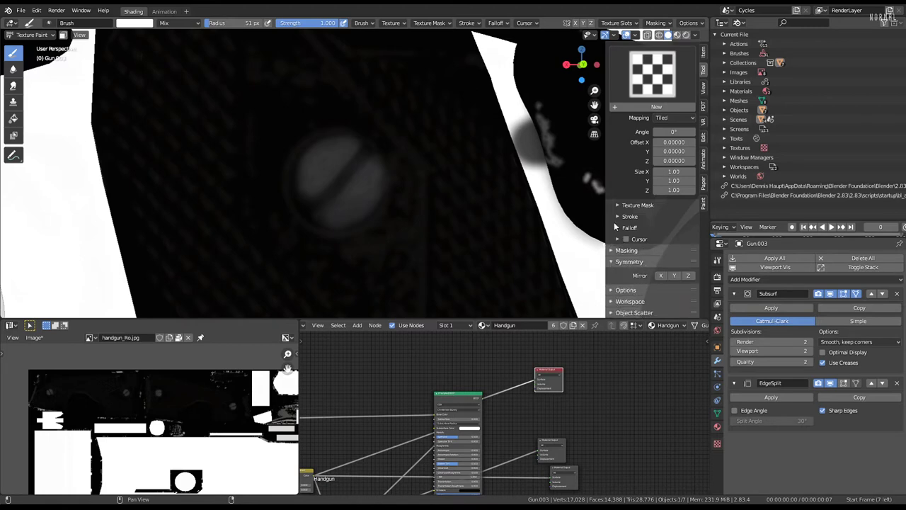
left_click(616, 228)
scroll(618, 227, "down", 2)
scroll(623, 234, "down", 2)
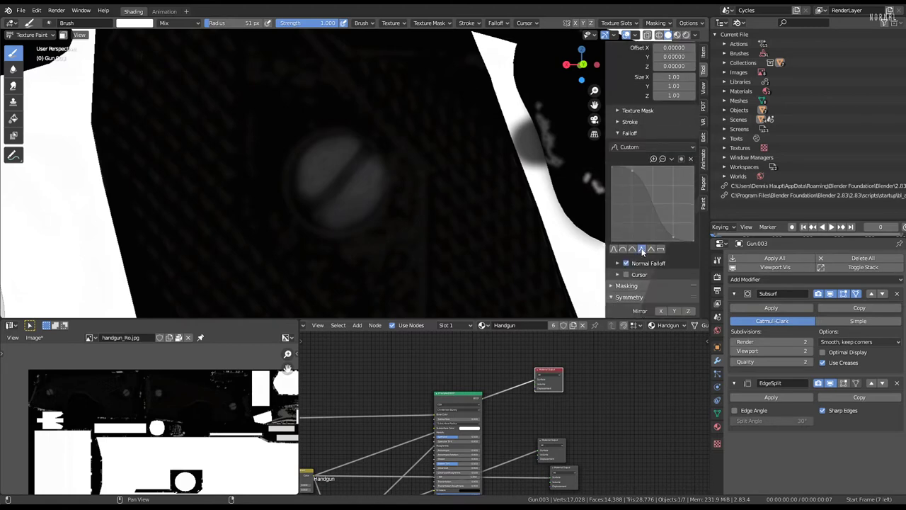
Test and undo white and grey strokes on the screw head, then lower brush strength to 0.066.
left_click_drag(308, 189, 346, 153)
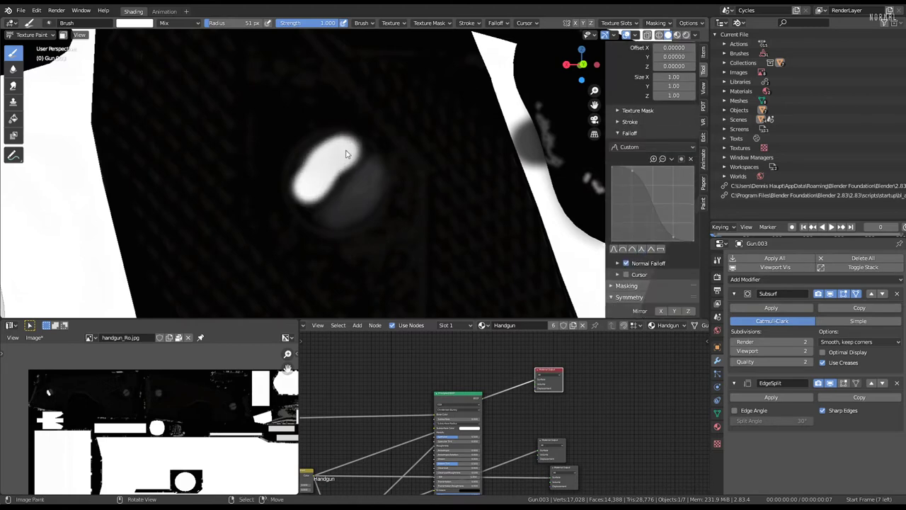
key("ctrl+z")
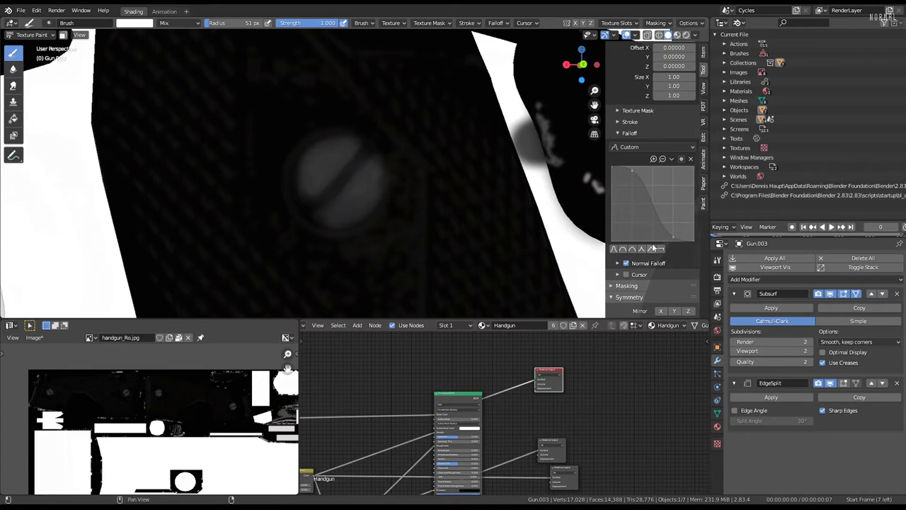
left_click(650, 248)
left_click(650, 248)
left_click_drag(284, 182, 336, 155)
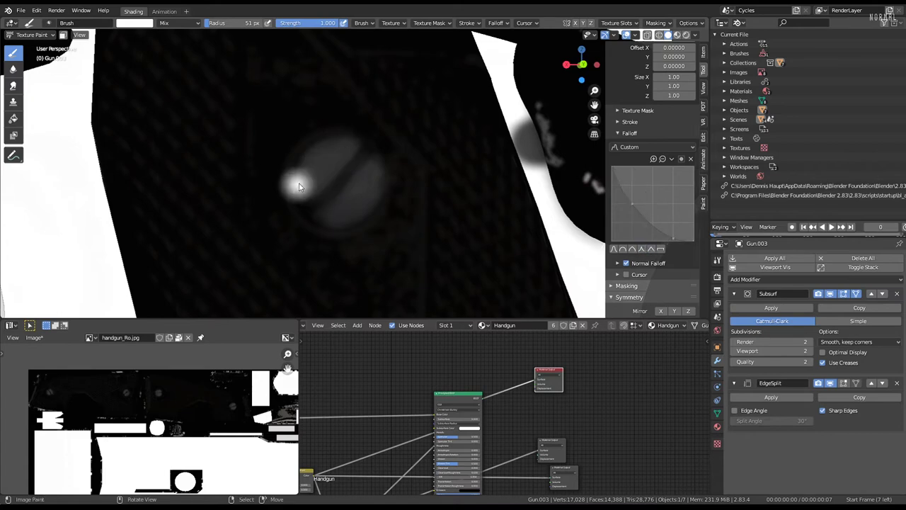
key("ctrl+z")
scroll(650, 124, "up", 1)
scroll(657, 270, "up", 5)
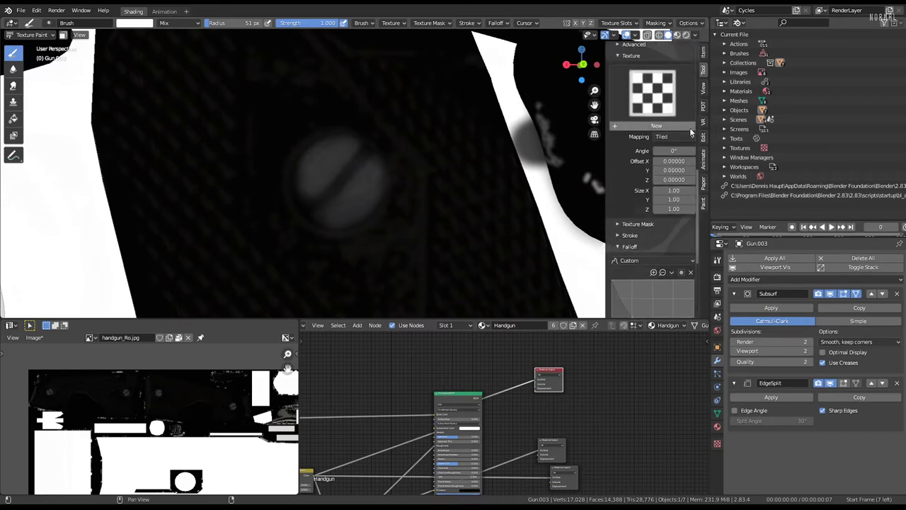
scroll(690, 128, "up", 5)
scroll(689, 127, "up", 4)
scroll(690, 126, "up", 1)
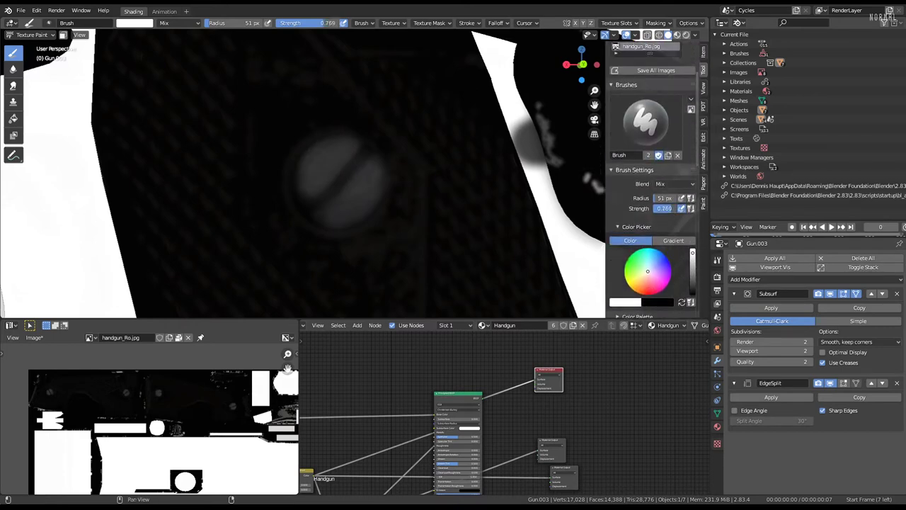
left_click_drag(664, 208, 615, 205)
left_click_drag(296, 198, 347, 150)
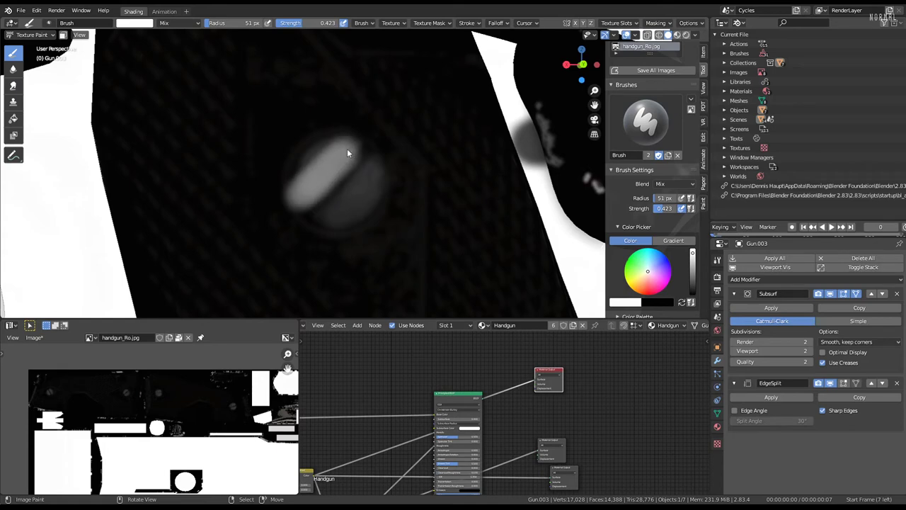
key("ctrl+z")
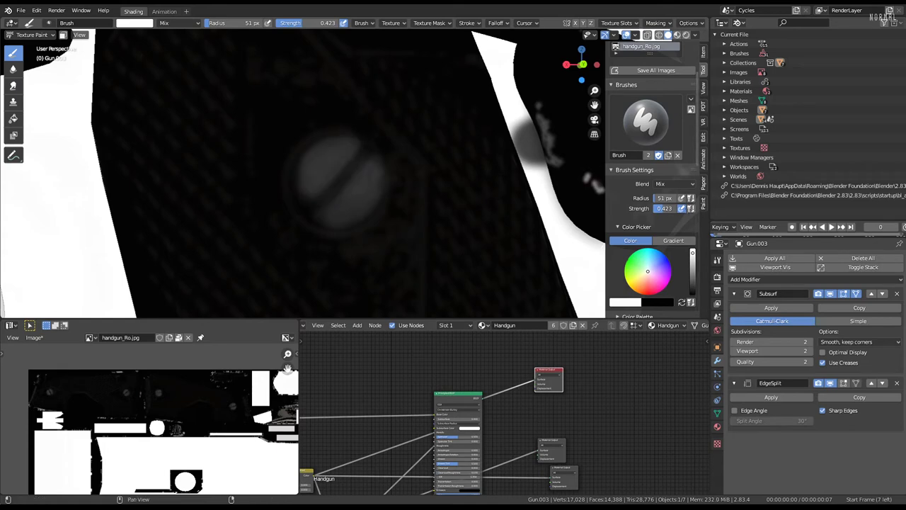
left_click_drag(661, 209, 650, 208)
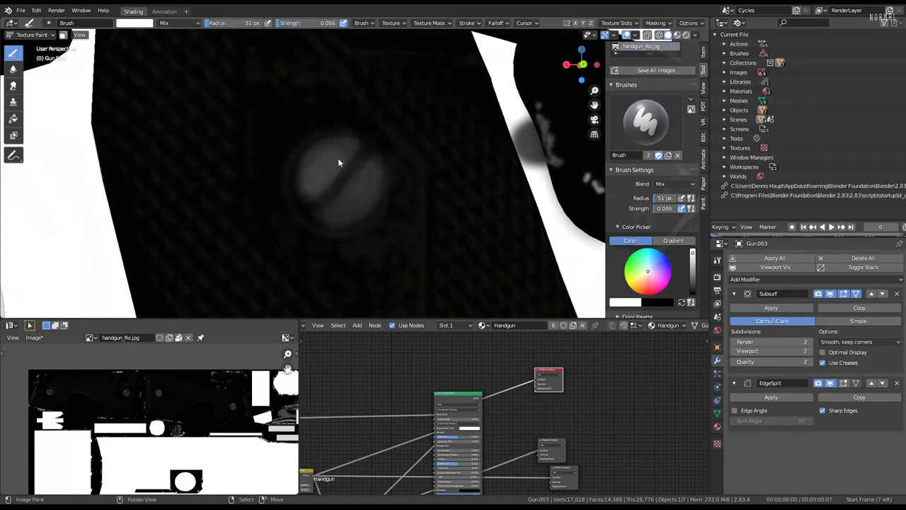
Faintly brighten the screw head's left, lower-left, upper-right and upper areas at 0.066 strength.
mouse_move(326, 166)
left_mouse_down()
mouse_move(316, 182)
mouse_move(354, 152)
left_mouse_up()
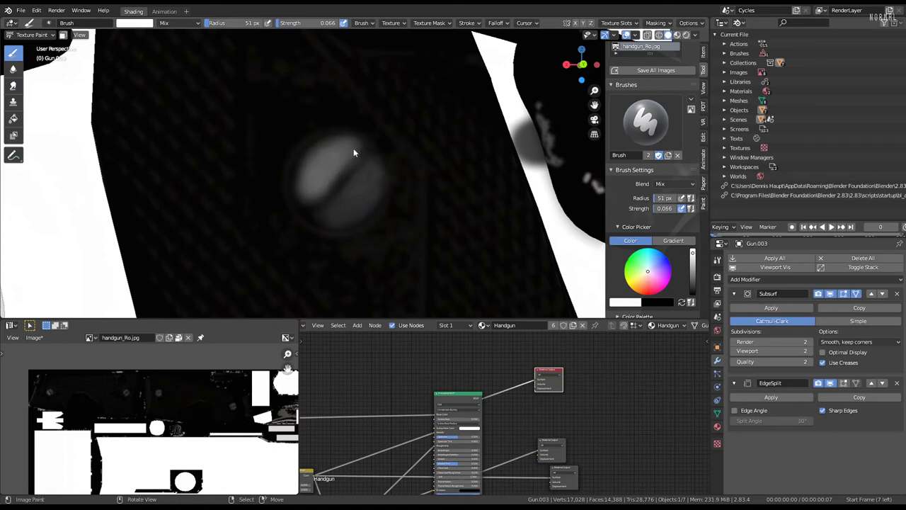
left_click_drag(312, 183, 342, 142)
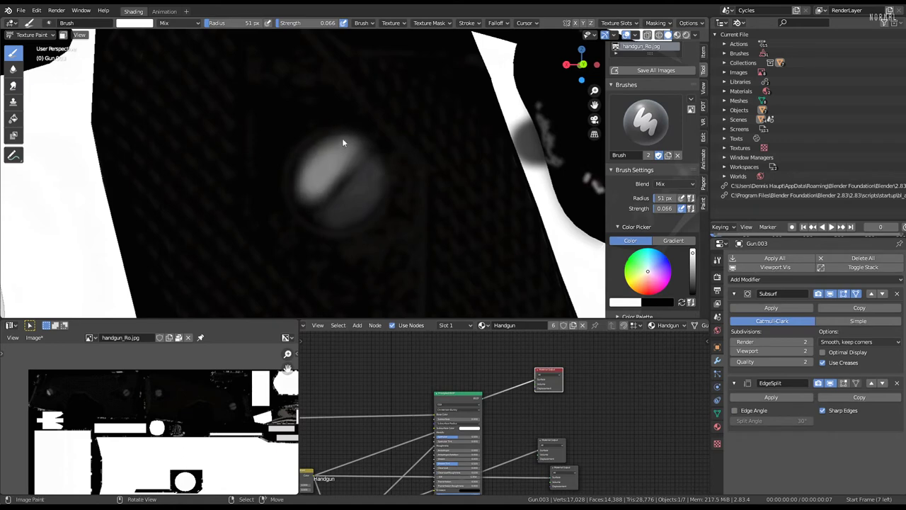
left_click_drag(330, 211, 353, 203)
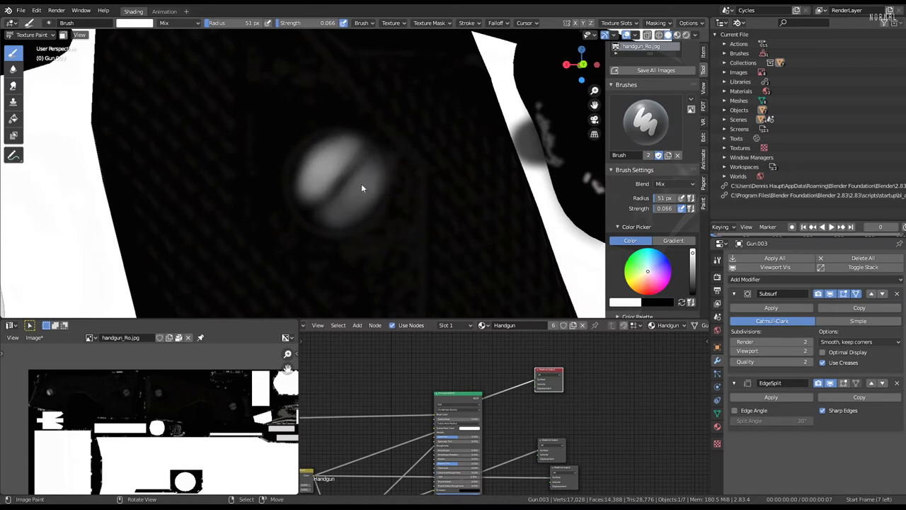
mouse_move(375, 180)
middle_mouse_down()
mouse_move(389, 189)
mouse_move(408, 172)
mouse_move(389, 85)
mouse_move(358, 92)
mouse_move(371, 192)
middle_mouse_up()
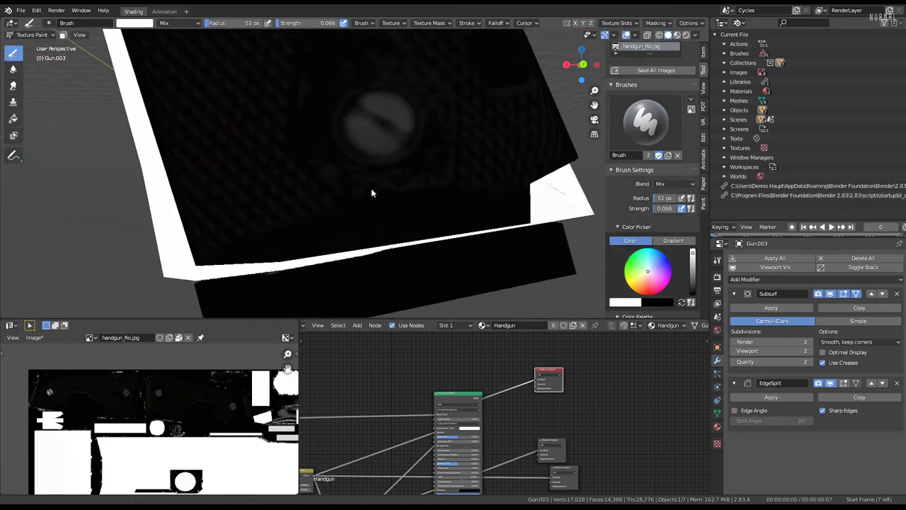
scroll(356, 186, "up", 2)
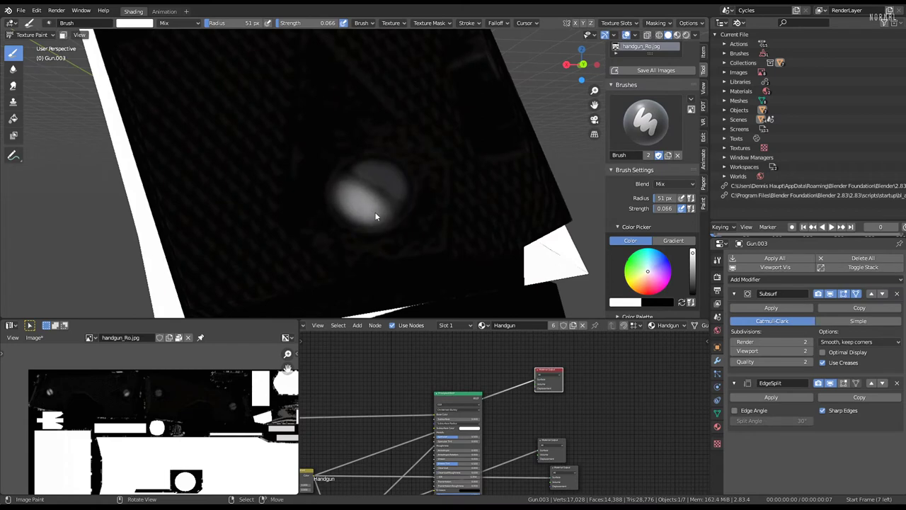
mouse_move(402, 189)
left_mouse_down()
mouse_move(399, 181)
mouse_move(398, 194)
left_mouse_up()
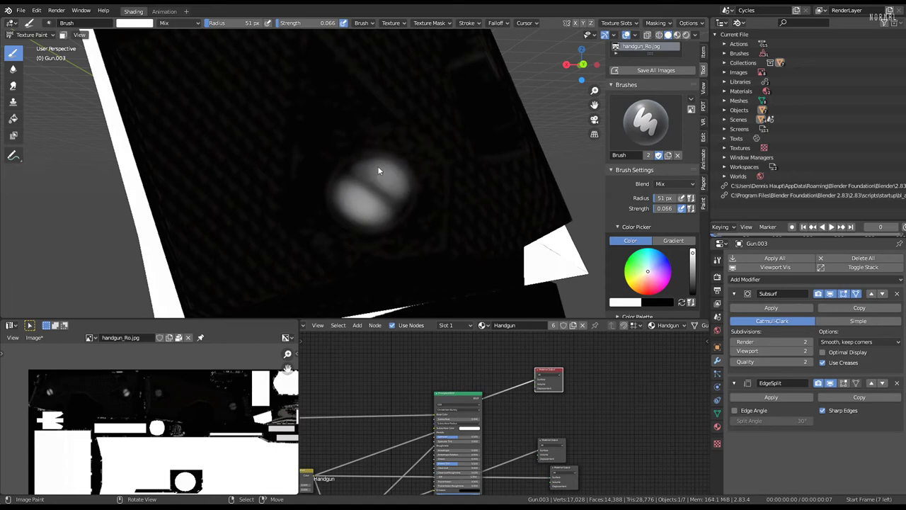
scroll(386, 174, "down", 4)
scroll(379, 159, "down", 4)
Raise brush strength to 0.091, brighten both screw-head halves, then view the whole gun.
mouse_move(406, 98)
middle_mouse_down()
mouse_move(327, 93)
mouse_move(371, 223)
mouse_move(334, 132)
middle_mouse_up()
scroll(334, 131, "up", 2)
scroll(334, 132, "up", 2)
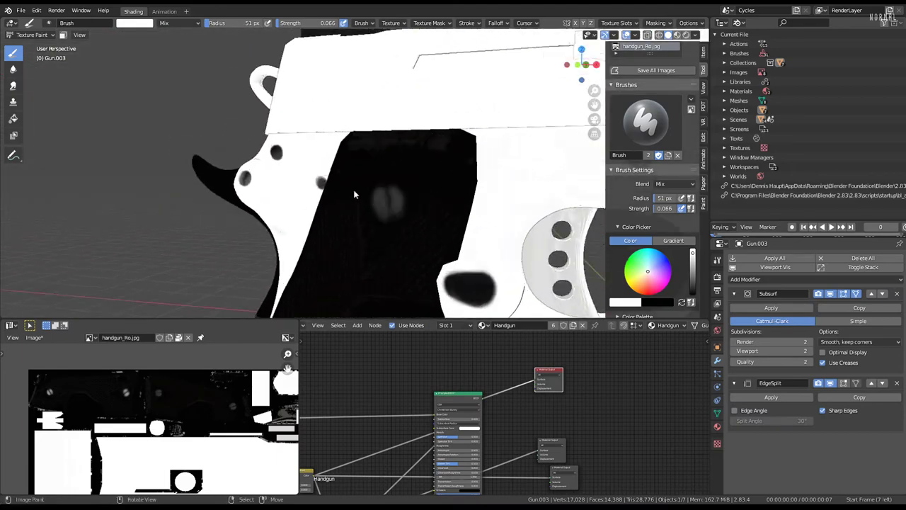
scroll(334, 132, "up", 2)
scroll(334, 136, "up", 2)
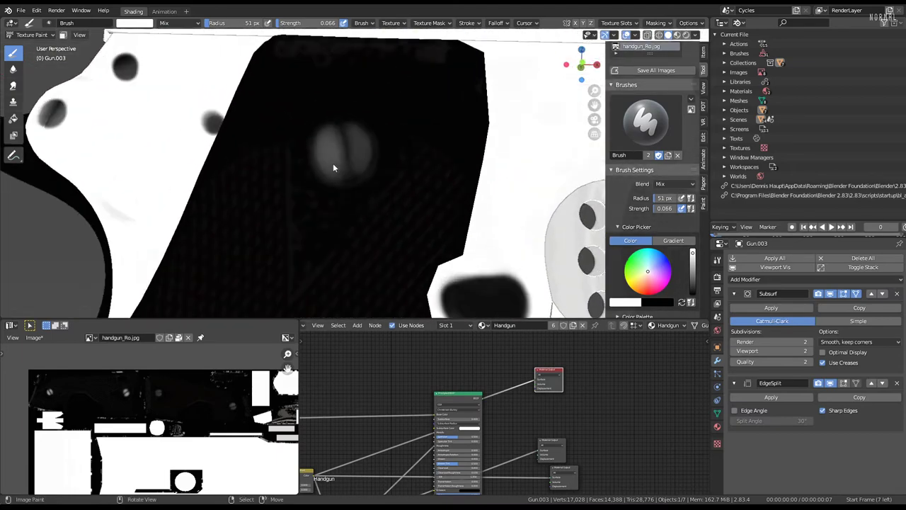
scroll(334, 168, "up", 1)
scroll(331, 165, "up", 2)
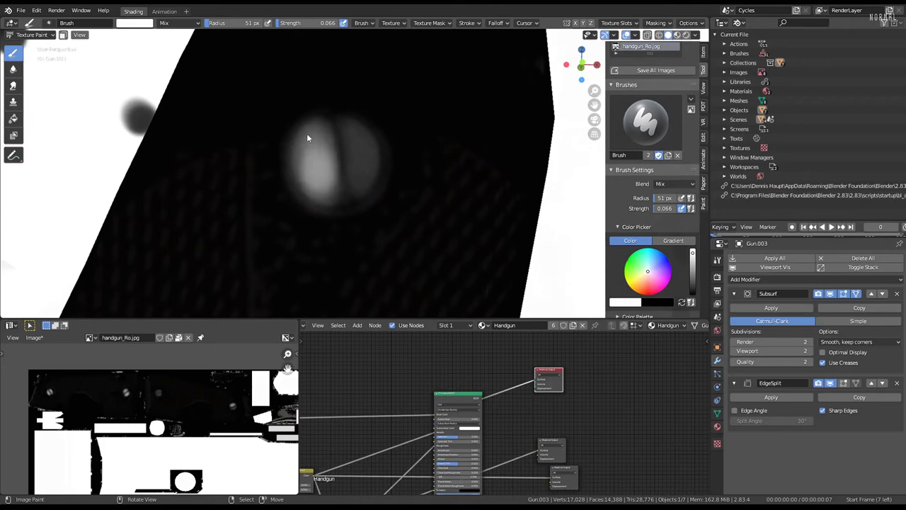
key("shift+f")
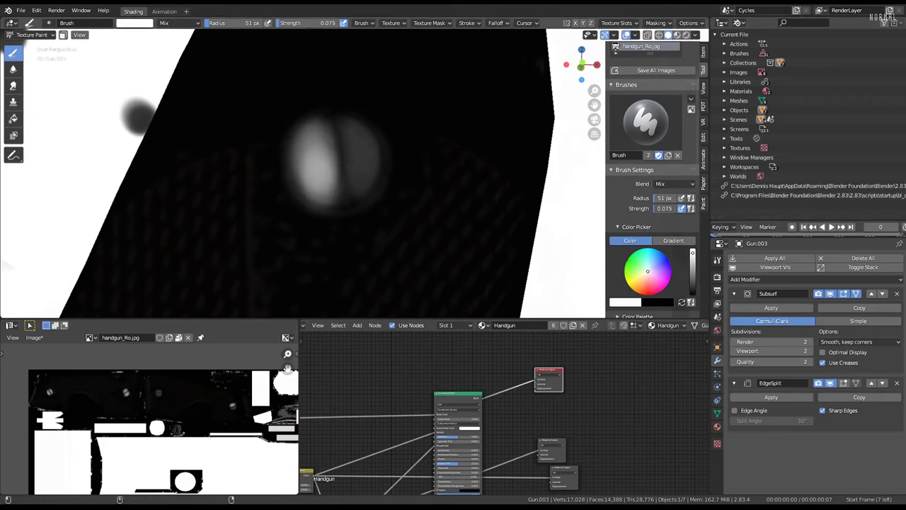
left_click(331, 146)
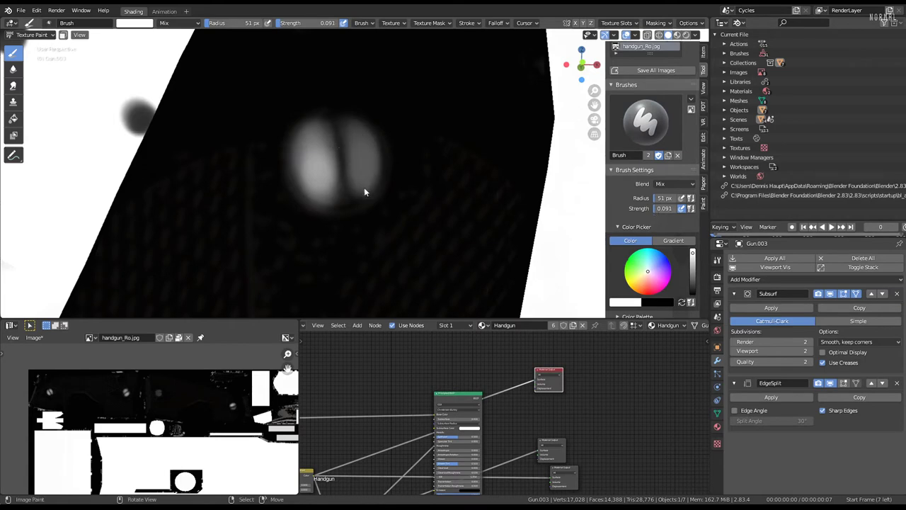
scroll(365, 180, "down", 4)
mouse_move(364, 179)
middle_mouse_down()
mouse_move(366, 155)
mouse_move(344, 202)
middle_mouse_up()
scroll(344, 202, "up", 3)
scroll(359, 182, "up", 3)
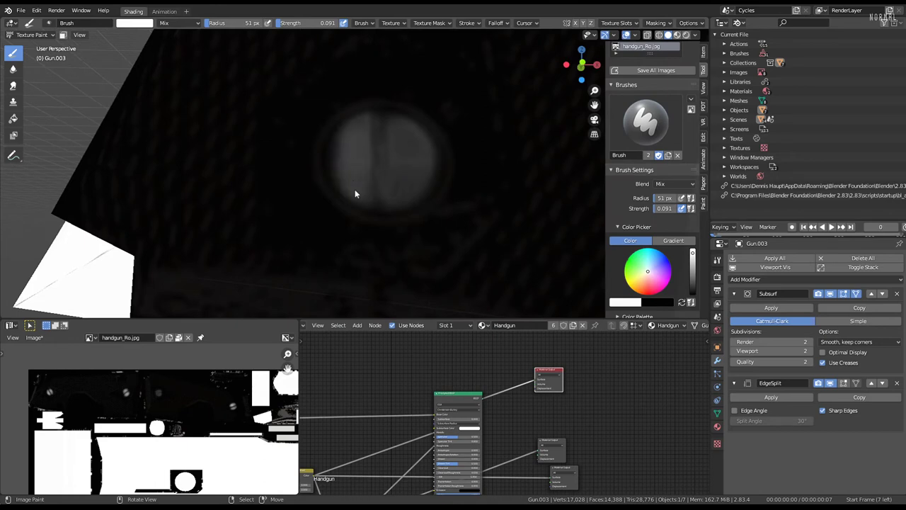
left_click_drag(355, 189, 354, 119)
left_click_drag(352, 165, 356, 192)
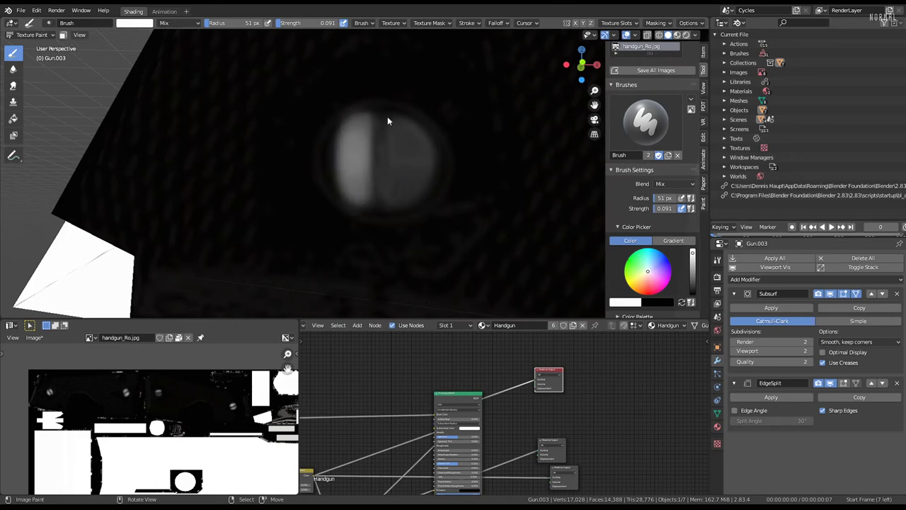
left_click_drag(387, 120, 399, 187)
scroll(398, 183, "down", 2)
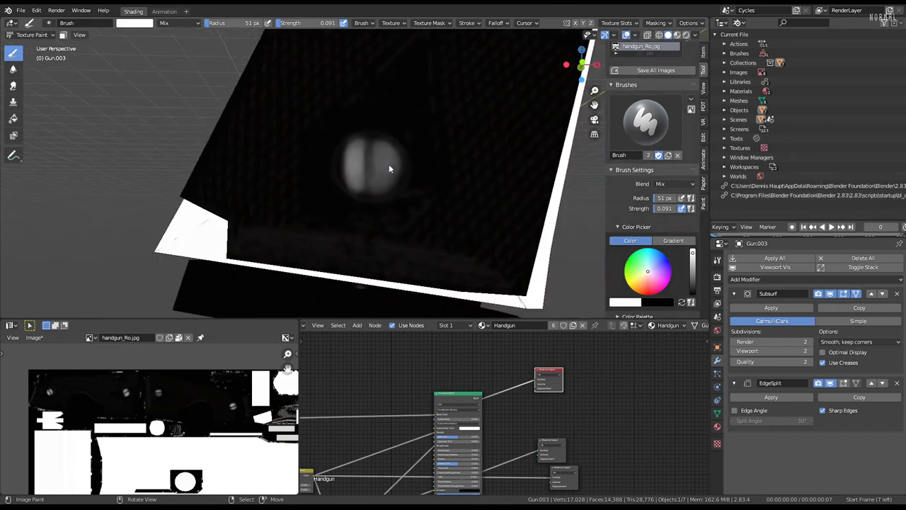
scroll(386, 174, "up", 2)
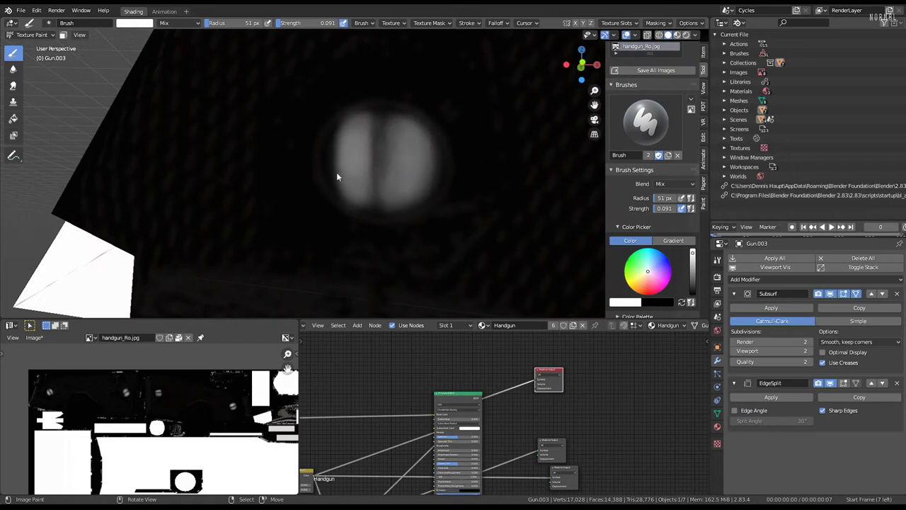
left_click_drag(337, 184, 350, 129)
scroll(354, 189, "down", 5)
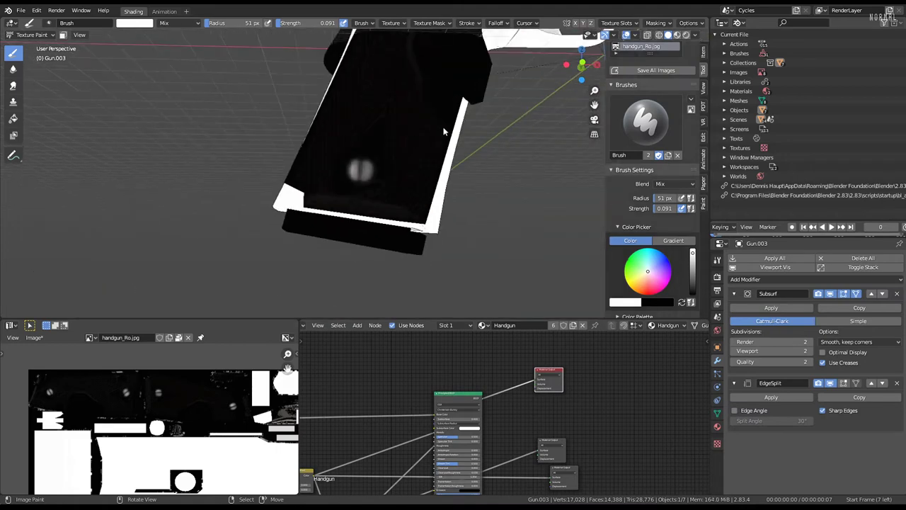
scroll(336, 202, "down", 3)
scroll(418, 162, "up", 3)
scroll(408, 248, "up", 2)
middle_click_drag(408, 249, 405, 177)
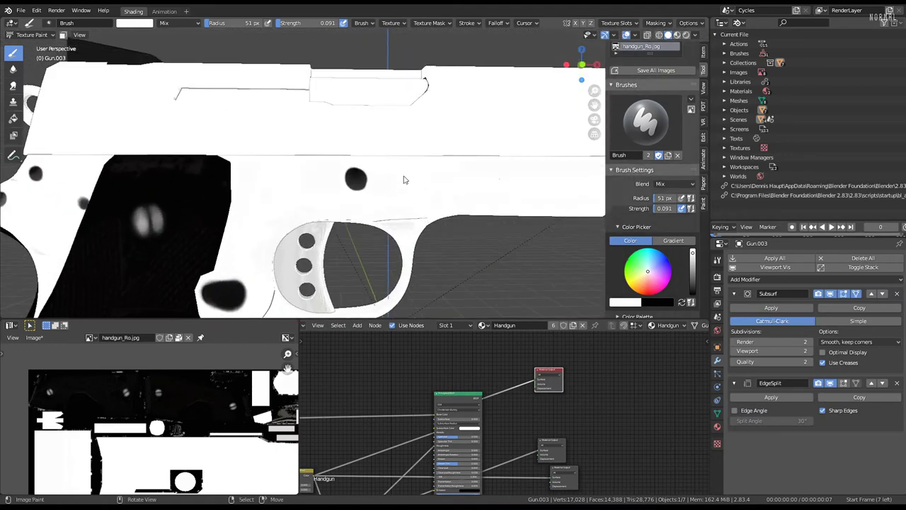
scroll(460, 170, "down", 5)
middle_click_drag(519, 167, 252, 117)
Switch to Object Mode with Material Preview shading and play the animation while orbiting the gun.
left_click(32, 35)
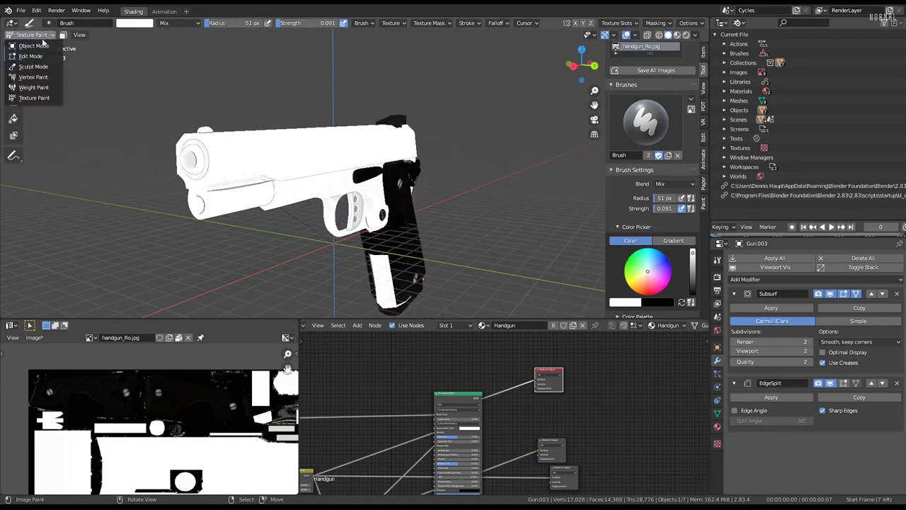
left_click(28, 46)
left_click(677, 36)
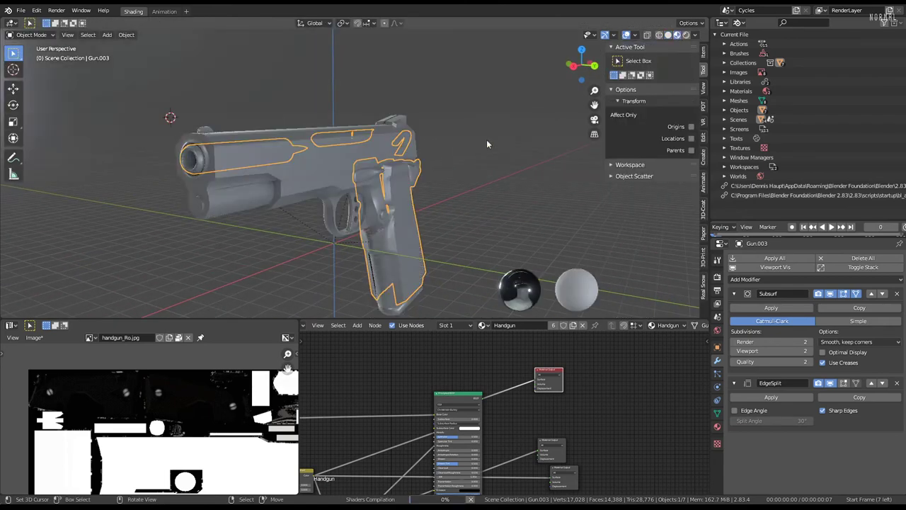
mouse_move(429, 175)
middle_mouse_down()
mouse_move(361, 159)
mouse_move(420, 158)
mouse_move(287, 177)
middle_mouse_up()
scroll(345, 160, "down", 2)
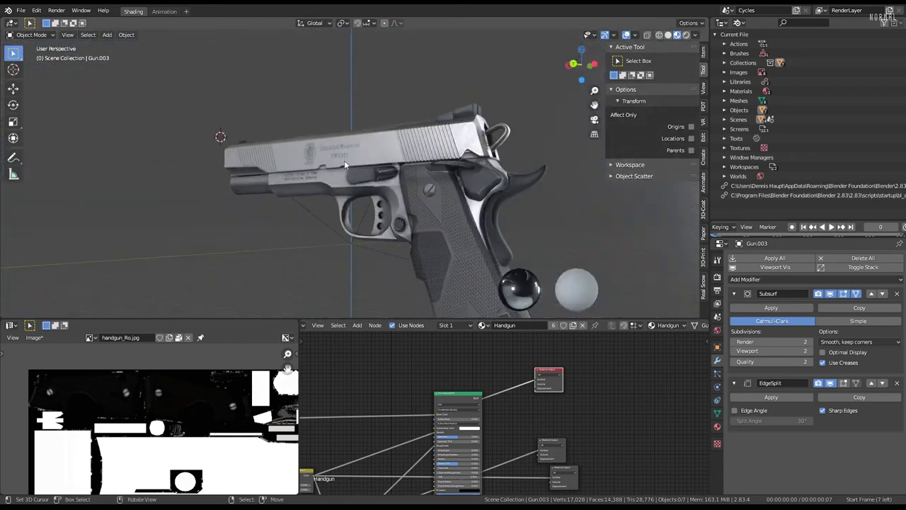
key("space")
mouse_move(344, 160)
middle_mouse_down()
mouse_move(482, 148)
mouse_move(347, 199)
middle_mouse_up()
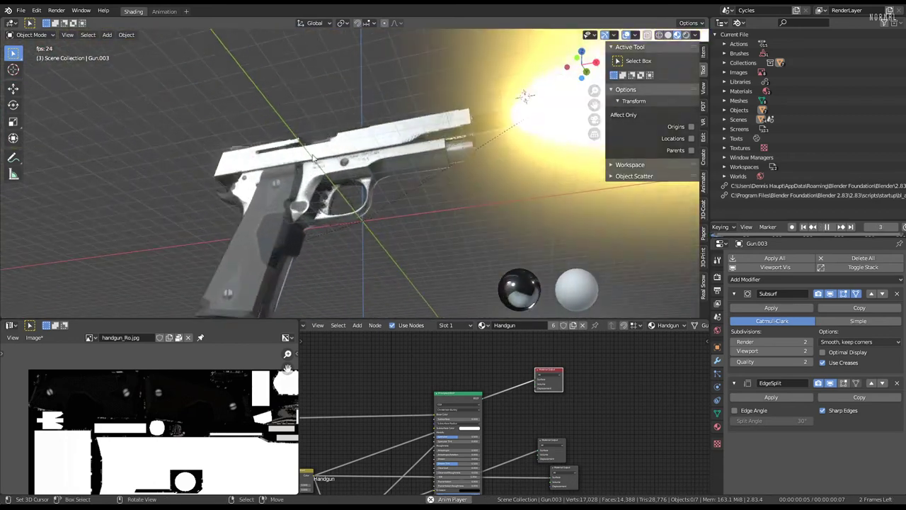
scroll(347, 199, "up", 2)
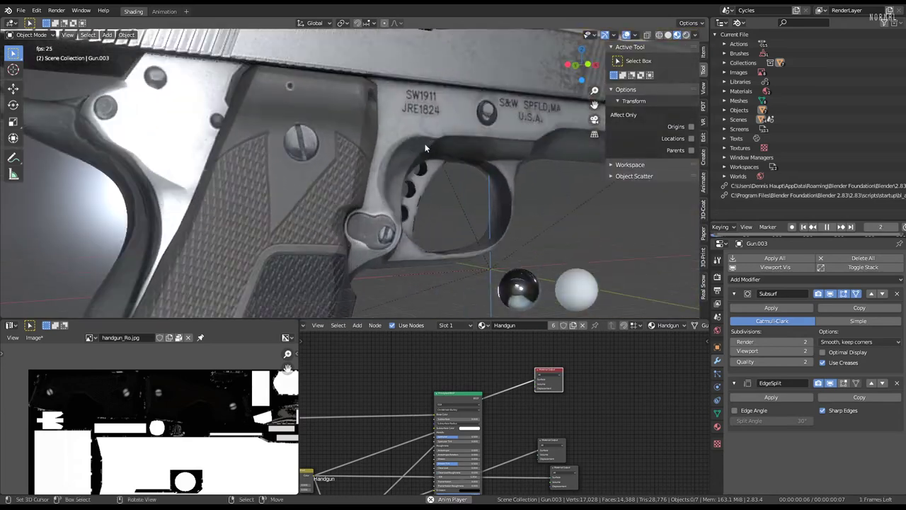
scroll(347, 199, "up", 2)
scroll(347, 199, "up", 2)
key("space")
mouse_move(347, 199)
middle_mouse_down()
mouse_move(361, 155)
mouse_move(368, 177)
middle_mouse_up()
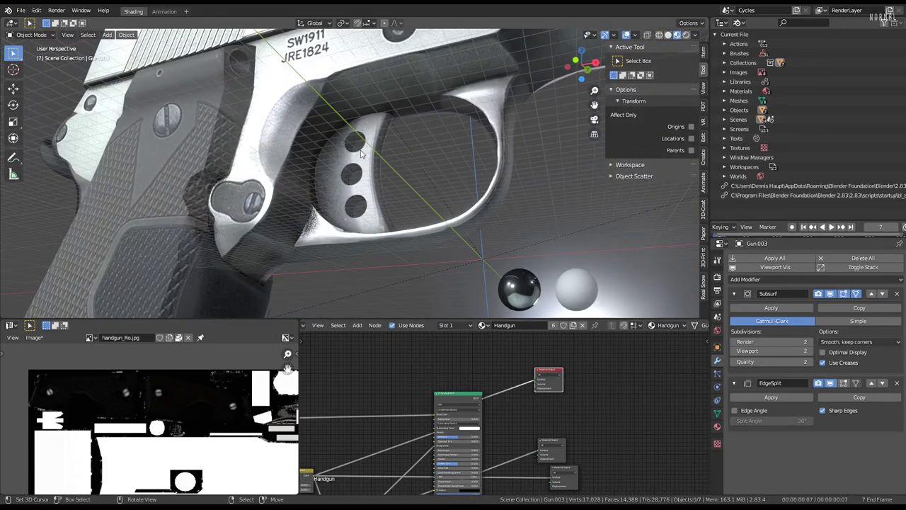
Select the trigger, pick its front edge loop in Edit Mode, then return to Object Mode.
left_click(372, 204)
key("Tab")
scroll(375, 193, "up", 1)
left_click(378, 194, "alt")
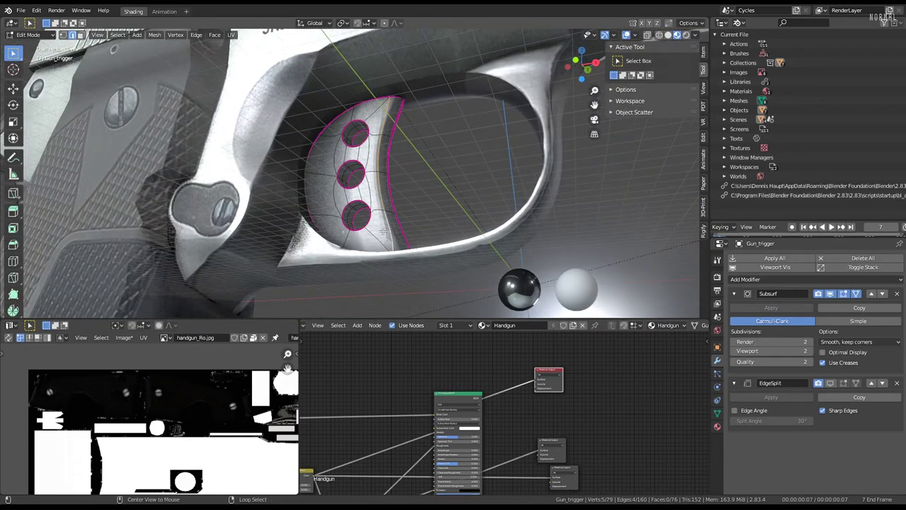
left_click(703, 51)
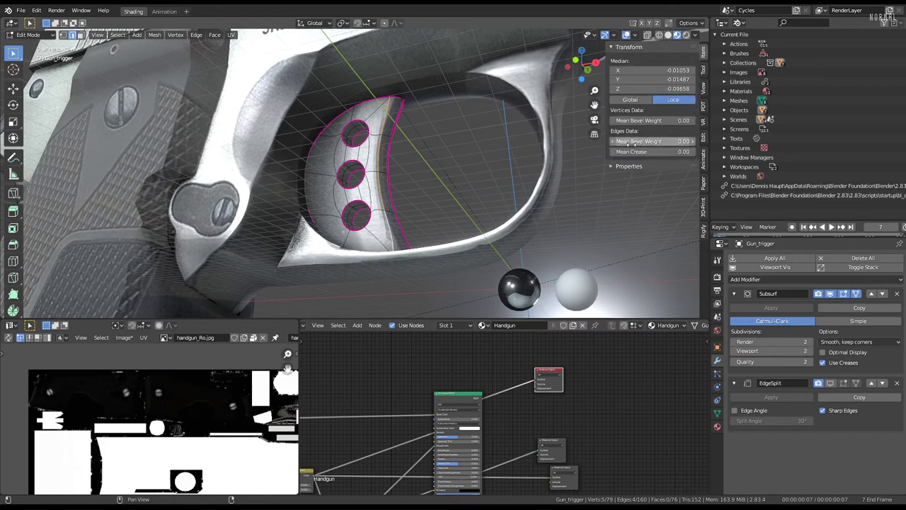
key("Tab")
scroll(379, 188, "down", 8)
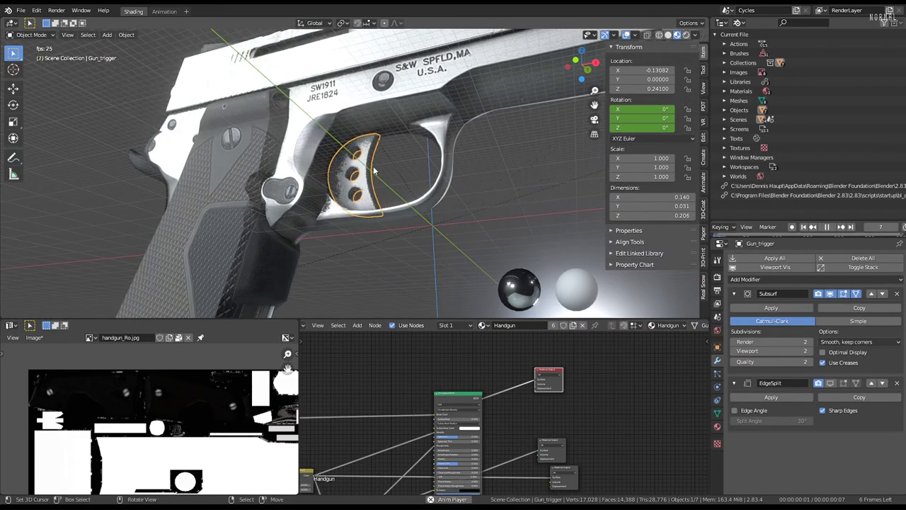
key("space")
mouse_move(410, 201)
middle_mouse_down()
mouse_move(434, 156)
mouse_move(428, 168)
mouse_move(362, 175)
mouse_move(363, 193)
mouse_move(421, 180)
mouse_move(349, 171)
mouse_move(470, 169)
mouse_move(403, 181)
middle_mouse_up()
Select Gun.001 and save all painted images and the Handgun_2.9_Version.blend file.
key("space")
left_click(403, 184)
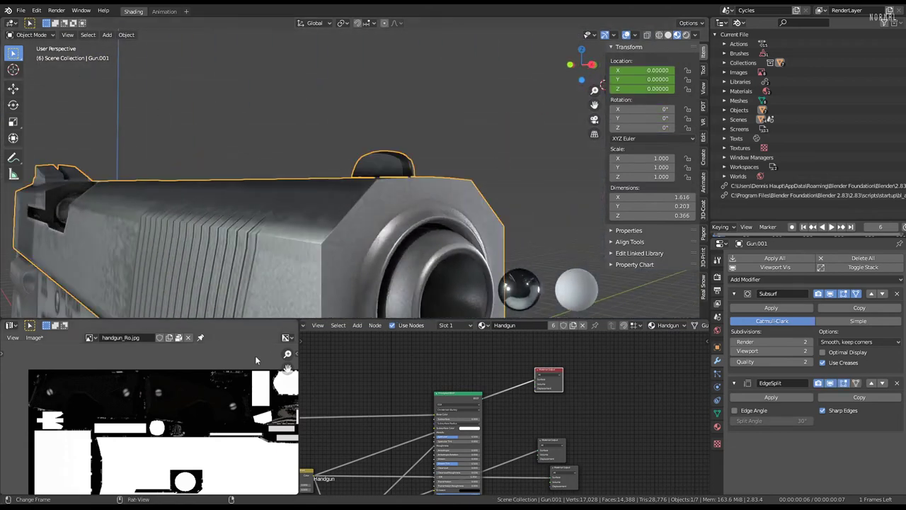
left_click(35, 338)
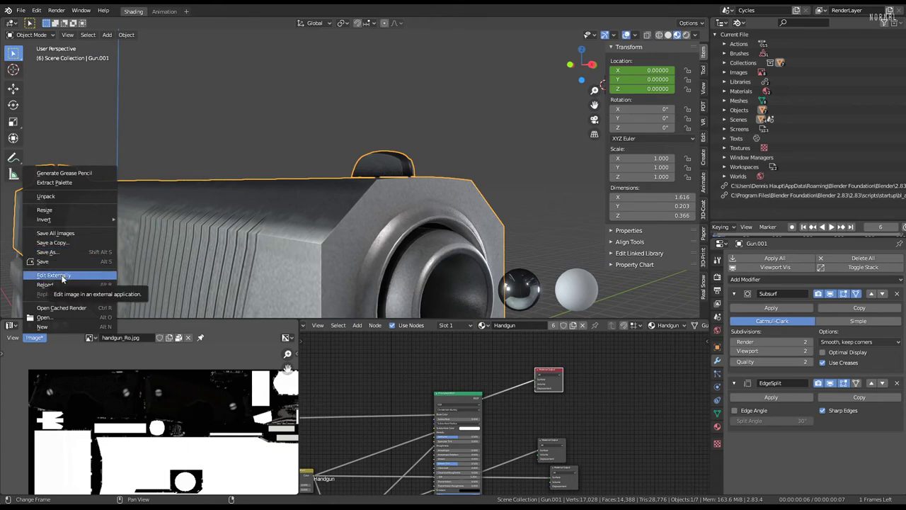
left_click(65, 236)
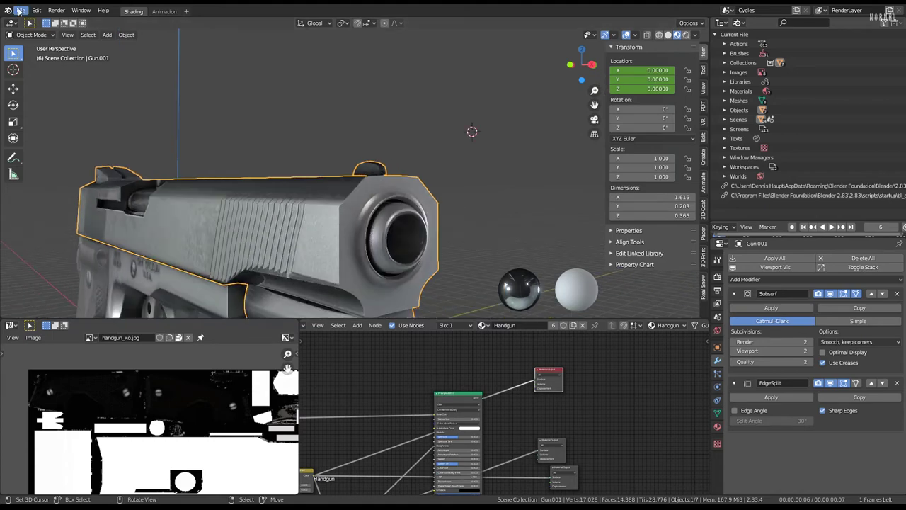
left_click(20, 11)
left_click(48, 96)
Switch the viewport back to Solid shading and view the whole pistol.
mouse_move(420, 200)
middle_mouse_down()
mouse_move(365, 175)
mouse_move(409, 224)
mouse_move(467, 209)
mouse_move(286, 227)
mouse_move(298, 146)
mouse_move(388, 151)
middle_mouse_up()
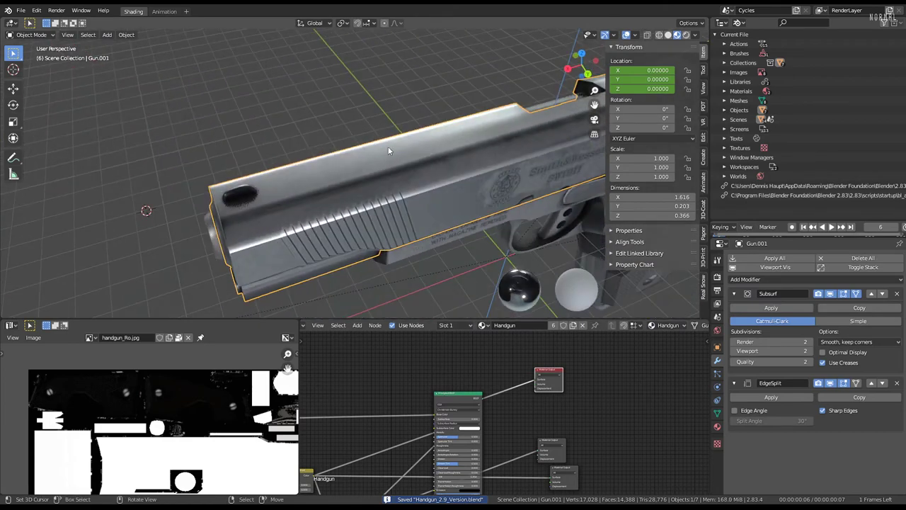
left_click(20, 35)
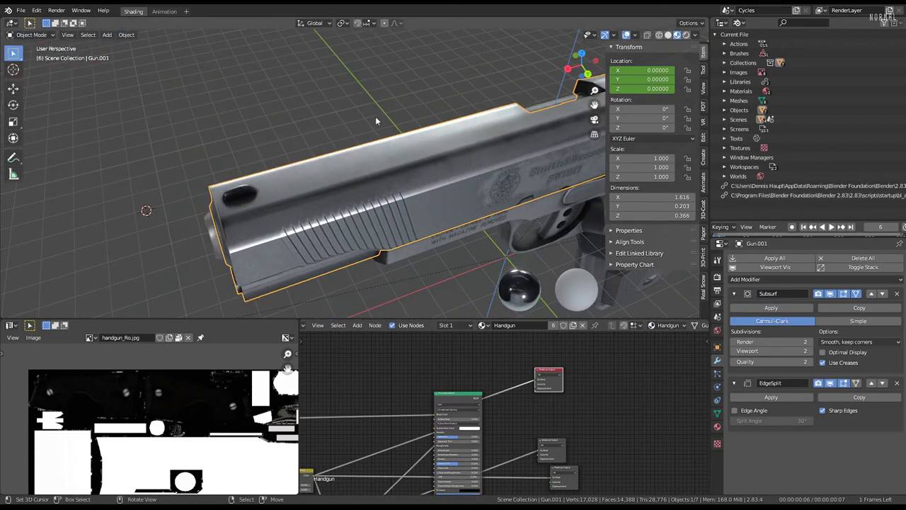
left_click(668, 34)
mouse_move(319, 162)
middle_mouse_down()
mouse_move(417, 122)
mouse_move(405, 93)
mouse_move(369, 126)
mouse_move(495, 167)
mouse_move(372, 79)
mouse_move(378, 166)
mouse_move(435, 182)
mouse_move(389, 167)
mouse_move(414, 211)
mouse_move(474, 192)
mouse_move(378, 142)
mouse_move(267, 138)
middle_mouse_up()
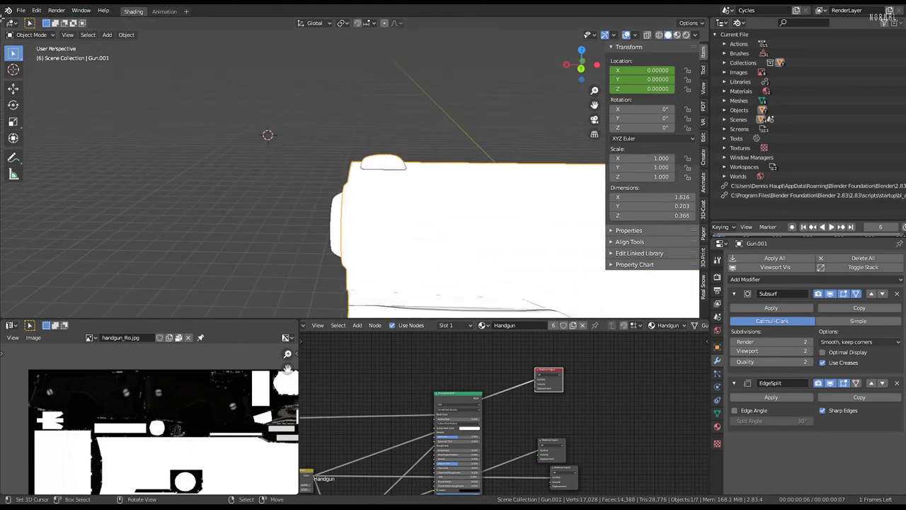
Return to Texture Paint with Material Preview shading and select the rear sight part.
left_click(31, 35)
left_click(32, 101)
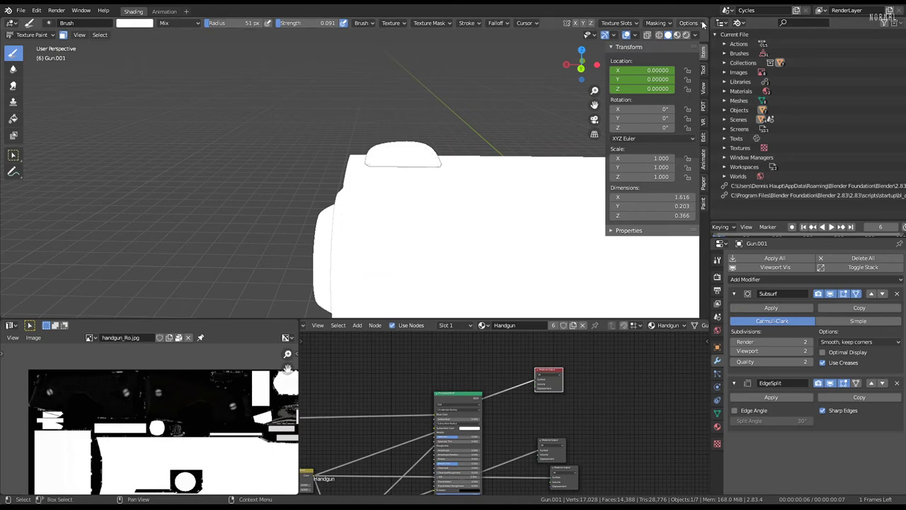
left_click(677, 35)
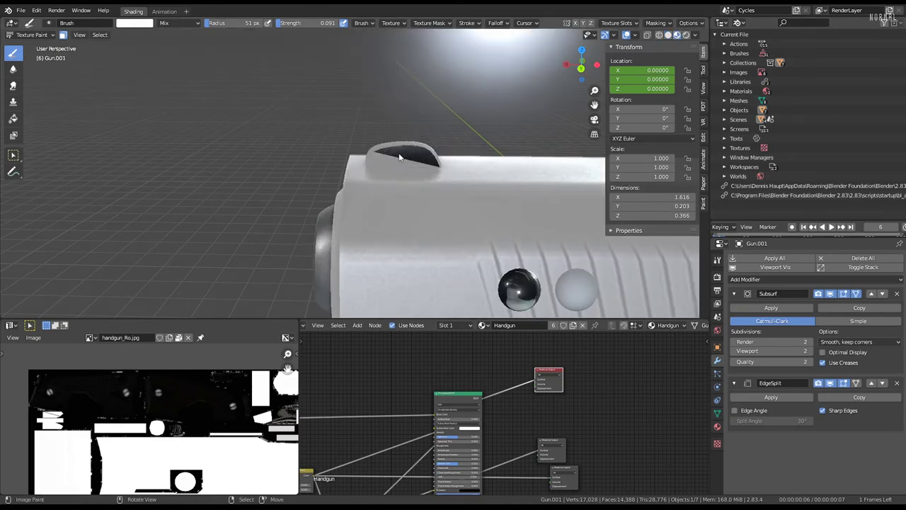
middle_click_drag(417, 142, 303, 165)
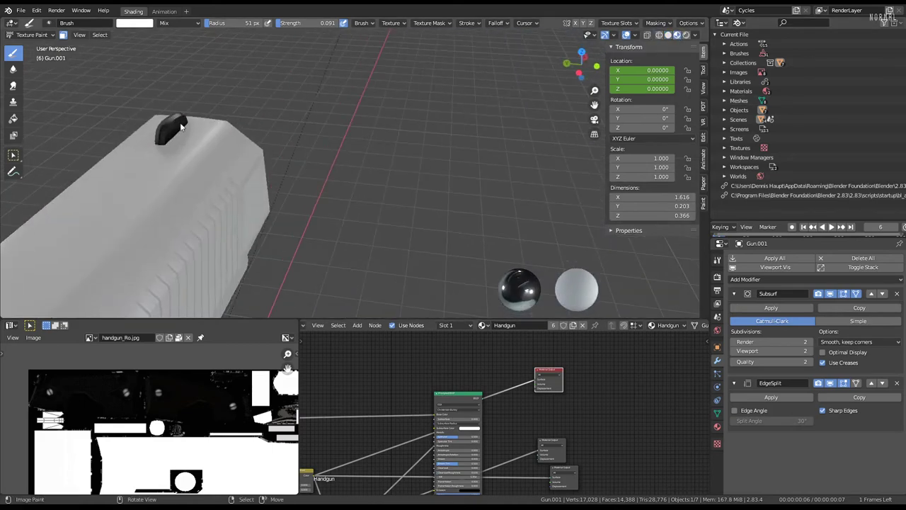
mouse_move(174, 116)
middle_mouse_down()
mouse_move(387, 120)
mouse_move(354, 142)
mouse_move(473, 204)
middle_mouse_up()
key("Tab")
key("l")
key("Tab")
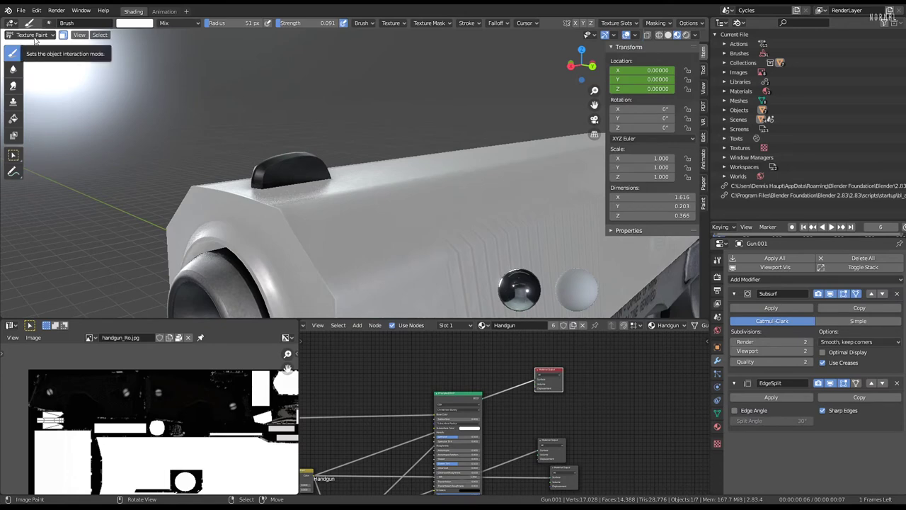
Switch to the Fill tool and fill the slide with white roughness.
left_click(31, 34)
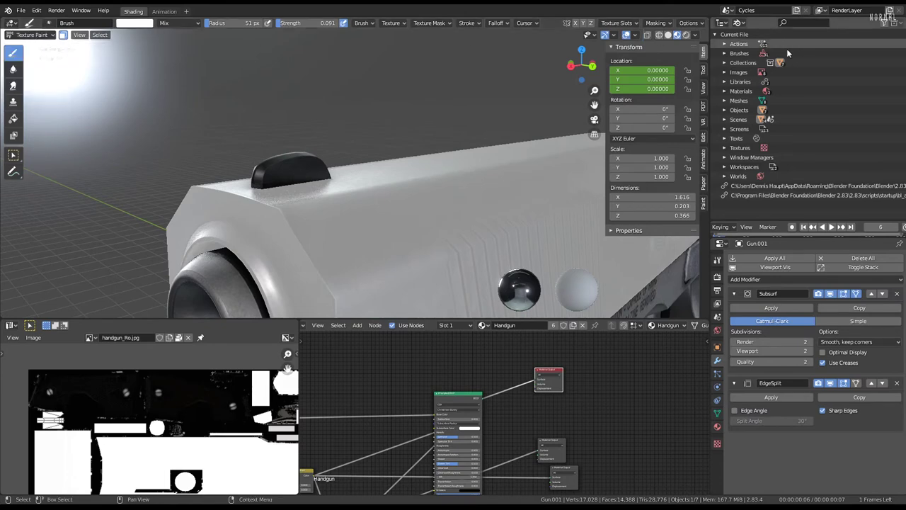
left_click(704, 69)
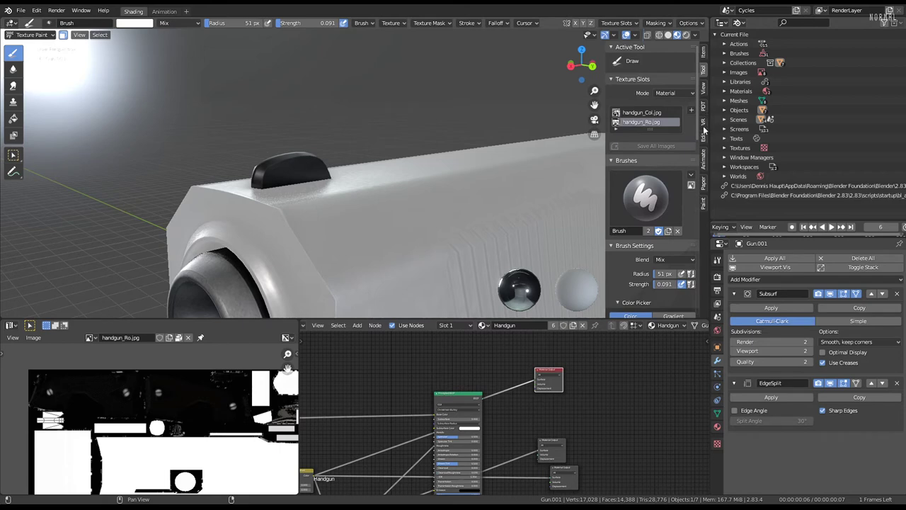
scroll(645, 215, "down", 3)
scroll(645, 215, "down", 3)
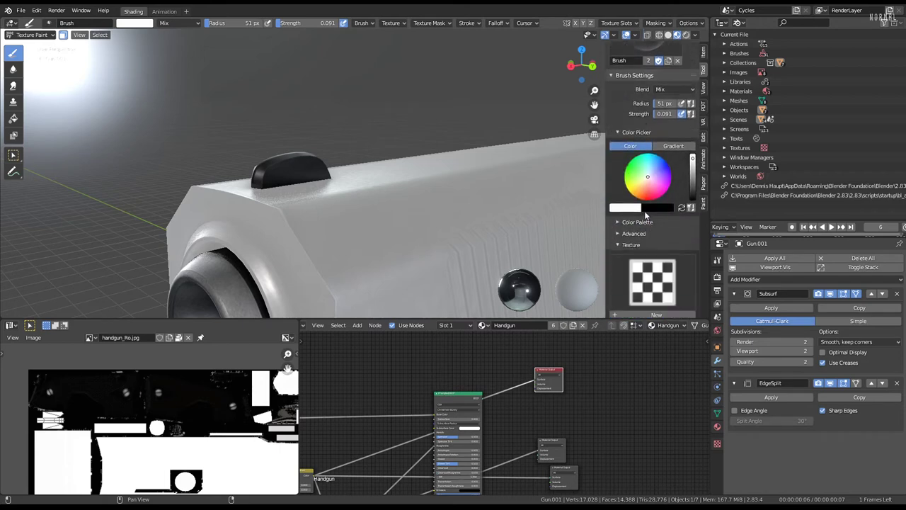
left_click(13, 118)
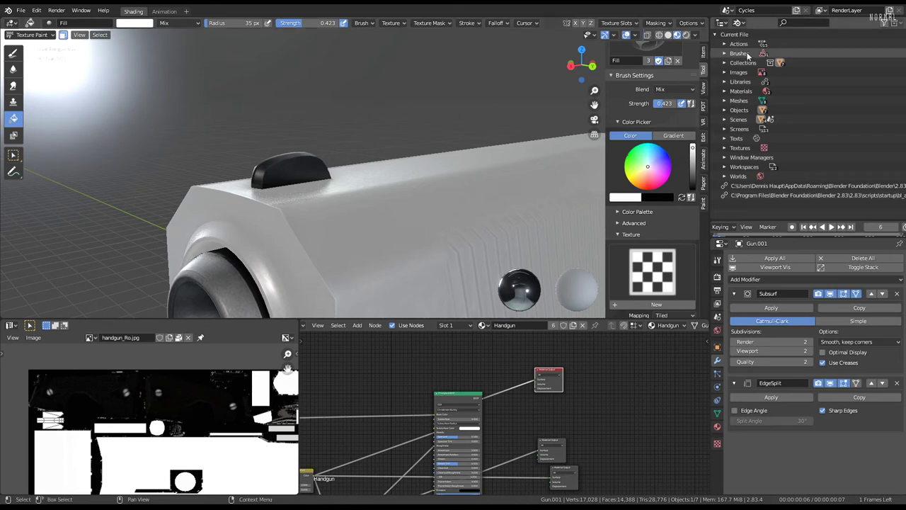
left_click(283, 172)
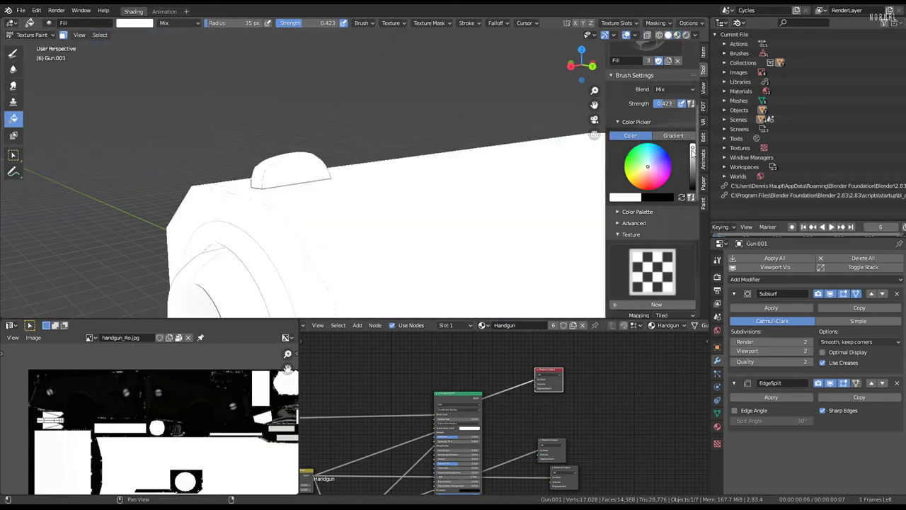
Set the brush colour to black, fill the sight, and preview the materials from the front.
scroll(693, 149, "down", 5)
scroll(697, 135, "up", 3)
left_click_drag(694, 106, 693, 135)
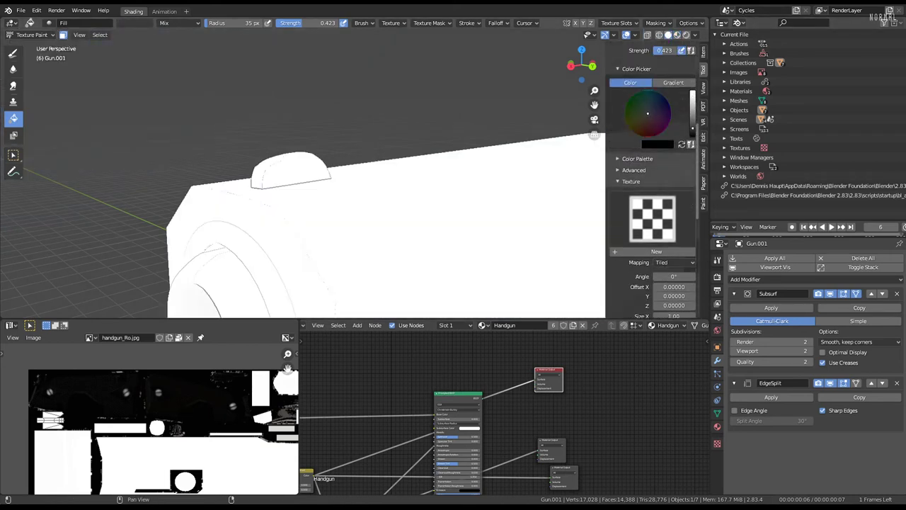
left_click(308, 164)
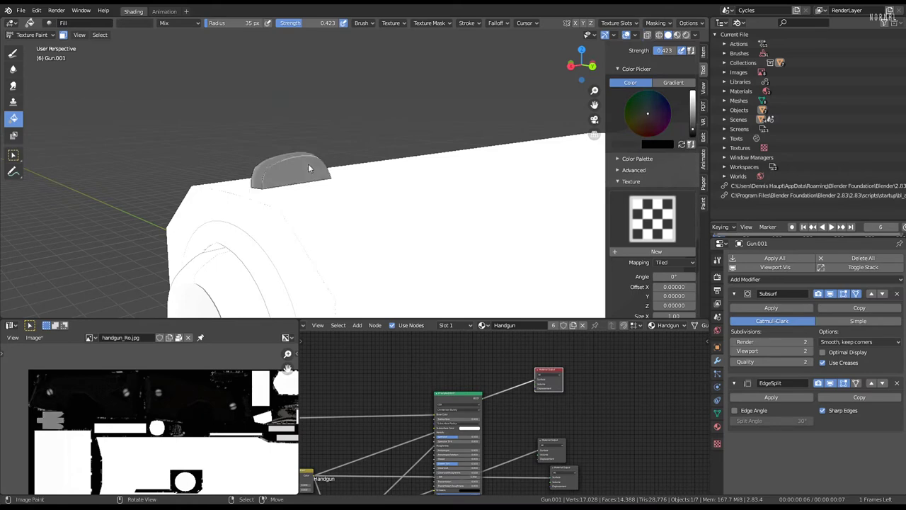
left_click(677, 34)
middle_click_drag(333, 179, 437, 188)
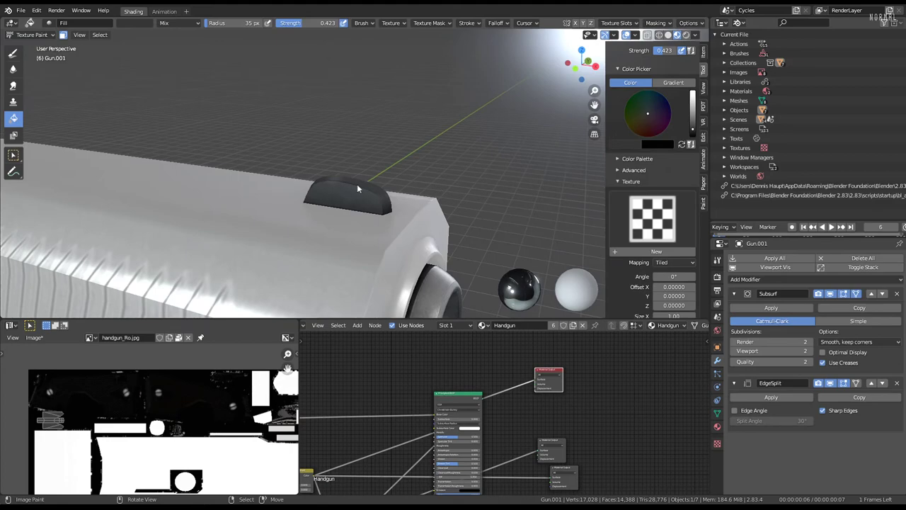
mouse_move(357, 185)
middle_mouse_down()
mouse_move(420, 168)
mouse_move(287, 177)
middle_mouse_up()
Return to Object Mode and fit the whole material node tree in the node editor.
left_click(32, 35)
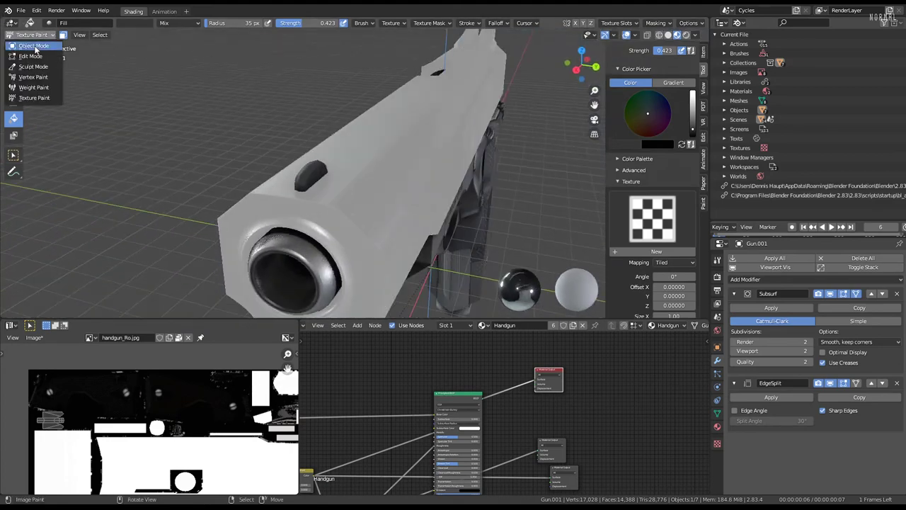
left_click(32, 46)
mouse_move(354, 155)
middle_mouse_down()
mouse_move(453, 163)
mouse_move(446, 101)
mouse_move(546, 90)
mouse_move(619, 97)
mouse_move(449, 148)
mouse_move(523, 156)
mouse_move(234, 150)
middle_mouse_up()
scroll(235, 150, "up", 3)
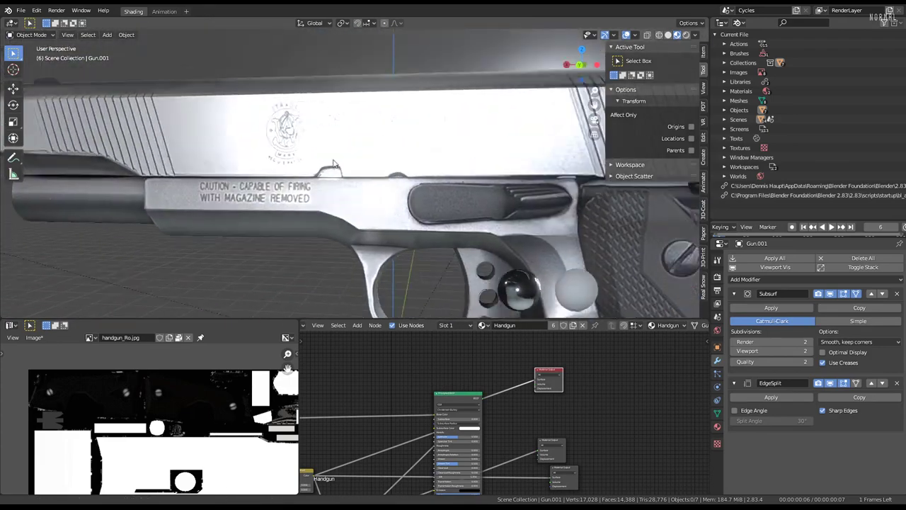
scroll(234, 151, "up", 2)
key("Home")
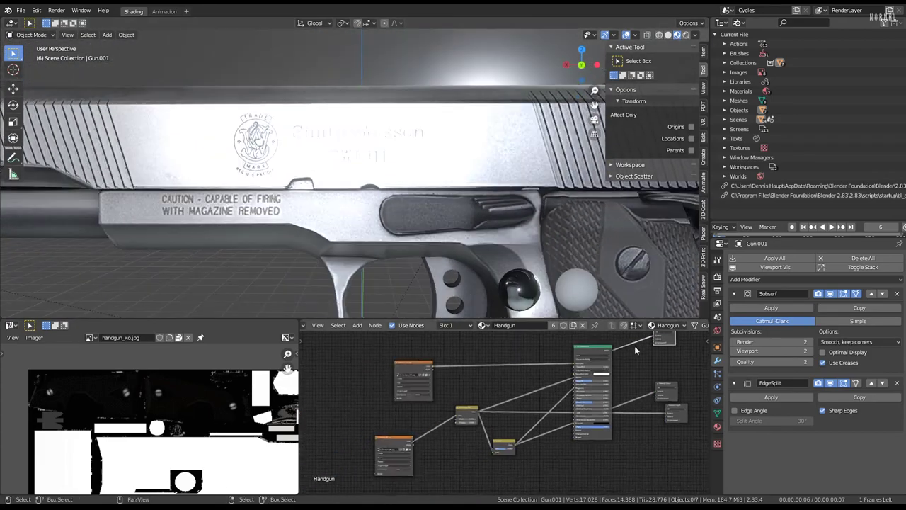
Rearrange the roughness texture, shader and output nodes into a tidier layout.
left_click_drag(412, 440, 388, 439)
left_click_drag(499, 439, 487, 448)
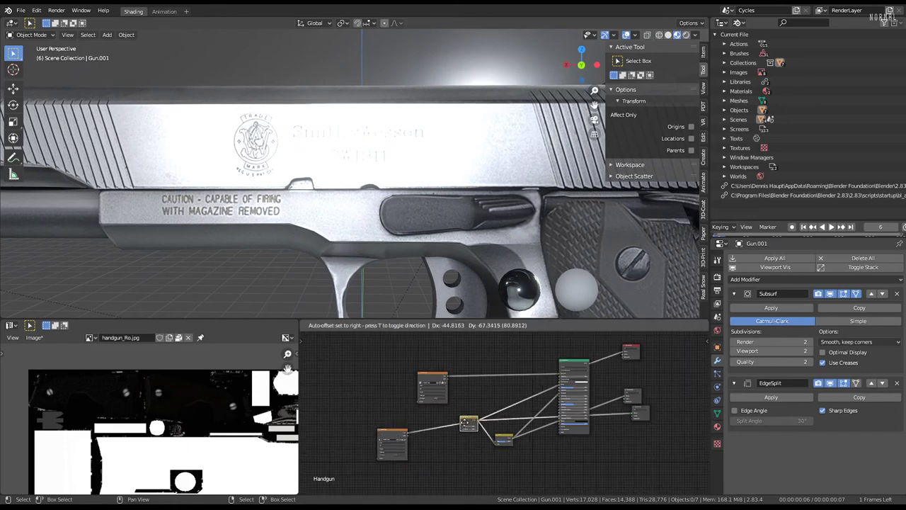
left_click(491, 449)
scroll(503, 407, "up", 1)
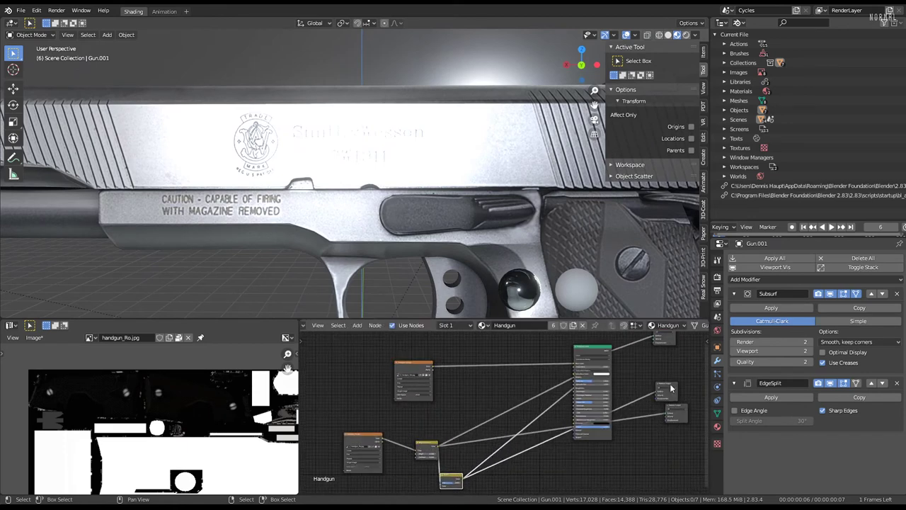
left_click_drag(671, 390, 663, 471)
middle_click_drag(663, 471, 542, 438)
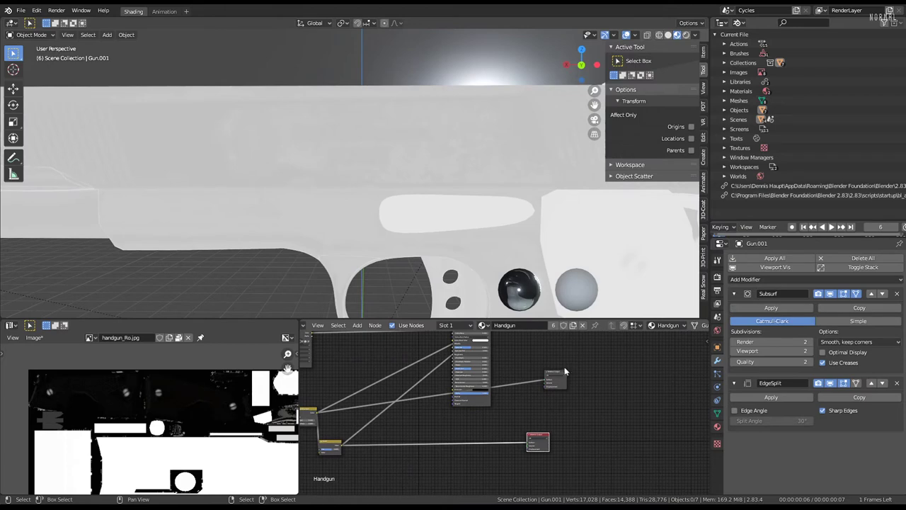
left_click_drag(565, 373, 556, 398)
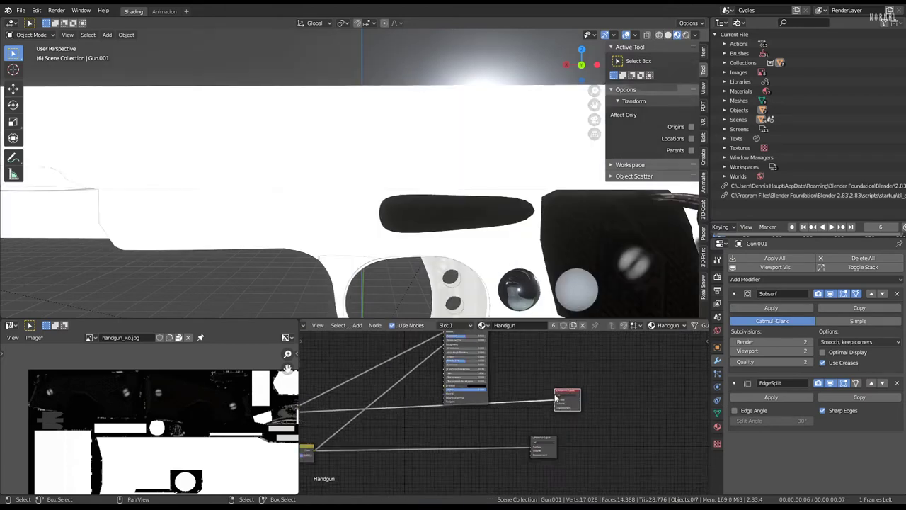
middle_click_drag(556, 398, 613, 343)
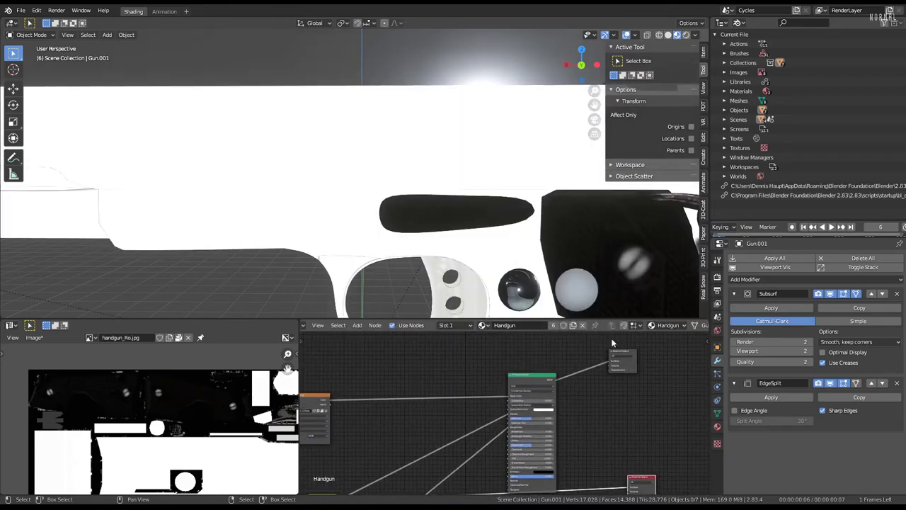
left_click(613, 347)
middle_click_drag(439, 419, 495, 394)
left_click_drag(397, 378, 354, 360)
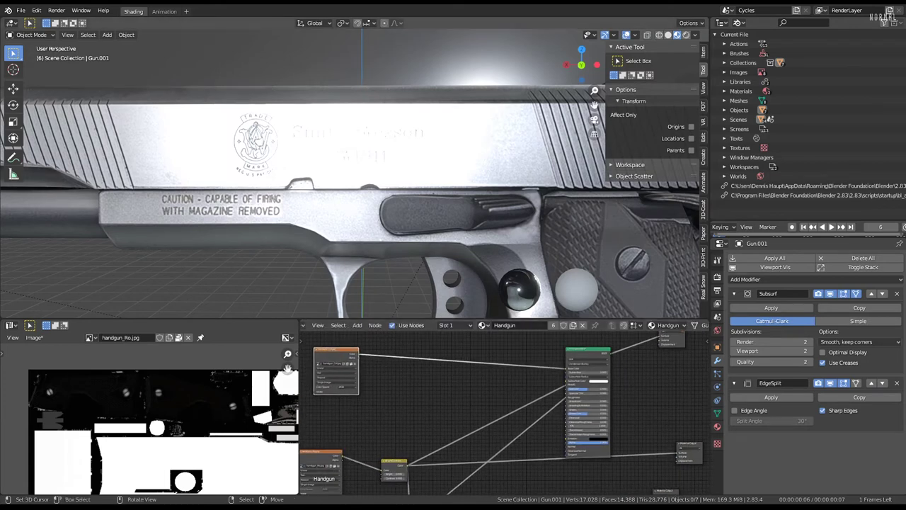
Save Handgun_2.9_Version.blend and all painted images.
left_click(12, 10)
left_click(46, 95)
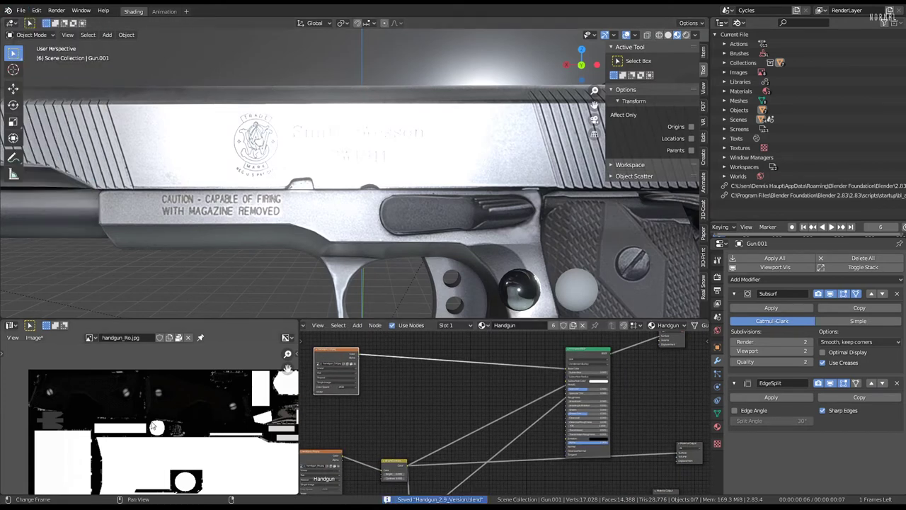
left_click(34, 338)
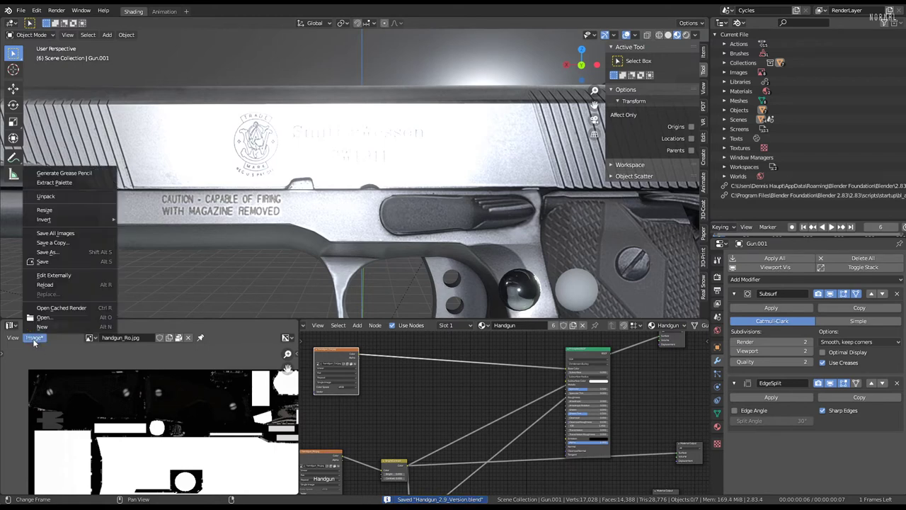
left_click(55, 233)
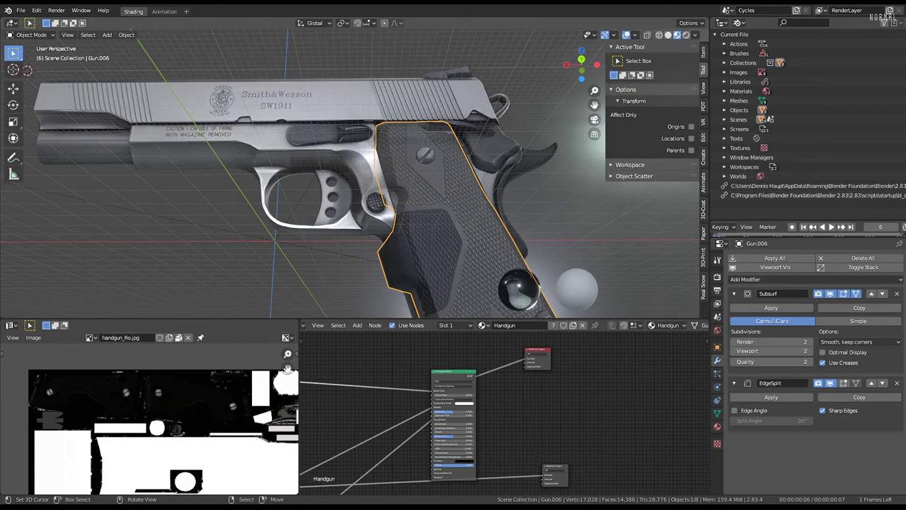
Zoom in on the grip and view it in Rendered shading.
scroll(399, 219, "up", 2)
scroll(345, 191, "up", 1)
scroll(378, 203, "up", 1)
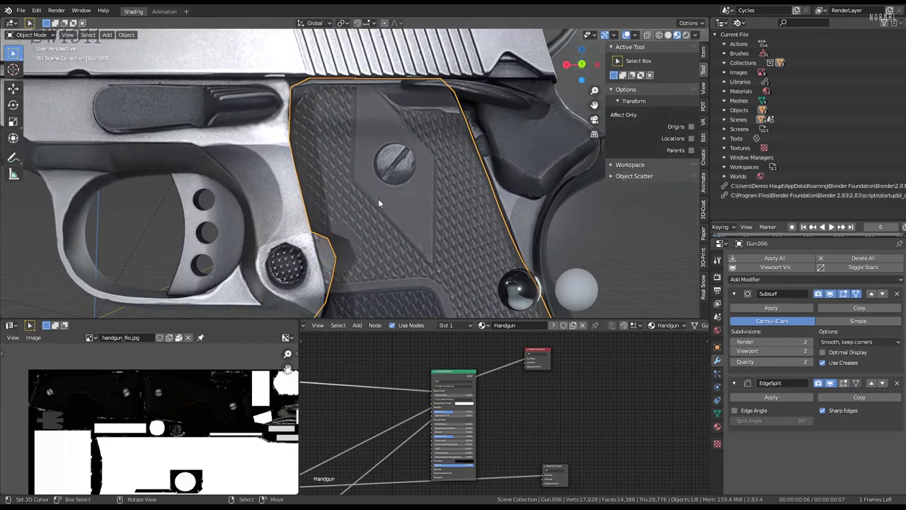
left_click(685, 35)
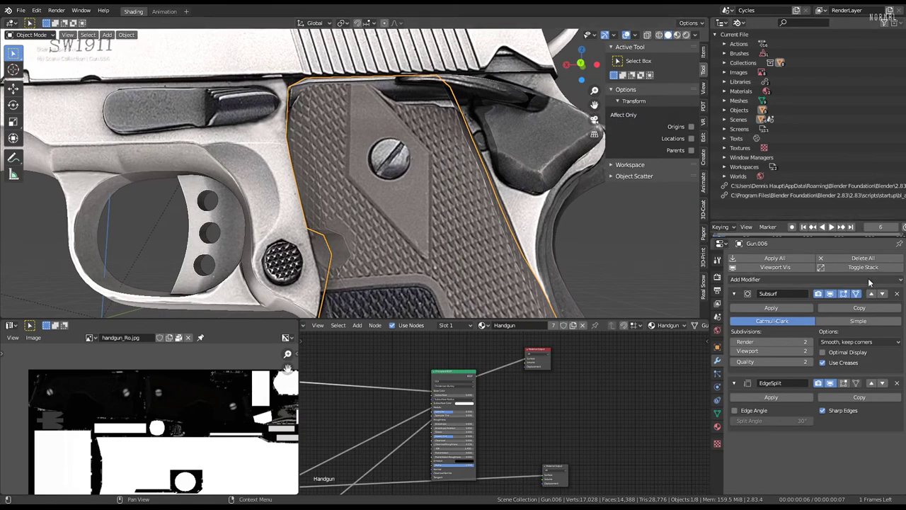
Move the grip's yellow Image Texture node and the small output node up in the Shader Editor.
scroll(453, 396, "down", 1)
middle_click_drag(503, 424, 528, 394)
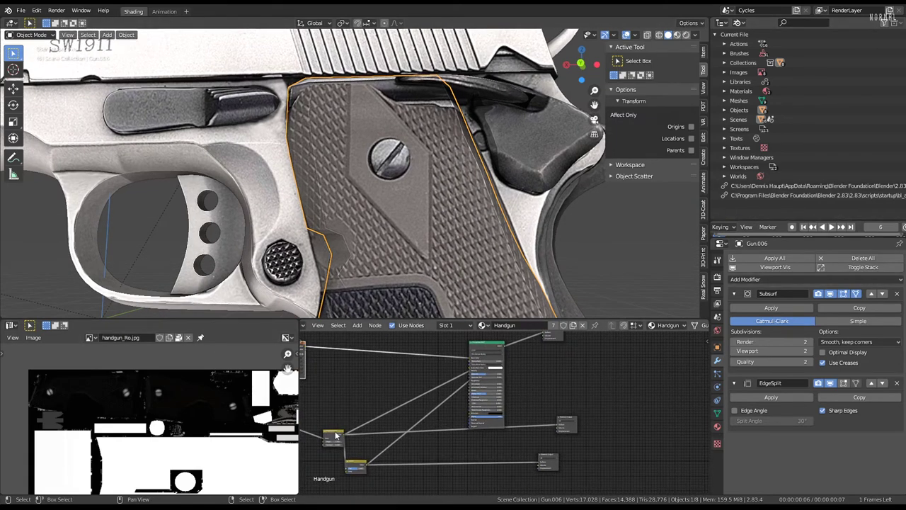
left_click_drag(336, 435, 346, 384)
left_click_drag(567, 421, 564, 403)
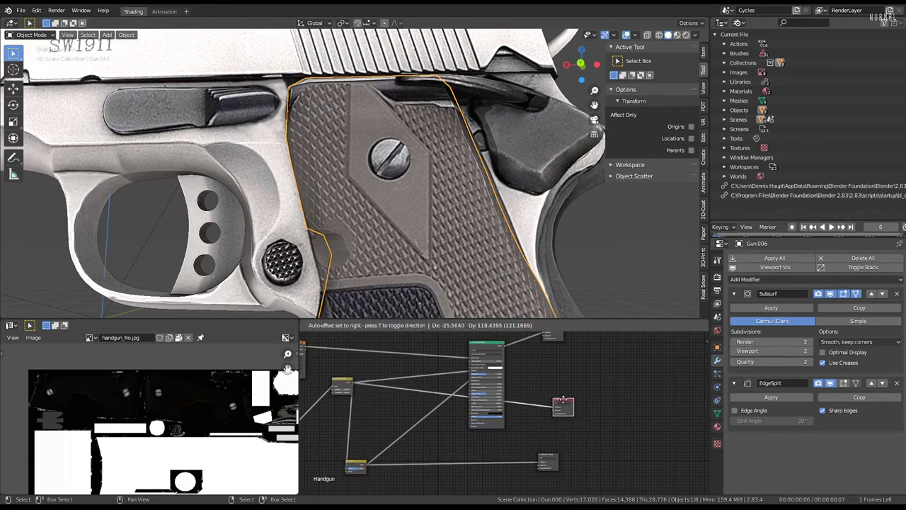
Compare the grip's worn finish in Material Preview and Rendered shading, ending in Material Preview.
left_click(677, 35)
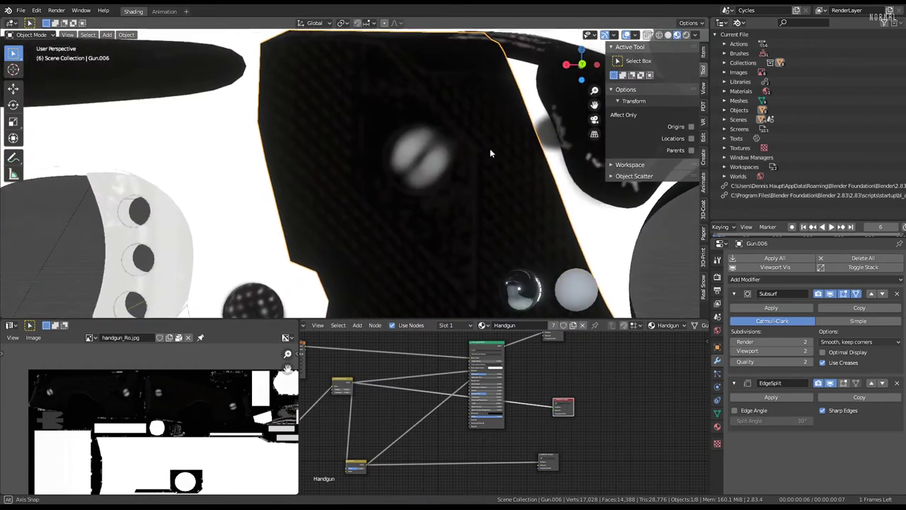
scroll(424, 382, "up", 2)
scroll(425, 383, "up", 1)
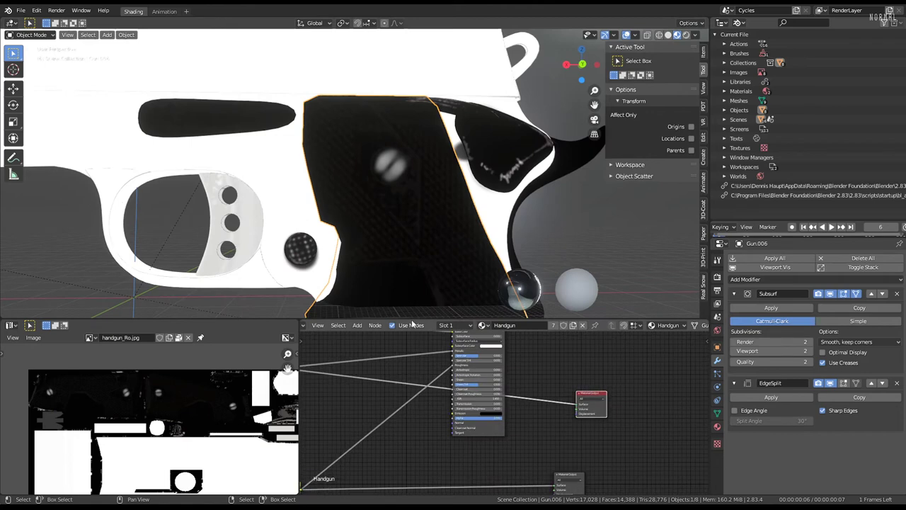
scroll(396, 184, "down", 2)
scroll(395, 356, "up", 1)
scroll(415, 206, "up", 2)
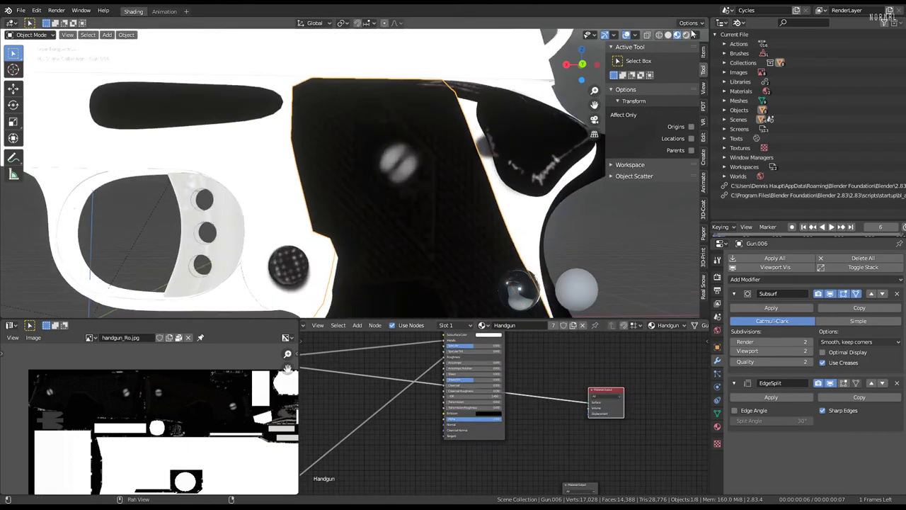
left_click(686, 35)
left_click(677, 35)
Orbit around the grip to inspect it, and fit all its shader nodes in view with Home.
left_click(21, 35)
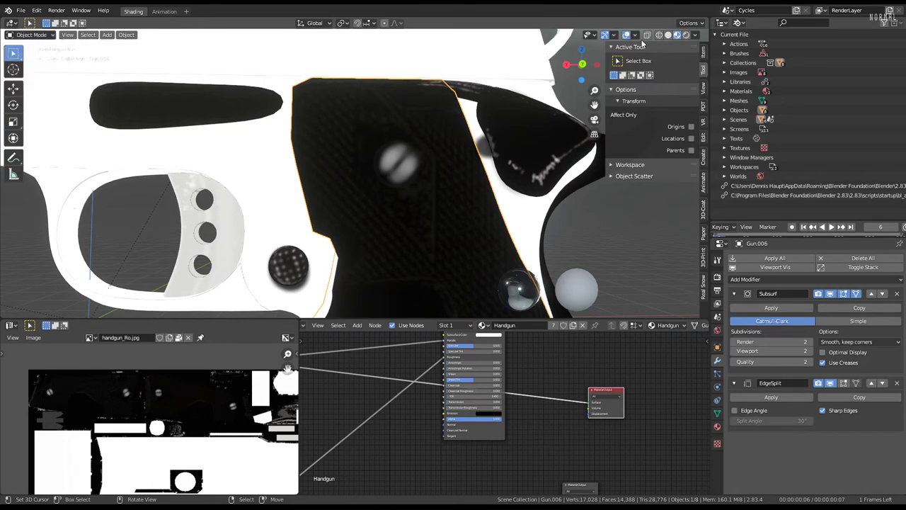
middle_click_drag(616, 375, 608, 435)
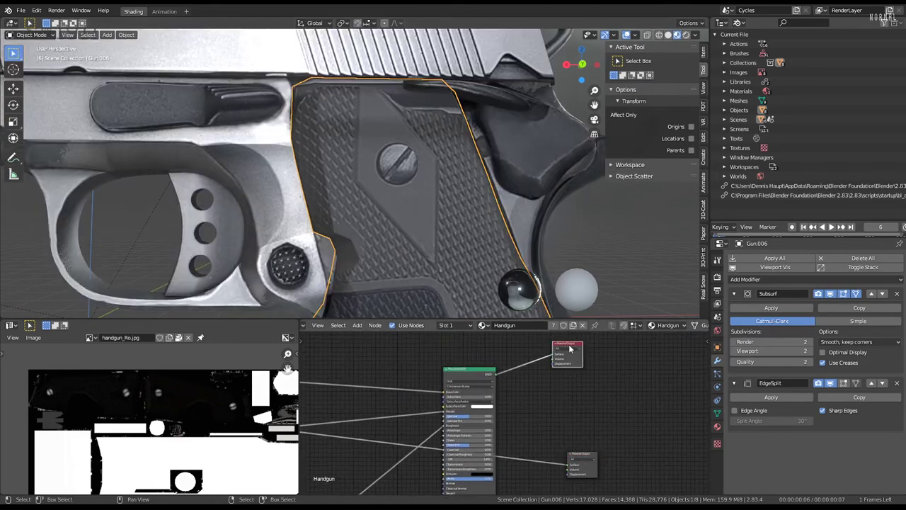
mouse_move(493, 226)
middle_mouse_down()
mouse_move(408, 234)
mouse_move(372, 153)
mouse_move(467, 232)
middle_mouse_up()
scroll(397, 210, "down", 5)
scroll(377, 153, "up", 4)
scroll(466, 233, "up", 3)
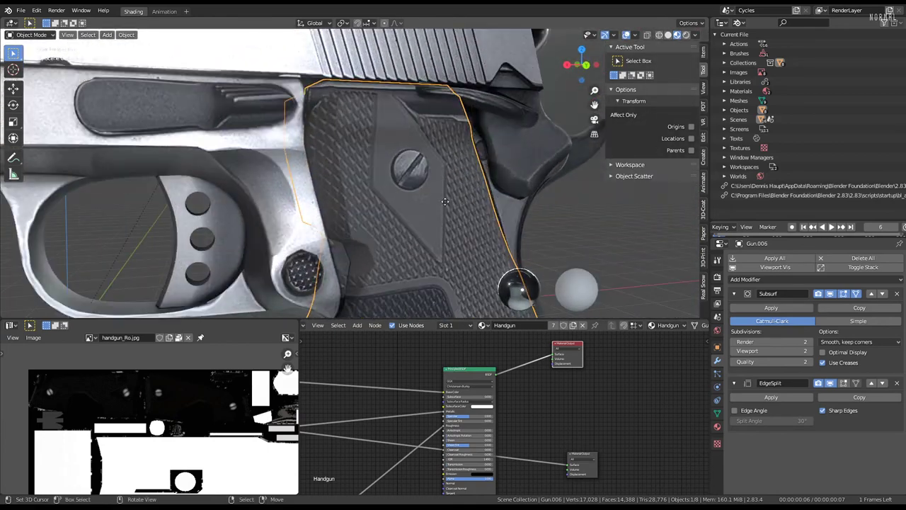
key("g")
right_click(601, 207)
mouse_move(601, 208)
middle_mouse_down()
mouse_move(385, 171)
mouse_move(447, 217)
middle_mouse_up()
key("Home")
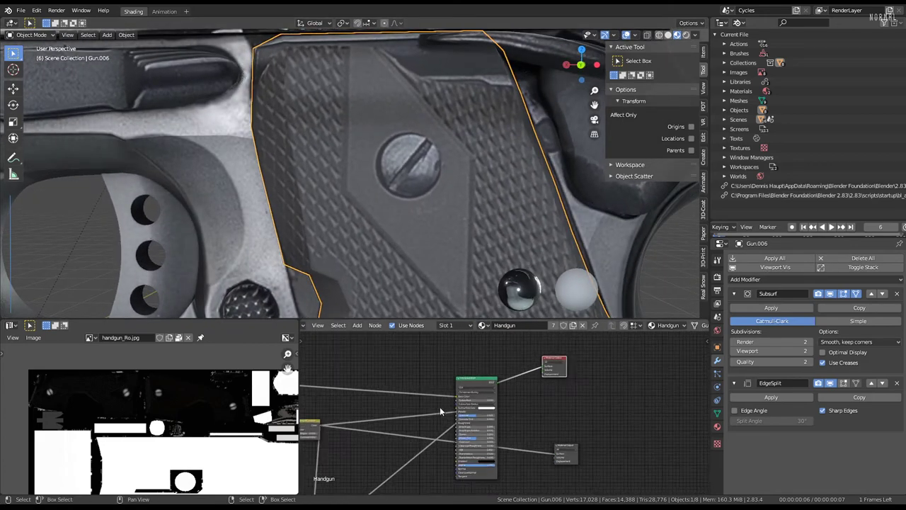
scroll(392, 414, "up", 2)
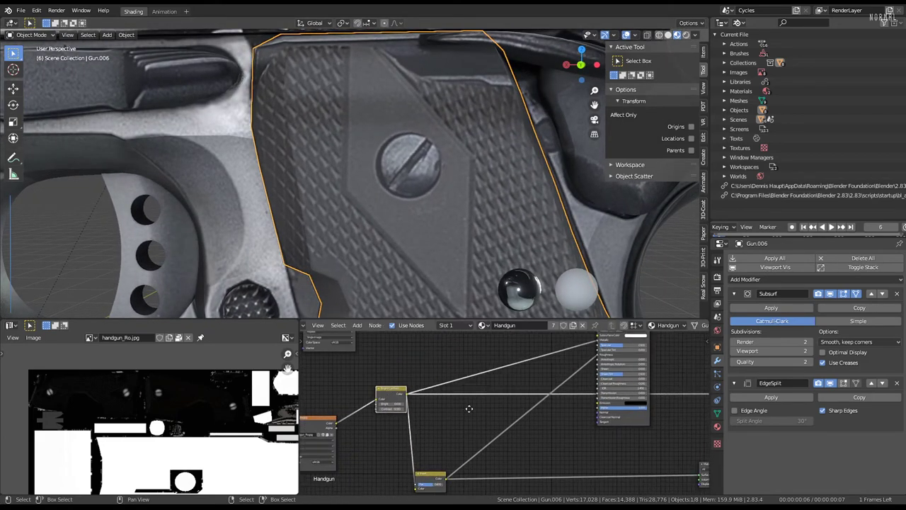
Activate the roughness Material Output nodes to preview the grayscale texture, and frame all nodes.
scroll(655, 407, "right", 3, "ctrl")
left_click(651, 414)
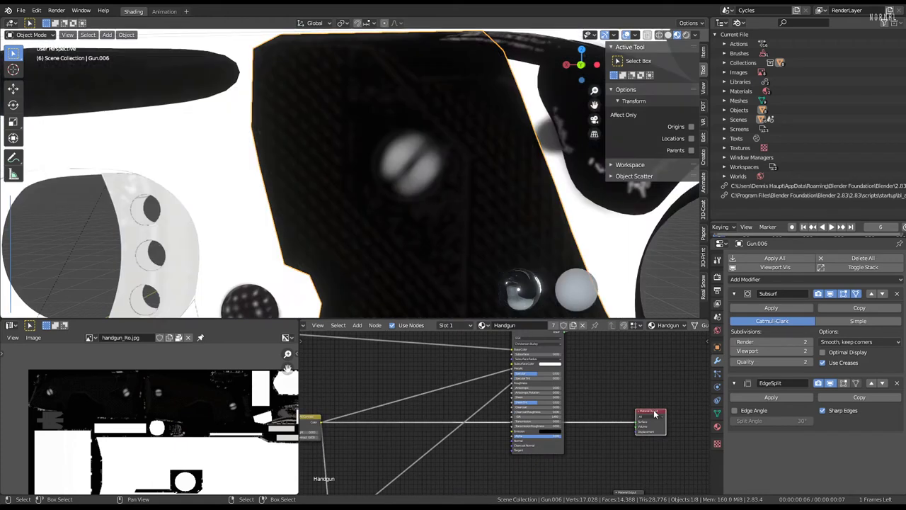
left_click(624, 432, "ctrl+shift")
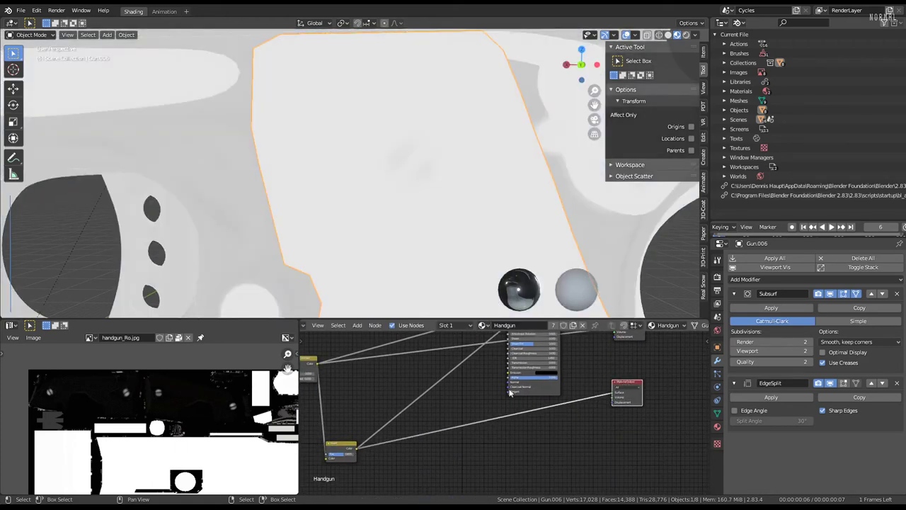
key("Home")
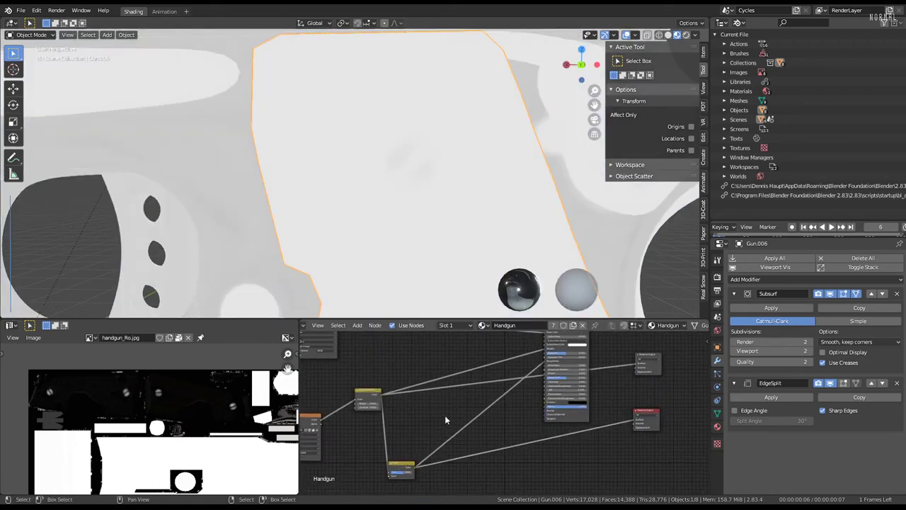
Move the small yellow node up and to the right in the Shader Editor.
mouse_move(404, 468)
left_mouse_down()
mouse_move(452, 411)
mouse_move(446, 423)
left_mouse_up()
scroll(486, 383, "up", 2)
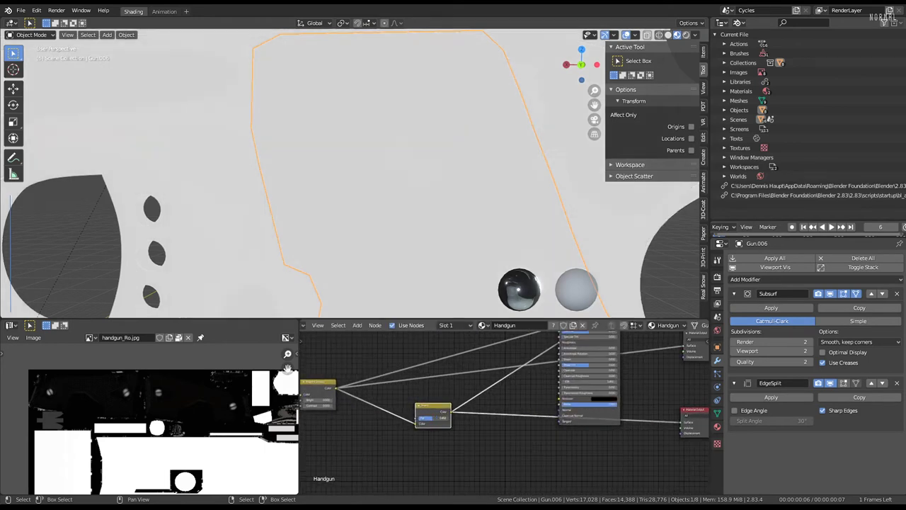
scroll(532, 368, "down", 1)
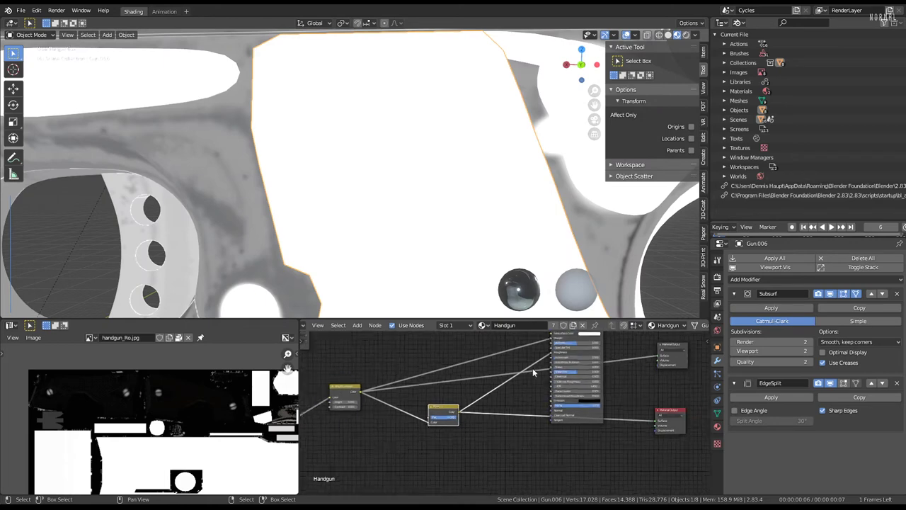
scroll(630, 350, "down", 1)
Show the finished grip material and orbit to a close side view of the grip.
left_click(599, 341)
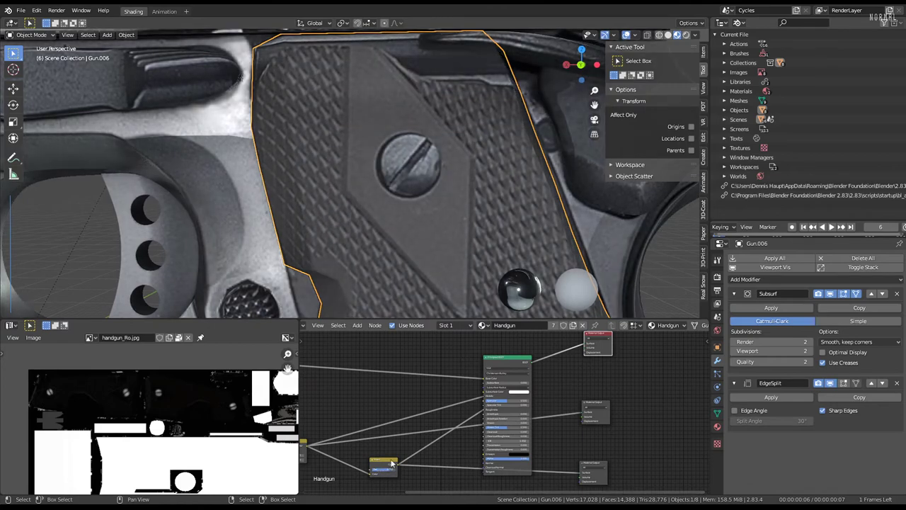
scroll(589, 334, "down", 1)
scroll(455, 166, "down", 5)
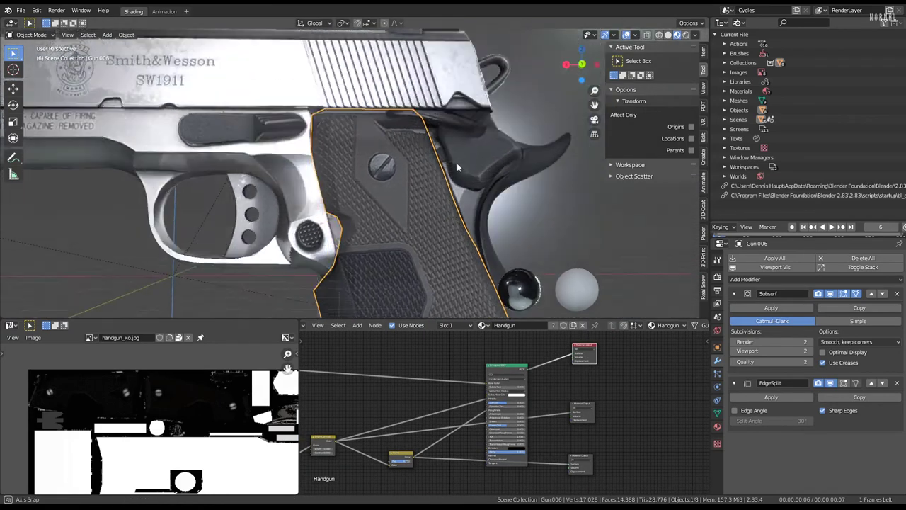
mouse_move(456, 162)
middle_mouse_down()
mouse_move(386, 177)
mouse_move(475, 193)
middle_mouse_up()
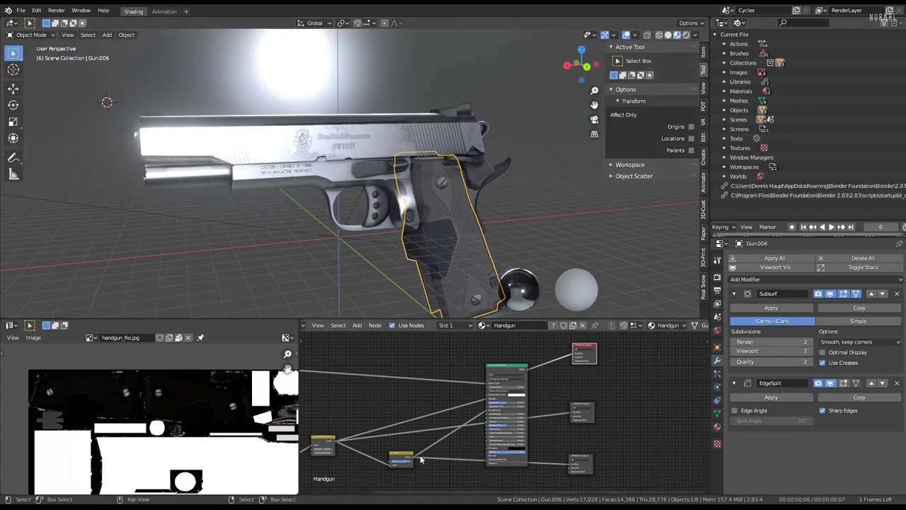
scroll(420, 455, "up", 1)
scroll(398, 495, "up", 1)
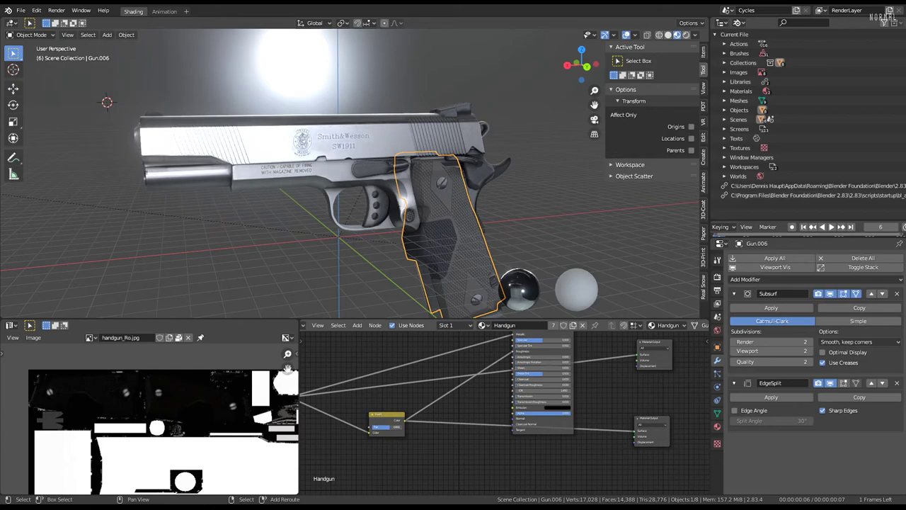
scroll(450, 207, "up", 3)
mouse_move(449, 207)
middle_mouse_down()
mouse_move(370, 200)
mouse_move(428, 196)
mouse_move(424, 178)
middle_mouse_up()
scroll(424, 178, "up", 2)
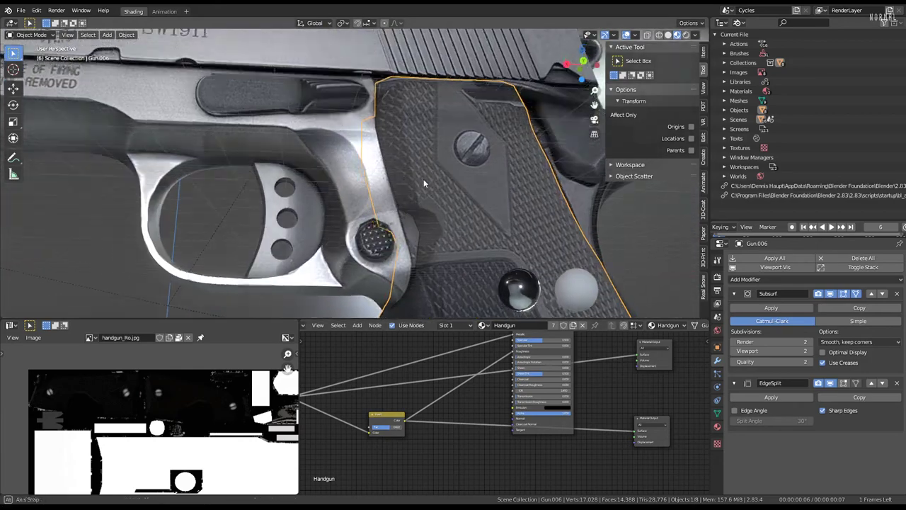
scroll(431, 180, "up", 2)
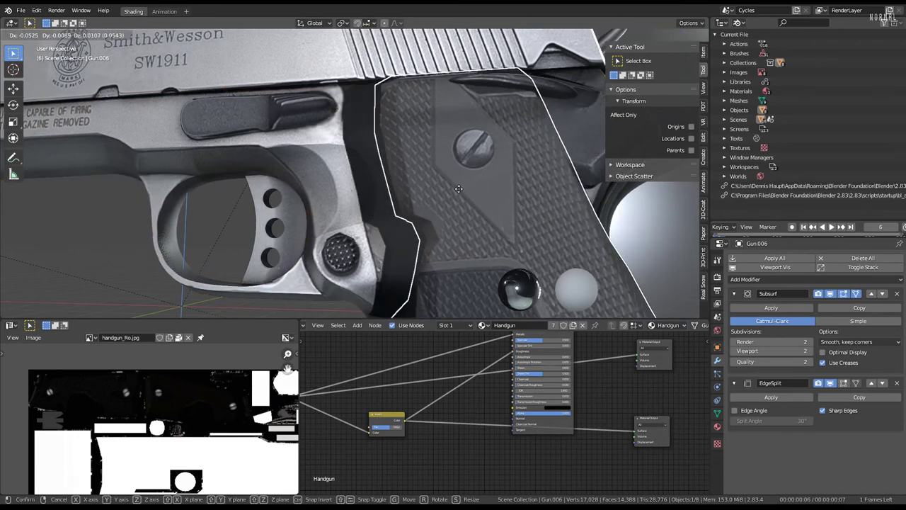
scroll(676, 375, "up", 2)
scroll(604, 403, "up", 2)
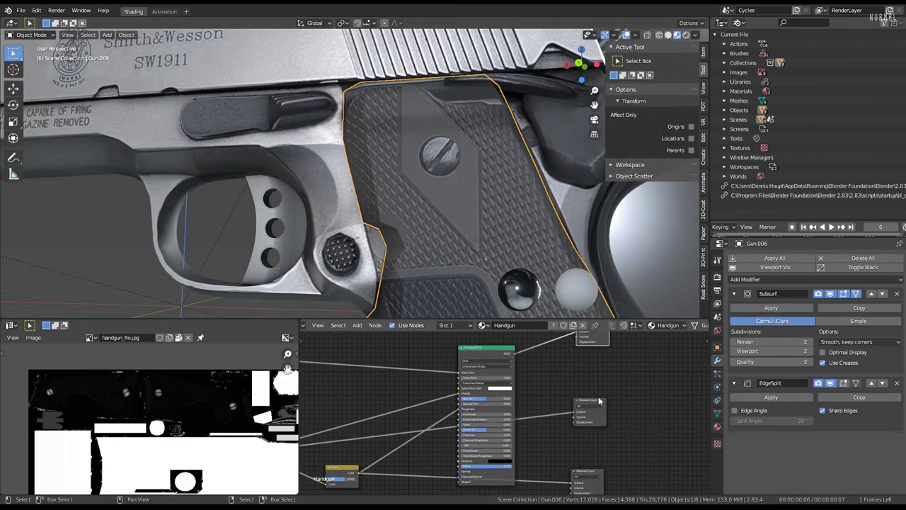
Reposition the Material Output node and reactivate the black-and-white roughness preview on the grip.
left_click(597, 402, "ctrl+shift")
mouse_move(598, 402)
middle_mouse_down()
mouse_move(507, 390)
mouse_move(447, 400)
middle_mouse_up()
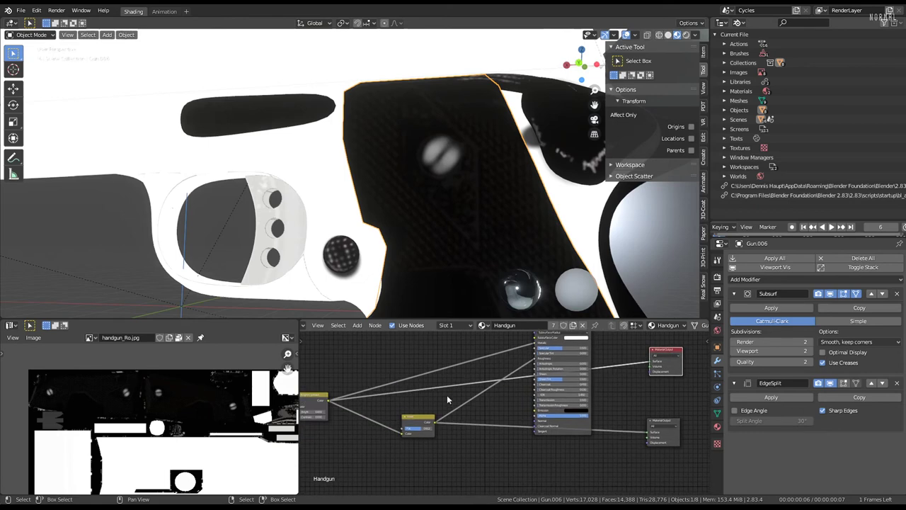
left_click(662, 424)
left_click_drag(662, 423, 657, 405)
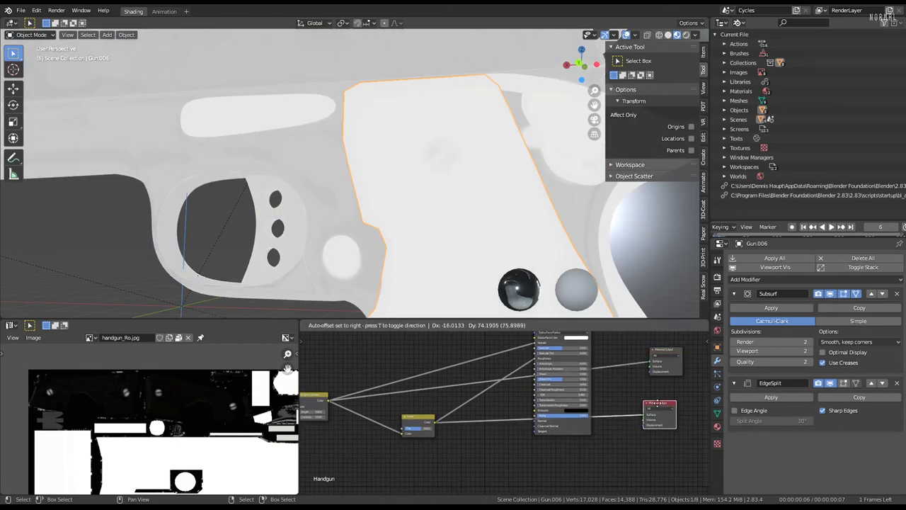
middle_click_drag(528, 244, 525, 239)
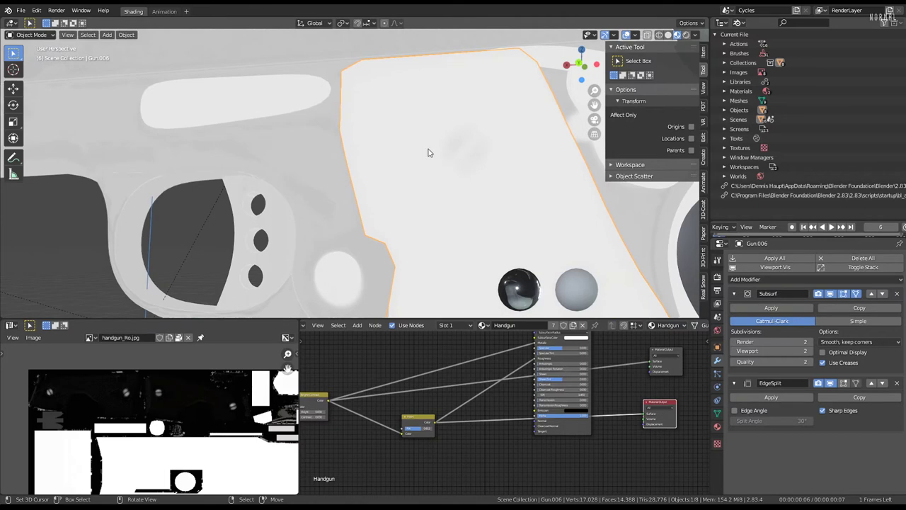
left_click(670, 350)
Switch to Texture Paint mode with the Draw tool.
left_click(28, 35)
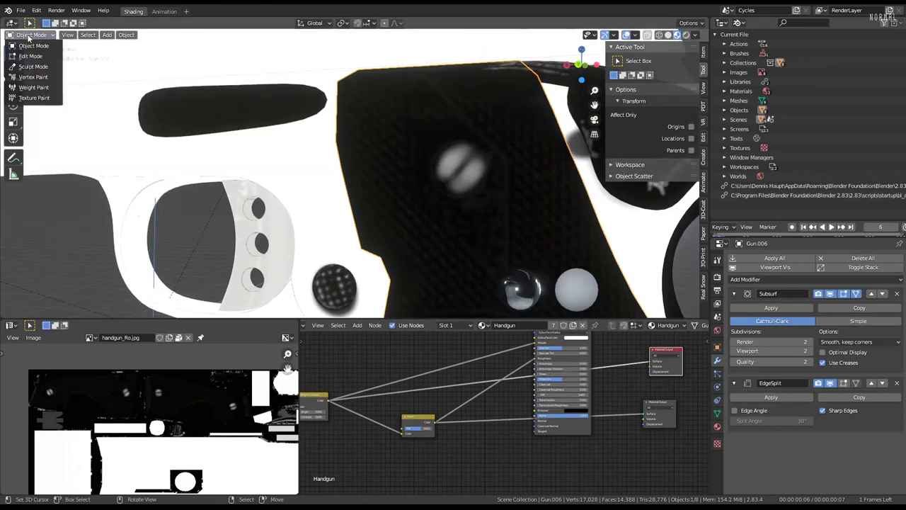
left_click(34, 97)
scroll(401, 150, "up", 3)
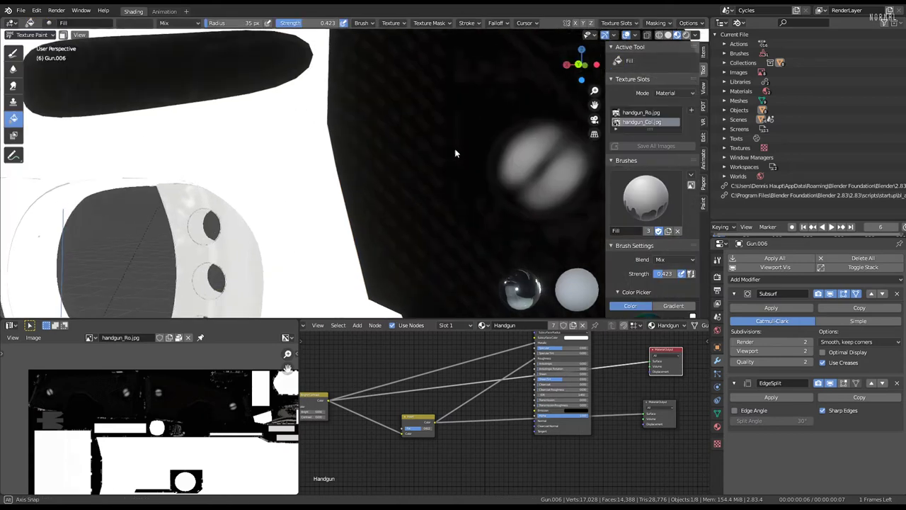
scroll(400, 150, "up", 2)
left_click(12, 54)
scroll(290, 132, "down", 2)
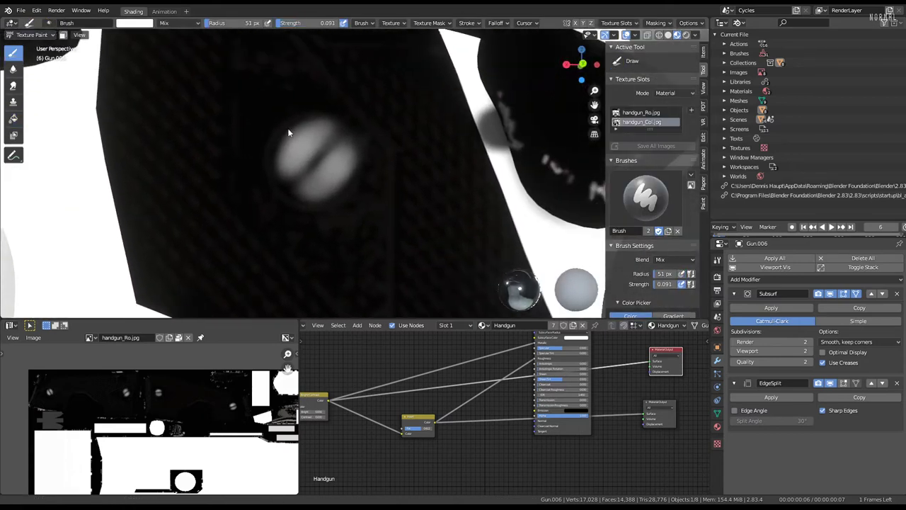
scroll(188, 180, "down", 2)
scroll(350, 170, "up", 4)
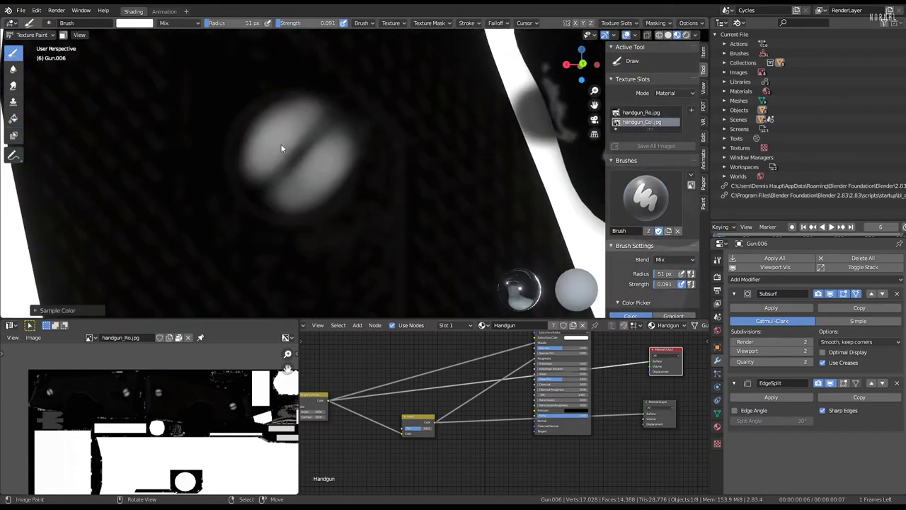
scroll(277, 140, "down", 4)
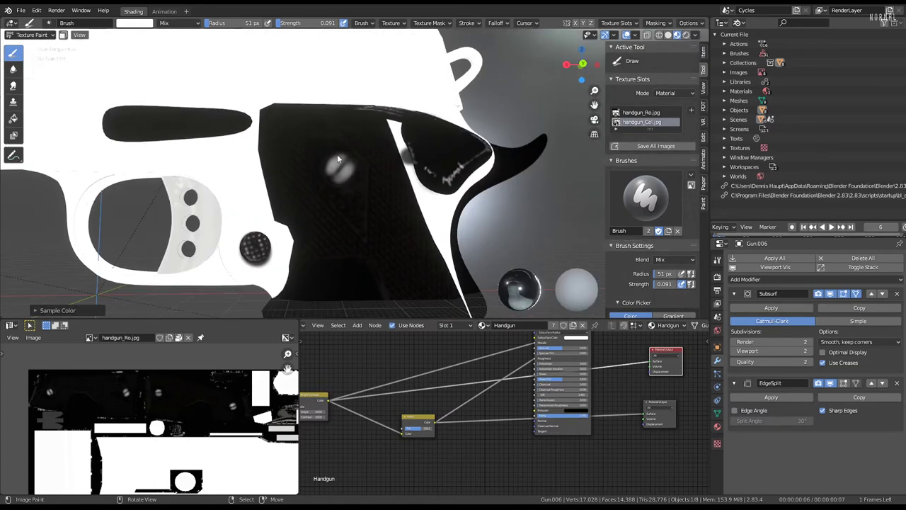
Enter Edit Mode and select all the grip's faces so its UVs show over handgun_Ro.jpg.
key("Tab")
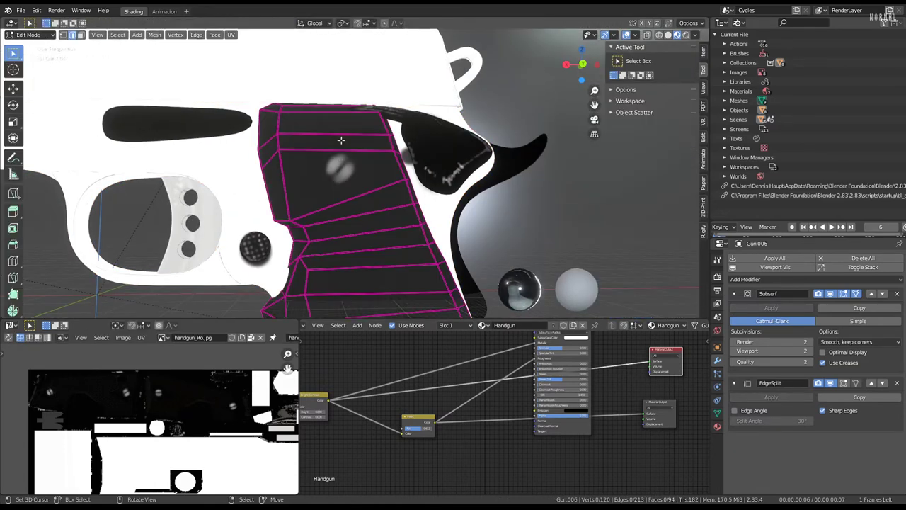
key("Tab")
key("Tab")
key("a")
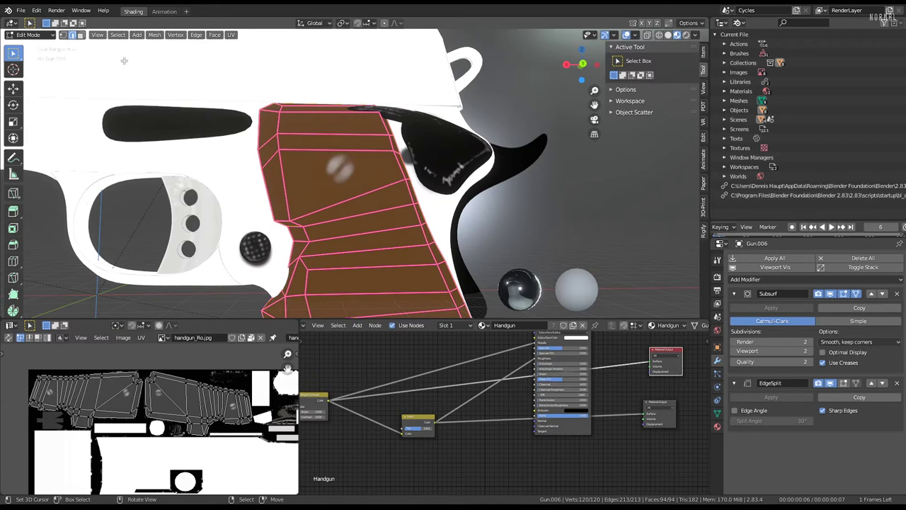
key("alt+a")
key("a")
left_click(41, 34)
Return to Texture Paint mode and sample white as the brush colour.
left_click(41, 98)
scroll(327, 138, "up", 5)
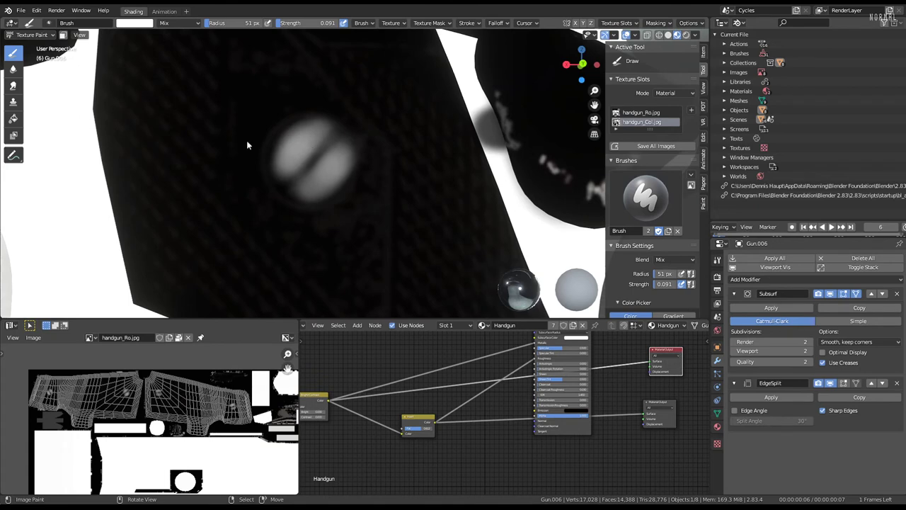
left_click(70, 169)
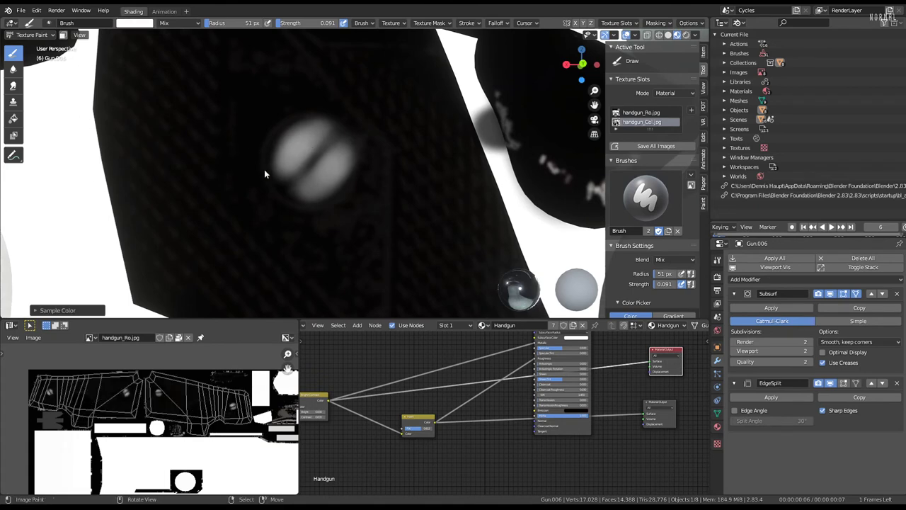
Set the brush radius to 46 px and the strength to 0.365.
key("f")
left_click(281, 186)
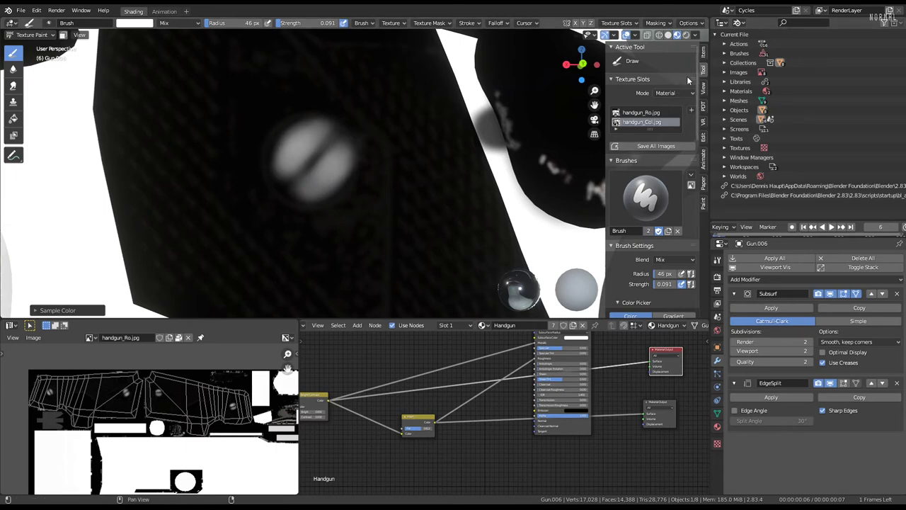
scroll(665, 194, "down", 3)
key("BackSpace")
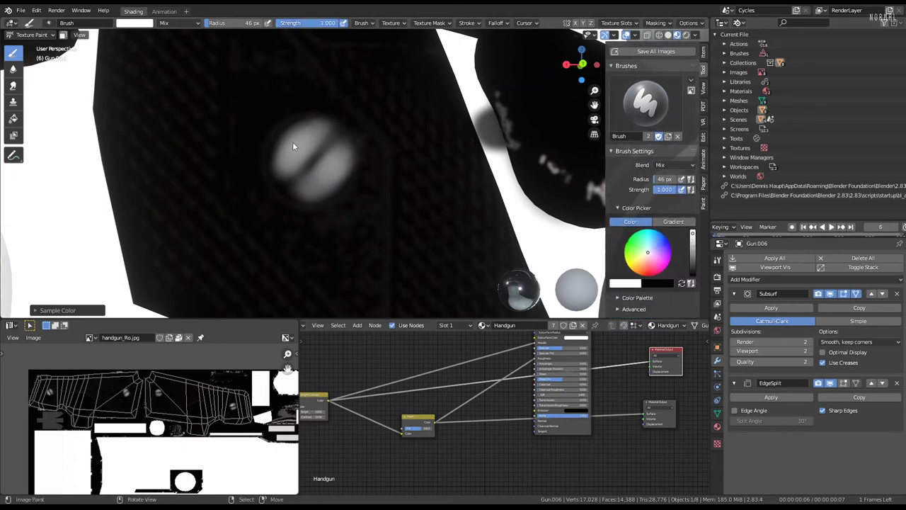
left_click_drag(664, 189, 641, 189)
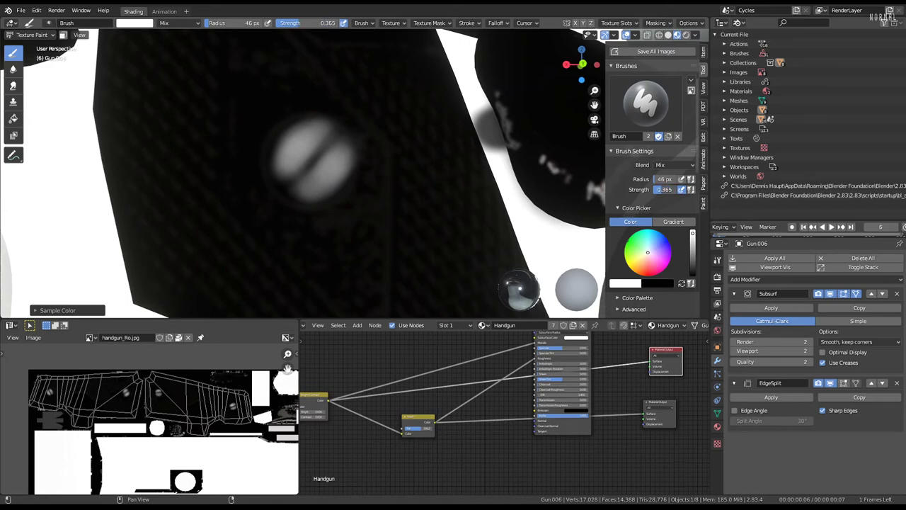
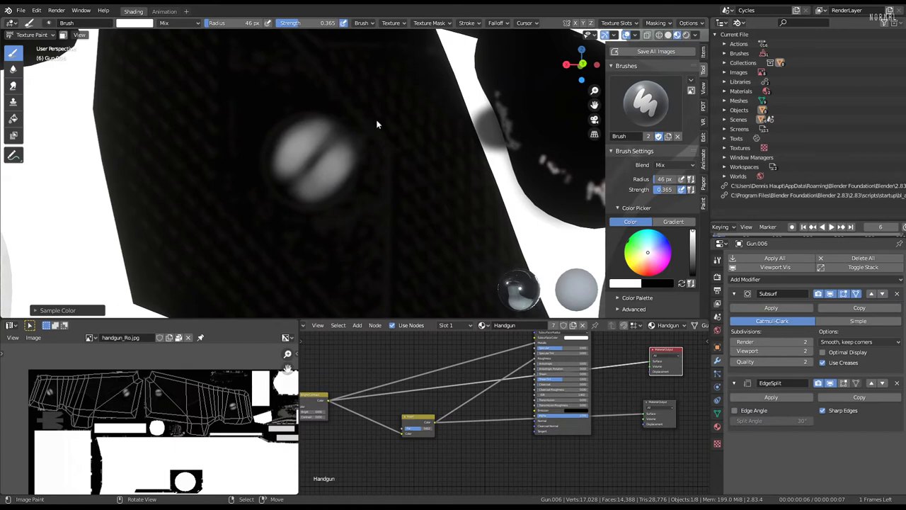
Take Gun.006 out of Texture Paint and into Edit Mode using the mode dropdown.
scroll(346, 174, "down", 4)
scroll(346, 174, "up", 1)
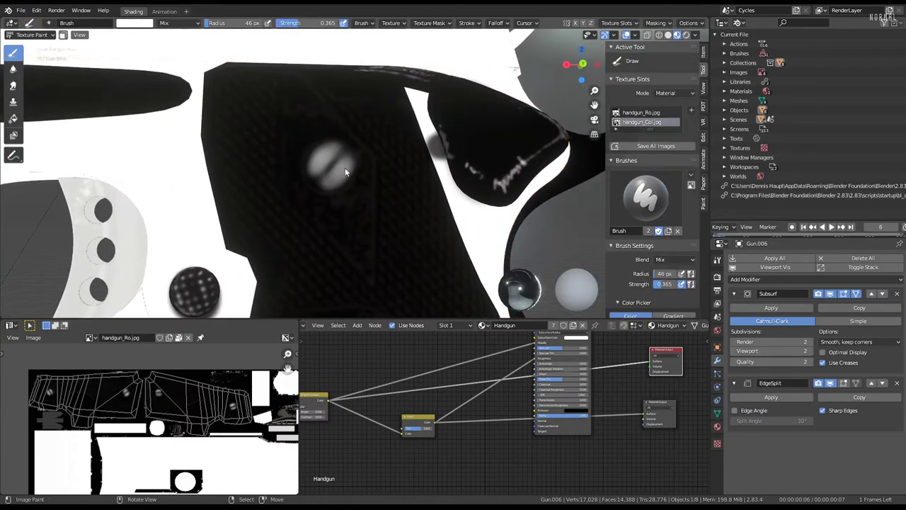
scroll(346, 172, "down", 4)
key("ctrl+z")
scroll(356, 167, "up", 2)
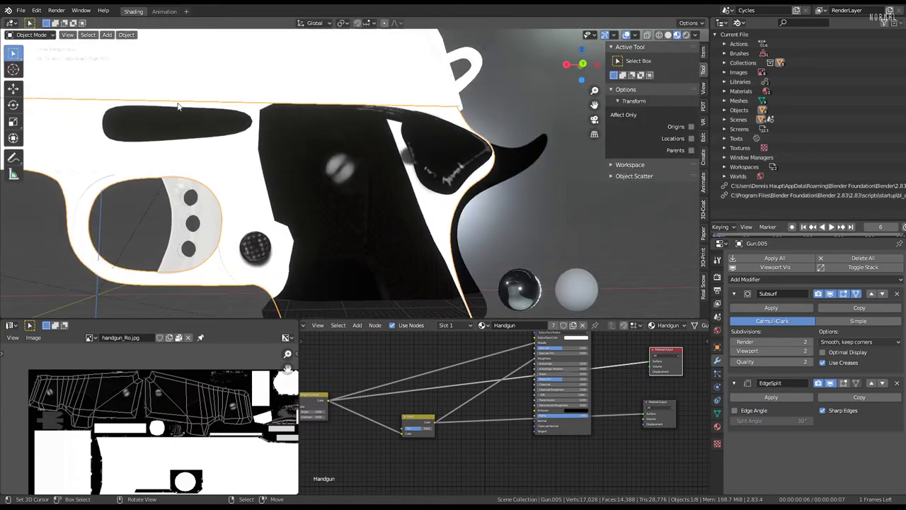
key("ctrl+z")
key("ctrl+z")
left_click(34, 36)
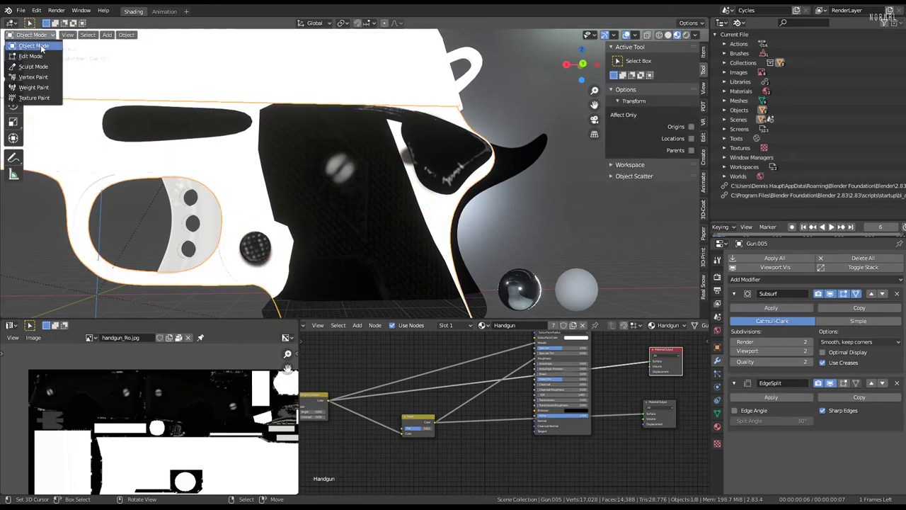
left_click(28, 101)
key("ctrl+z")
key("ctrl+z")
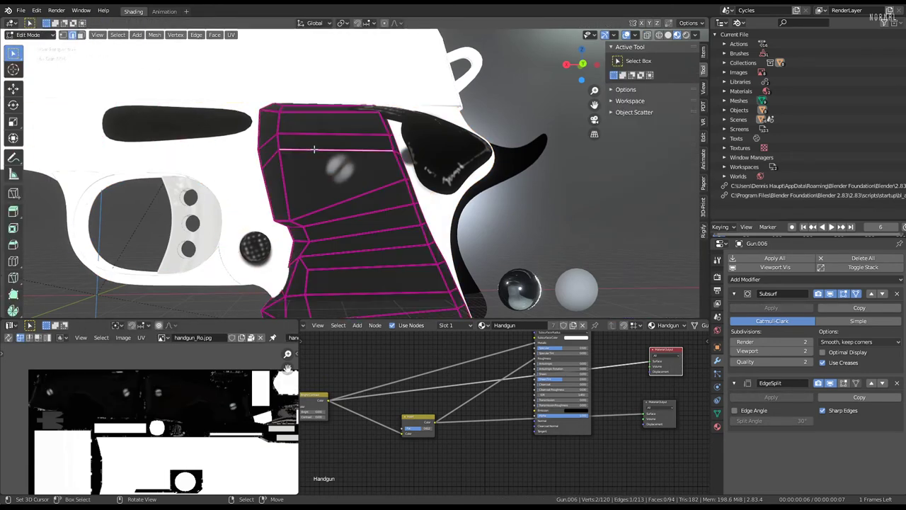
scroll(314, 149, "up", 2)
scroll(315, 149, "up", 2)
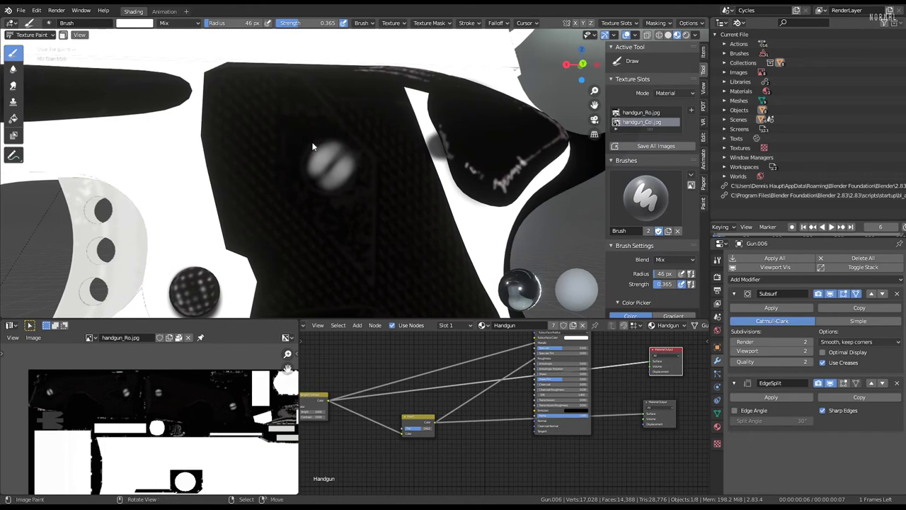
Enable the Face Selection paint mask and frame the masked grip face.
left_click(64, 35)
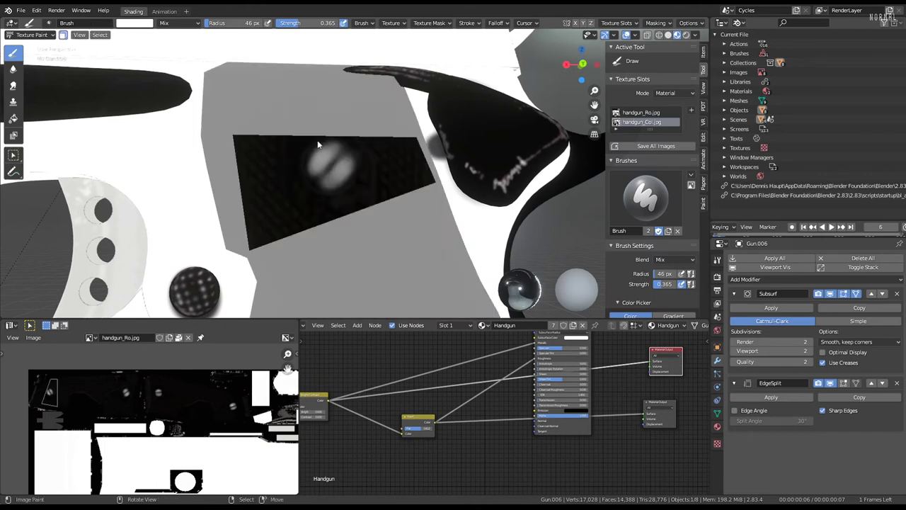
key("KP_Decimal")
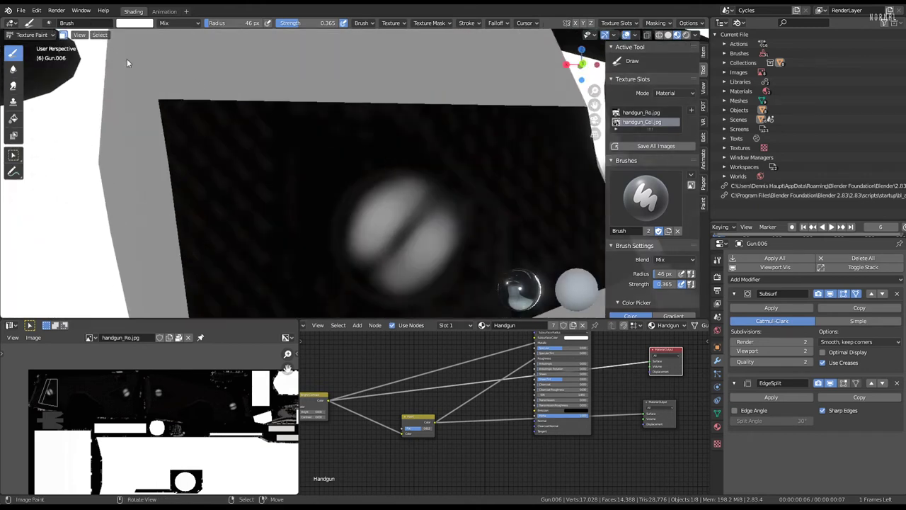
left_click(30, 35)
left_click(35, 102)
middle_click_drag(177, 141, 325, 90)
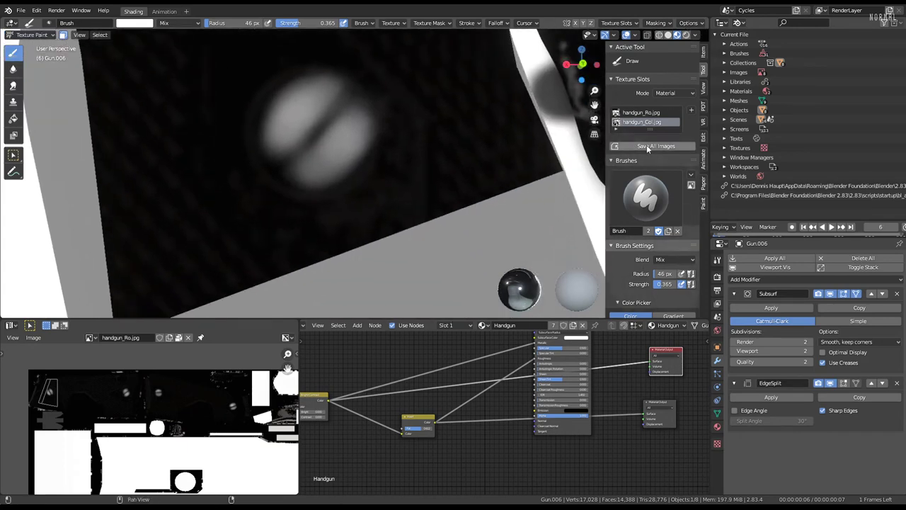
scroll(646, 148, "down", 3)
scroll(646, 149, "down", 2)
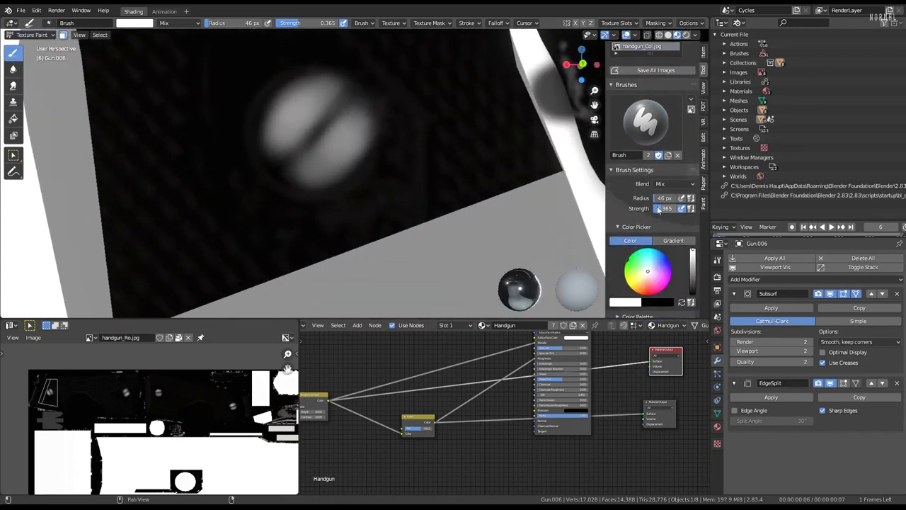
Raise the texture paint brush strength to 0.615.
left_click(359, 126)
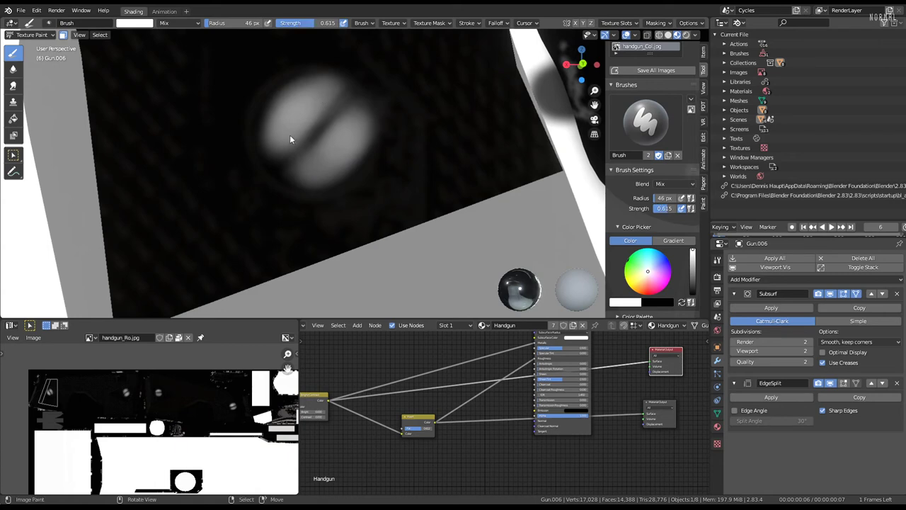
scroll(286, 132, "down", 10)
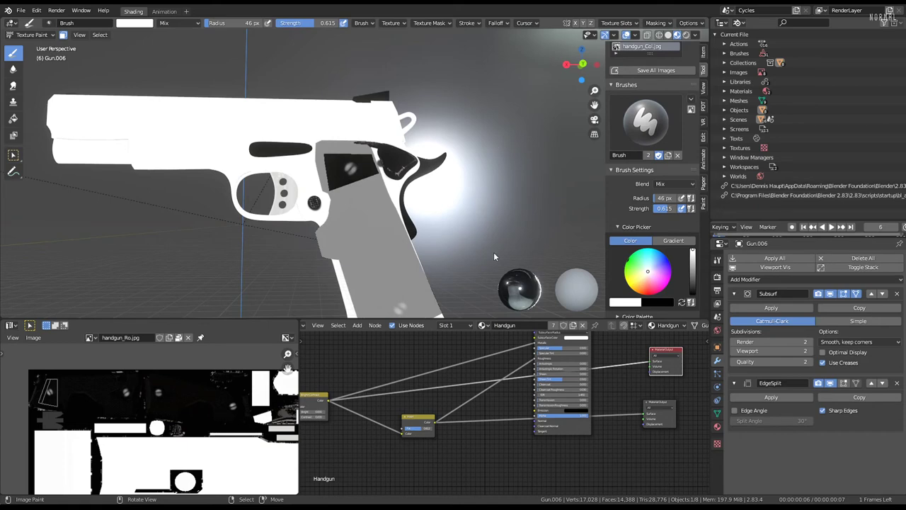
middle_click_drag(496, 396, 453, 424)
scroll(645, 105, "up", 3)
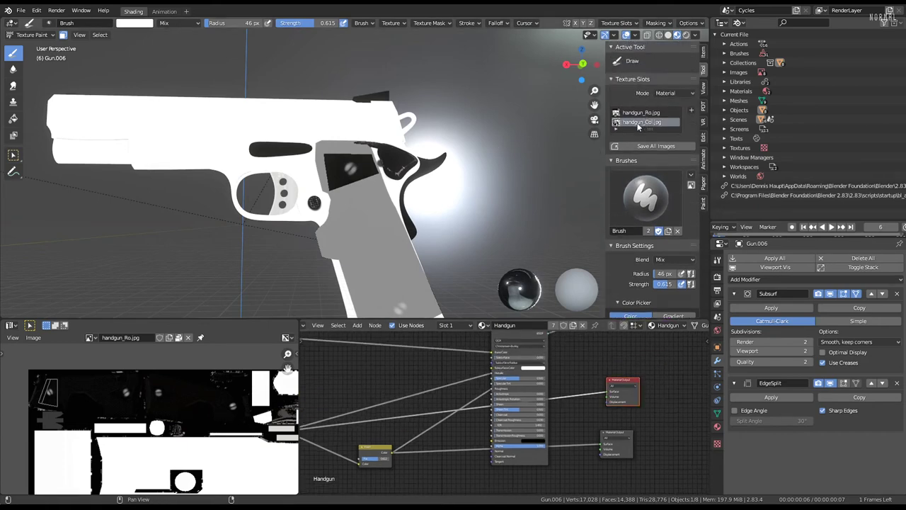
Show handgun_Col.jpg in the Image Editor and keep handgun_Ro.jpg as the paint slot.
double_click(652, 124)
left_click(90, 337)
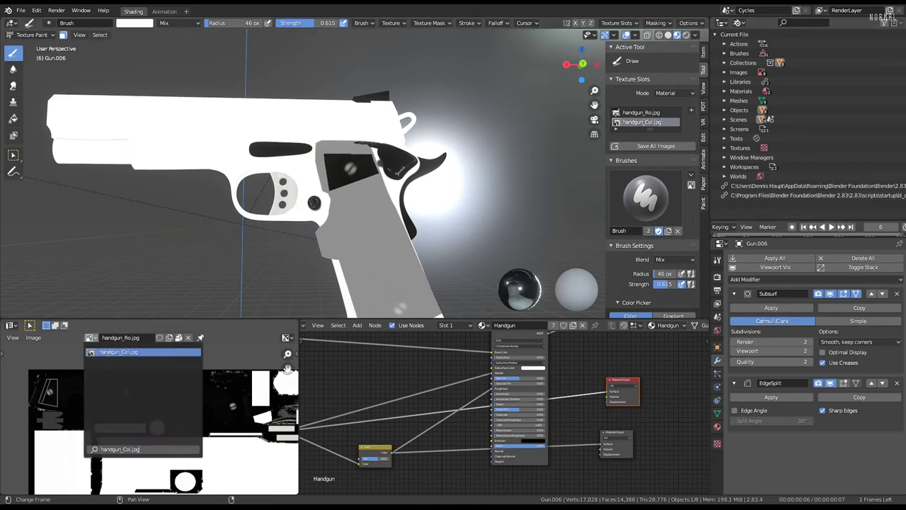
left_click(112, 351)
left_click(36, 337)
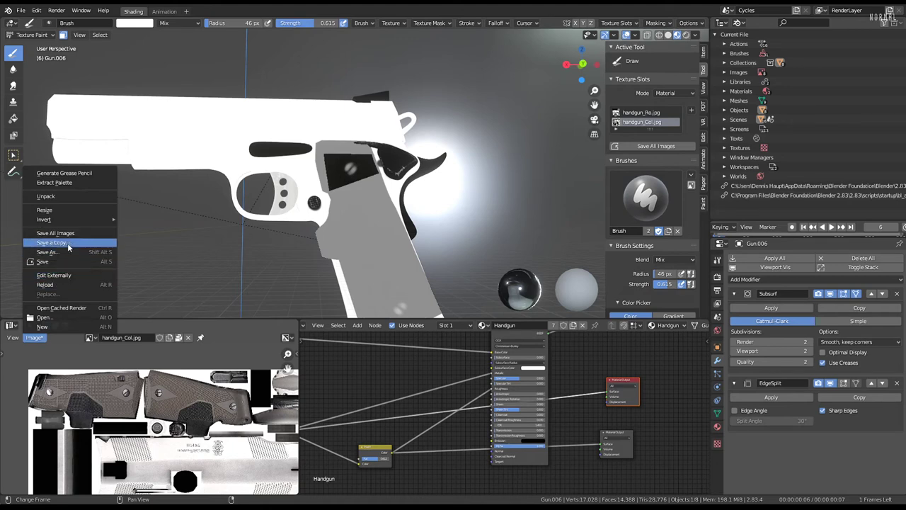
left_click(63, 285)
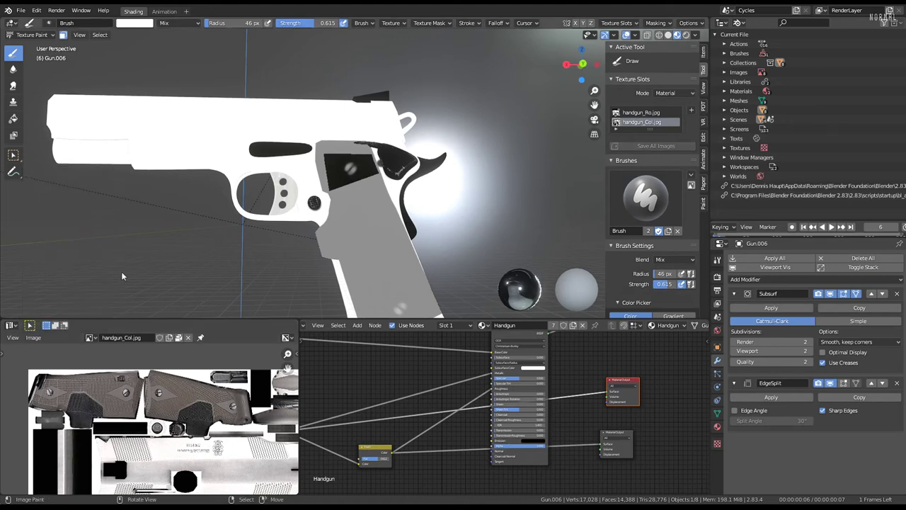
scroll(428, 209, "up", 2)
left_click(656, 117)
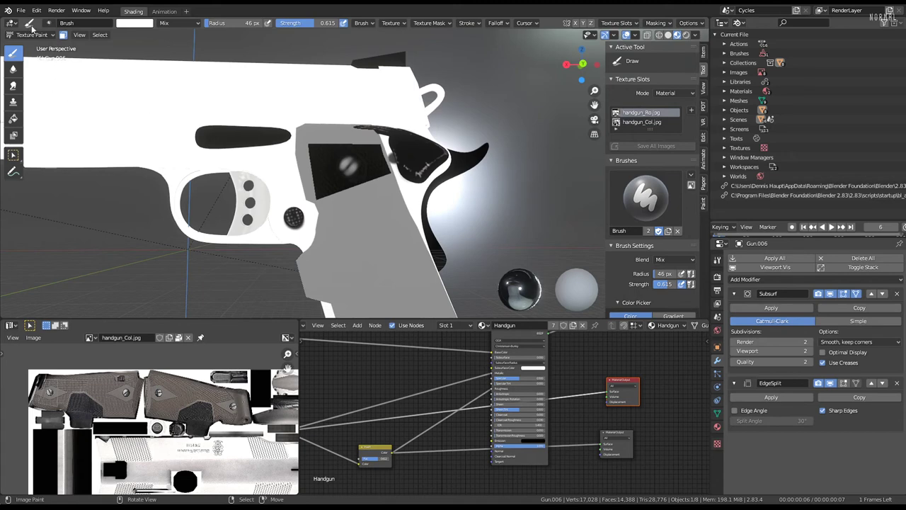
Lower the brush strength to 0.214 with the grip panel in view.
scroll(342, 145, "up", 4)
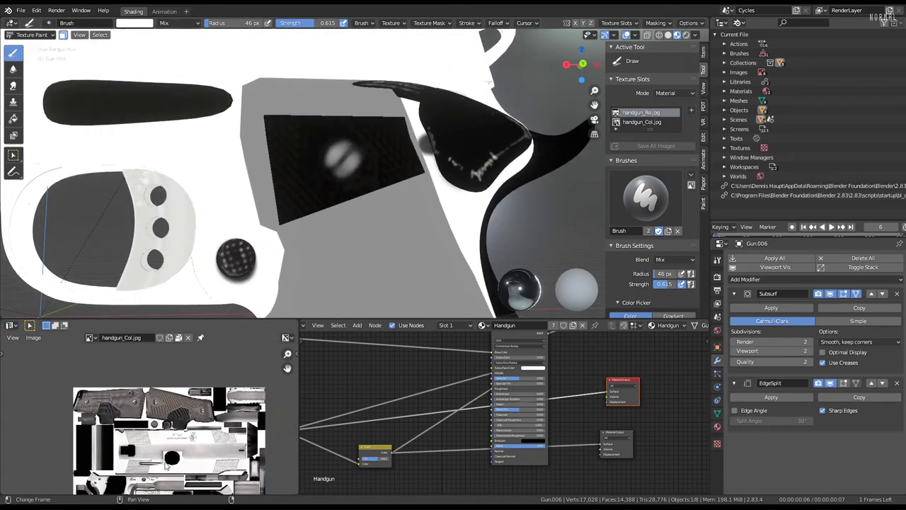
scroll(185, 364, "up", 2)
scroll(185, 364, "up", 1)
scroll(185, 363, "up", 1)
middle_click_drag(186, 364, 191, 489)
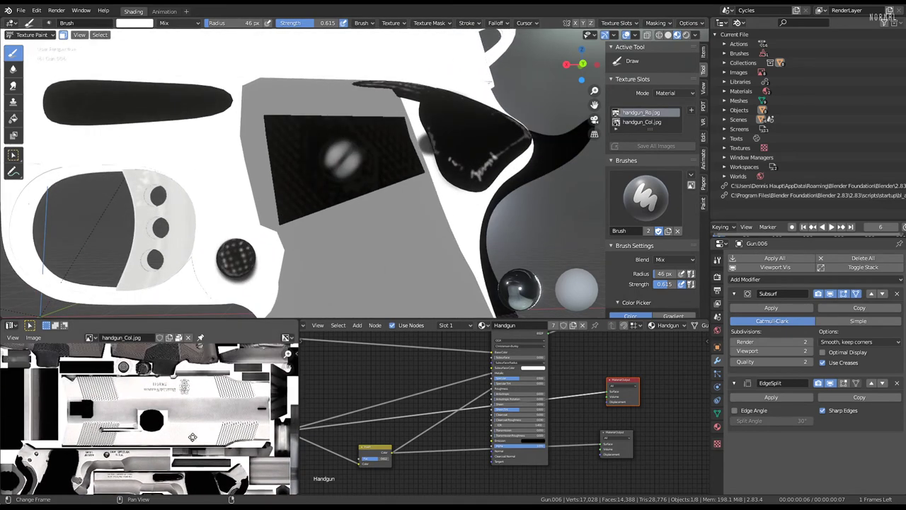
scroll(419, 137, "up", 2)
middle_click_drag(418, 137, 614, 141, "shift")
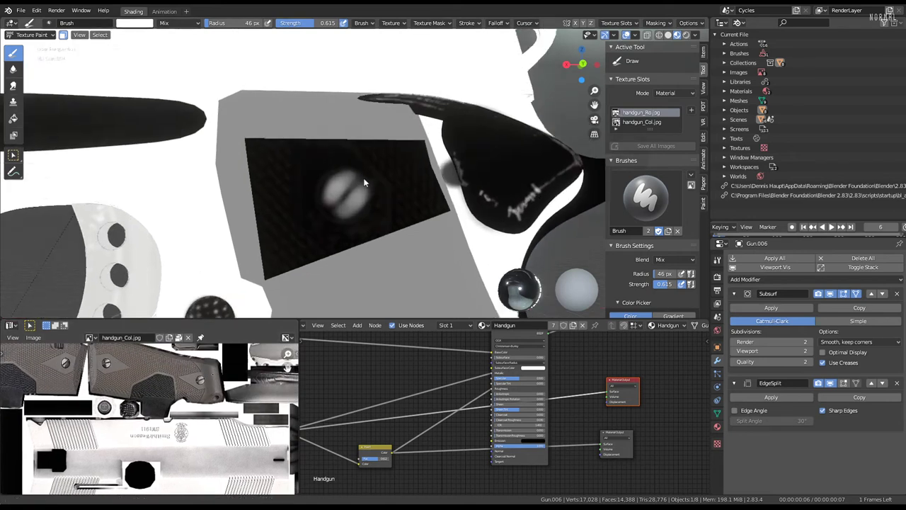
scroll(418, 215, "up", 1)
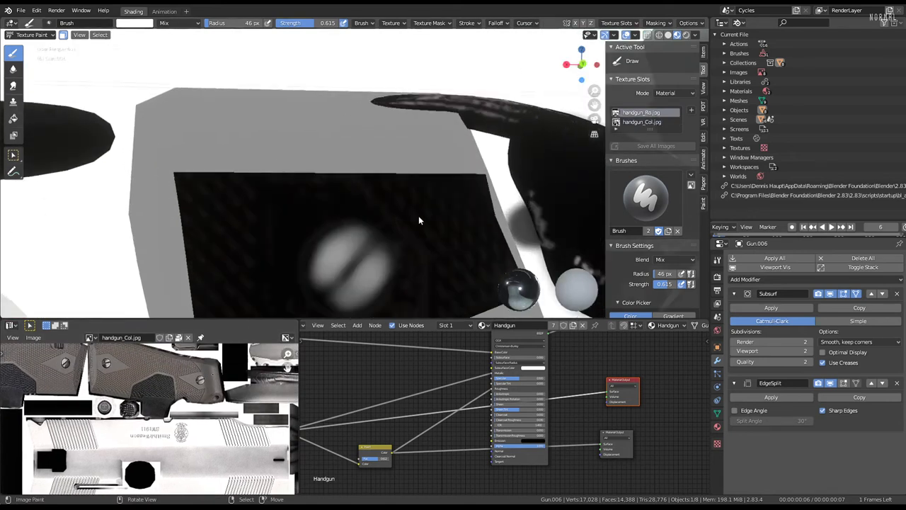
scroll(370, 175, "up", 1)
scroll(370, 174, "up", 1)
scroll(676, 170, "down", 2)
scroll(673, 191, "down", 2)
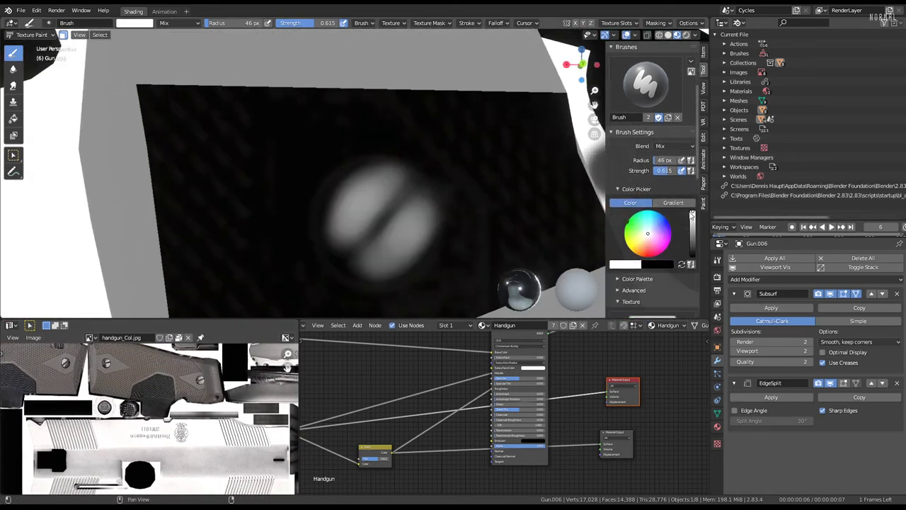
left_click_drag(665, 171, 638, 170)
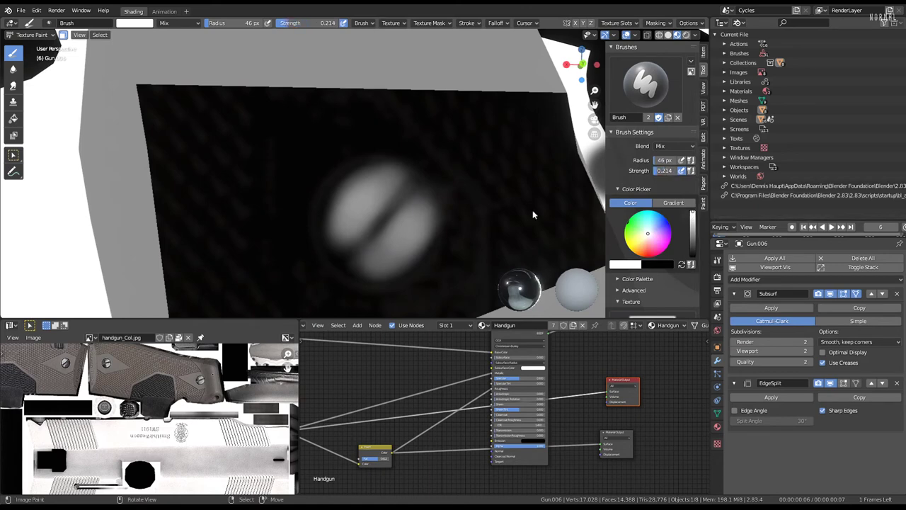
scroll(359, 208, "up", 1)
scroll(344, 244, "down", 1)
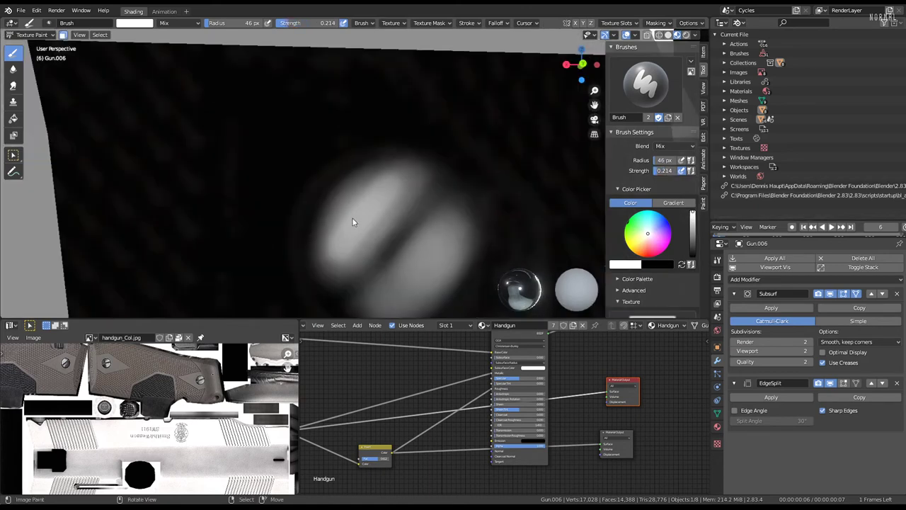
Set the brush radius to 48 px.
middle_click_drag(344, 244, 352, 217)
key("f")
left_click(368, 208)
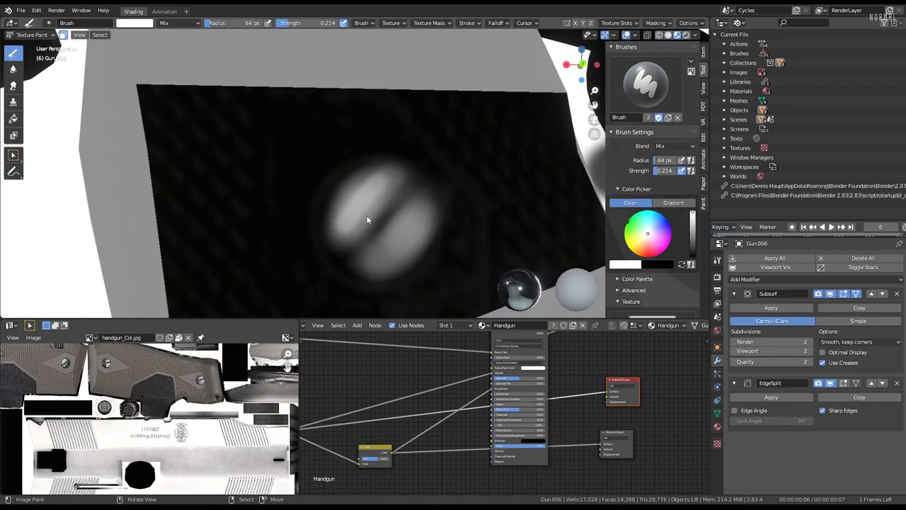
key("f")
left_click(345, 226)
Paint brighter roughness over the upper-left and lower-right of the grip screw.
mouse_move(364, 202)
left_mouse_down()
mouse_move(384, 192)
mouse_move(376, 182)
mouse_move(338, 213)
mouse_move(374, 188)
mouse_move(342, 223)
left_mouse_up()
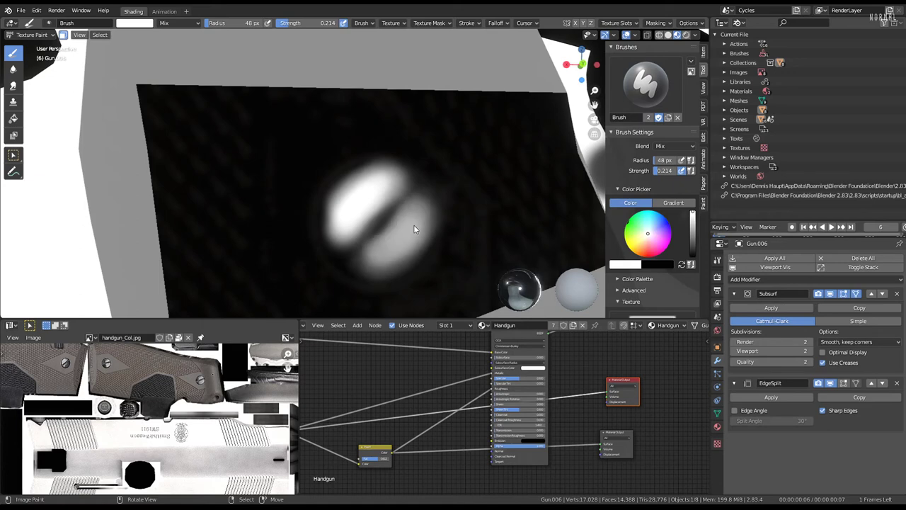
left_click_drag(412, 233, 377, 264)
mouse_move(420, 224)
left_mouse_down()
mouse_move(399, 243)
mouse_move(425, 220)
left_mouse_up()
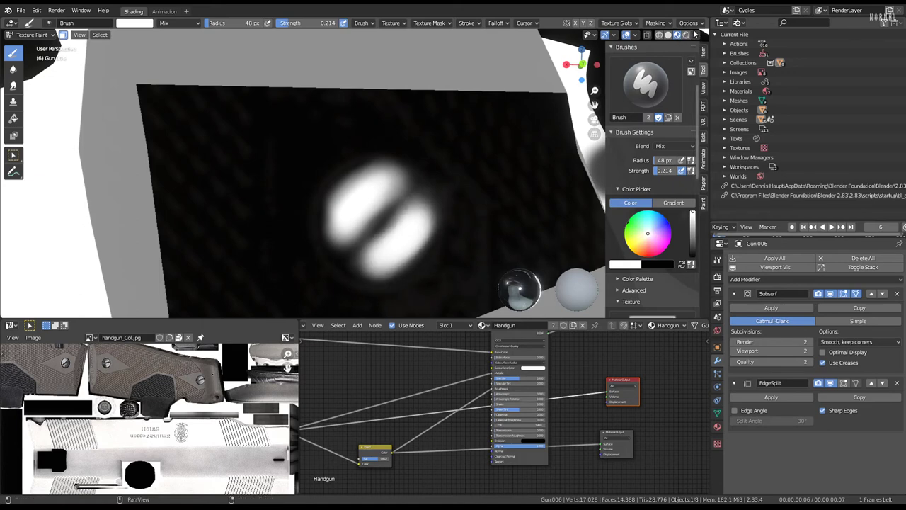
scroll(538, 212, "down", 6)
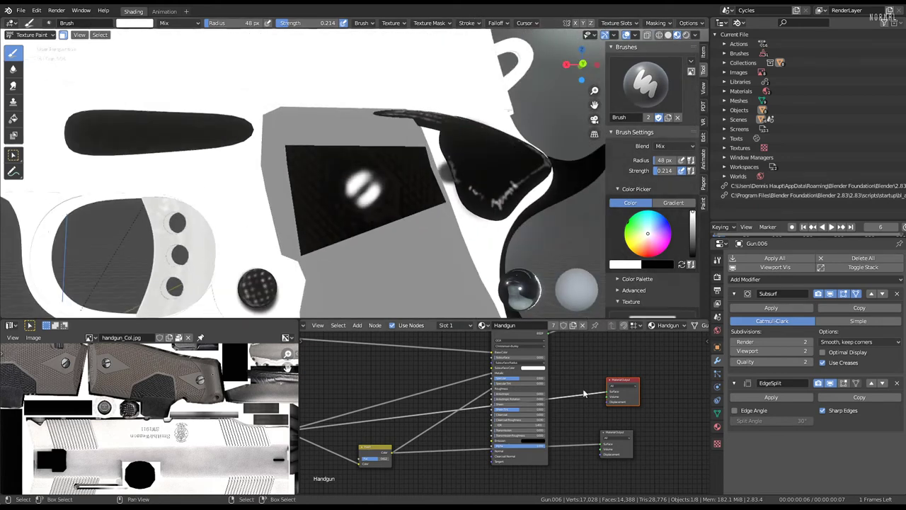
Preview the full textured material on the gun, orbiting close to the grip screw.
scroll(598, 382, "up", 2)
scroll(613, 361, "up", 2)
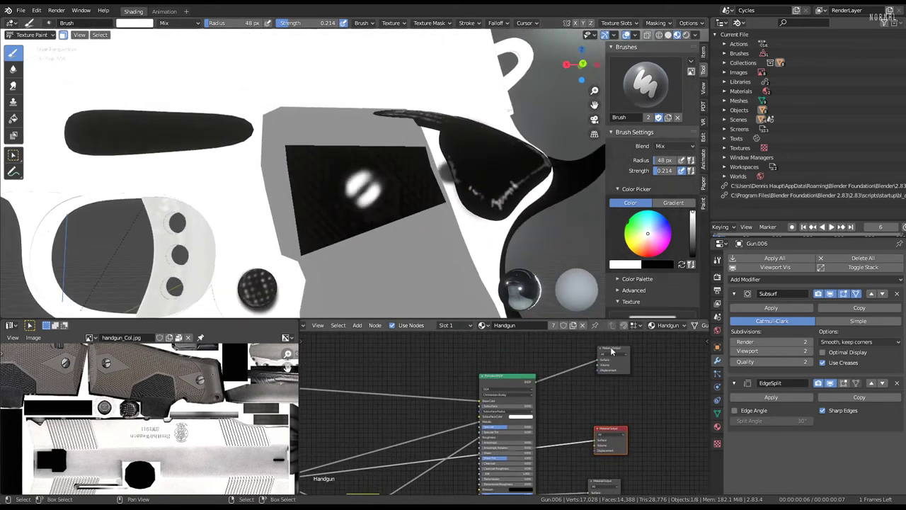
left_click(612, 352)
scroll(345, 211, "up", 3)
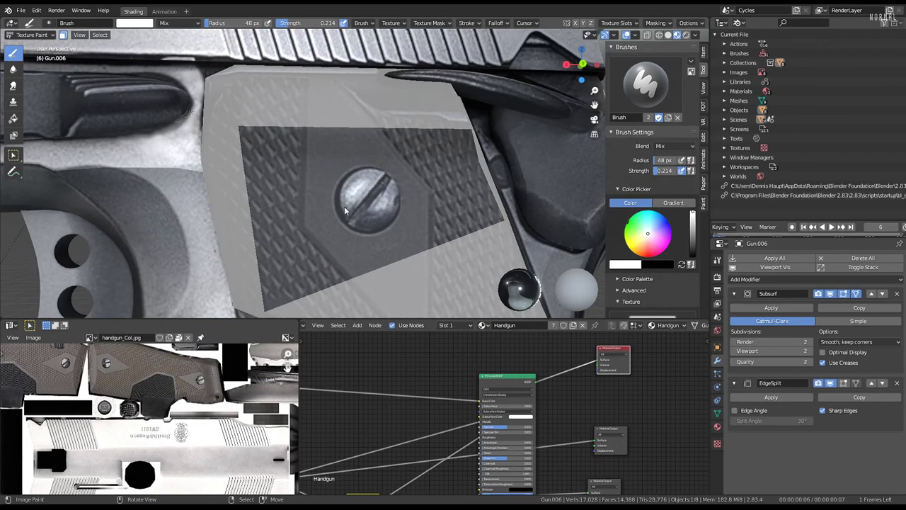
middle_click_drag(345, 210, 431, 148)
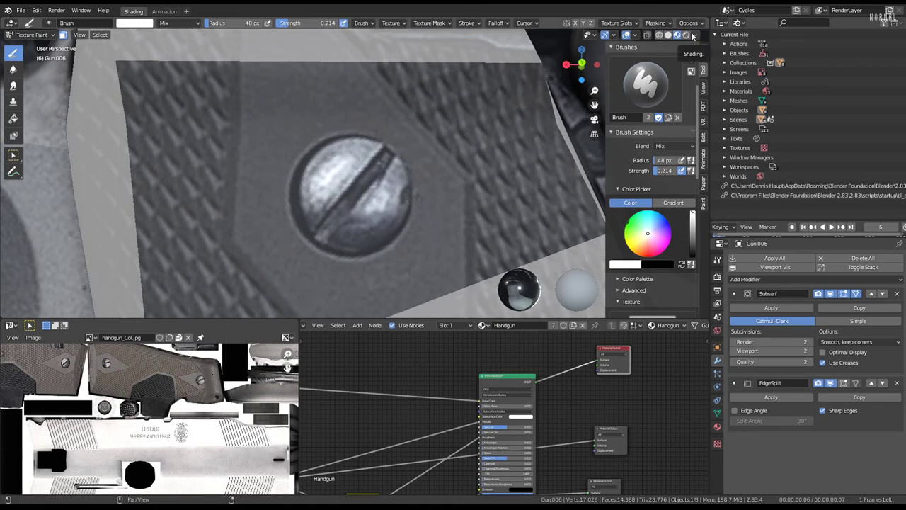
scroll(601, 418, "down", 3, "shift")
Toggle between the Material Output nodes, ending on the painted roughness map preview.
left_click(604, 423)
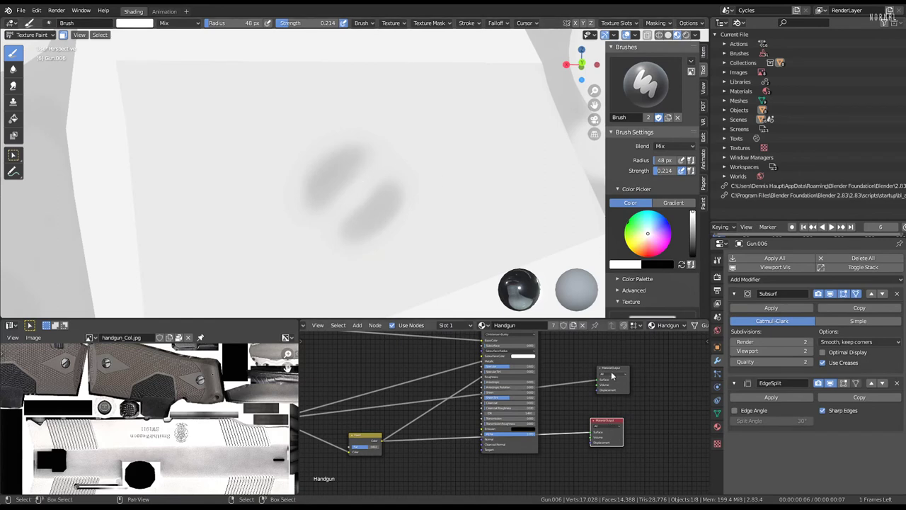
left_click(609, 374)
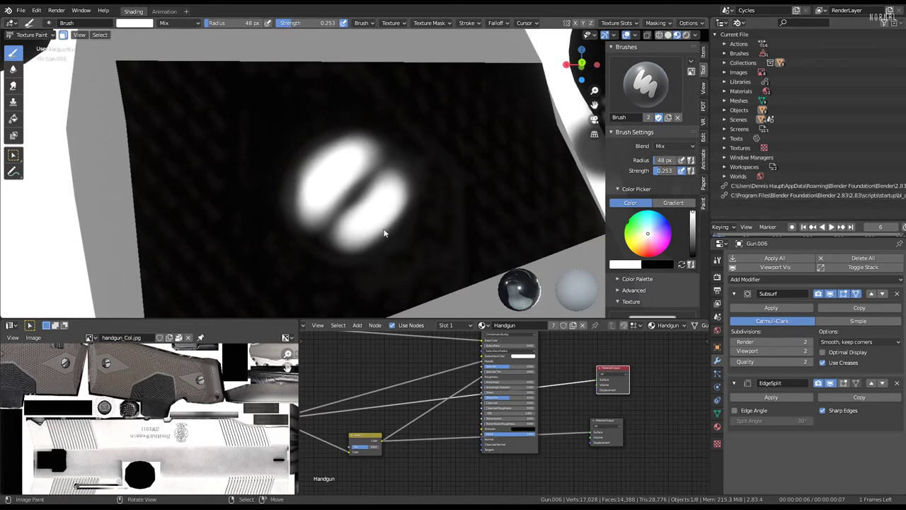
left_click(605, 423)
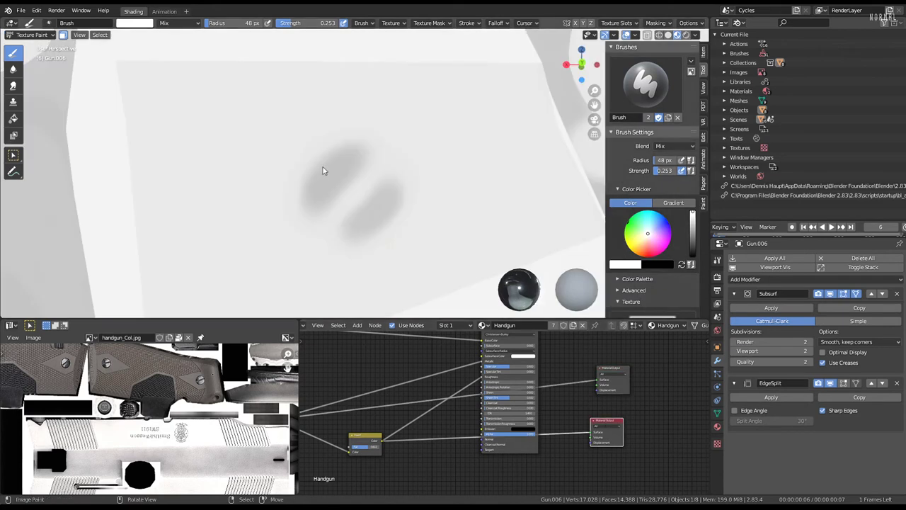
left_click(613, 369)
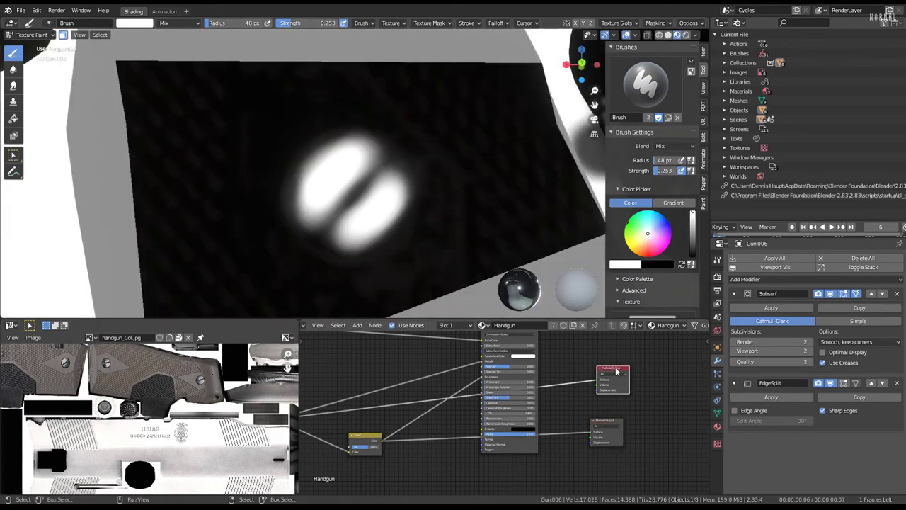
scroll(396, 196, "down", 5)
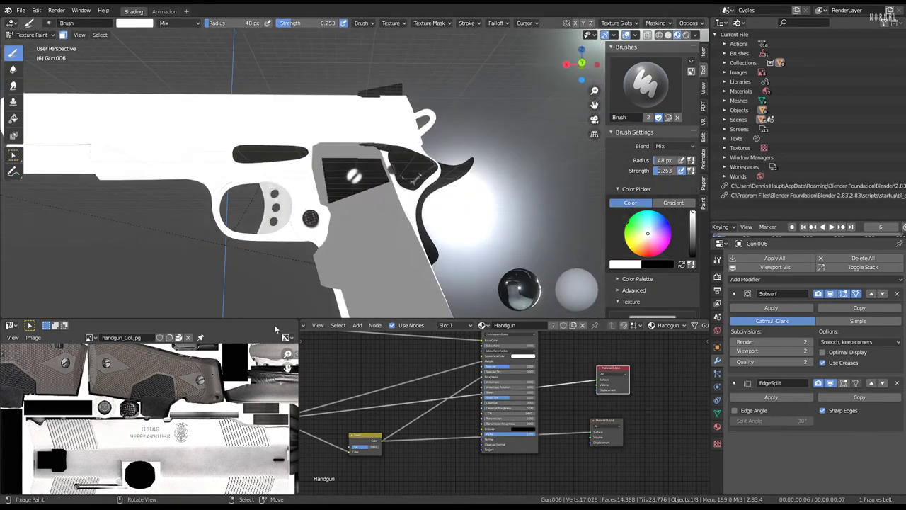
Select handgun_Ro.jpg in the Image Editor's image browser.
scroll(117, 411, "down", 2)
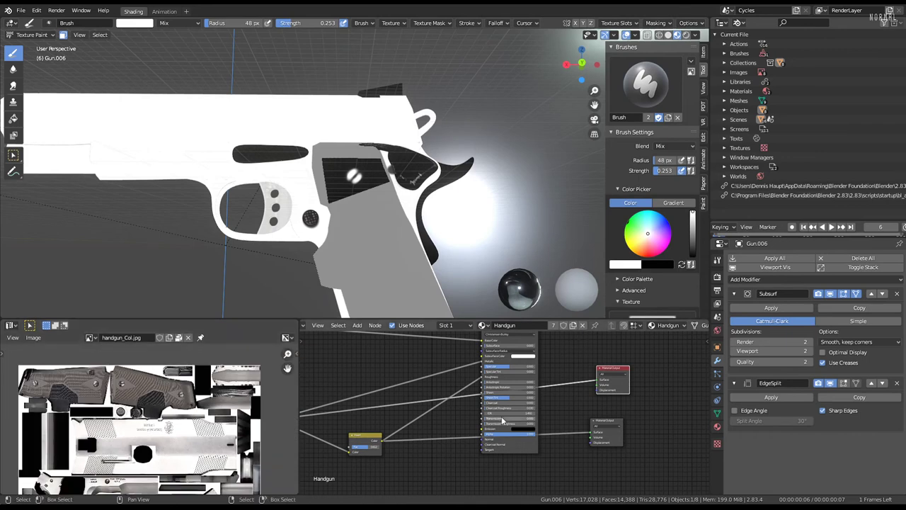
middle_click_drag(409, 400, 541, 393)
middle_click_drag(345, 420, 356, 424)
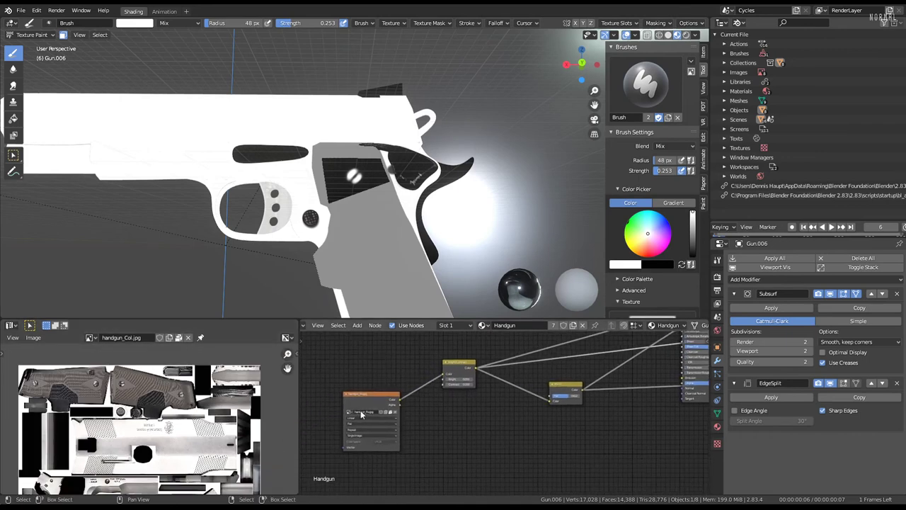
left_click(85, 337)
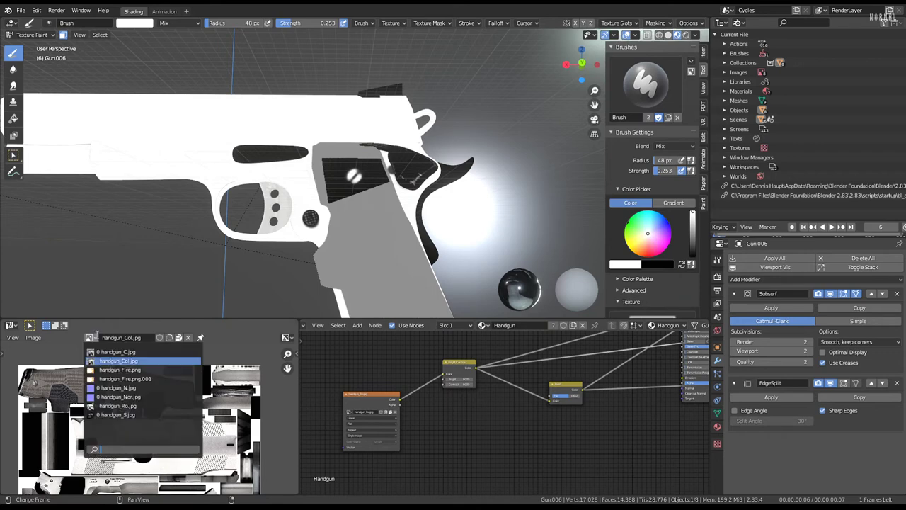
left_click(117, 446)
Zoom in on the painted screw and maximize the Image Editor with Ctrl+Space.
mouse_move(198, 408)
middle_mouse_down()
mouse_move(193, 359)
mouse_move(183, 416)
middle_mouse_up()
scroll(162, 419, "up", 3)
scroll(151, 421, "up", 3)
scroll(151, 415, "up", 2)
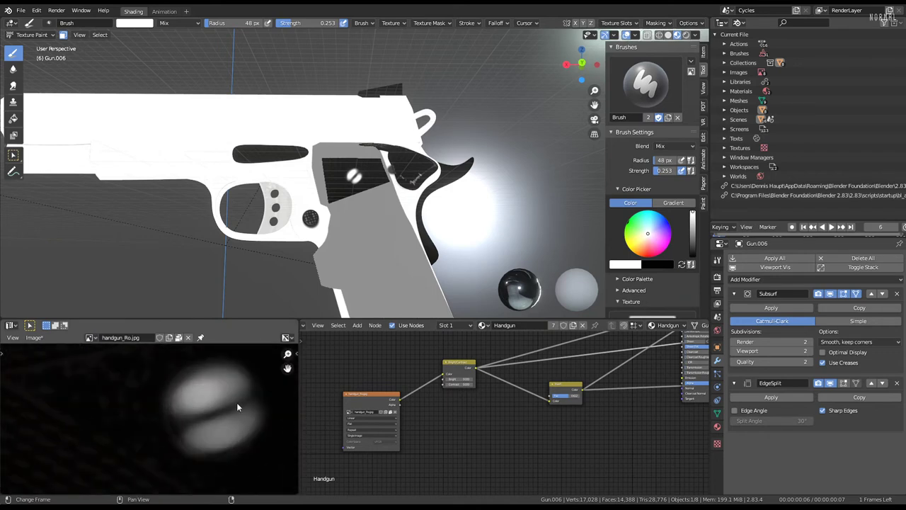
middle_click_drag(236, 402, 148, 416)
scroll(417, 244, "down", 3)
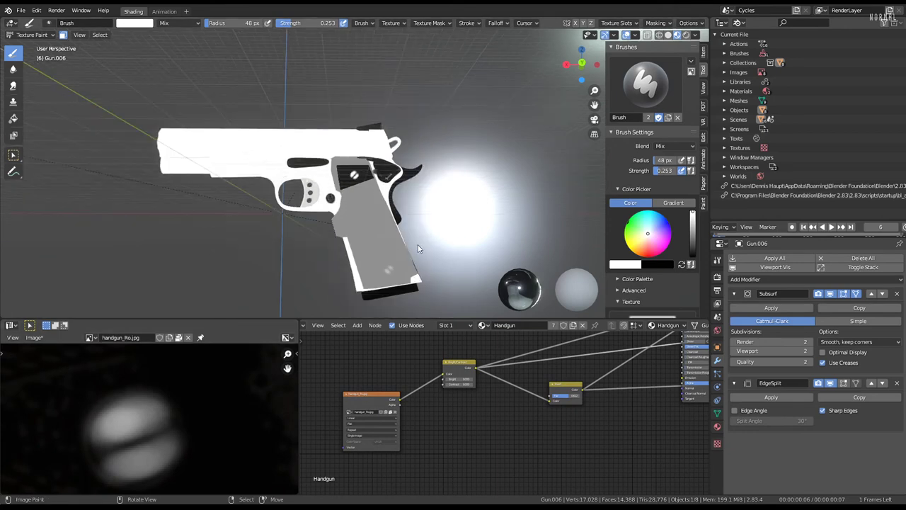
scroll(148, 427, "down", 1)
key("ctrl+space")
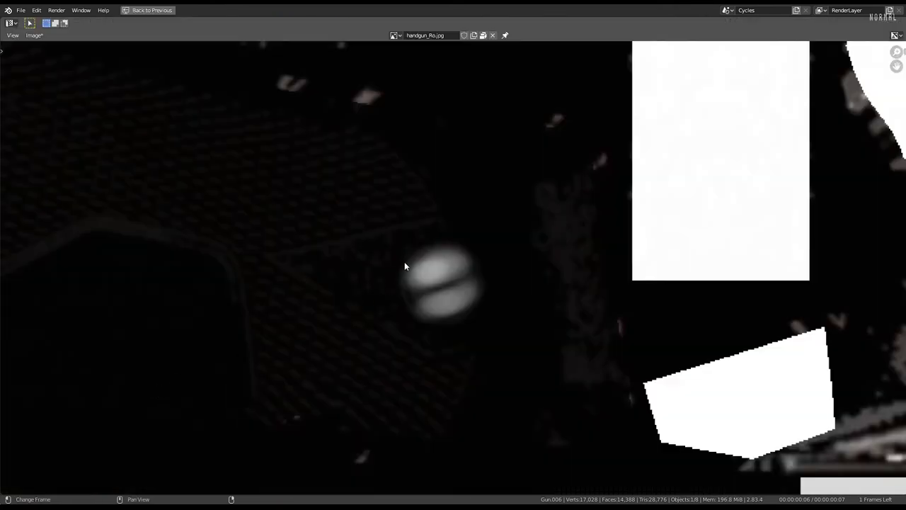
Switch the Image Editor into Paint mode.
left_click(31, 36)
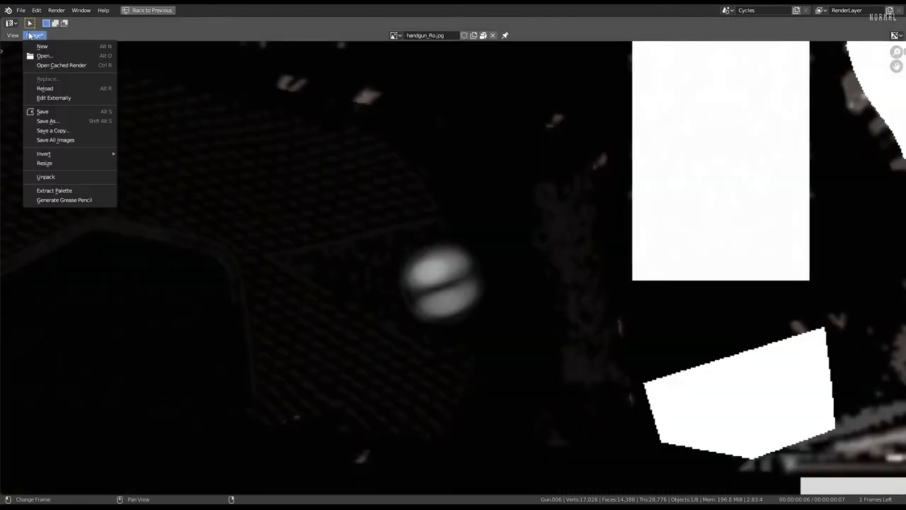
left_click(12, 23)
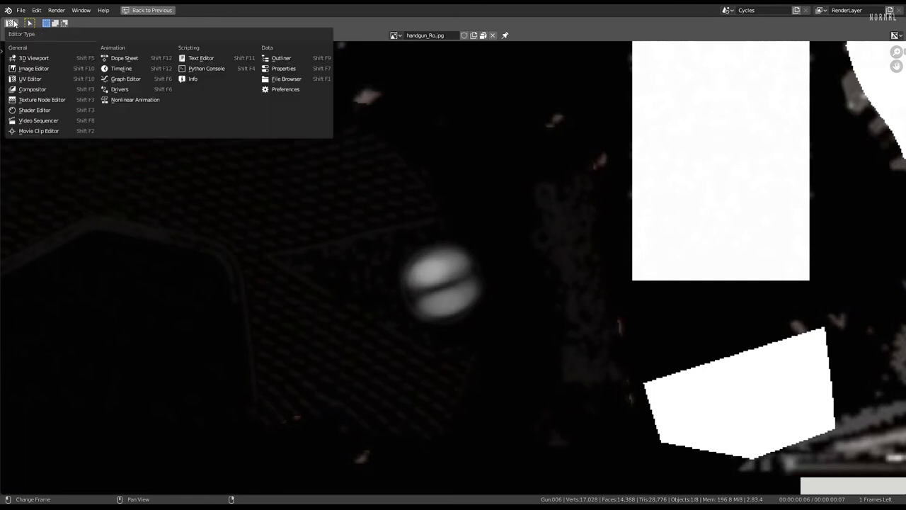
left_click(33, 68)
scroll(280, 183, "up", 1)
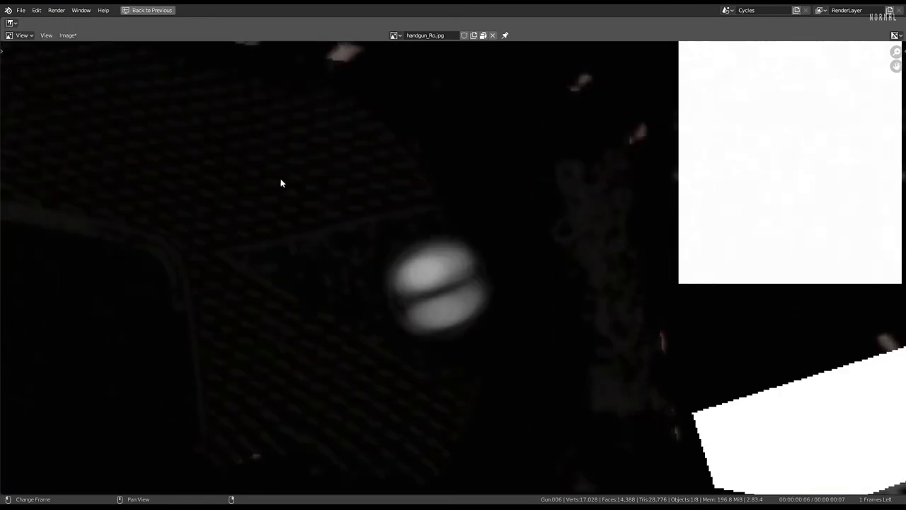
left_click_drag(415, 245, 437, 176)
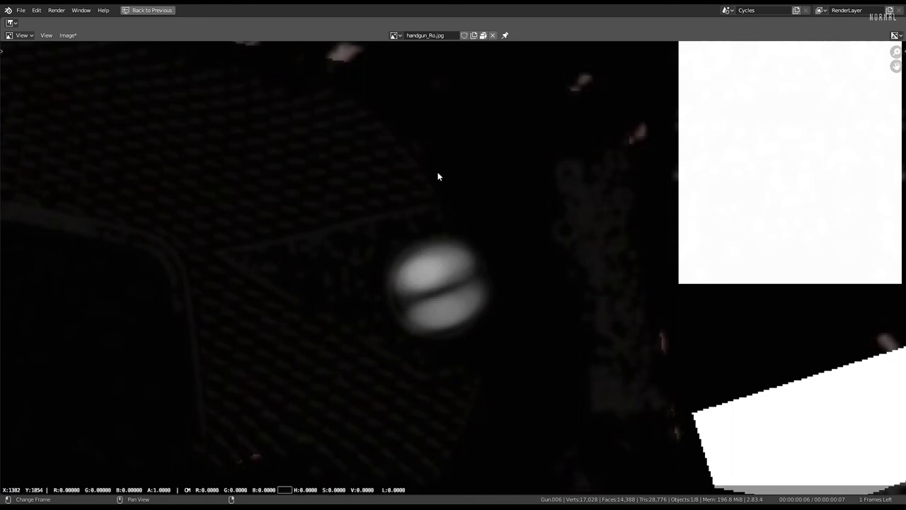
left_click(33, 36)
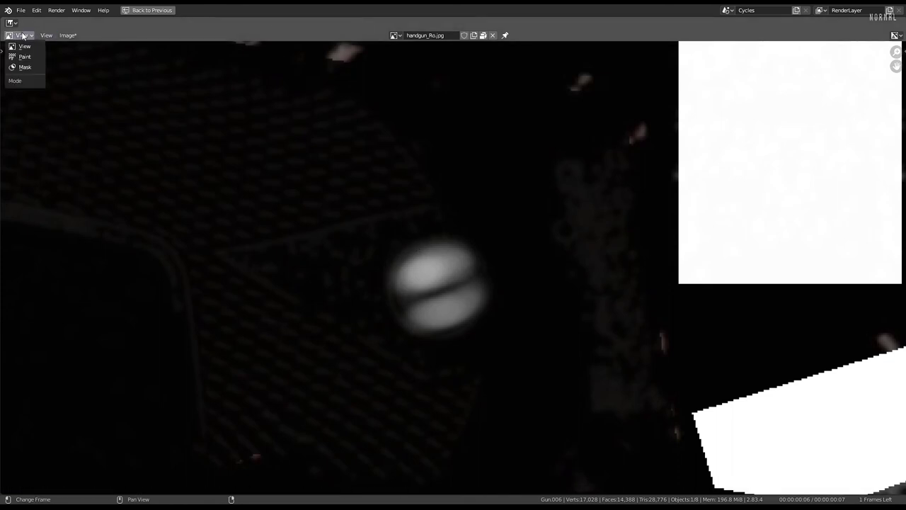
left_click(22, 57)
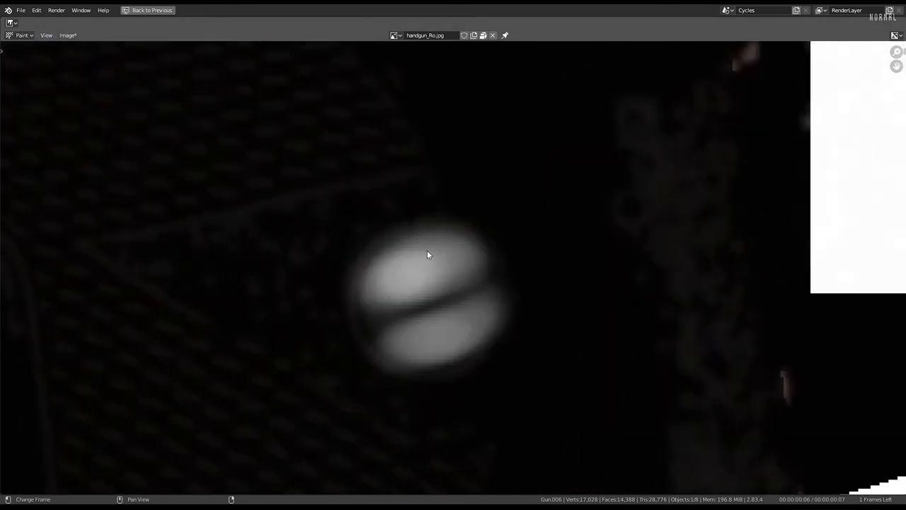
Resize the paint brush with F.
key("f")
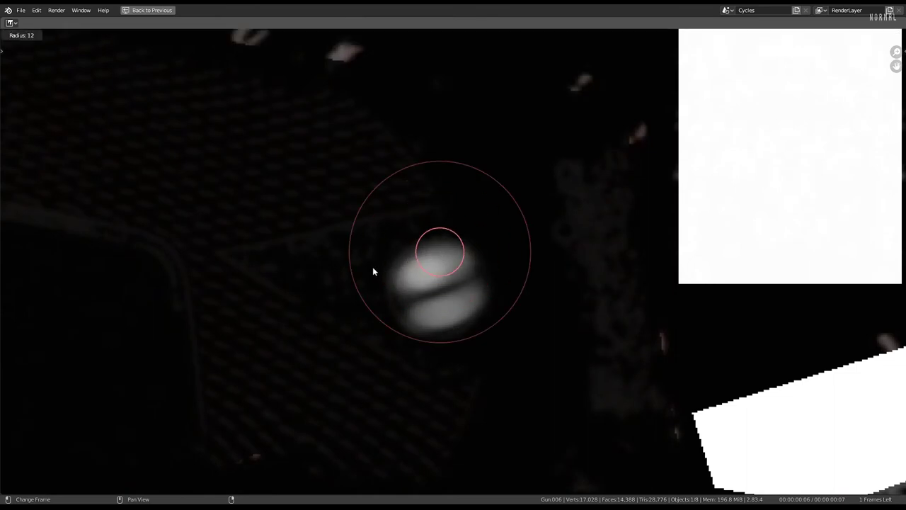
left_click(372, 266)
key("f")
left_click(429, 266)
scroll(429, 266, "up", 1)
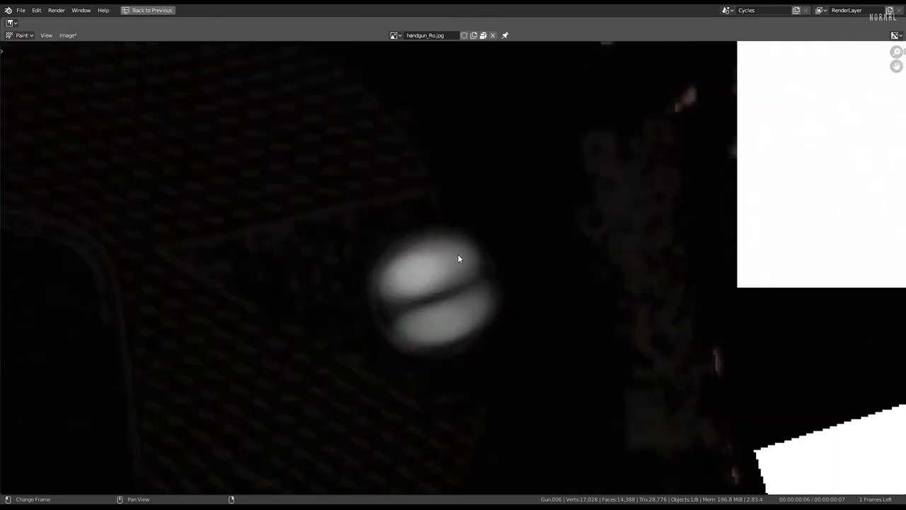
Paint white over the screw's upper and lower halves, then undo the last stroke.
left_click_drag(400, 282, 413, 281)
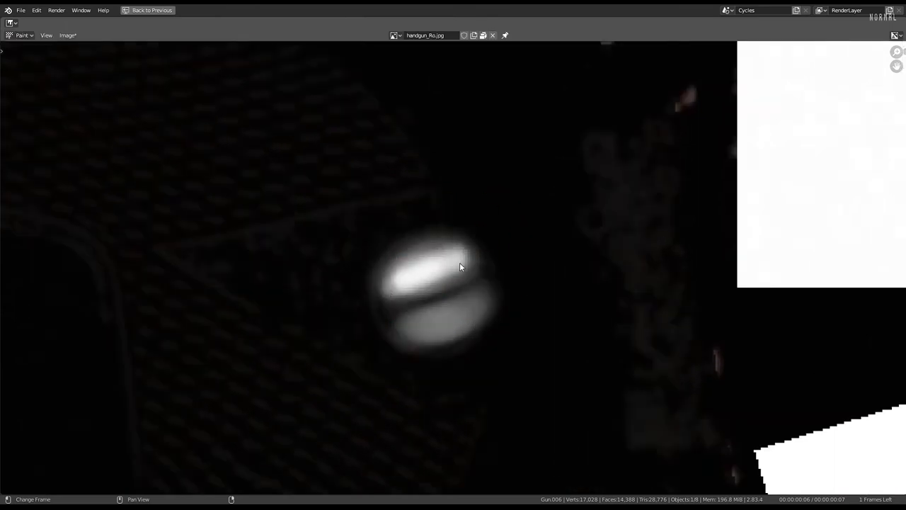
mouse_move(460, 264)
left_mouse_down()
mouse_move(439, 261)
mouse_move(398, 281)
mouse_move(441, 255)
mouse_move(390, 283)
mouse_move(426, 258)
left_mouse_up()
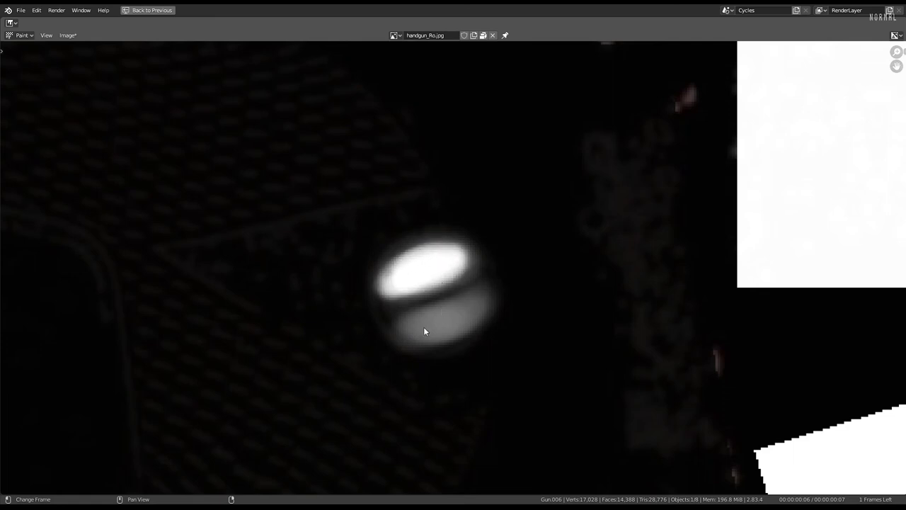
left_click_drag(425, 332, 458, 306)
mouse_move(420, 331)
left_mouse_down()
mouse_move(475, 300)
mouse_move(418, 326)
mouse_move(427, 336)
mouse_move(472, 310)
left_mouse_up()
scroll(430, 290, "down", 5)
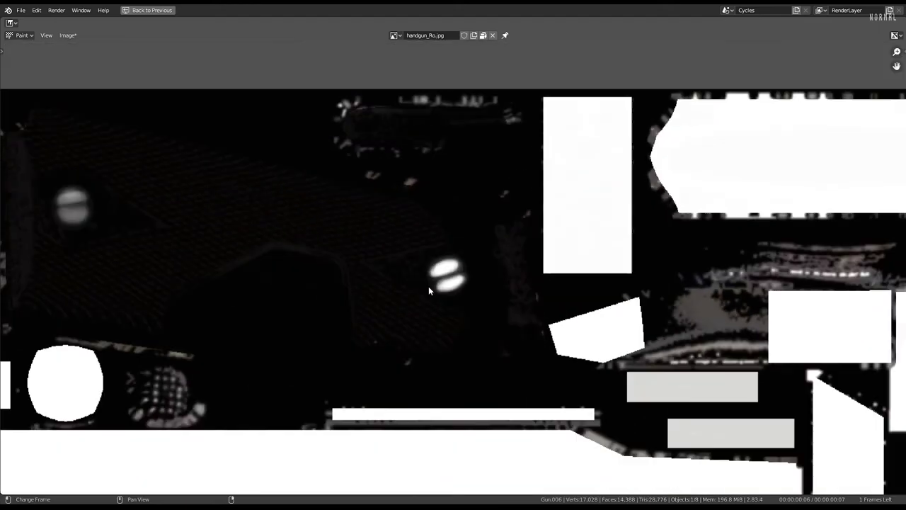
mouse_move(430, 290)
middle_mouse_down()
mouse_move(475, 247)
mouse_move(449, 275)
middle_mouse_up()
scroll(475, 247, "down", 2)
scroll(374, 273, "up", 6)
middle_click_drag(373, 273, 459, 279)
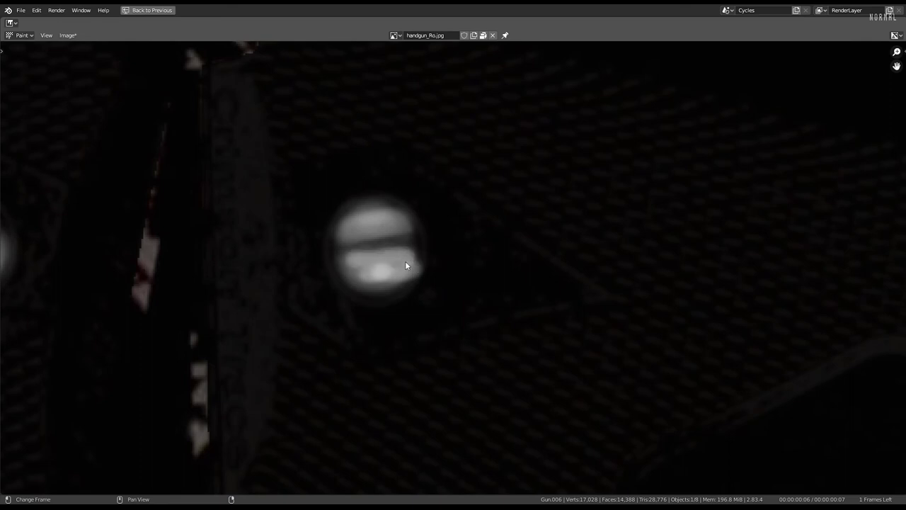
key("ctrl+z")
Shrink the brush and repaint the screw's lower half, undoing one stroke.
key("ctrl+z")
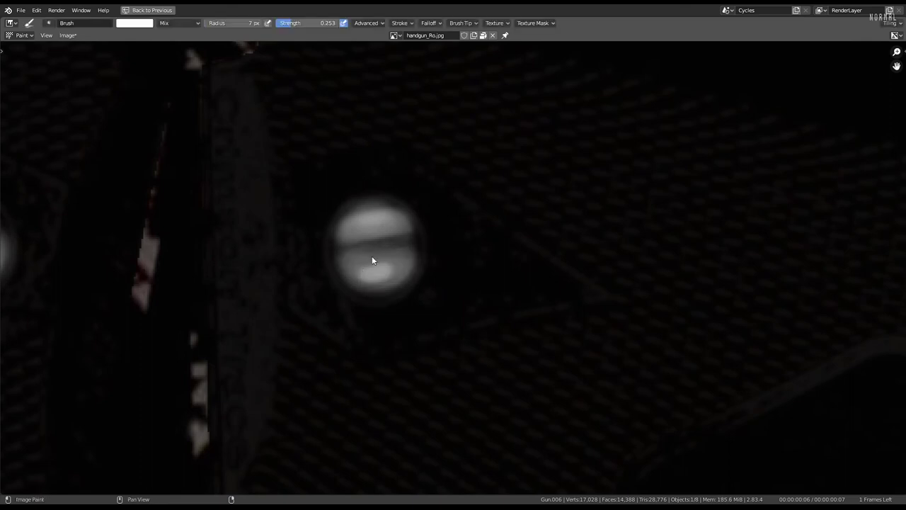
key("f")
left_click(394, 263)
mouse_move(407, 263)
left_mouse_down()
mouse_move(357, 267)
mouse_move(415, 259)
mouse_move(364, 284)
mouse_move(383, 271)
mouse_move(374, 287)
mouse_move(366, 279)
mouse_move(374, 278)
mouse_move(348, 263)
mouse_move(399, 264)
left_mouse_up()
key("ctrl+z")
key("ctrl+z")
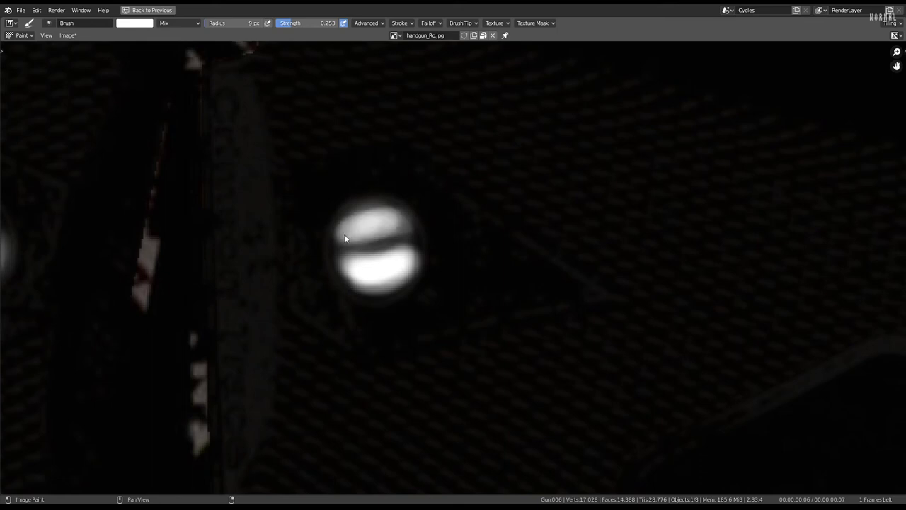
Brighten the screw's upper half and both halves of the left screw.
mouse_move(345, 238)
left_mouse_down()
mouse_move(383, 223)
mouse_move(356, 233)
mouse_move(403, 226)
mouse_move(354, 239)
mouse_move(396, 232)
mouse_move(374, 230)
mouse_move(386, 221)
mouse_move(354, 237)
left_mouse_up()
scroll(337, 254, "down", 2)
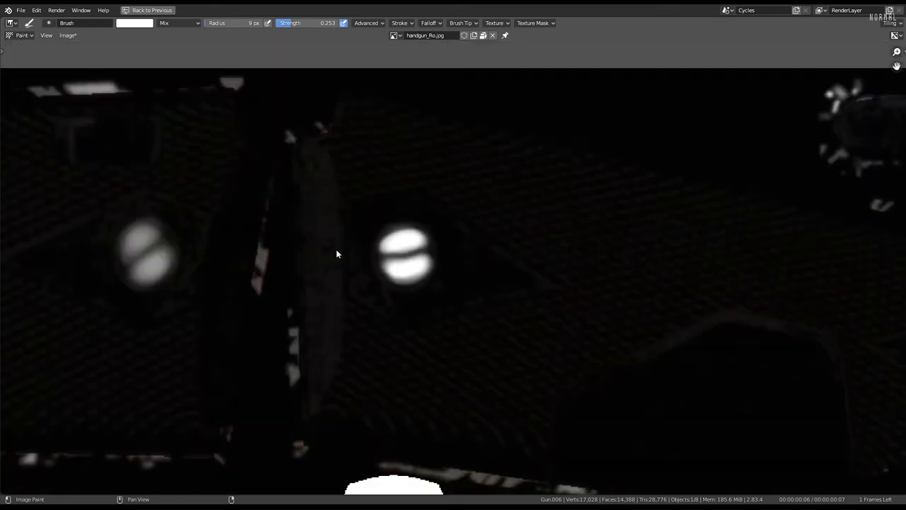
scroll(337, 253, "down", 2)
scroll(432, 259, "up", 5)
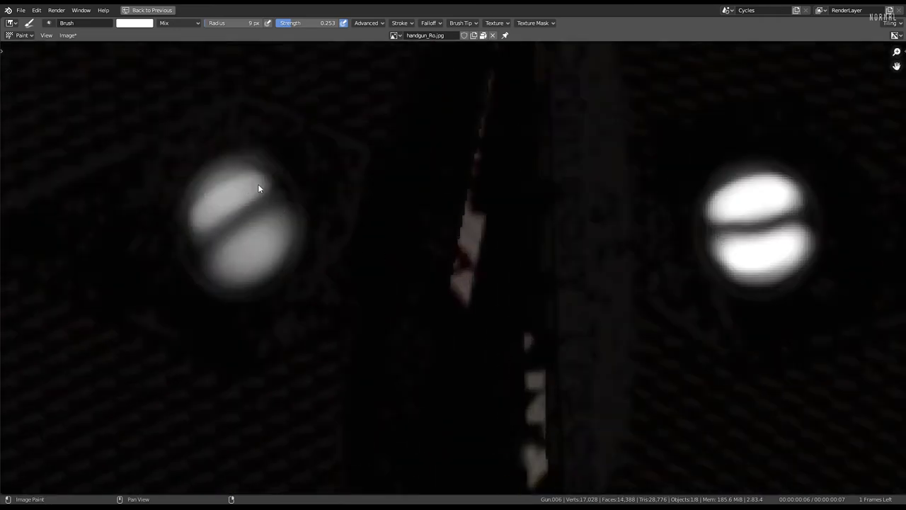
mouse_move(259, 188)
left_mouse_down()
mouse_move(196, 228)
mouse_move(262, 188)
mouse_move(197, 216)
mouse_move(232, 187)
mouse_move(194, 220)
mouse_move(271, 233)
mouse_move(231, 257)
left_mouse_up()
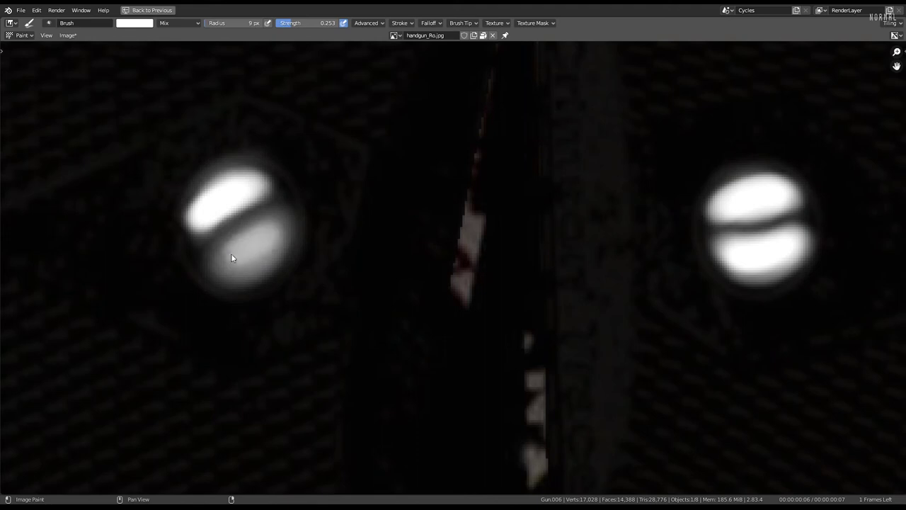
mouse_move(281, 227)
left_mouse_down()
mouse_move(229, 269)
mouse_move(281, 229)
mouse_move(217, 259)
mouse_move(269, 241)
left_mouse_up()
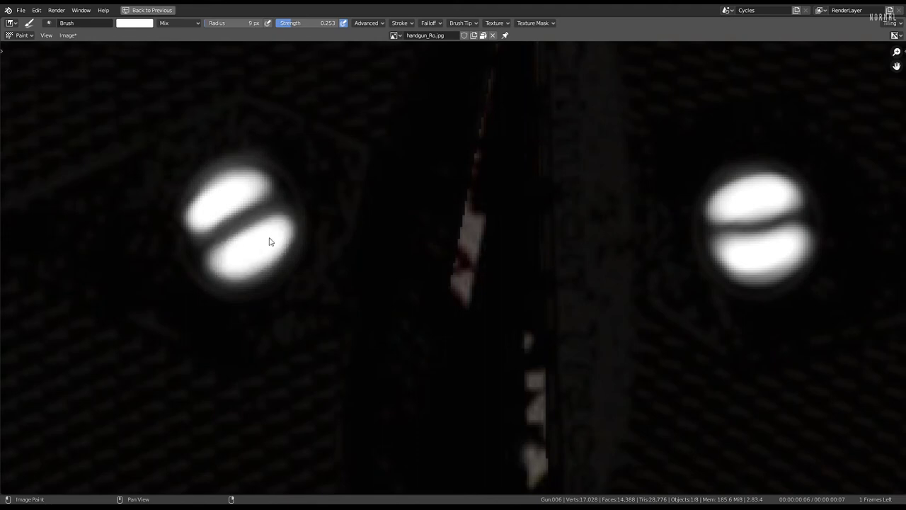
Inspect the roughness map around the dice and grip, then maximize the 3D viewport.
scroll(240, 259, "down", 5)
middle_click_drag(233, 289, 502, 301)
scroll(502, 302, "up", 7)
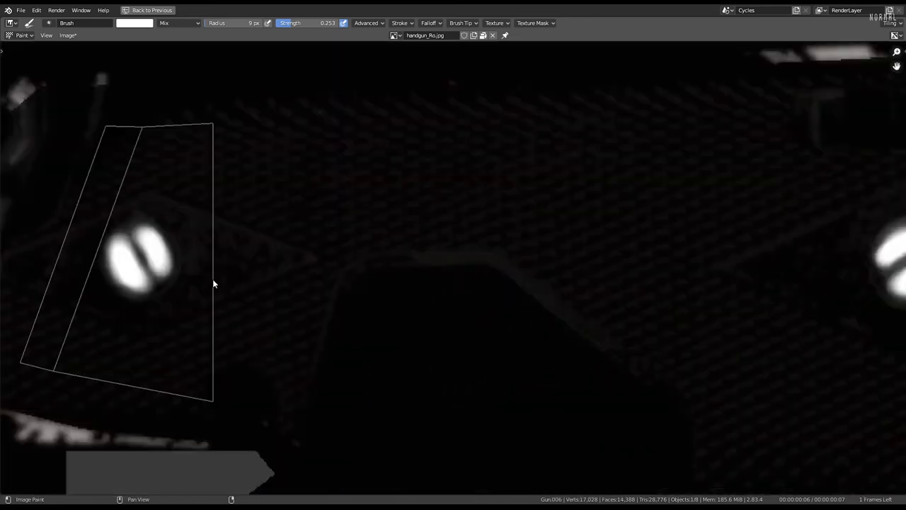
mouse_move(215, 281)
middle_mouse_down()
mouse_move(323, 246)
mouse_move(200, 229)
middle_mouse_up()
scroll(323, 245, "up", 3)
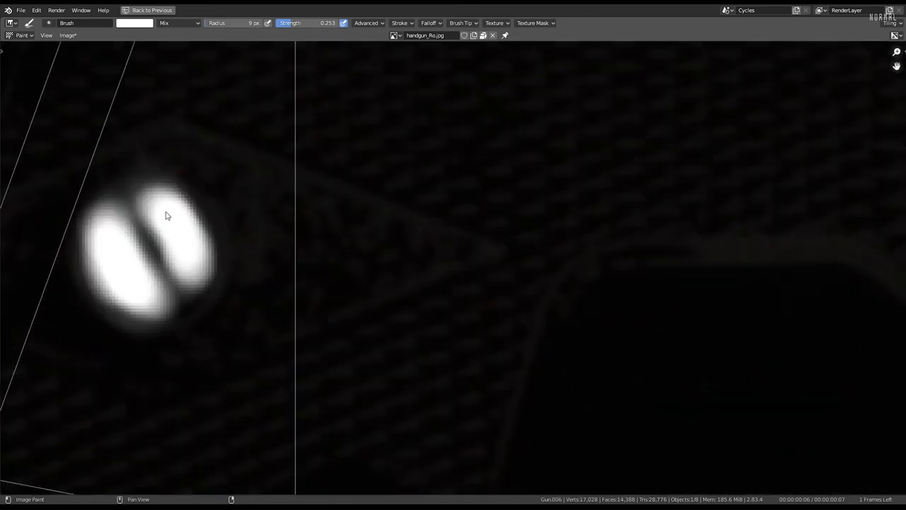
scroll(166, 211, "down", 8)
mouse_move(891, 331)
middle_mouse_down()
mouse_move(699, 265)
mouse_move(598, 244)
mouse_move(497, 302)
mouse_move(506, 348)
mouse_move(425, 233)
middle_mouse_up()
scroll(598, 243, "down", 2)
scroll(413, 296, "up", 4)
right_click(413, 296)
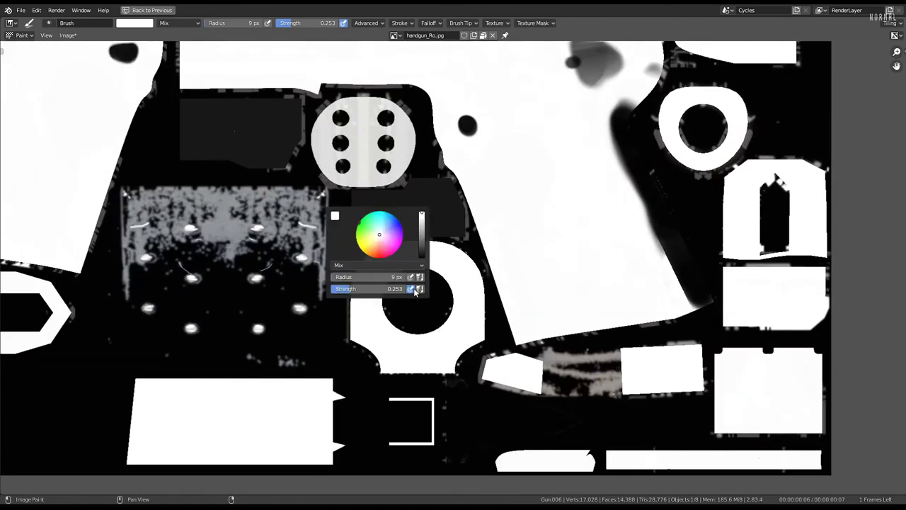
scroll(524, 229, "down", 3)
middle_click_drag(524, 229, 520, 273)
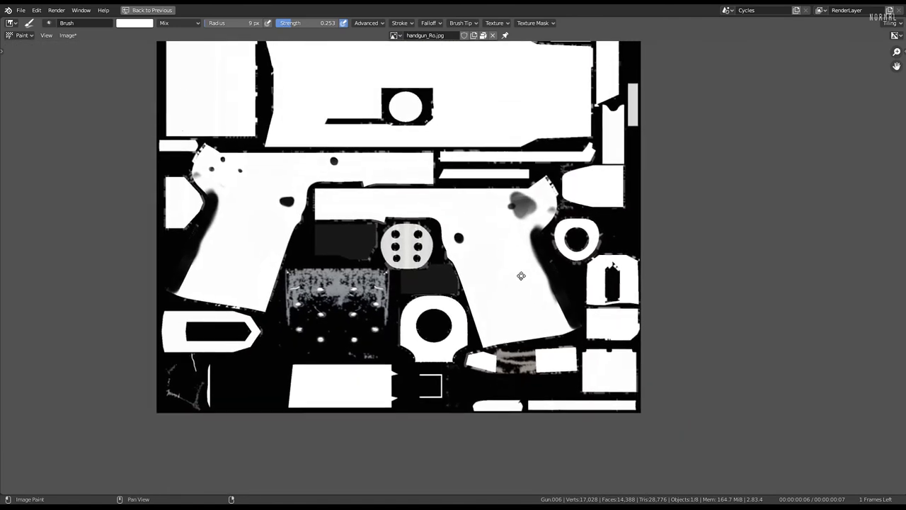
scroll(510, 279, "up", 2)
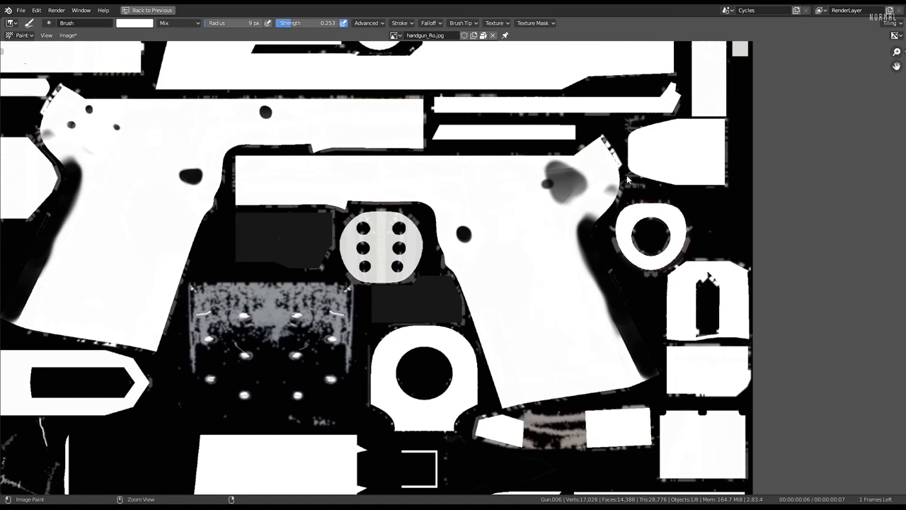
key("ctrl+space")
key("ctrl+space")
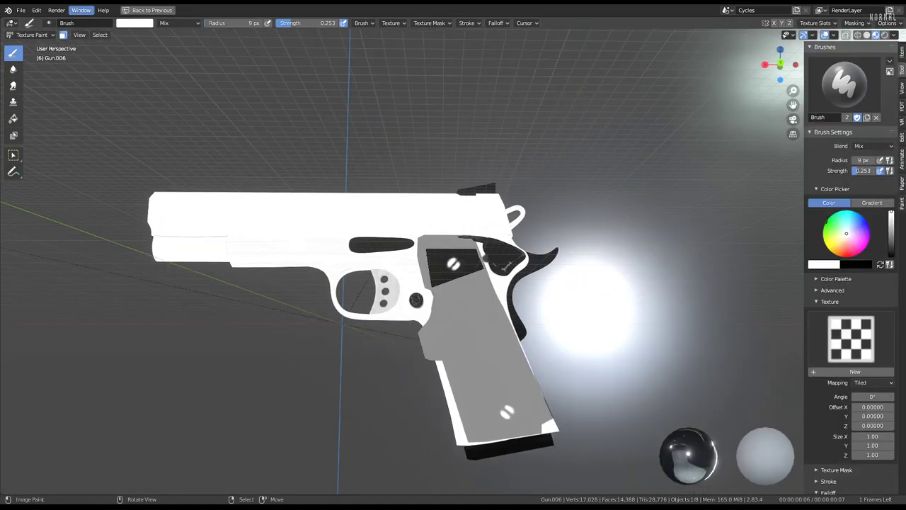
Switch to Object Mode and restore the full Shading workspace layout.
left_click(32, 35)
left_click(32, 45)
scroll(472, 266, "up", 4)
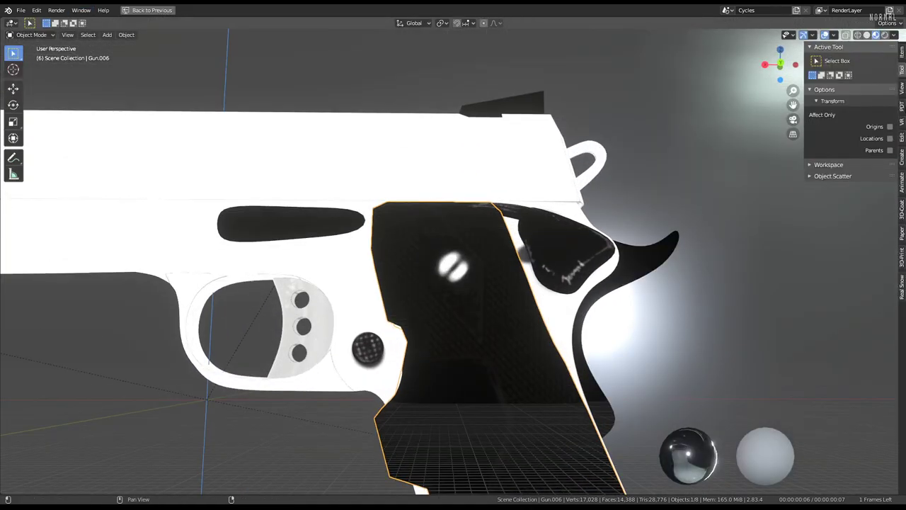
key("ctrl+space")
scroll(547, 433, "up", 3)
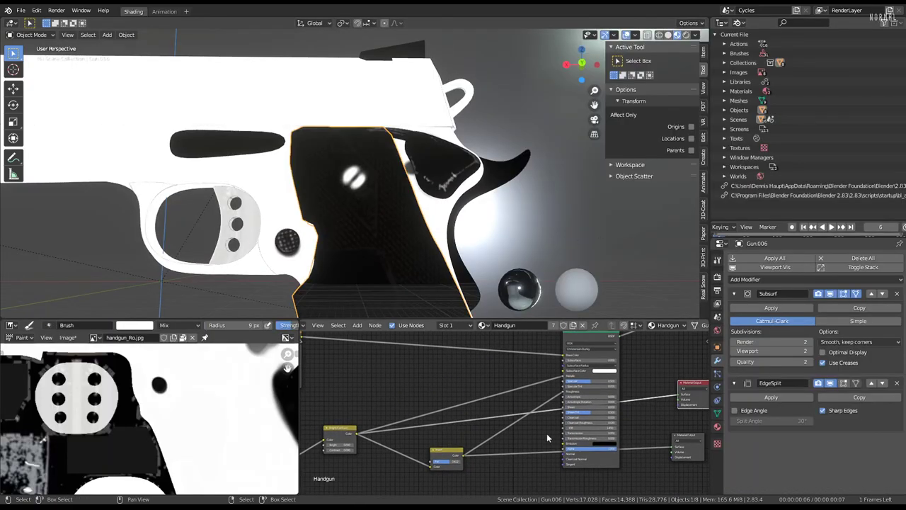
scroll(564, 408, "up", 3)
Preview the textured gun, then the black-and-white roughness output in the viewport.
left_click(564, 366)
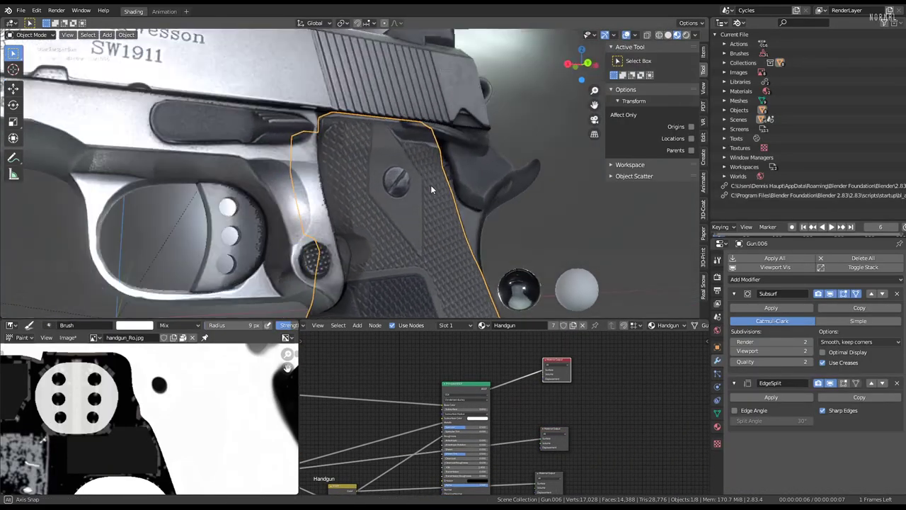
mouse_move(430, 185)
middle_mouse_down()
mouse_move(414, 251)
mouse_move(414, 155)
mouse_move(353, 133)
mouse_move(399, 150)
middle_mouse_up()
scroll(414, 155, "up", 3)
scroll(446, 422, "down", 1)
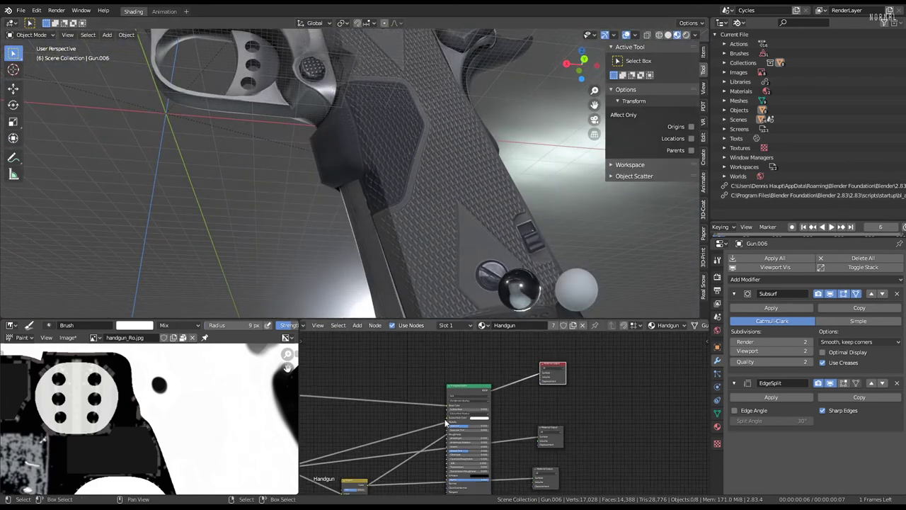
middle_click_drag(446, 423, 565, 364)
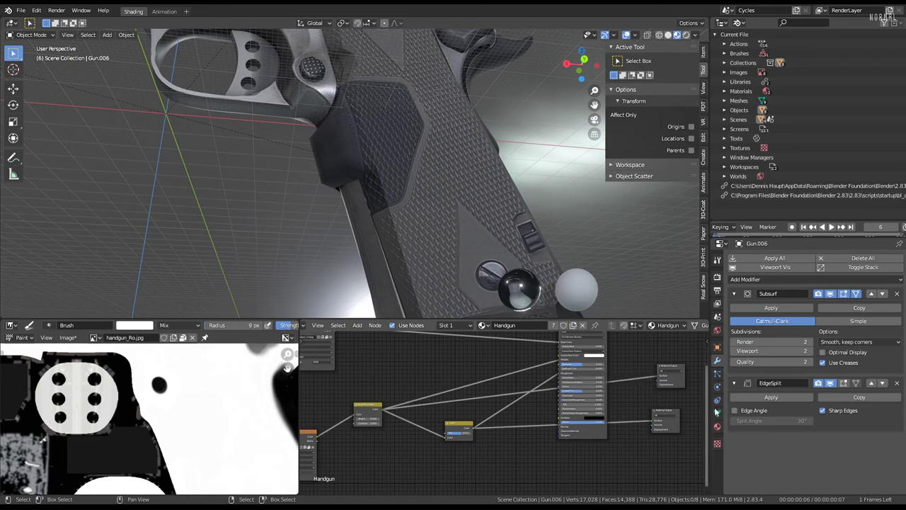
left_click(667, 367)
Rearrange the node graph, moving the yellow node and centring the Principled BSDF.
middle_click_drag(363, 416, 433, 406)
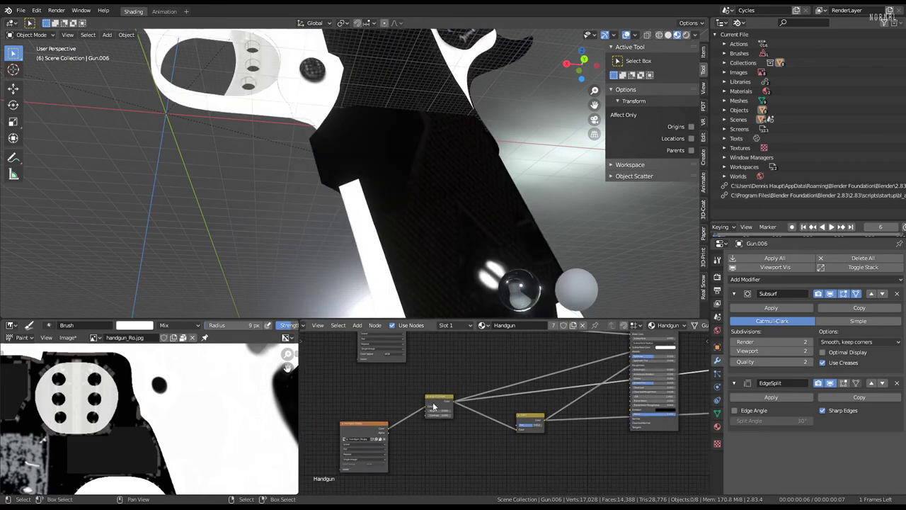
left_click_drag(435, 402, 449, 395)
middle_click_drag(468, 212, 432, 198)
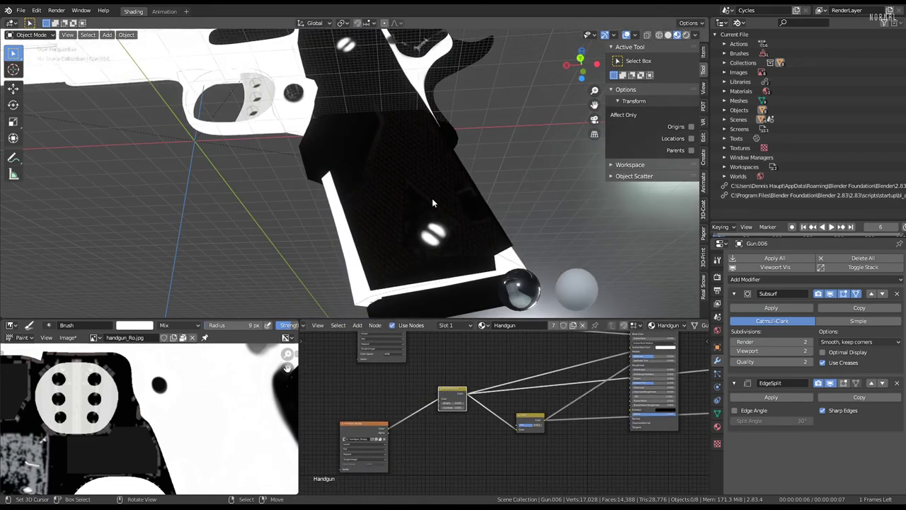
mouse_move(449, 378)
middle_mouse_down()
mouse_move(415, 416)
mouse_move(239, 418)
middle_mouse_up()
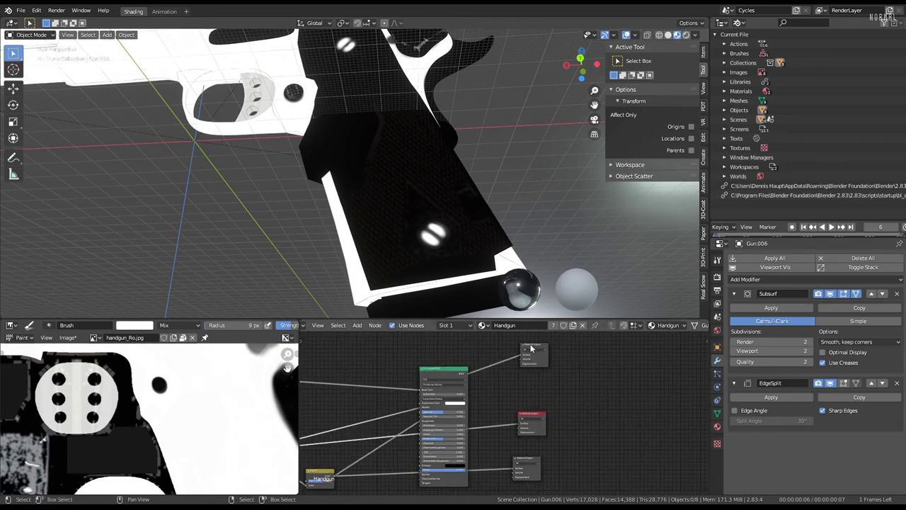
Duplicate the Material Output node and make the copy active to preview the textured gun.
key("Home")
key("shift+d")
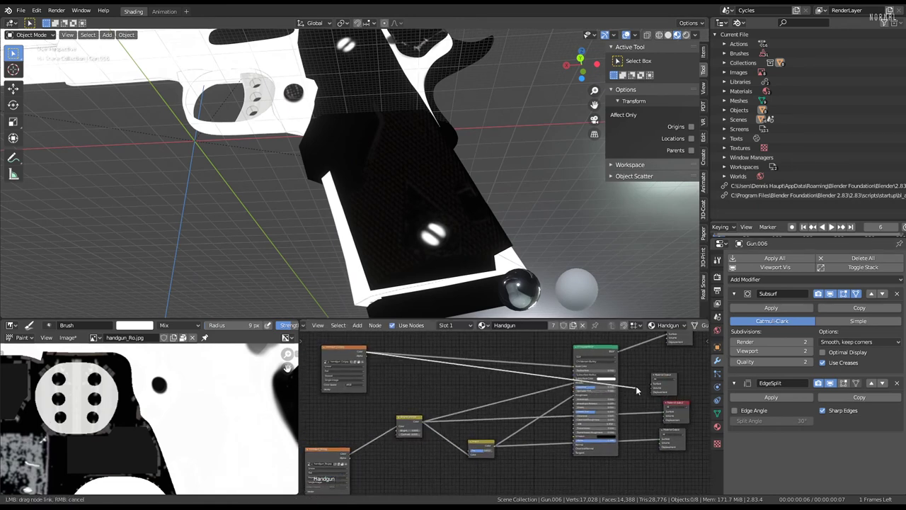
left_click(664, 378)
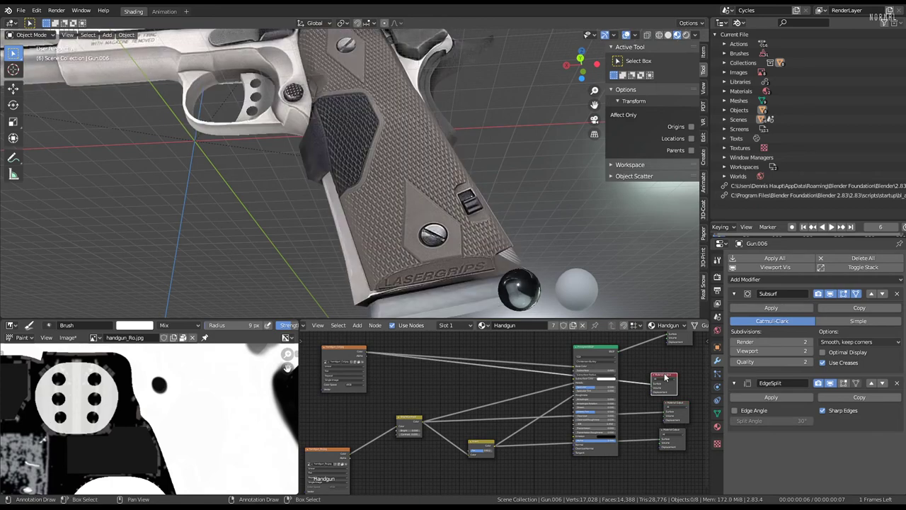
middle_click_drag(425, 269, 471, 302)
Insert a Separate HSV converter node onto the existing node link.
key("shift+a")
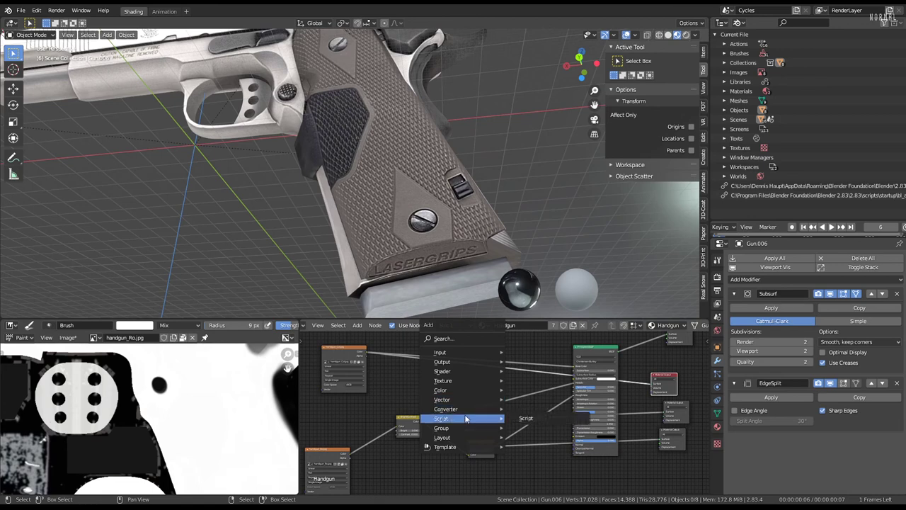
mouse_move(446, 409)
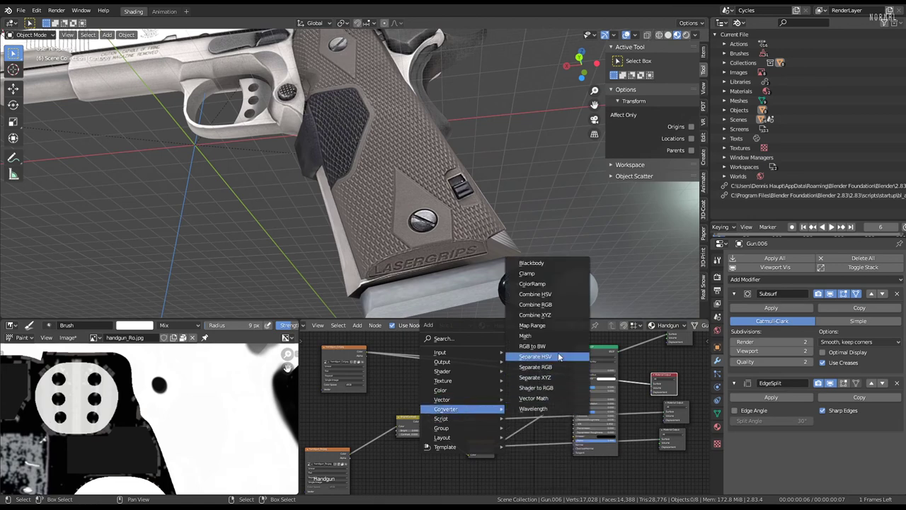
left_click(559, 357)
left_click(421, 386)
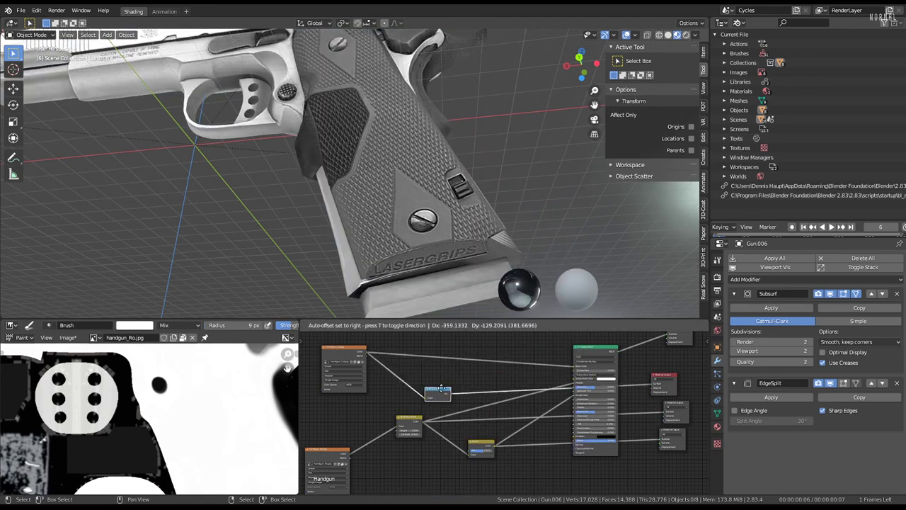
scroll(496, 388, "up", 1)
key("shift+a")
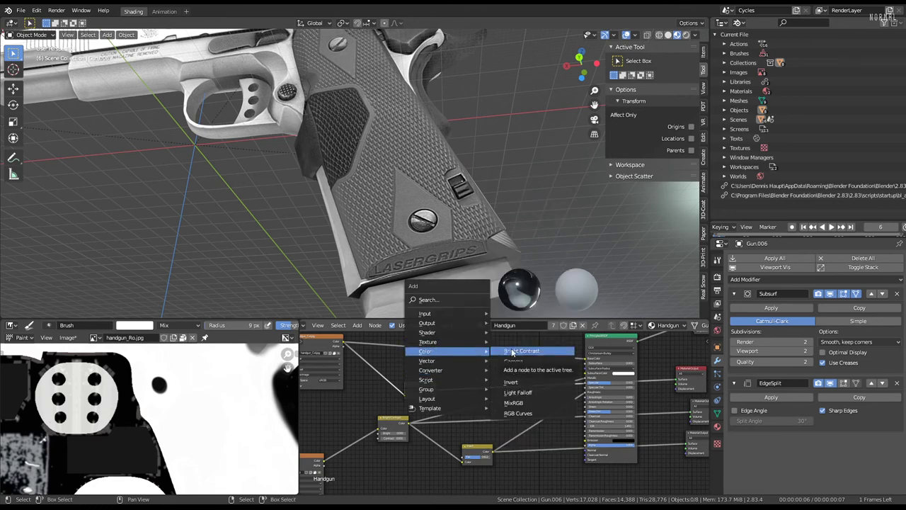
Add a Bright/Contrast node after the converter and raise its Bright and Contrast values.
left_click(521, 351)
left_click(460, 375)
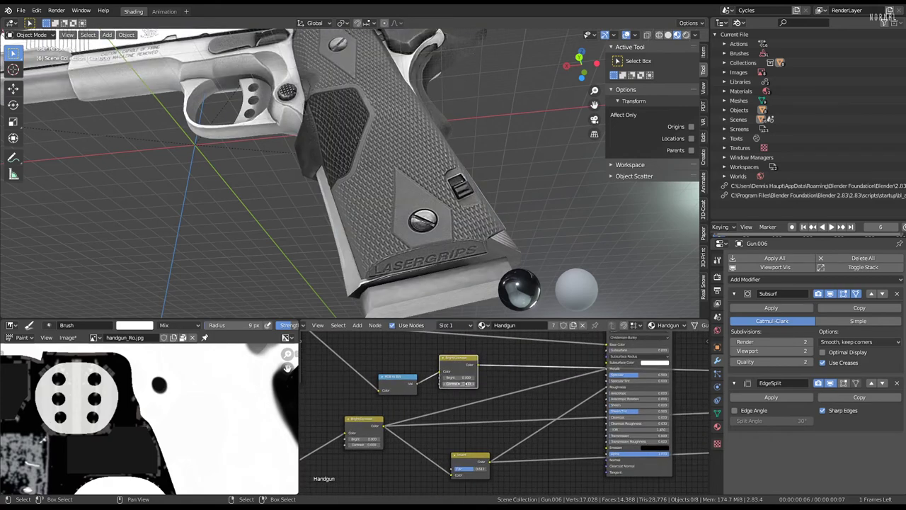
left_click_drag(459, 383, 496, 384)
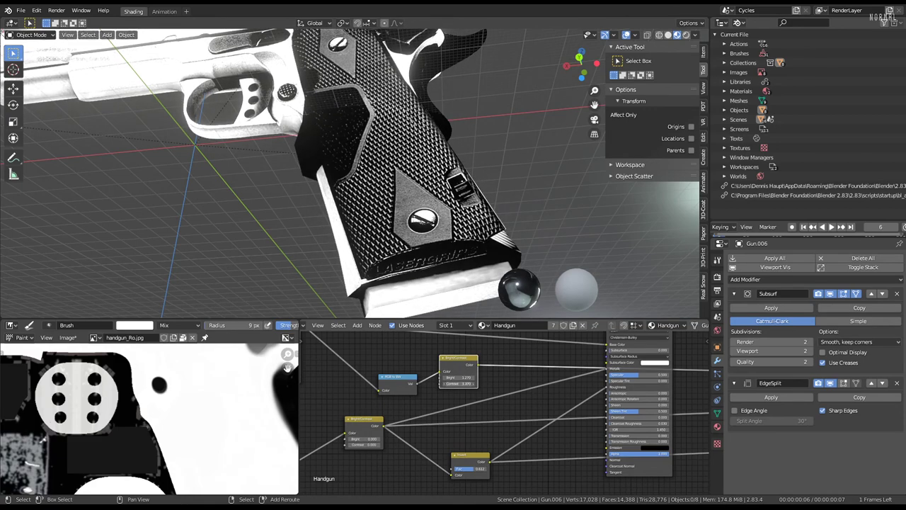
middle_click_drag(397, 212, 439, 225)
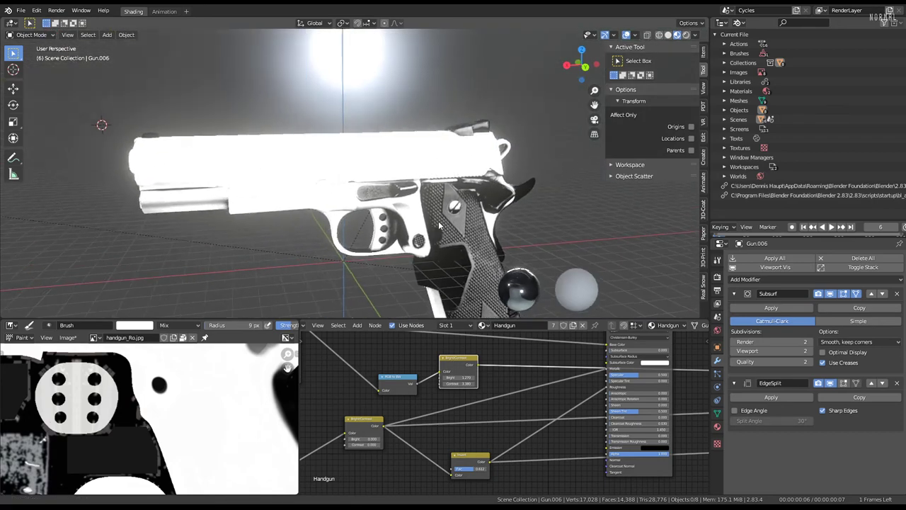
scroll(439, 225, "up", 3)
left_click_drag(468, 382, 457, 378)
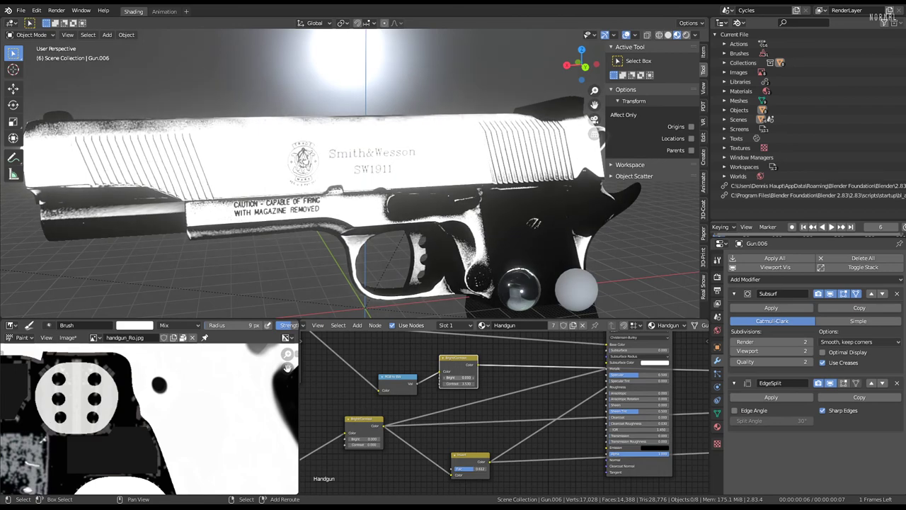
middle_click_drag(482, 308, 461, 161)
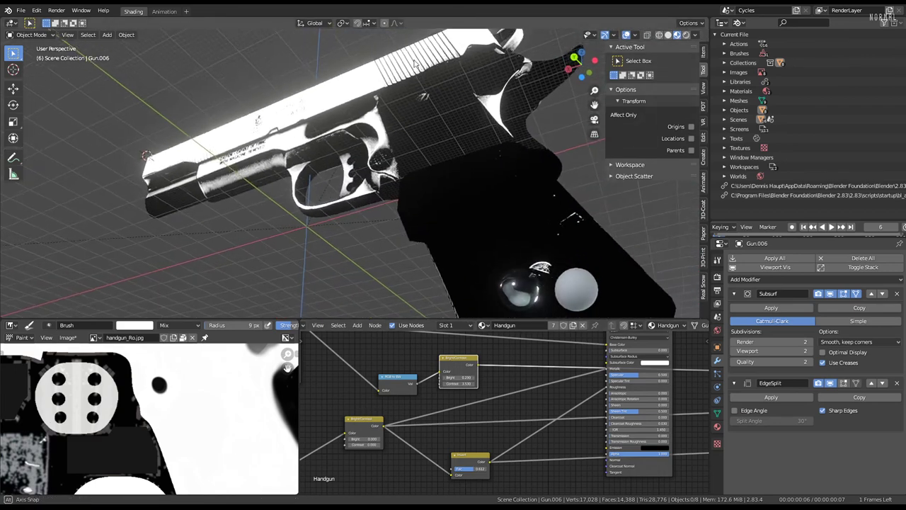
scroll(461, 161, "up", 3)
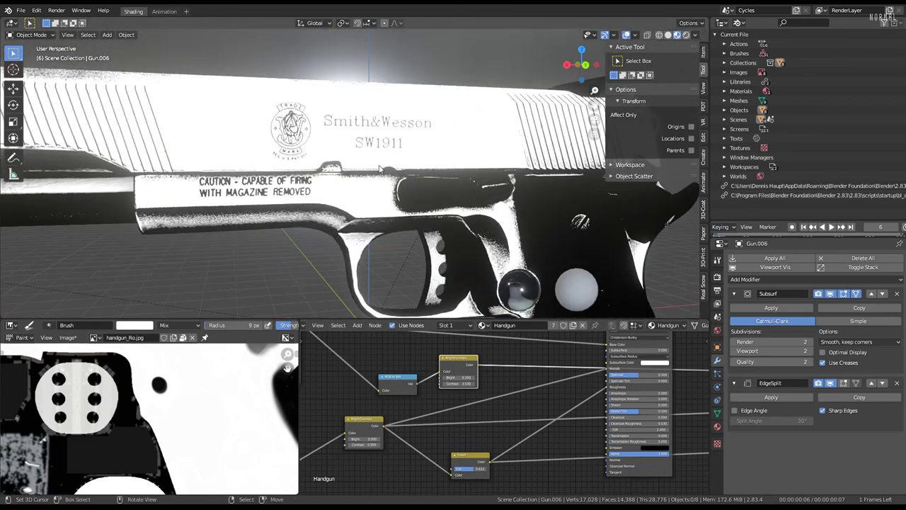
scroll(484, 392, "down", 1)
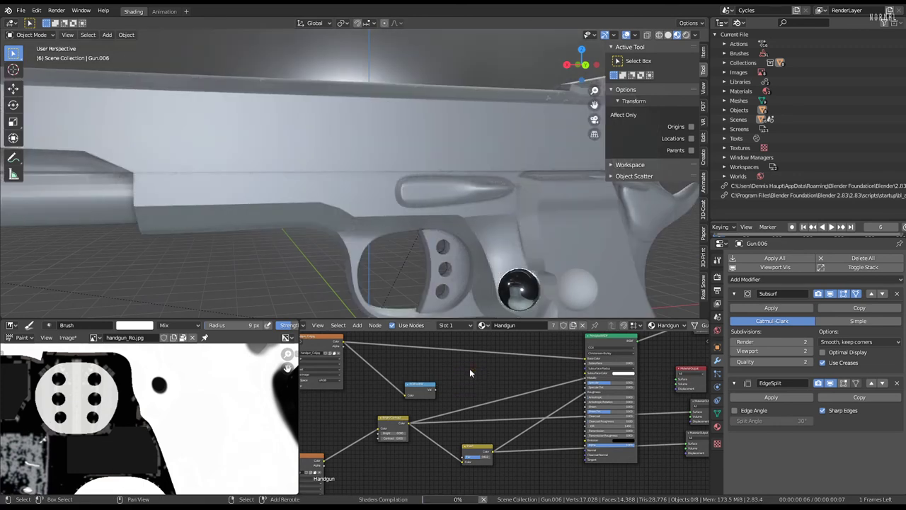
Add an RGB Curves node and move it onto a link in the roughness chain.
key("shift+a")
left_click(515, 432)
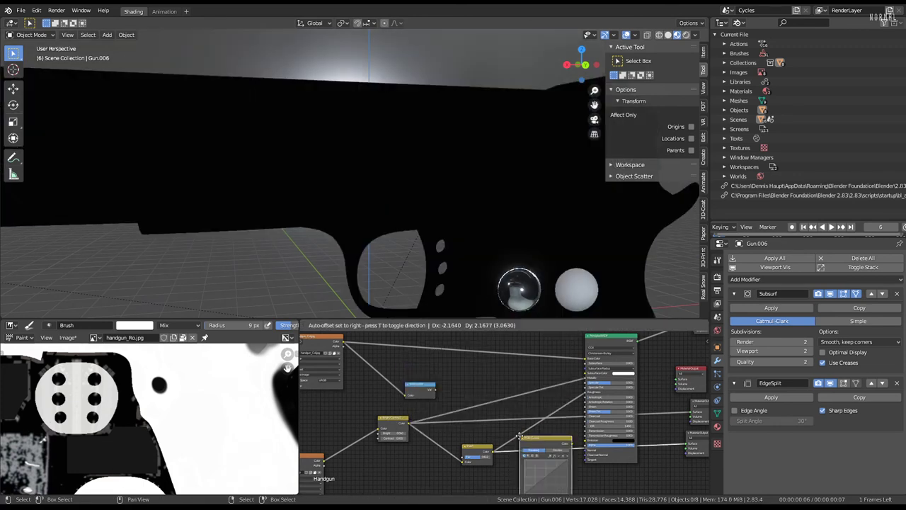
left_click(457, 377)
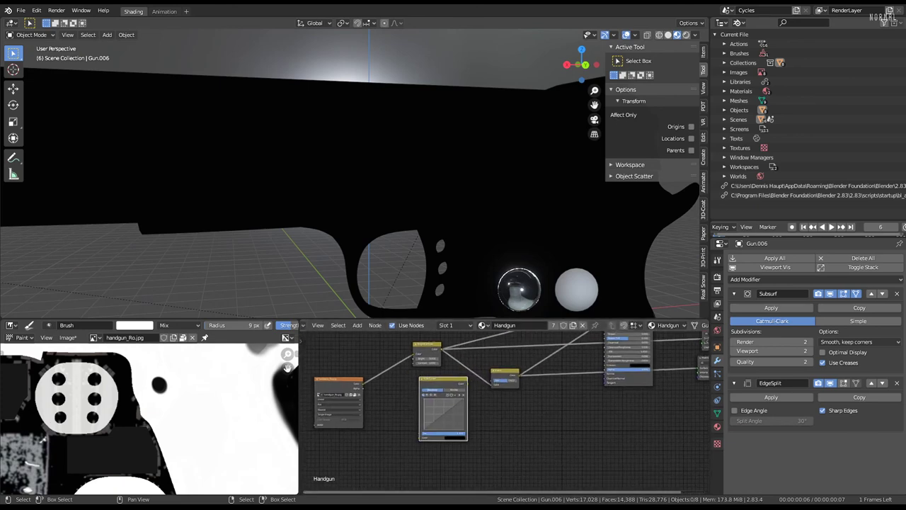
scroll(470, 363, "down", 1)
middle_click_drag(473, 339, 470, 362)
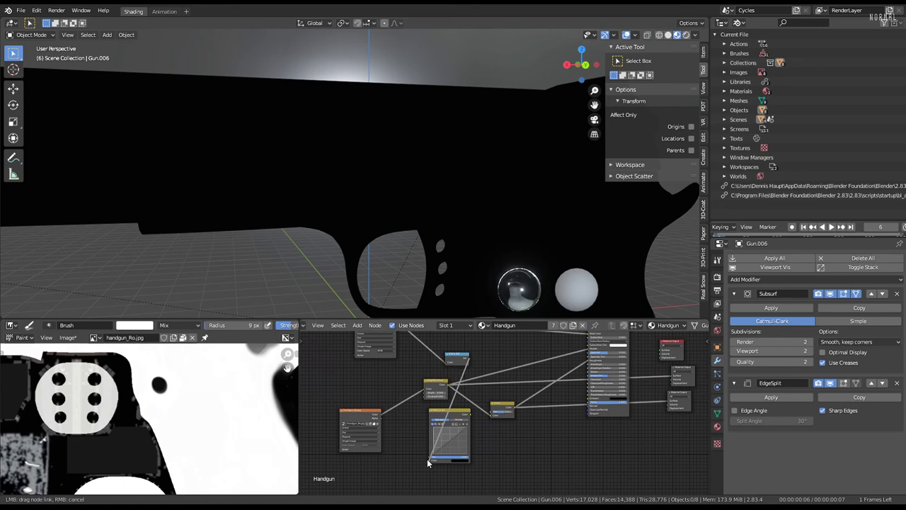
left_click_drag(430, 461, 427, 459)
middle_click_drag(457, 424, 413, 468)
left_click_drag(408, 459, 458, 386)
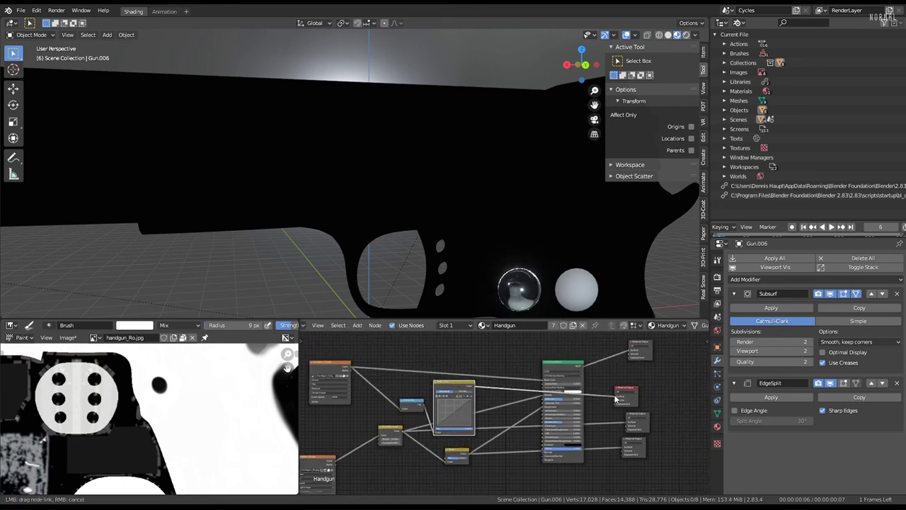
Rewire the link so the textured gun renders again and reposition the RGB Curves node.
left_click_drag(593, 396, 592, 397)
scroll(487, 417, "up", 2)
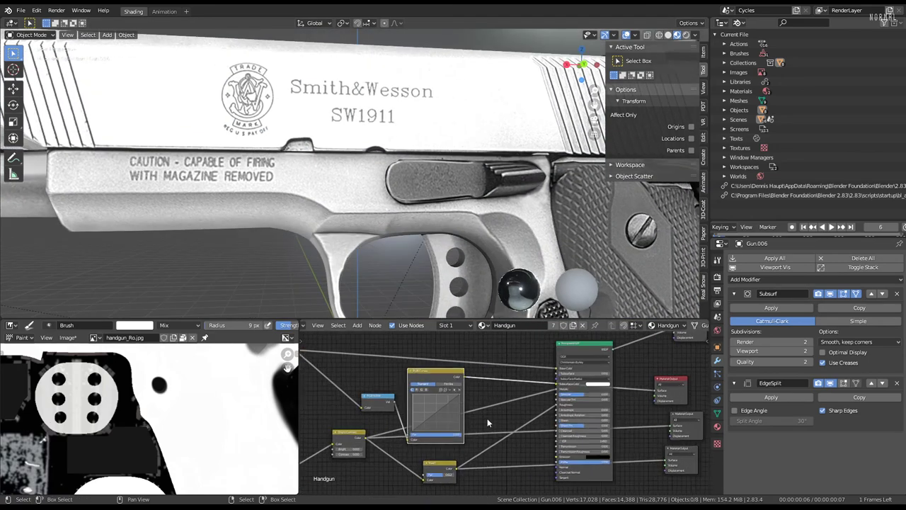
scroll(453, 399, "up", 2)
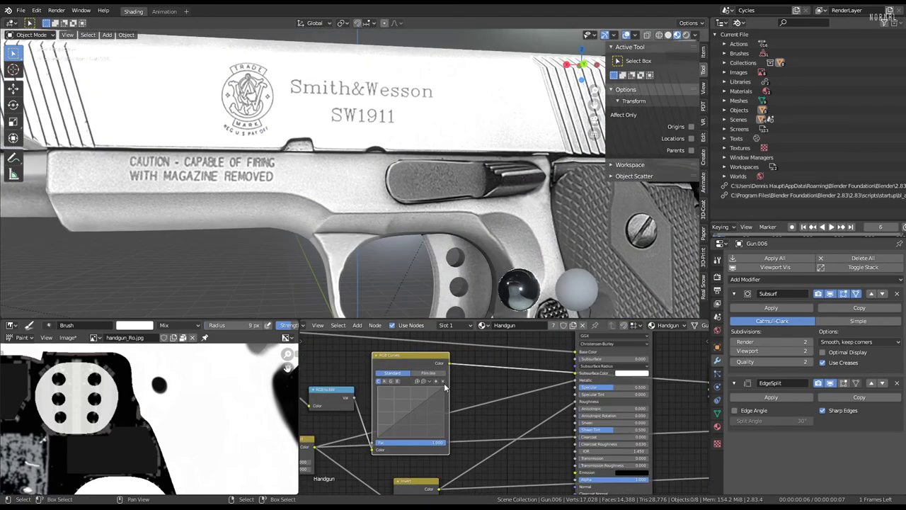
left_click_drag(444, 383, 413, 433)
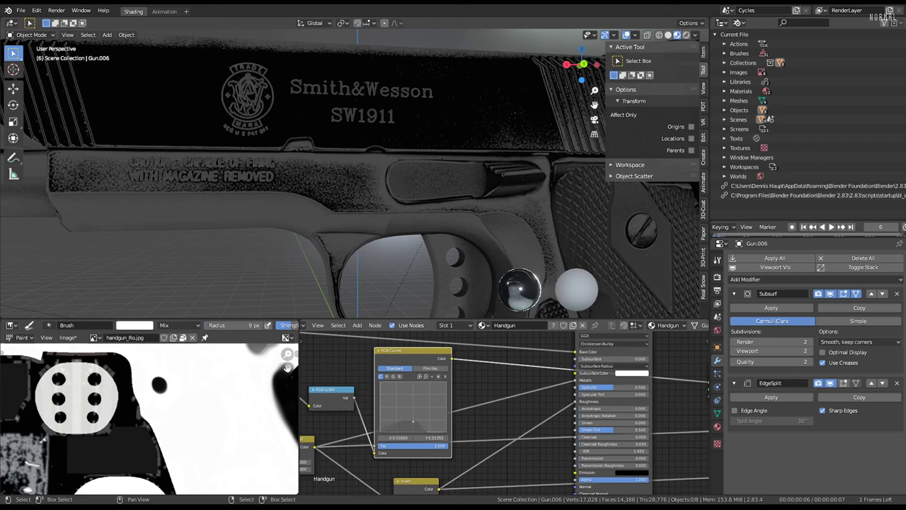
Reshape the RGB Curves points to try brighter and darker roughness on the gun.
left_click_drag(418, 421, 415, 395)
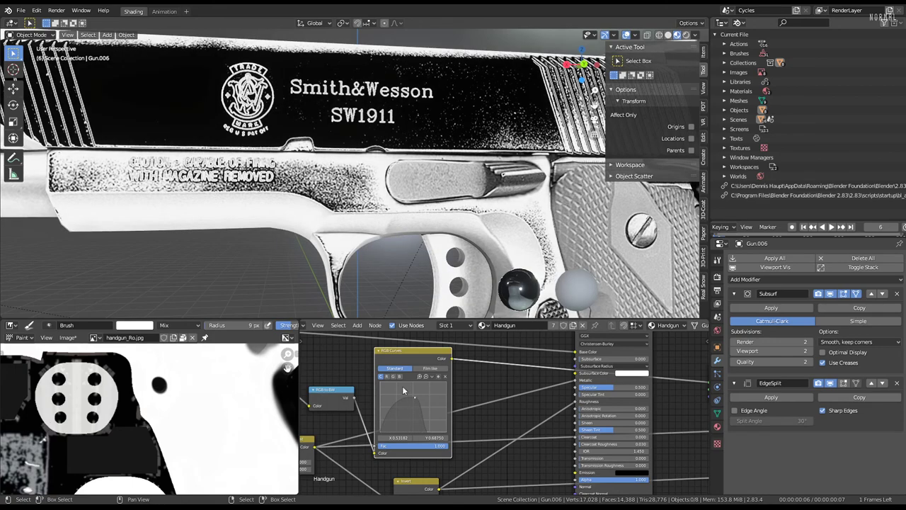
left_click_drag(400, 437, 410, 437)
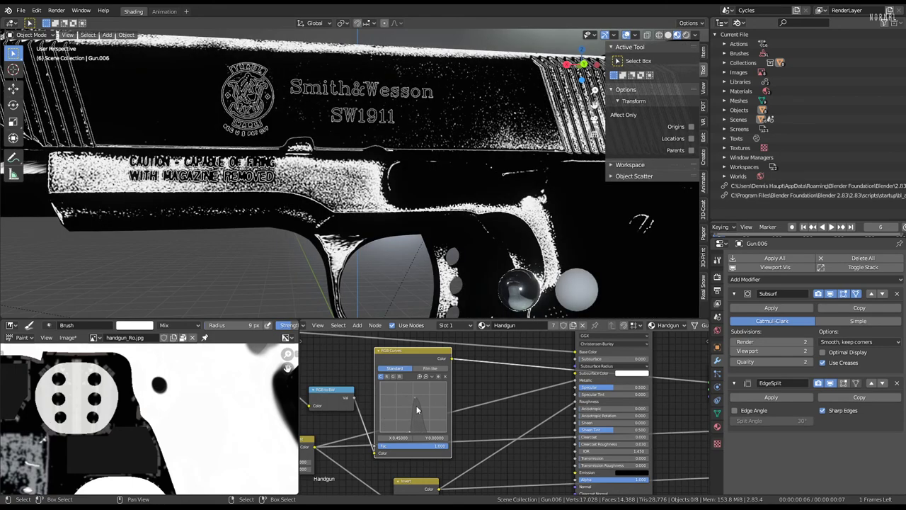
middle_click_drag(396, 145, 412, 142)
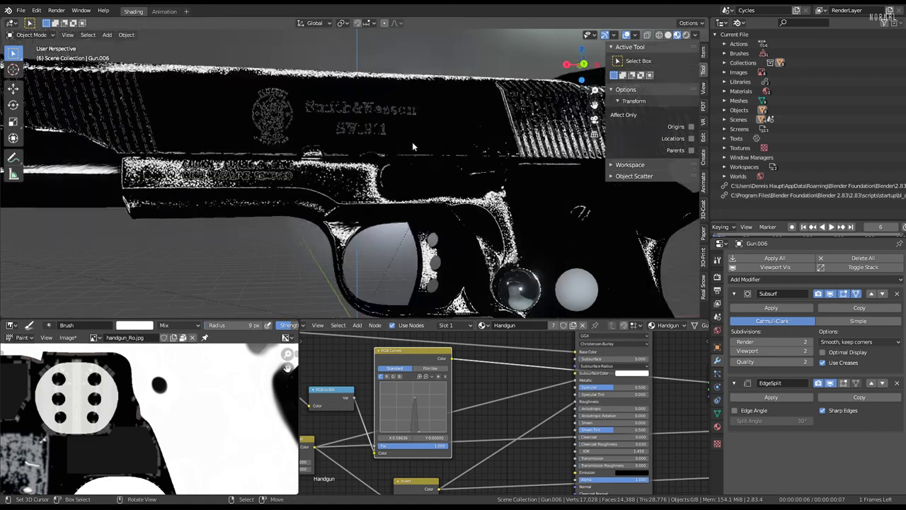
left_click_drag(410, 429, 400, 427)
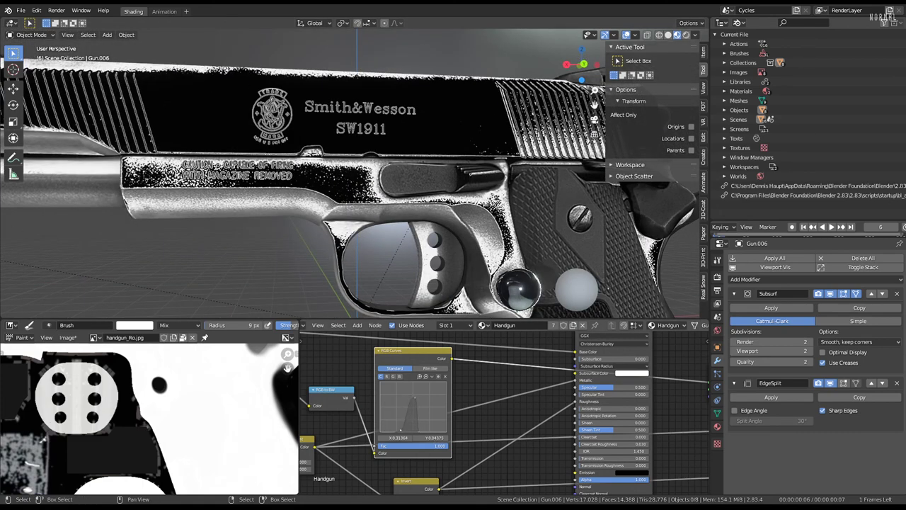
left_click_drag(419, 430, 439, 430)
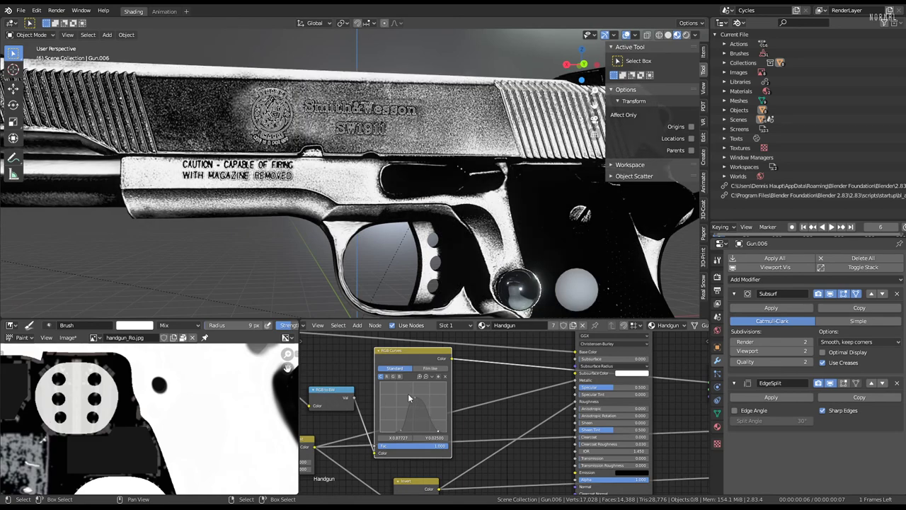
scroll(444, 143, "down", 4)
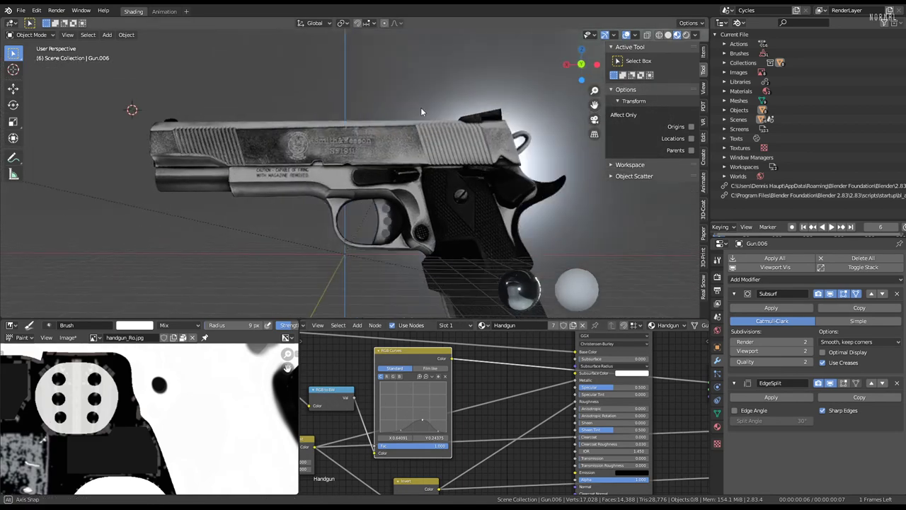
mouse_move(421, 107)
middle_mouse_down()
mouse_move(388, 88)
mouse_move(384, 156)
middle_mouse_up()
scroll(393, 160, "up", 3)
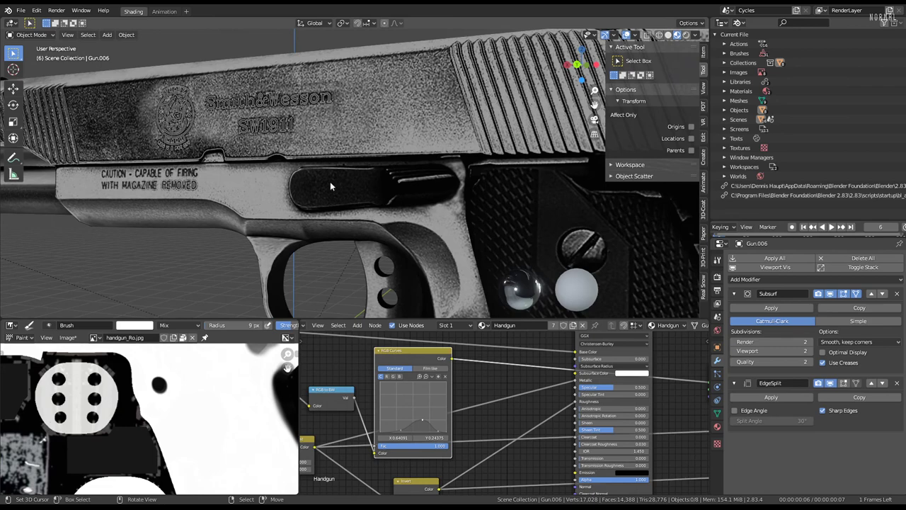
Raise the curve points for more contrast and a brighter slide.
left_click_drag(418, 398, 419, 383)
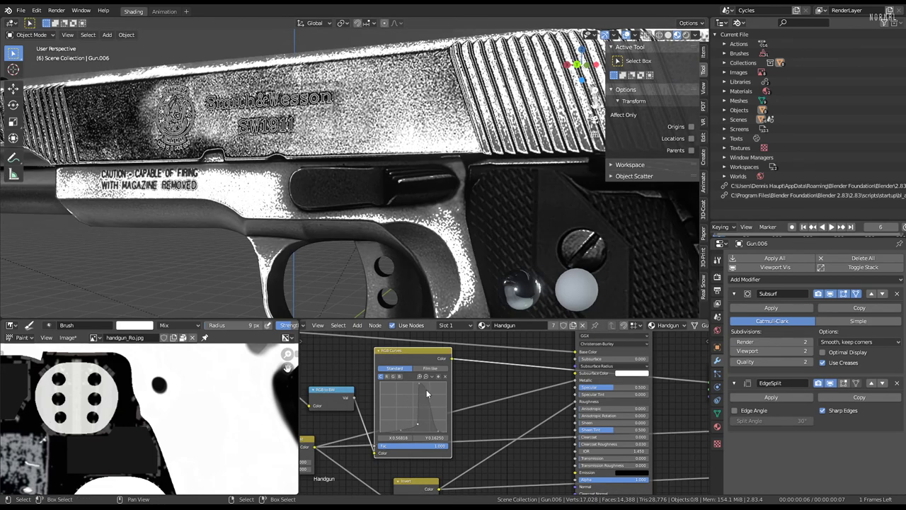
left_click_drag(423, 426, 426, 431)
middle_click_drag(185, 183, 366, 205)
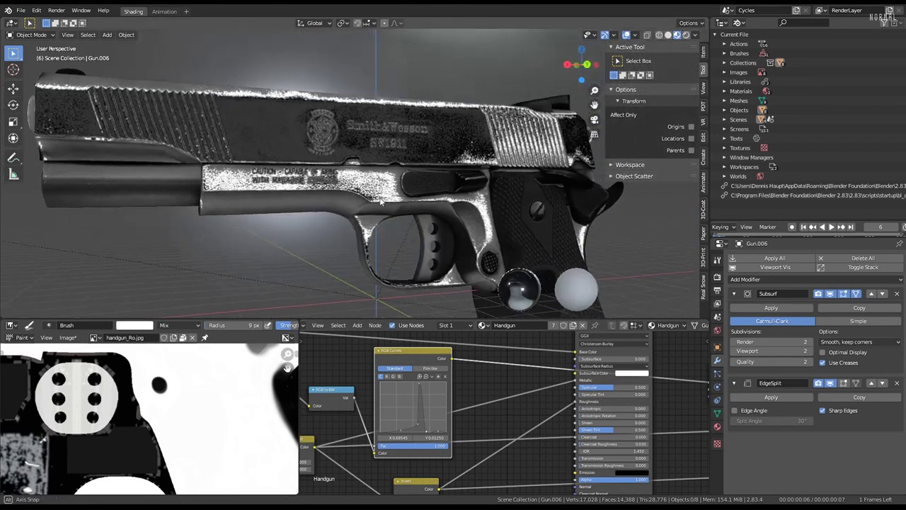
scroll(415, 225, "down", 3)
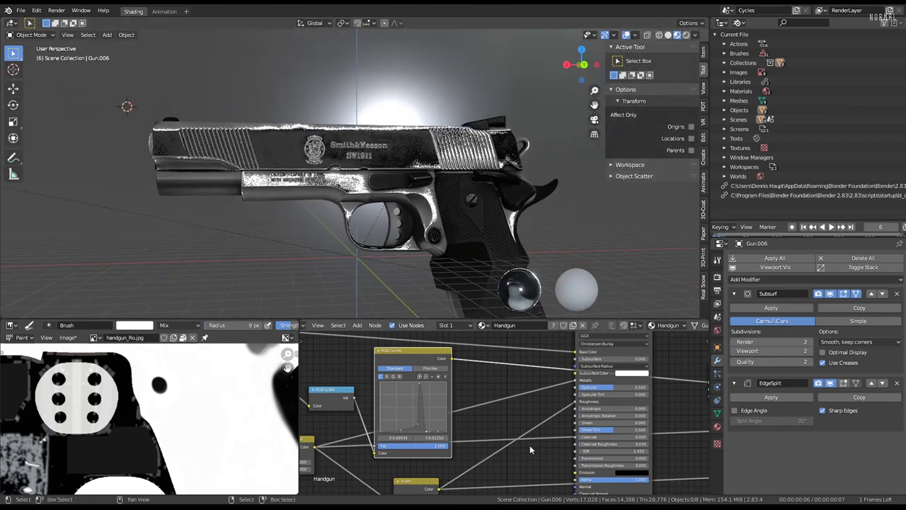
scroll(484, 375, "down", 2)
scroll(463, 230, "up", 2)
scroll(463, 230, "up", 1)
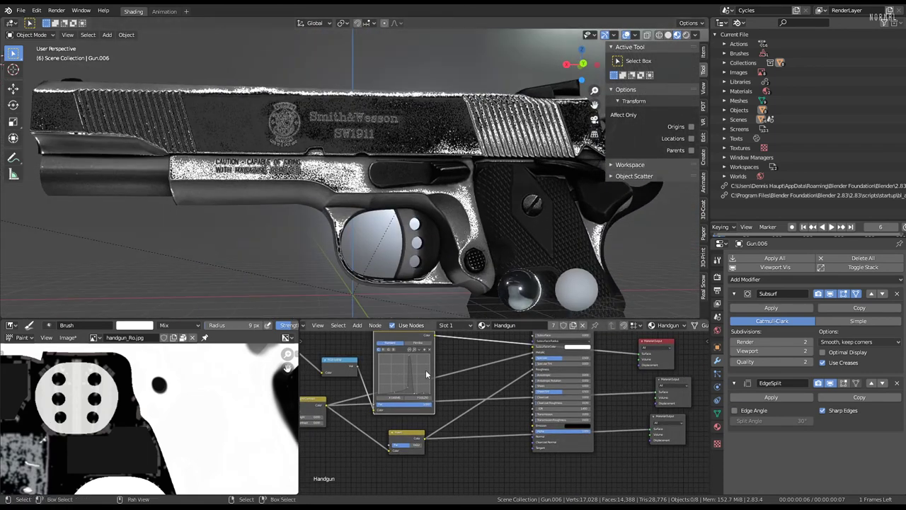
scroll(425, 369, "up", 1)
scroll(407, 409, "up", 1)
left_click_drag(411, 406, 395, 382)
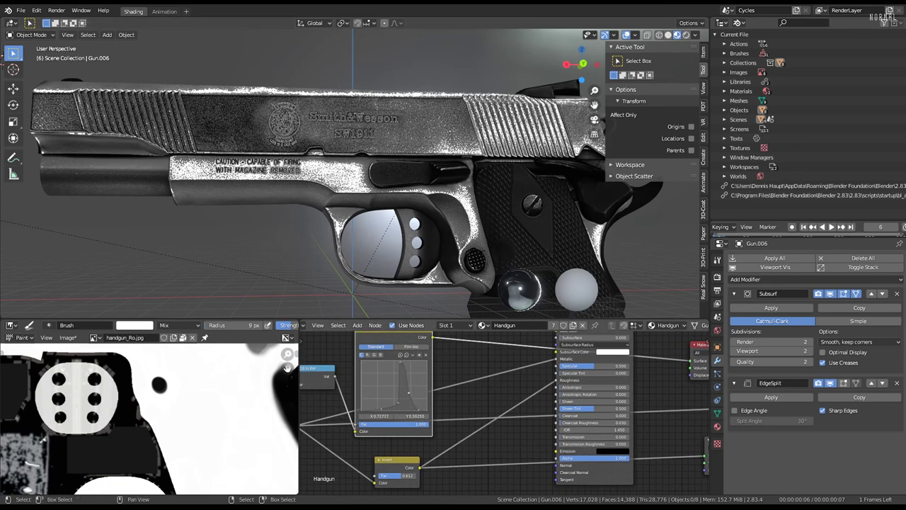
left_click_drag(410, 390, 412, 382)
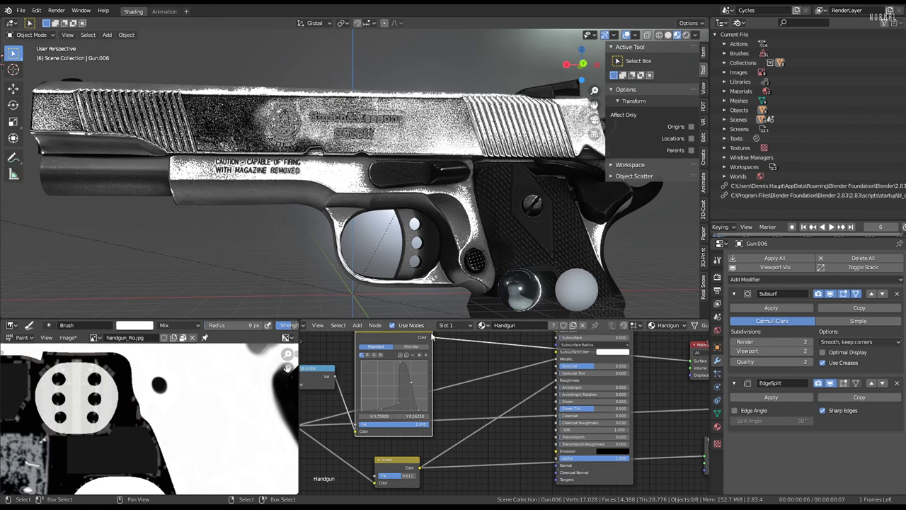
scroll(433, 354, "down", 1)
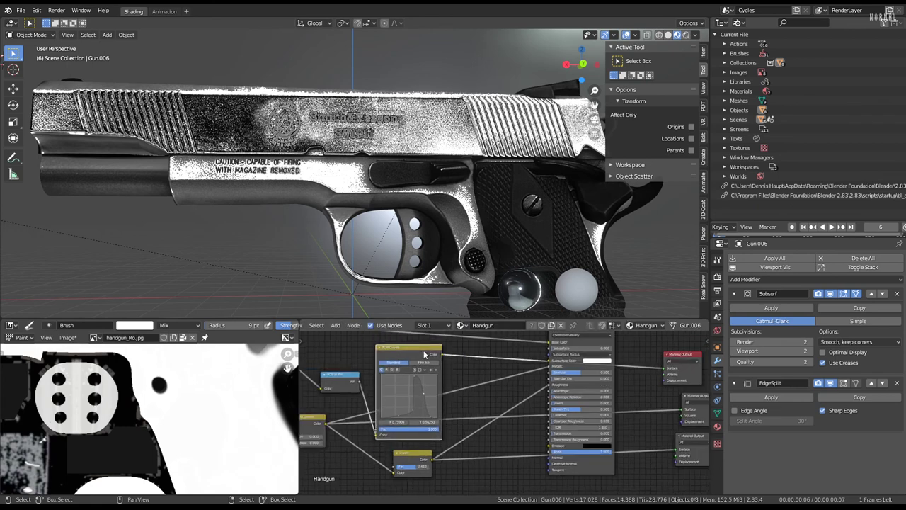
Delete the RGB Curves node and check the gun through the bottom and top Material Outputs.
key("x")
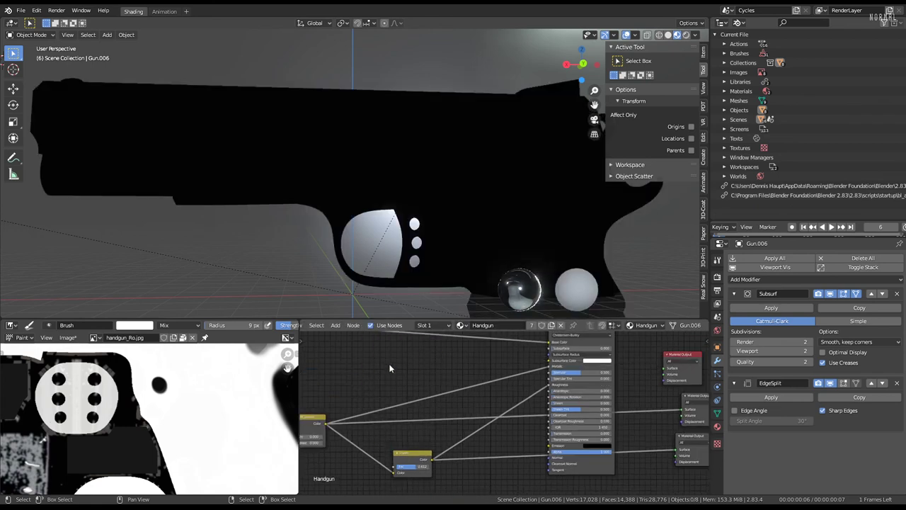
scroll(389, 368, "down", 2)
left_click(560, 476)
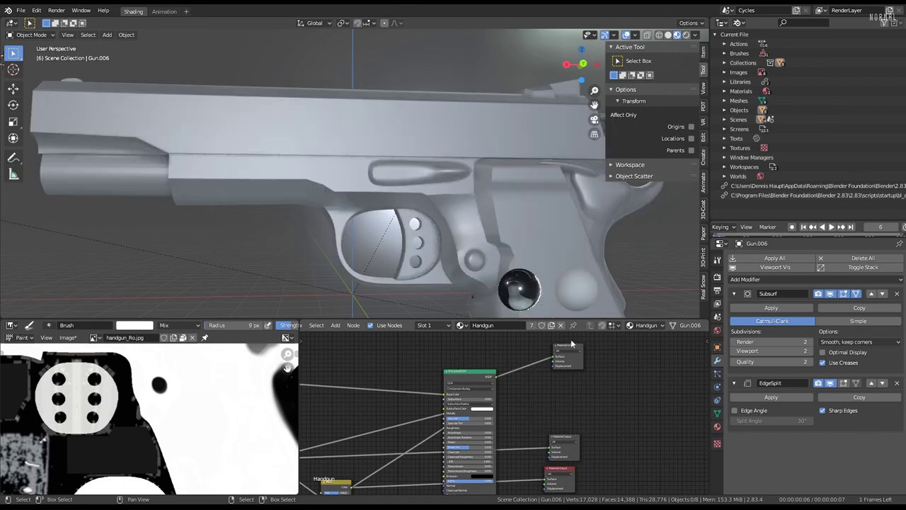
left_click(568, 352)
Inspect the pistol and slide engraving from several angles, briefly playing the animation.
mouse_move(453, 212)
middle_mouse_down()
mouse_move(408, 190)
mouse_move(460, 209)
middle_mouse_up()
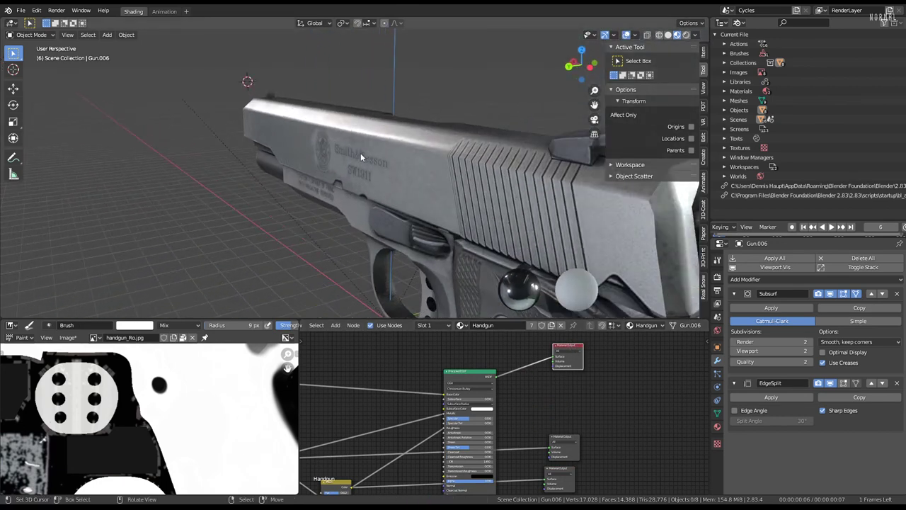
scroll(360, 153, "up", 5)
mouse_move(361, 153)
middle_mouse_down()
mouse_move(566, 122)
mouse_move(285, 126)
middle_mouse_up()
scroll(464, 132, "down", 4)
key("space")
scroll(285, 125, "up", 4)
key("space")
middle_click_drag(393, 171, 421, 191)
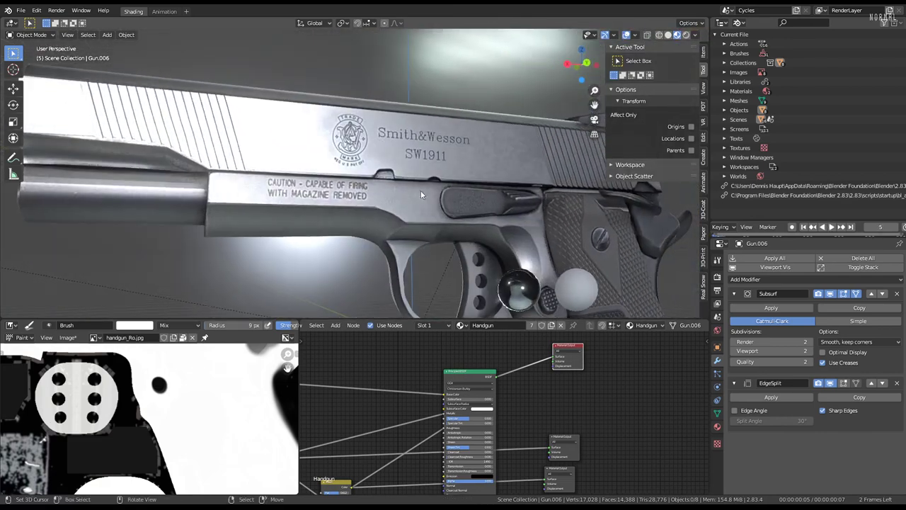
scroll(461, 410, "down", 2)
middle_click_drag(495, 411, 529, 379)
left_click(533, 382)
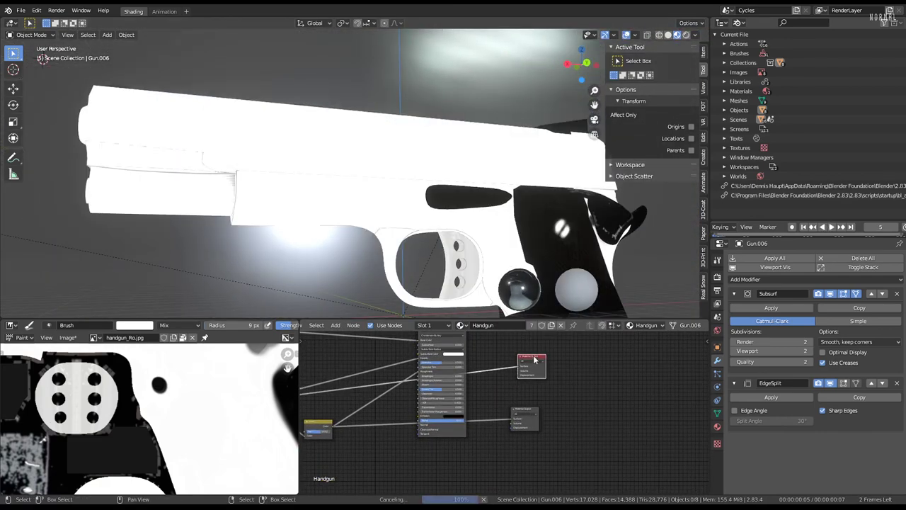
Add a Gamma node on the link after the Bright/Contrast node.
scroll(495, 386, "up", 1)
middle_click_drag(396, 383, 435, 374)
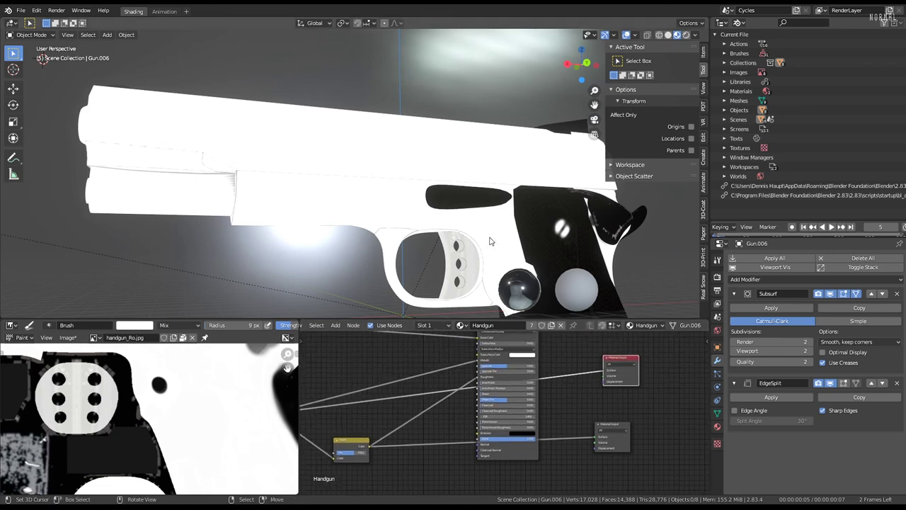
scroll(496, 396, "down", 2)
key("shift+a")
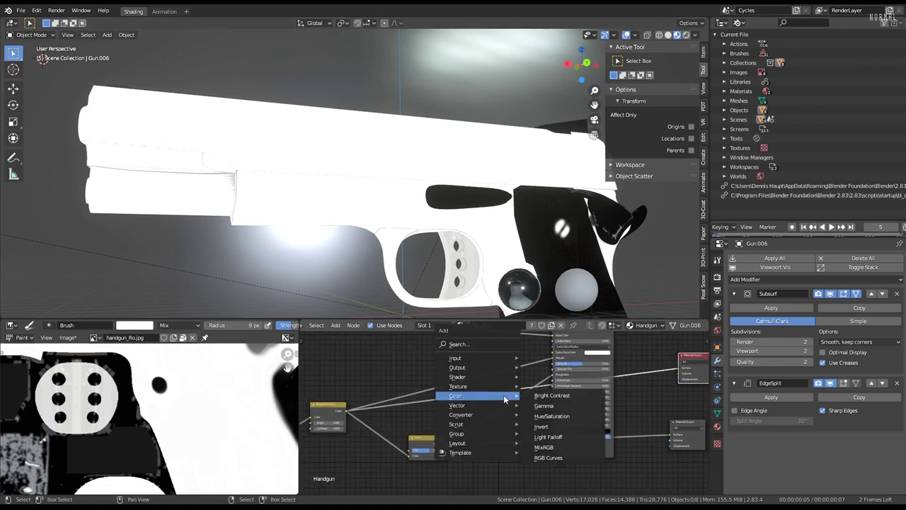
left_click(543, 406)
left_click(438, 400)
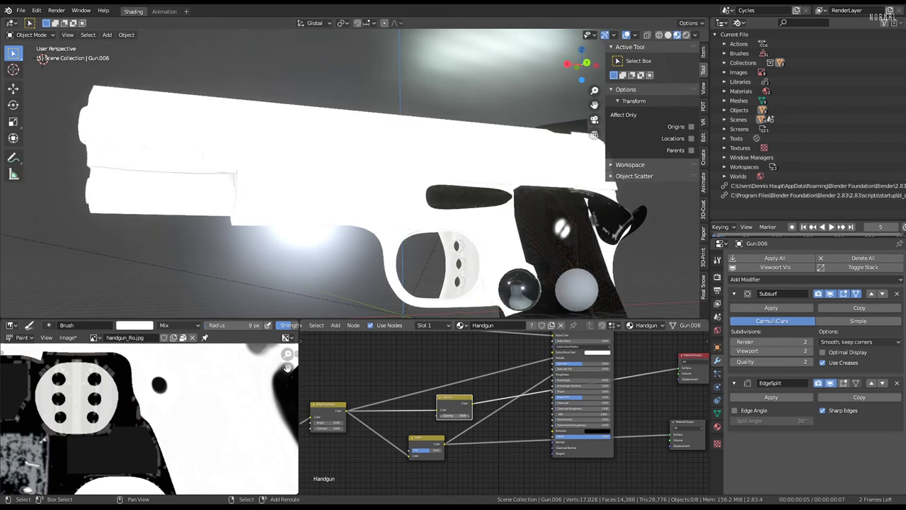
scroll(509, 205, "down", 2)
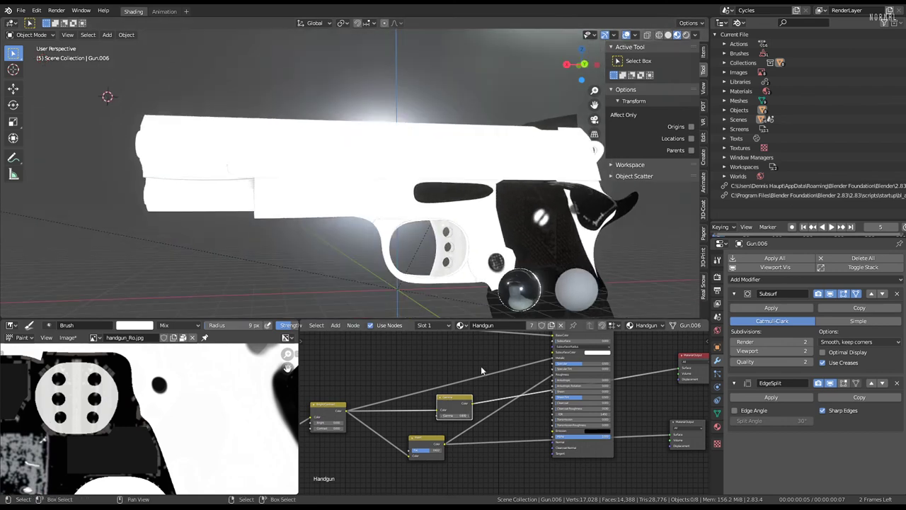
left_click_drag(460, 404, 426, 405)
Duplicate the Gamma node and place the copy after the Invert node.
key("shift+d")
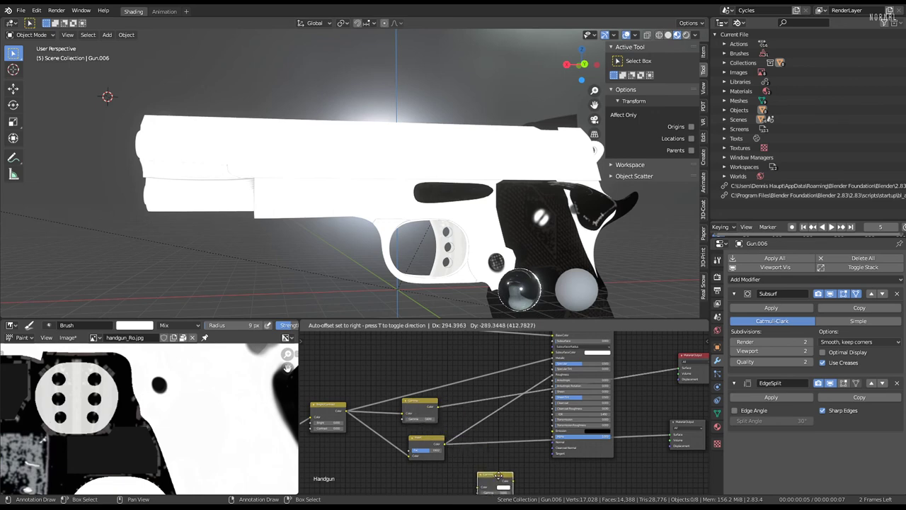
left_click(498, 477)
left_click(692, 423)
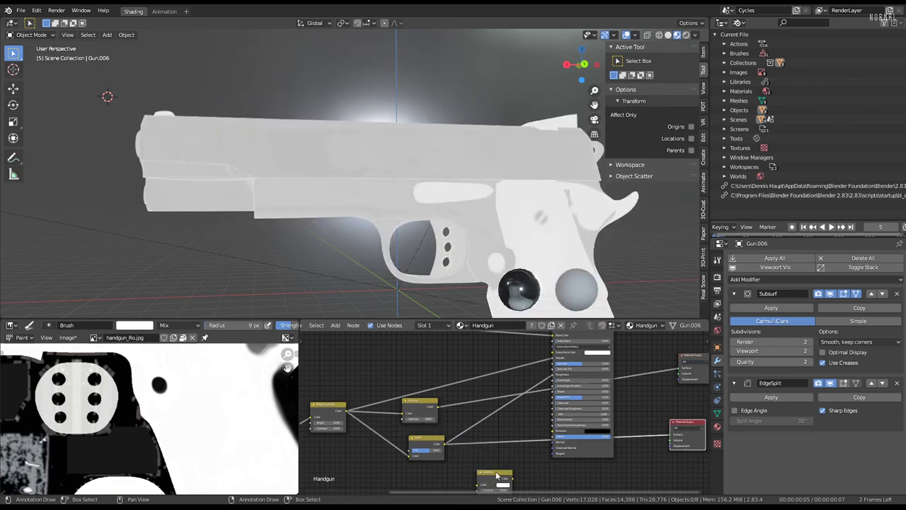
left_click_drag(498, 477, 499, 440)
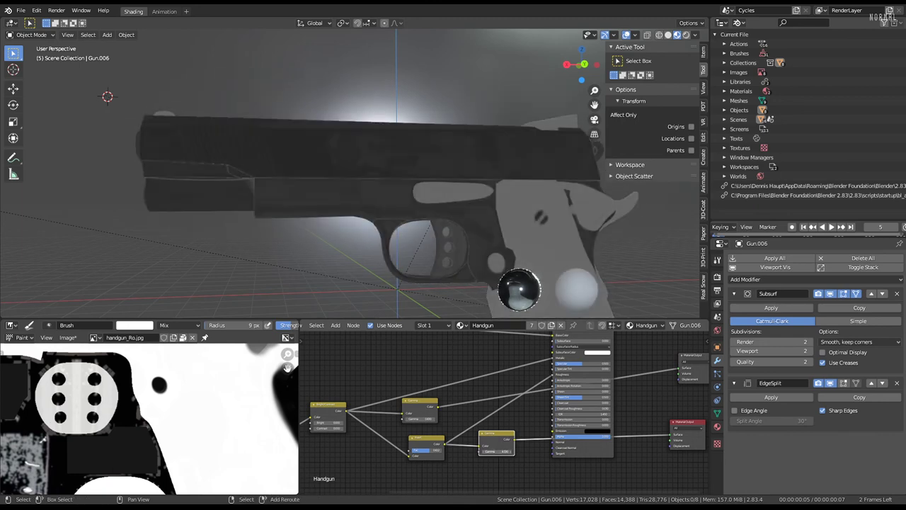
middle_click_drag(499, 437, 456, 434)
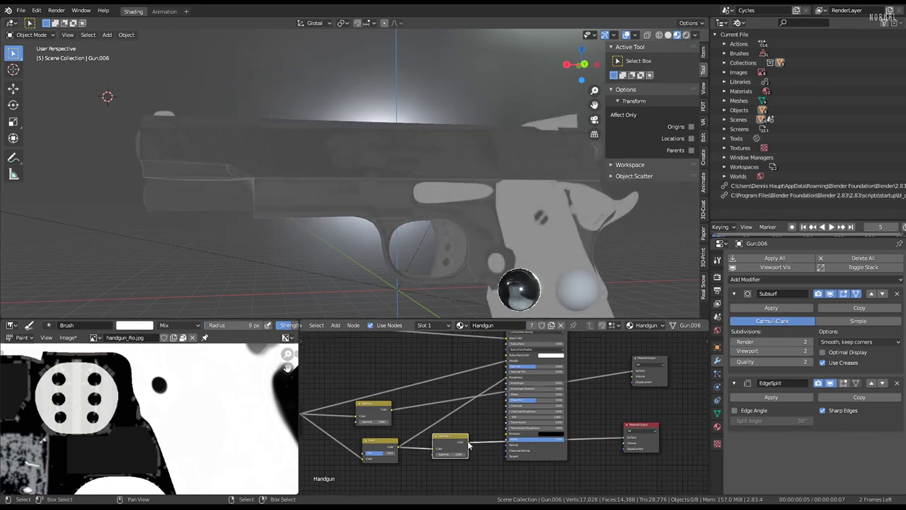
middle_click_drag(506, 382, 597, 359)
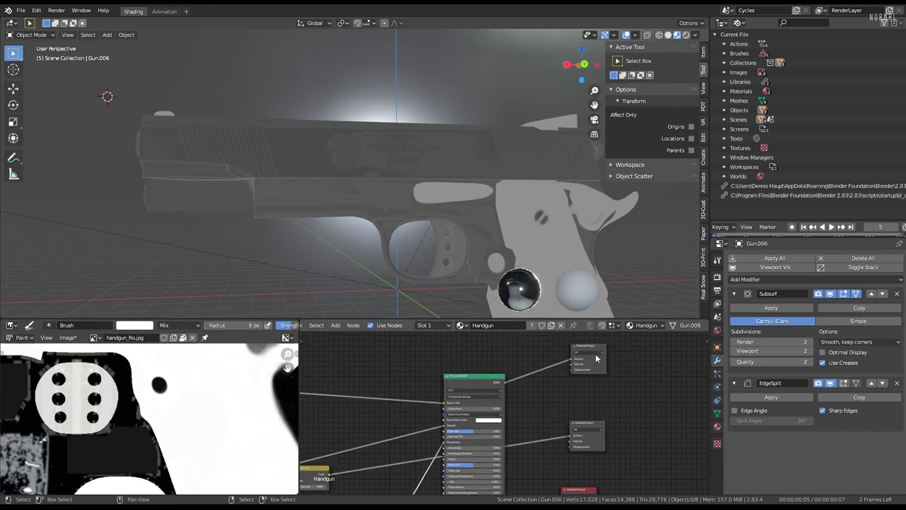
Preview through the top Material Output and inspect the S&W slide engraving up close.
left_click(593, 347)
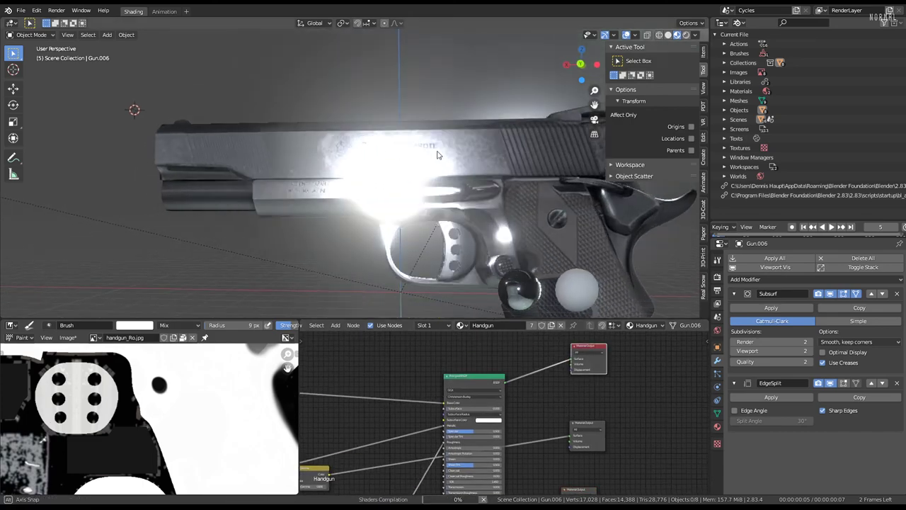
middle_click_drag(434, 373, 470, 461)
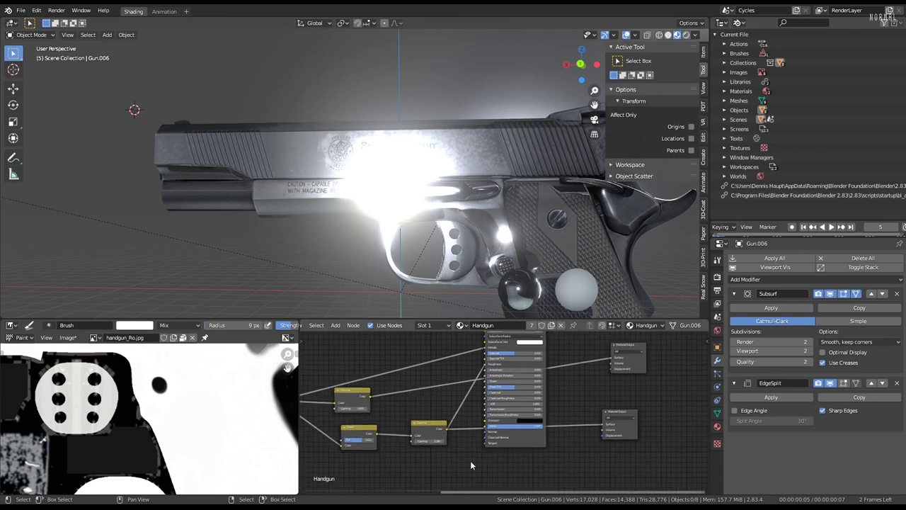
scroll(470, 460, "up", 1)
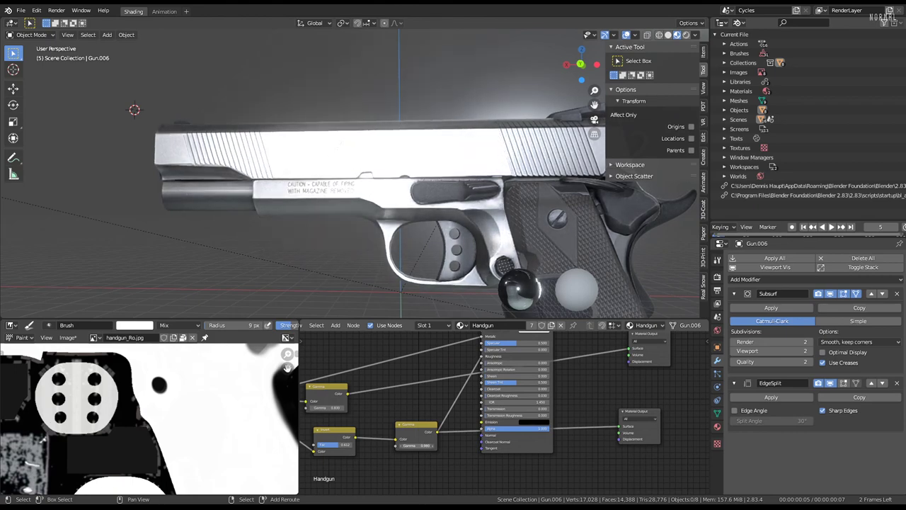
mouse_move(400, 228)
middle_mouse_down()
mouse_move(333, 190)
mouse_move(508, 191)
middle_mouse_up()
scroll(333, 190, "up", 3)
scroll(428, 145, "up", 3)
mouse_move(428, 145)
middle_mouse_down()
mouse_move(427, 175)
mouse_move(375, 173)
mouse_move(418, 184)
middle_mouse_up()
scroll(395, 177, "down", 3)
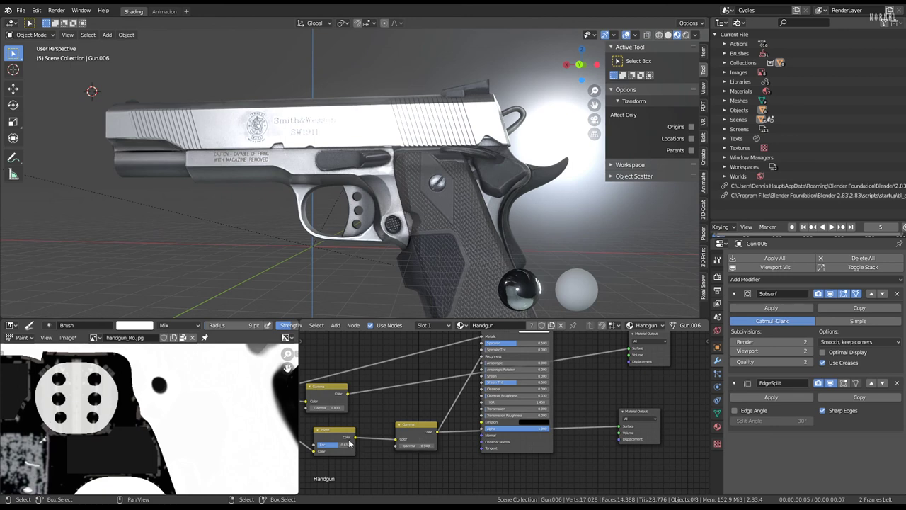
Remove the extra Gamma node with Ctrl+X so its links stay joined.
left_click_drag(481, 362, 442, 409)
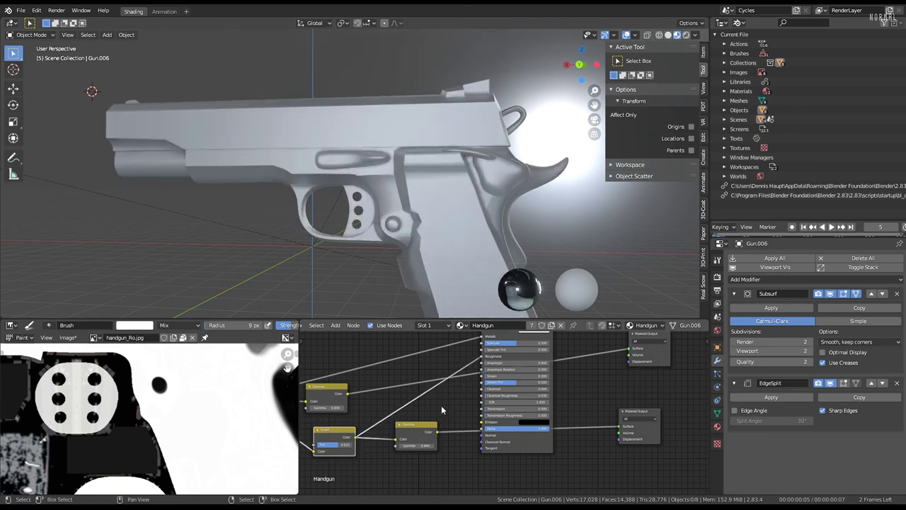
key("ctrl+x")
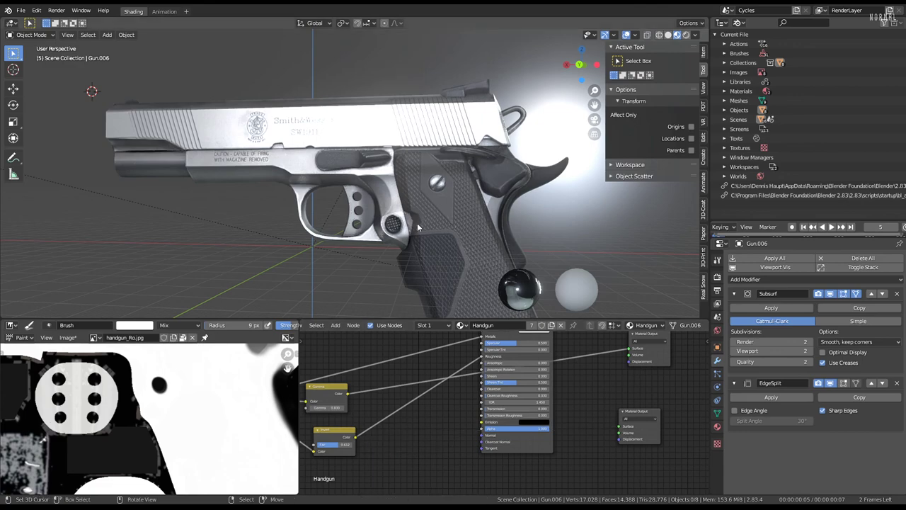
middle_click_drag(376, 152, 475, 148)
mouse_move(598, 152)
middle_mouse_down()
mouse_move(256, 153)
mouse_move(258, 200)
middle_mouse_up()
scroll(430, 360, "down", 2)
scroll(609, 402, "down", 1)
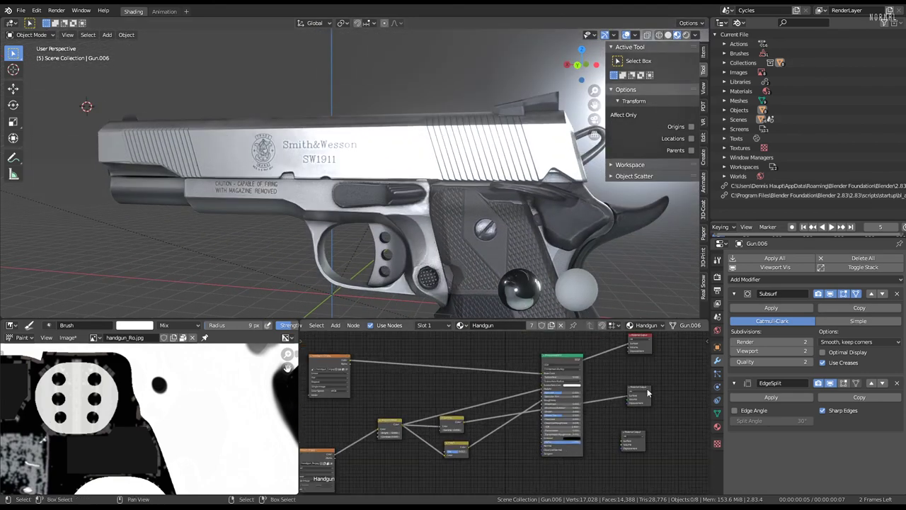
Preview the image texture alone on the gun, then restore full material shading.
left_click(639, 438, "ctrl+shift")
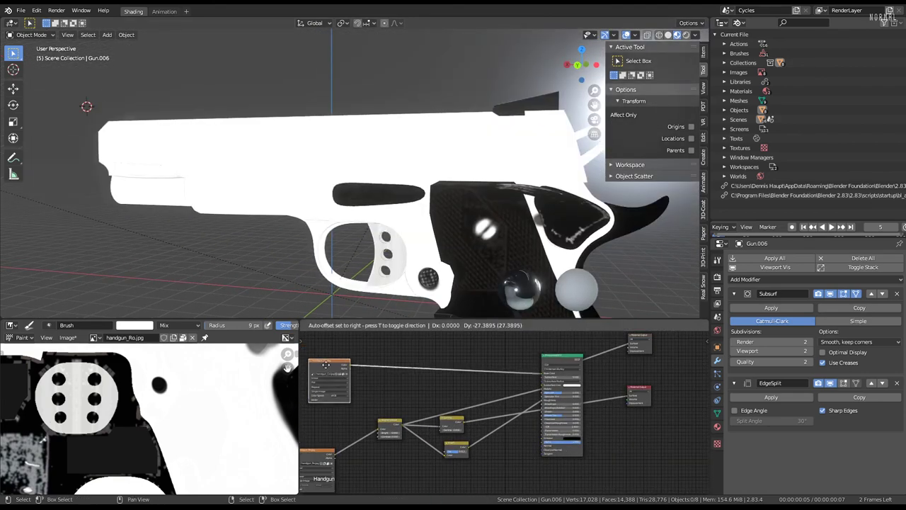
left_click(644, 344, "ctrl+shift")
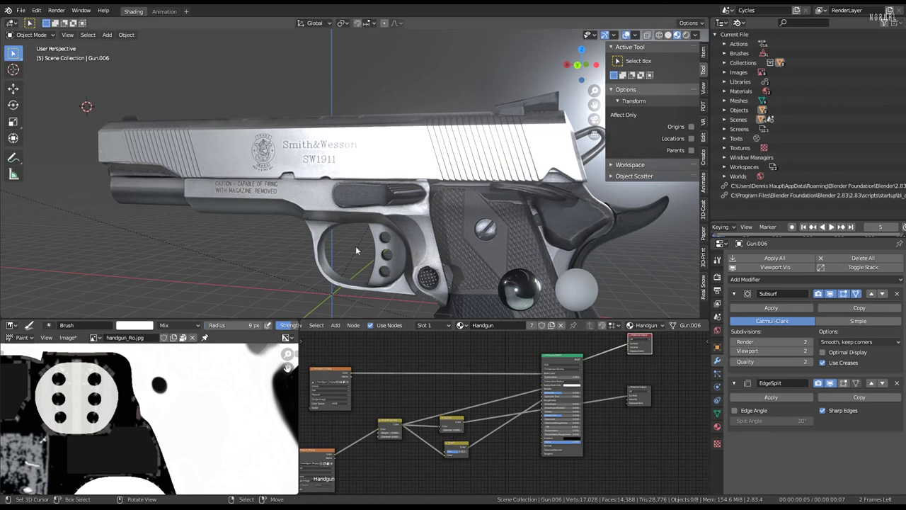
middle_click_drag(345, 178, 339, 173)
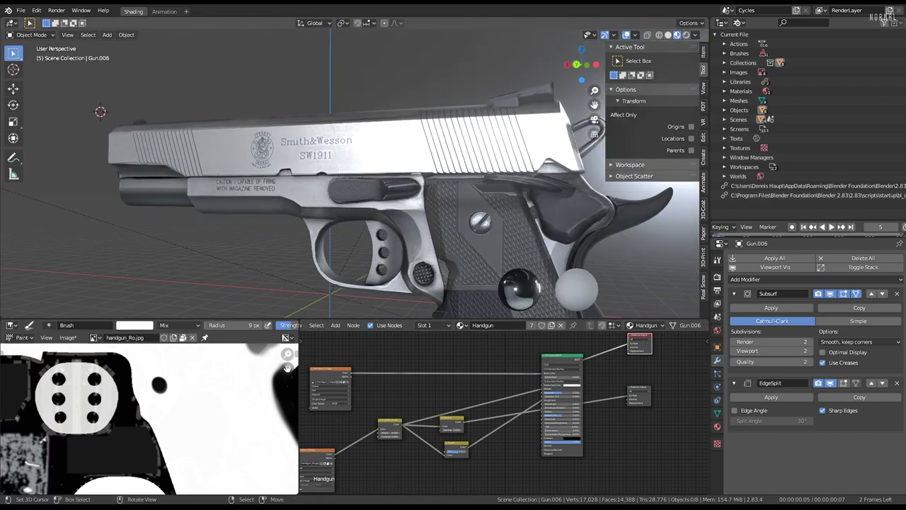
middle_click_drag(475, 461, 479, 449)
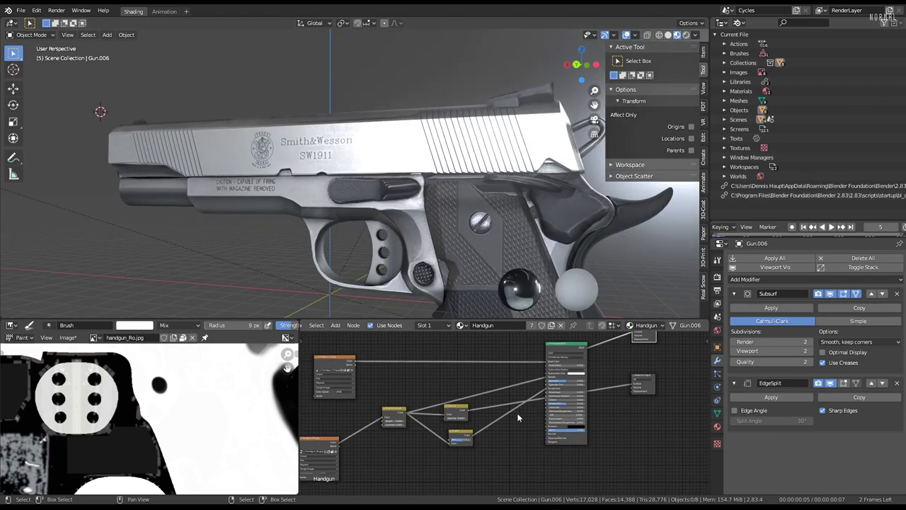
key("shift+a")
mouse_move(453, 444)
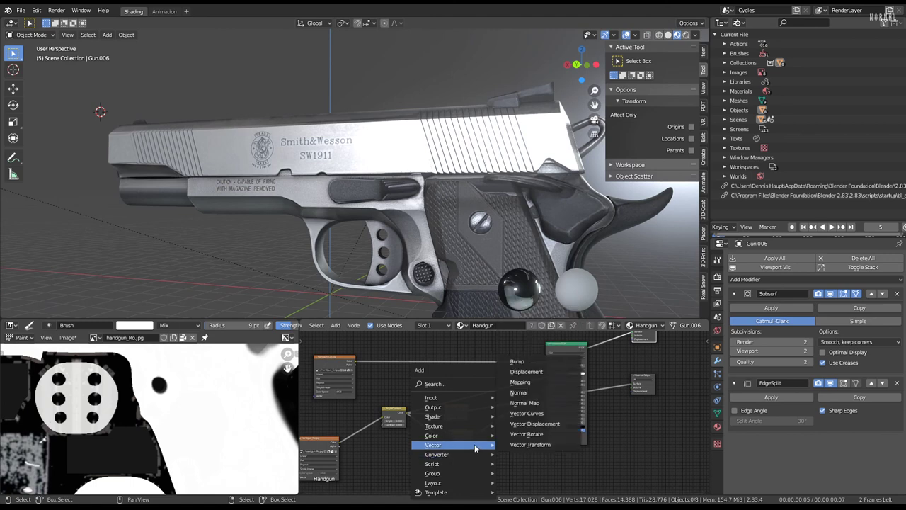
Add a Bump node with its Normal feeding the shader and the texture driving Height.
left_click(514, 362)
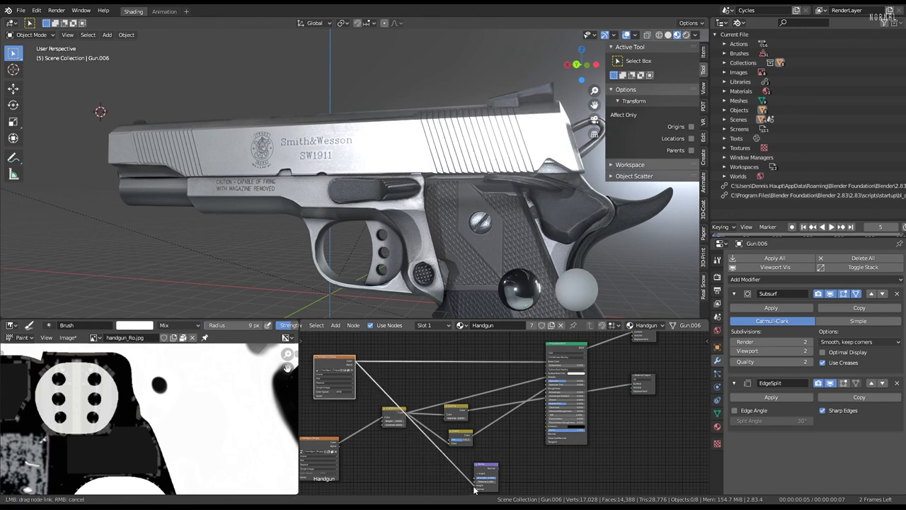
scroll(474, 487, "up", 2)
scroll(453, 424, "up", 2)
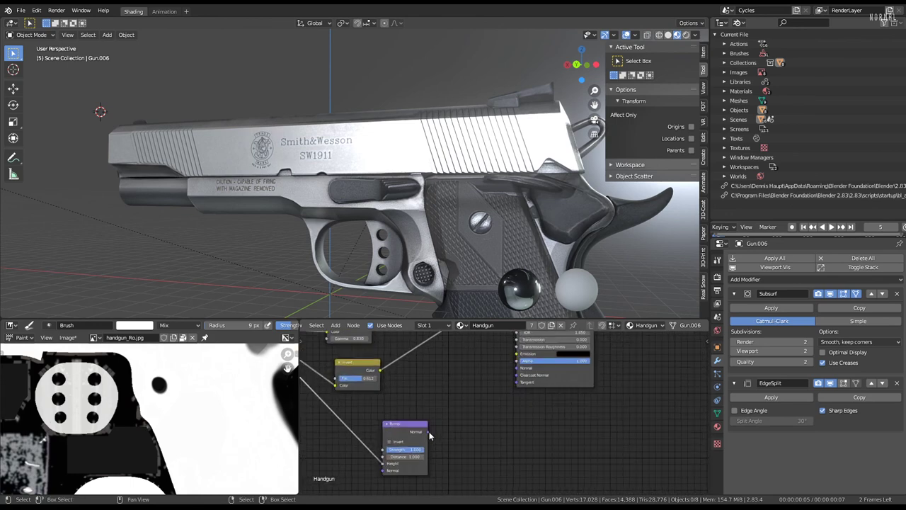
left_click_drag(522, 374, 517, 368)
middle_click_drag(521, 374, 493, 445)
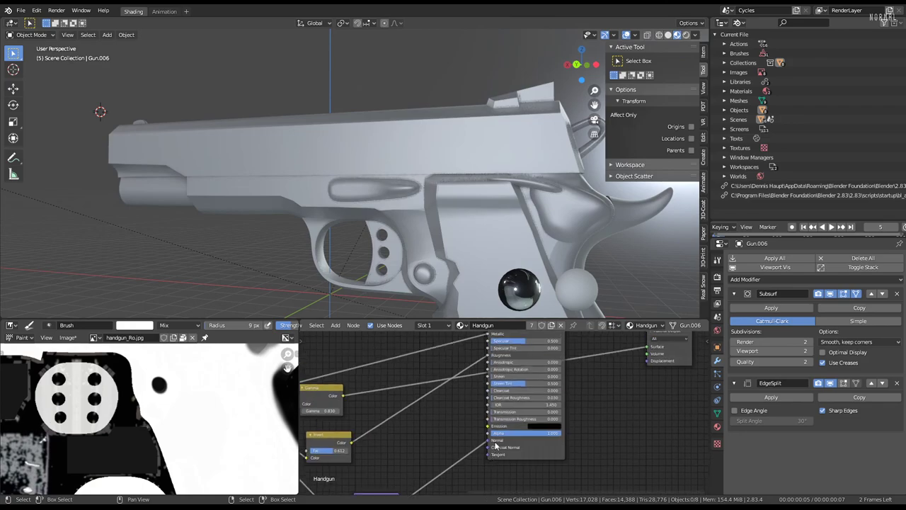
scroll(442, 177, "up", 3)
middle_click_drag(443, 177, 454, 187)
scroll(454, 186, "up", 2)
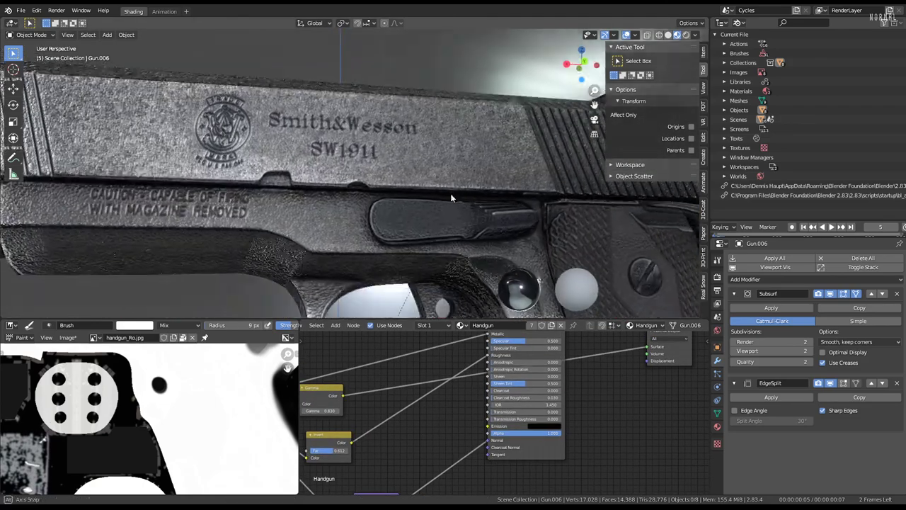
scroll(451, 194, "up", 2)
scroll(425, 235, "up", 2)
scroll(425, 235, "down", 3)
scroll(422, 286, "down", 1)
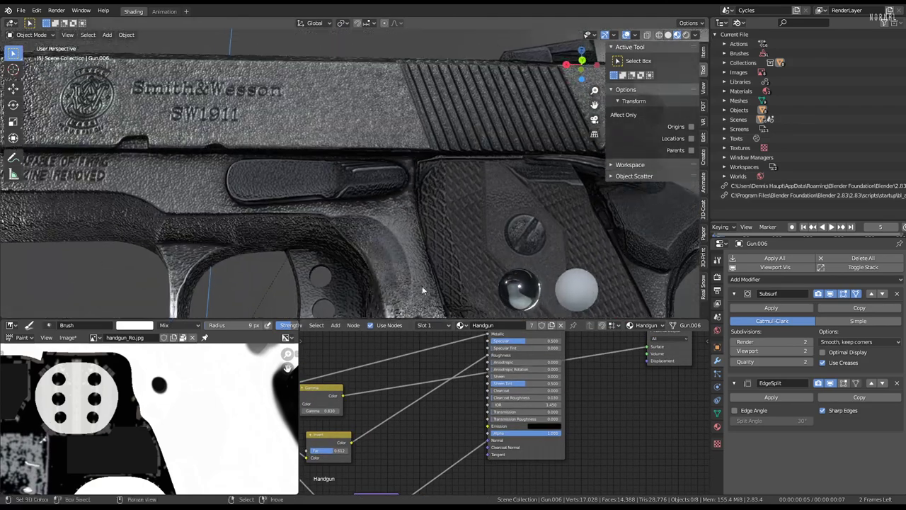
scroll(425, 414, "down", 2)
scroll(432, 423, "up", 2)
scroll(432, 423, "up", 2)
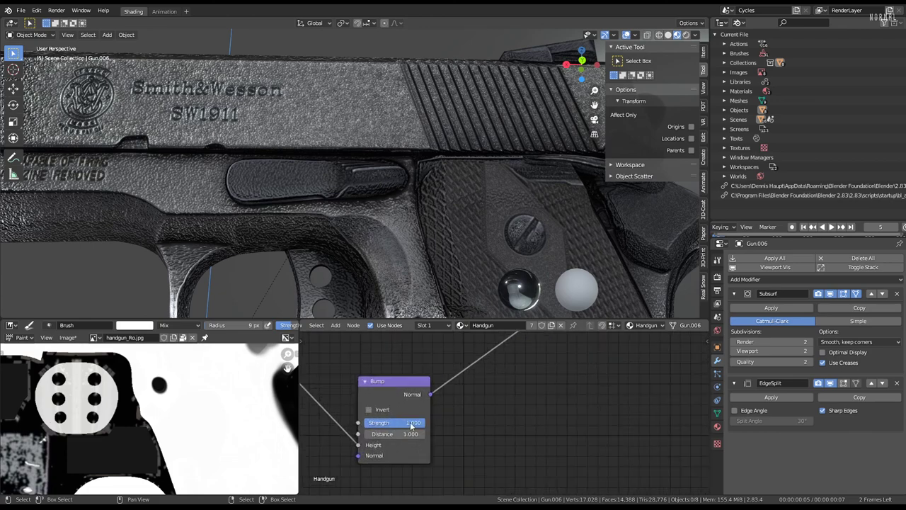
type("0")
Tune the Bump node to Strength 0.017 and Distance 0.020.
key("Return")
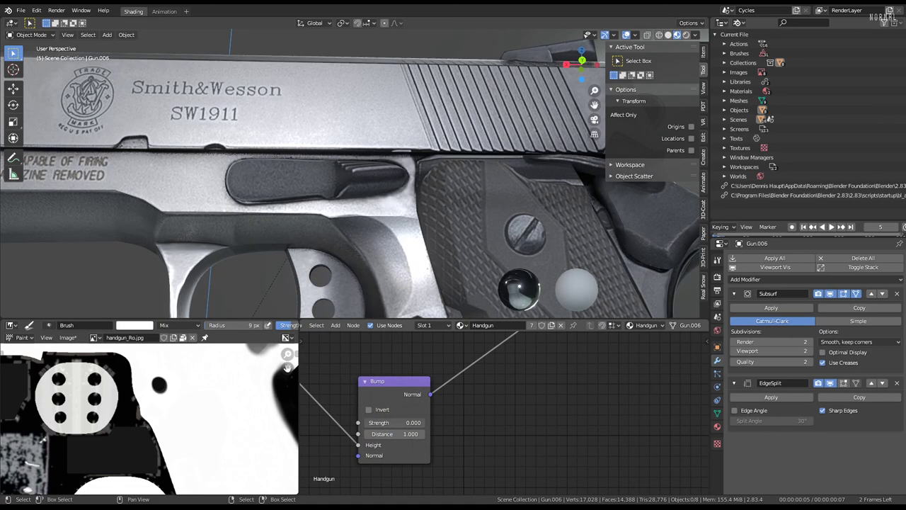
left_click_drag(396, 423, 411, 423)
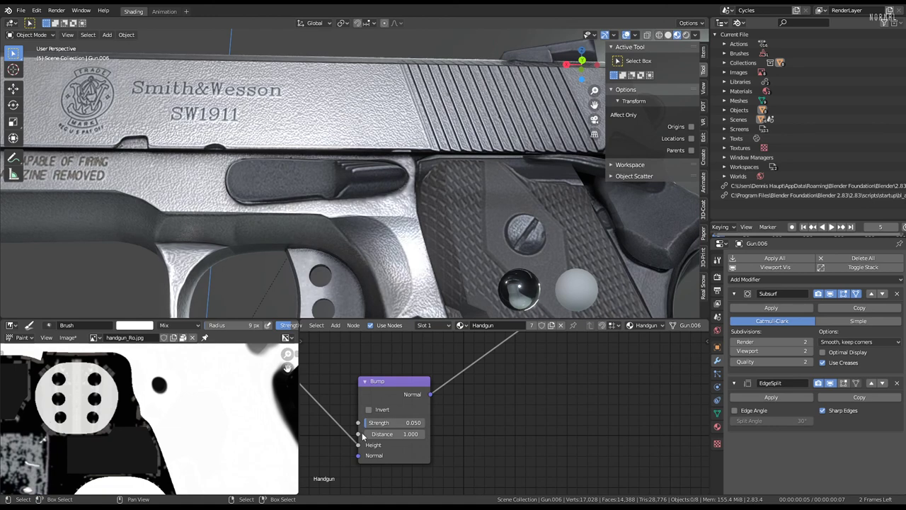
key("BackSpace")
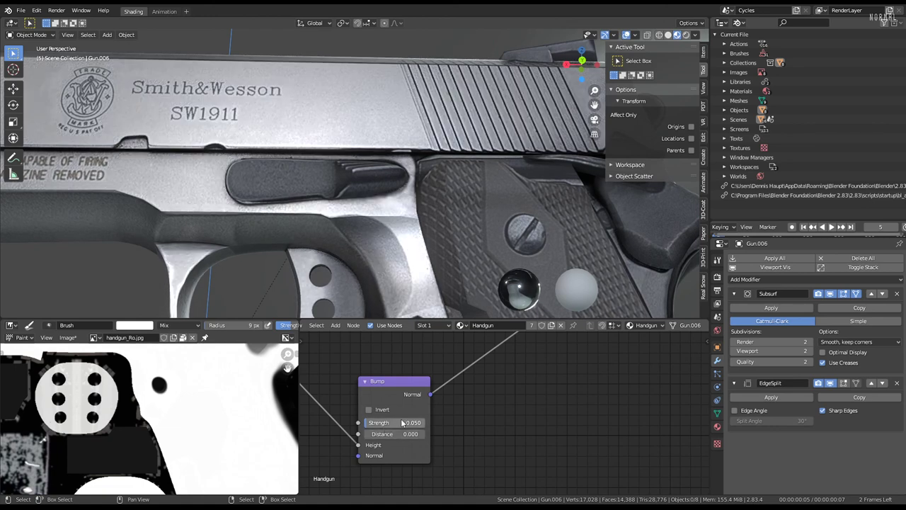
left_click_drag(402, 423, 432, 422)
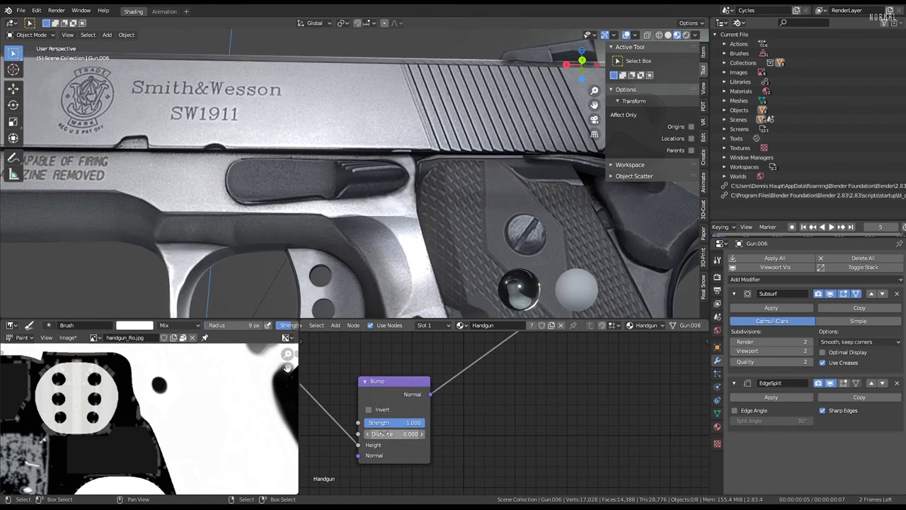
mouse_move(397, 433)
left_mouse_down()
mouse_move(410, 433)
mouse_move(368, 426)
mouse_move(386, 422)
left_mouse_up()
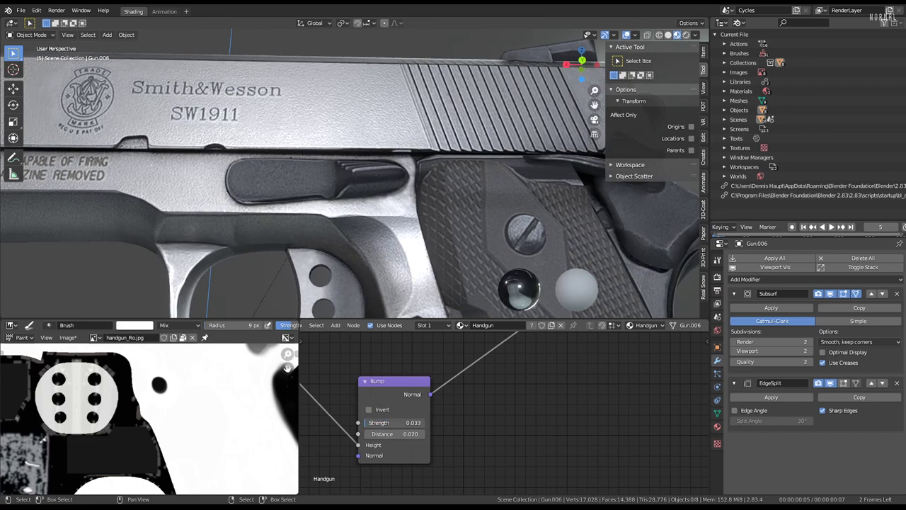
mouse_move(396, 177)
middle_mouse_down()
mouse_move(427, 186)
mouse_move(512, 180)
mouse_move(452, 191)
mouse_move(87, 162)
middle_mouse_up()
Start animation playback, clear the selection and hide the viewport overlays.
scroll(422, 193, "down", 5)
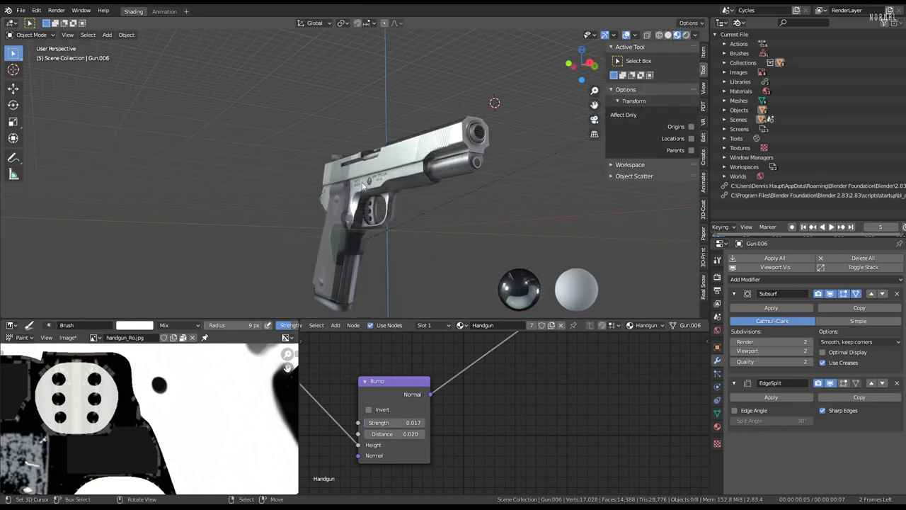
key("space")
middle_click_drag(422, 193, 286, 172)
key("a")
key("alt+a")
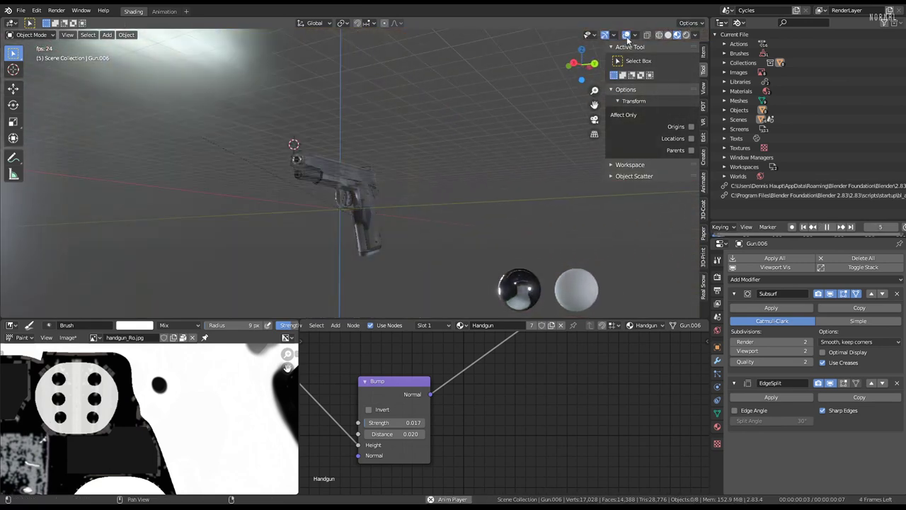
left_click(627, 35)
scroll(487, 93, "up", 5)
mouse_move(415, 142)
middle_mouse_down()
mouse_move(224, 153)
mouse_move(198, 191)
mouse_move(61, 136)
mouse_move(57, 155)
mouse_move(107, 179)
mouse_move(415, 153)
mouse_move(385, 157)
mouse_move(363, 145)
mouse_move(358, 128)
mouse_move(383, 89)
mouse_move(363, 145)
mouse_move(383, 168)
middle_mouse_up()
View the gun from lower and higher angles, then stop playback at the first frame.
scroll(383, 167, "up", 3)
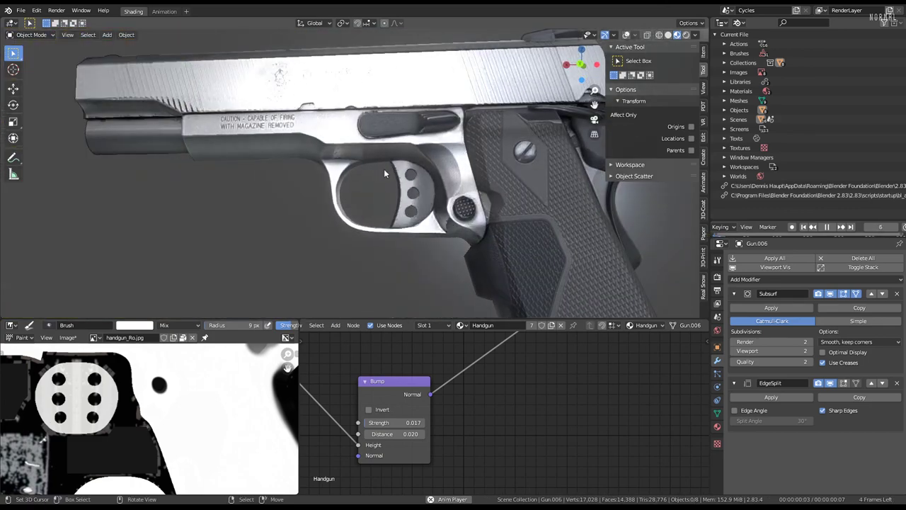
scroll(384, 168, "up", 2)
scroll(449, 197, "down", 3)
mouse_move(448, 198)
middle_mouse_down()
mouse_move(477, 168)
mouse_move(297, 147)
middle_mouse_up()
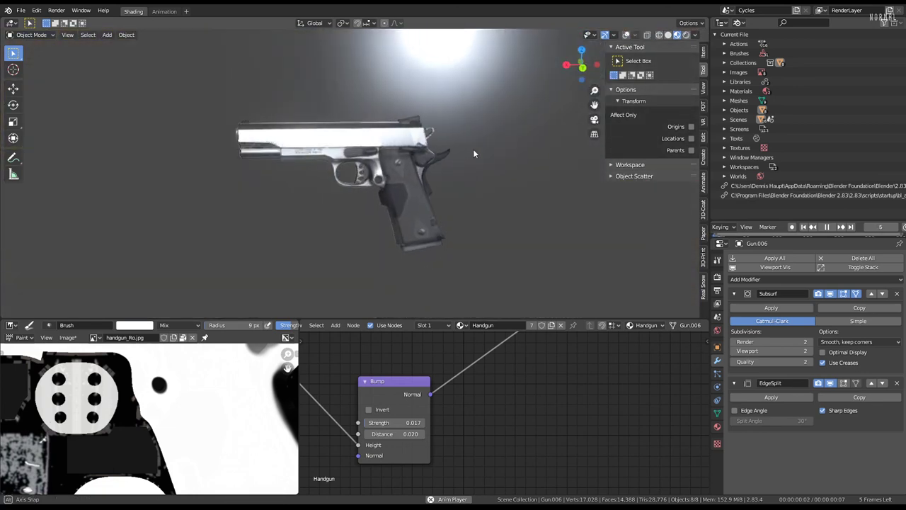
key("Escape")
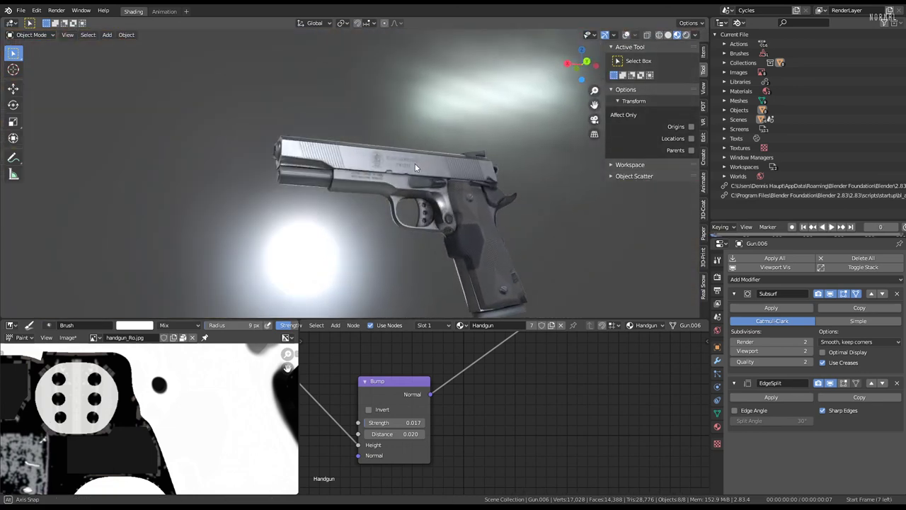
scroll(415, 163, "up", 2)
mouse_move(397, 186)
middle_mouse_down()
mouse_move(428, 182)
mouse_move(411, 93)
middle_mouse_up()
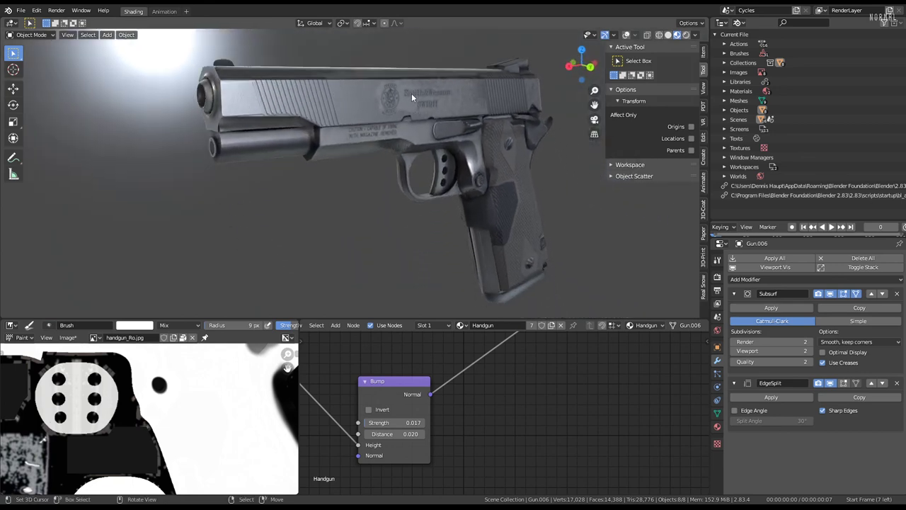
Light the viewport preview with a different, warmer HDRI environment.
left_click(696, 34)
left_click(693, 114)
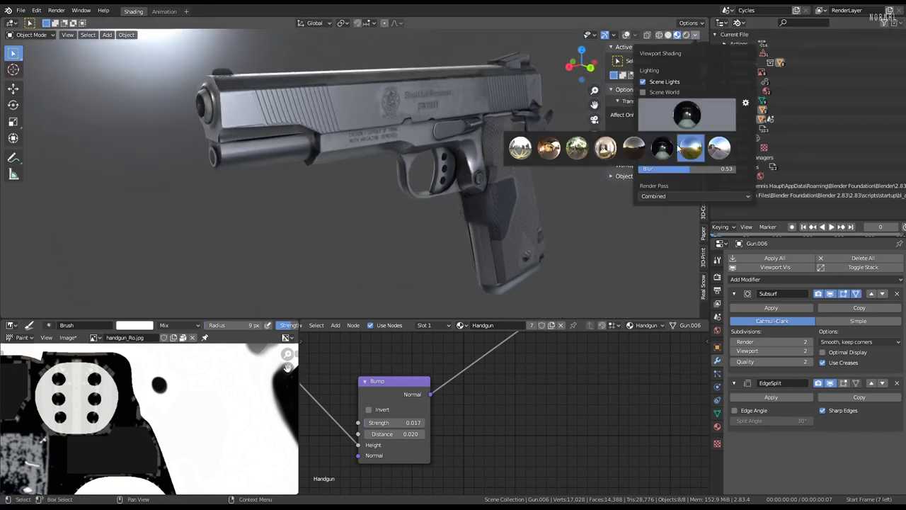
left_click(635, 149)
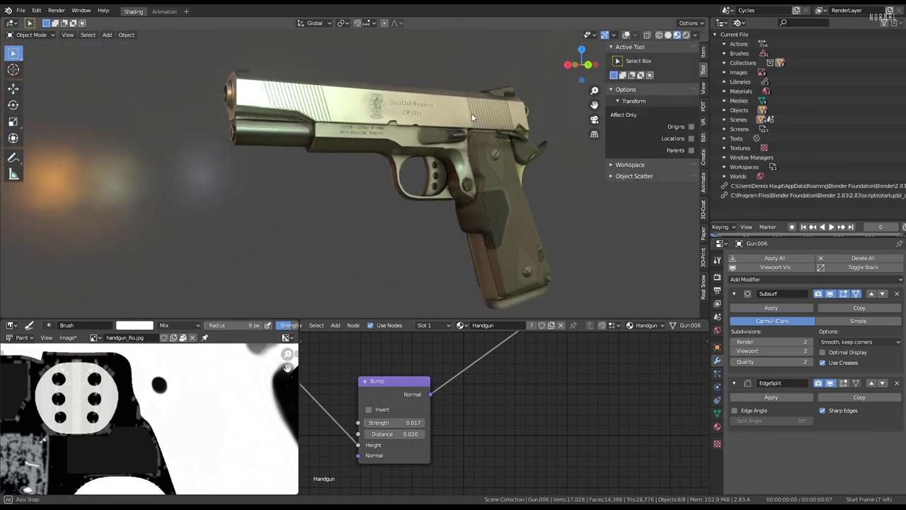
mouse_move(471, 113)
middle_mouse_down()
mouse_move(216, 80)
mouse_move(422, 77)
mouse_move(338, 93)
middle_mouse_up()
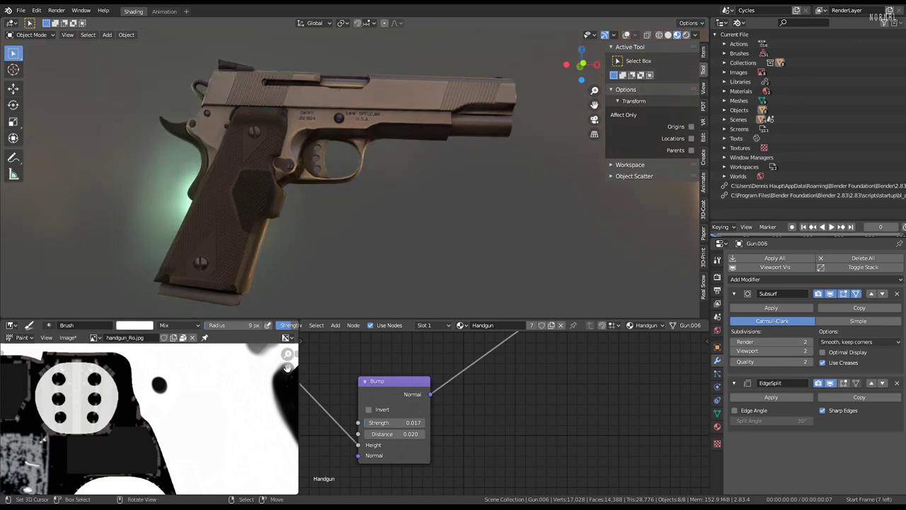